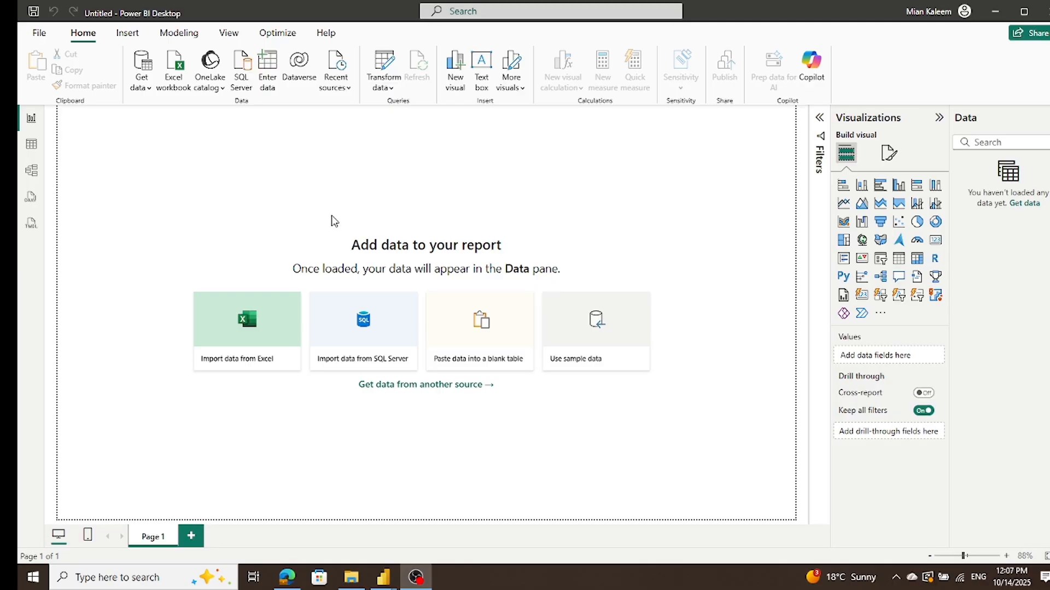
Step: Load the Hospital ER_Data CSV file into the report and check the table's field list
{"action": "left_click", "coordinate": [149, 87]}
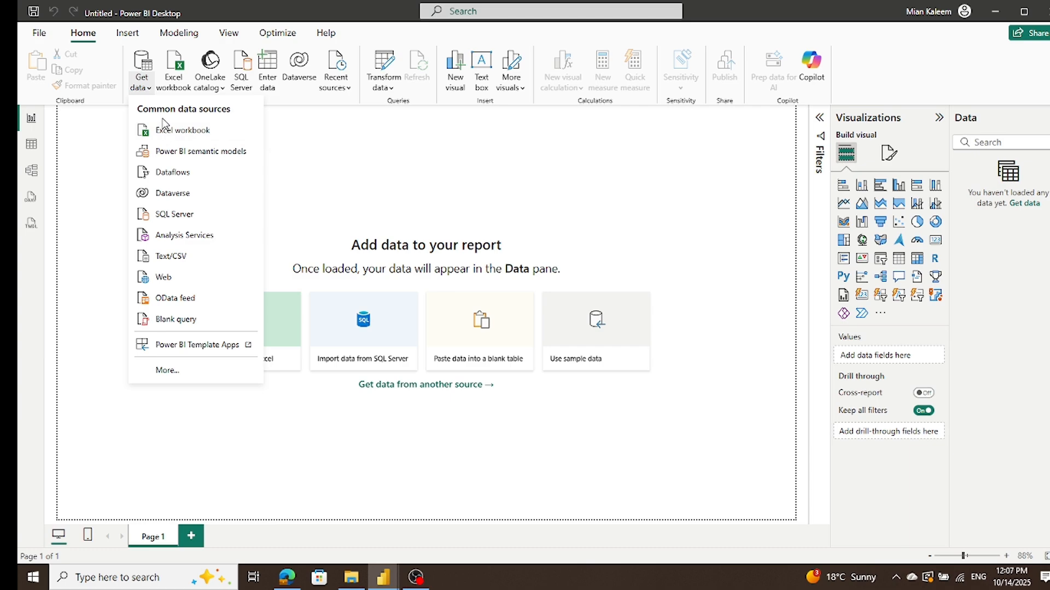
{"action": "left_click", "coordinate": [181, 257]}
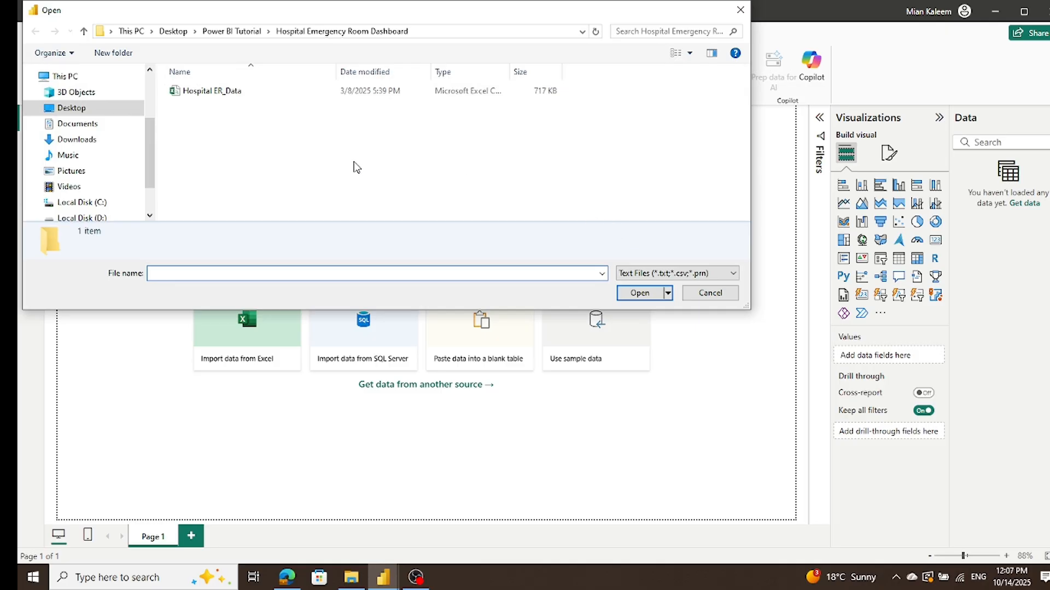
{"action": "double_click", "coordinate": [229, 102]}
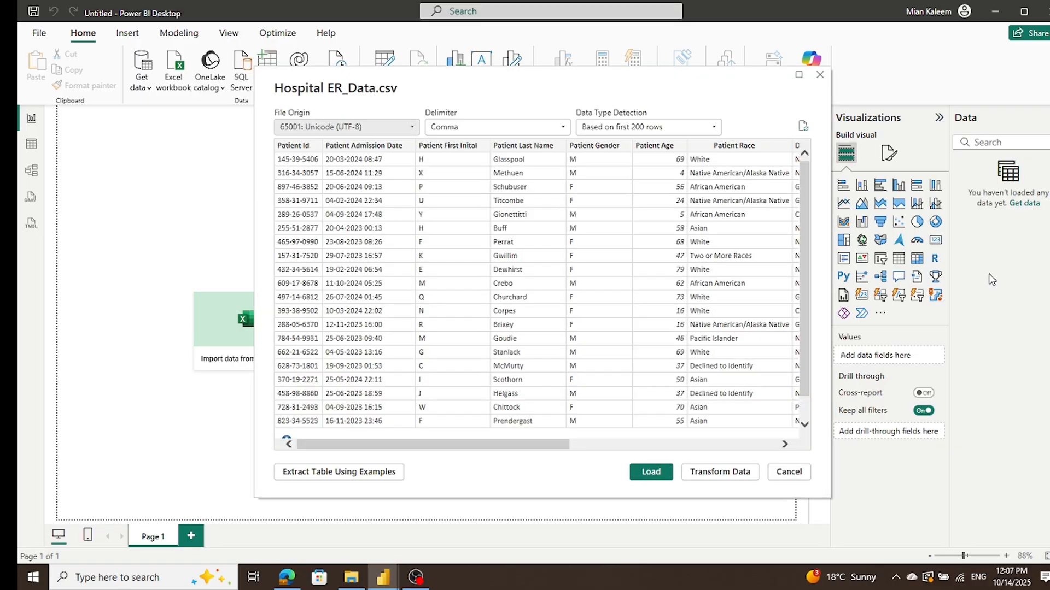
{"action": "left_click", "coordinate": [649, 471]}
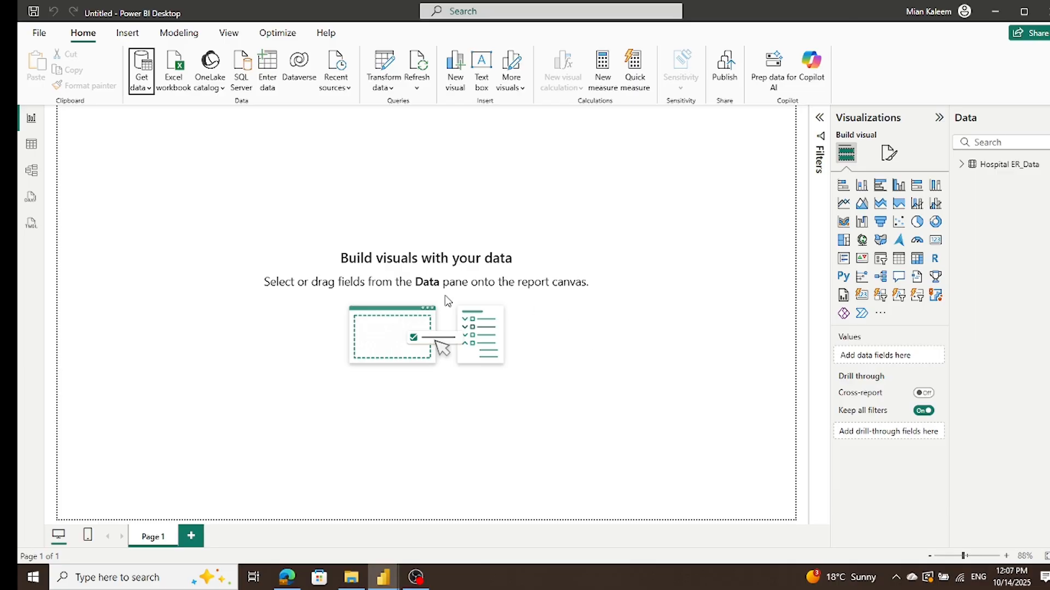
{"action": "left_click", "coordinate": [961, 164]}
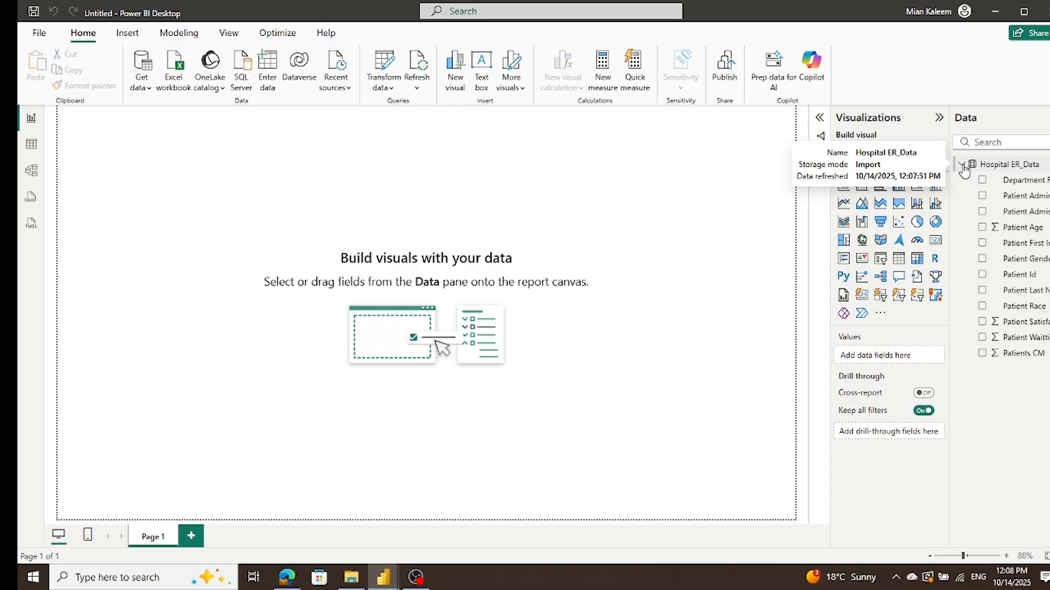
{"action": "left_click", "coordinate": [962, 166]}
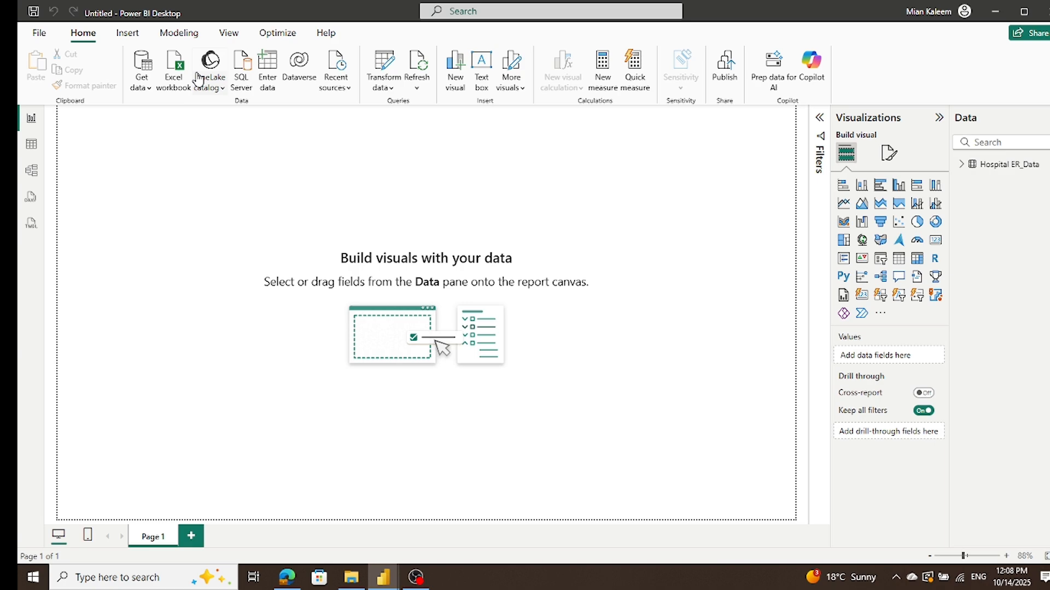
Step: In Power Query Editor, change the Patient Admission Date column to Date/Time using the English (United Kingdom) locale
{"action": "left_click", "coordinate": [377, 66]}
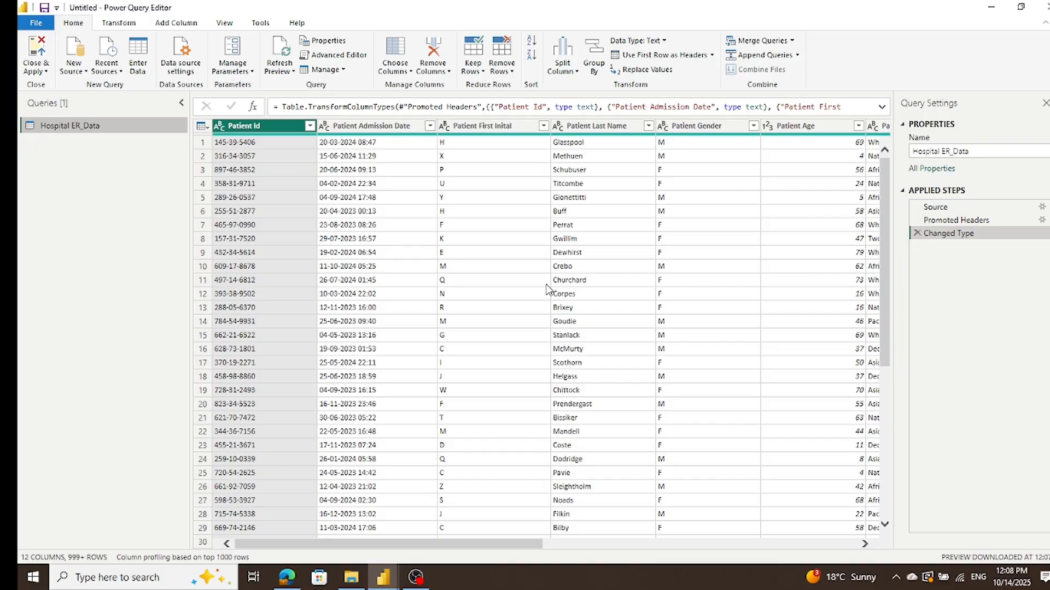
{"action": "right_click", "coordinate": [325, 132]}
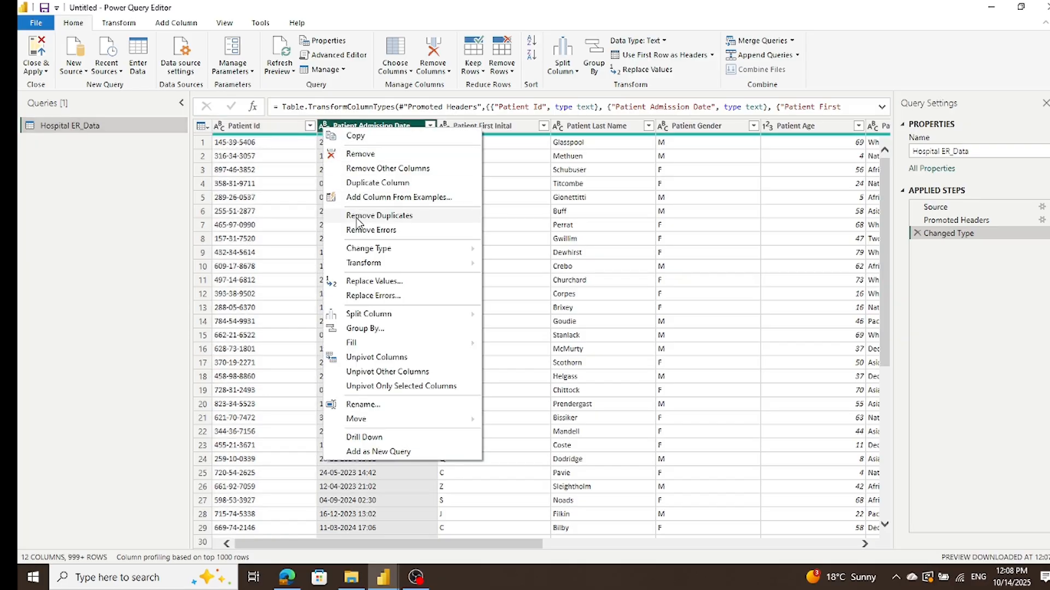
{"action": "mouse_move", "coordinate": [367, 253]}
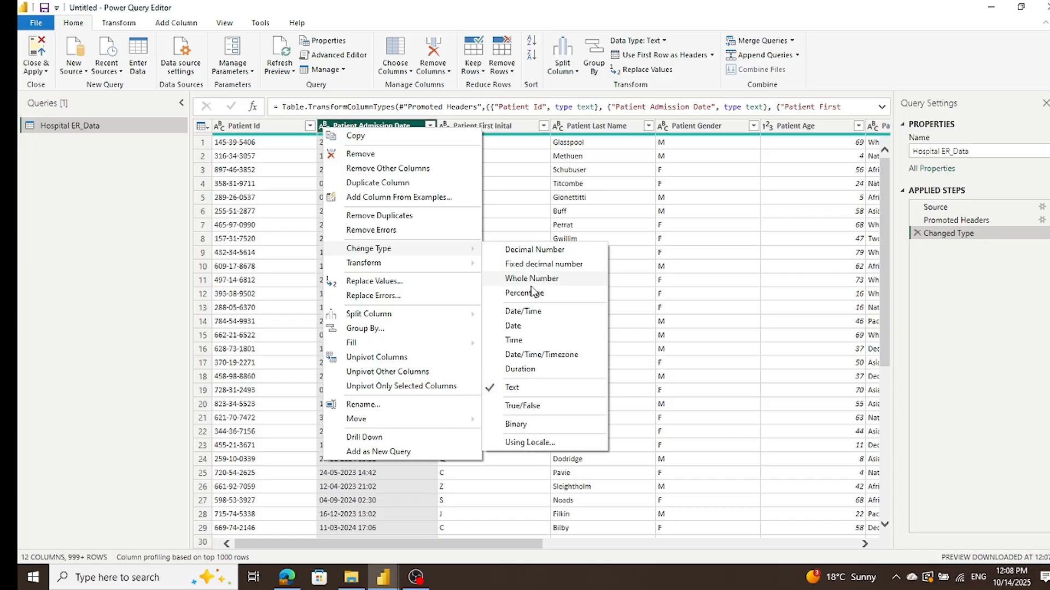
{"action": "left_click", "coordinate": [531, 442]}
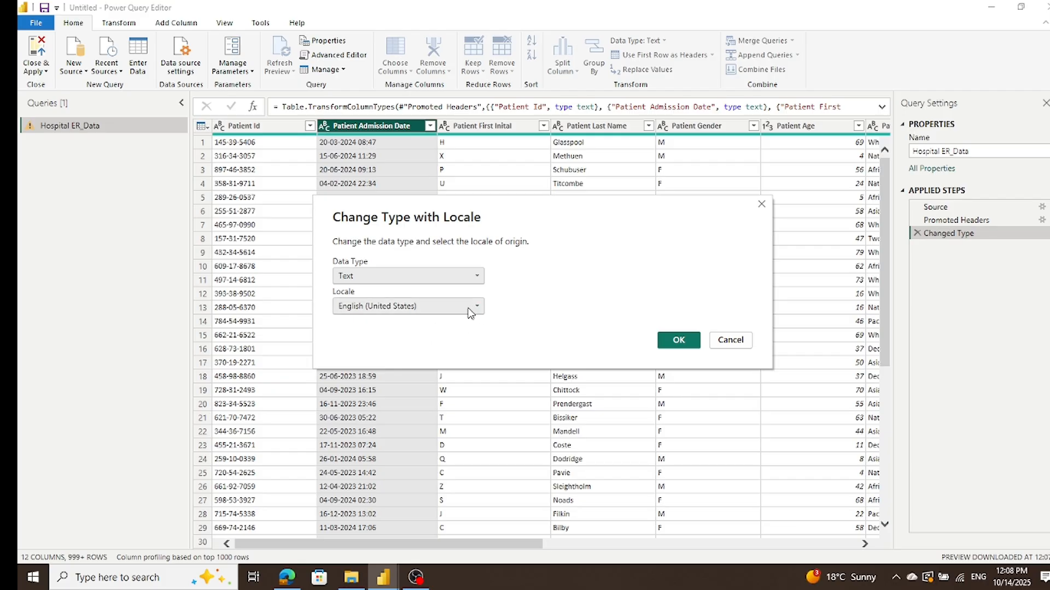
{"action": "left_click", "coordinate": [467, 312]}
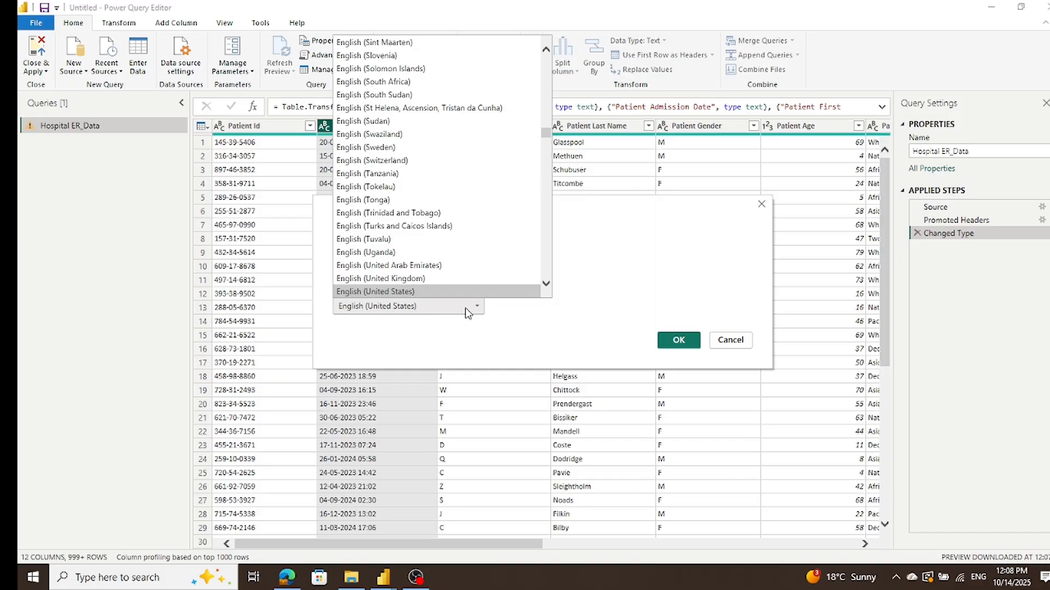
{"action": "left_click", "coordinate": [442, 279]}
{"action": "left_click", "coordinate": [441, 282]}
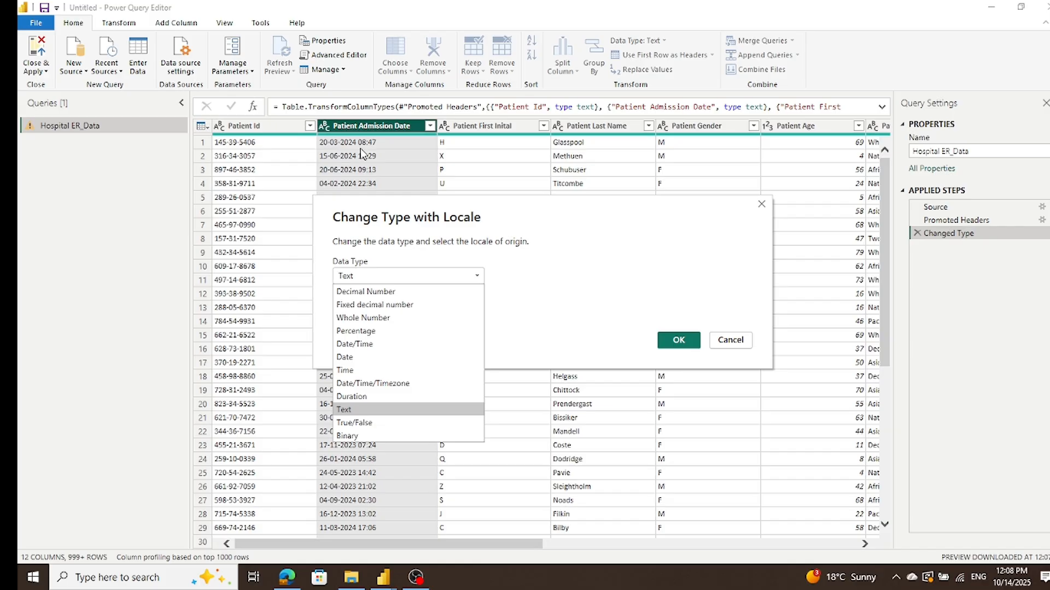
{"action": "left_click", "coordinate": [360, 346]}
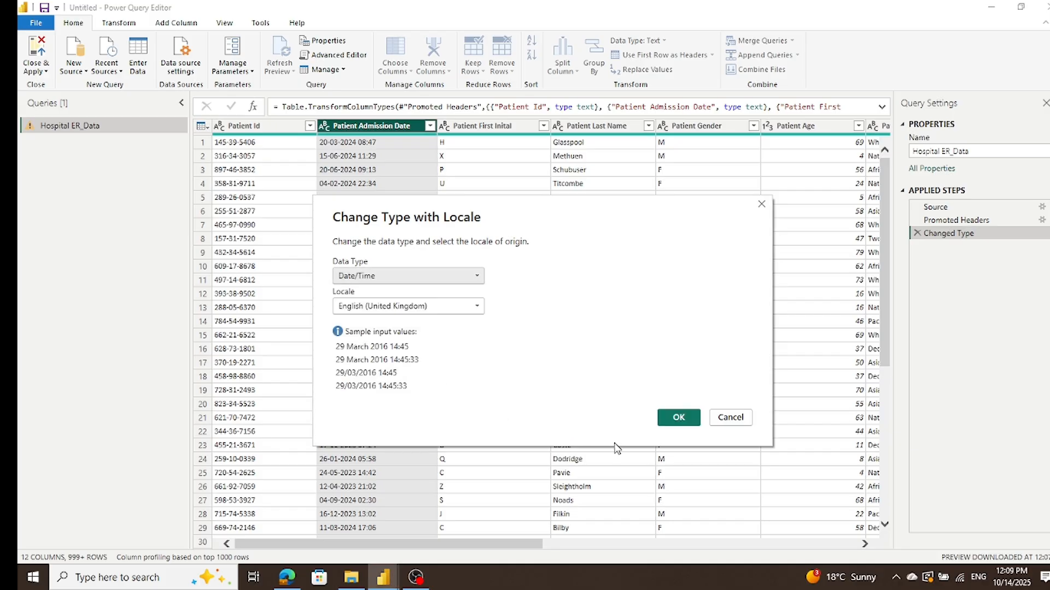
{"action": "left_click", "coordinate": [690, 419]}
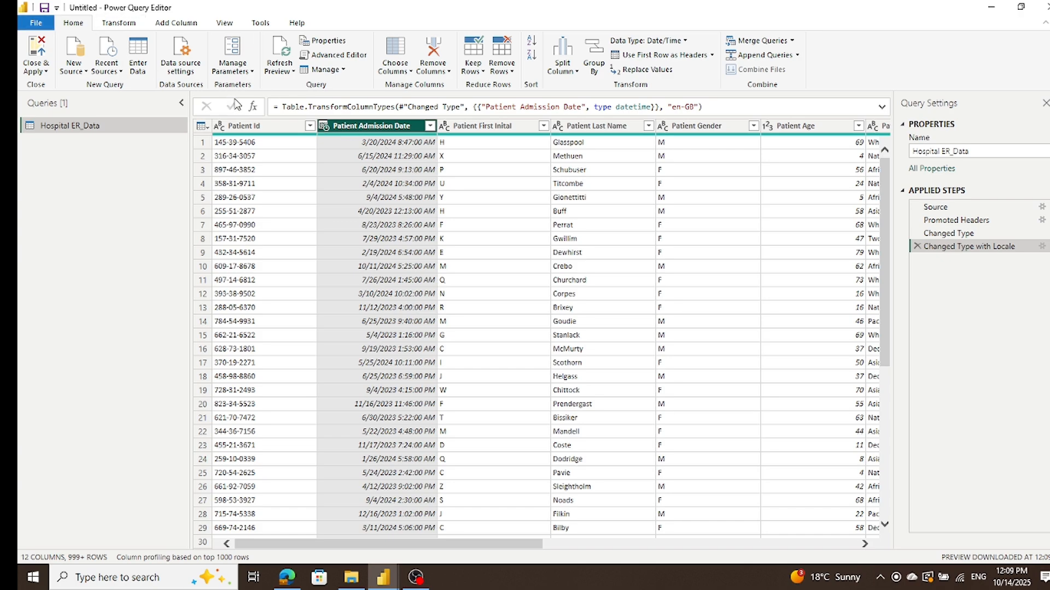
Step: Duplicate the Patient Admission Date column and change the copy's data type to Time
{"action": "right_click", "coordinate": [340, 131]}
{"action": "left_click", "coordinate": [376, 186]}
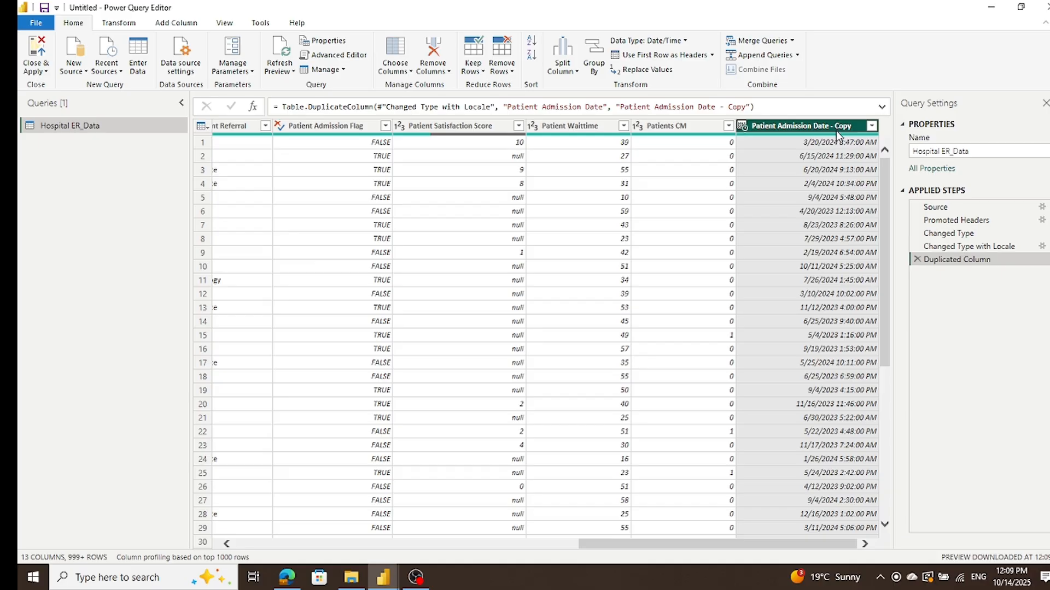
{"action": "right_click", "coordinate": [748, 130]}
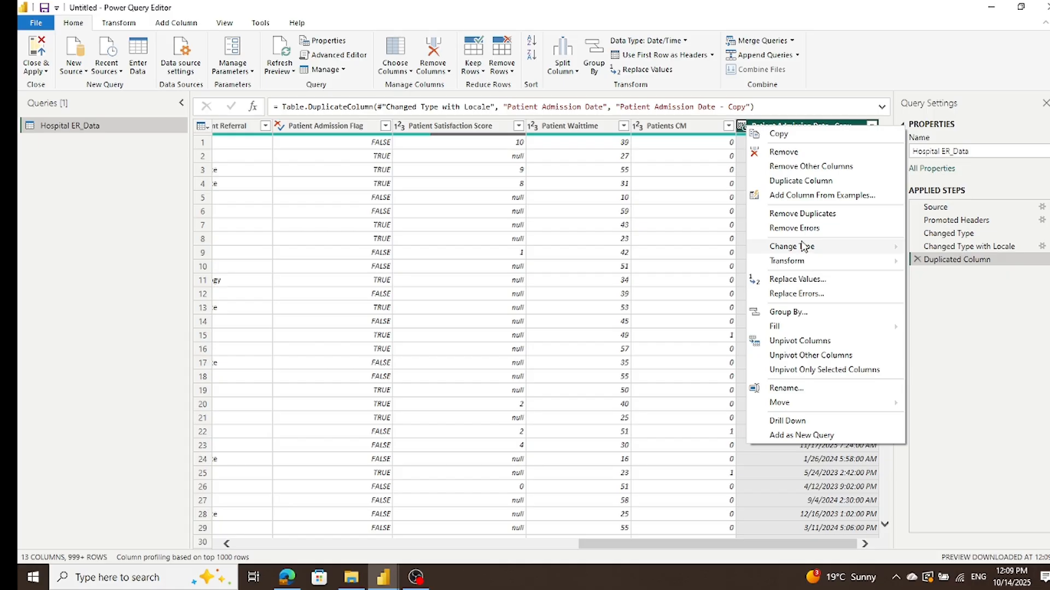
{"action": "mouse_move", "coordinate": [802, 248]}
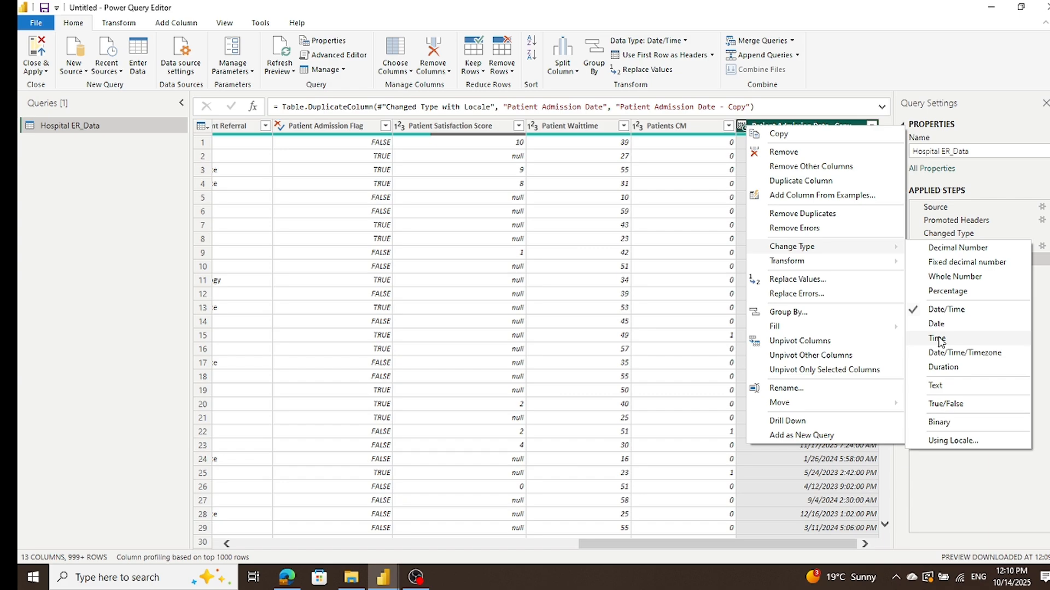
{"action": "left_click", "coordinate": [939, 339]}
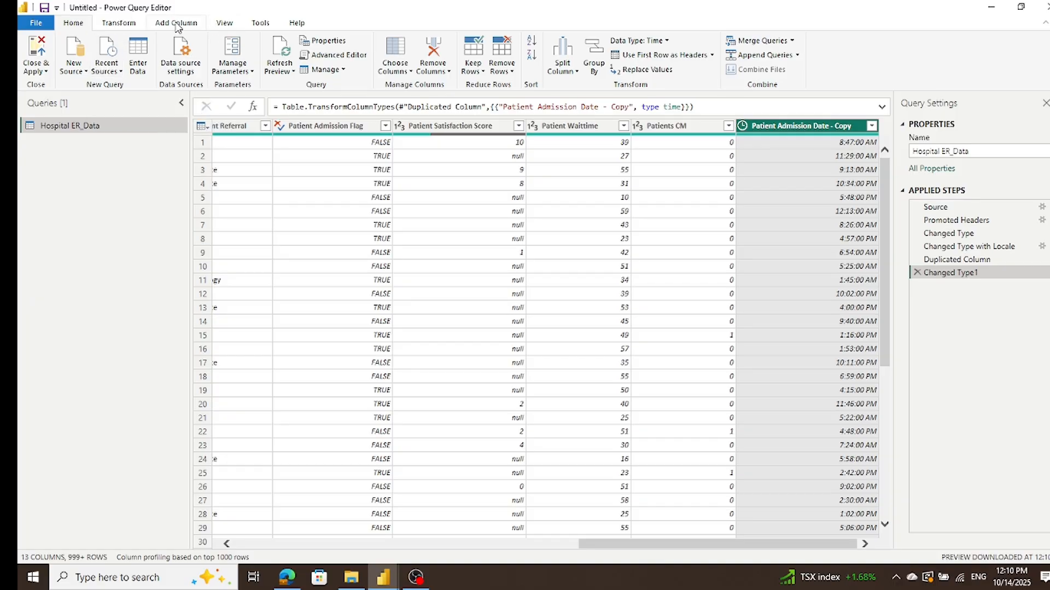
Step: Start a new custom column in Hospital ER_Data and name it Hour
{"action": "left_click", "coordinate": [177, 25]}
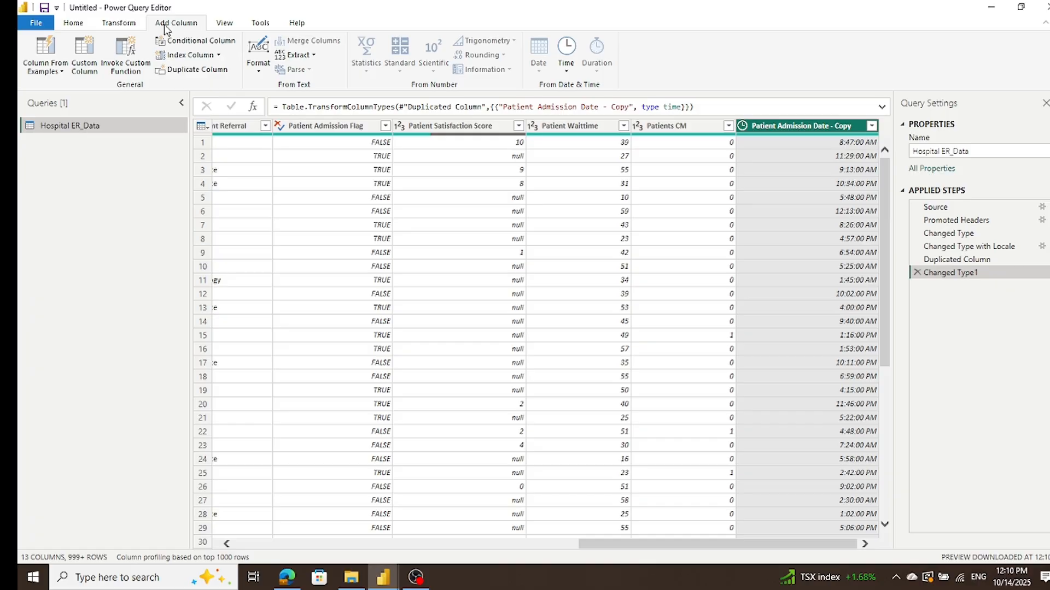
{"action": "left_click", "coordinate": [94, 70]}
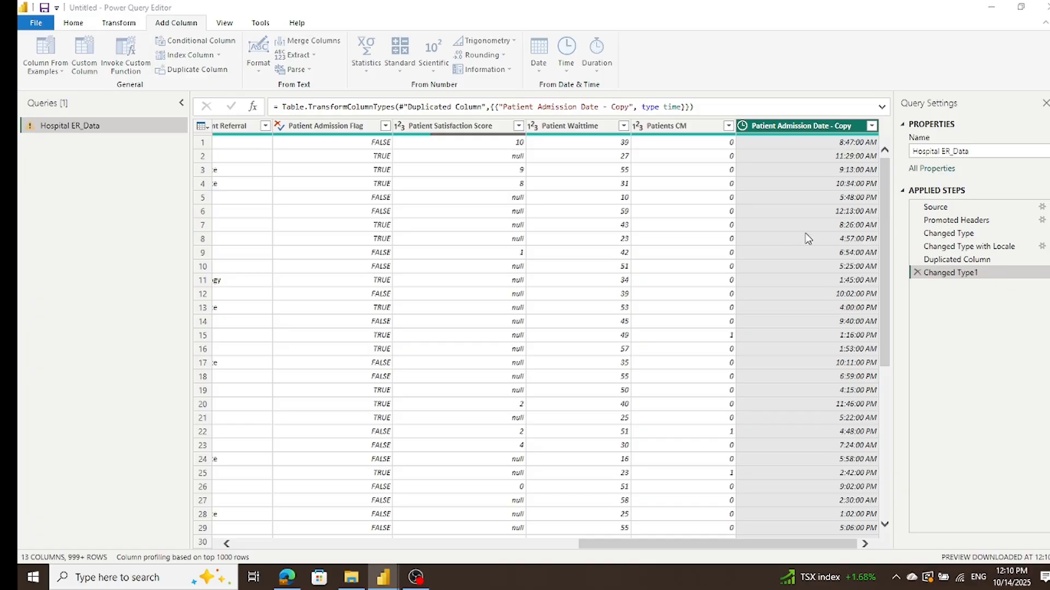
{"action": "double_click", "coordinate": [415, 213]}
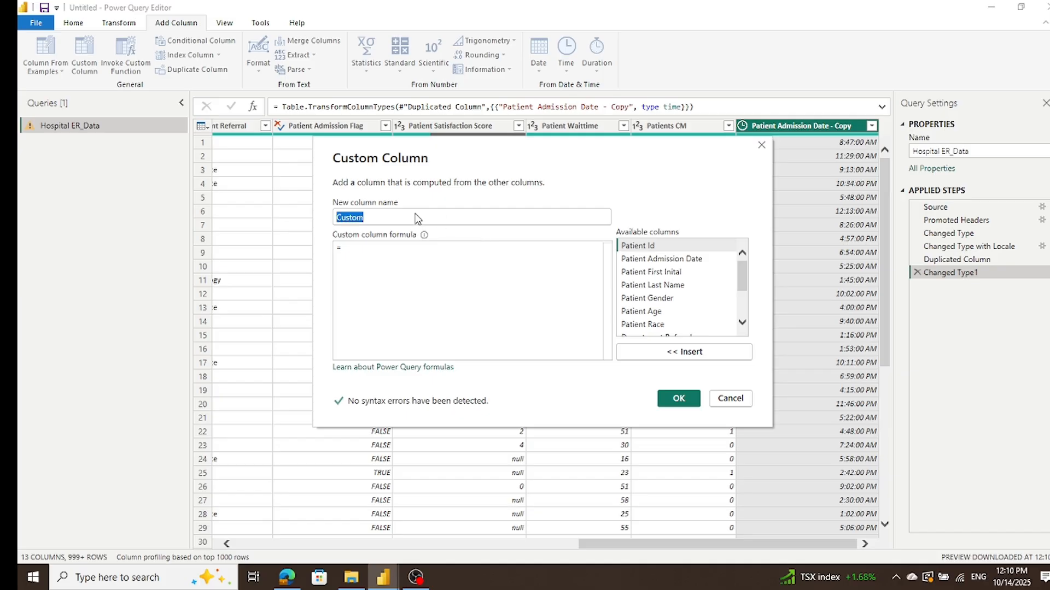
{"action": "type", "text": "Hour"}
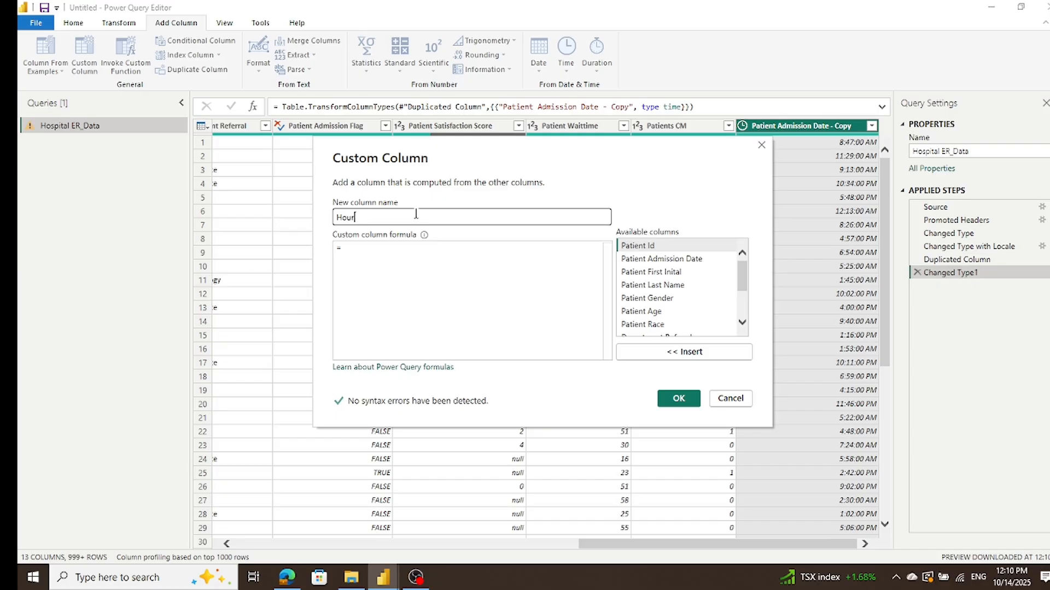
Step: Try to create the custom column with the formula Hour([#"Patient Admission Date - Copy"])
{"action": "left_click", "coordinate": [393, 256]}
{"action": "type", "text": "Hour"}
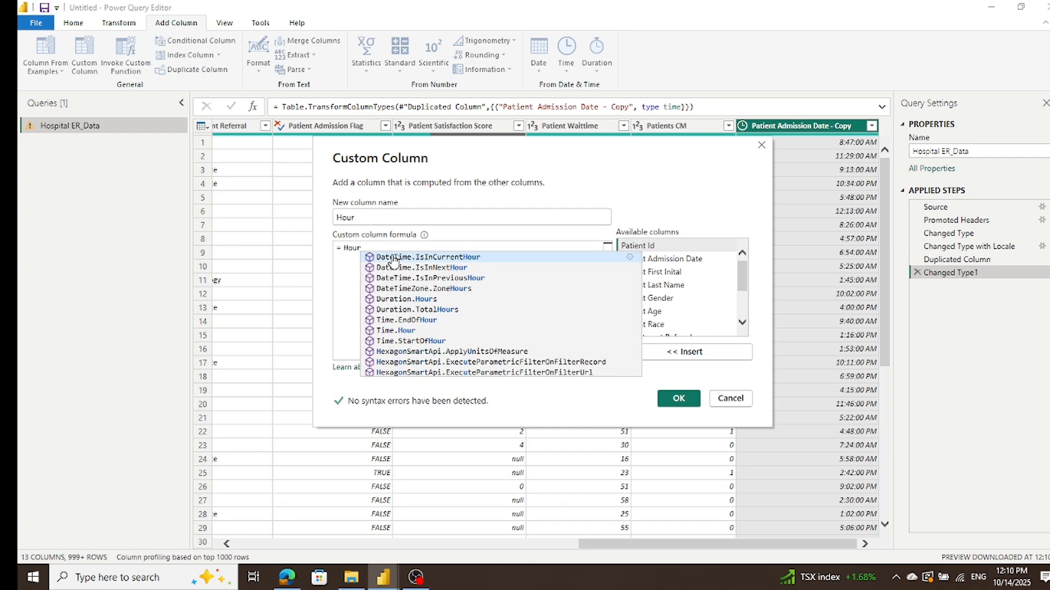
{"action": "type", "text": "("}
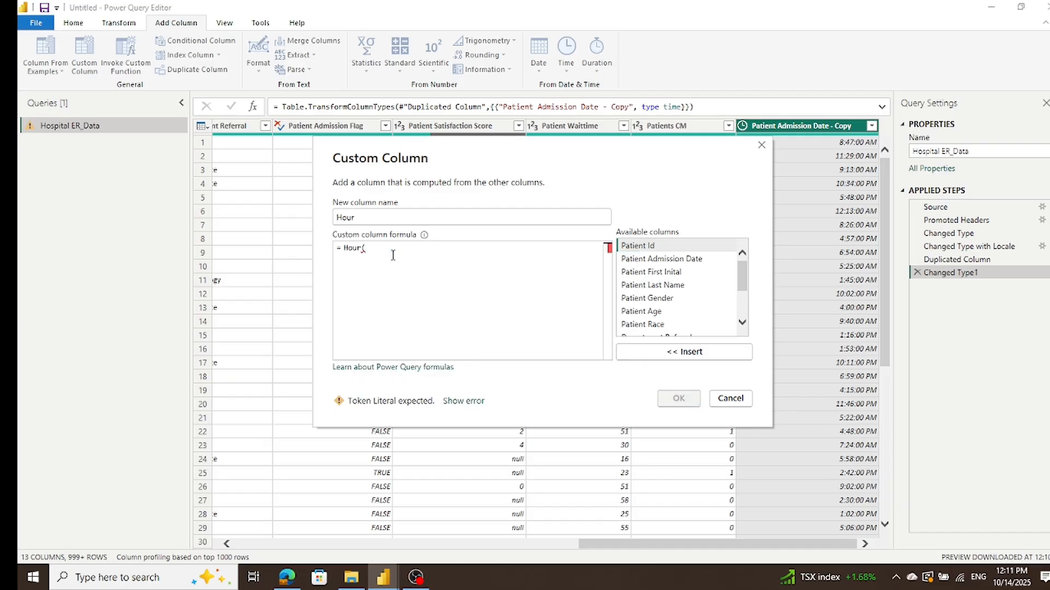
{"action": "type", "text": "p"}
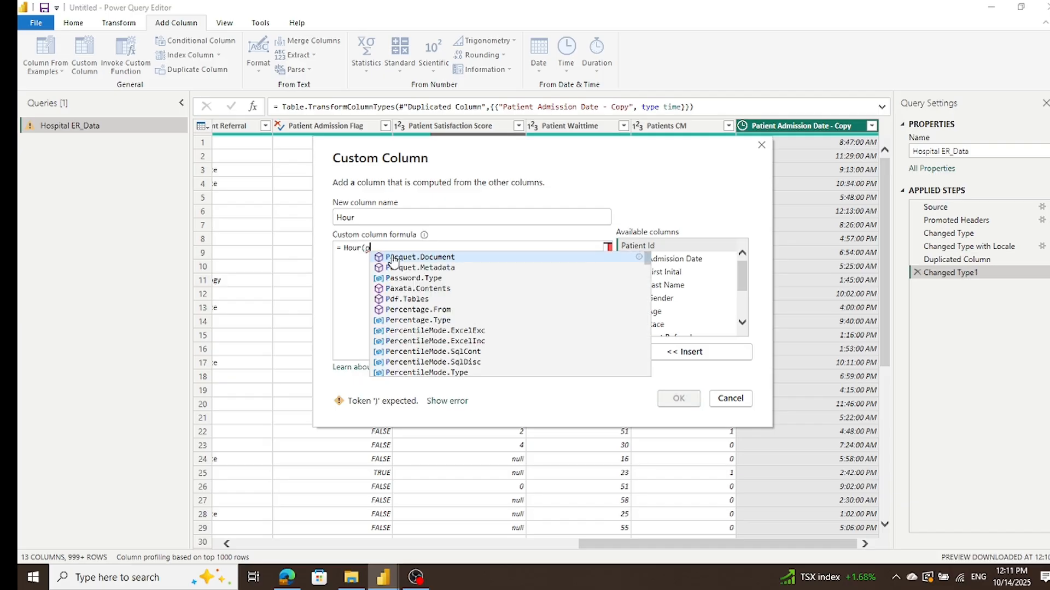
{"action": "type", "text": "at"}
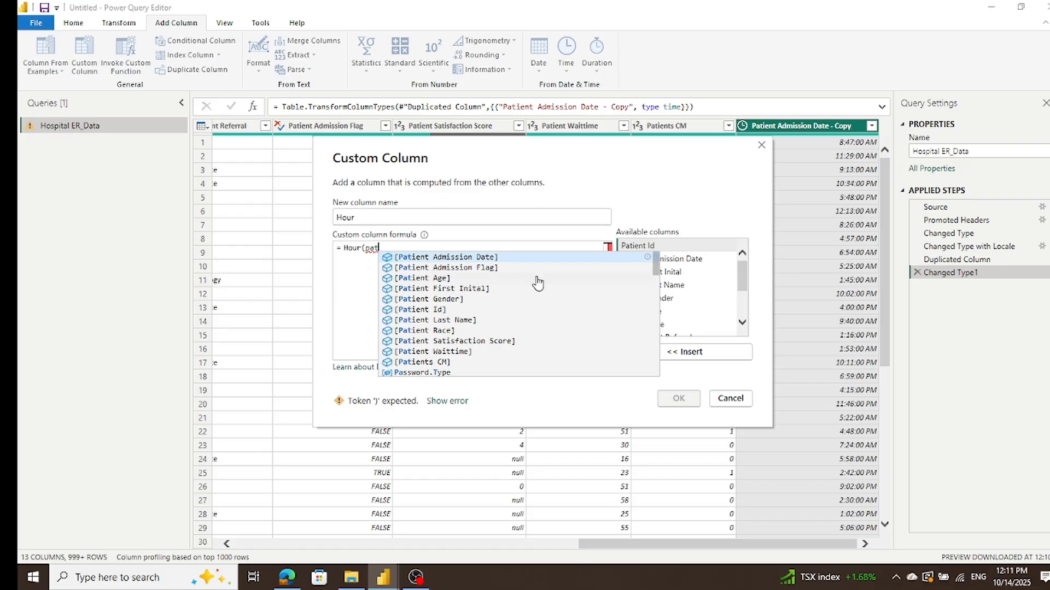
{"action": "scroll", "coordinate": [539, 283], "scroll_direction": "down", "scroll_amount": 5}
{"action": "scroll", "coordinate": [538, 283], "scroll_direction": "up", "scroll_amount": 3}
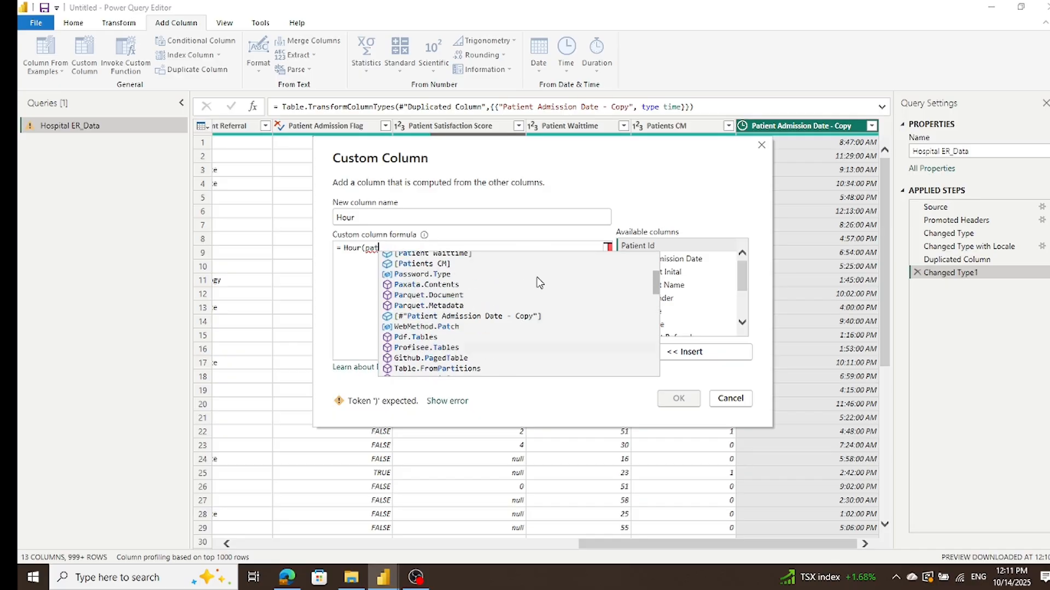
{"action": "left_click", "coordinate": [524, 318]}
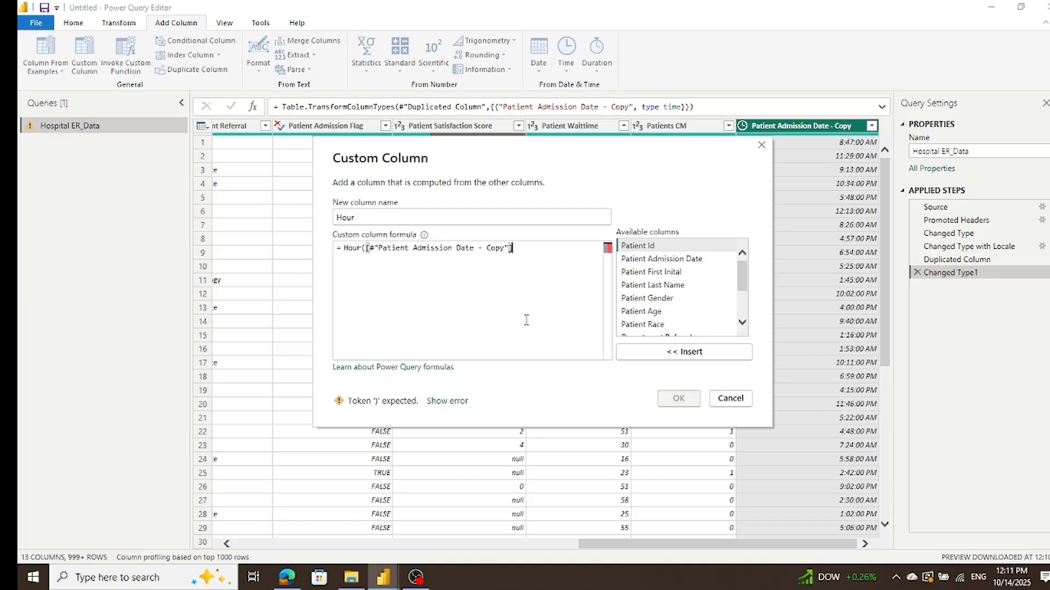
{"action": "type", "text": ")"}
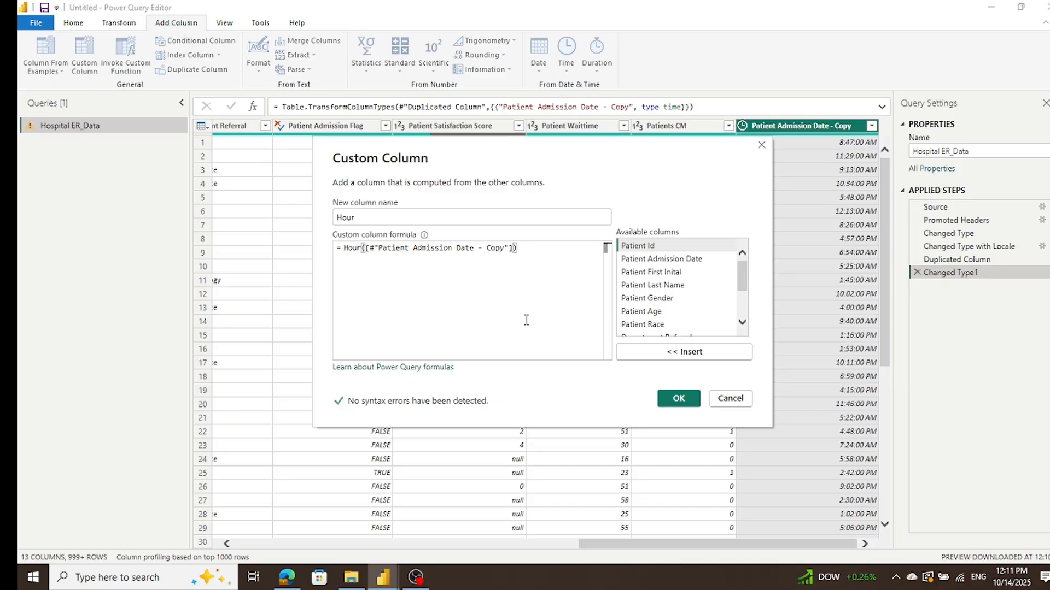
{"action": "left_click", "coordinate": [689, 403]}
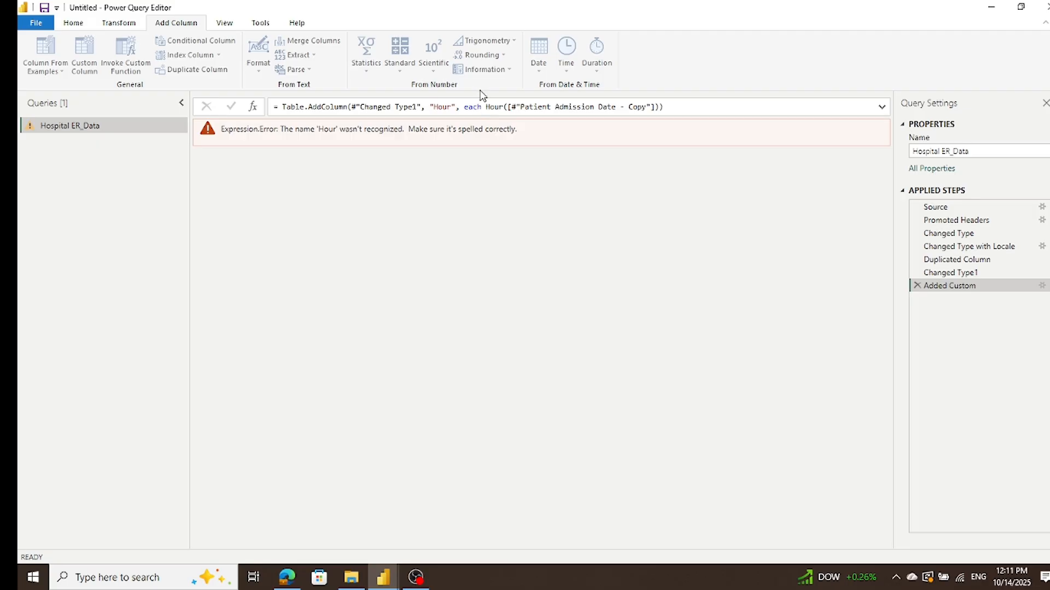
Step: Try to correct the Hour column's formula by removing the # before "Patient Admission Date - Copy"
{"action": "left_click", "coordinate": [517, 108]}
{"action": "key", "text": "BackSpace"}
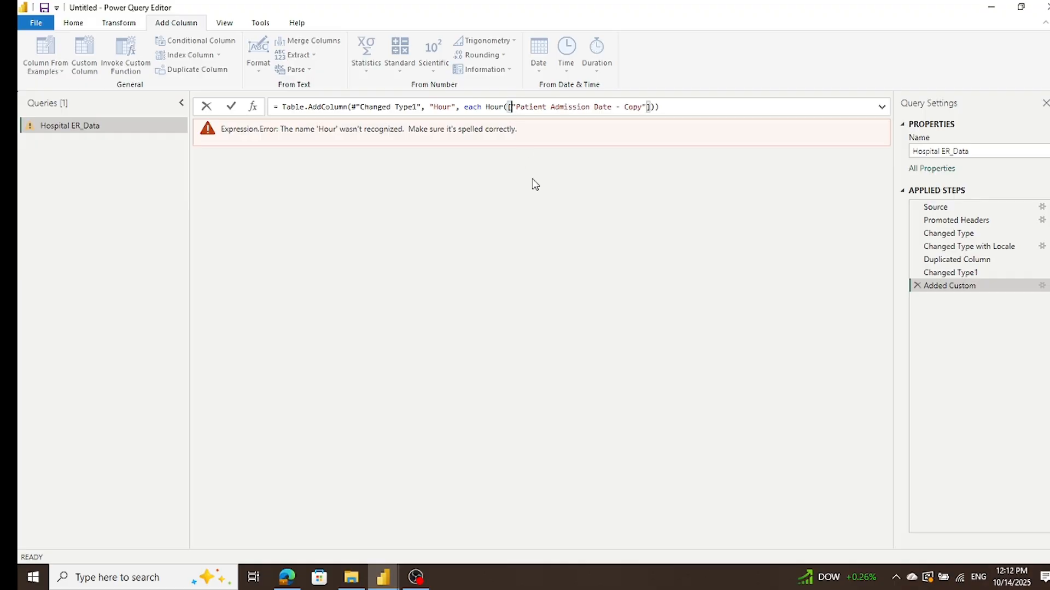
{"action": "key", "text": "Return"}
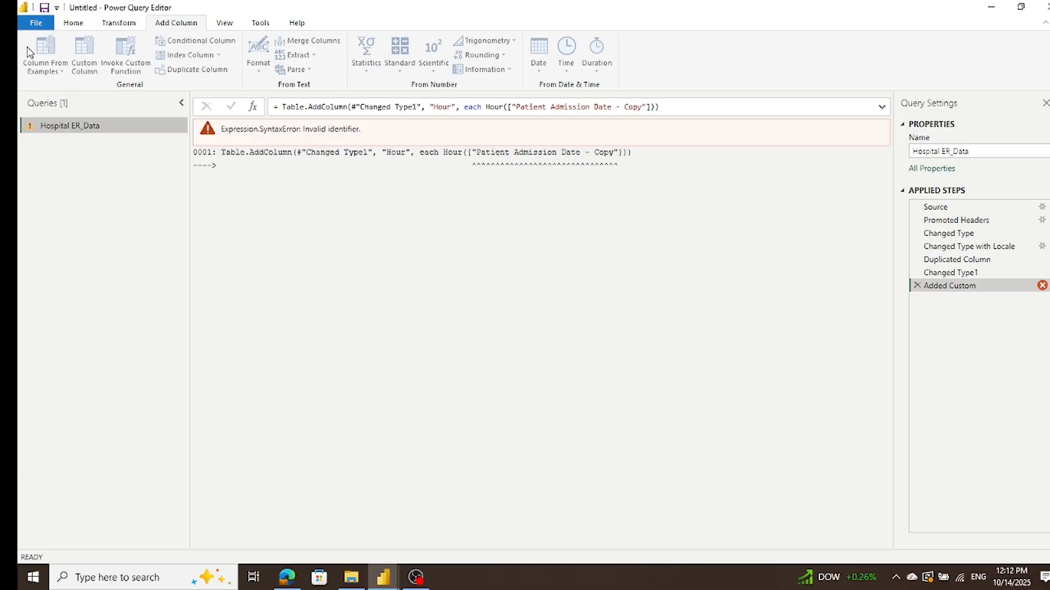
Step: Leave the query editor and discard all pending changes to the Hospital ER_Data query
{"action": "left_click", "coordinate": [32, 21]}
{"action": "left_click", "coordinate": [59, 105]}
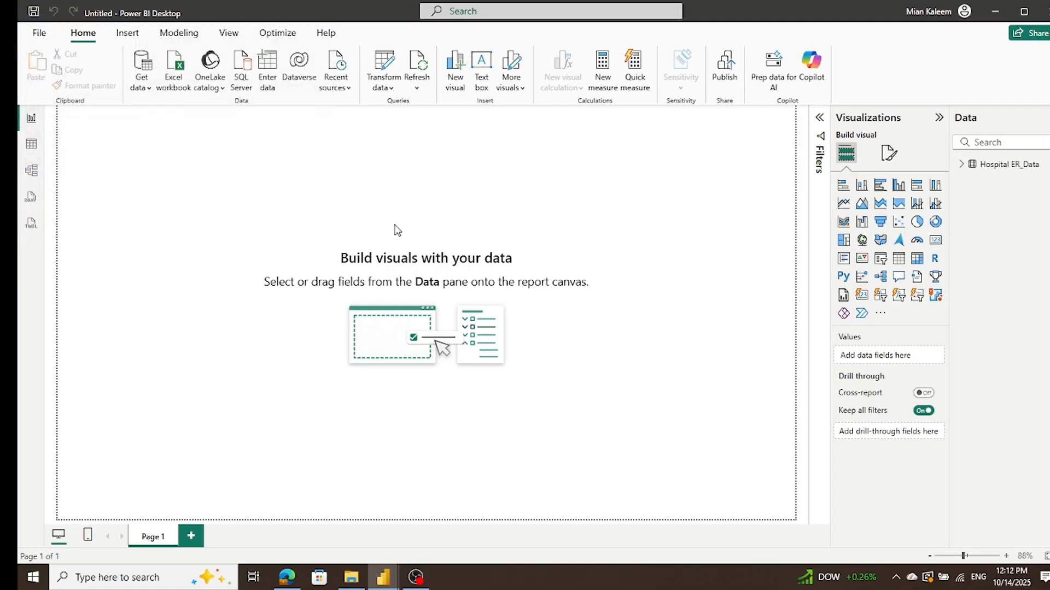
{"action": "left_click", "coordinate": [961, 165]}
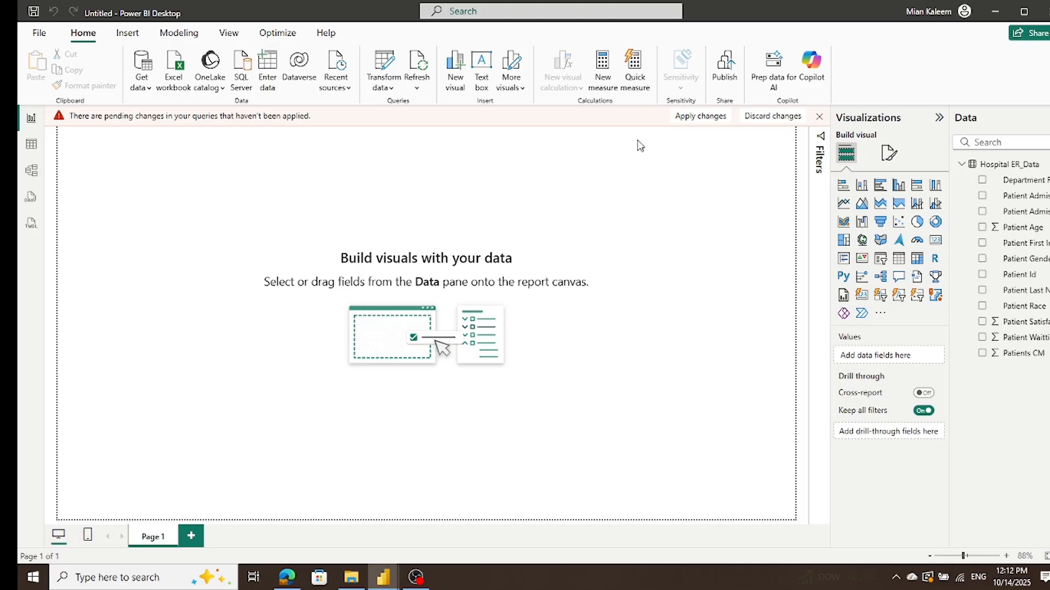
{"action": "left_click", "coordinate": [774, 118]}
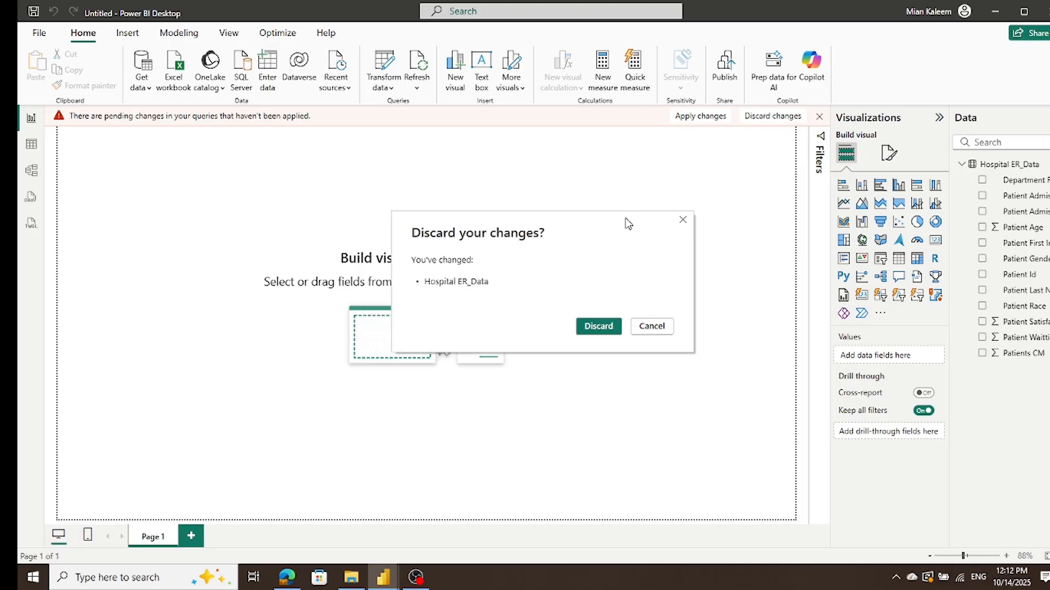
{"action": "left_click", "coordinate": [588, 328]}
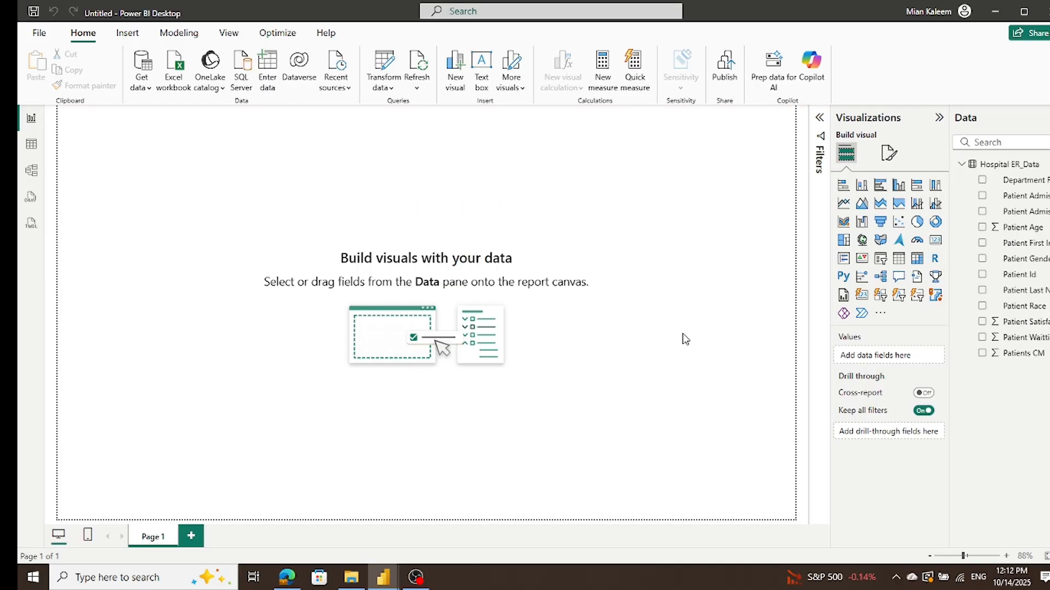
Step: Reopen Hospital ER_Data for transformation and change Patient Admission Date to Date/Time using the English (United Kingdom) locale
{"action": "left_click", "coordinate": [382, 70]}
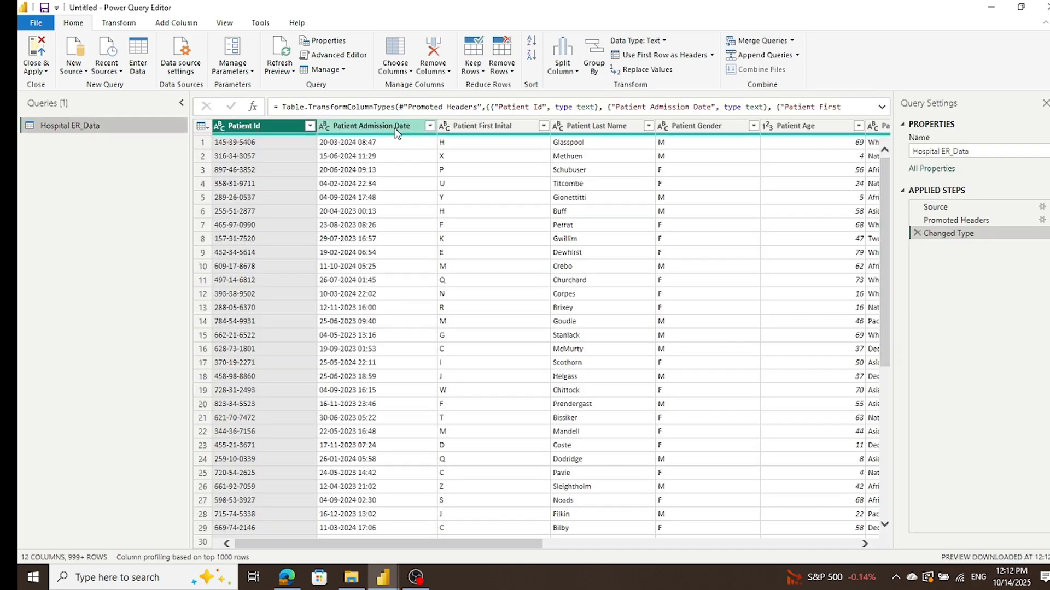
{"action": "right_click", "coordinate": [326, 125]}
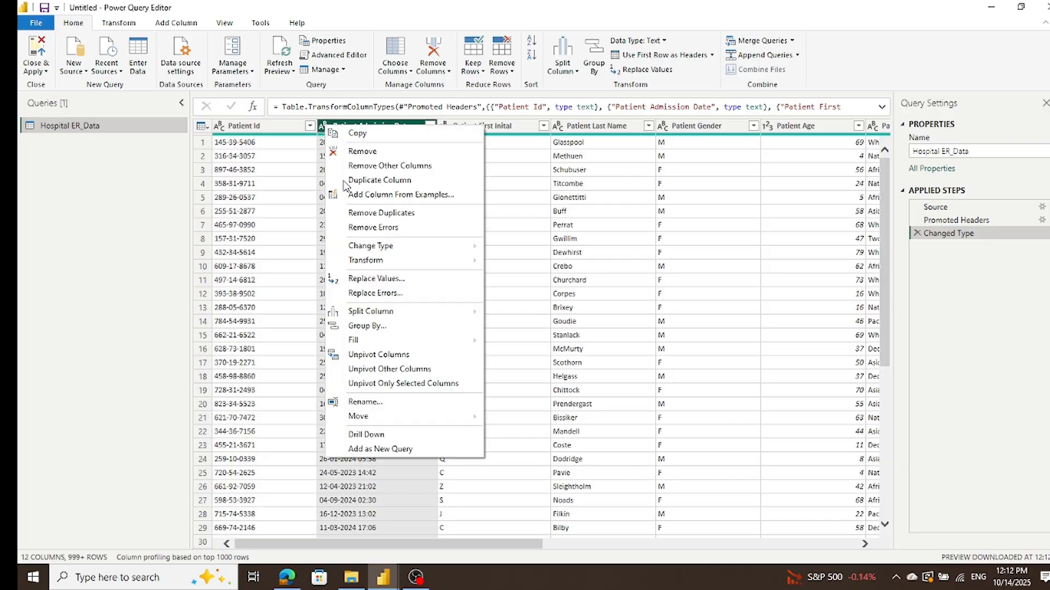
{"action": "mouse_move", "coordinate": [371, 247]}
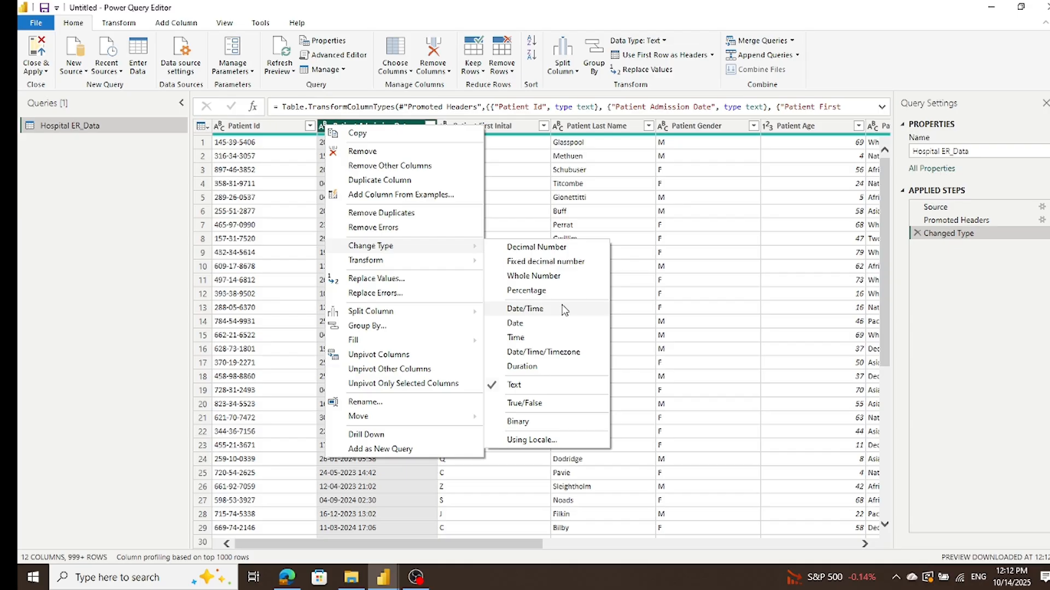
{"action": "left_click", "coordinate": [562, 440]}
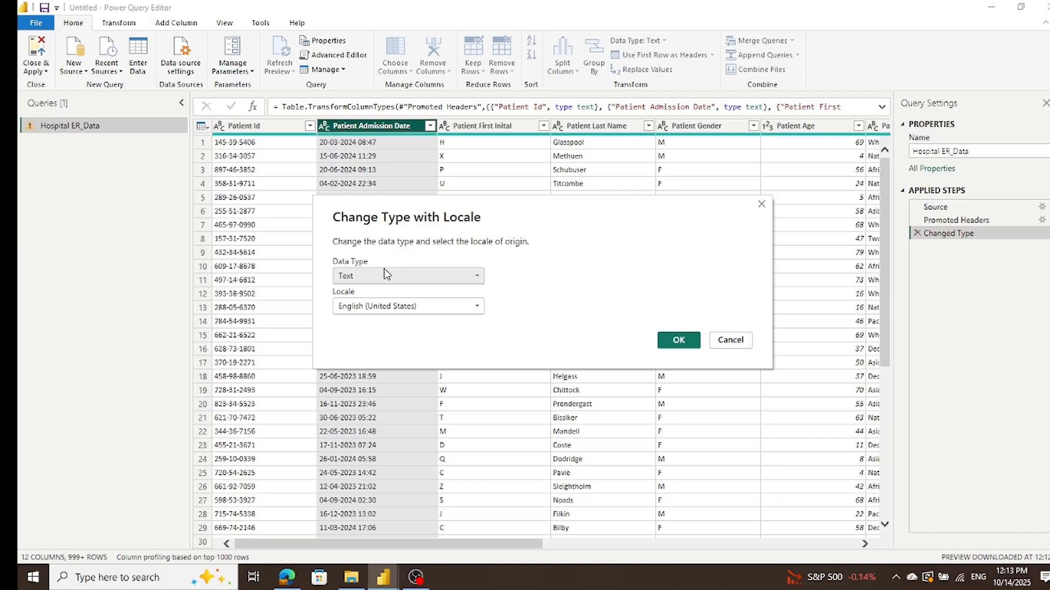
{"action": "left_click", "coordinate": [476, 306]}
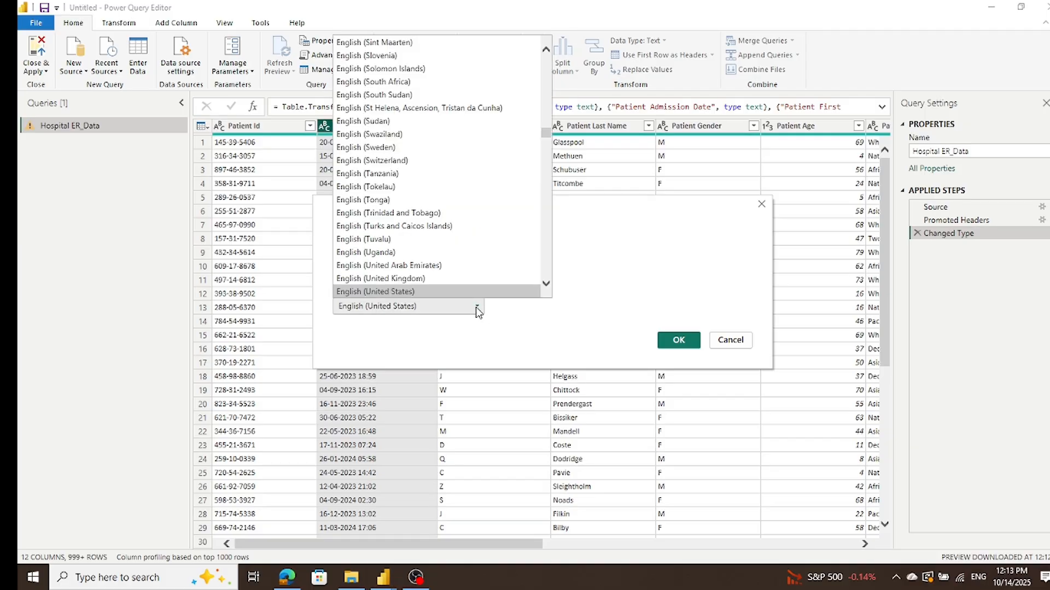
{"action": "left_click", "coordinate": [466, 280]}
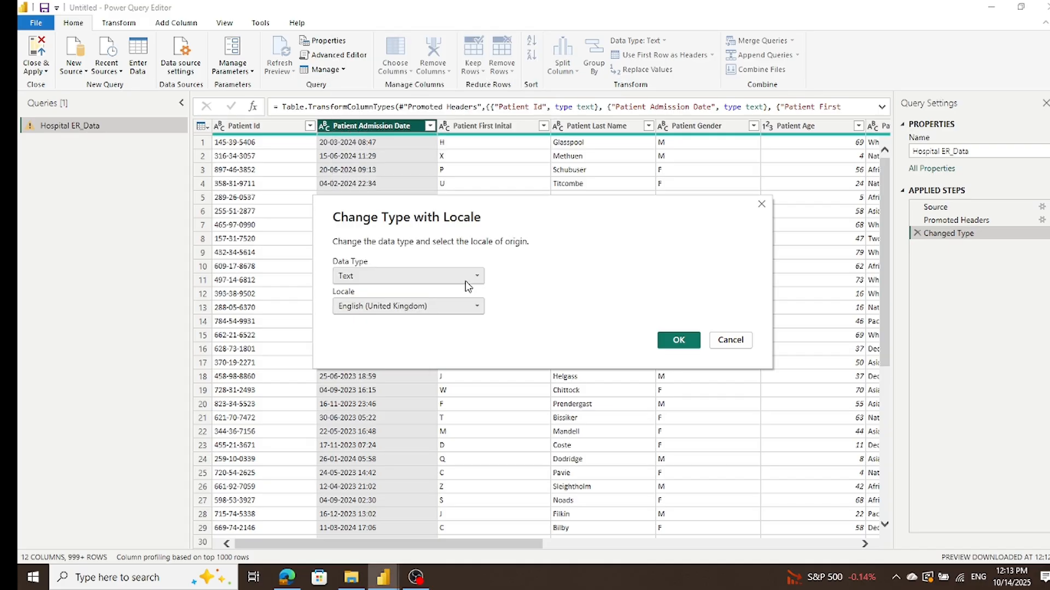
{"action": "left_click", "coordinate": [467, 279]}
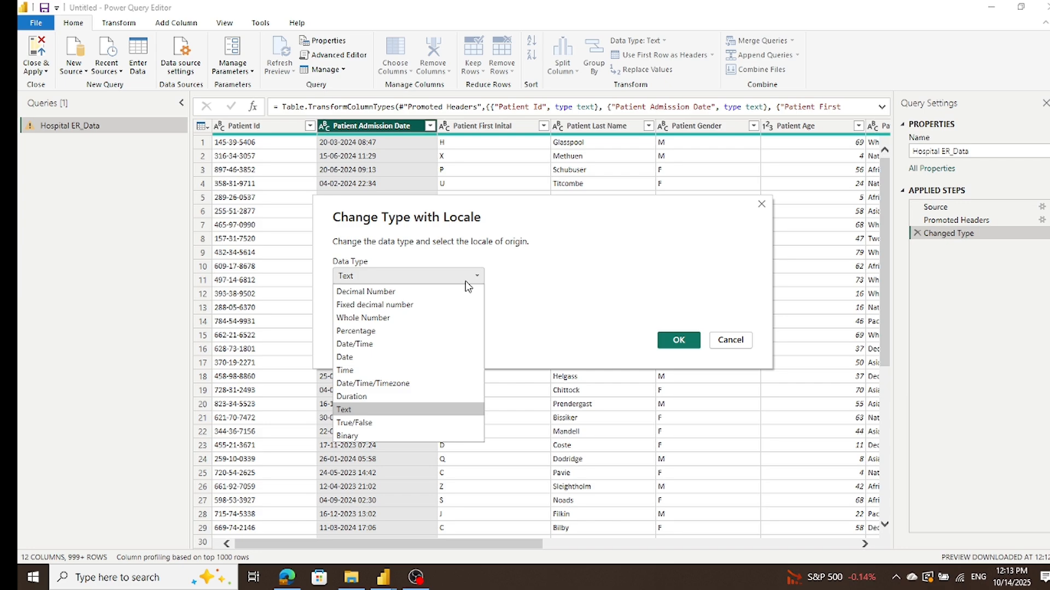
{"action": "left_click", "coordinate": [407, 345]}
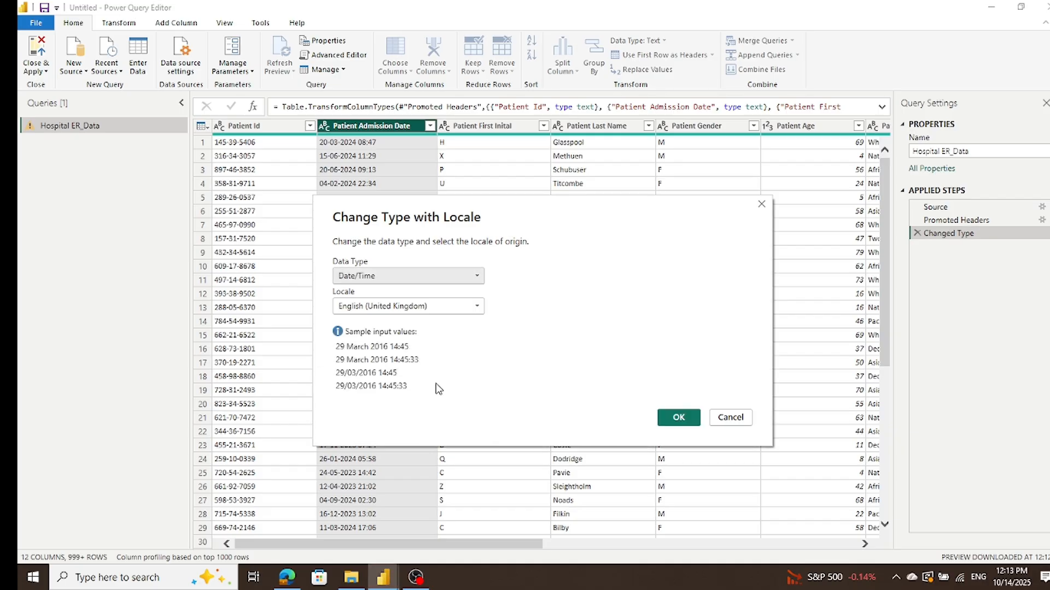
{"action": "left_click", "coordinate": [678, 418]}
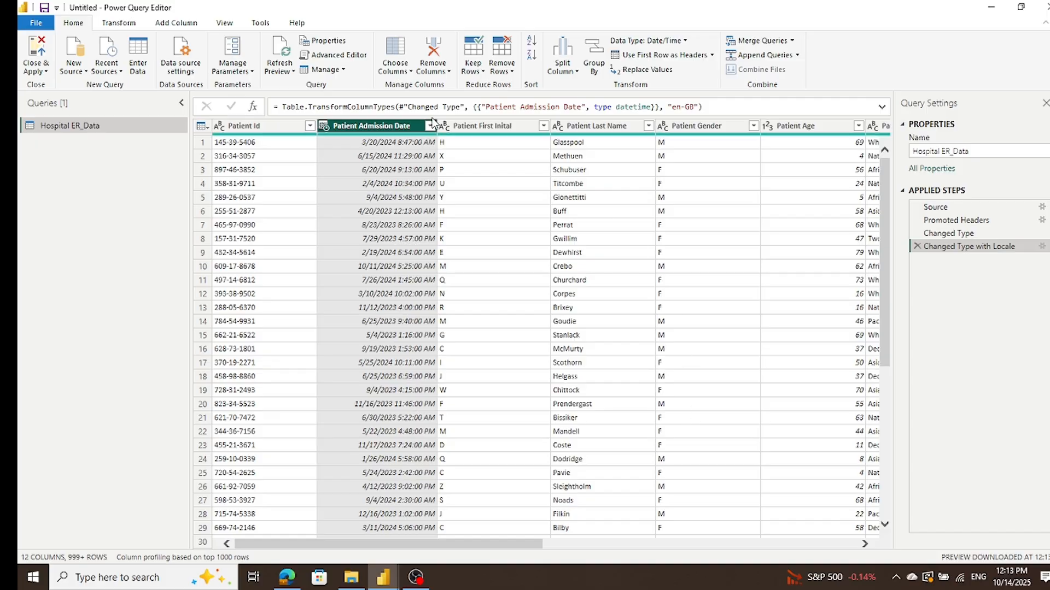
Step: Duplicate the Patient Admission Date column and rename the copy to Hour
{"action": "right_click", "coordinate": [354, 126]}
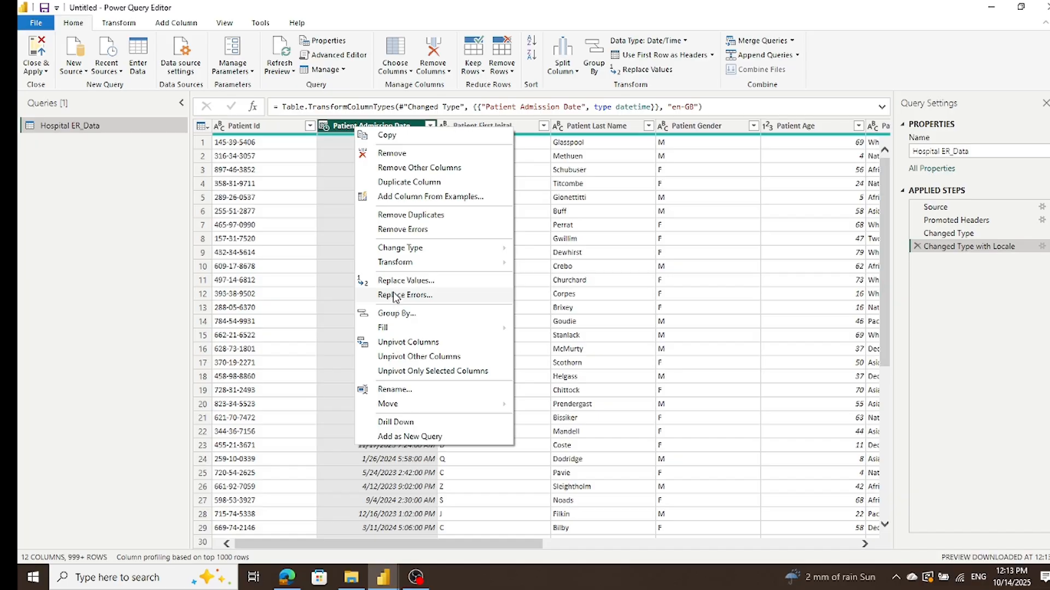
{"action": "left_click", "coordinate": [402, 182]}
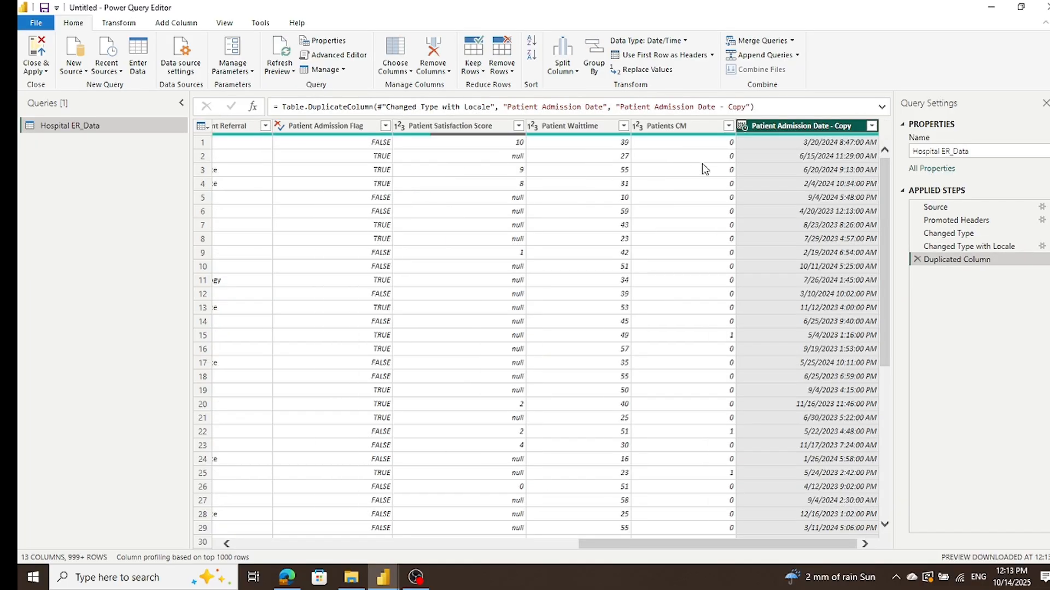
{"action": "double_click", "coordinate": [811, 126]}
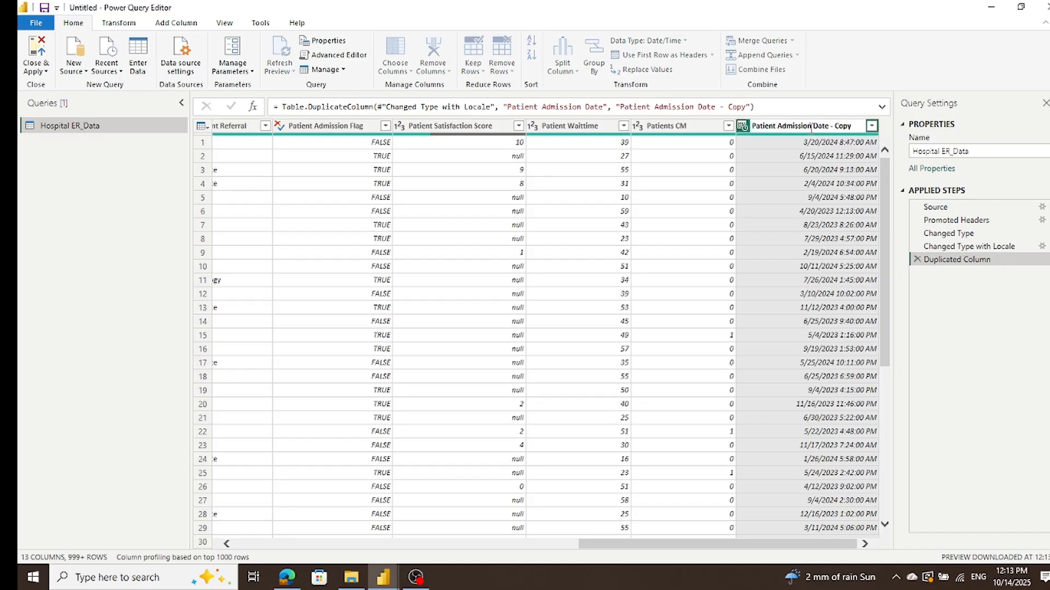
{"action": "triple_click", "coordinate": [855, 123]}
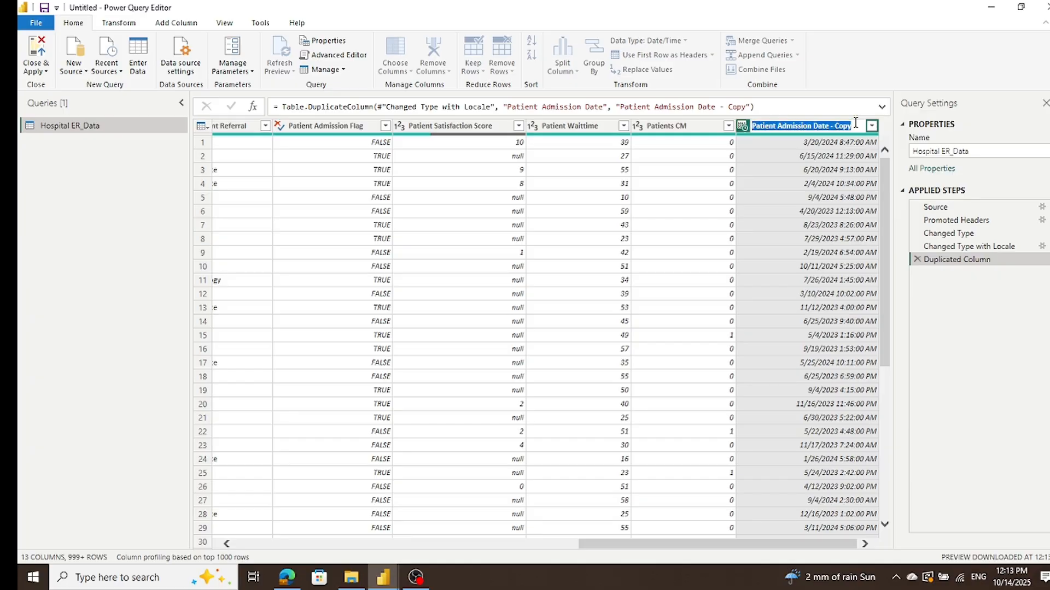
{"action": "type", "text": "Hour"}
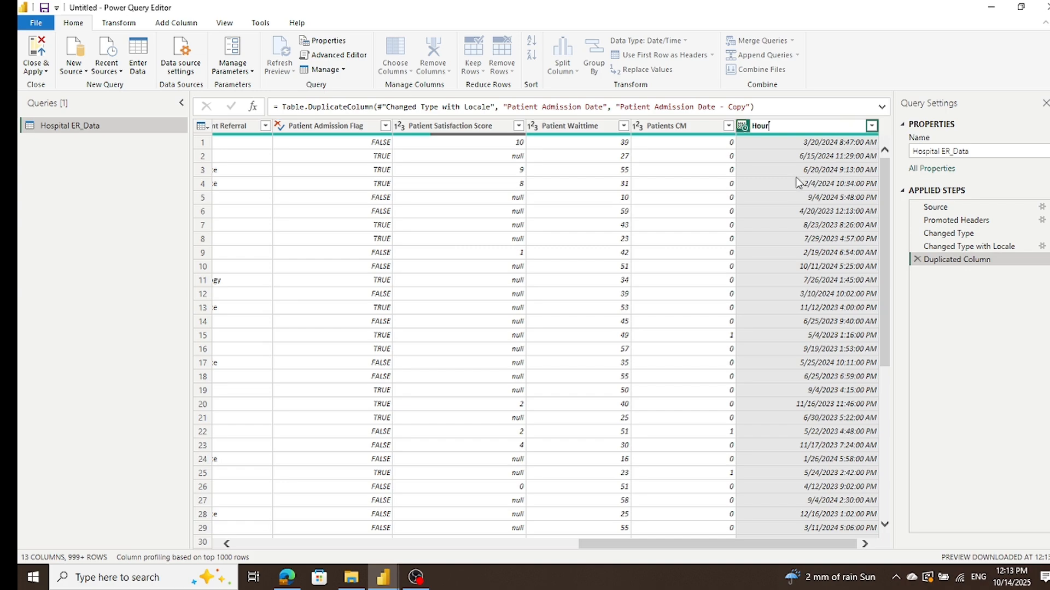
{"action": "key", "text": "Return"}
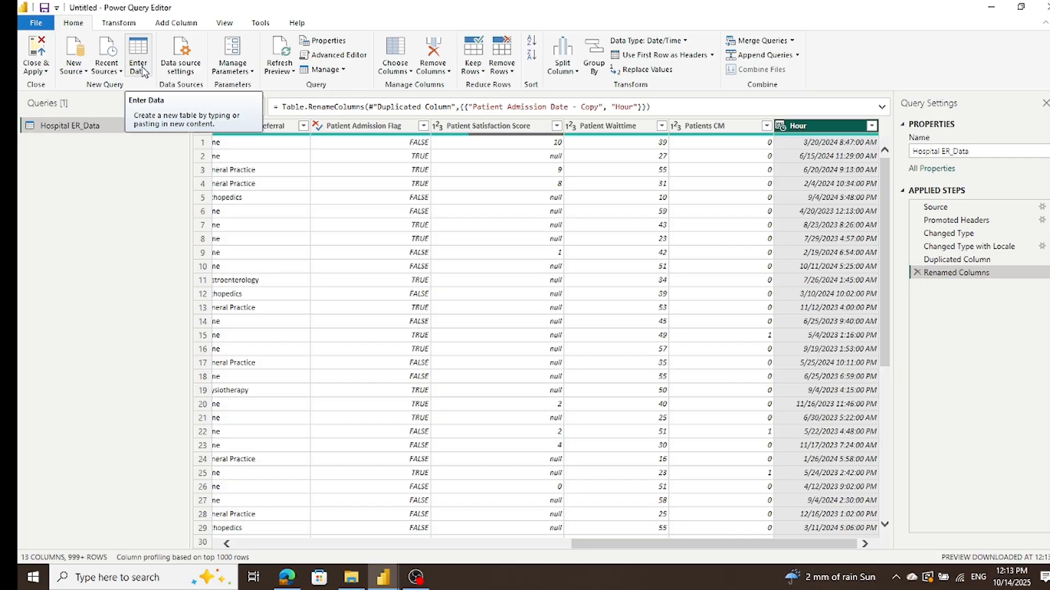
Step: Start a new custom column in the Hospital ER_Data query and name it Hour
{"action": "left_click", "coordinate": [191, 26]}
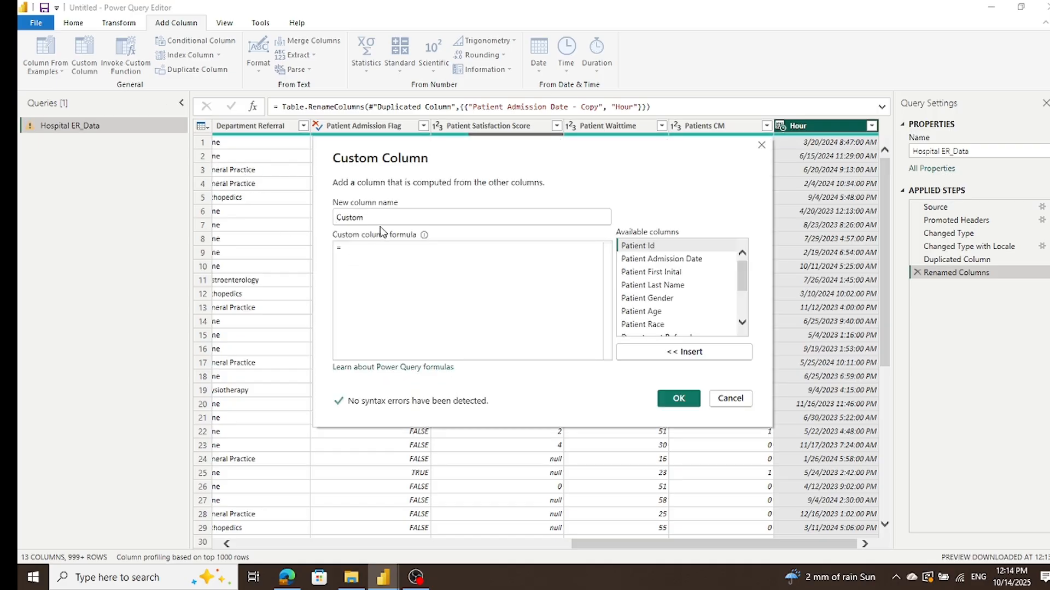
{"action": "left_click", "coordinate": [387, 214]}
{"action": "type", "text": "Hour"}
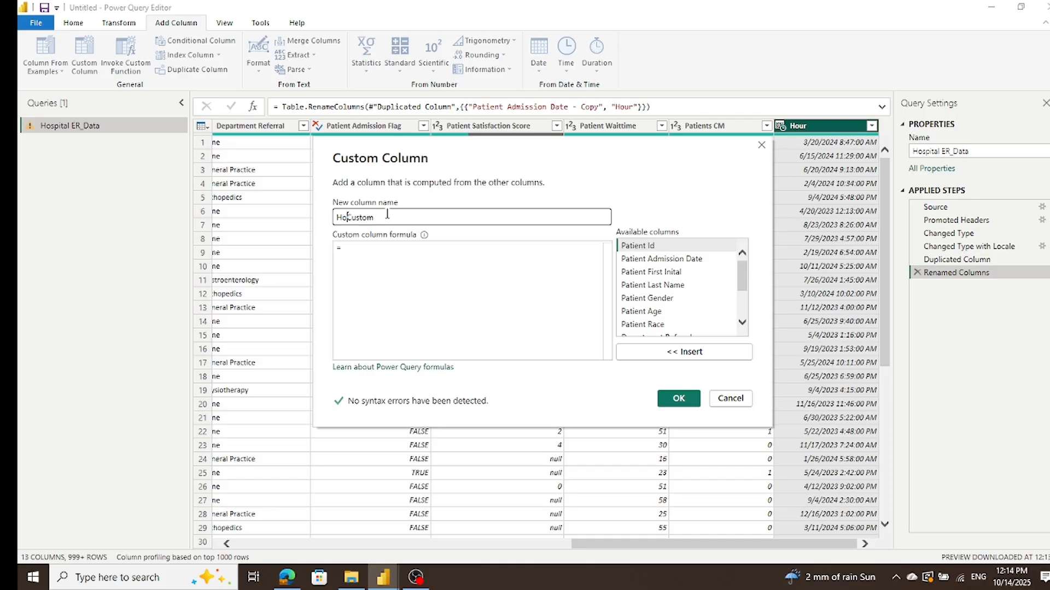
{"action": "left_click", "coordinate": [388, 214]}
{"action": "key", "text": "BackSpace"}
{"action": "key", "text": "BackSpace"}
{"action": "key", "text": "BackSpace"}
{"action": "key", "text": "BackSpace"}
{"action": "key", "text": "BackSpace"}
{"action": "key", "text": "BackSpace"}
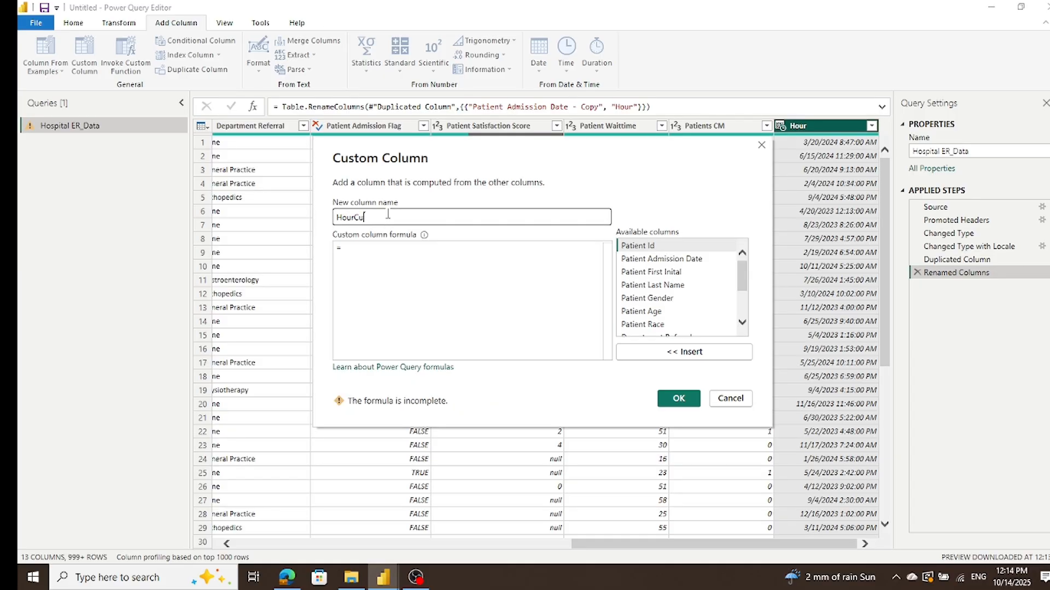
{"action": "left_click", "coordinate": [393, 247]}
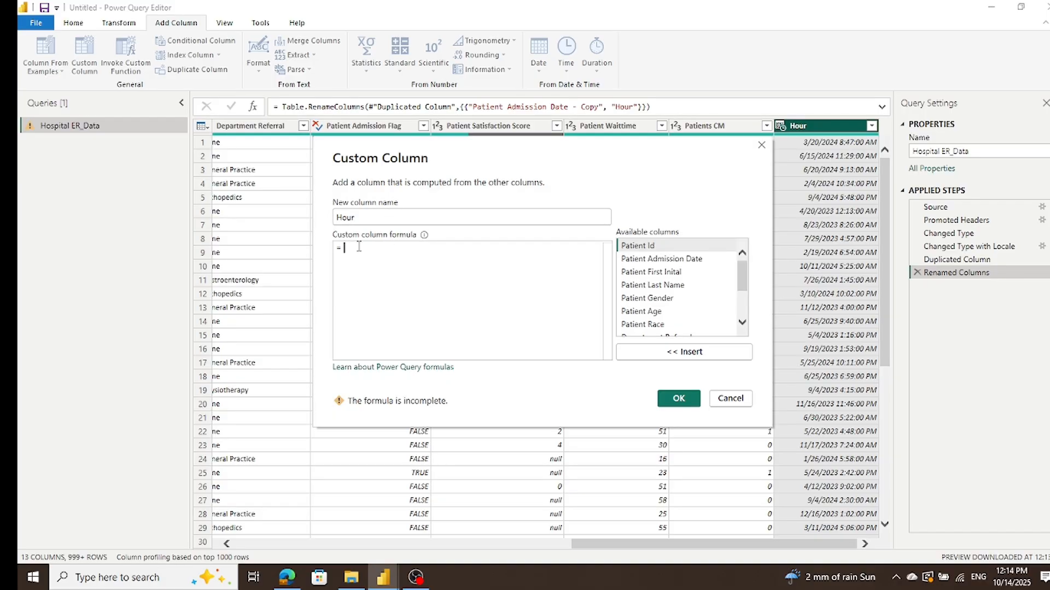
{"action": "type", "text": "Hour"}
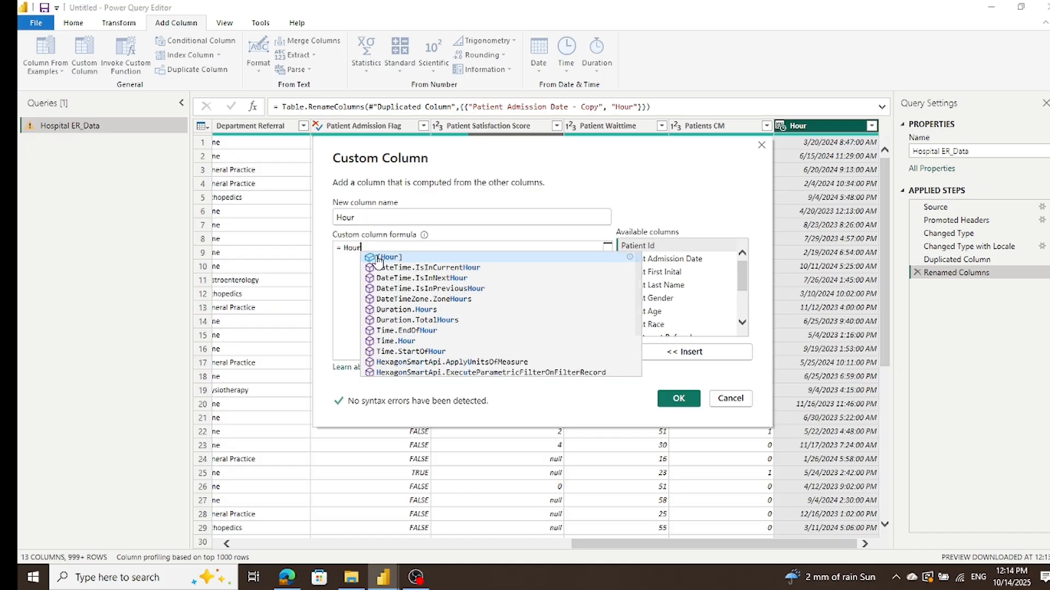
{"action": "left_click", "coordinate": [383, 257]}
{"action": "left_click_drag", "start_coordinate": [382, 252], "coordinate": [344, 250]}
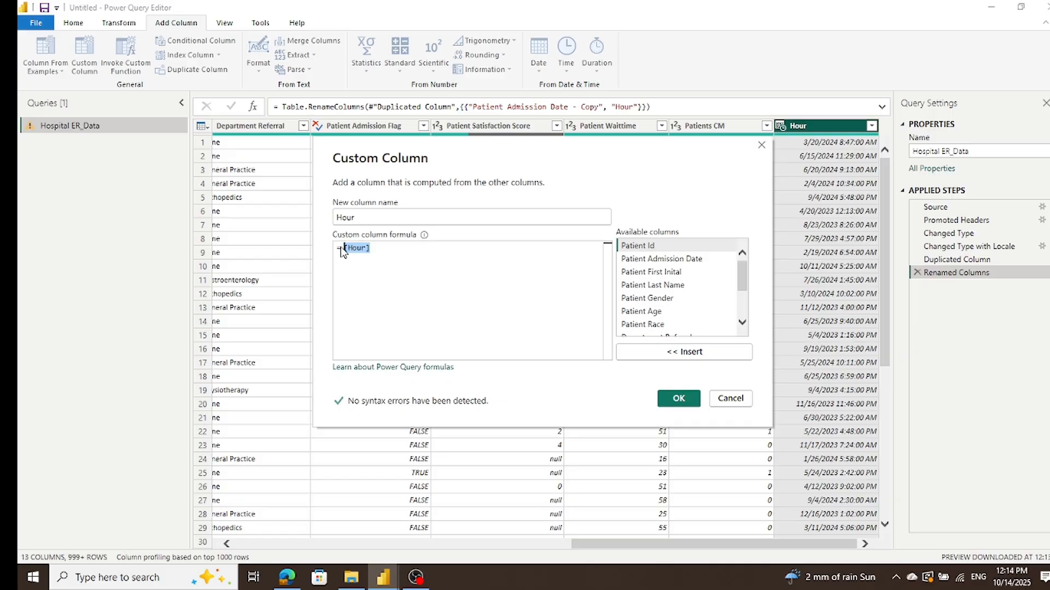
{"action": "type", "text": "Hour"}
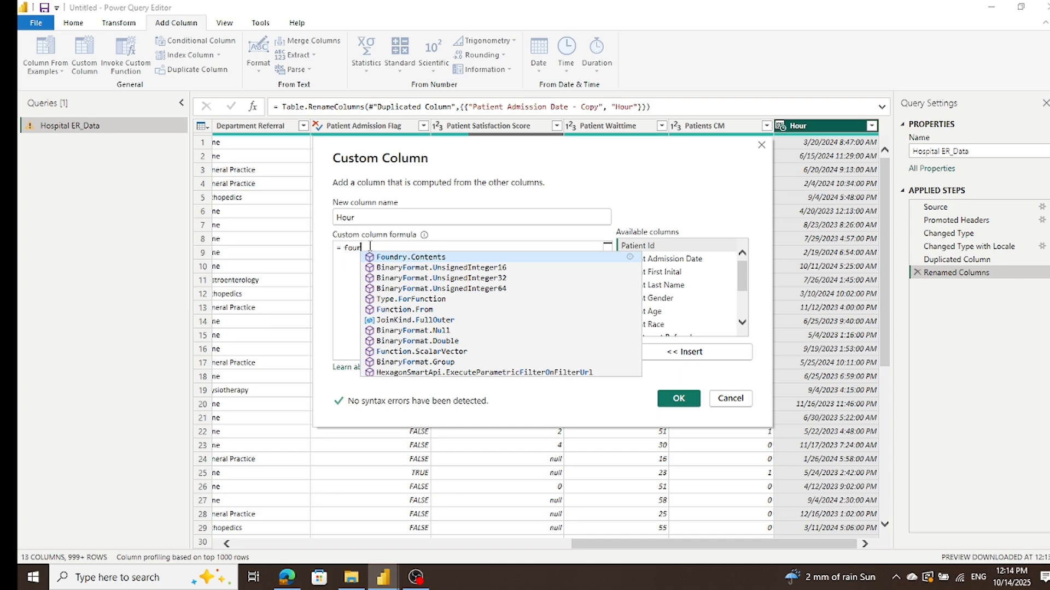
{"action": "key", "text": "BackSpace"}
{"action": "key", "text": "BackSpace"}
{"action": "key", "text": "BackSpace"}
{"action": "key", "text": "BackSpace"}
{"action": "key", "text": "BackSpace"}
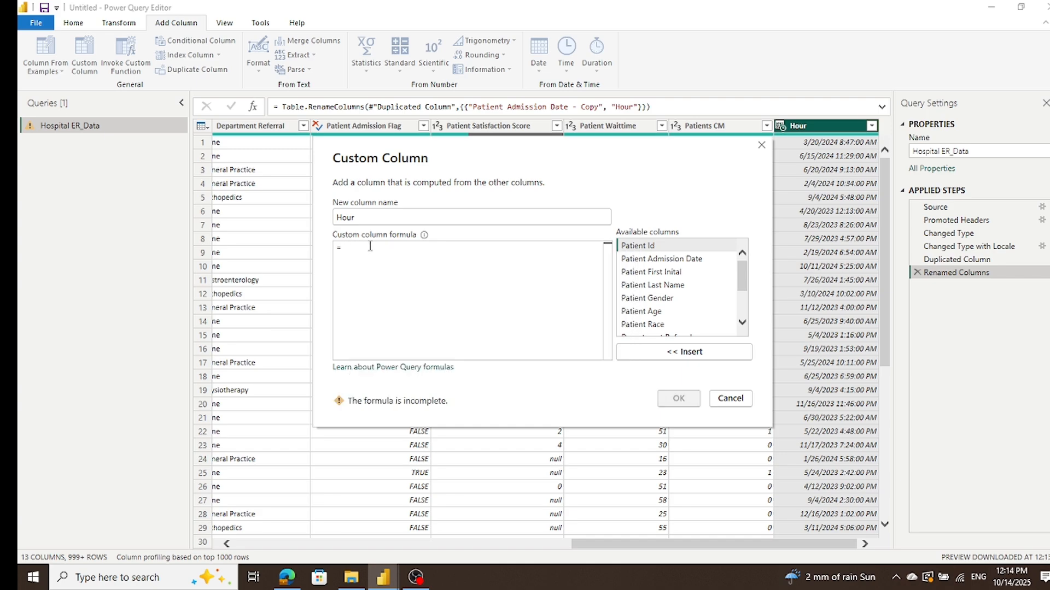
Step: Try computing the custom column with the formula hour([Patient Admission Date]), and remove the resulting Added Custom step from the query
{"action": "type", "text": "hur"}
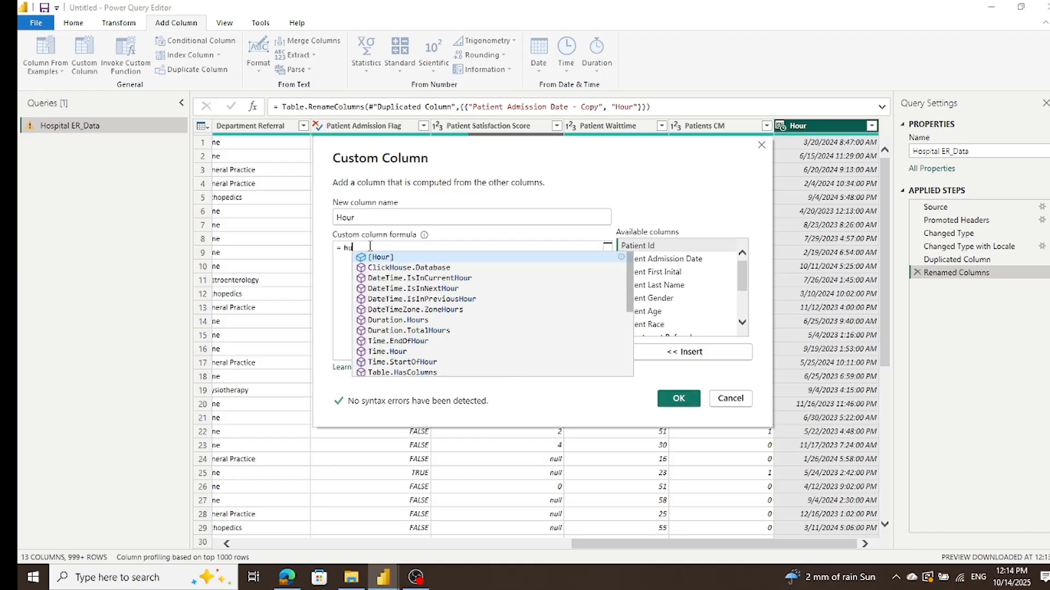
{"action": "key", "text": "BackSpace"}
{"action": "key", "text": "BackSpace"}
{"action": "type", "text": "our"}
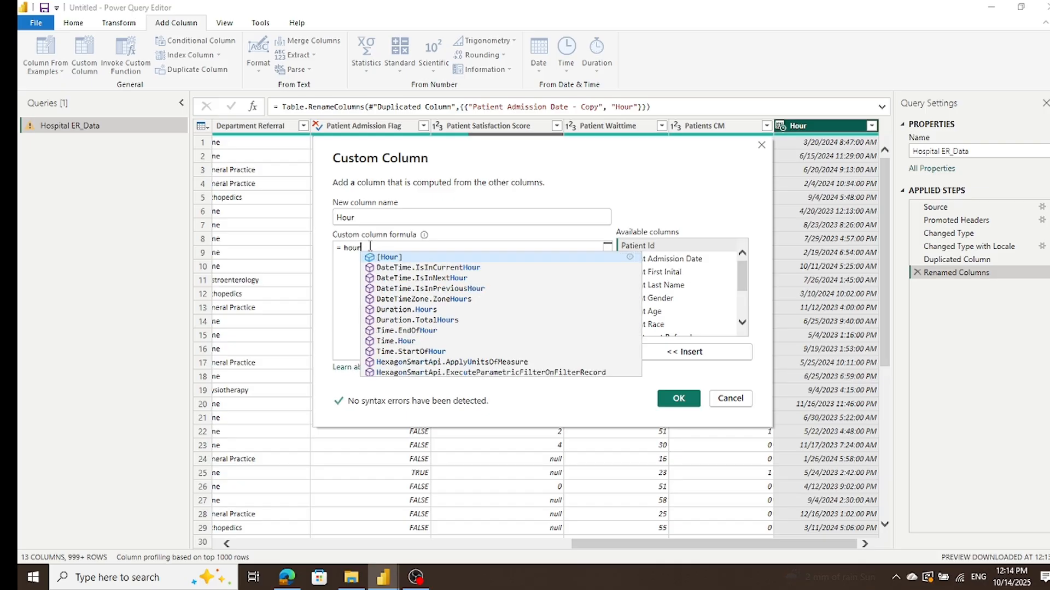
{"action": "type", "text": "("}
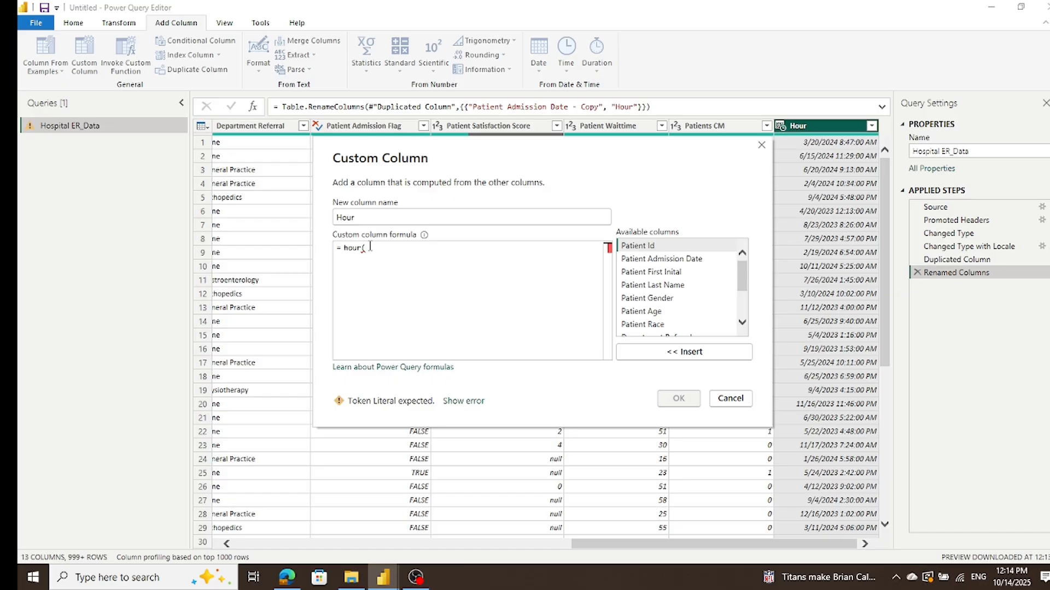
{"action": "type", "text": "p"}
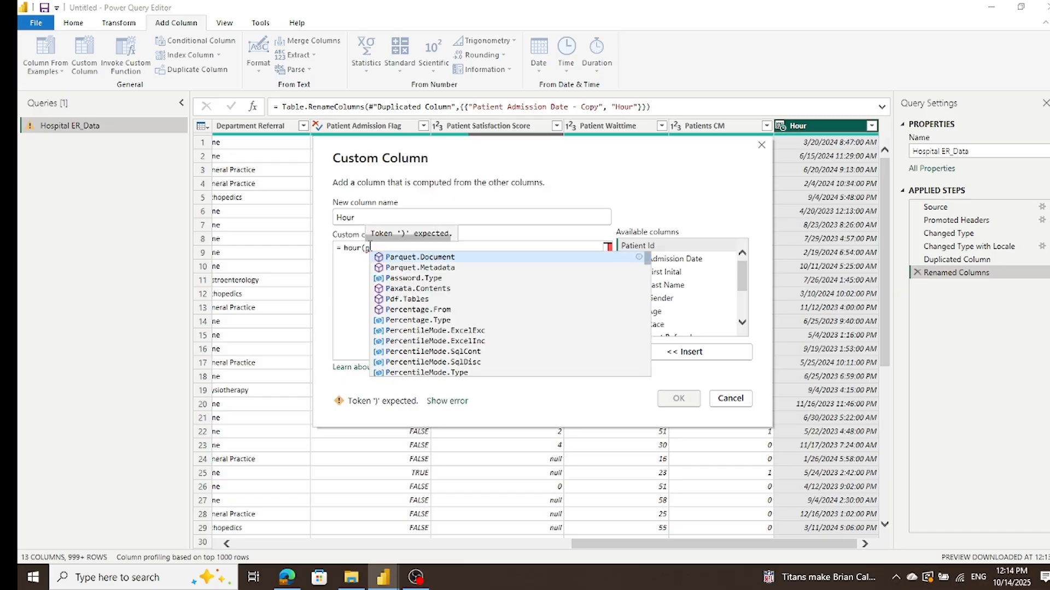
{"action": "type", "text": "atient"}
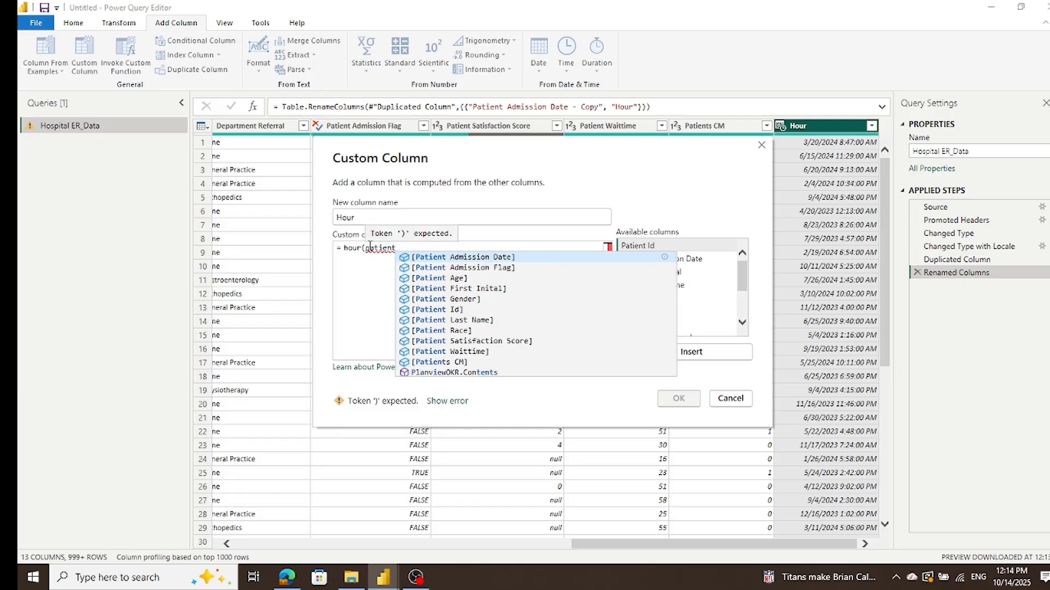
{"action": "scroll", "coordinate": [605, 334], "scroll_direction": "down", "scroll_amount": 1}
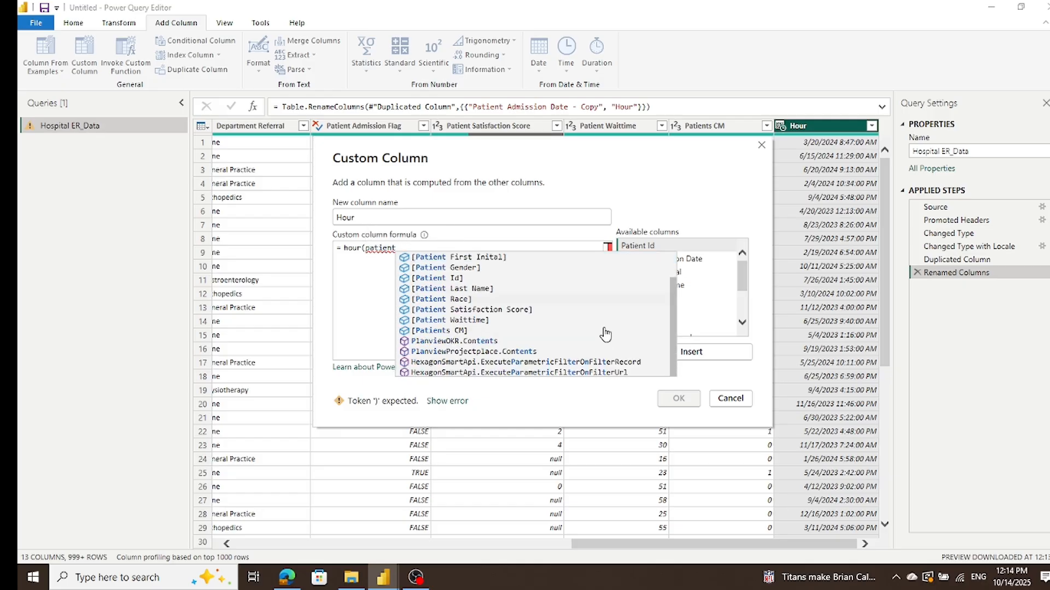
{"action": "scroll", "coordinate": [605, 334], "scroll_direction": "up", "scroll_amount": 1}
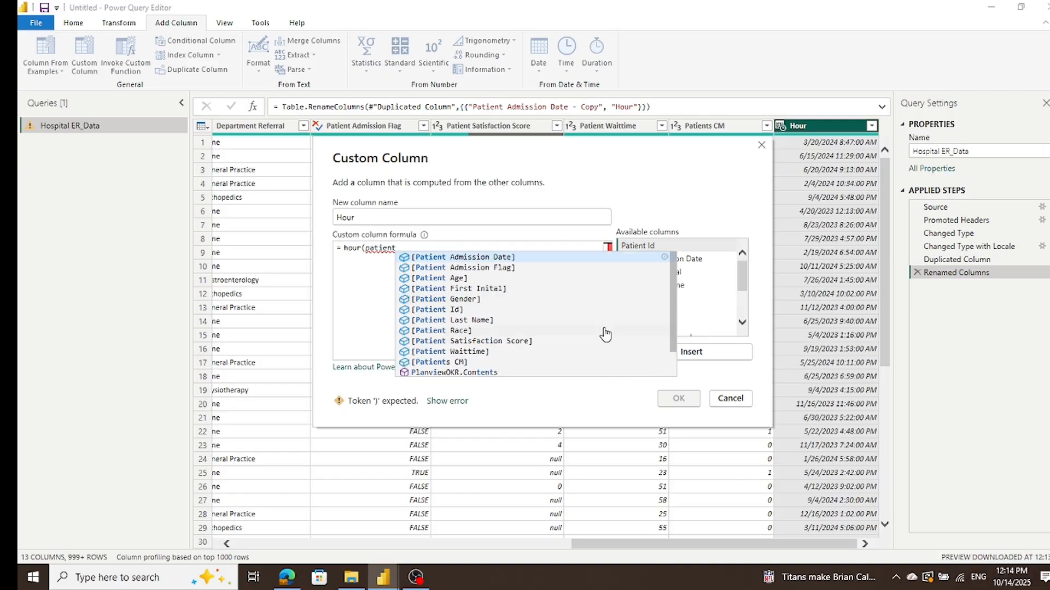
{"action": "scroll", "coordinate": [605, 334], "scroll_direction": "down", "scroll_amount": 1}
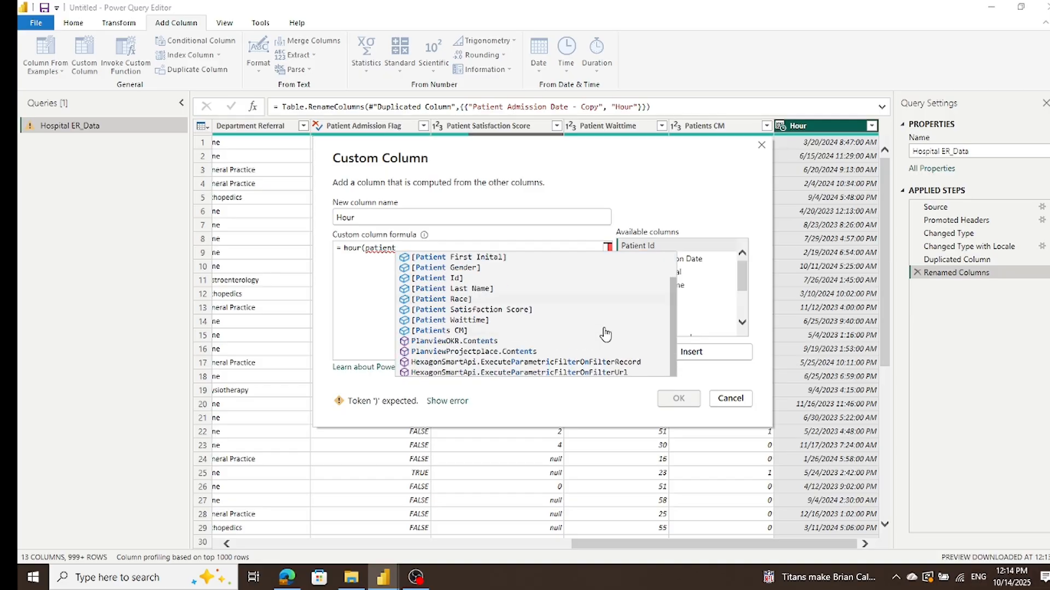
{"action": "scroll", "coordinate": [605, 334], "scroll_direction": "up", "scroll_amount": 1}
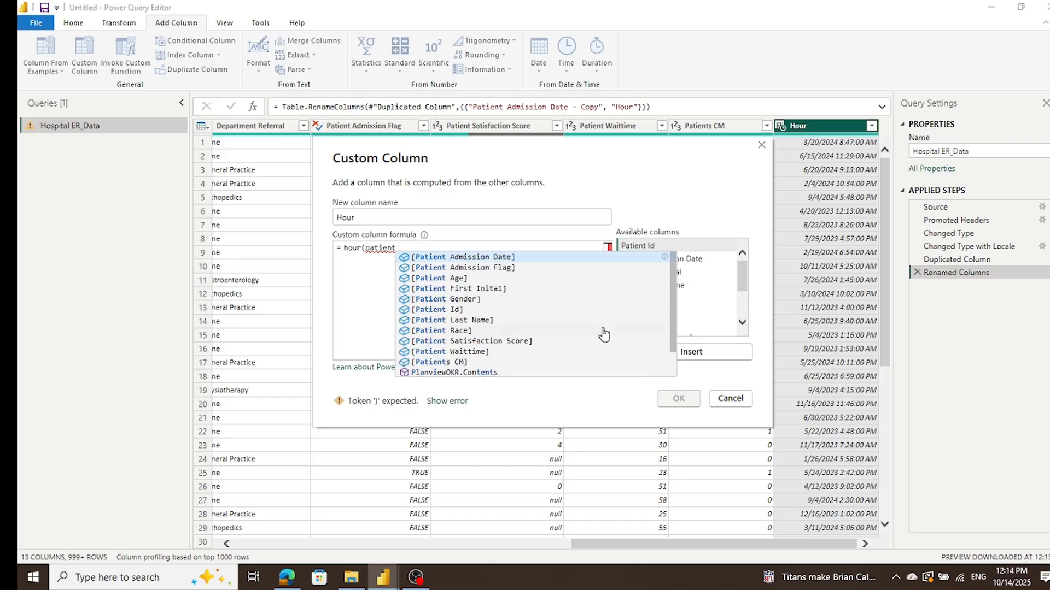
{"action": "left_click", "coordinate": [501, 259]}
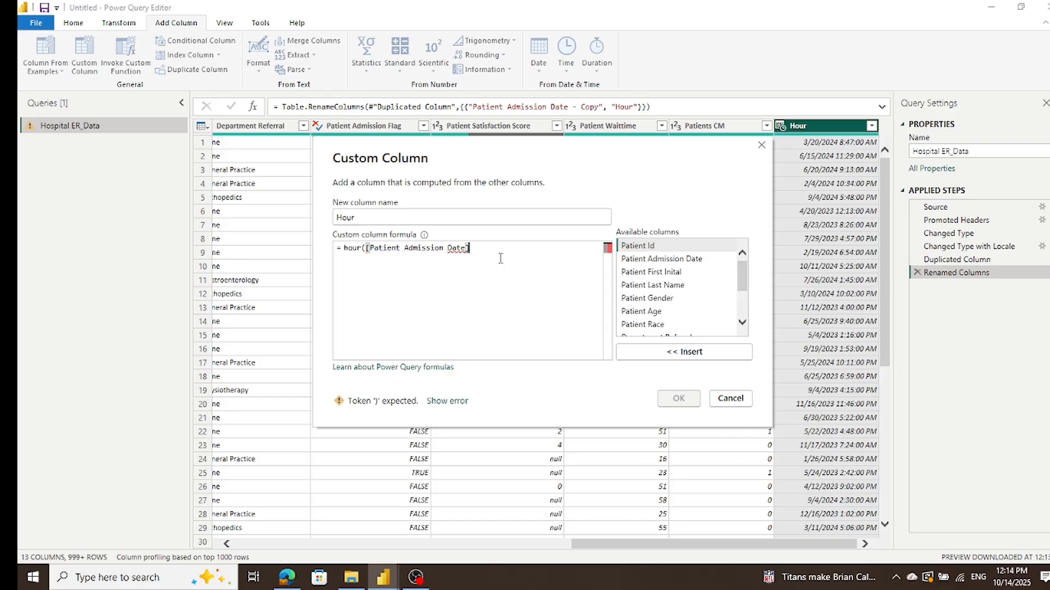
{"action": "type", "text": ")"}
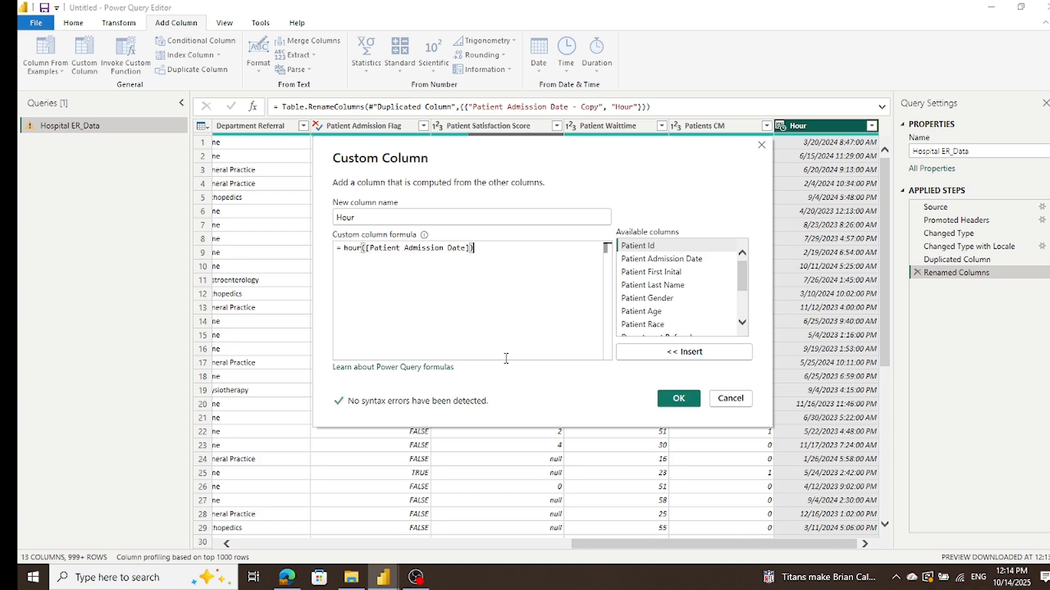
{"action": "left_click", "coordinate": [680, 400]}
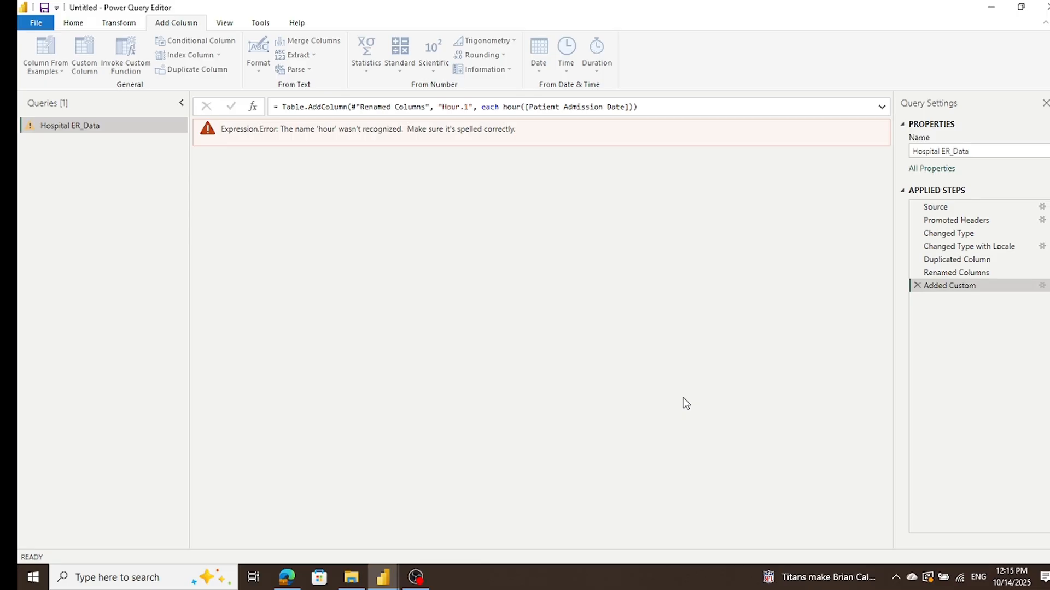
{"action": "left_click", "coordinate": [916, 285]}
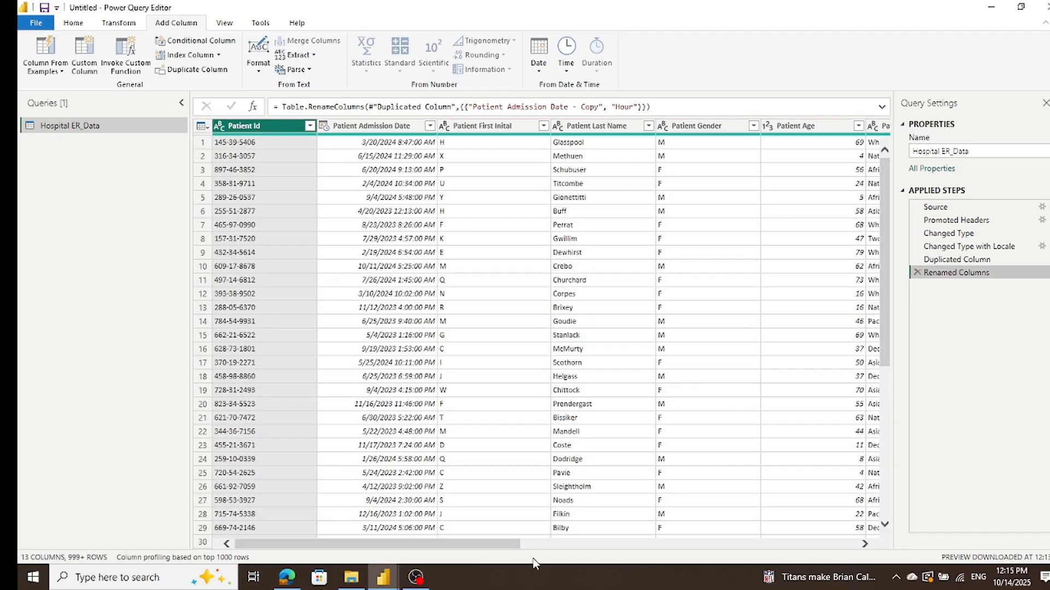
Step: Apply the Hospital ER_Data query changes and close the query editor
{"action": "left_click_drag", "start_coordinate": [492, 544], "coordinate": [897, 541]}
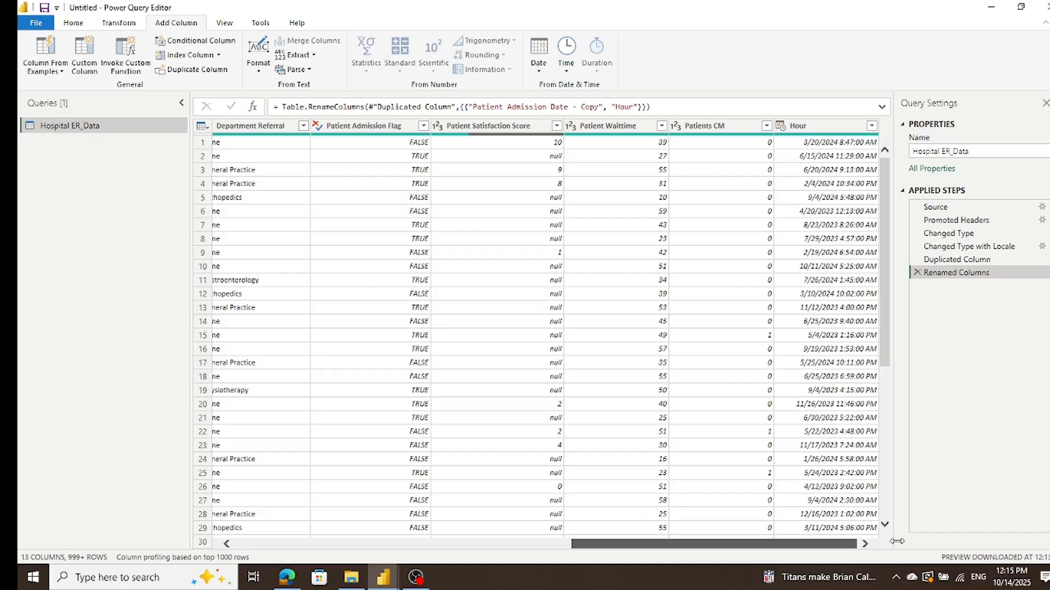
{"action": "left_click_drag", "start_coordinate": [897, 541], "coordinate": [54, 512]}
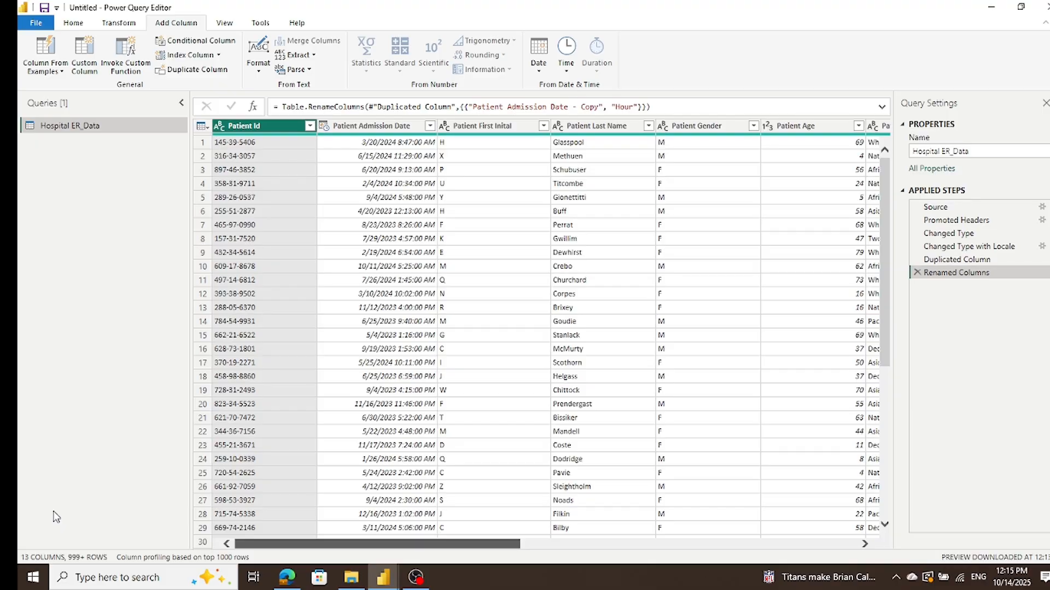
{"action": "left_click_drag", "start_coordinate": [55, 517], "coordinate": [55, 517]}
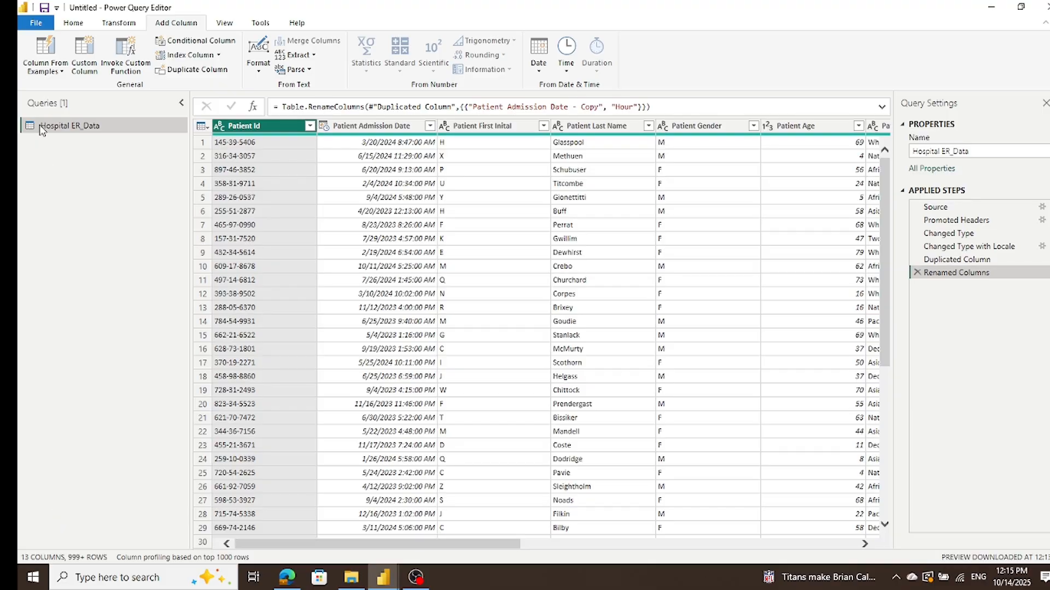
{"action": "left_click", "coordinate": [35, 22]}
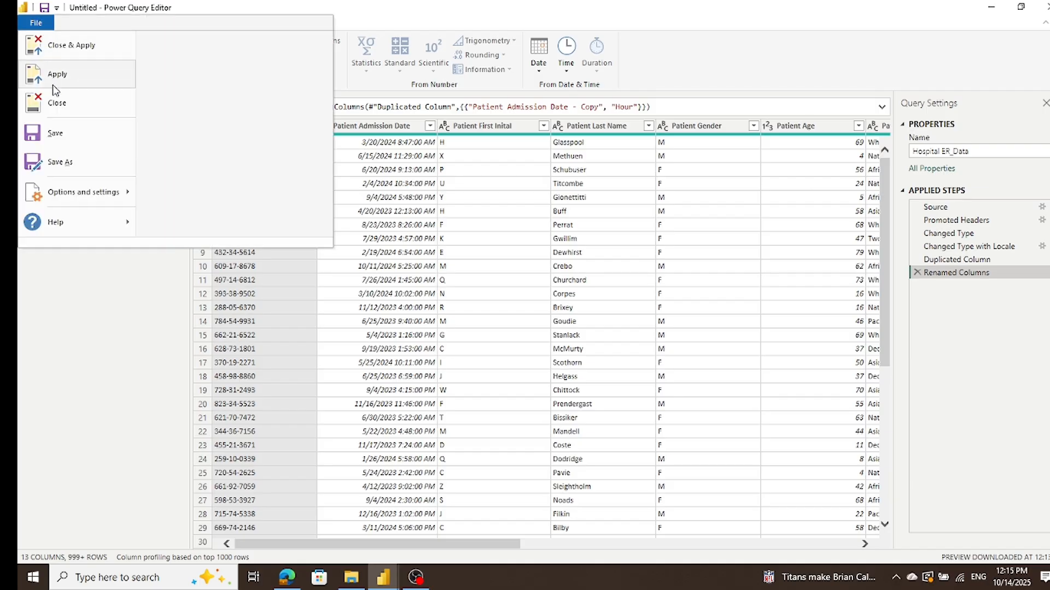
{"action": "left_click", "coordinate": [59, 46]}
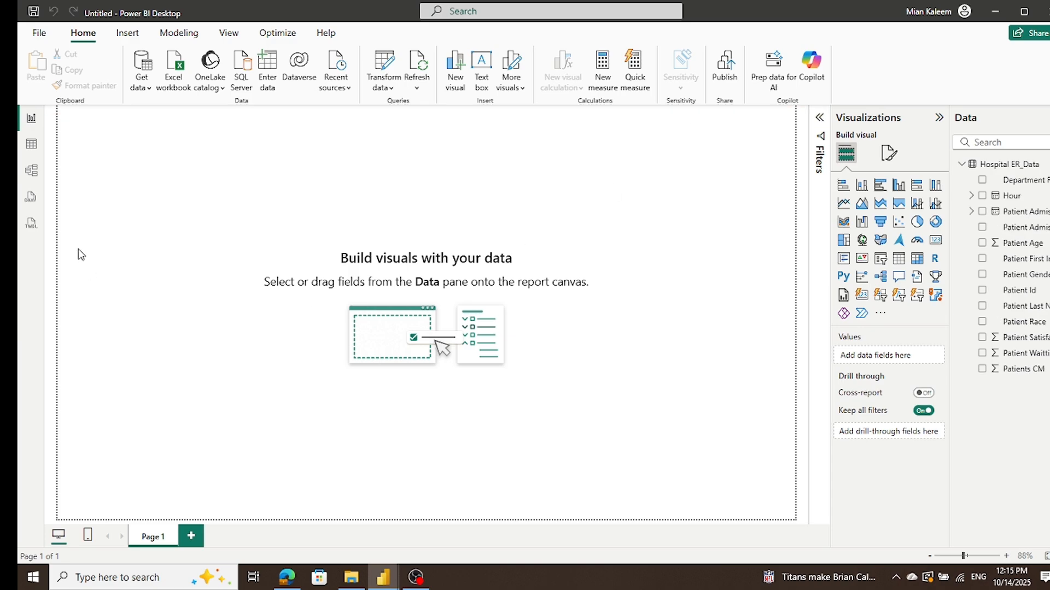
Step: Show the Hospital ER_Data table's rows and start a new calculated column named Hour1
{"action": "left_click", "coordinate": [31, 146]}
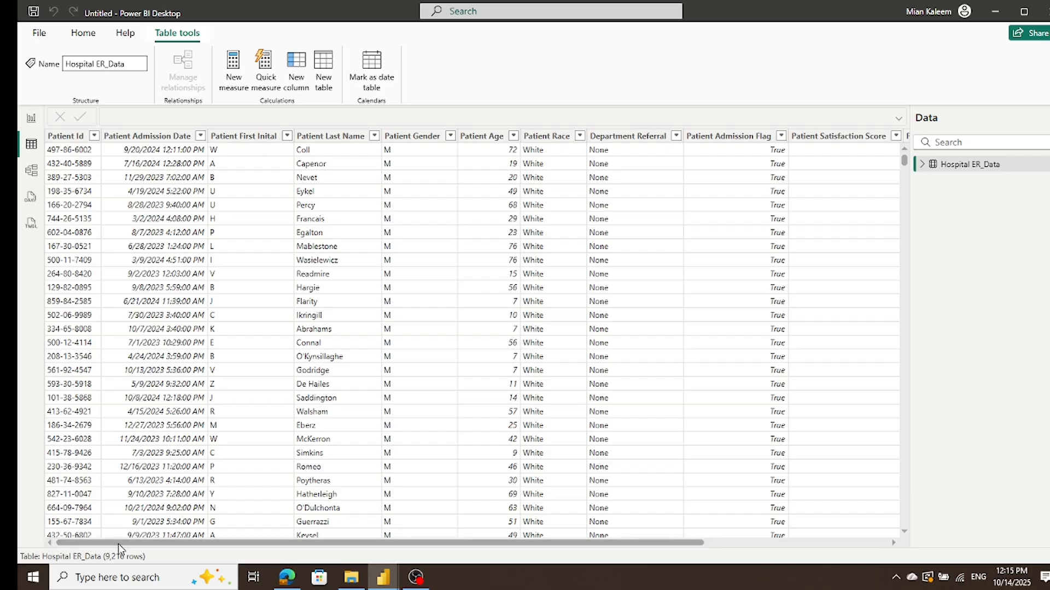
{"action": "left_click_drag", "start_coordinate": [514, 543], "coordinate": [699, 549]}
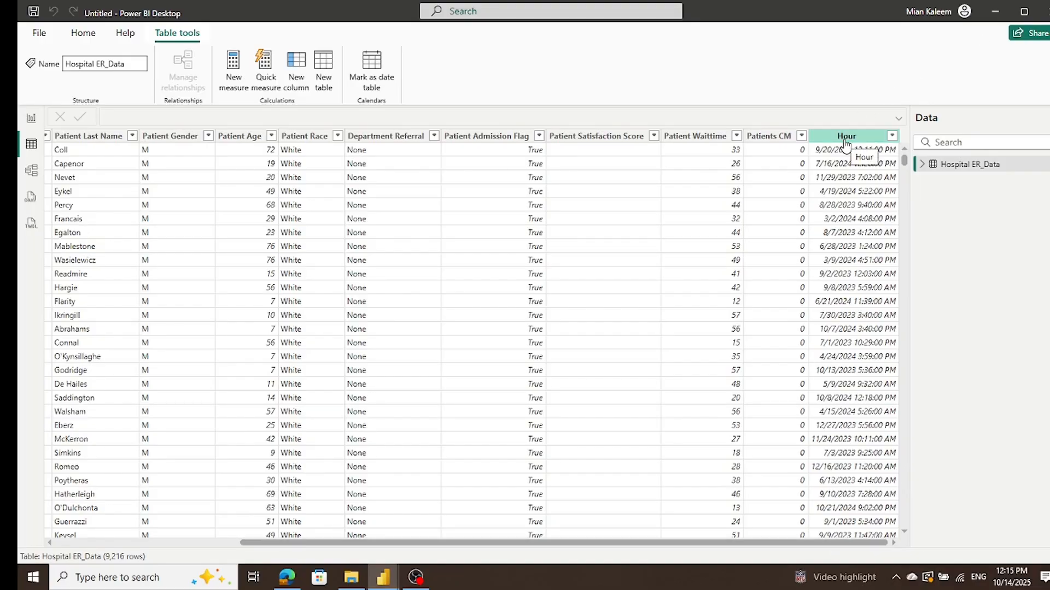
{"action": "left_click", "coordinate": [297, 72]}
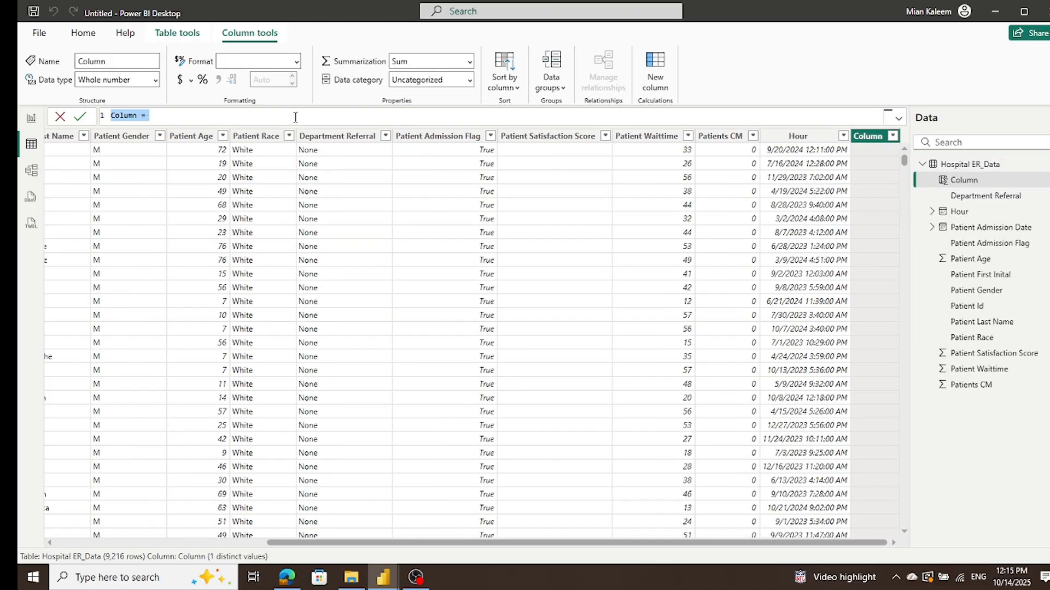
{"action": "double_click", "coordinate": [123, 116]}
{"action": "type", "text": "Hour1 =(hou"}
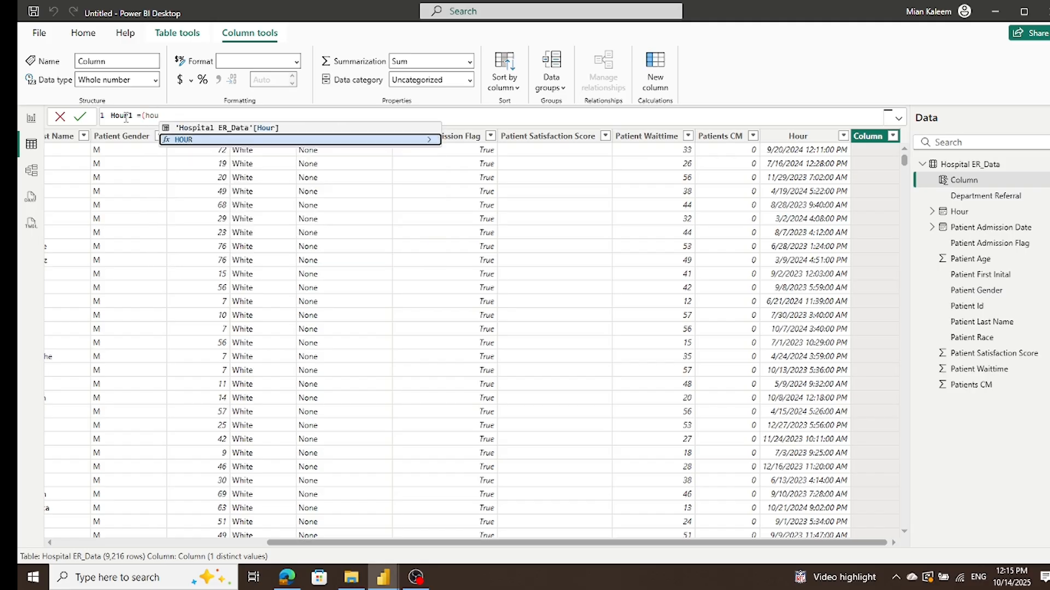
Step: Define Hour1 with the formula HOUR('Hospital ER_Data'[Hour]) and commit it
{"action": "left_click", "coordinate": [177, 140]}
{"action": "key", "text": "BackSpace"}
{"action": "key", "text": "BackSpace"}
{"action": "key", "text": "BackSpace"}
{"action": "key", "text": "BackSpace"}
{"action": "key", "text": "BackSpace"}
{"action": "key", "text": "BackSpace"}
{"action": "key", "text": "BackSpace"}
{"action": "type", "text": "hour"}
{"action": "left_click", "coordinate": [185, 140]}
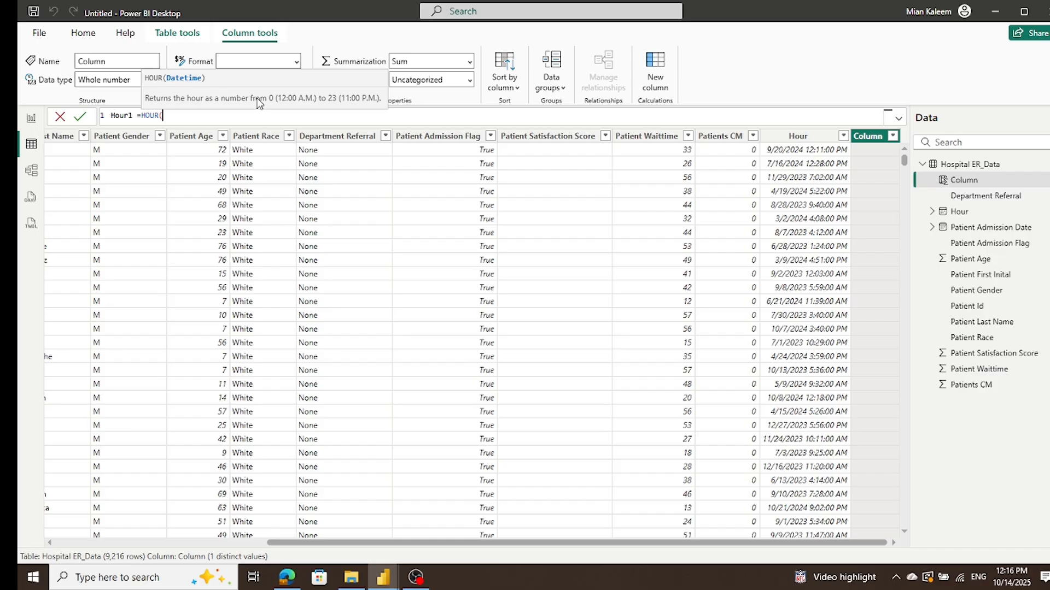
{"action": "type", "text": "ho"}
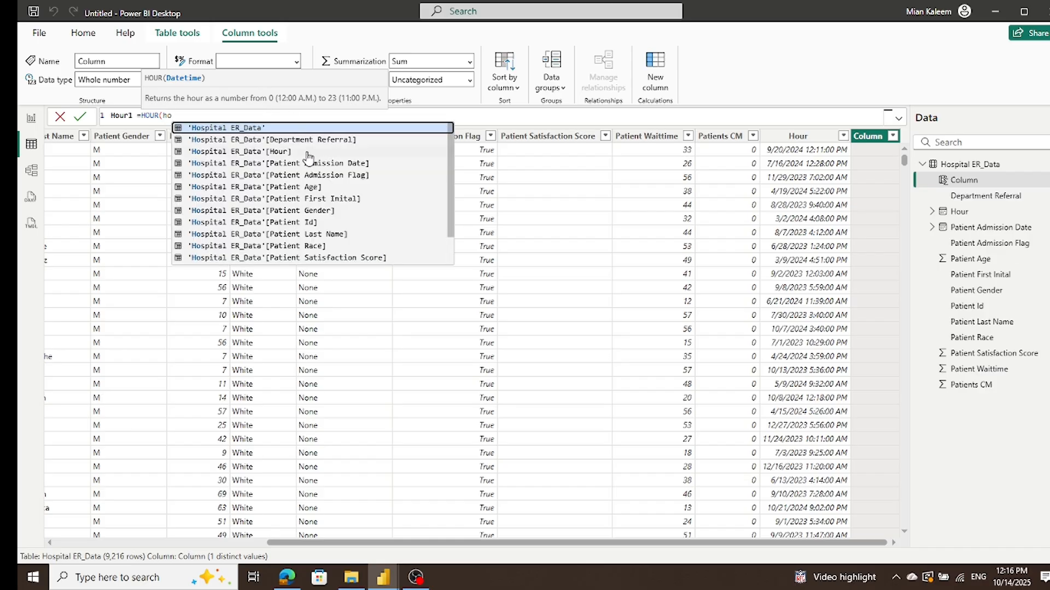
{"action": "left_click", "coordinate": [262, 152]}
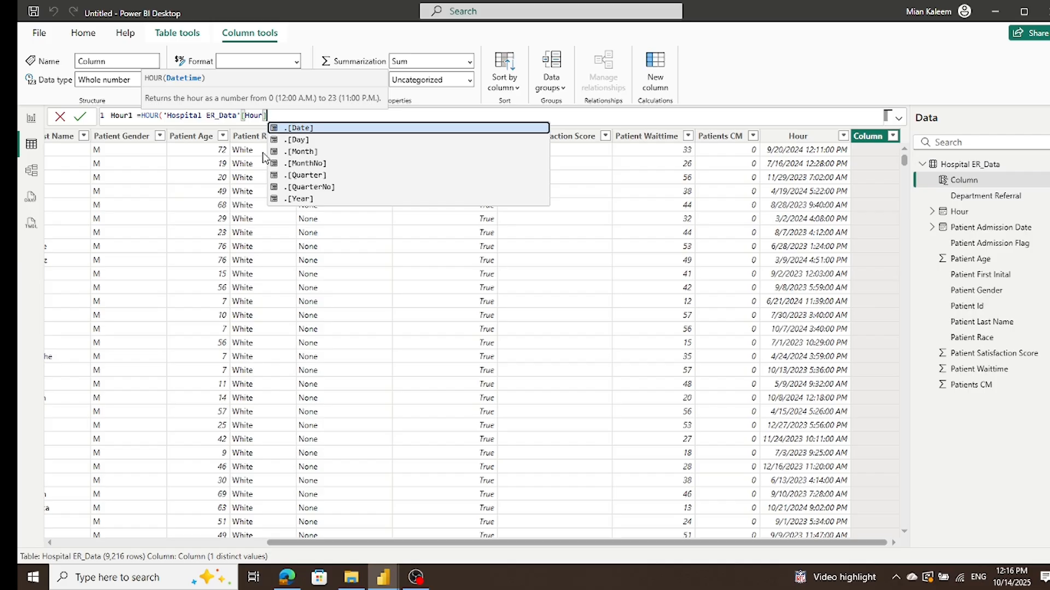
{"action": "type", "text": ")"}
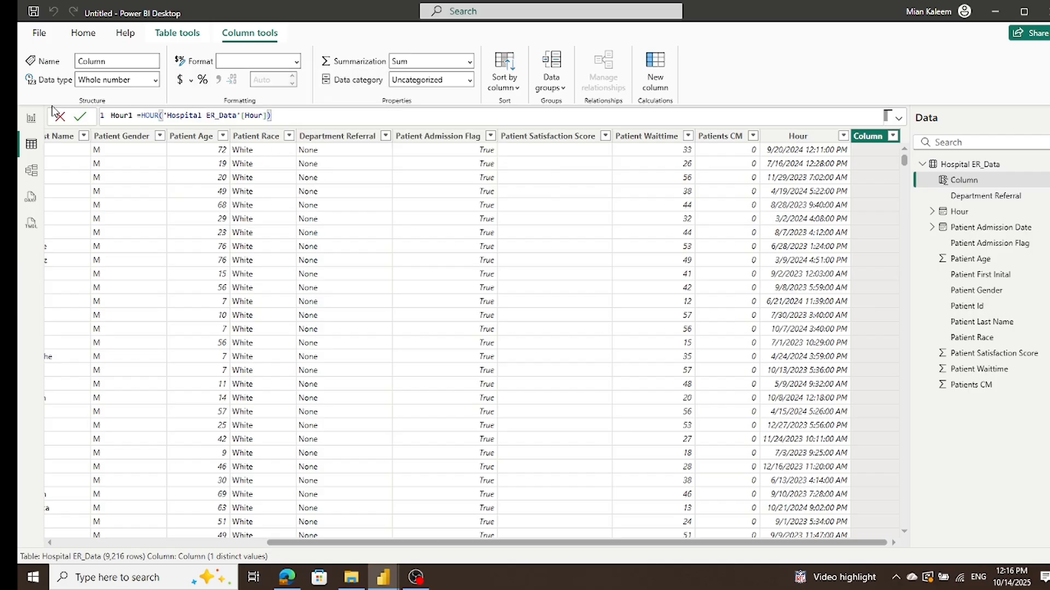
{"action": "left_click", "coordinate": [80, 117]}
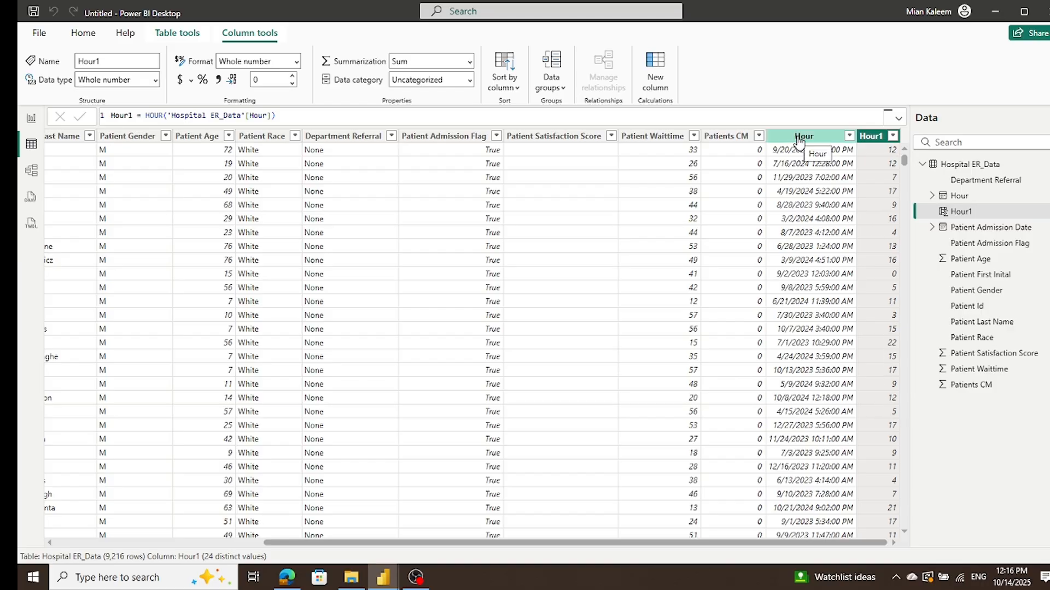
Step: Delete the duplicated date/time column Hour from the Hospital ER_Data table
{"action": "scroll", "coordinate": [794, 224], "scroll_direction": "down", "scroll_amount": 8}
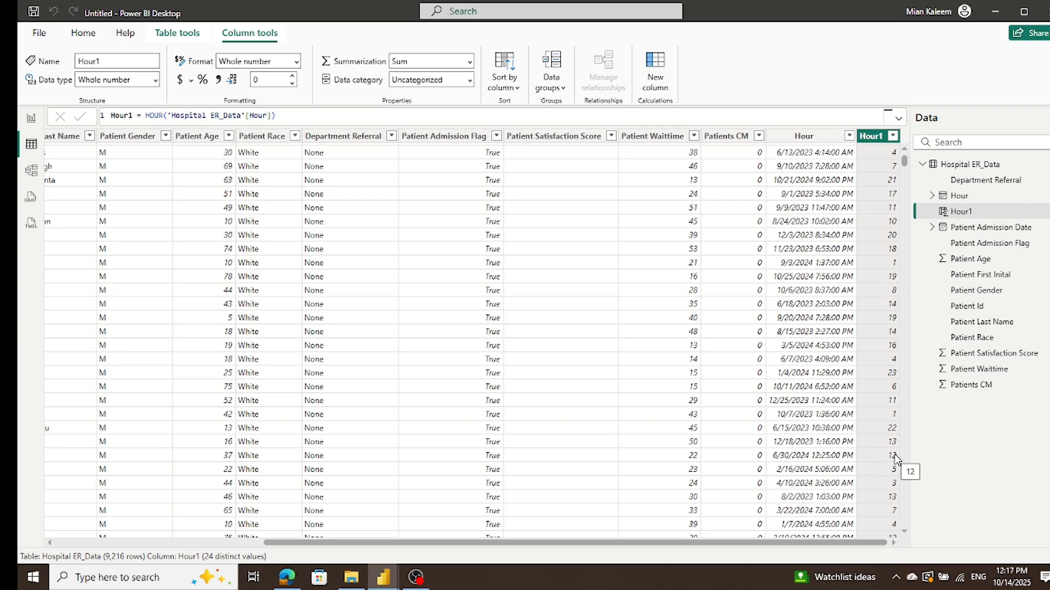
{"action": "left_click", "coordinate": [806, 139]}
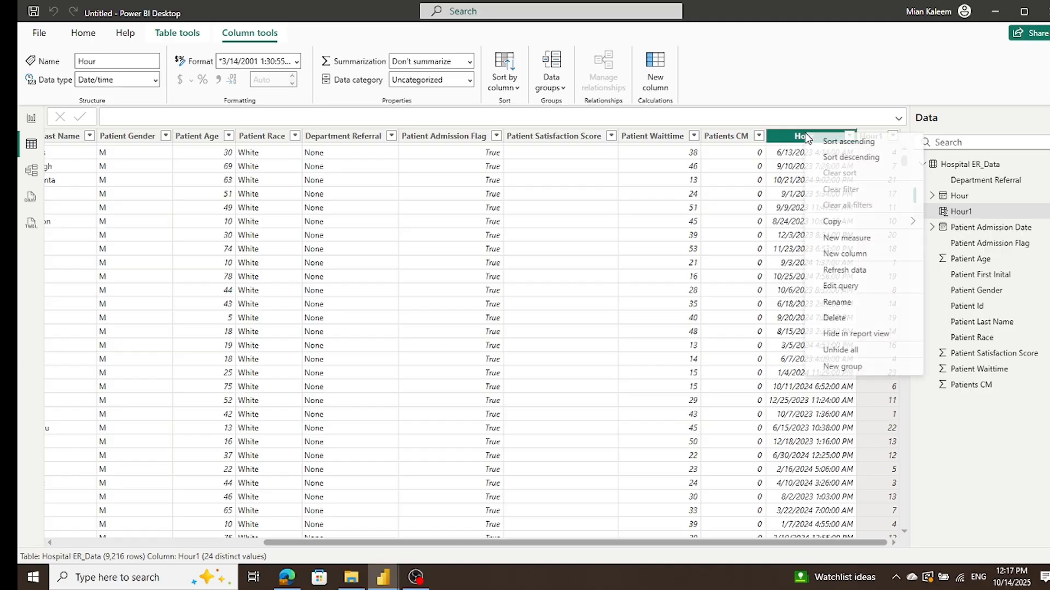
{"action": "right_click", "coordinate": [806, 139]}
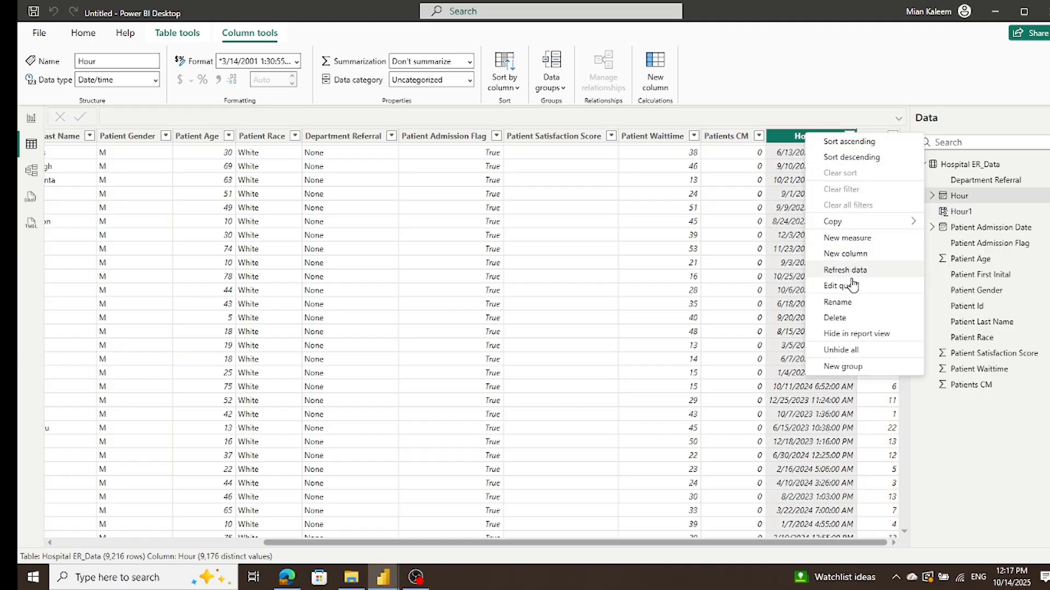
{"action": "left_click", "coordinate": [852, 320]}
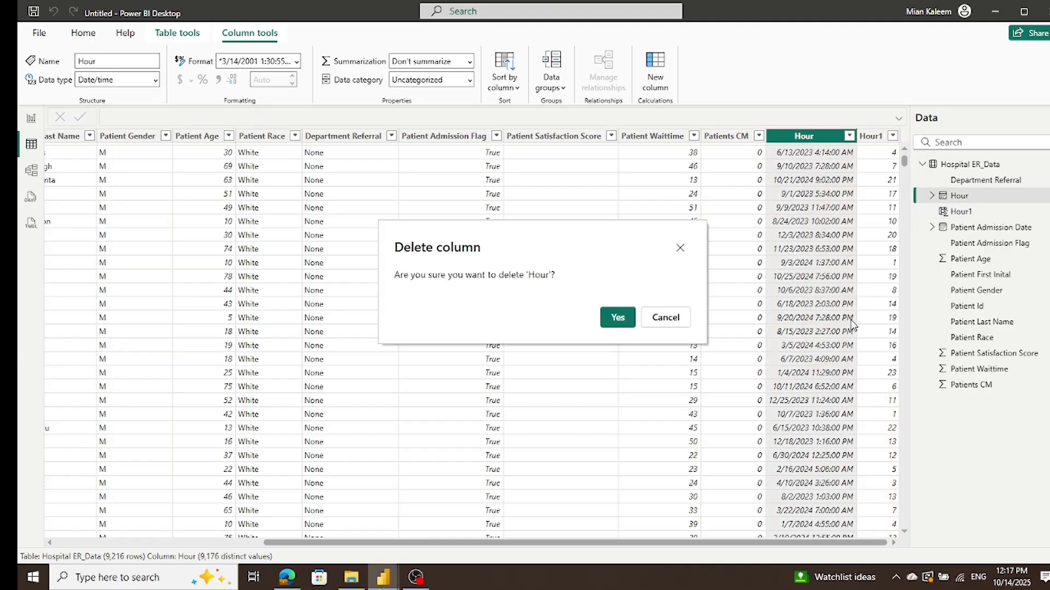
{"action": "left_click", "coordinate": [617, 318]}
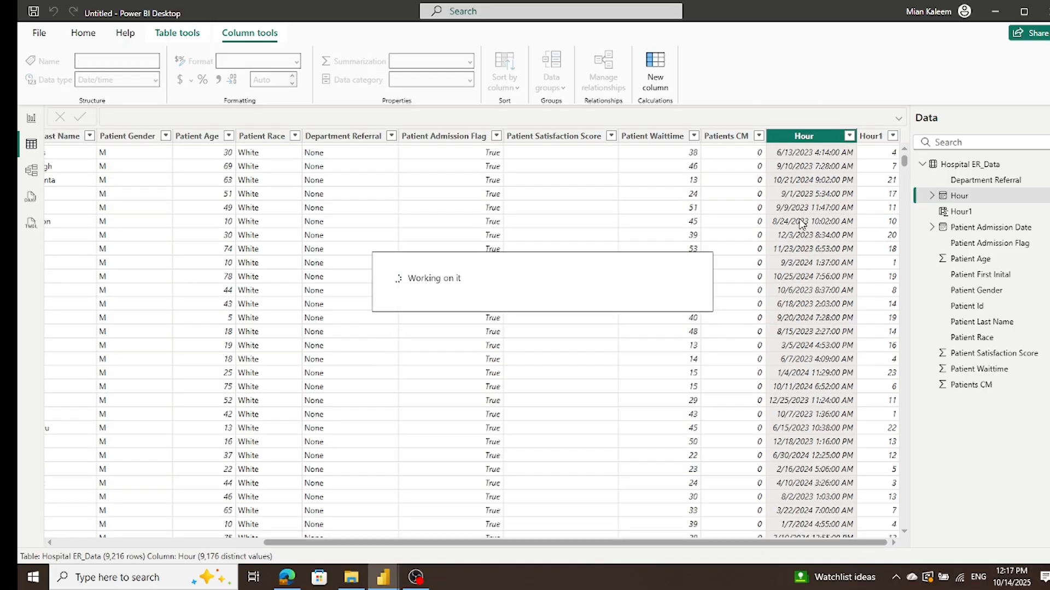
Step: Change the Hour1 formula to HOUR('Hospital ER_Data'[Patient Admission Date]) and commit it
{"action": "left_click_drag", "start_coordinate": [700, 543], "coordinate": [854, 543]}
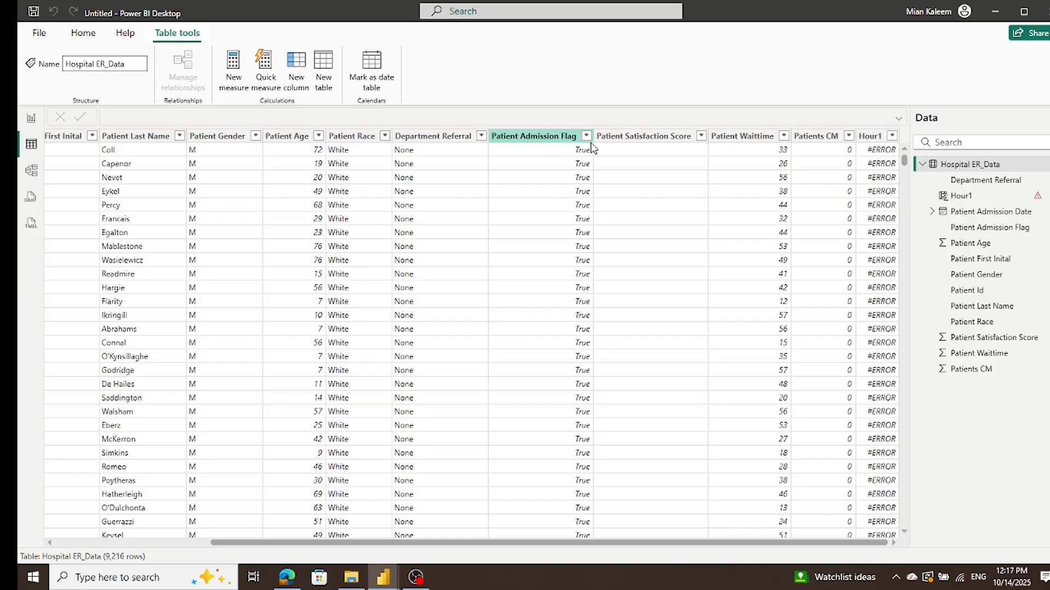
{"action": "left_click", "coordinate": [949, 201]}
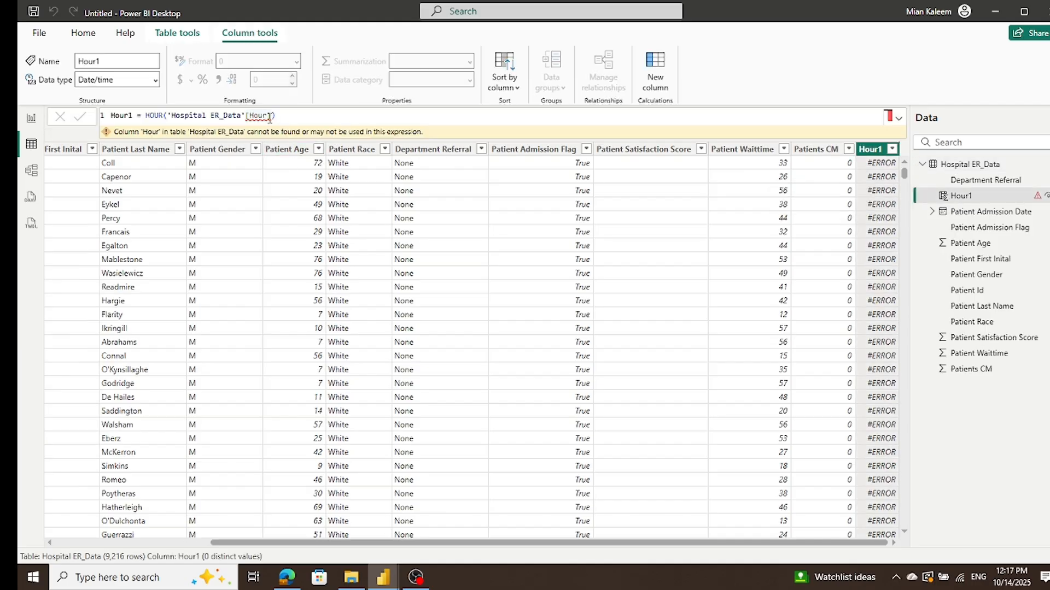
{"action": "left_click_drag", "start_coordinate": [246, 116], "coordinate": [273, 117]}
{"action": "key", "text": "BackSpace"}
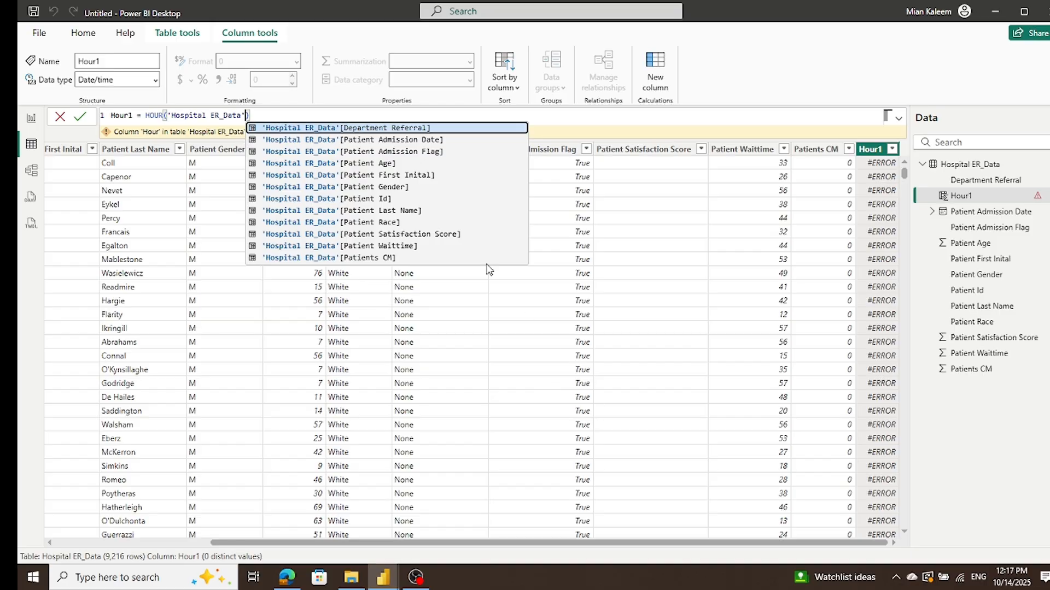
{"action": "left_click", "coordinate": [401, 140]}
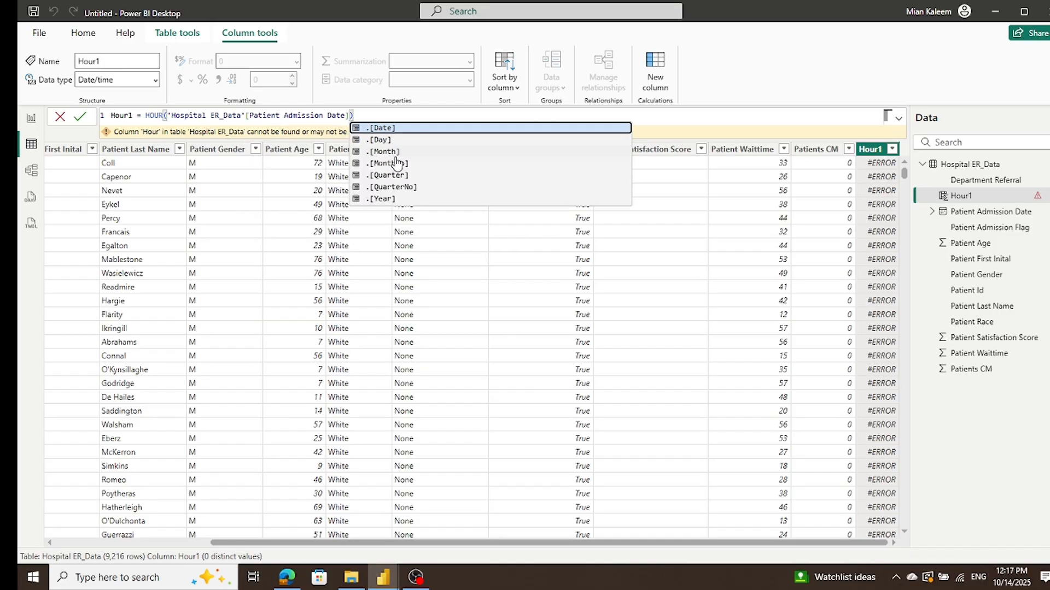
{"action": "left_click", "coordinate": [80, 118]}
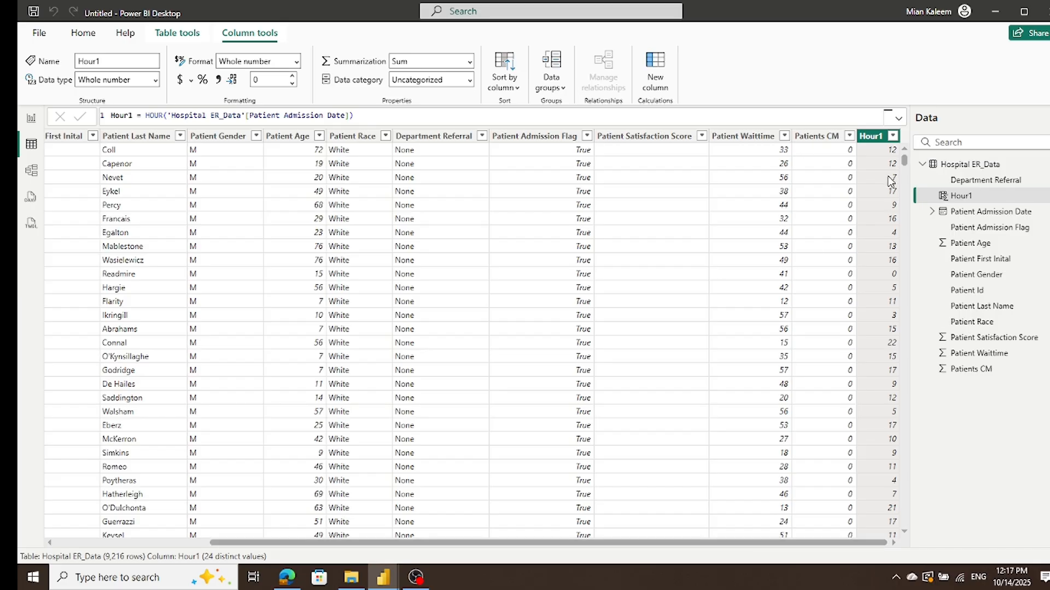
Step: Compare the Hour1 values with the times in Patient Admission Date across the table's rows
{"action": "left_click_drag", "start_coordinate": [836, 543], "coordinate": [333, 544]}
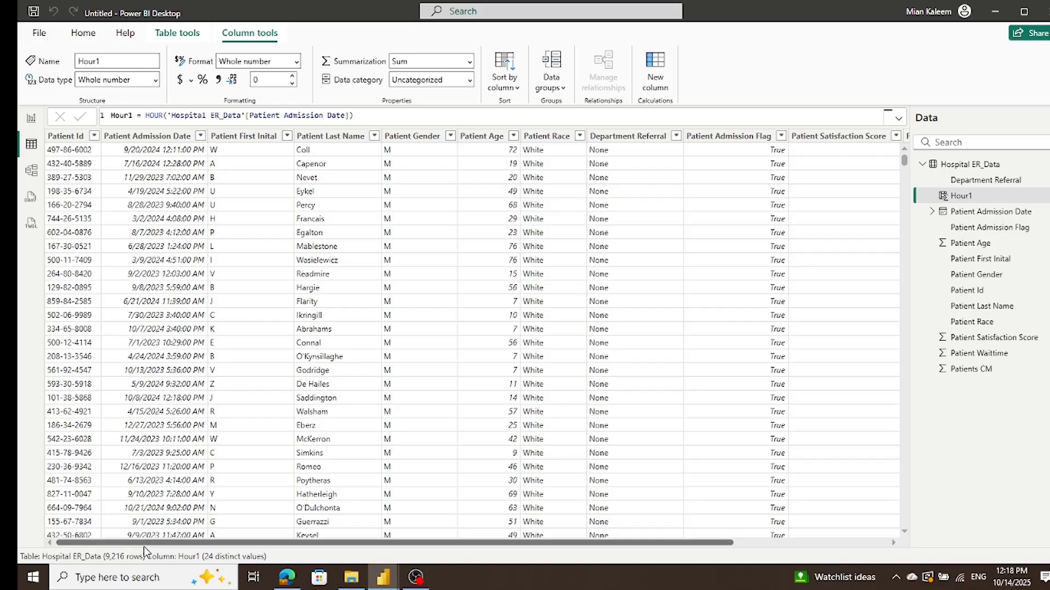
{"action": "left_click_drag", "start_coordinate": [685, 543], "coordinate": [866, 543]}
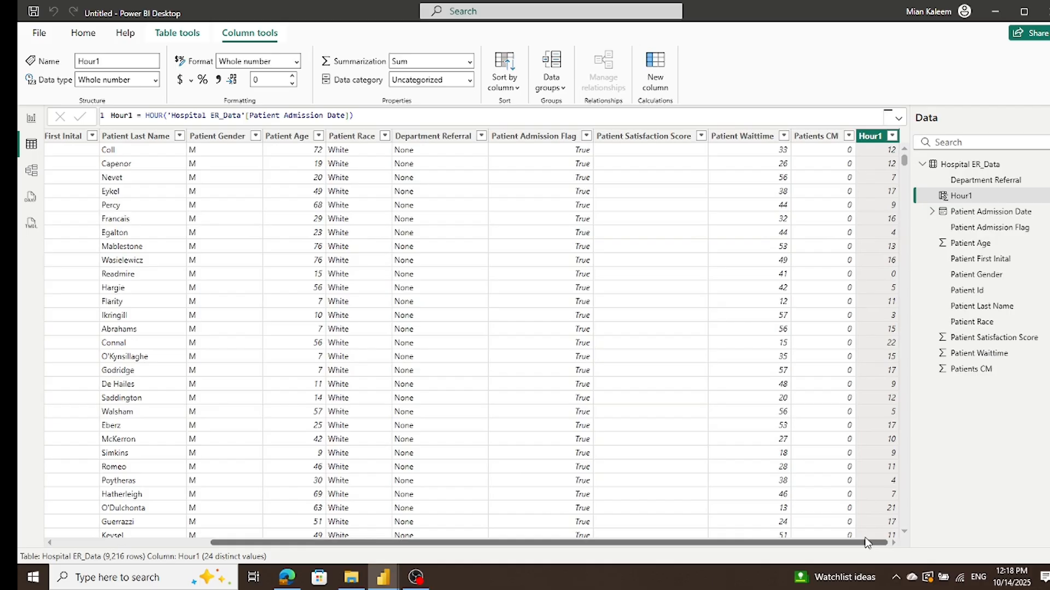
{"action": "left_click_drag", "start_coordinate": [865, 538], "coordinate": [104, 514]}
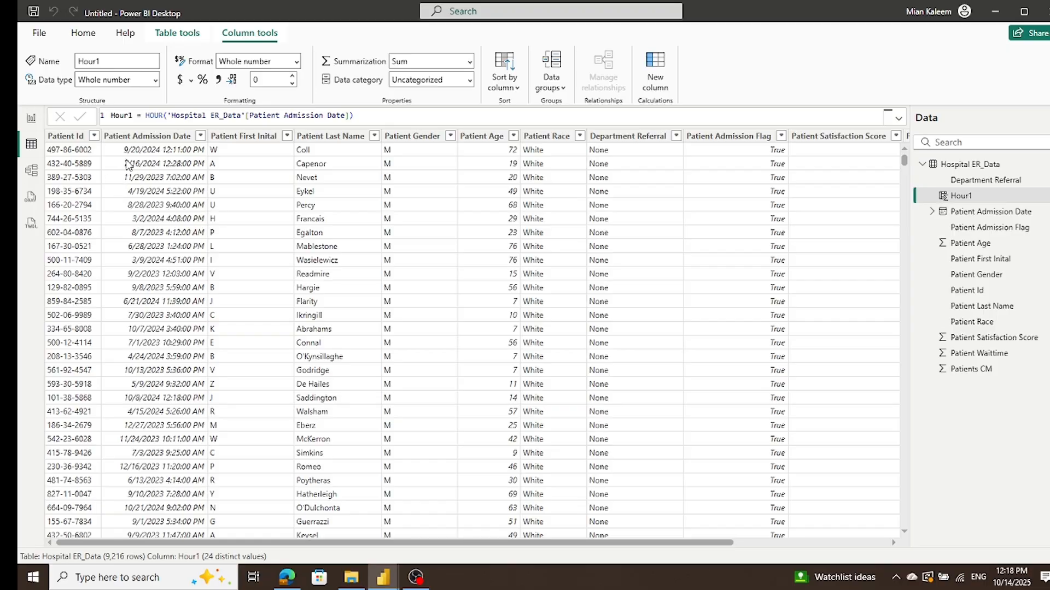
{"action": "left_click", "coordinate": [162, 192]}
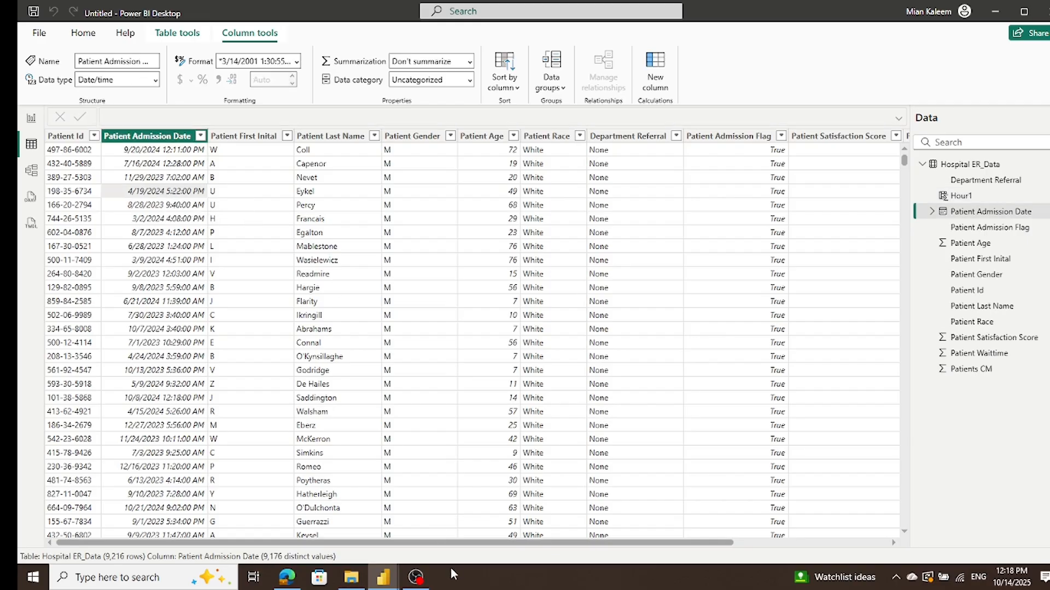
{"action": "left_click_drag", "start_coordinate": [459, 543], "coordinate": [682, 546]}
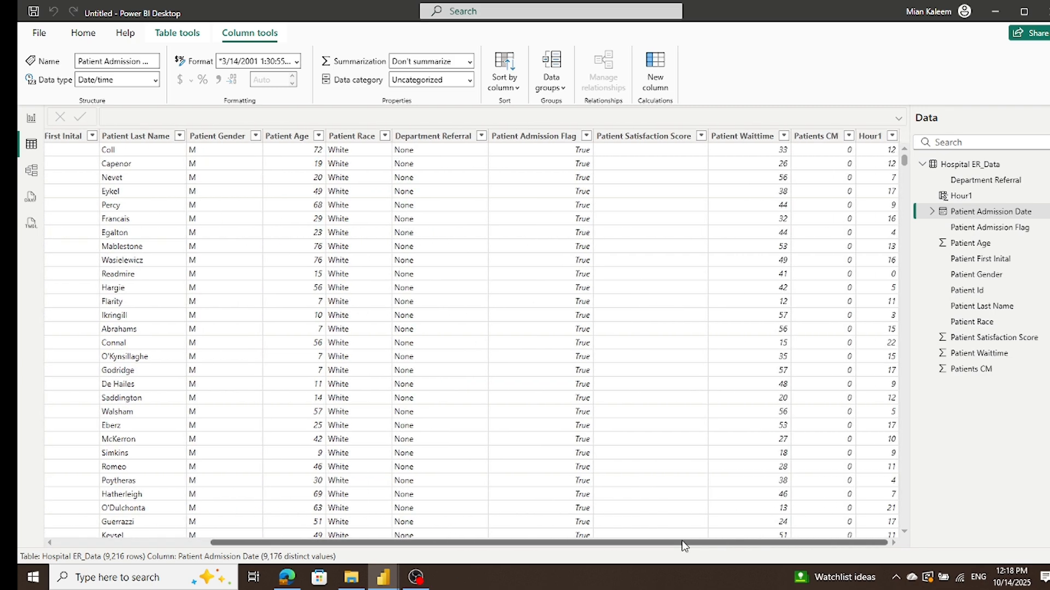
{"action": "left_click_drag", "start_coordinate": [681, 544], "coordinate": [381, 525]}
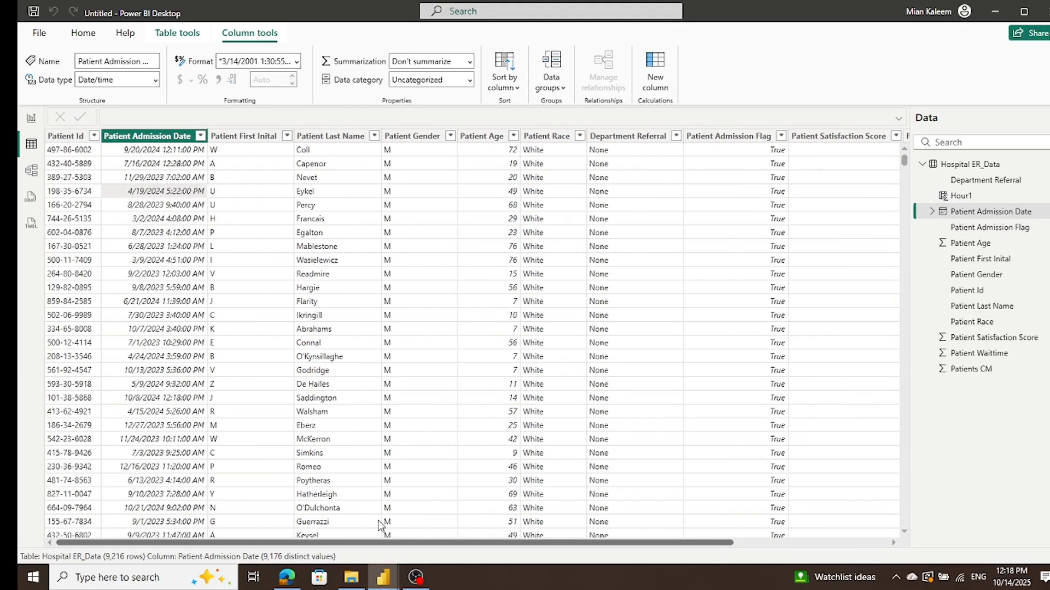
{"action": "scroll", "coordinate": [381, 525], "scroll_direction": "right", "scroll_amount": 5}
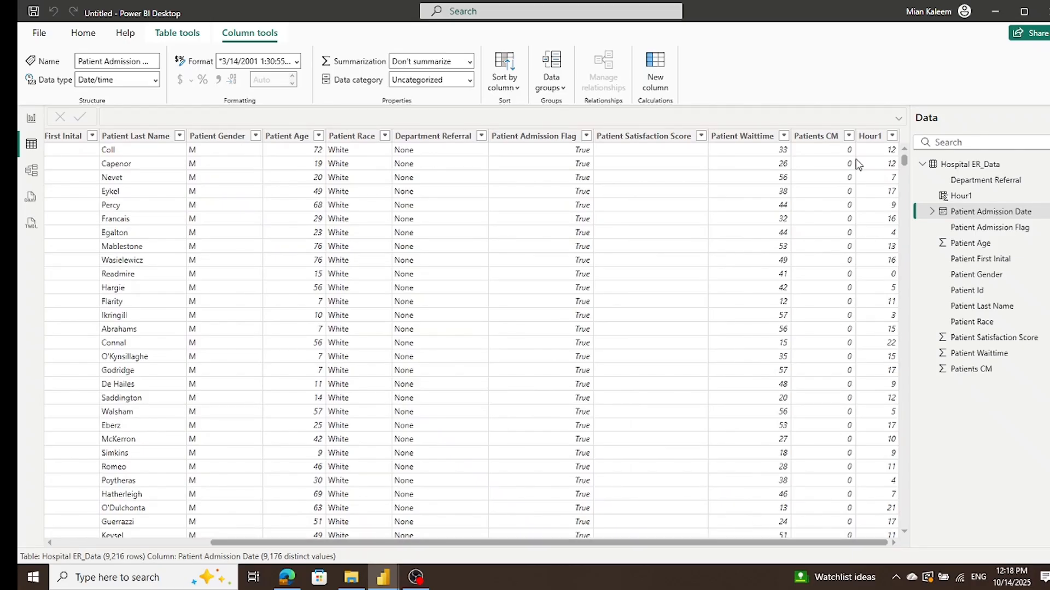
Step: Rename the Hour1 column to Hour and return to the report canvas
{"action": "left_click", "coordinate": [882, 137]}
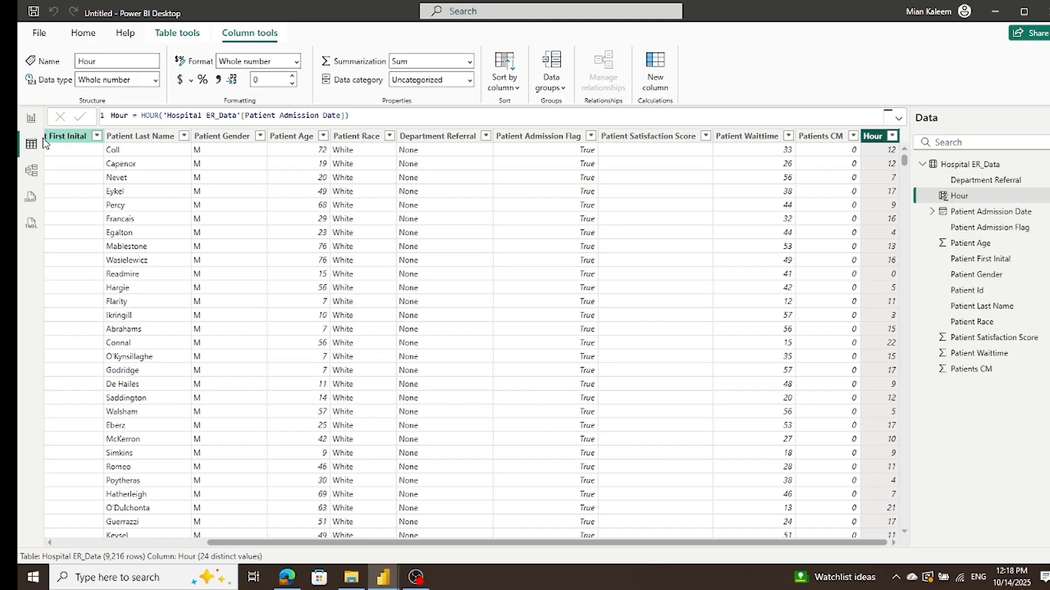
{"action": "left_click", "coordinate": [31, 118]}
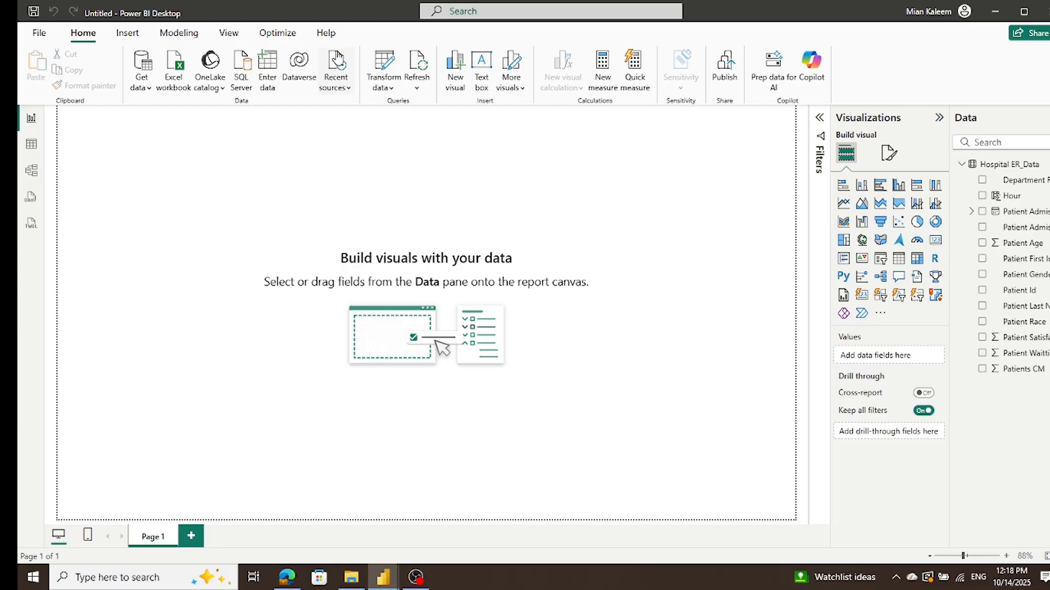
Step: Open the query editor, check which columns the Hospital ER_Data query contains, and close it again
{"action": "left_click", "coordinate": [384, 61]}
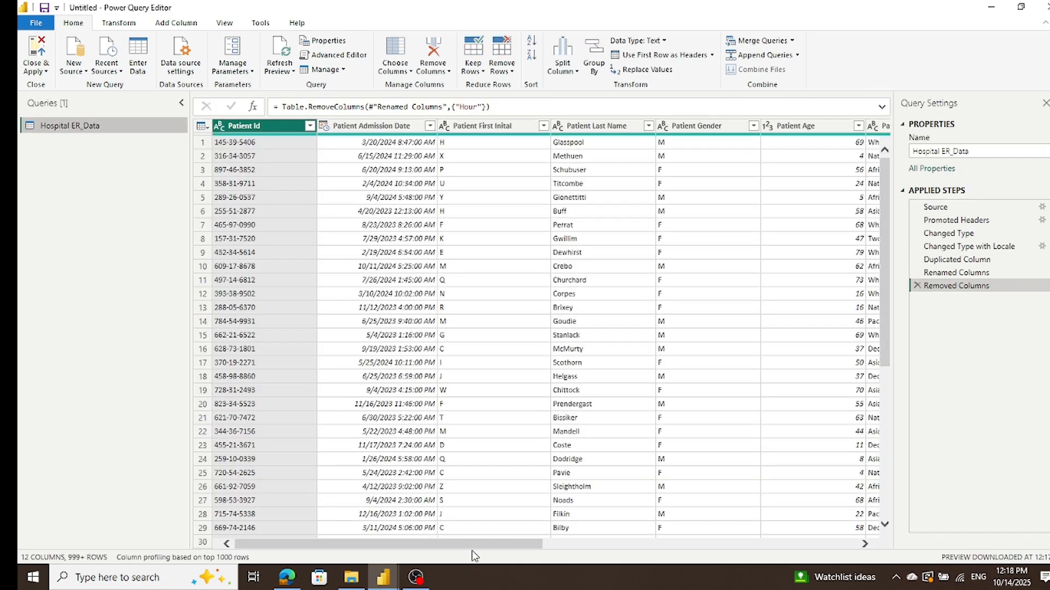
{"action": "left_click_drag", "start_coordinate": [472, 545], "coordinate": [956, 541]}
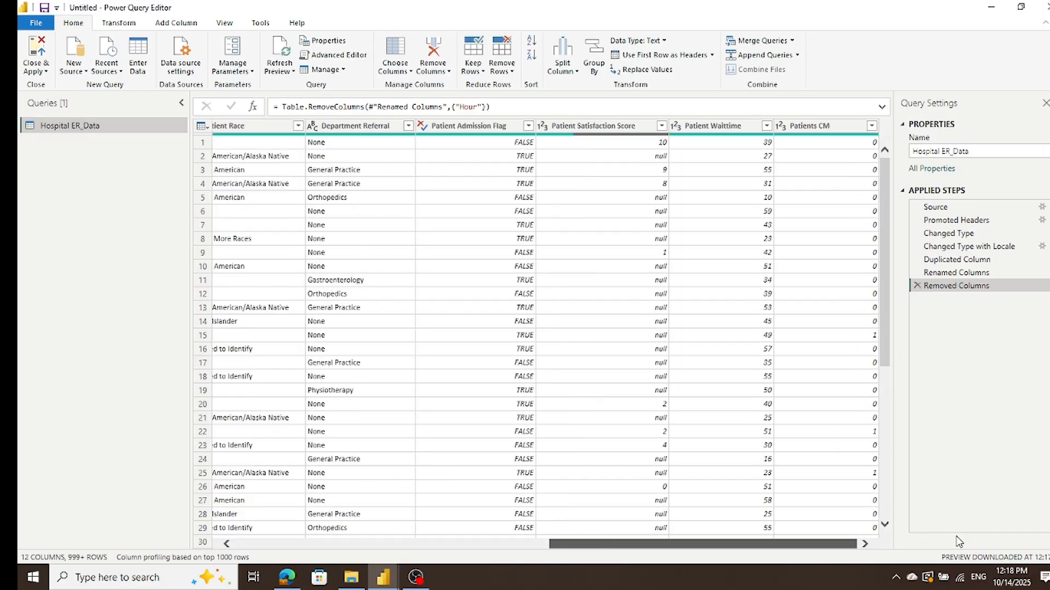
{"action": "left_click_drag", "start_coordinate": [669, 544], "coordinate": [539, 544]}
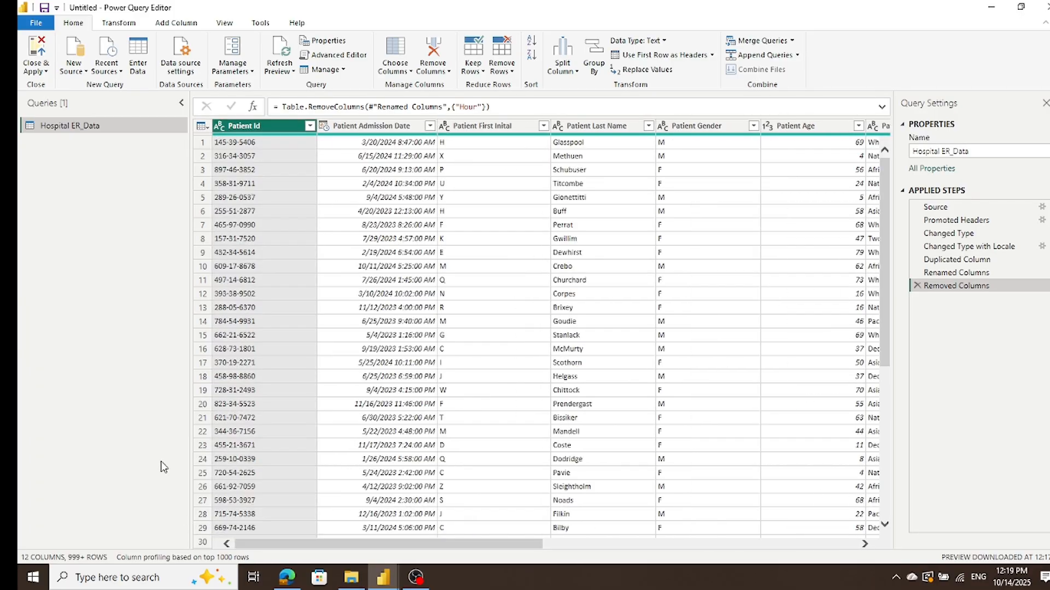
{"action": "left_click", "coordinate": [34, 53]}
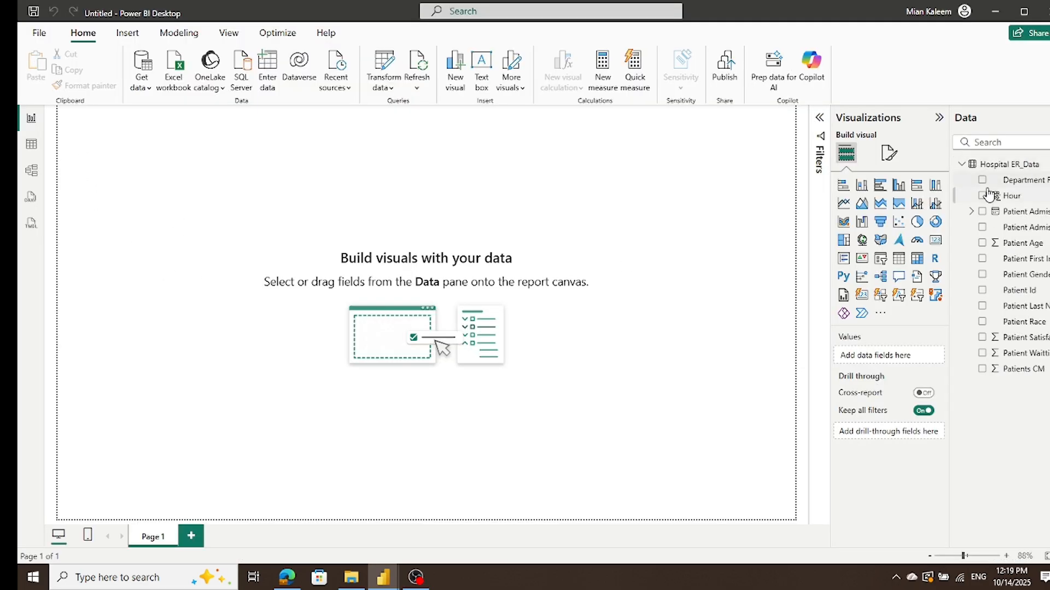
Step: Examine the calculated Hour column's formula and the Hospital ER_Data rows from last to first column
{"action": "left_click", "coordinate": [1003, 201]}
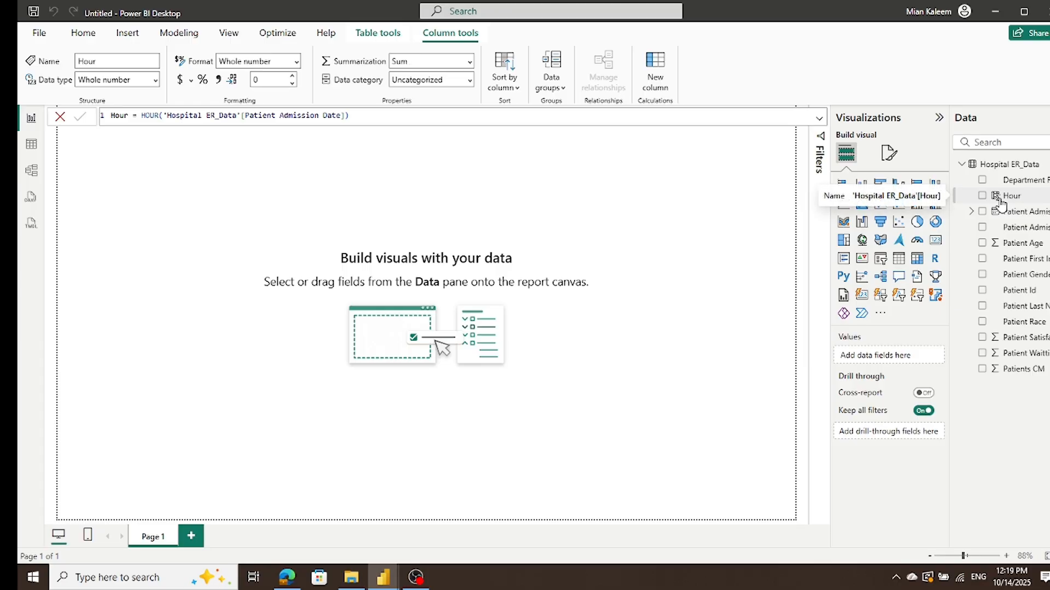
{"action": "left_click", "coordinate": [40, 149]}
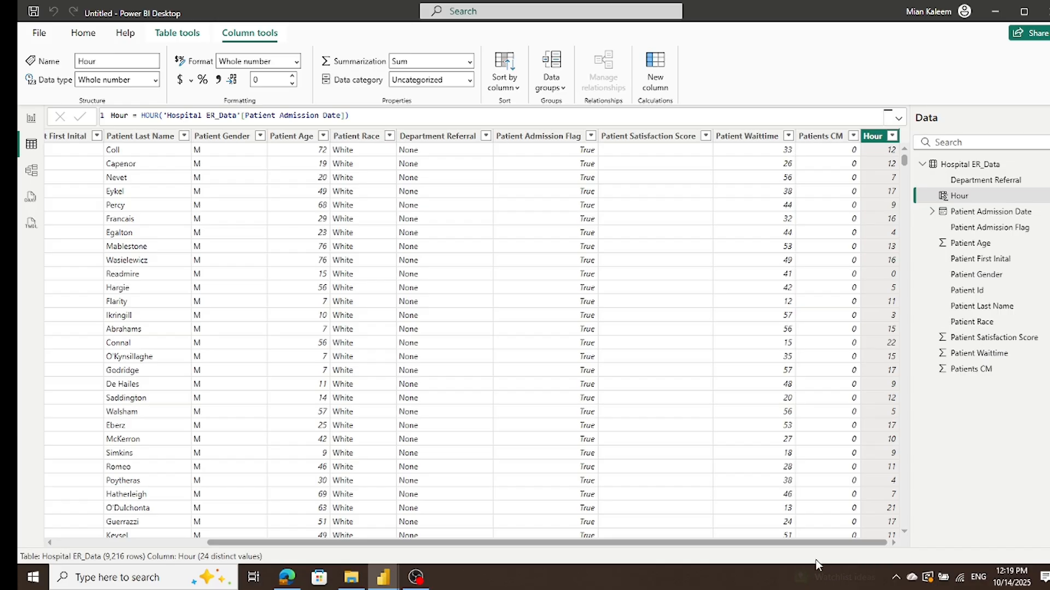
{"action": "left_click_drag", "start_coordinate": [839, 545], "coordinate": [262, 520]}
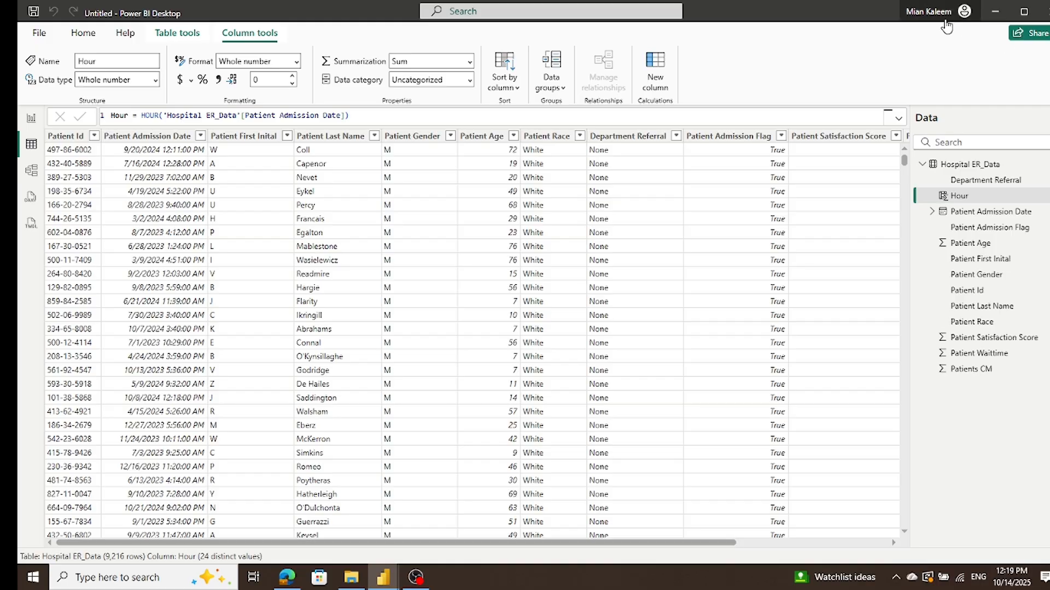
Step: Add calculated column Wait Time Interval to Hospital ER_Data, using SWITCH(TRUE()) to label [Admission Hour] limits 2 to 24 as '00-02' through '23-24', otherwise 'Above'
{"action": "left_click", "coordinate": [32, 119]}
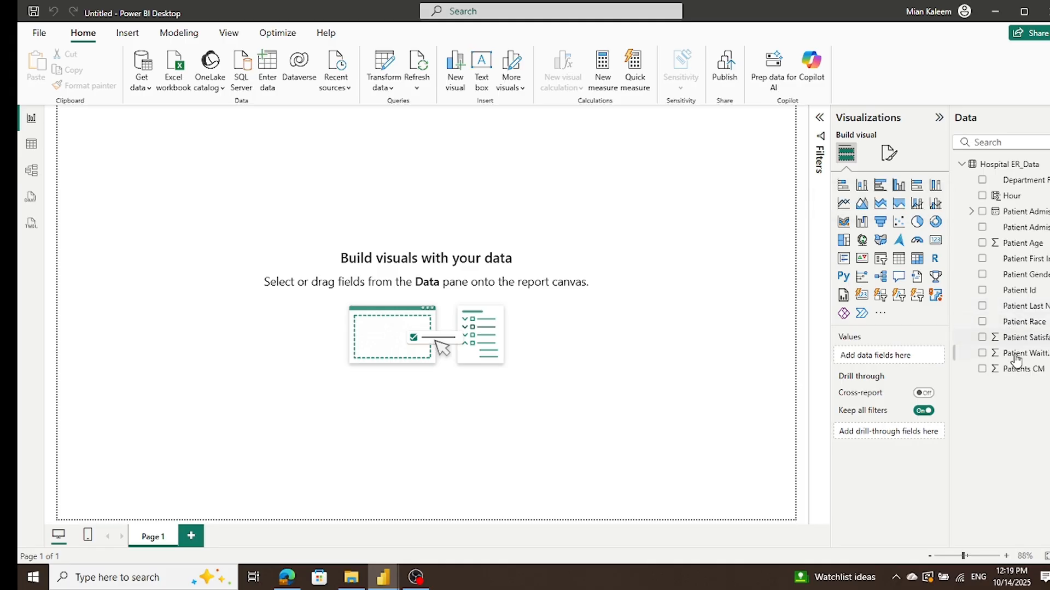
{"action": "right_click", "coordinate": [1000, 168]}
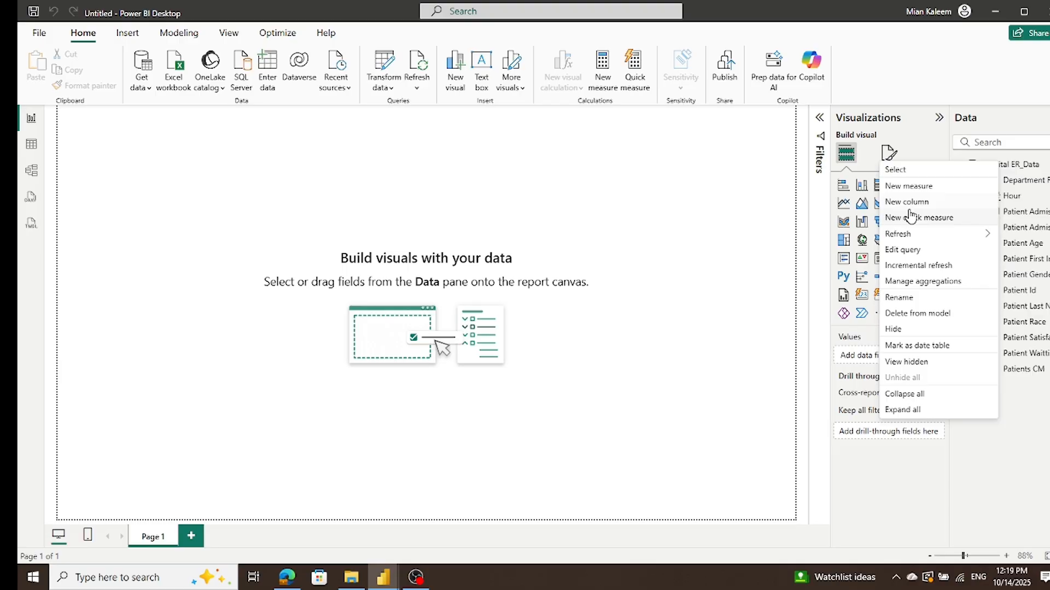
{"action": "key", "text": "Escape"}
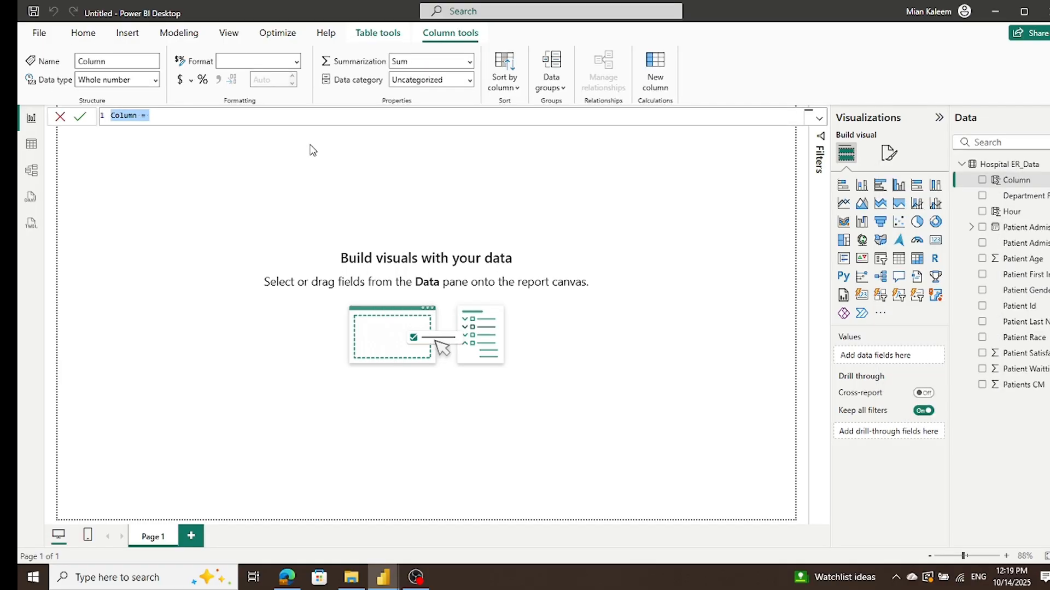
{"action": "type", "text": "Wait Time Interval =     SWITCH(         TRUE(),         'Hospital ER_Data'[Admission Hour] <= 2, \"00-02\",         'Hospital ER_Data'[Admission Hour] <= 4, \"03-04\",         'Hospital ER_Data'[Admission Hour] <= 6, \"05-06\",         'Hospital ER_Data'[Admission Hour] <= 8, \"07-08\",         'Hospital ER_Data'[Admission Hour] <= 10, \"09-10\",         'Hospital ER_Data'[Admission Hour] <= 12, \"10-12\",         'Hospital ER_Data'[Admission Hour] <= 14, \"13-14\",         'Hospital ER_Data'[Admission Hour] <= 16, \"15-16\",         'Hospital ER_Data'[Admission Hour] <= 18, \"17-18\",         'Hospital ER_Data'[Admission Hour] <= 20, \"19-20\",         'Hospital ER_Data'[Admission Hour] <= 22, \"21-22\",         'Hospital ER_Data'[Admission Hour] <= 24, \"23-24\",         \"Above\"     )"}
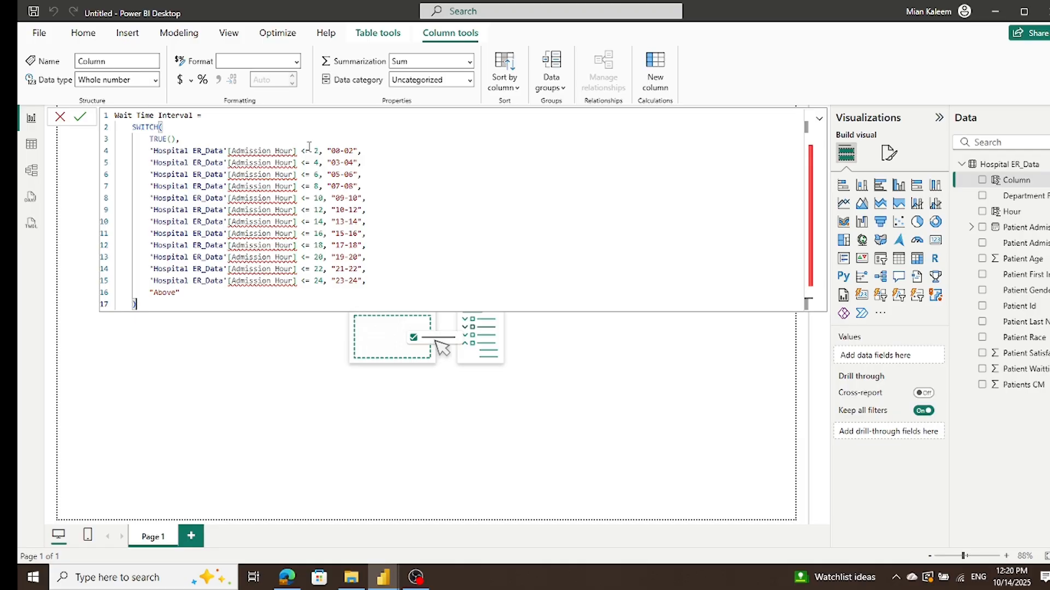
{"action": "left_click", "coordinate": [276, 151]}
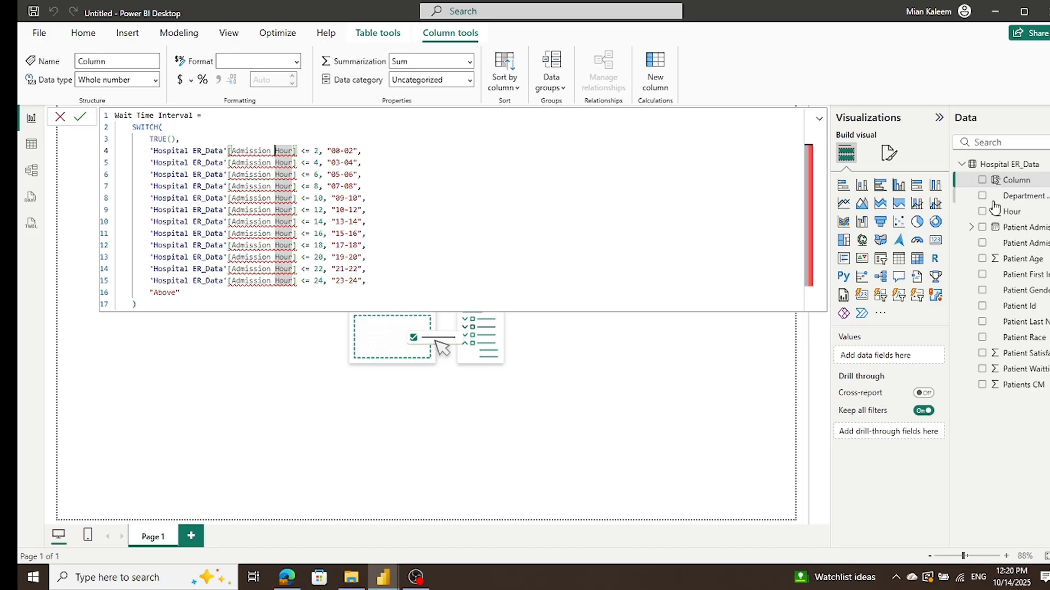
{"action": "left_click", "coordinate": [1017, 228]}
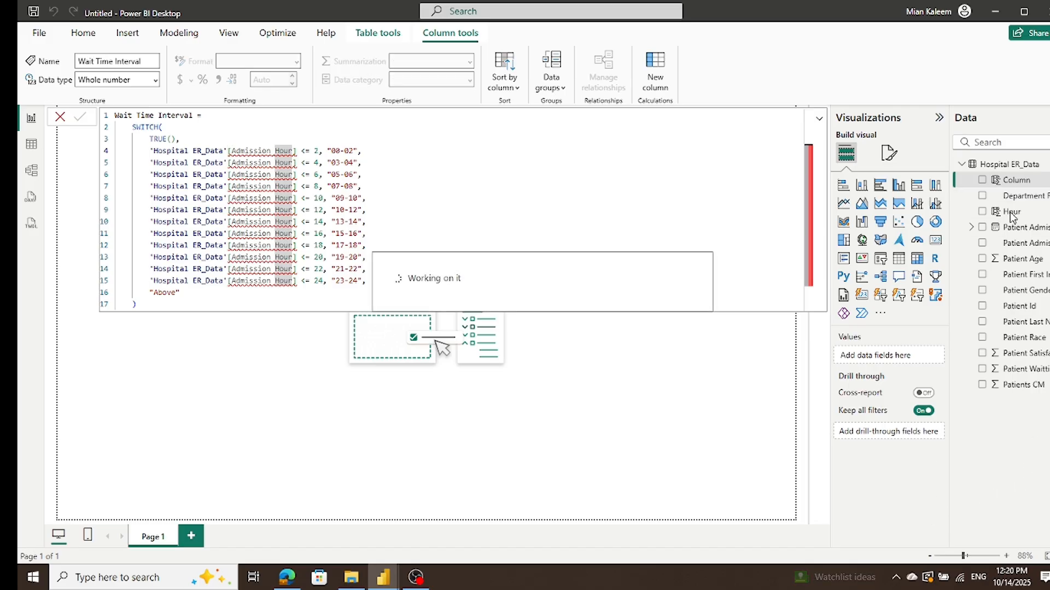
Step: Rename the calculated Hour column in Hospital ER_Data to Admission Hour
{"action": "left_click", "coordinate": [1010, 197]}
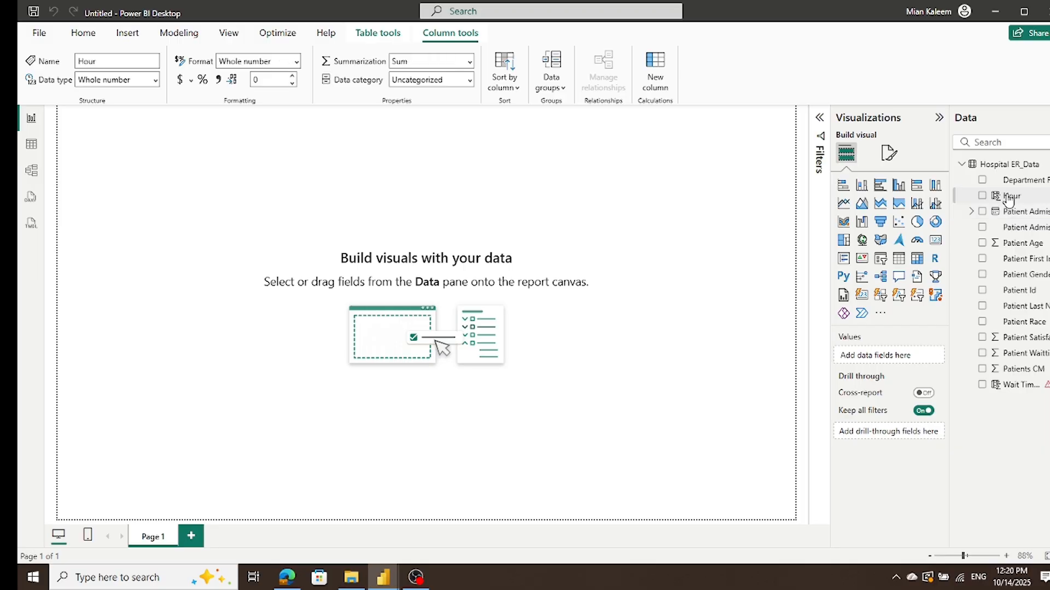
{"action": "double_click", "coordinate": [1009, 197]}
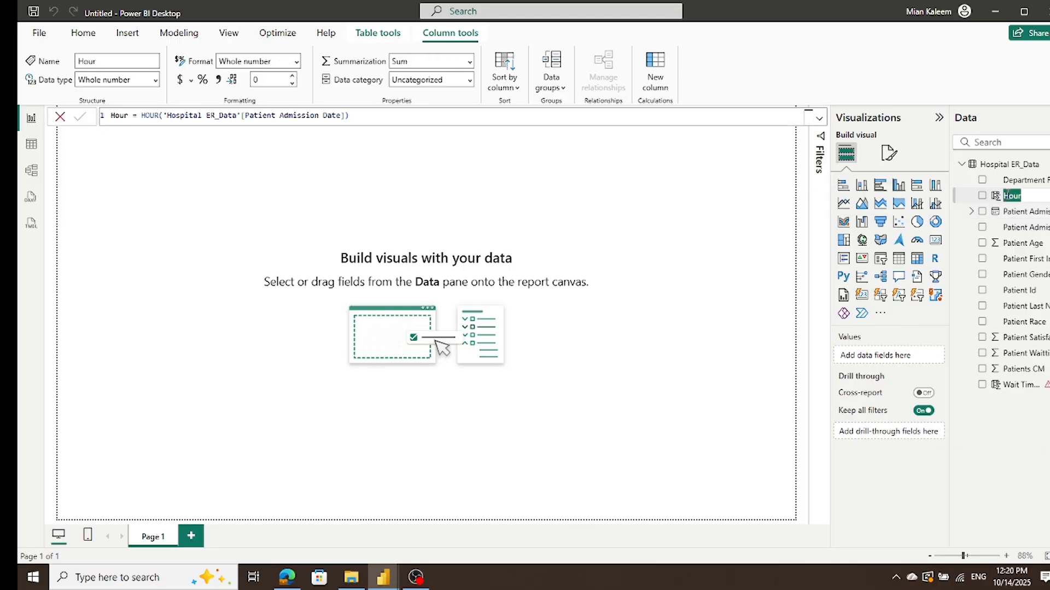
{"action": "left_click", "coordinate": [1005, 196]}
{"action": "type", "text": "Admi"}
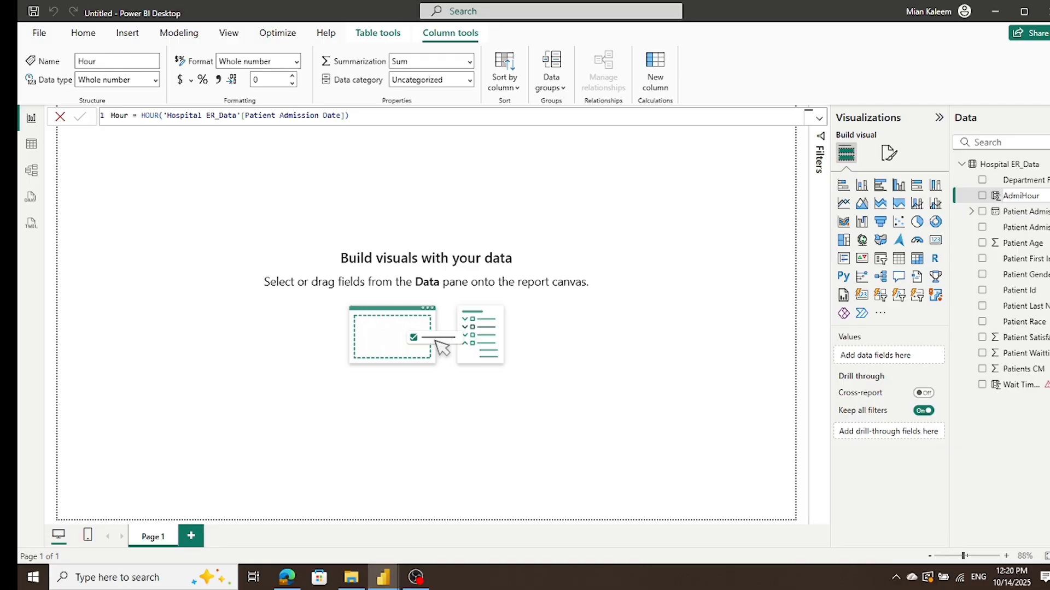
{"action": "type", "text": "ssion"}
{"action": "left_click", "coordinate": [1017, 485]}
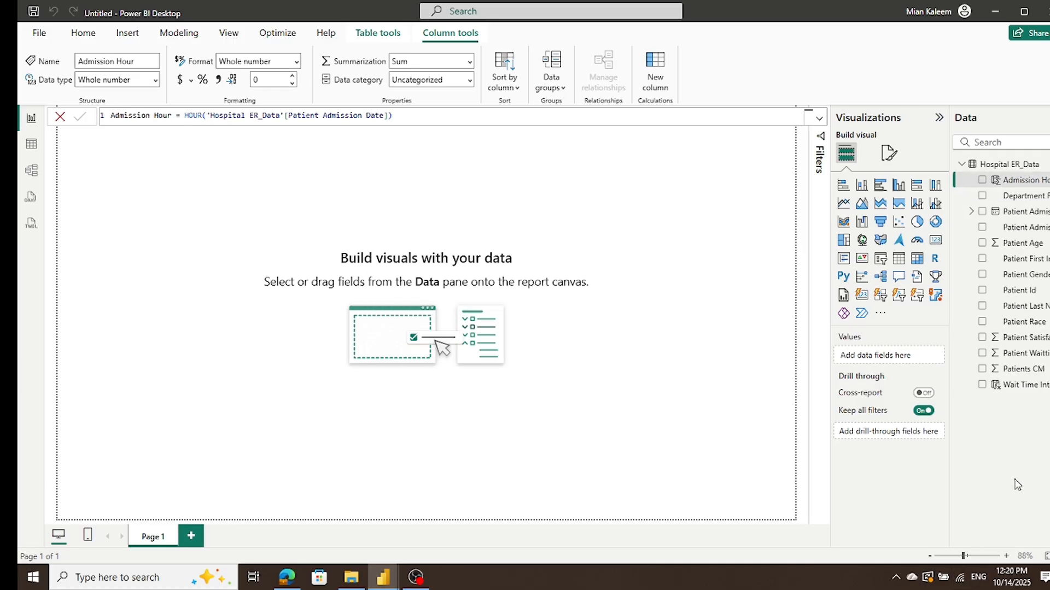
Step: Review the Wait Time Interval formula and its values beside Admission Hour in the Hospital ER_Data table
{"action": "left_click", "coordinate": [1013, 385]}
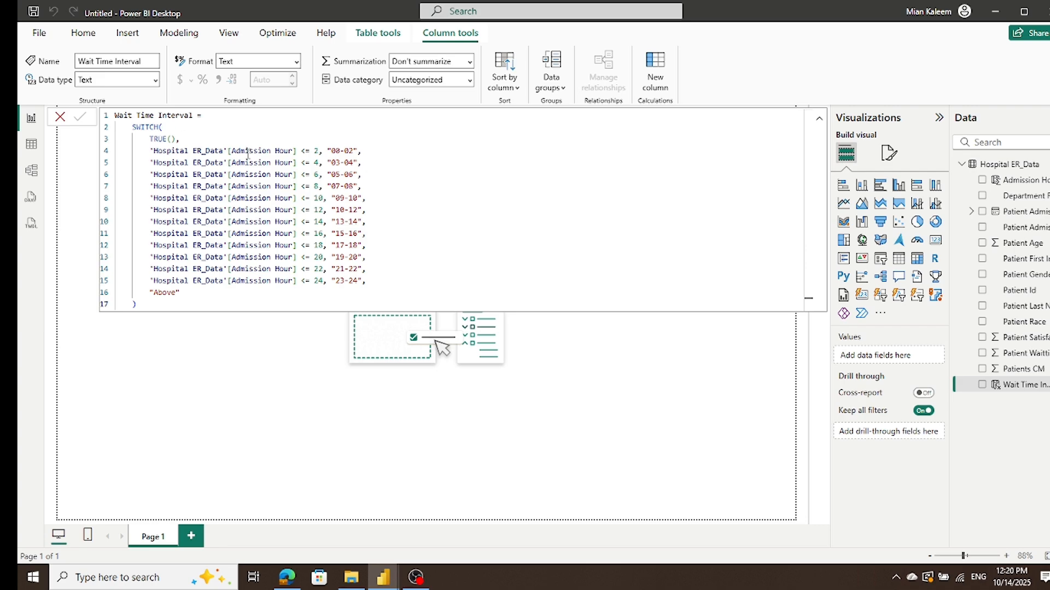
{"action": "left_click", "coordinate": [31, 146]}
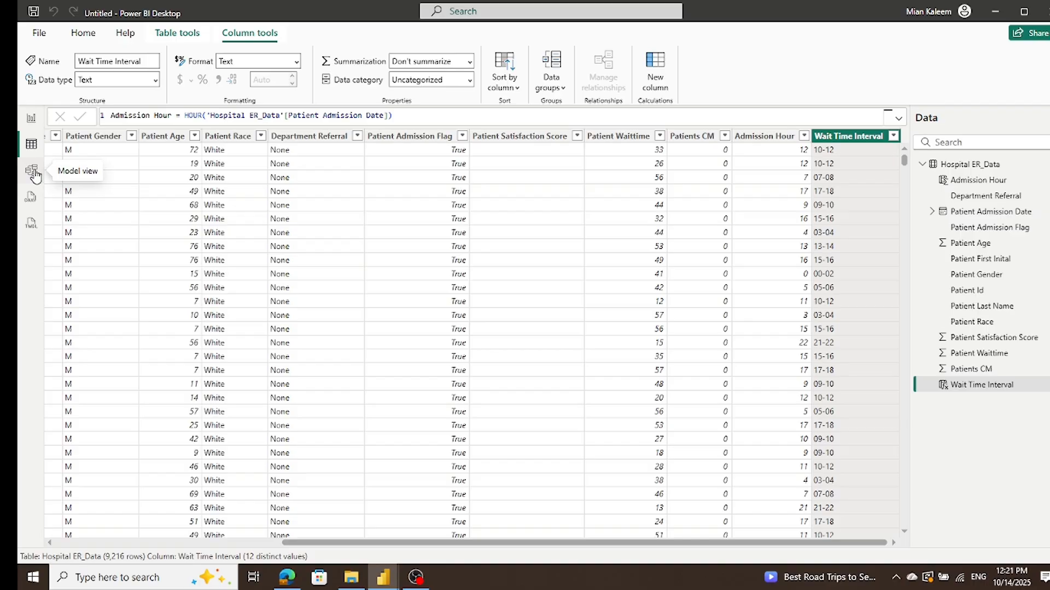
{"action": "left_click", "coordinate": [31, 122]}
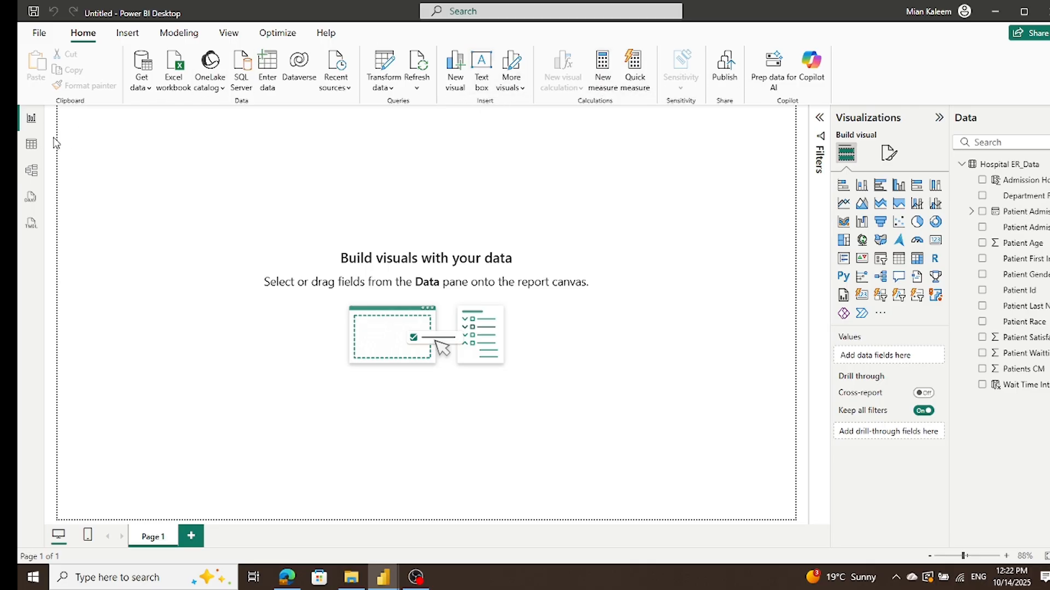
{"action": "left_click", "coordinate": [34, 149]}
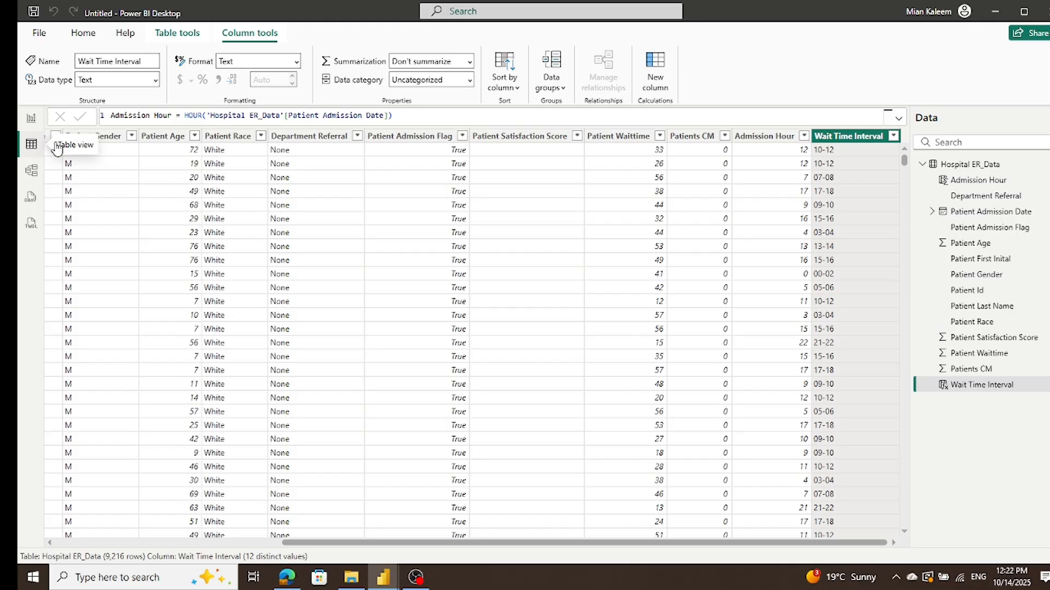
Step: Create a calculated table named Date Table with CALENDAR, using MINX over 'Hospital ER_Data'[Patient Admission Date] as the start date
{"action": "left_click", "coordinate": [167, 39]}
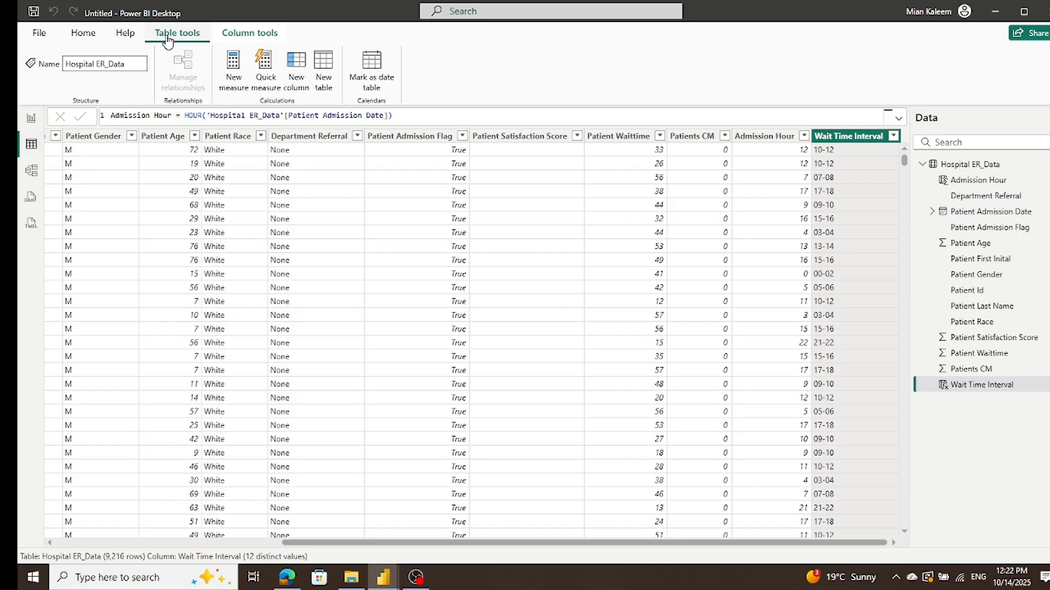
{"action": "left_click", "coordinate": [324, 61]}
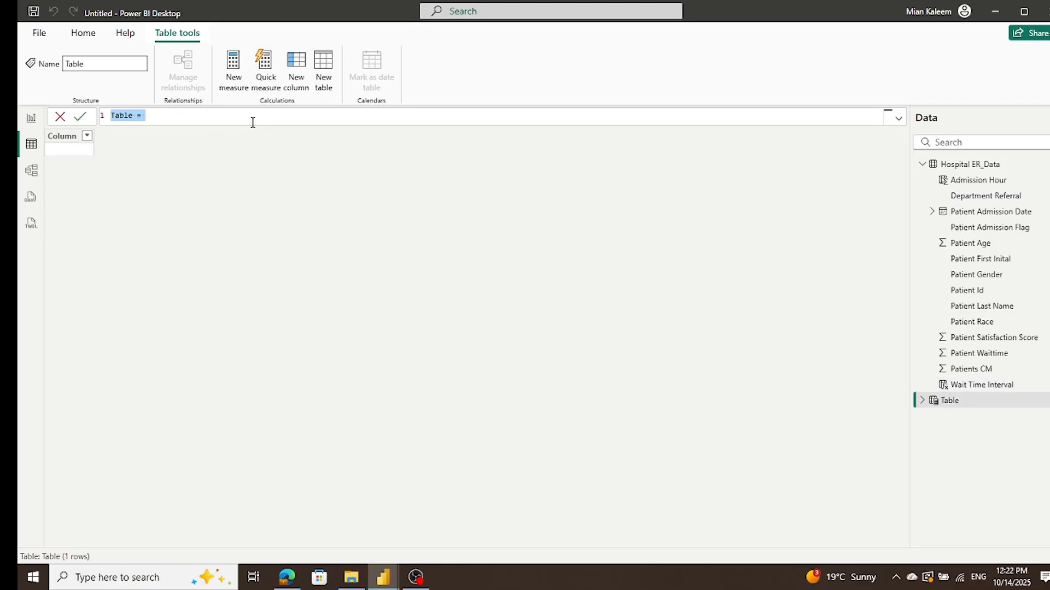
{"action": "type", "text": "Date Table = CALENDAR(     MINX('Hospital ER_Data', 'Hospital ER_Data'[Admission Date]),     MAXX('Hospital ER_Data', 'Hospital ER_Data'[Admission Date]) )"}
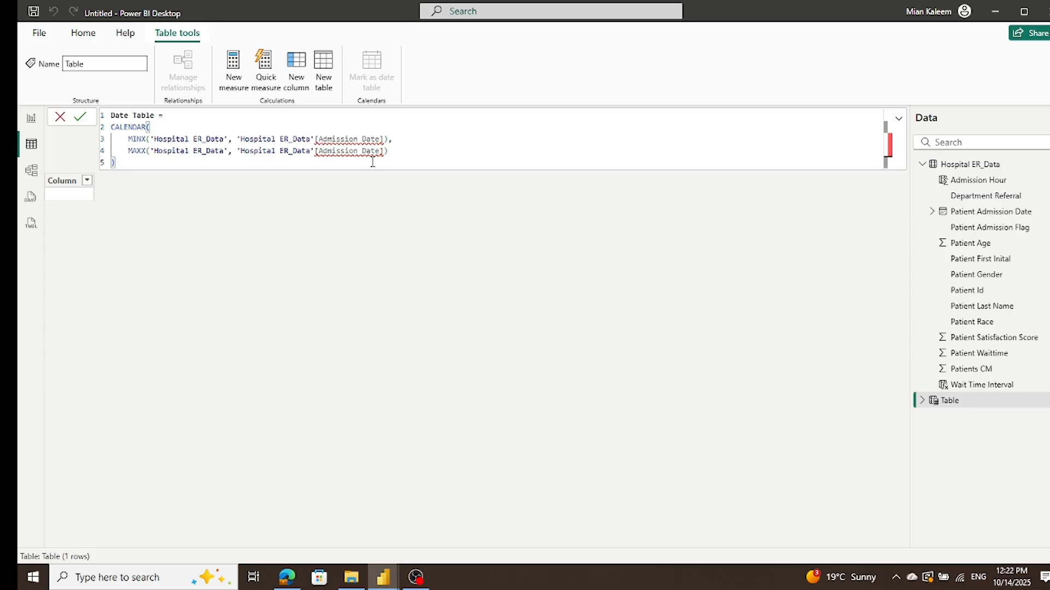
{"action": "left_click_drag", "start_coordinate": [318, 139], "coordinate": [382, 139]}
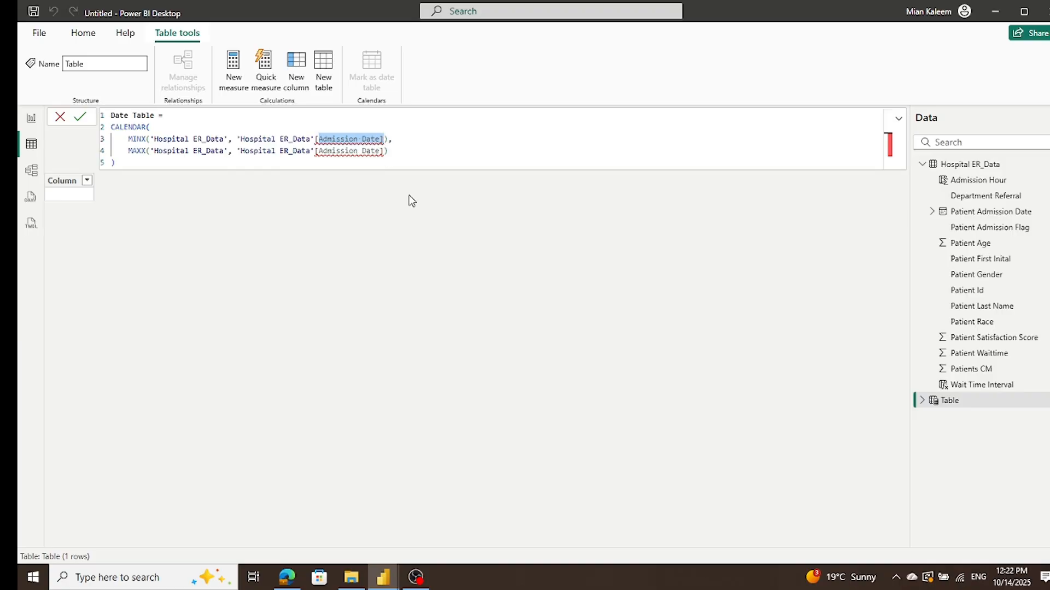
{"action": "key", "text": "BackSpace"}
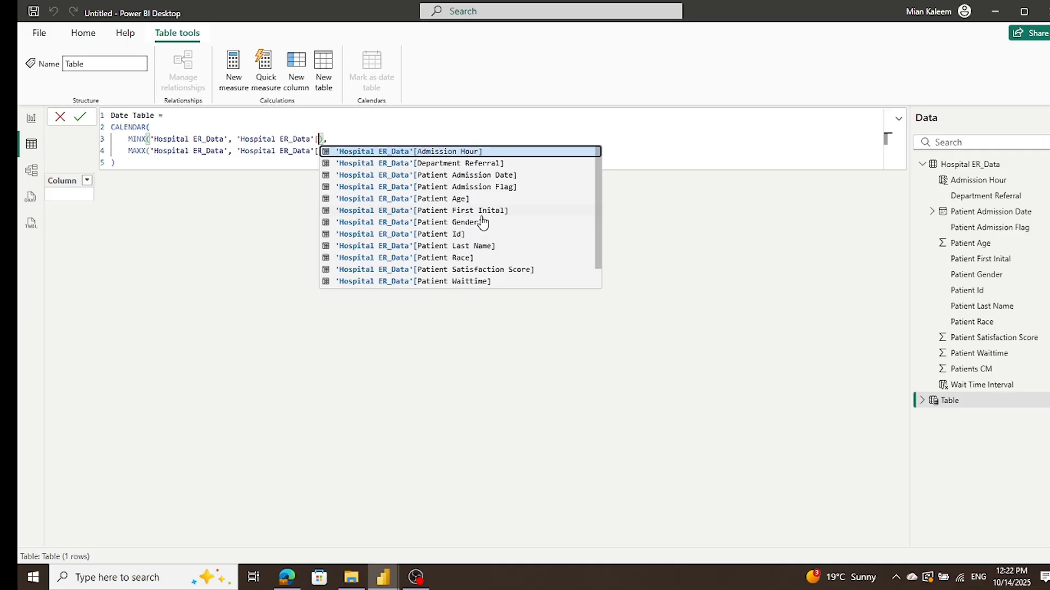
{"action": "left_click", "coordinate": [464, 175]}
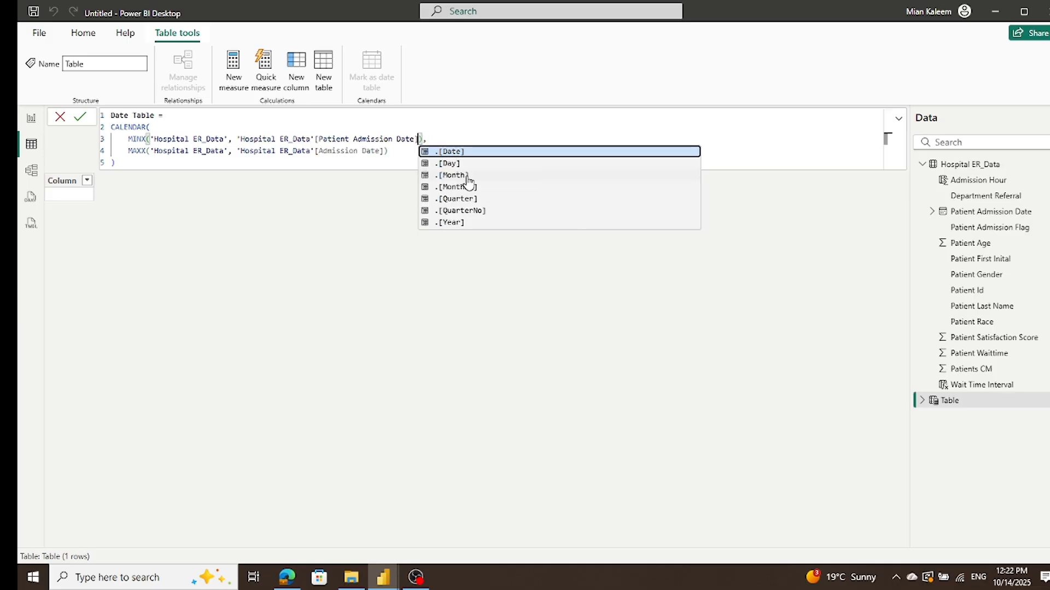
{"action": "left_click", "coordinate": [401, 160]}
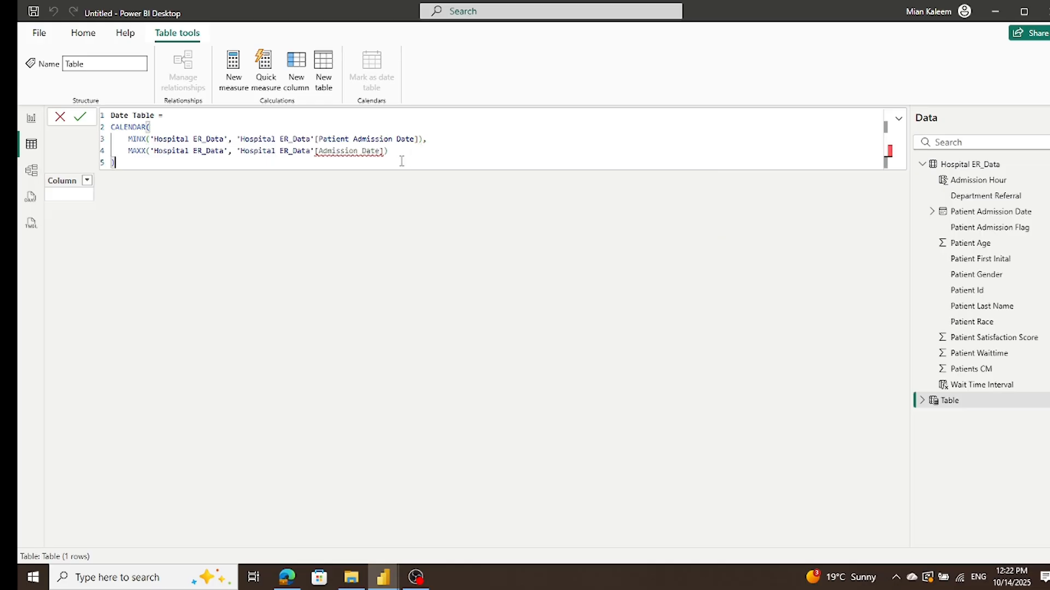
Step: Set the Date Table's CALENDAR end date to MAXX over 'Hospital ER_Data'[Patient Admission Date] and commit the formula
{"action": "left_click_drag", "start_coordinate": [320, 150], "coordinate": [381, 156]}
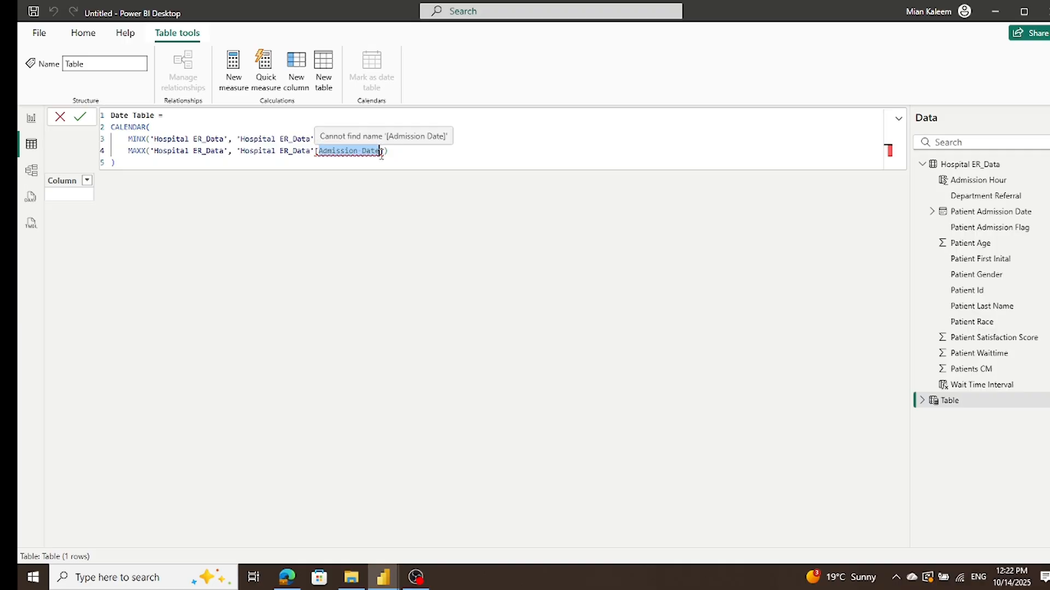
{"action": "type", "text": "d"}
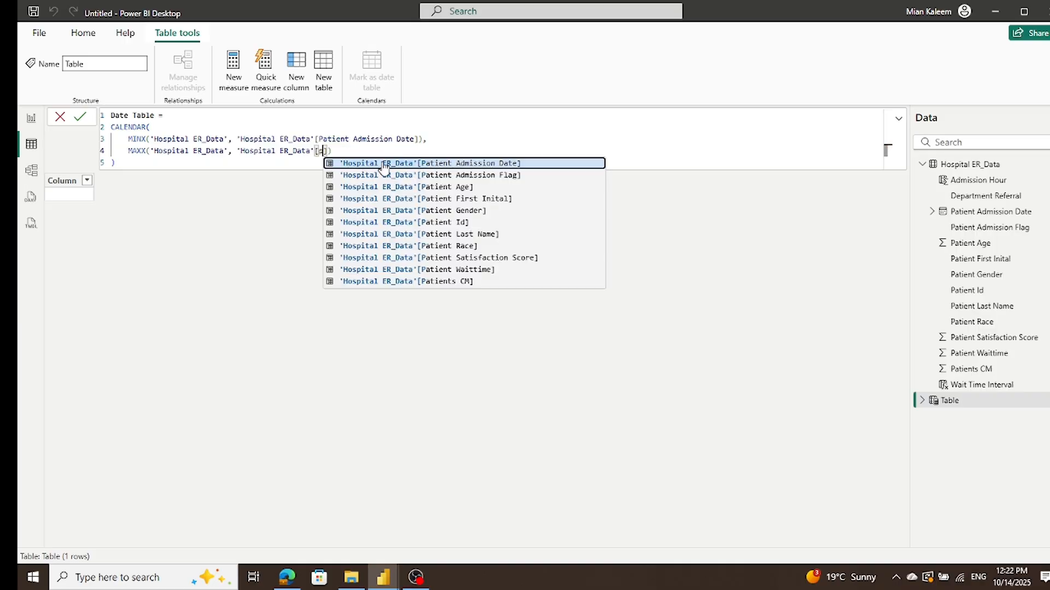
{"action": "left_click", "coordinate": [383, 164]}
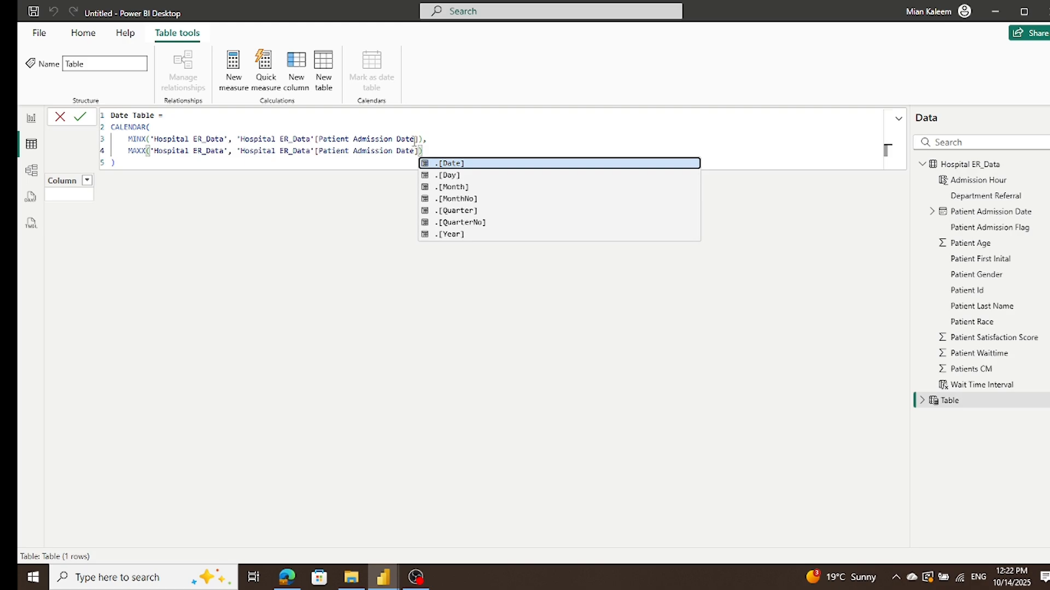
{"action": "left_click", "coordinate": [437, 138]}
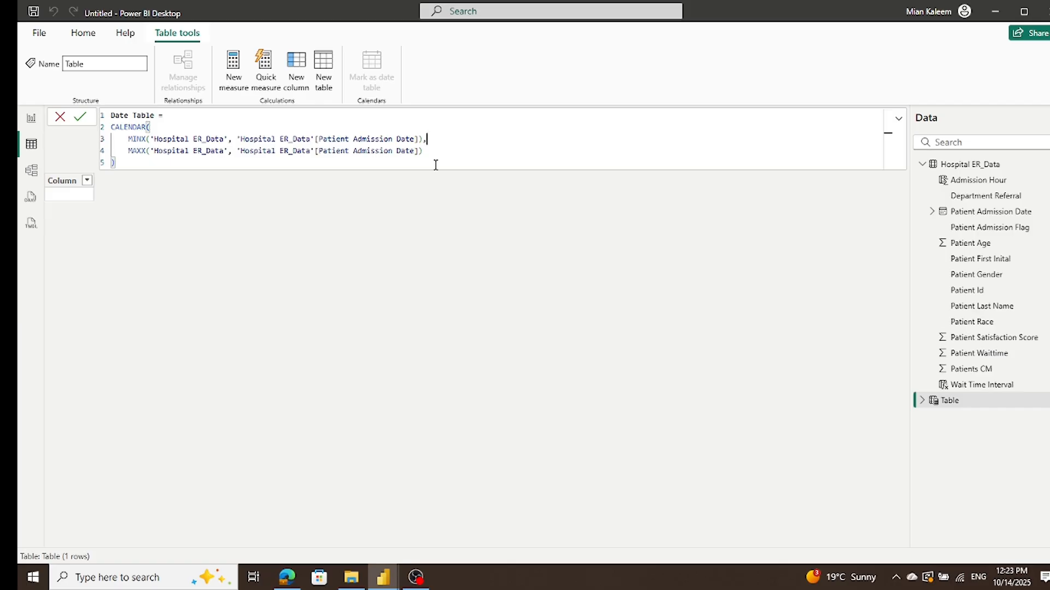
{"action": "left_click", "coordinate": [82, 118]}
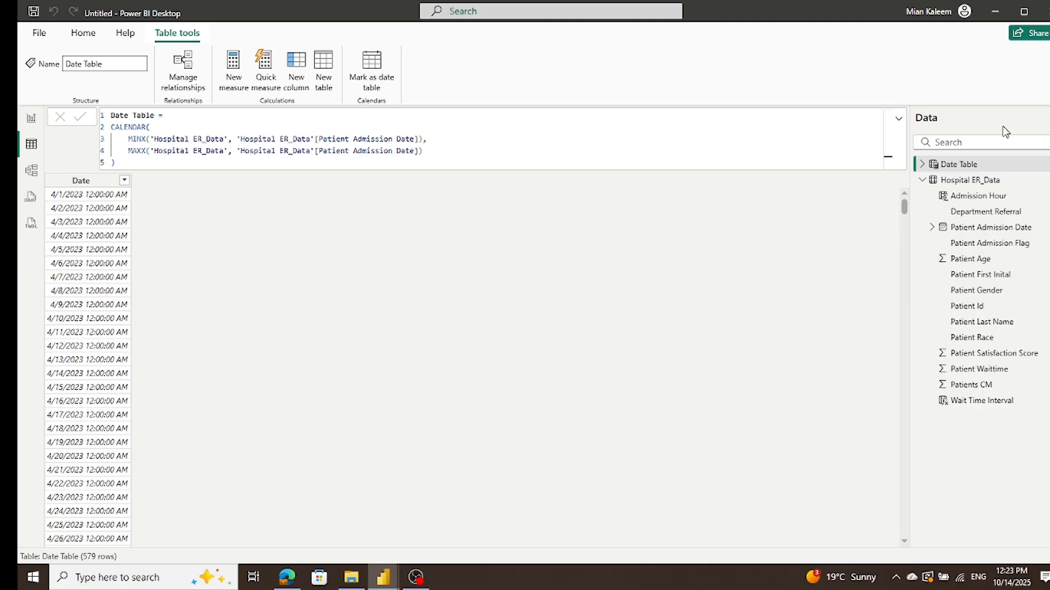
{"action": "left_click", "coordinate": [898, 119]}
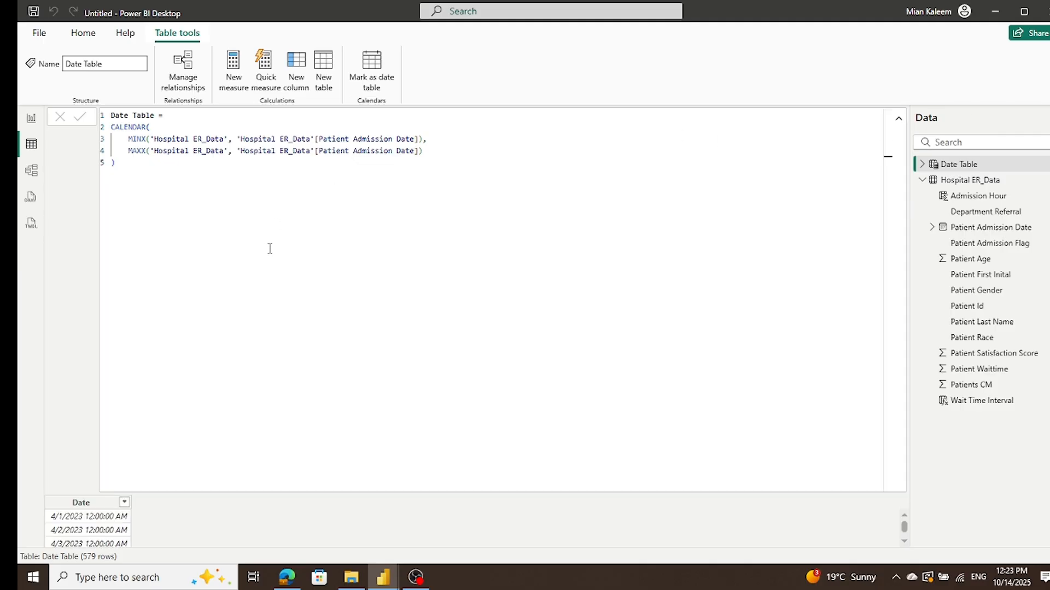
{"action": "left_click", "coordinate": [898, 119]}
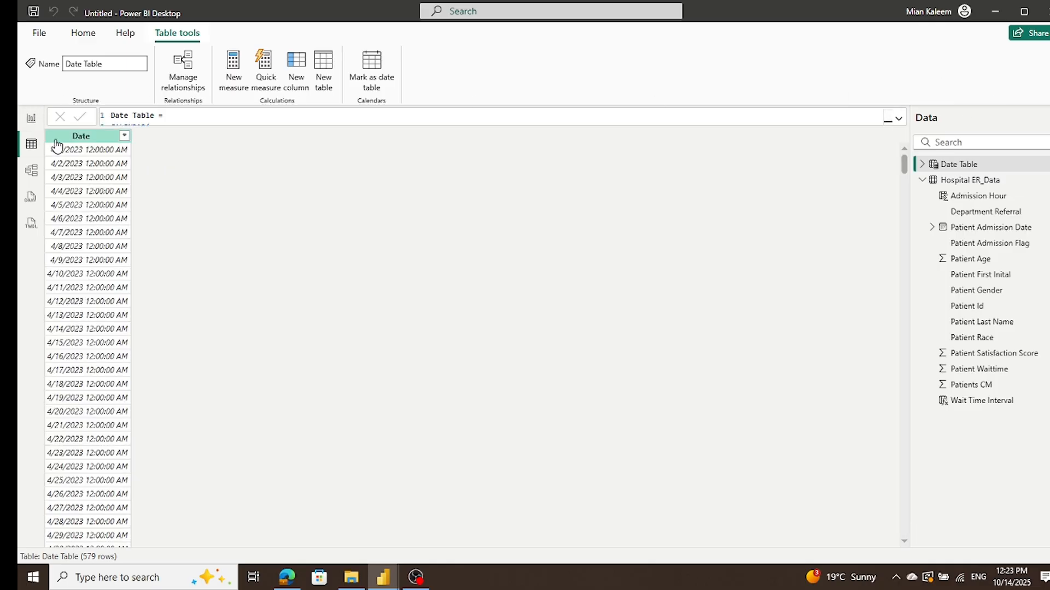
Step: Add a new calculated column to the Date Table
{"action": "left_click", "coordinate": [74, 137]}
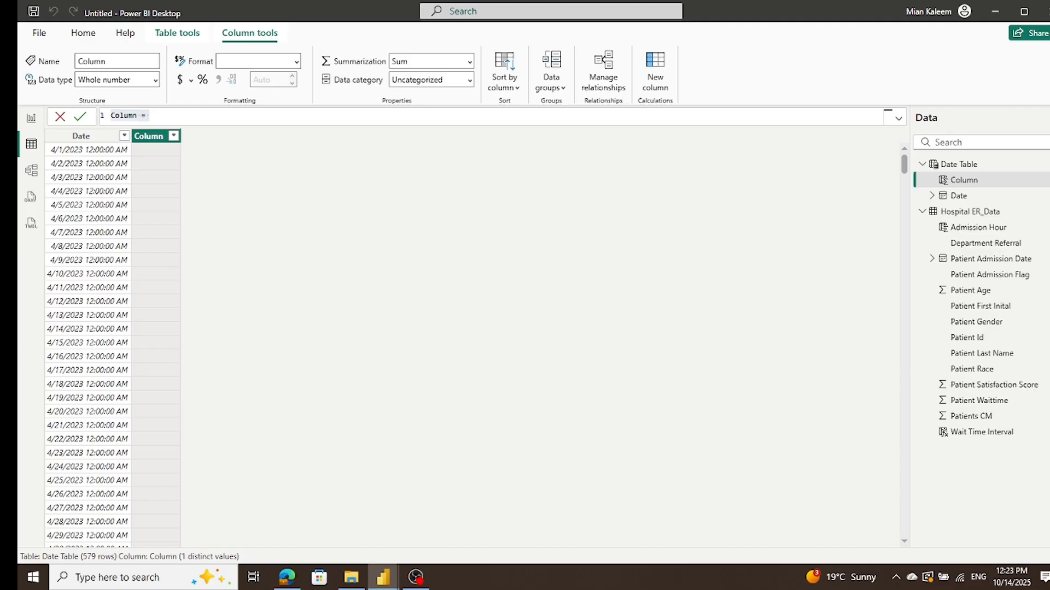
{"action": "left_click", "coordinate": [172, 116]}
Step: Try to define the new column with the Date Table CALENDAR formula, using 'Hospital ER_Data'[Patient Admission Date] in its MINX argument
{"action": "key", "text": "ctrl+a"}
{"action": "type", "text": "Date Table = CALENDAR(     MINX('Hospital ER_Data', 'Hospital ER_Data'[Admission Date]),     MAXX('Hospital ER_Data', 'Hospital ER_Data'[Admission Date]) )"}
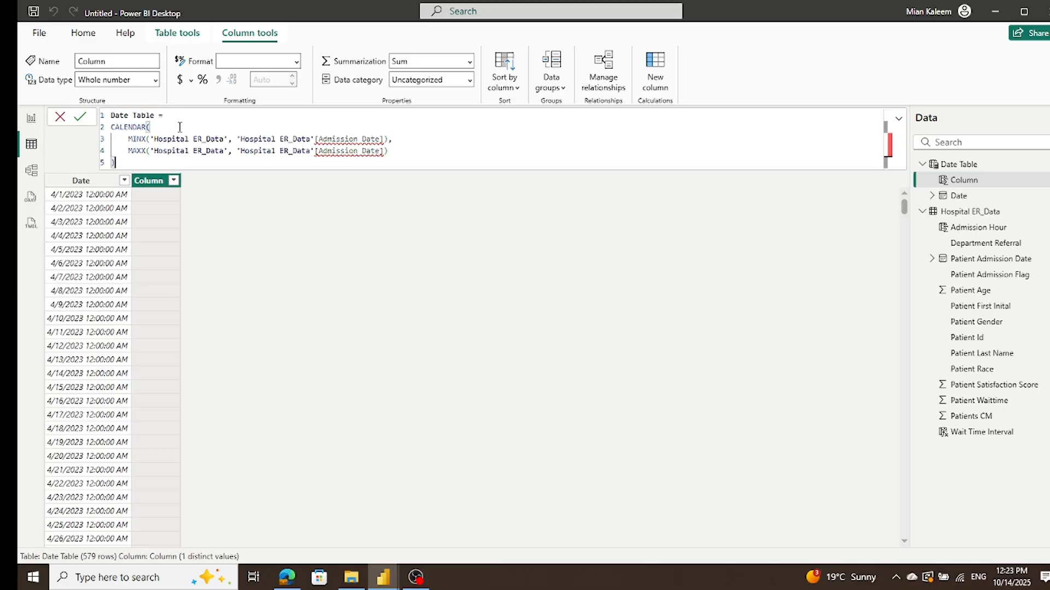
{"action": "left_click", "coordinate": [317, 139]}
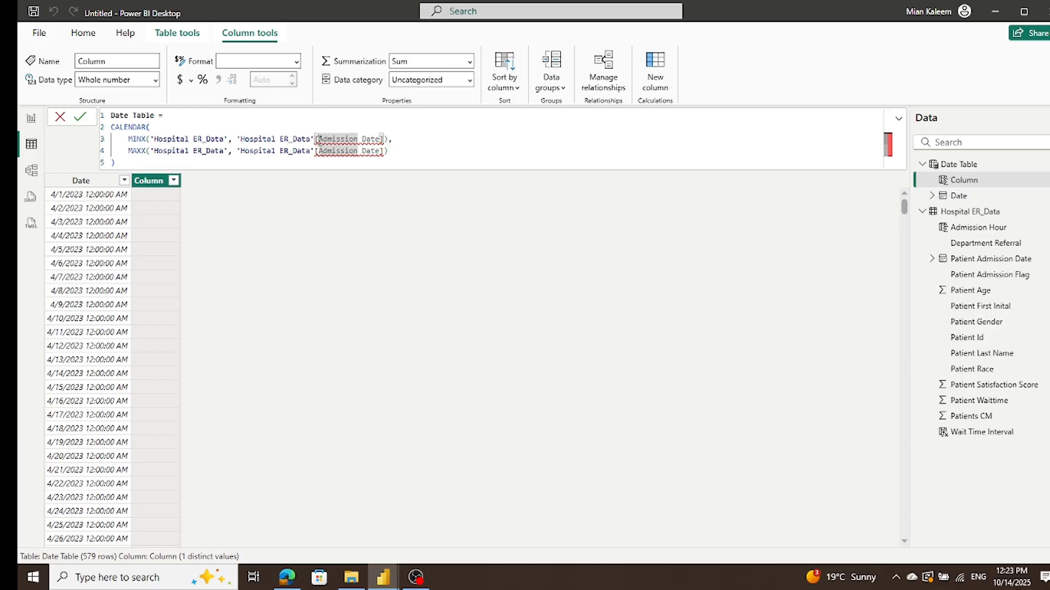
{"action": "type", "text": "P"}
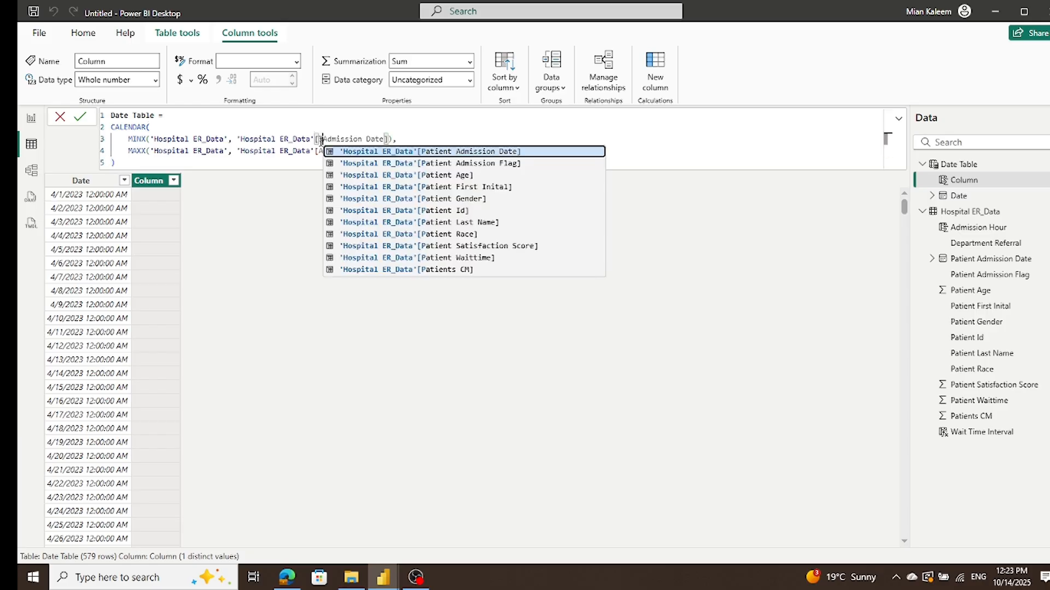
{"action": "left_click", "coordinate": [352, 162]}
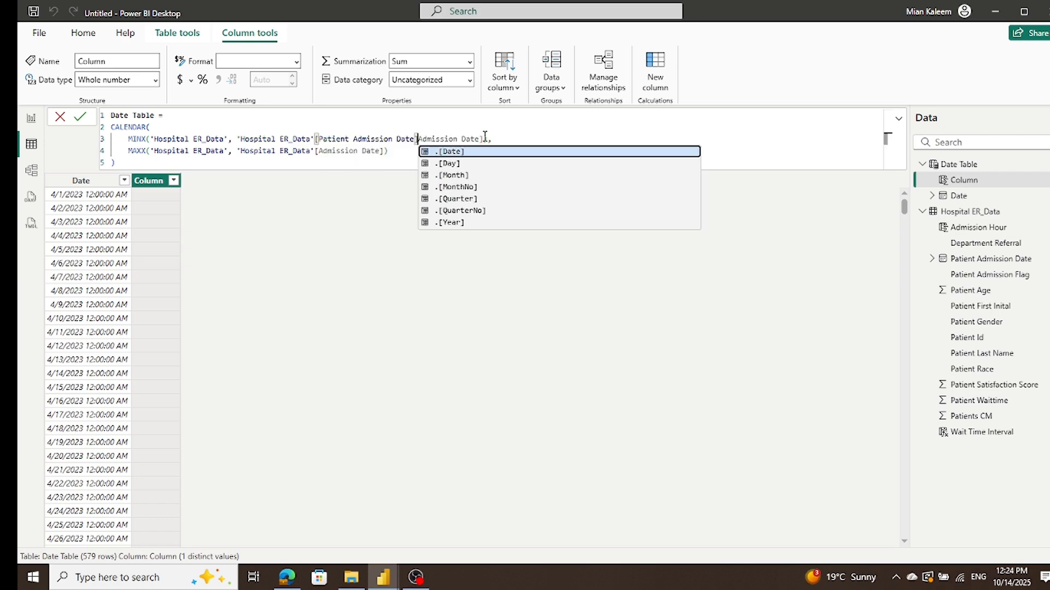
{"action": "left_click", "coordinate": [484, 139]}
{"action": "left_click_drag", "start_coordinate": [484, 139], "coordinate": [420, 138]}
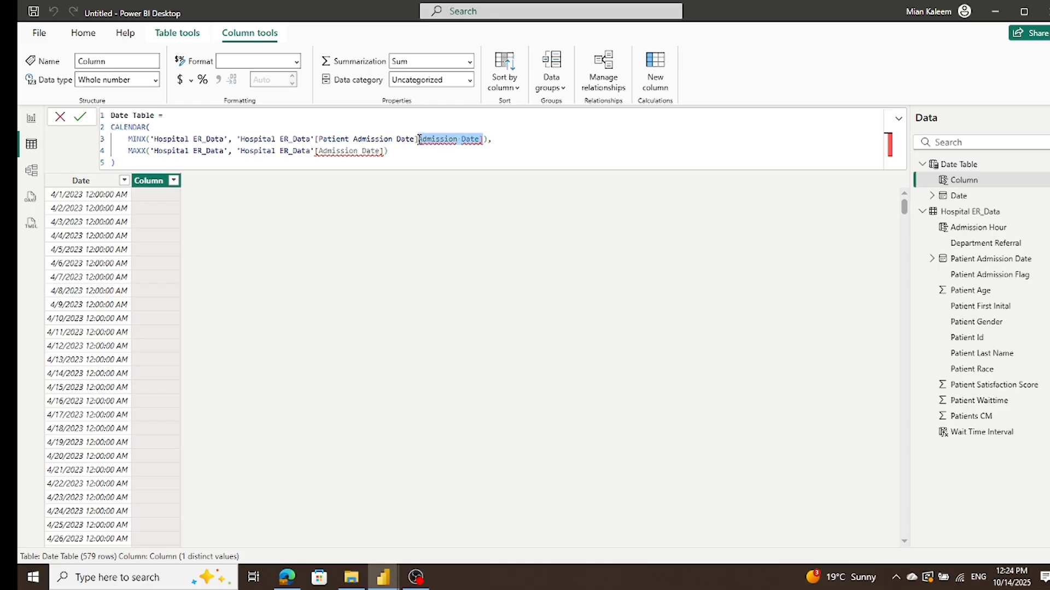
{"action": "key", "text": "BackSpace"}
{"action": "left_click", "coordinate": [393, 229]}
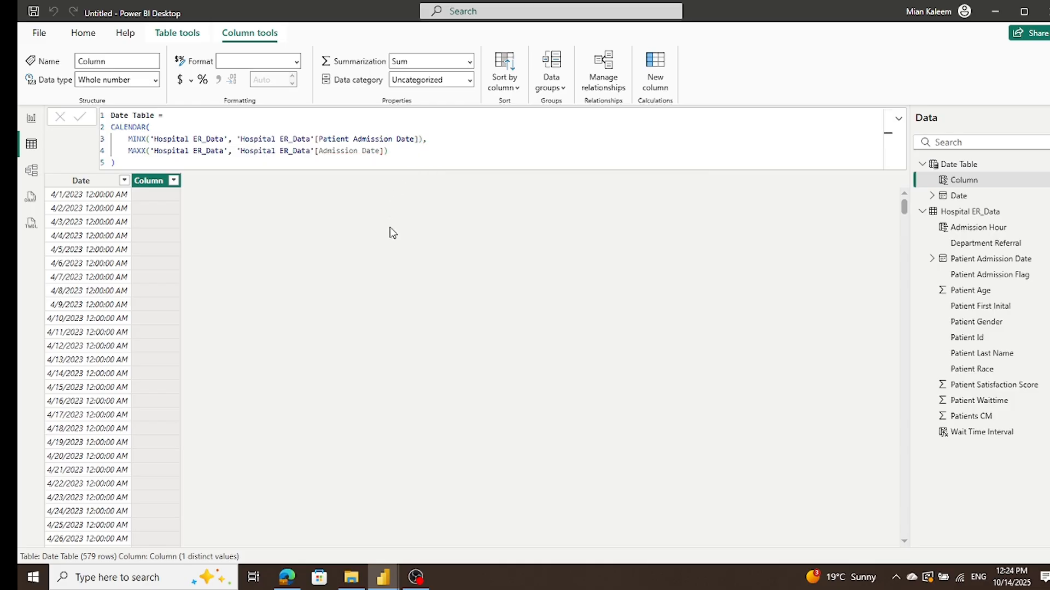
Step: Try to correct the column formula by using 'Hospital ER_Data'[Patient Admission Date] in the MAXX argument
{"action": "left_click_drag", "start_coordinate": [319, 151], "coordinate": [385, 155]}
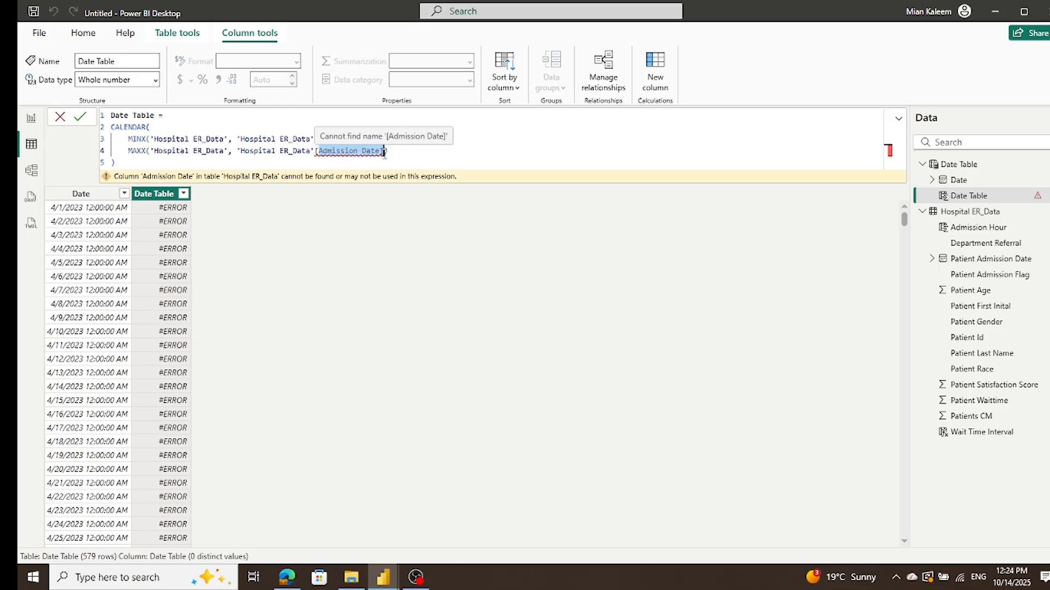
{"action": "key", "text": "BackSpace"}
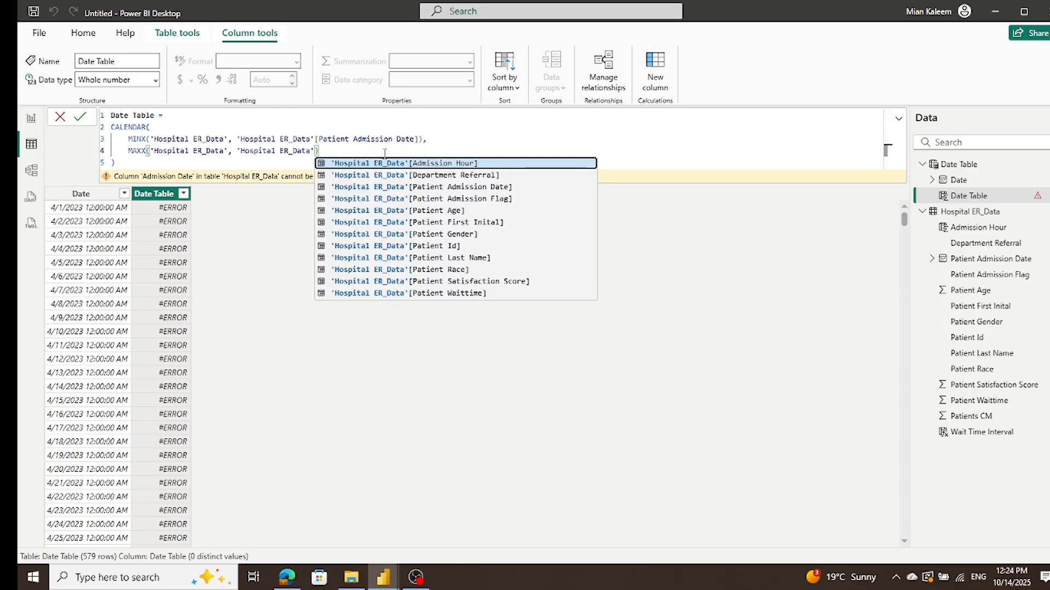
{"action": "key", "text": "Escape"}
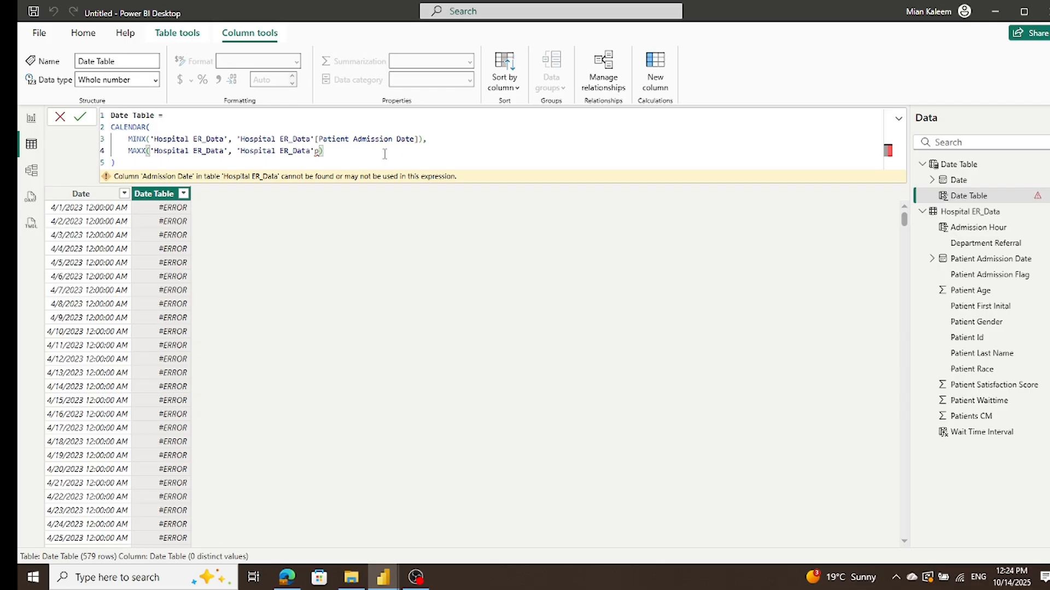
{"action": "key", "text": "BackSpace"}
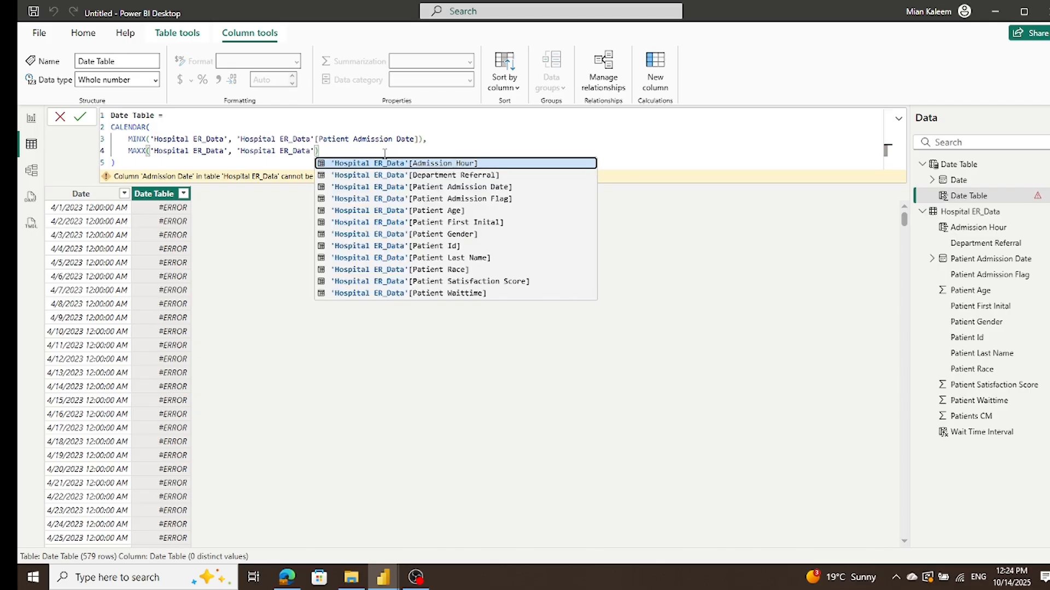
{"action": "left_click", "coordinate": [425, 187]}
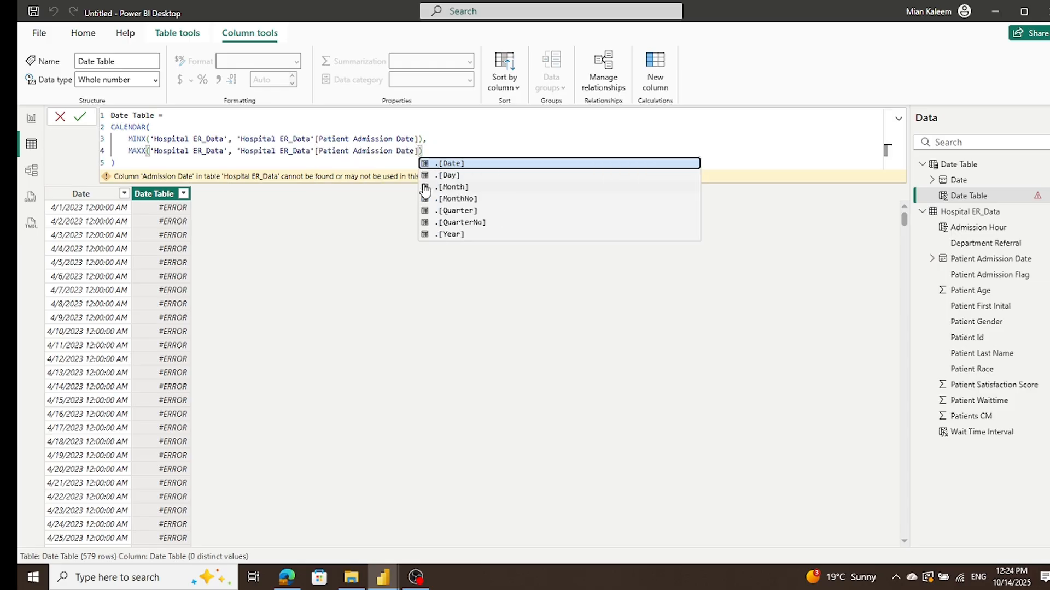
{"action": "left_click", "coordinate": [81, 118]}
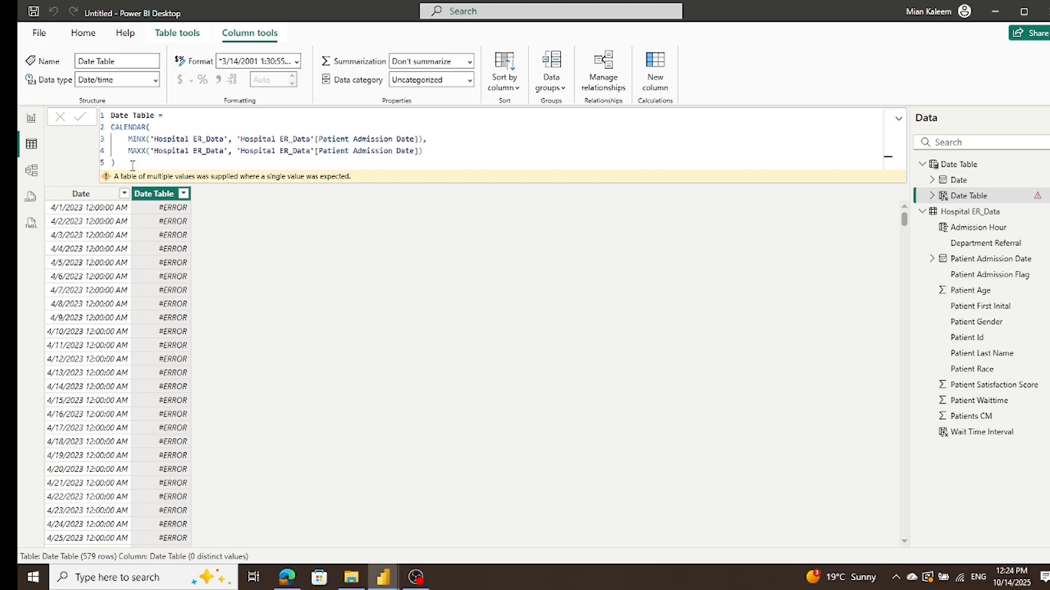
Step: Try to replace the column's formula with Month Year = 'Date Table'[Month Name] & " " & 'Date Table'[Year Name]
{"action": "left_click_drag", "start_coordinate": [133, 165], "coordinate": [90, 106]}
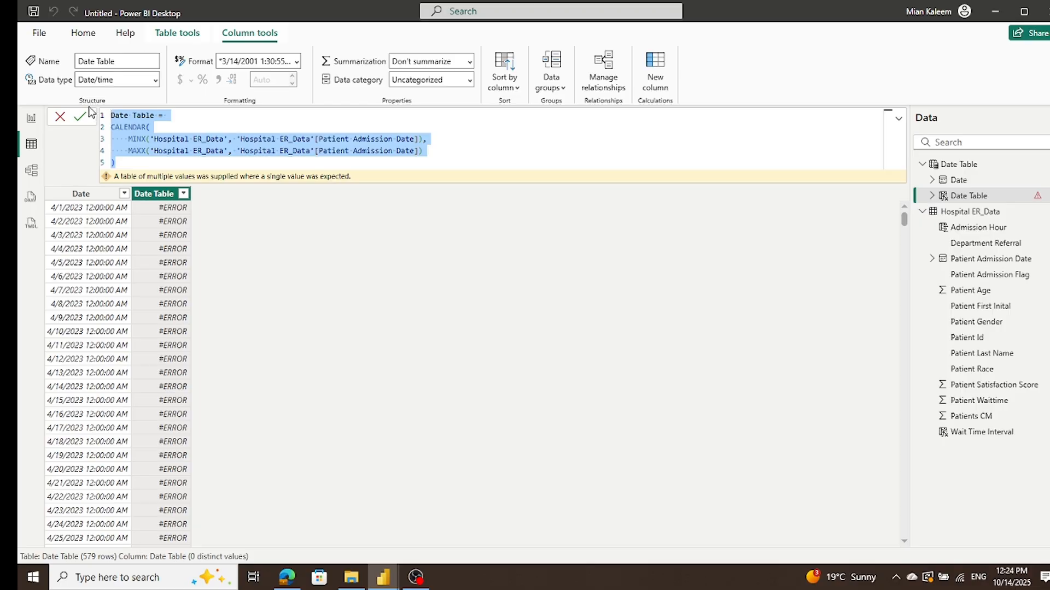
{"action": "key", "text": "BackSpace"}
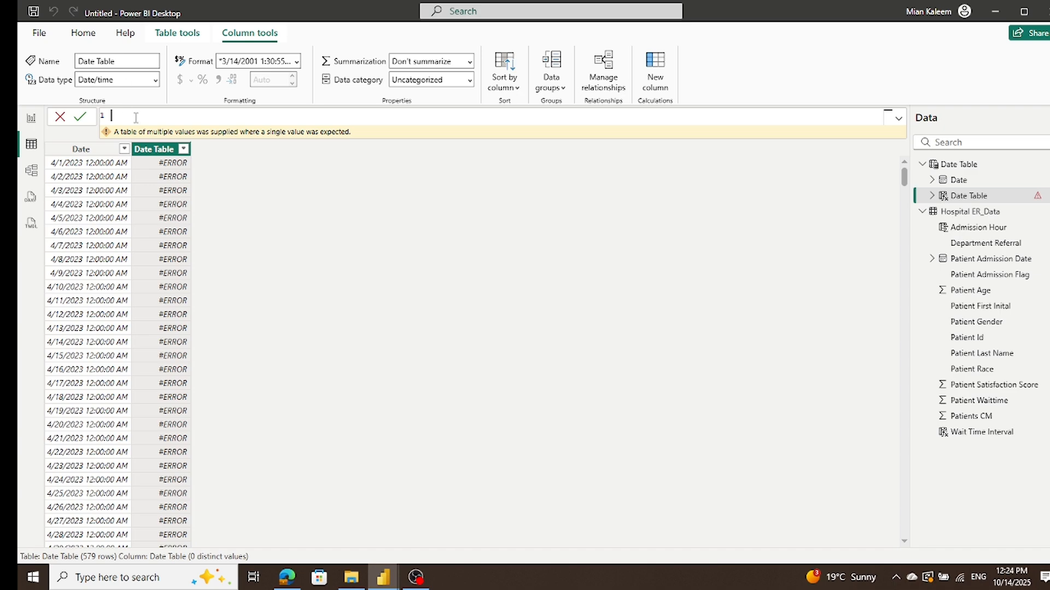
{"action": "type", "text": "Month Year = 'Date Table'[Month Name] & \" \" & 'Date Table'[Year Name]"}
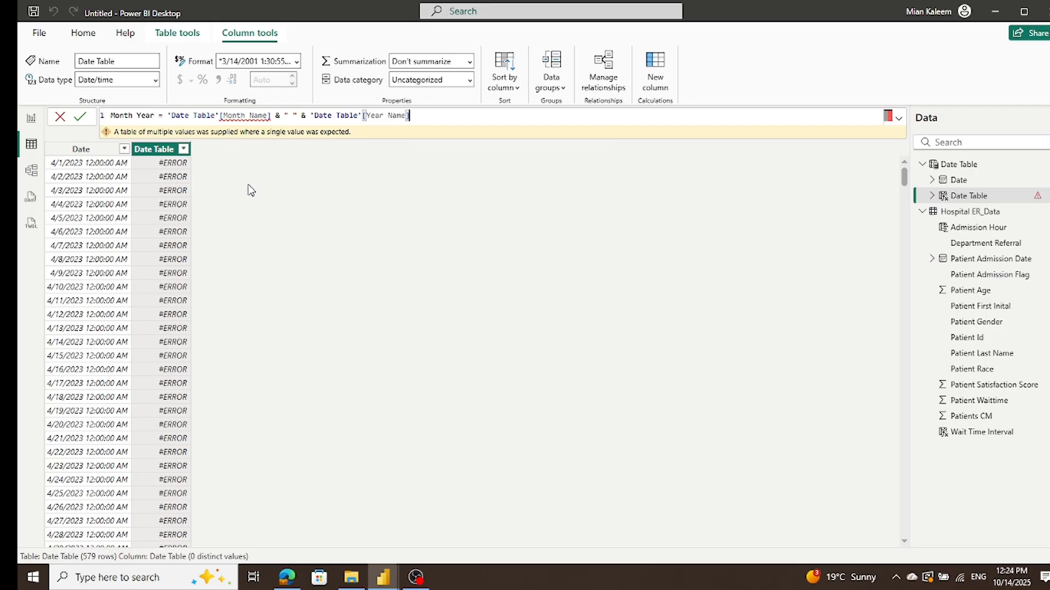
Step: Define the Date Table's calculated column as Month Name = FORMAT('Date Table'[Date],"mmm")
{"action": "left_click_drag", "start_coordinate": [440, 116], "coordinate": [110, 116]}
{"action": "key", "text": "ctrl+c"}
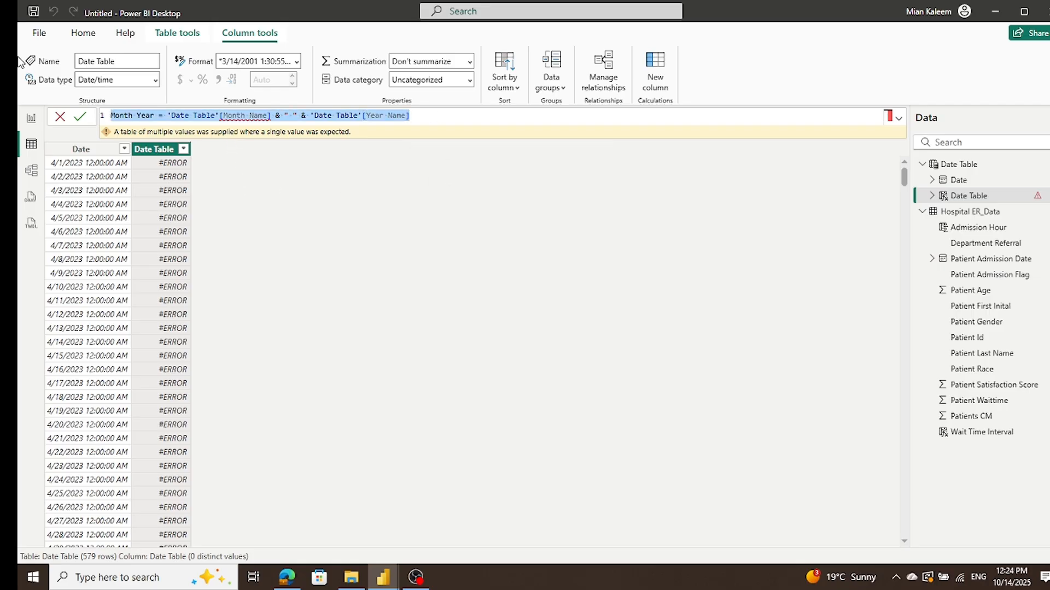
{"action": "key", "text": "BackSpace"}
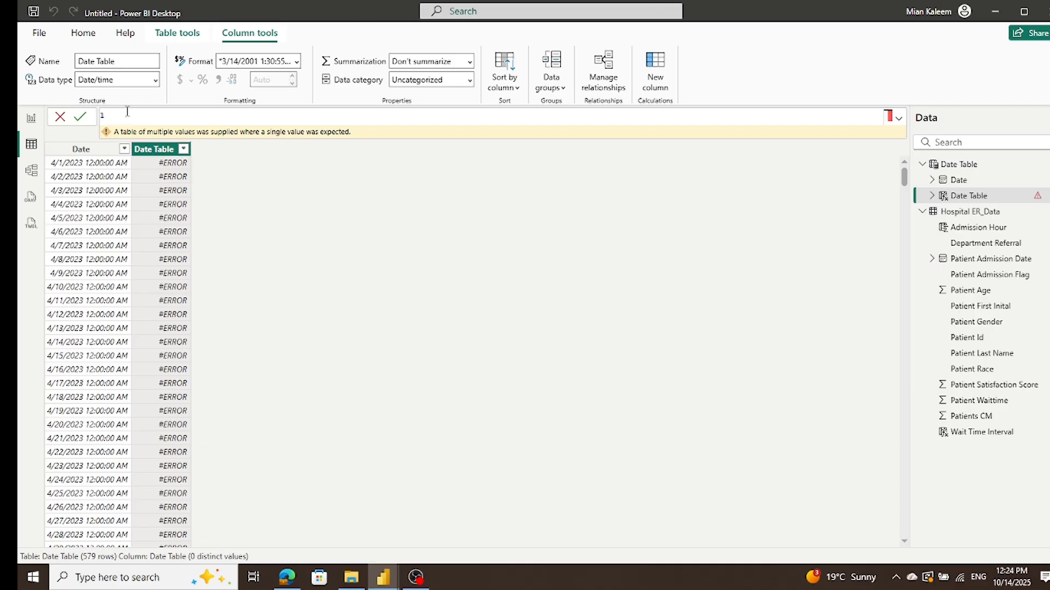
{"action": "type", "text": "Month Name = FORMAT('Date Table'[Date],\"mmm\")"}
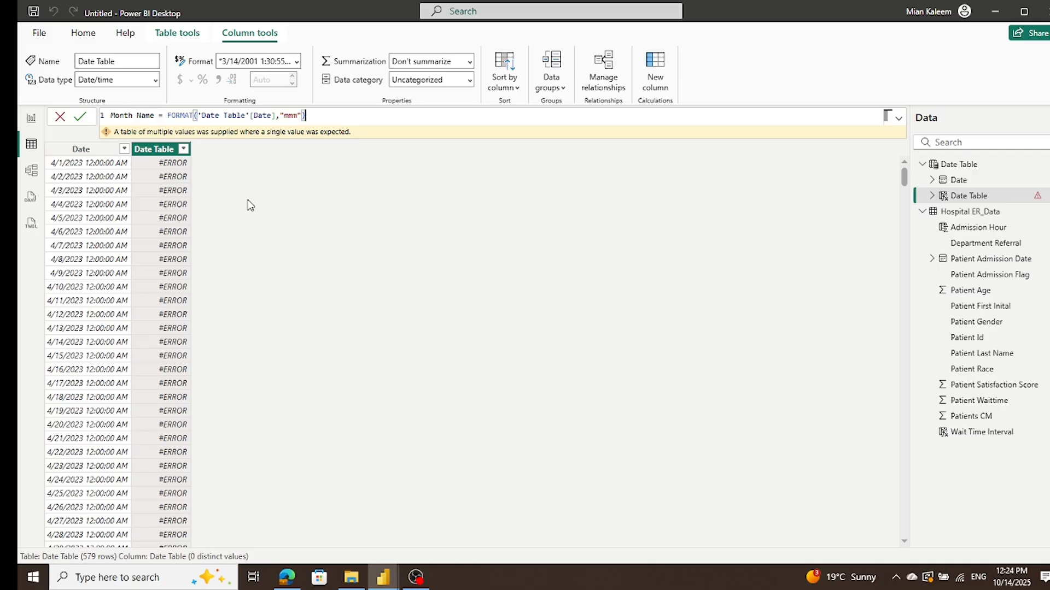
{"action": "left_click", "coordinate": [183, 192]}
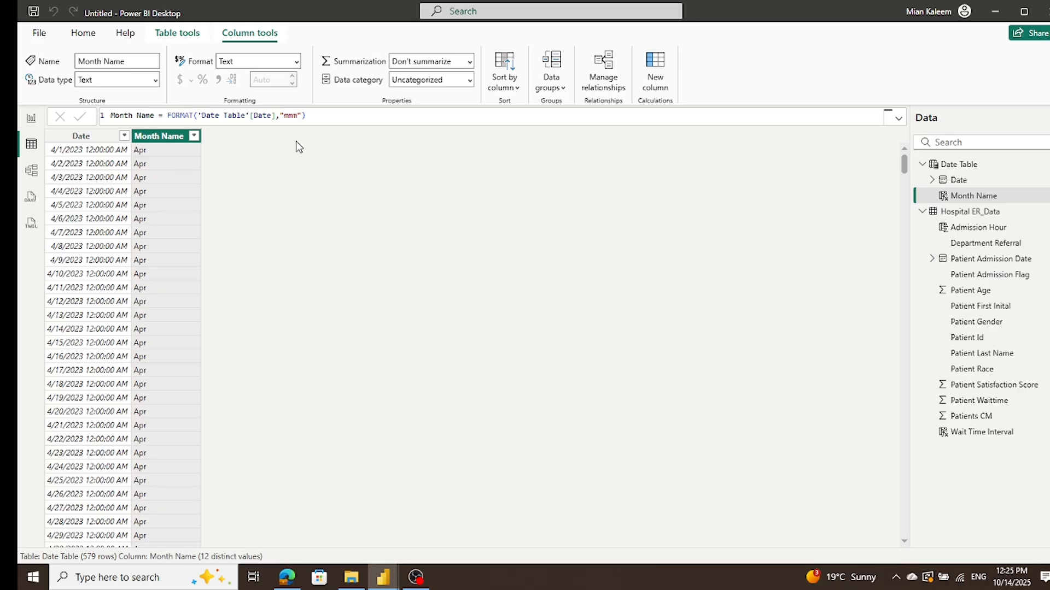
Step: Add a calculated column to the Date Table defined as Year Name = FORMAT('Date Table'[Date],"yyyy")
{"action": "left_click", "coordinate": [657, 81]}
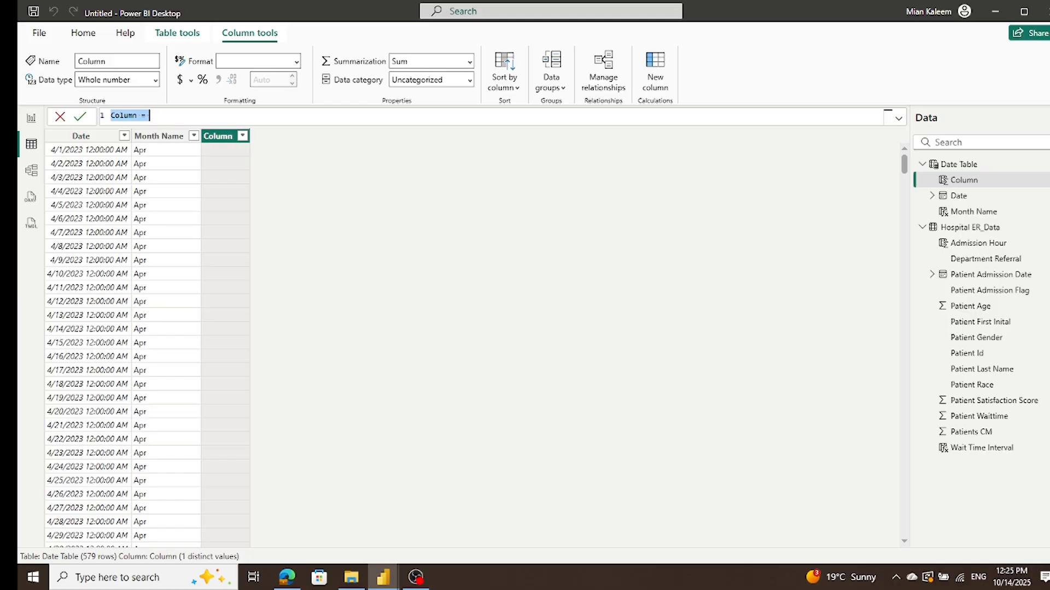
{"action": "key", "text": "alt+Tab"}
{"action": "left_click", "coordinate": [205, 120]}
{"action": "key", "text": "ctrl+a"}
{"action": "type", "text": "Year Name = FORMAT('Date Table'[Date],\"yyyy\")"}
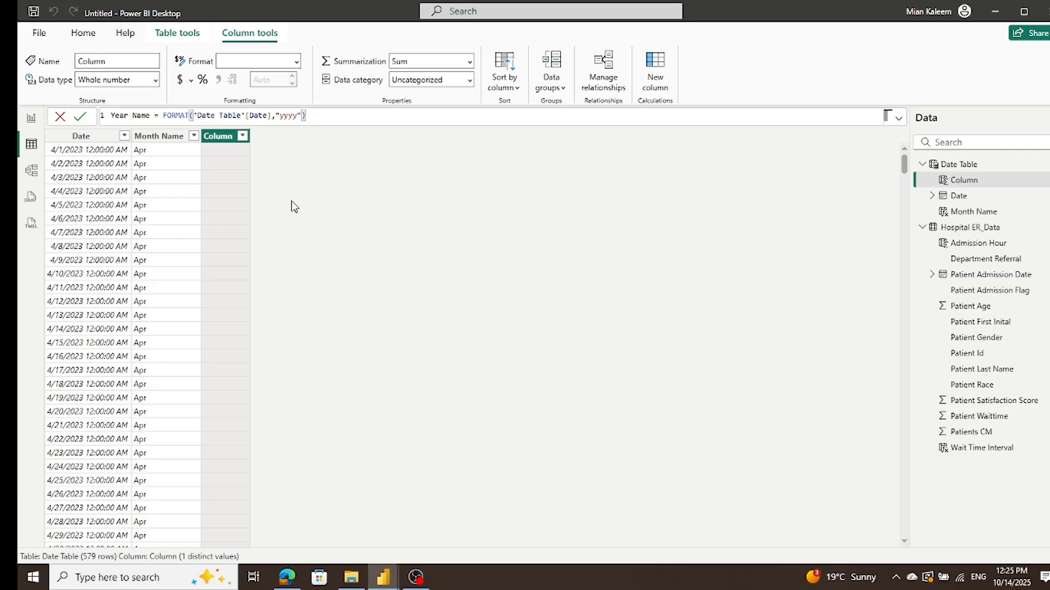
{"action": "key", "text": "Return"}
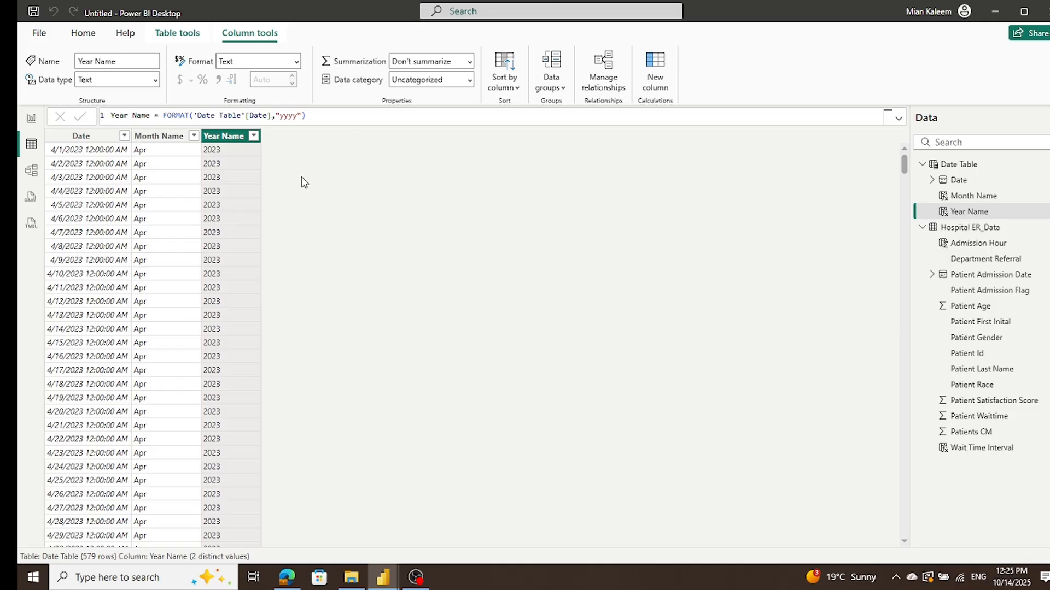
Step: Add a calculated column to the Date Table defined as Month Number = MONTH('Date Table'[Date])
{"action": "left_click", "coordinate": [653, 65]}
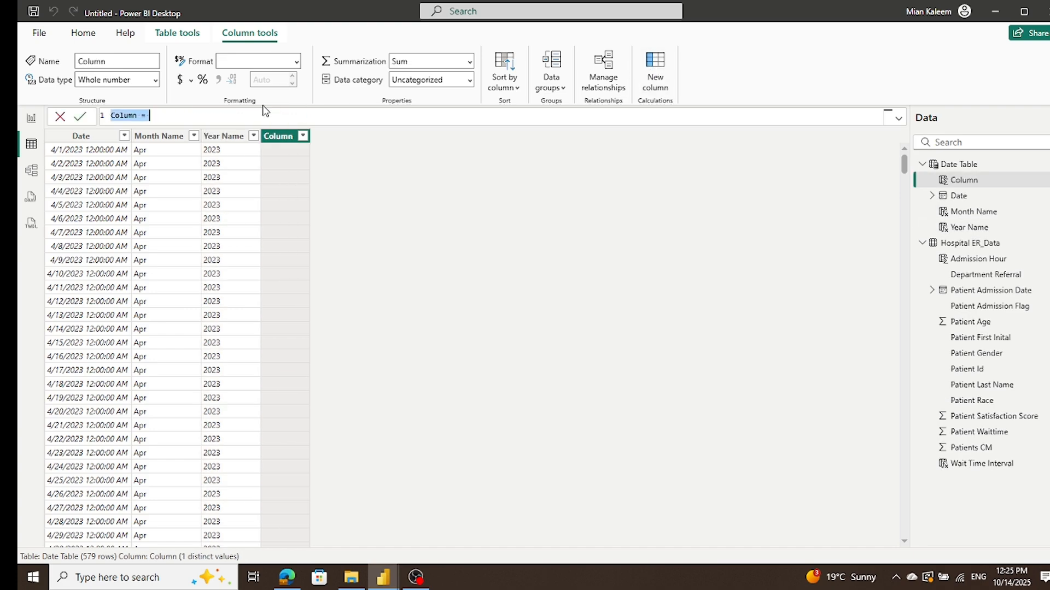
{"action": "type", "text": "Month Number = MONTH('Date Table'[Date])"}
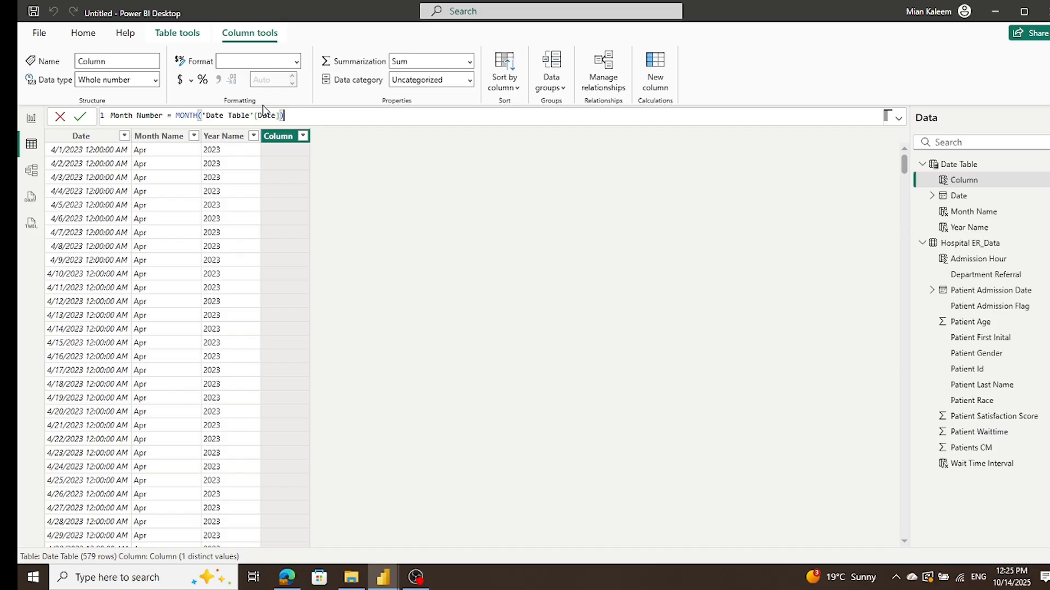
{"action": "left_click", "coordinate": [80, 116]}
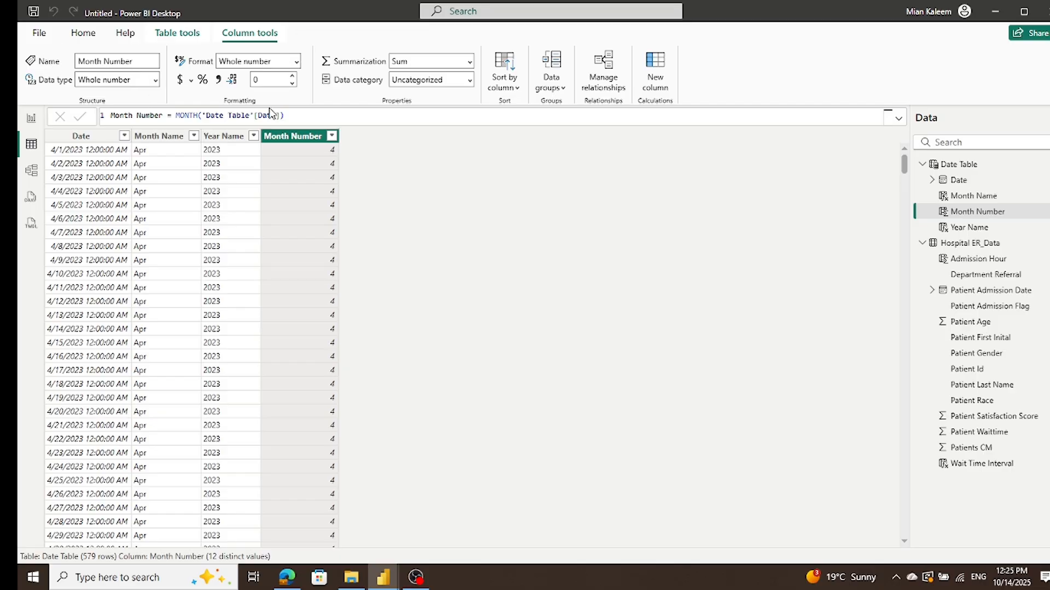
Step: Add a calculated column to the Date Table defined as Month Year = 'Date Table'[Month Name] & " " & 'Date Table'[Year Name]
{"action": "left_click", "coordinate": [653, 86]}
{"action": "key", "text": "ctrl+v"}
{"action": "left_click", "coordinate": [79, 115]}
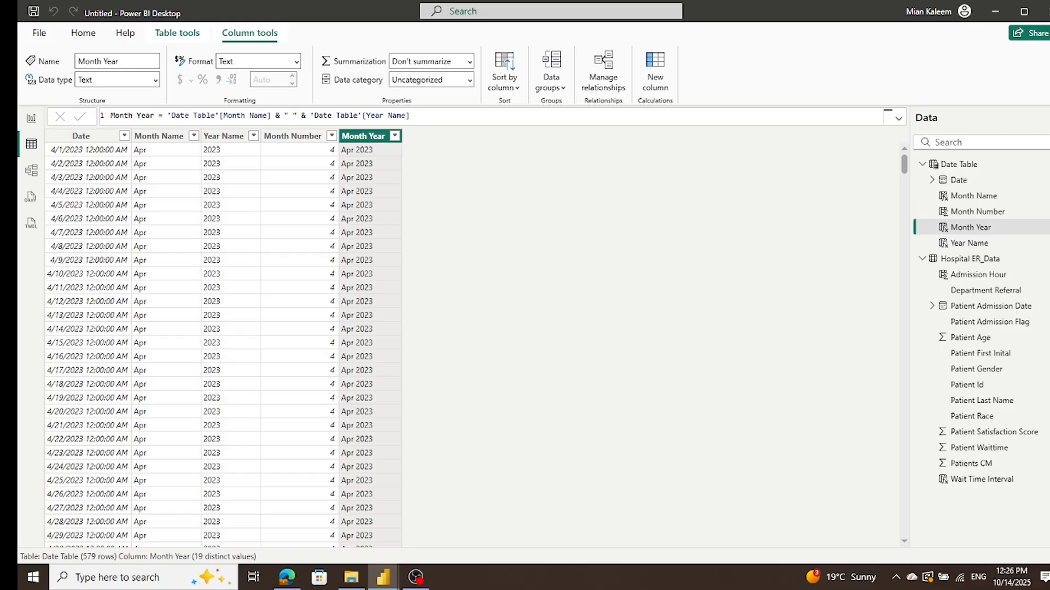
Step: Replace the Month Year column's formula with Day = FORMAT('Date Table'[Date],"DDD")
{"action": "left_click", "coordinate": [449, 116]}
{"action": "key", "text": "ctrl+a"}
{"action": "type", "text": "Day = FORMAT('Date Table'[Date],\"DDD\")"}
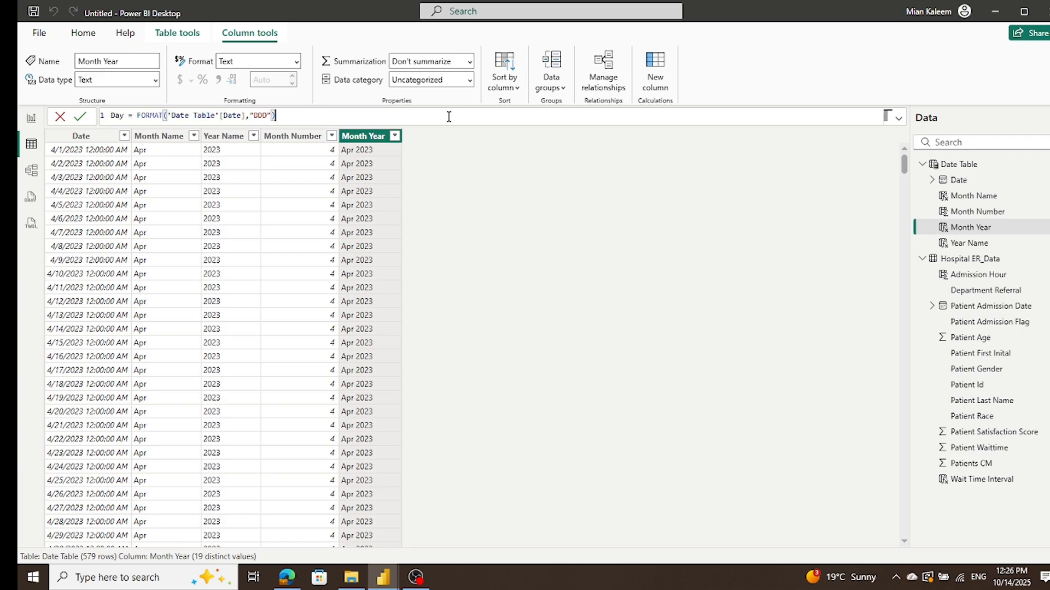
{"action": "left_click", "coordinate": [80, 117]}
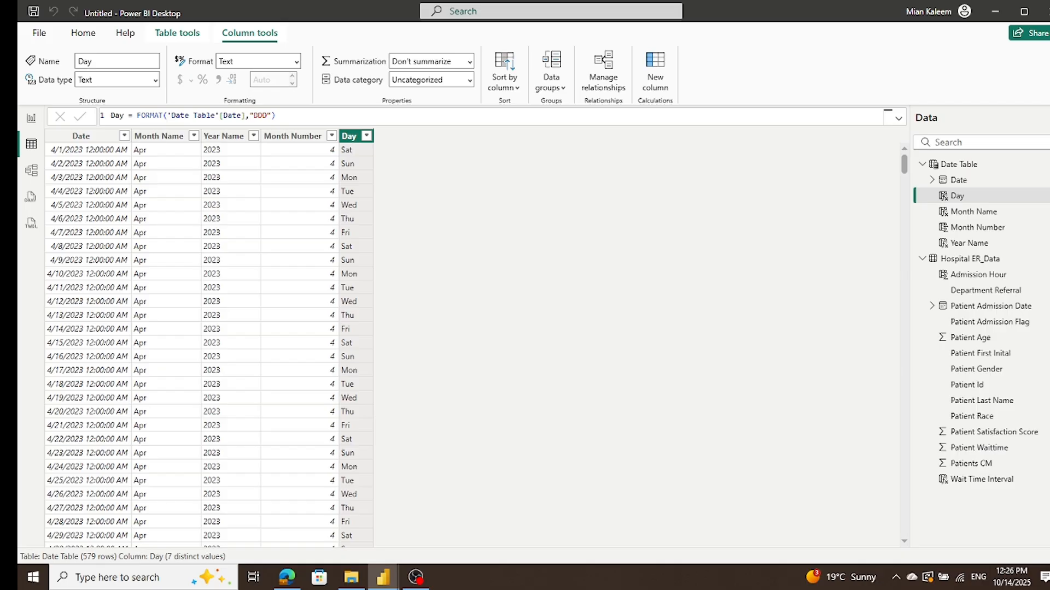
Step: Try to replace the Day column's formula with Weekday = WEEKDAY('Date Table'[Date],2)
{"action": "left_click", "coordinate": [274, 115]}
{"action": "key", "text": "ctrl+a"}
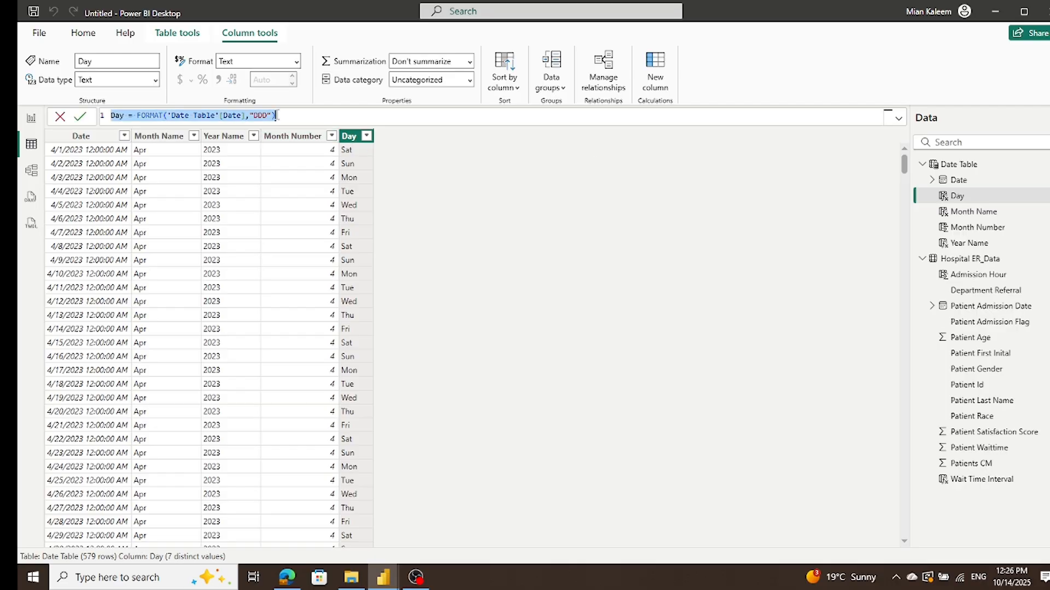
{"action": "type", "text": "Weekday = WEEKDAY('Date Table'[Date],2)"}
{"action": "left_click", "coordinate": [80, 117]}
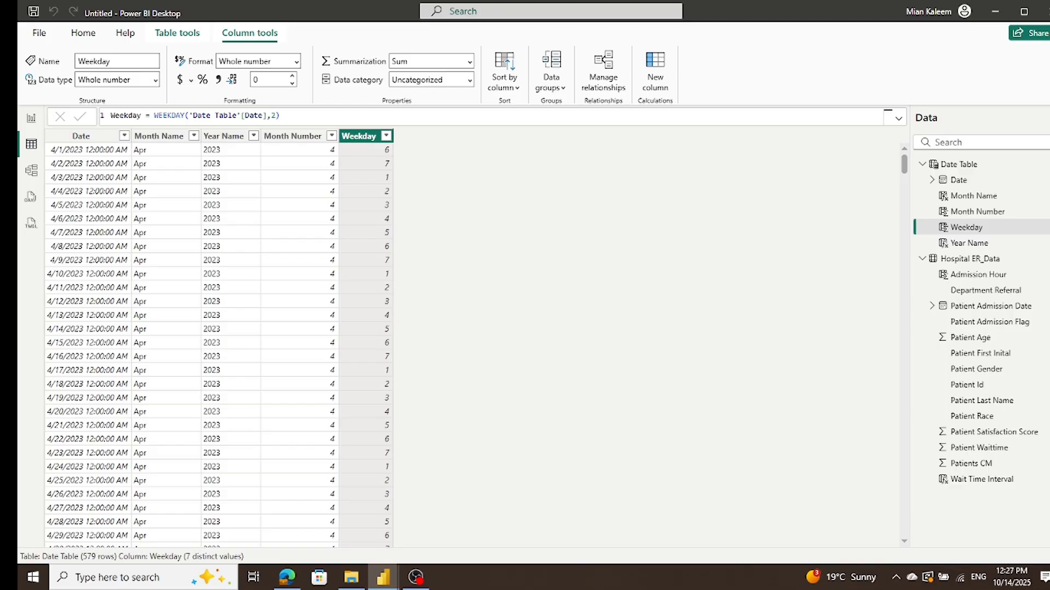
Step: Change the overwritten Weekday column's formula back to Day = FORMAT('Date Table'[Date],"DDD")
{"action": "left_click", "coordinate": [326, 114]}
{"action": "key", "text": "ctrl+a"}
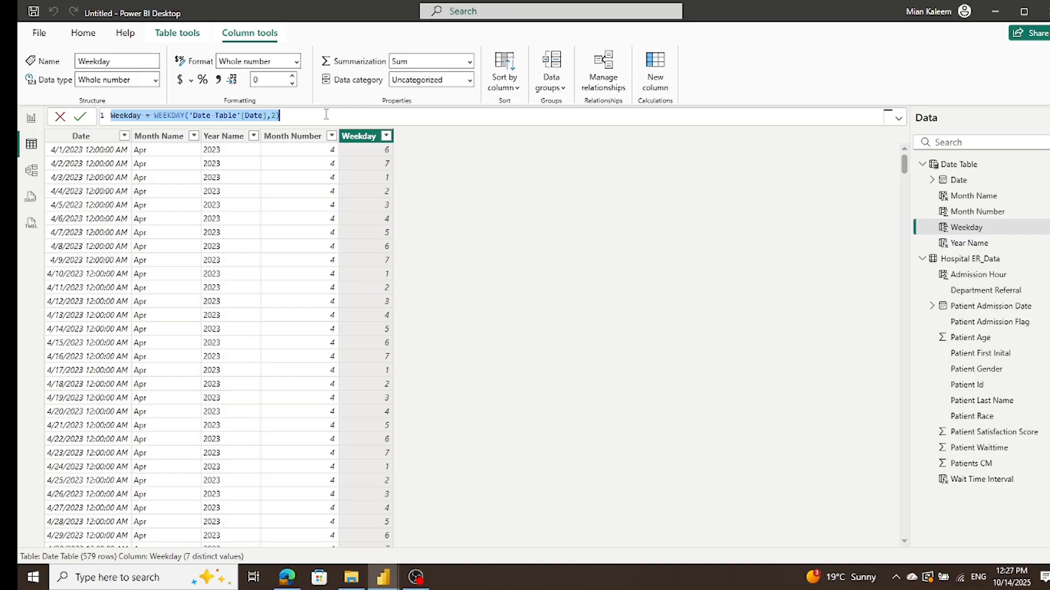
{"action": "type", "text": "Day = FORMAT('Date Table'[Date],\"DDD\")"}
{"action": "left_click", "coordinate": [80, 116]}
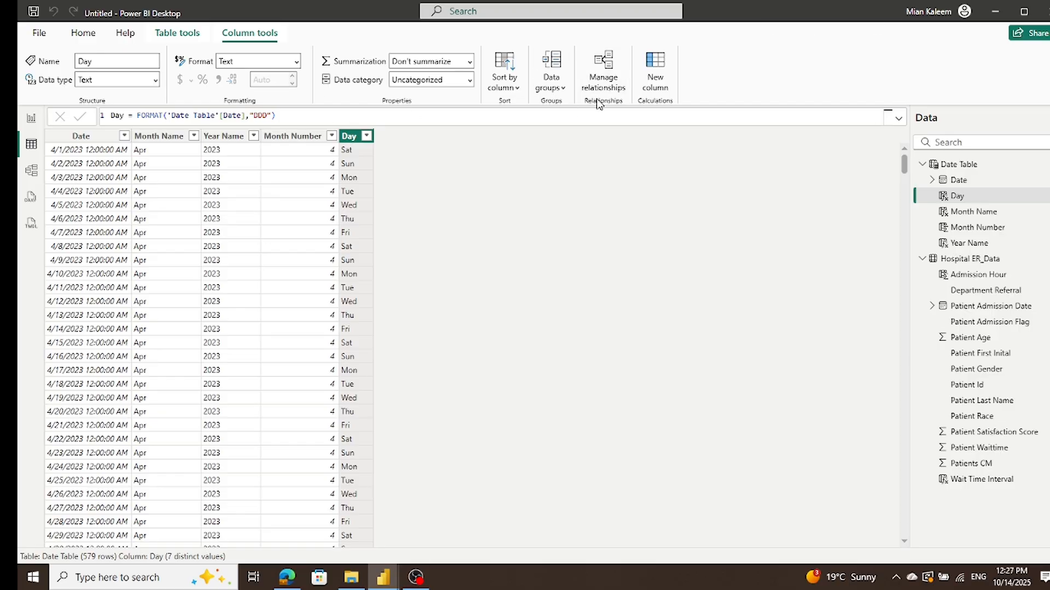
Step: Add a separate calculated column to the Date Table defined as Weekday = WEEKDAY('Date Table'[Date],2)
{"action": "left_click", "coordinate": [648, 85]}
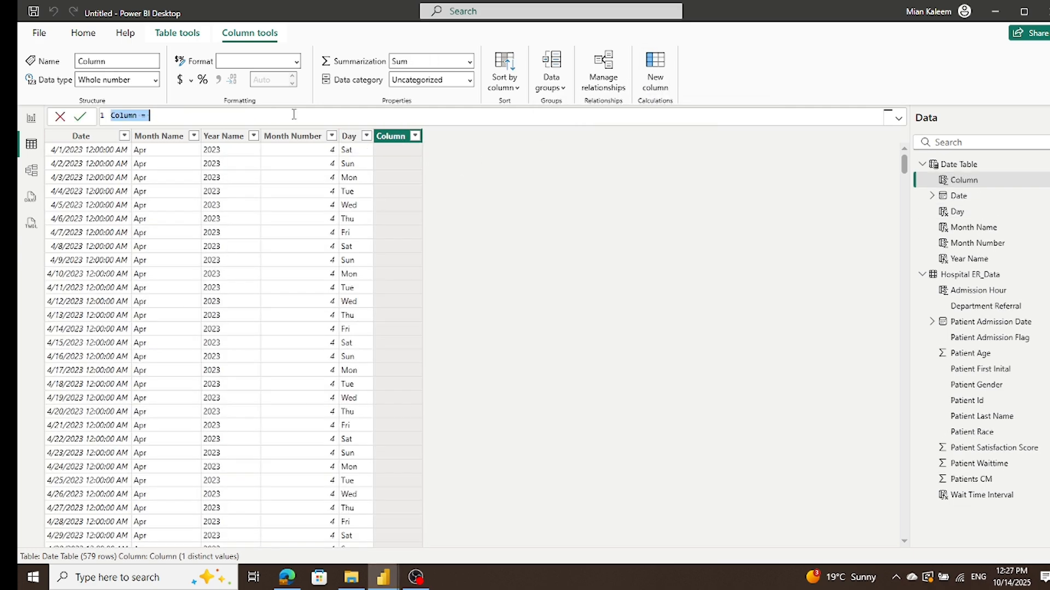
{"action": "type", "text": "Weekday = WEEKDAY('Date Table'[Date],2)"}
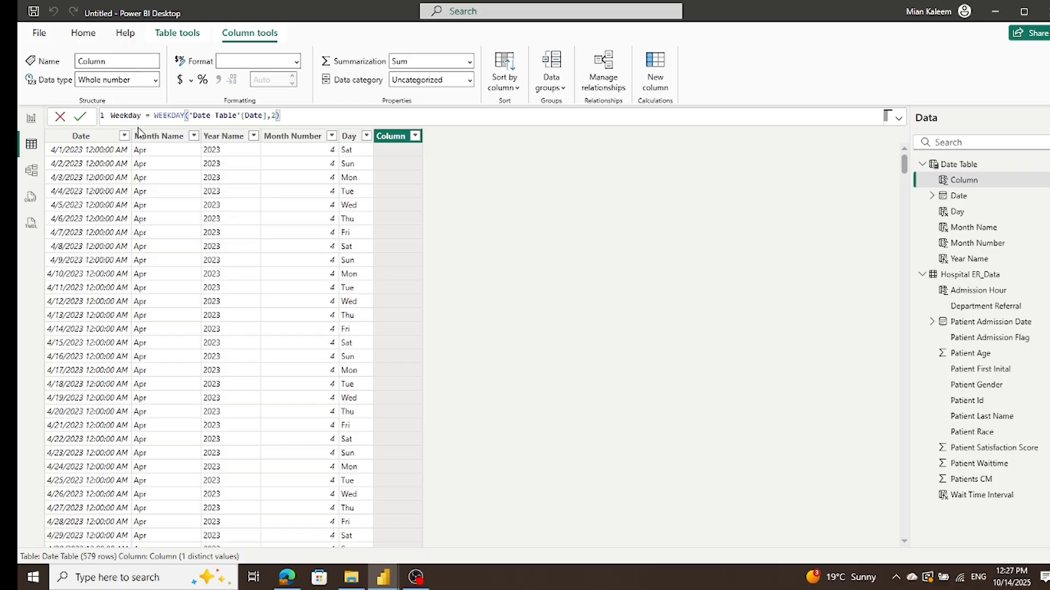
{"action": "left_click", "coordinate": [82, 117]}
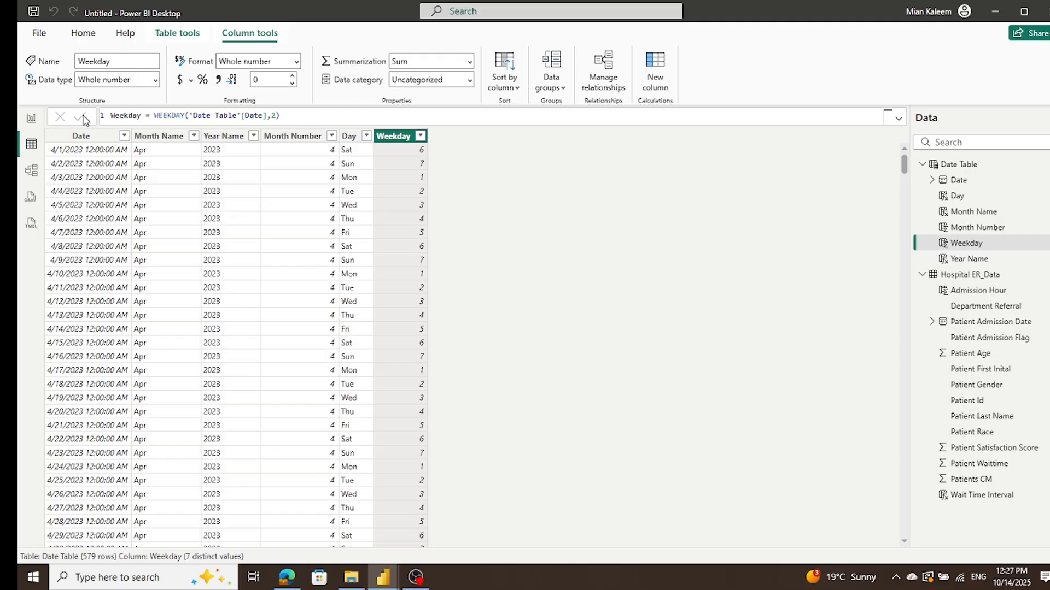
Step: Set the Date Table's Day column to sort by the Weekday column
{"action": "left_click", "coordinate": [366, 136]}
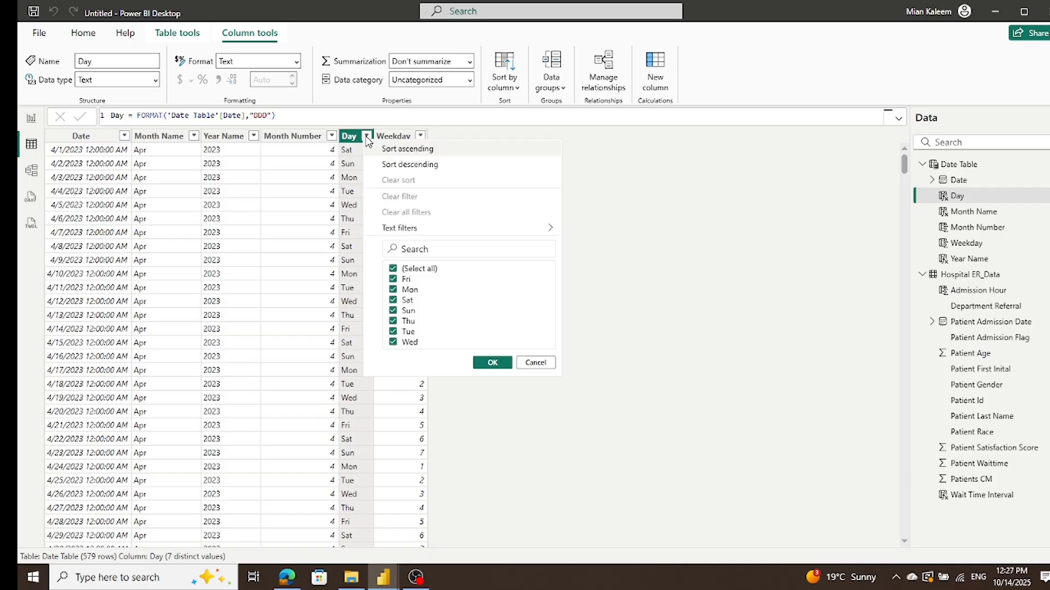
{"action": "left_click", "coordinate": [781, 198]}
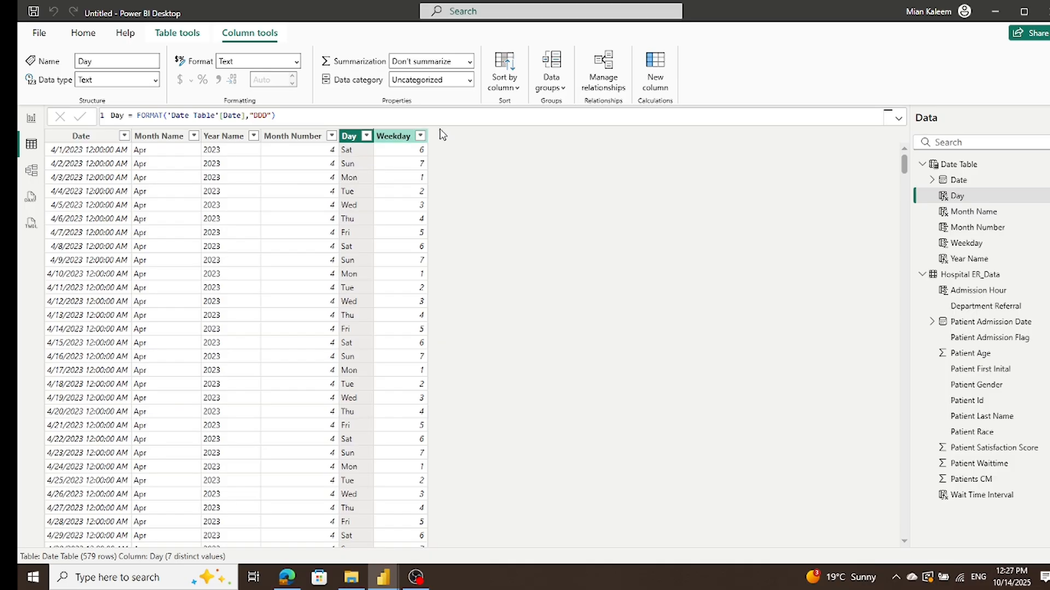
{"action": "left_click", "coordinate": [516, 89]}
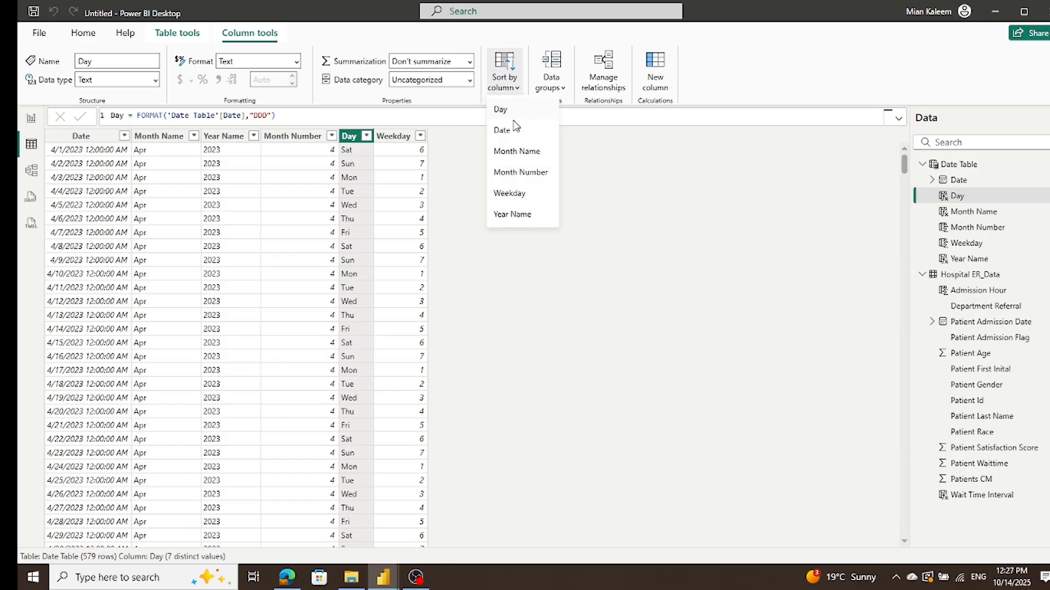
{"action": "left_click", "coordinate": [512, 192]}
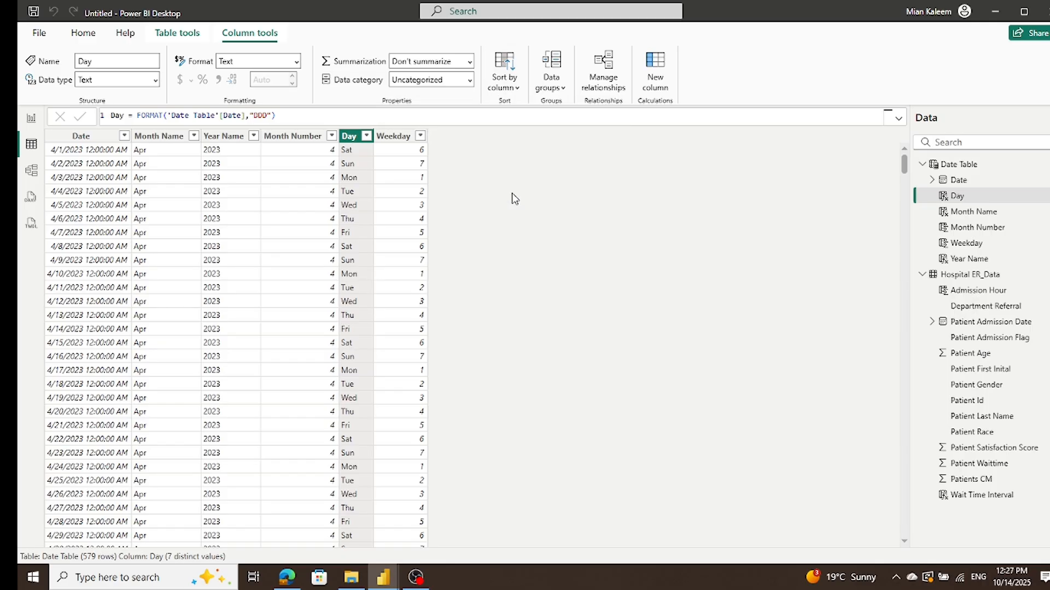
Step: Insert a matrix visual on the report page, place it near the page's lower-right corner and enlarge it
{"action": "left_click", "coordinate": [31, 119]}
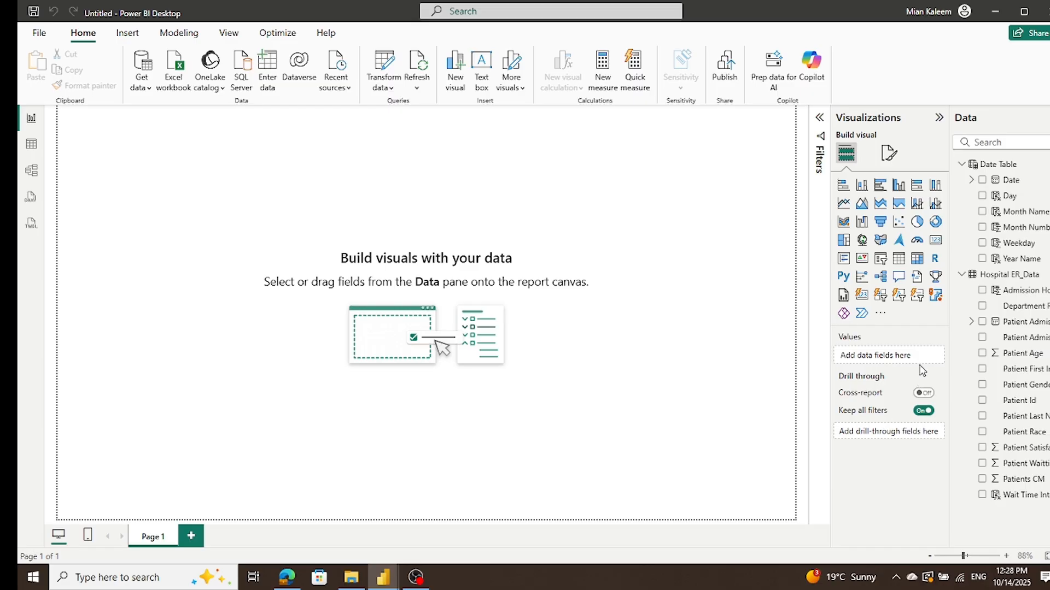
{"action": "left_click", "coordinate": [918, 262]}
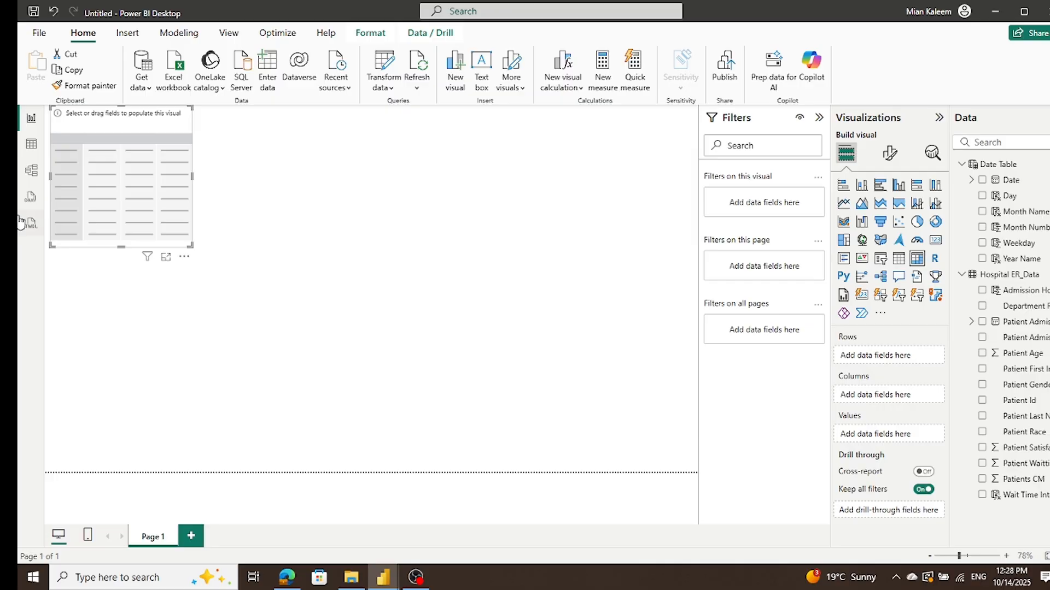
{"action": "left_click_drag", "start_coordinate": [70, 136], "coordinate": [463, 394]}
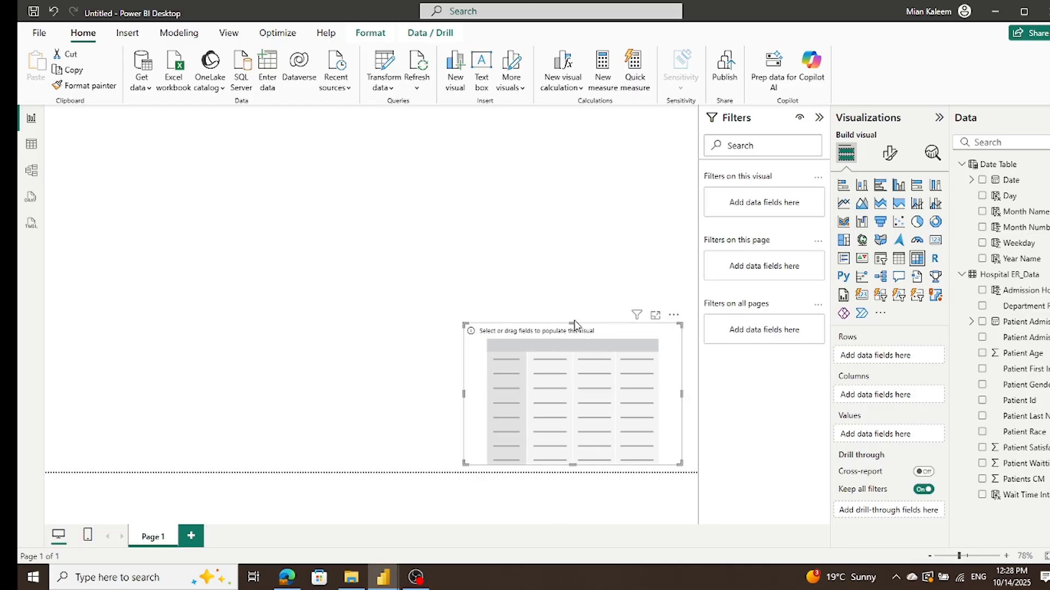
{"action": "left_click", "coordinate": [574, 321]}
{"action": "left_click", "coordinate": [575, 335]}
{"action": "left_click_drag", "start_coordinate": [572, 323], "coordinate": [570, 309]}
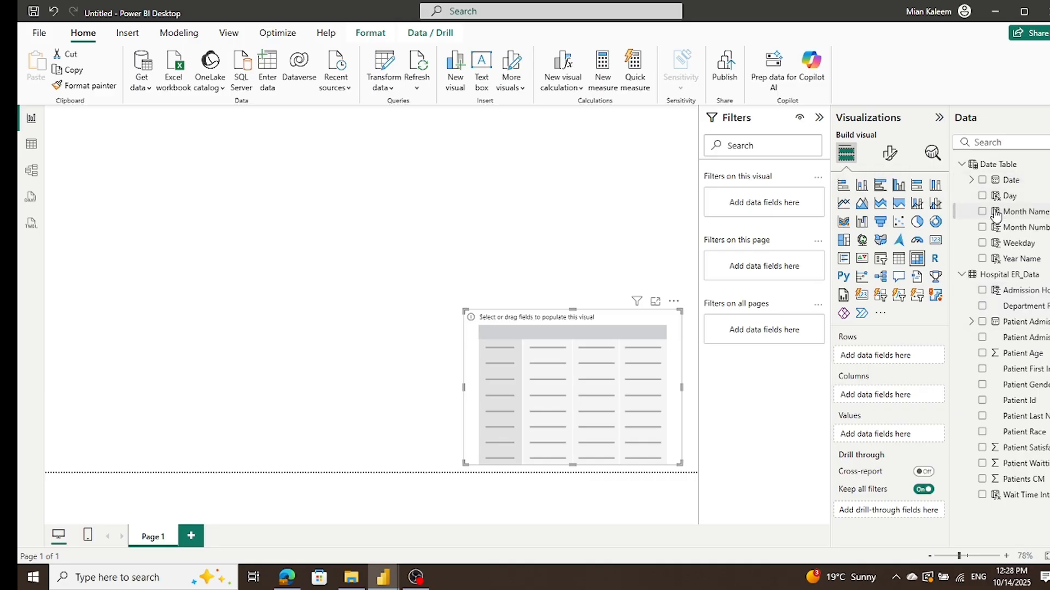
Step: Add Wait Time Interval from Hospital ER_Data to the matrix's rows, and show the Date Table's fields instead of Hospital ER_Data's
{"action": "left_click", "coordinate": [970, 180]}
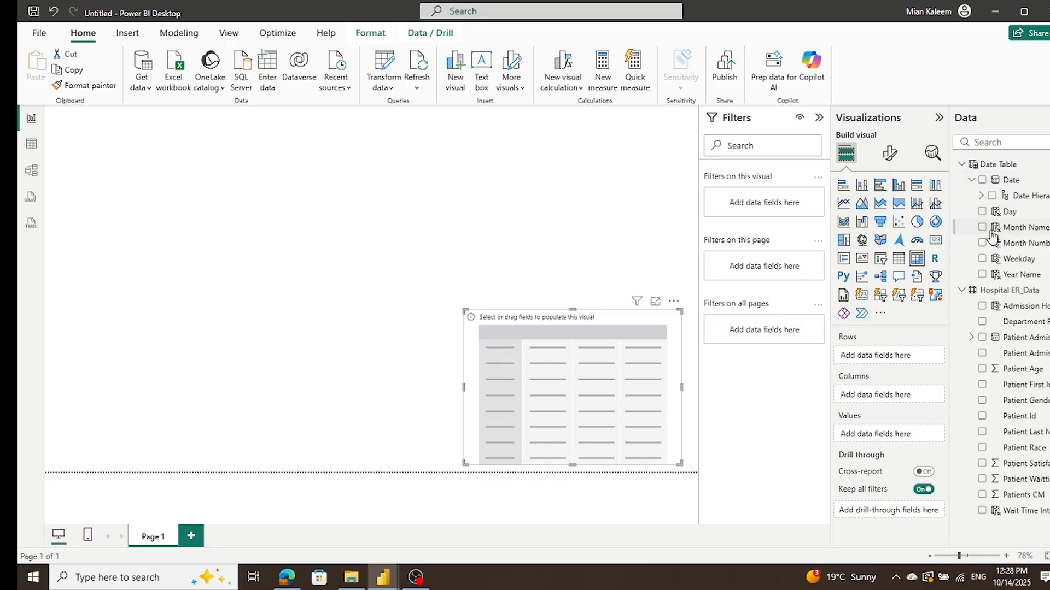
{"action": "left_click", "coordinate": [971, 181]}
{"action": "left_click", "coordinate": [961, 165]}
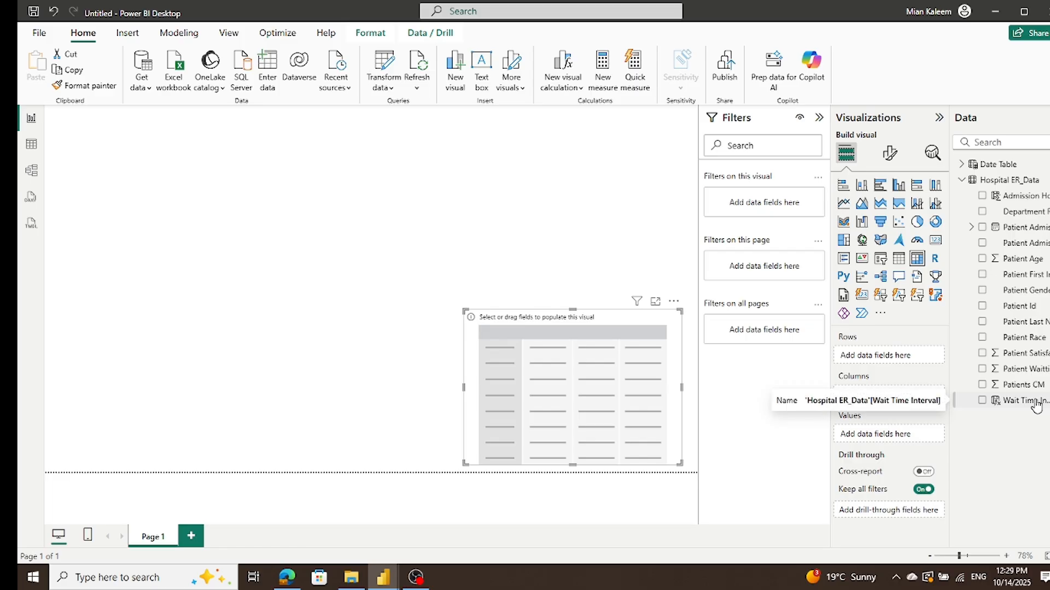
{"action": "left_click_drag", "start_coordinate": [1036, 408], "coordinate": [924, 358]}
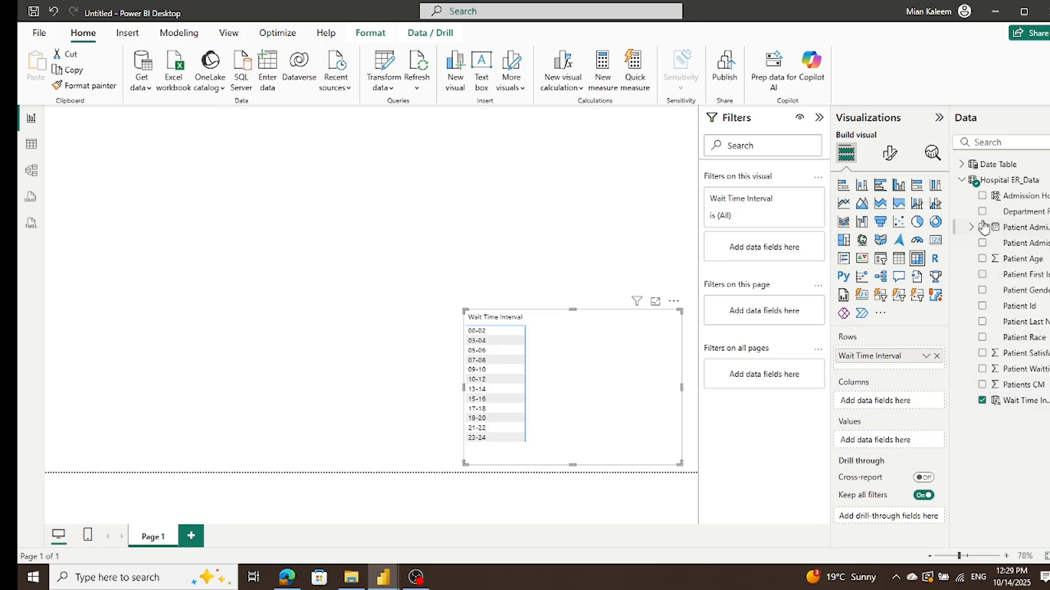
{"action": "left_click", "coordinate": [961, 180]}
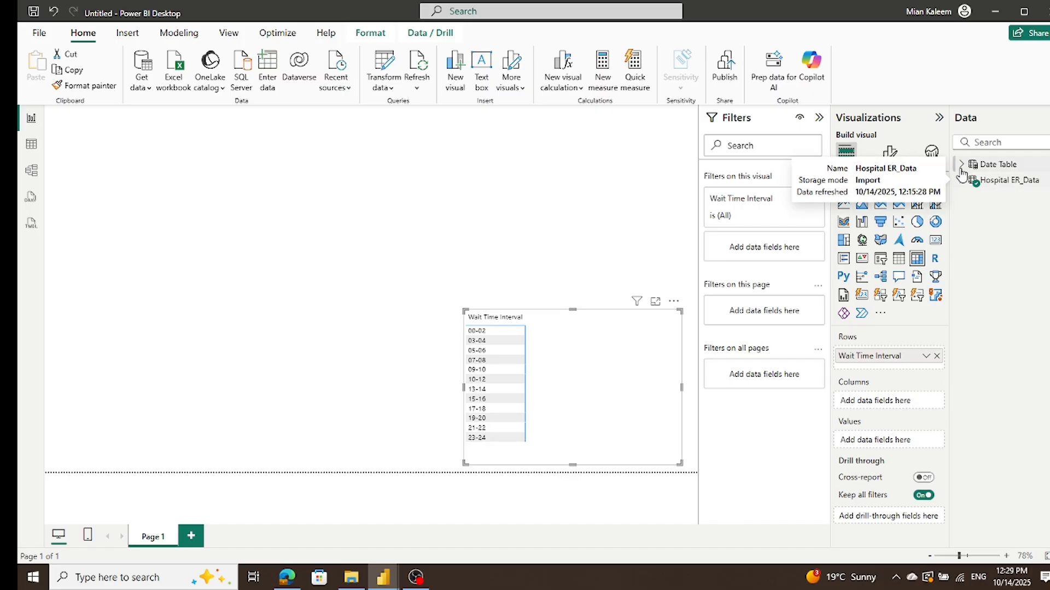
{"action": "left_click", "coordinate": [961, 166]}
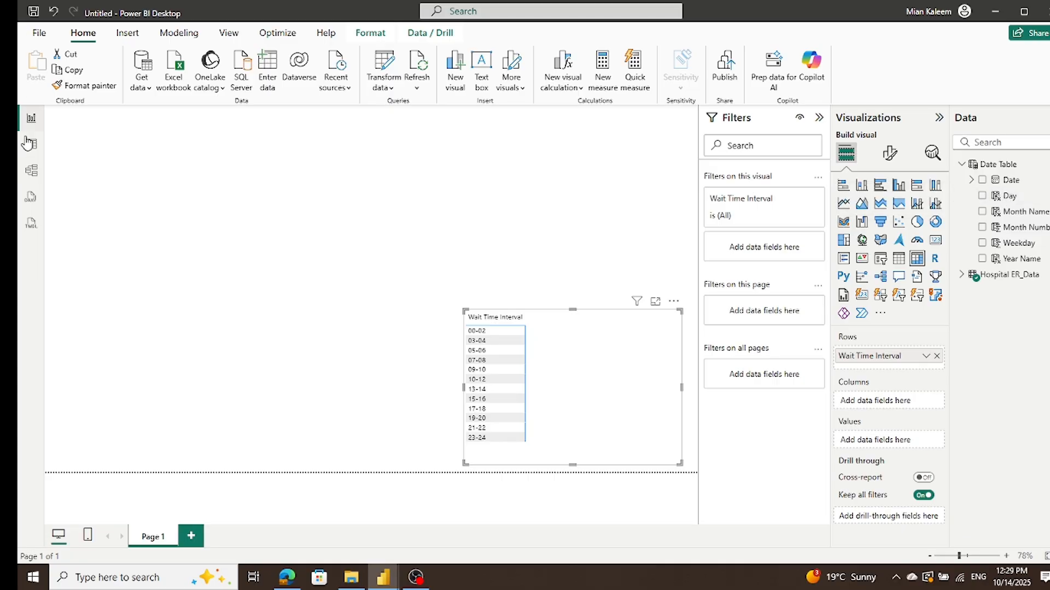
Step: In Model view, enlarge the Date Table card to show all its columns and move it farther from the Hospital ER_Data card
{"action": "left_click", "coordinate": [32, 170]}
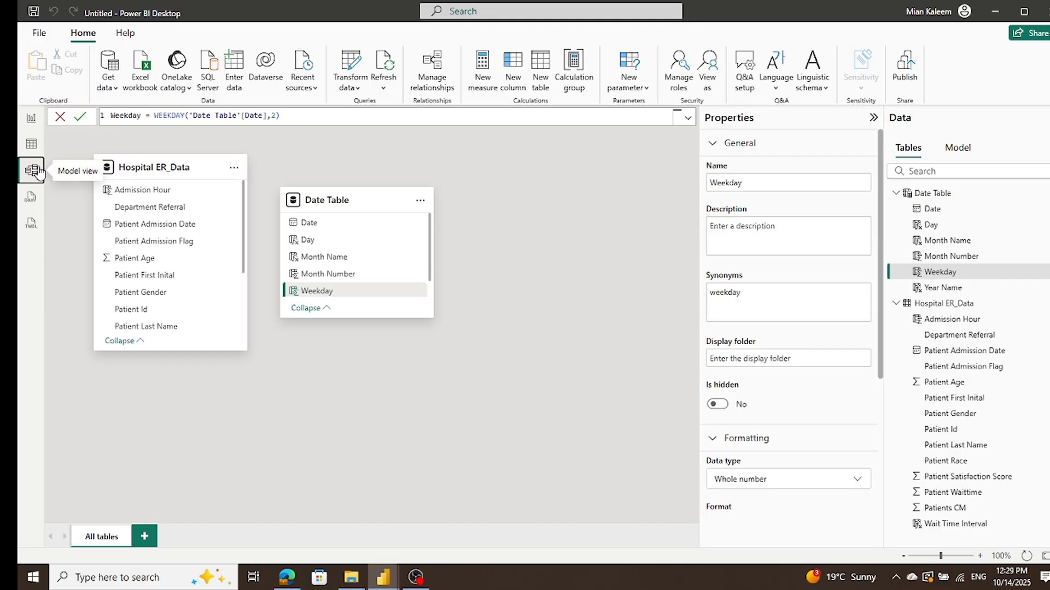
{"action": "left_click_drag", "start_coordinate": [339, 187], "coordinate": [339, 154]}
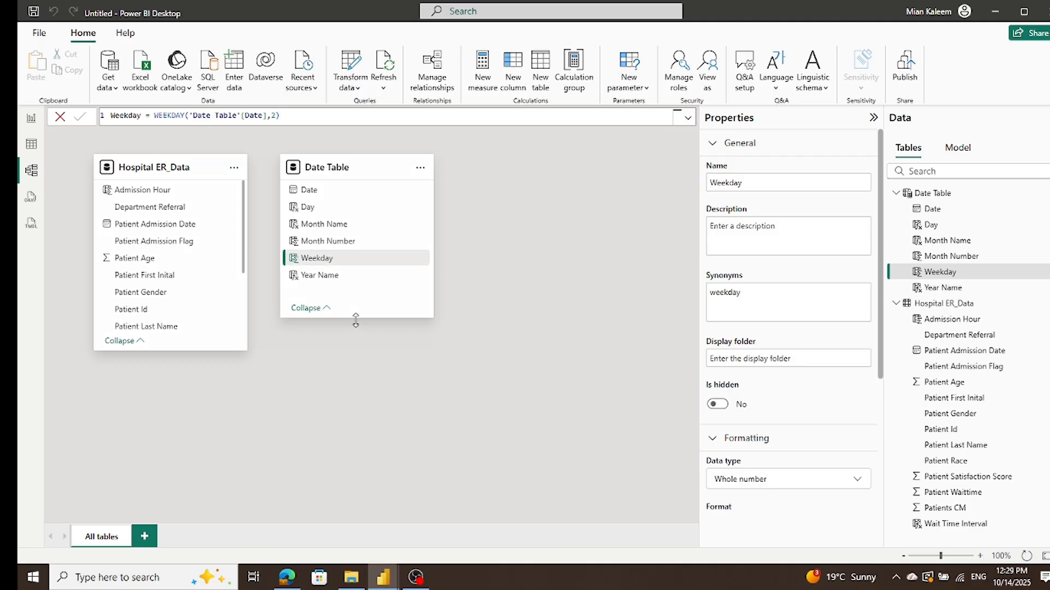
{"action": "left_click_drag", "start_coordinate": [355, 318], "coordinate": [359, 363]}
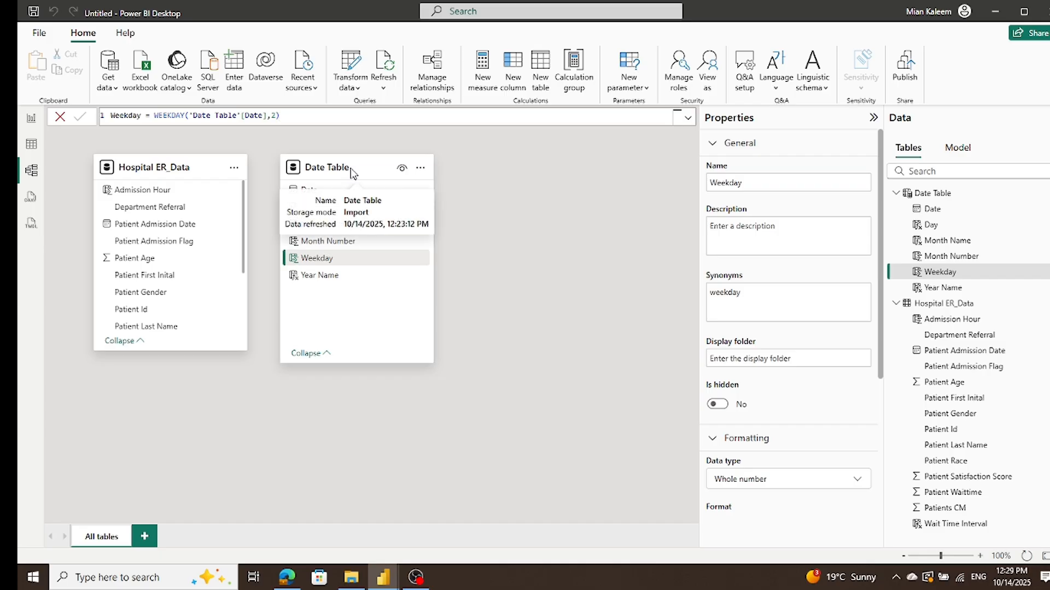
{"action": "left_click_drag", "start_coordinate": [350, 172], "coordinate": [379, 172]}
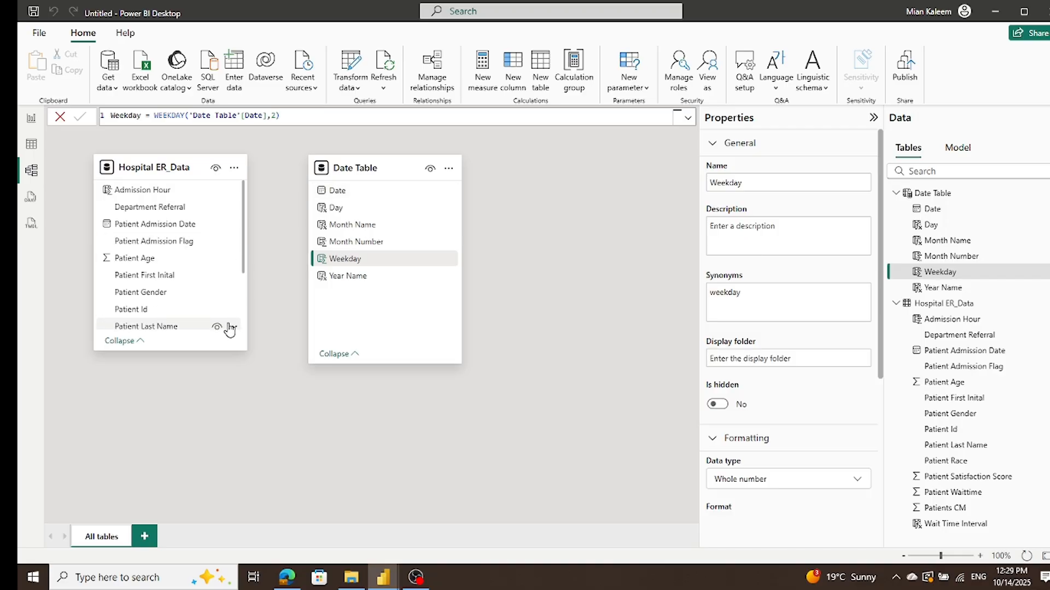
{"action": "left_click_drag", "start_coordinate": [155, 232], "coordinate": [346, 201]}
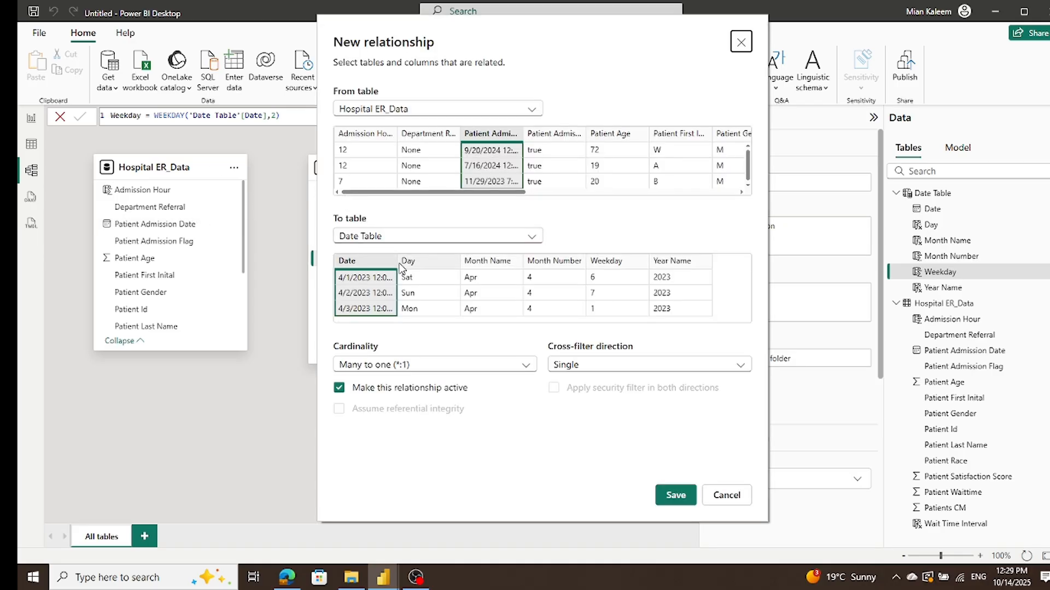
{"action": "left_click_drag", "start_coordinate": [393, 260], "coordinate": [531, 260]}
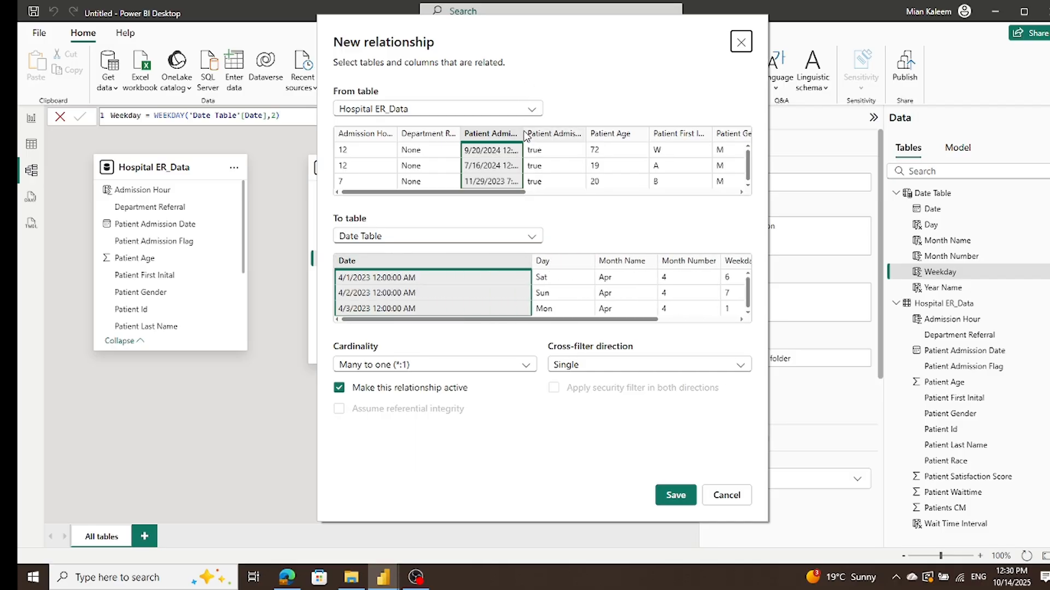
{"action": "left_click_drag", "start_coordinate": [523, 133], "coordinate": [580, 130]}
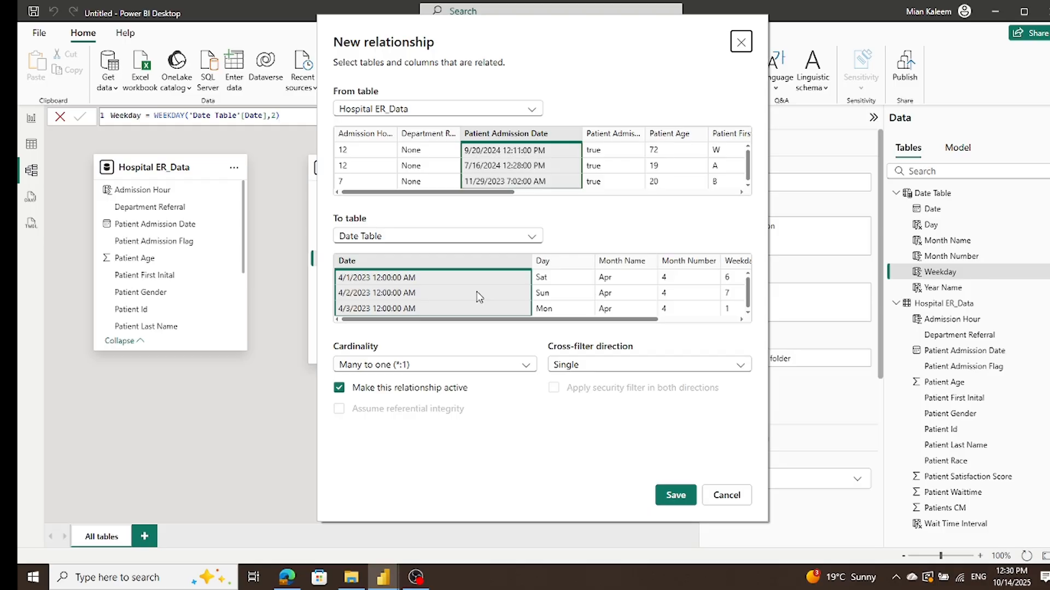
{"action": "left_click", "coordinate": [726, 494]}
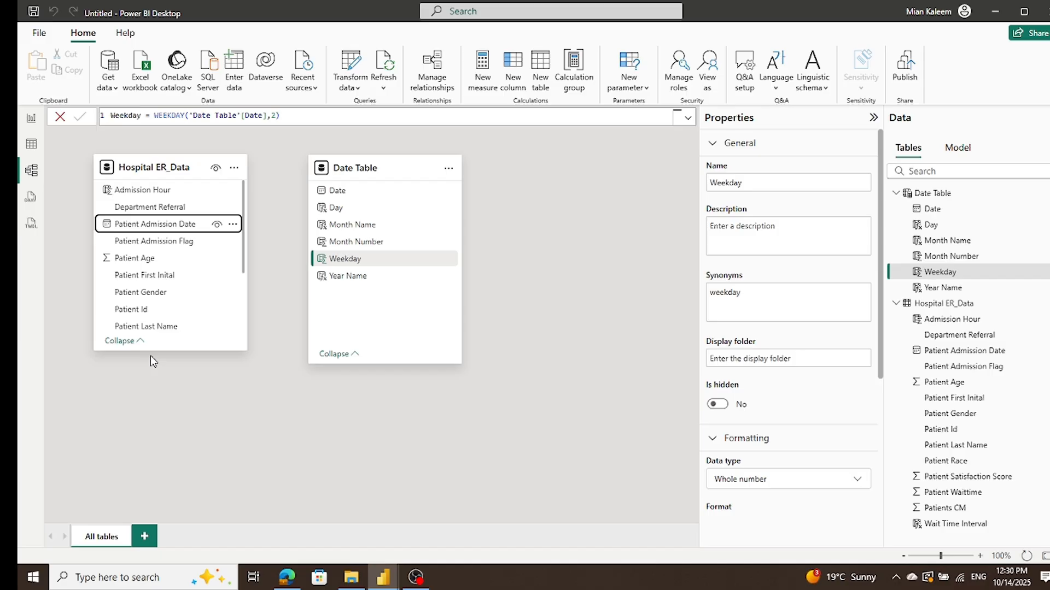
Step: In Table view, add a new calculated column to the Date Table and name it DateOnly in its formula
{"action": "left_click", "coordinate": [31, 143]}
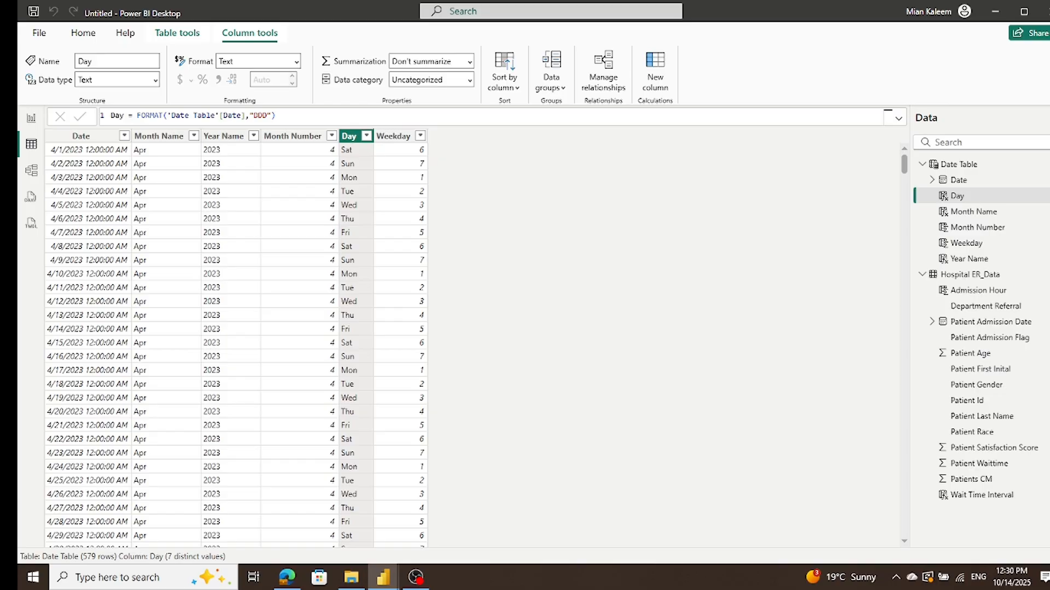
{"action": "left_click", "coordinate": [95, 139]}
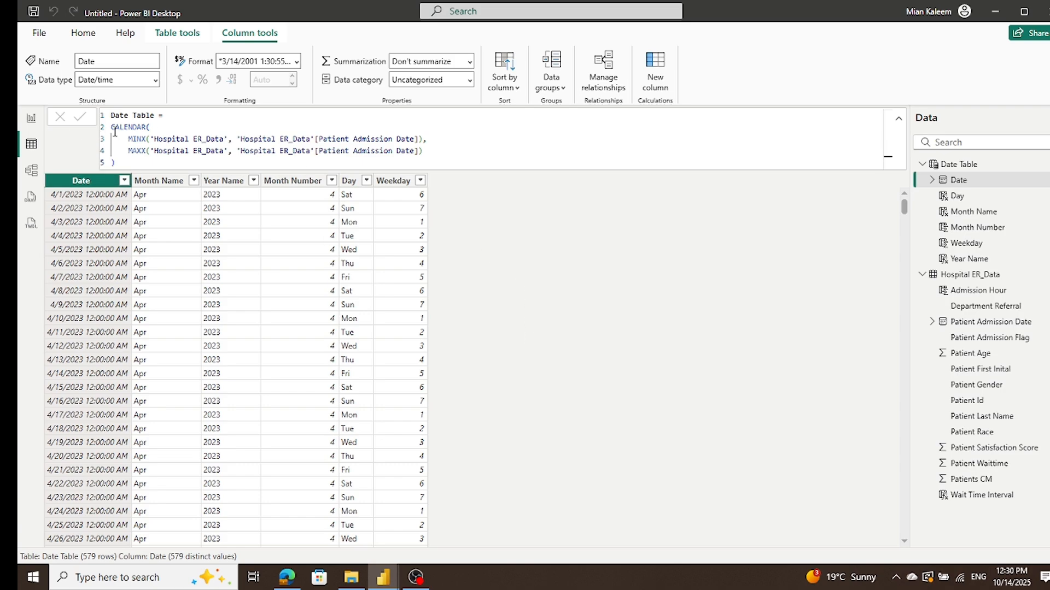
{"action": "left_click", "coordinate": [654, 74]}
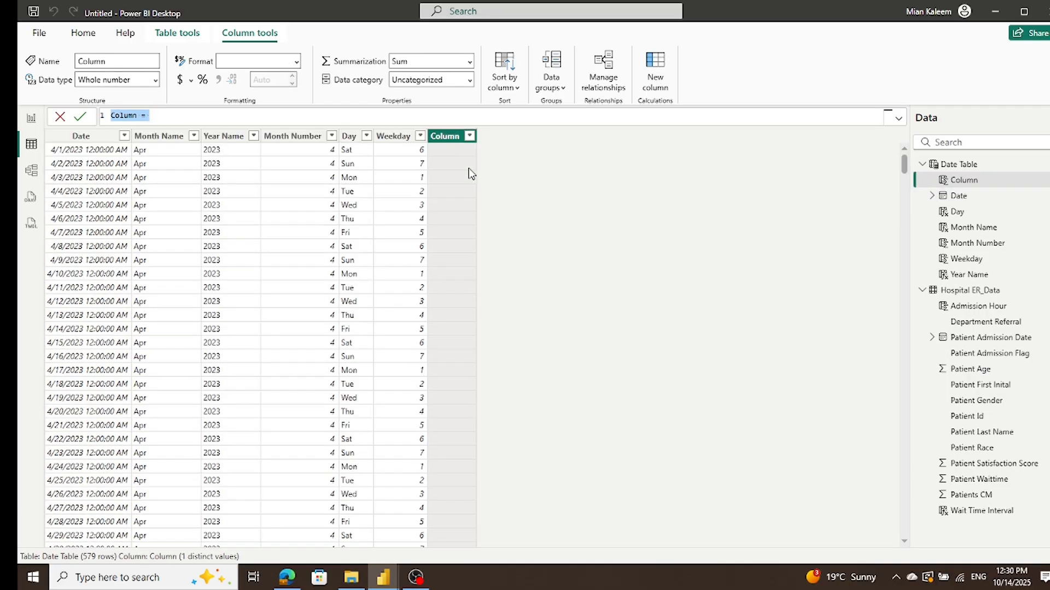
{"action": "double_click", "coordinate": [131, 116]}
{"action": "type", "text": "Dates"}
{"action": "key", "text": "BackSpace"}
{"action": "type", "text": "Only"}
{"action": "left_click", "coordinate": [206, 115]}
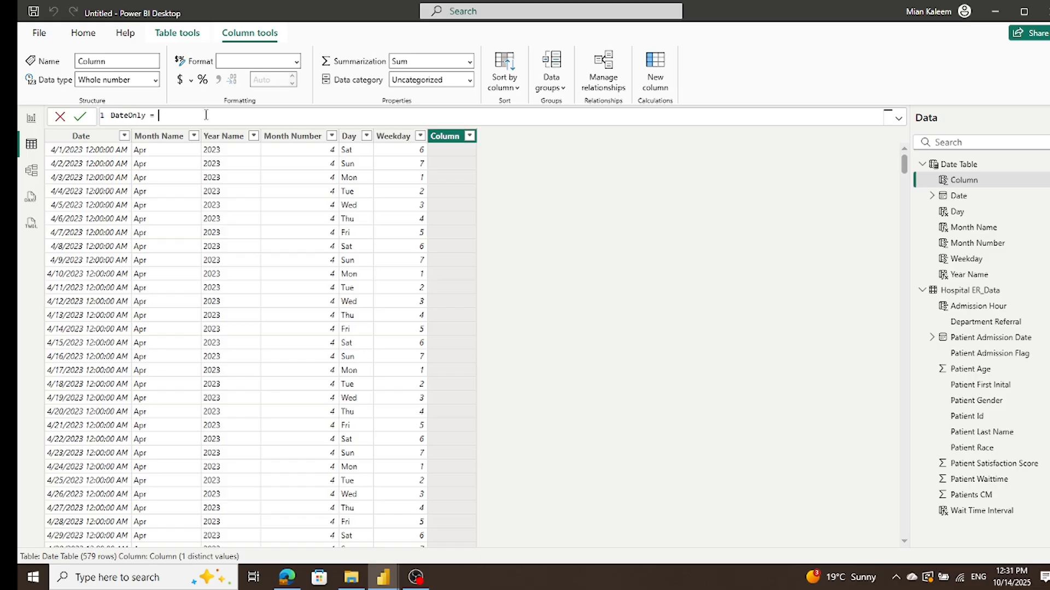
Step: Try to define the DateOnly column with the formula date('Date Table'[Date])
{"action": "type", "text": "date"}
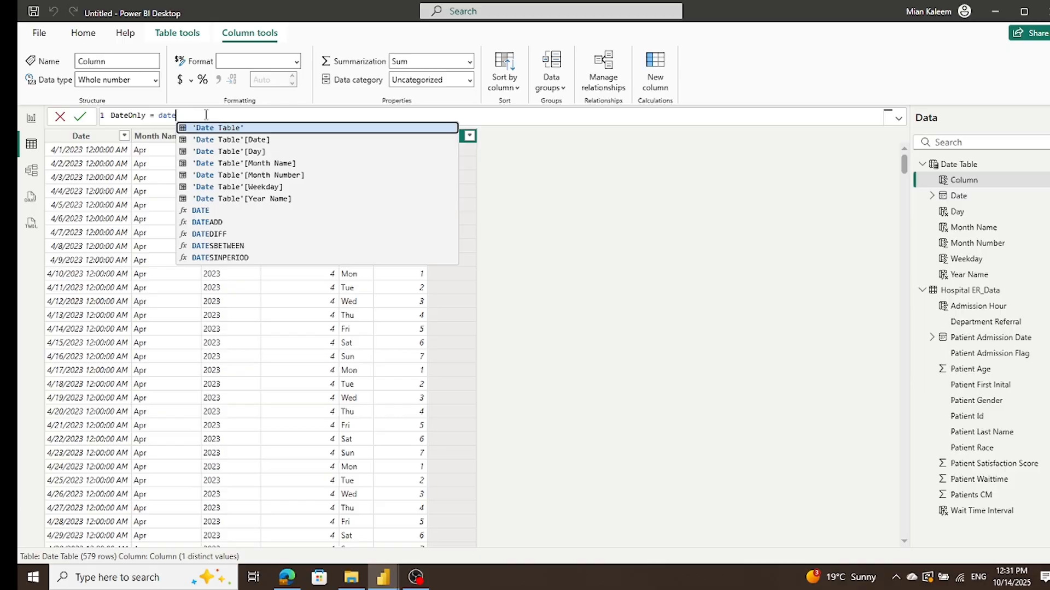
{"action": "type", "text": "("}
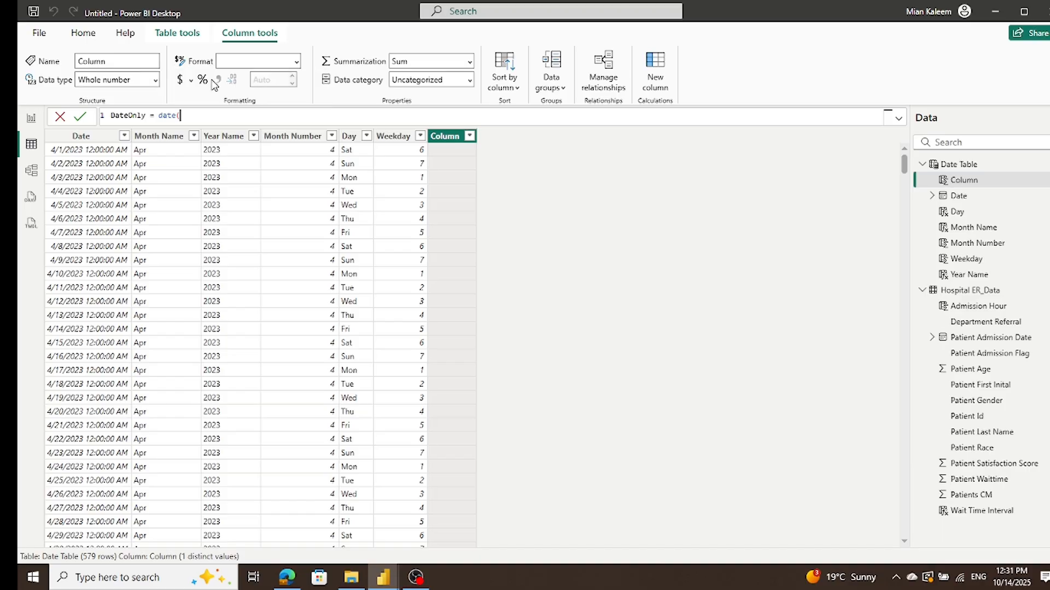
{"action": "left_click", "coordinate": [81, 139]}
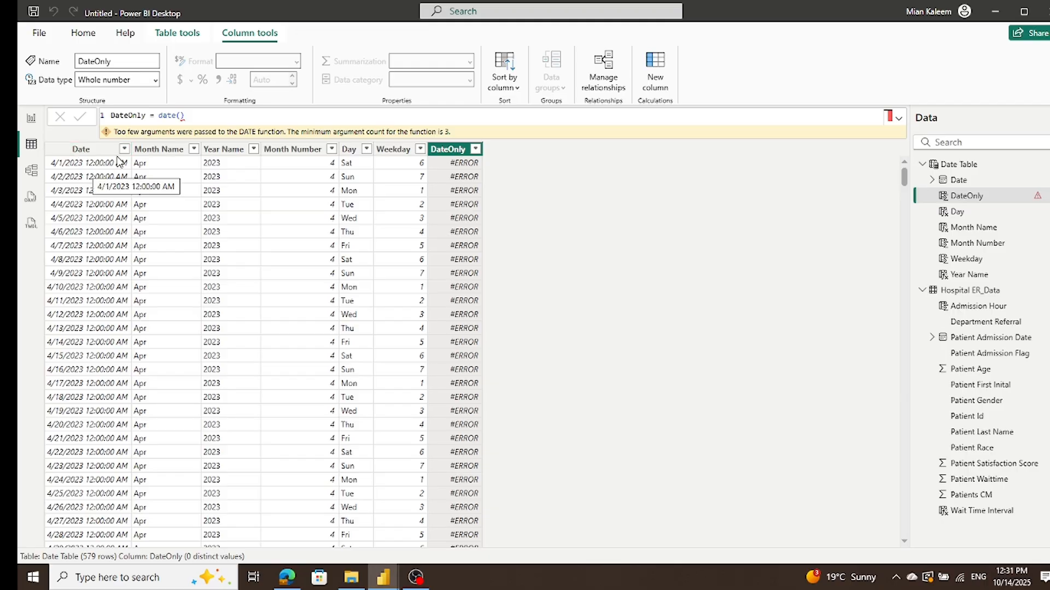
{"action": "left_click", "coordinate": [182, 116]}
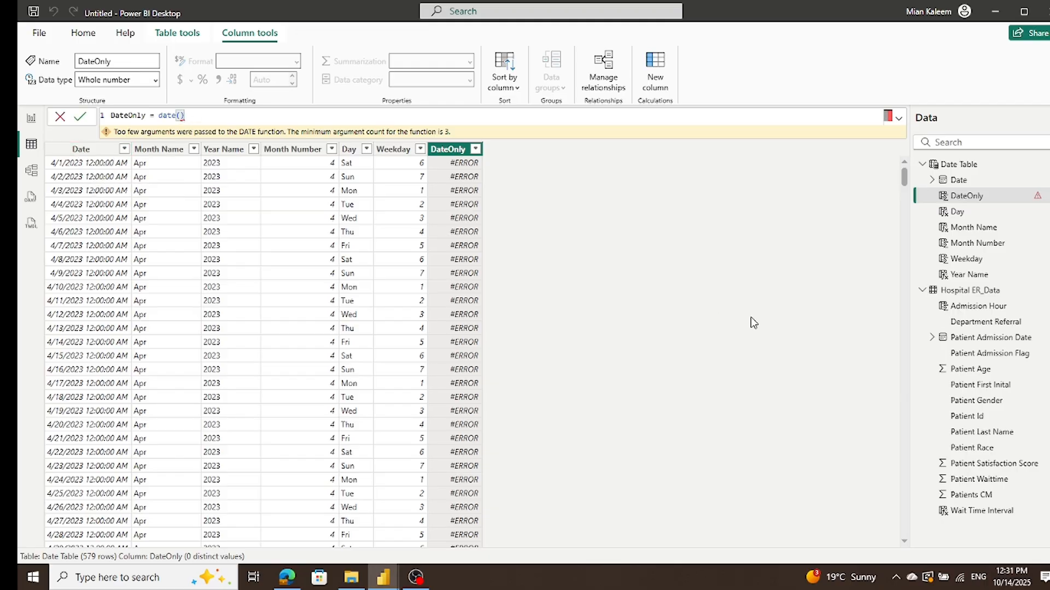
{"action": "type", "text": "date"}
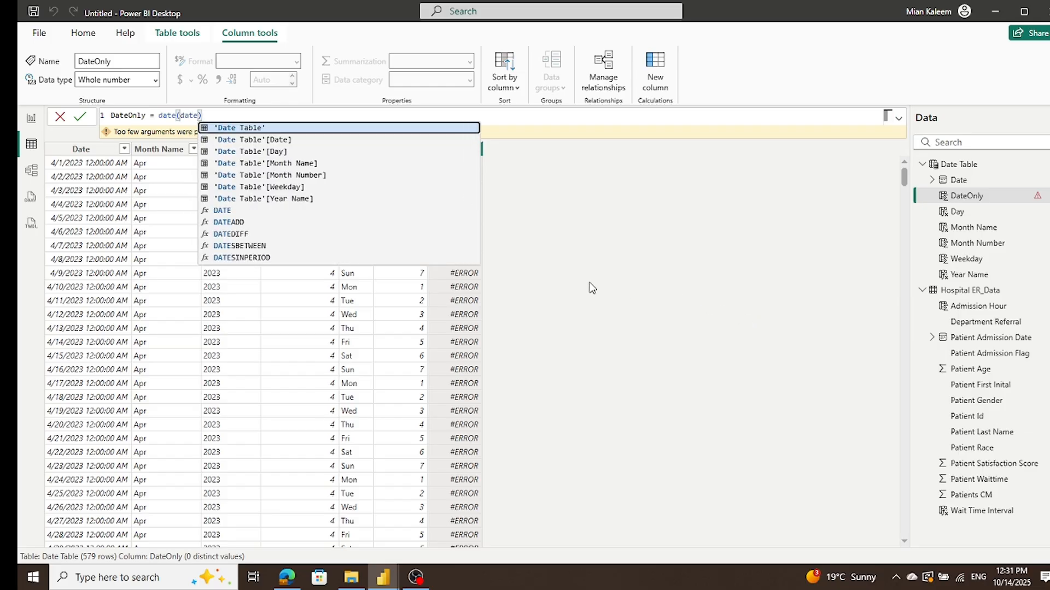
{"action": "left_click", "coordinate": [264, 140]}
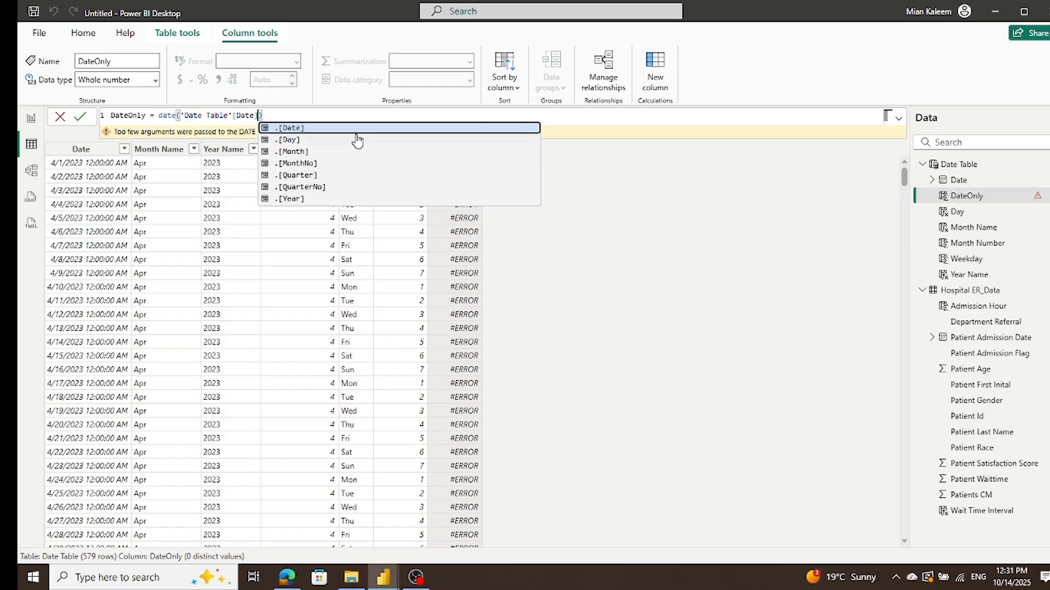
{"action": "left_click", "coordinate": [691, 314]}
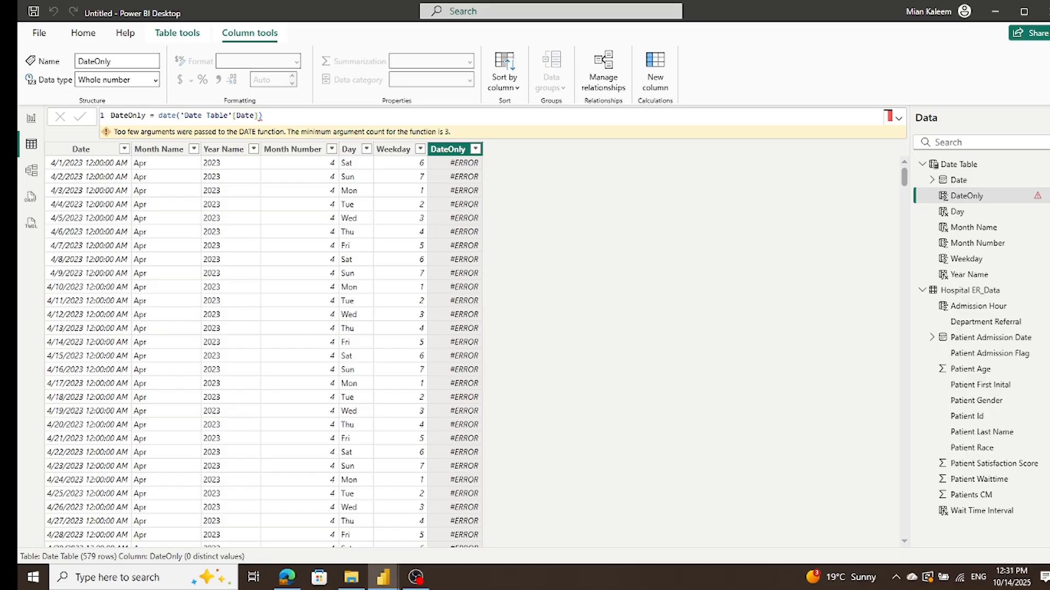
{"action": "key", "text": "alt+Tab"}
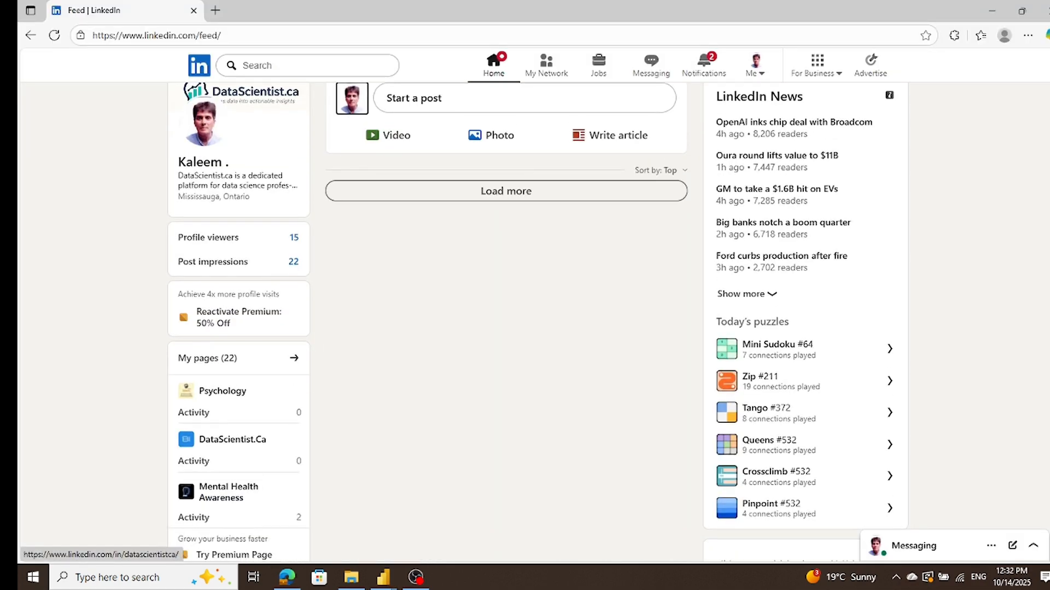
{"action": "left_click", "coordinate": [1044, 7]}
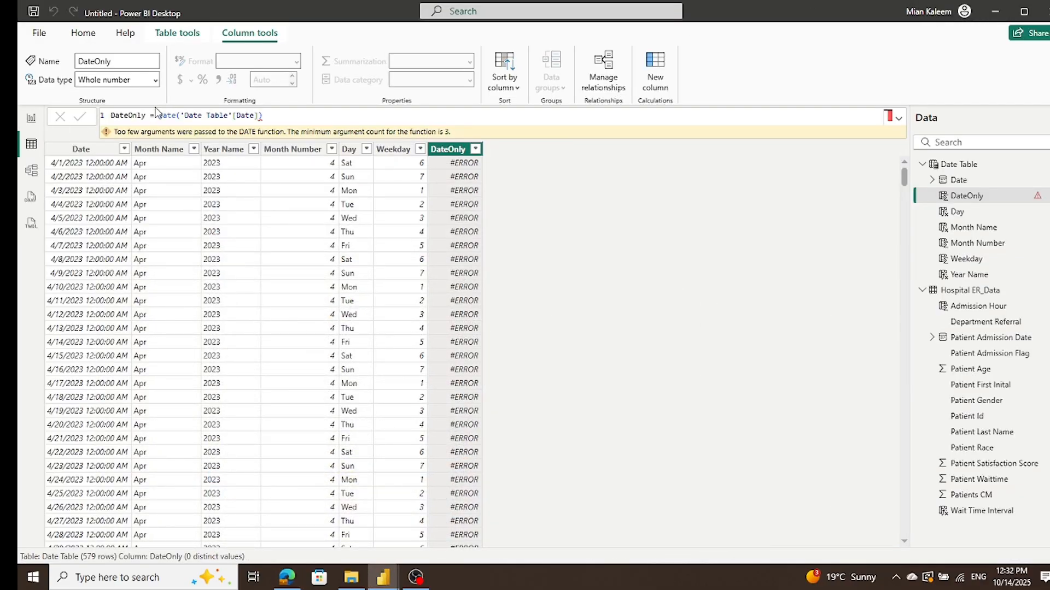
{"action": "left_click", "coordinate": [124, 149]}
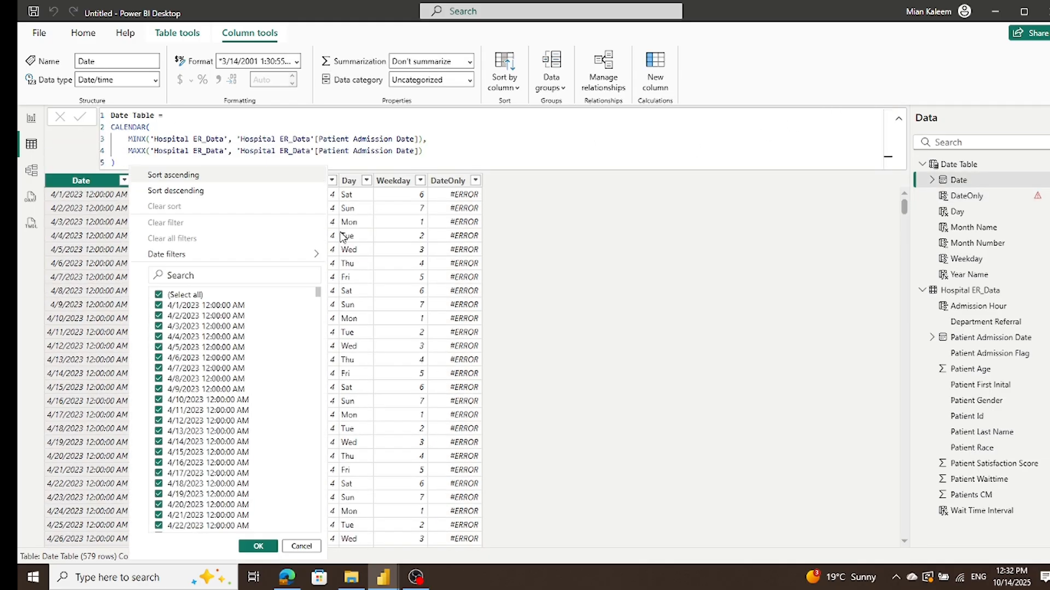
{"action": "left_click", "coordinate": [563, 336]}
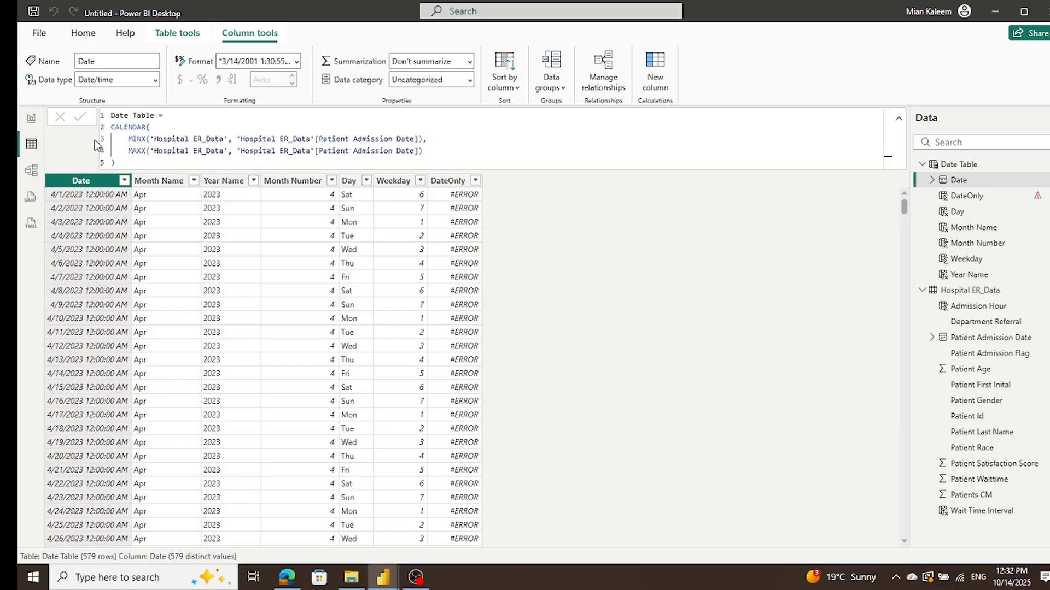
{"action": "left_click", "coordinate": [899, 119]}
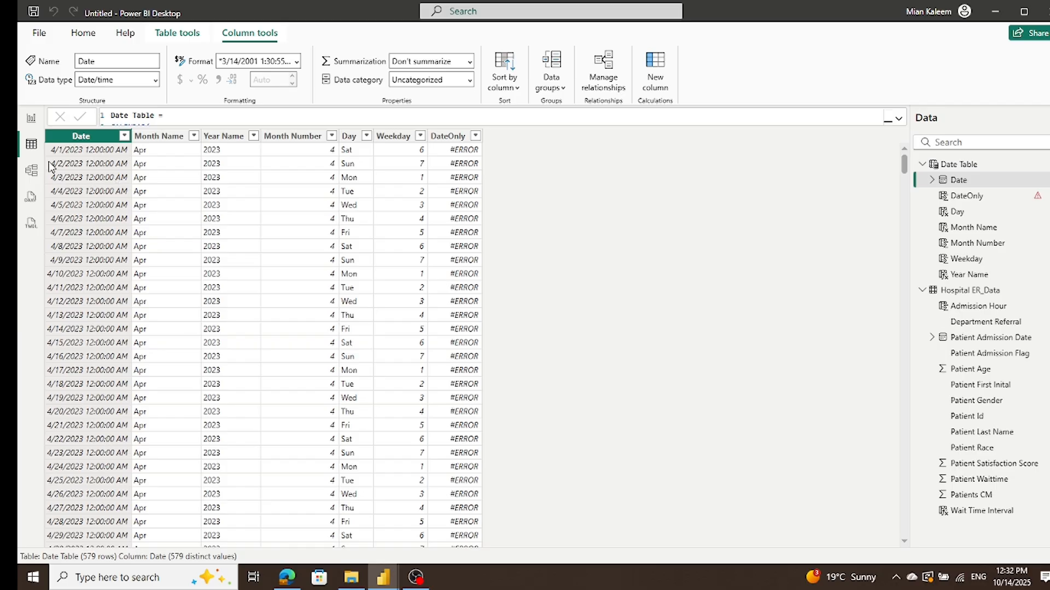
{"action": "left_click", "coordinate": [164, 136]}
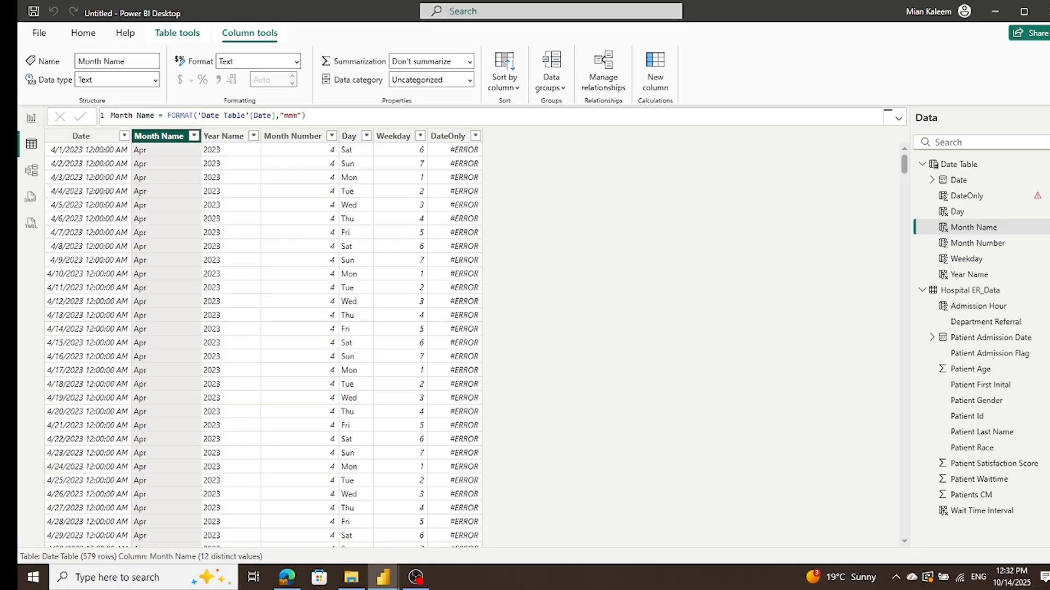
{"action": "key", "text": "alt+Tab"}
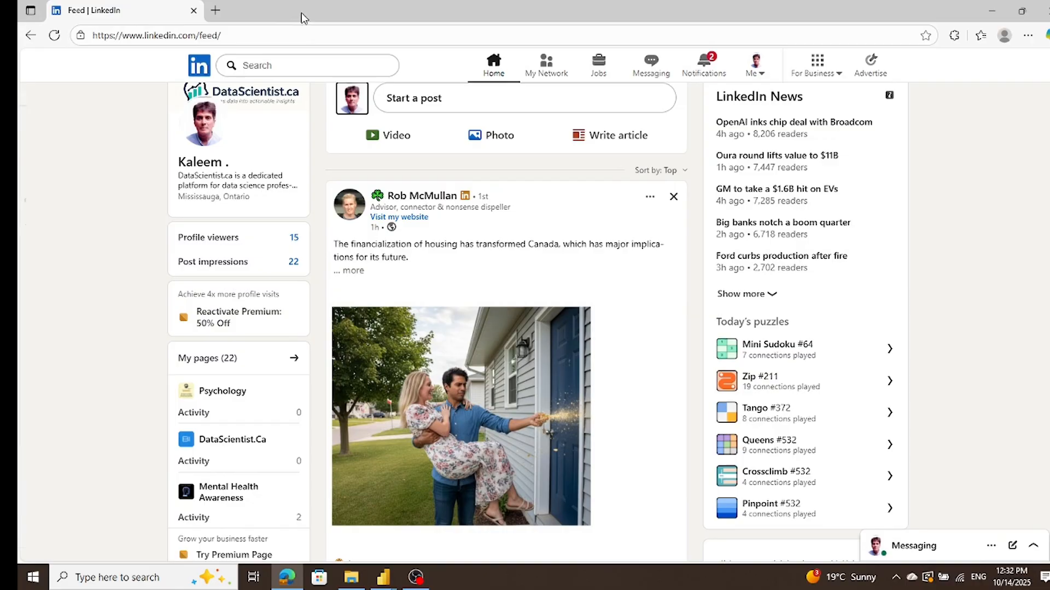
{"action": "key", "text": "alt+Tab"}
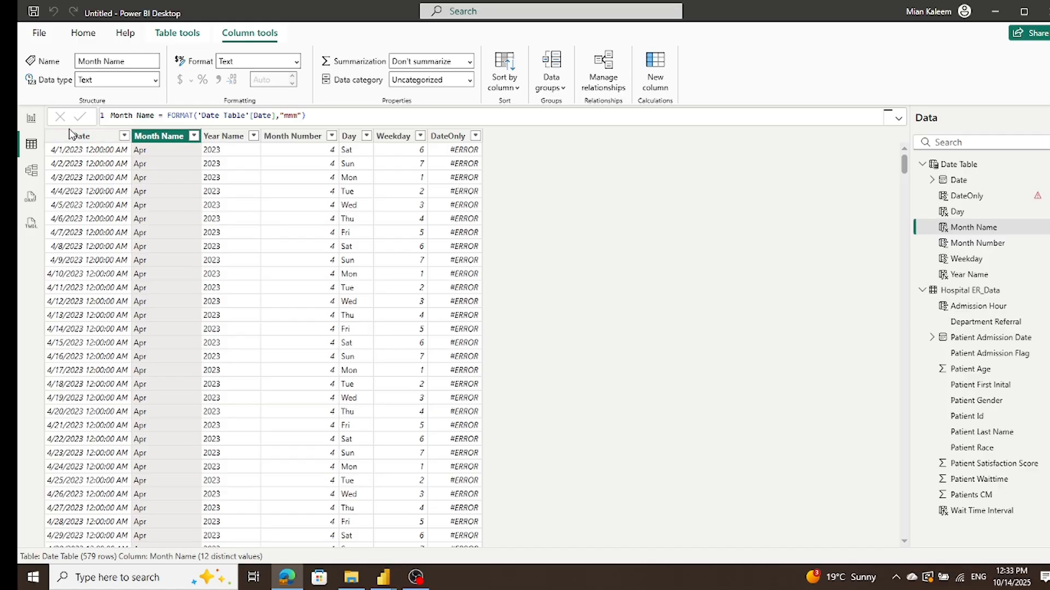
Step: Redefine the Date Table's DateOnly column with the formula Date Only = FORMAT('Date Table'[Date], "yyyy-MM-dd")
{"action": "left_click", "coordinate": [448, 136]}
{"action": "left_click", "coordinate": [289, 111]}
{"action": "key", "text": "ctrl+a"}
{"action": "type", "text": "Date Only = FORMAT(YourDateTimeColumn, \"yyyy-MM-dd\")"}
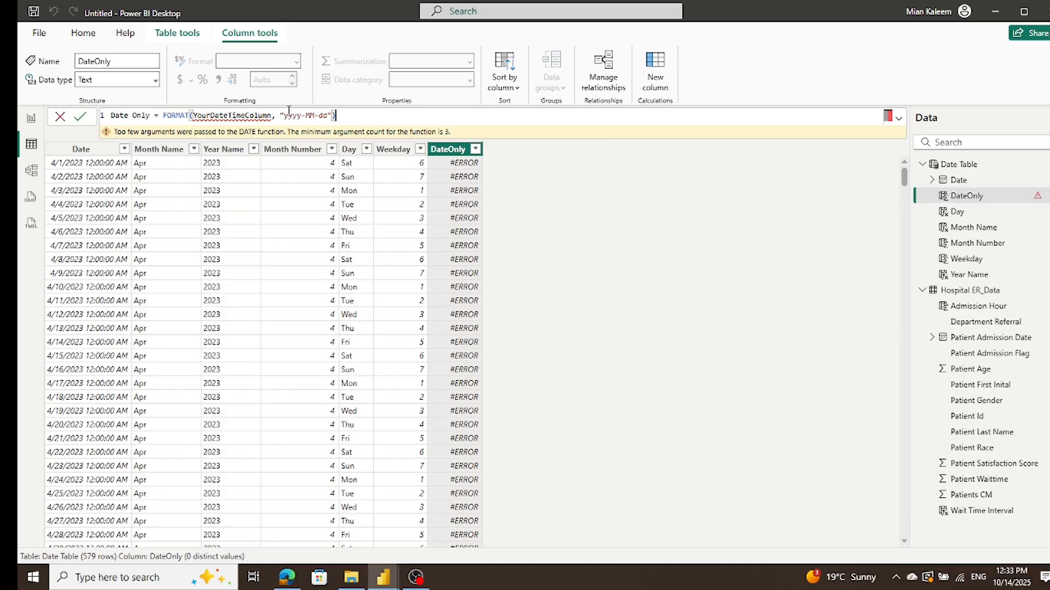
{"action": "left_click_drag", "start_coordinate": [192, 116], "coordinate": [273, 115]}
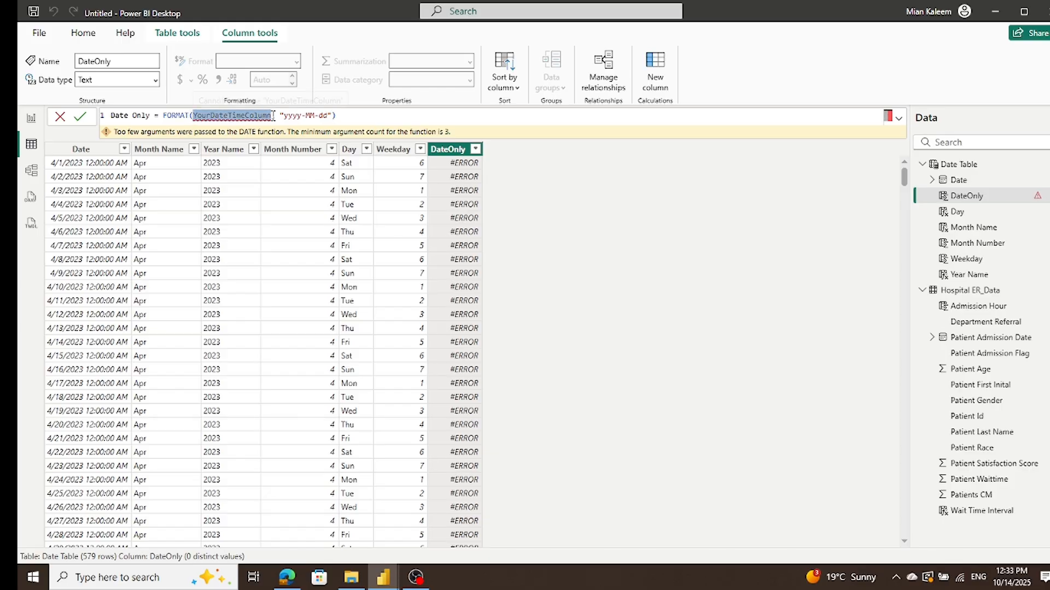
{"action": "key", "text": "BackSpace"}
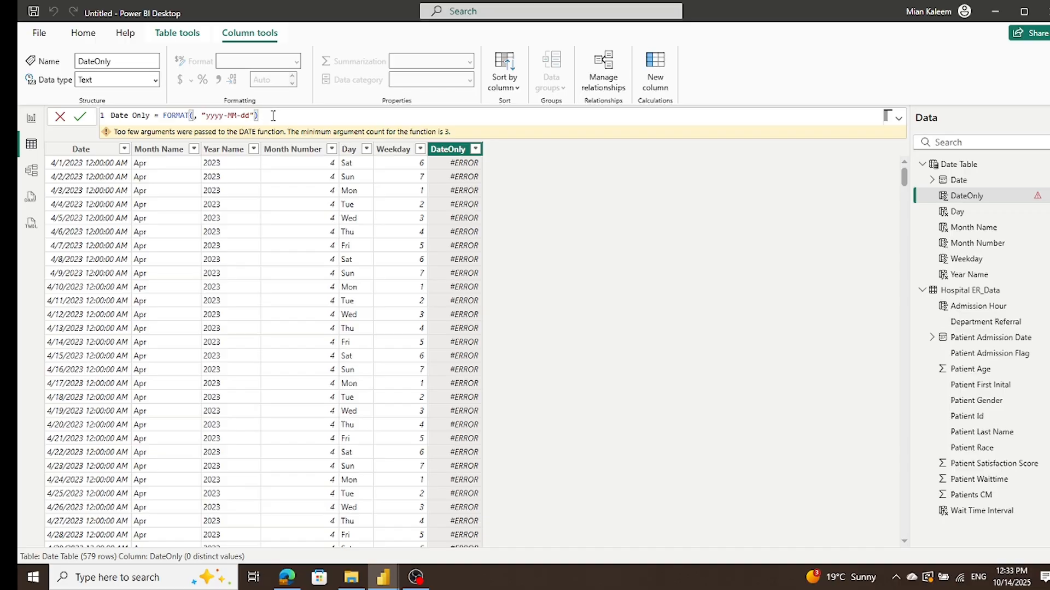
{"action": "type", "text": "d"}
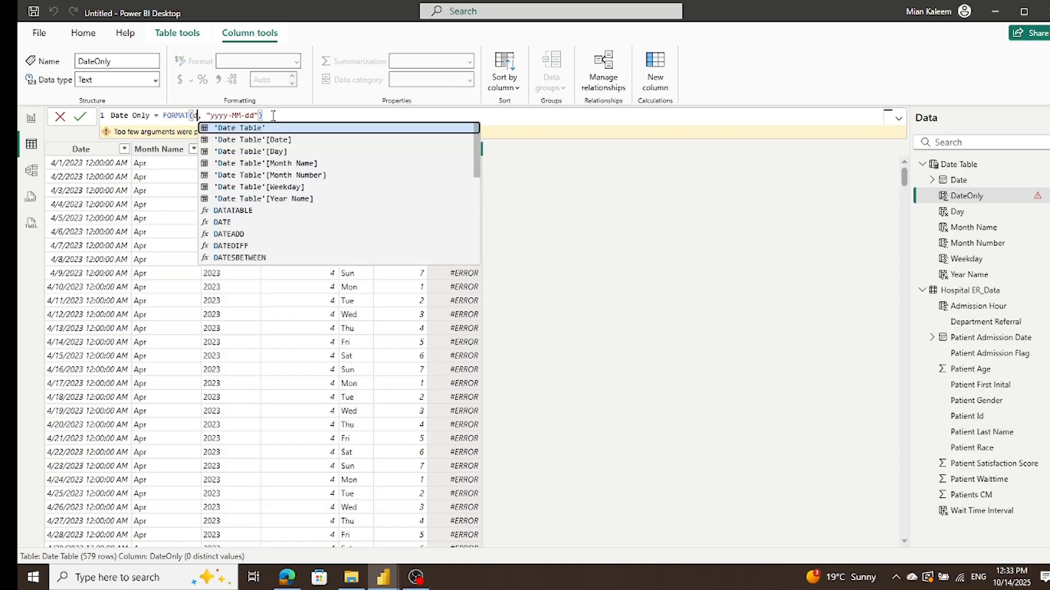
{"action": "left_click", "coordinate": [272, 140]}
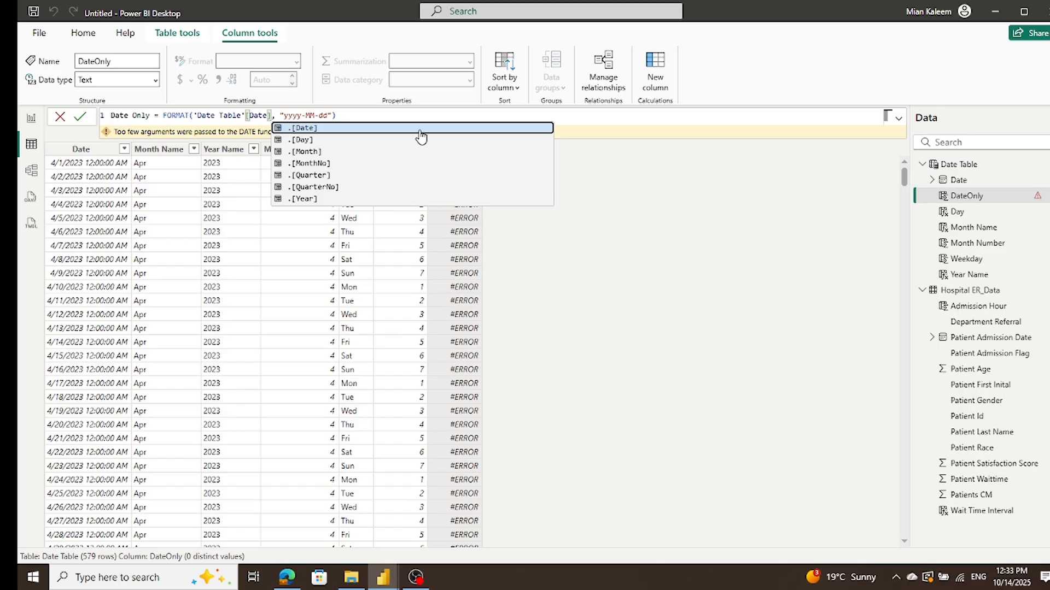
{"action": "key", "text": "Return"}
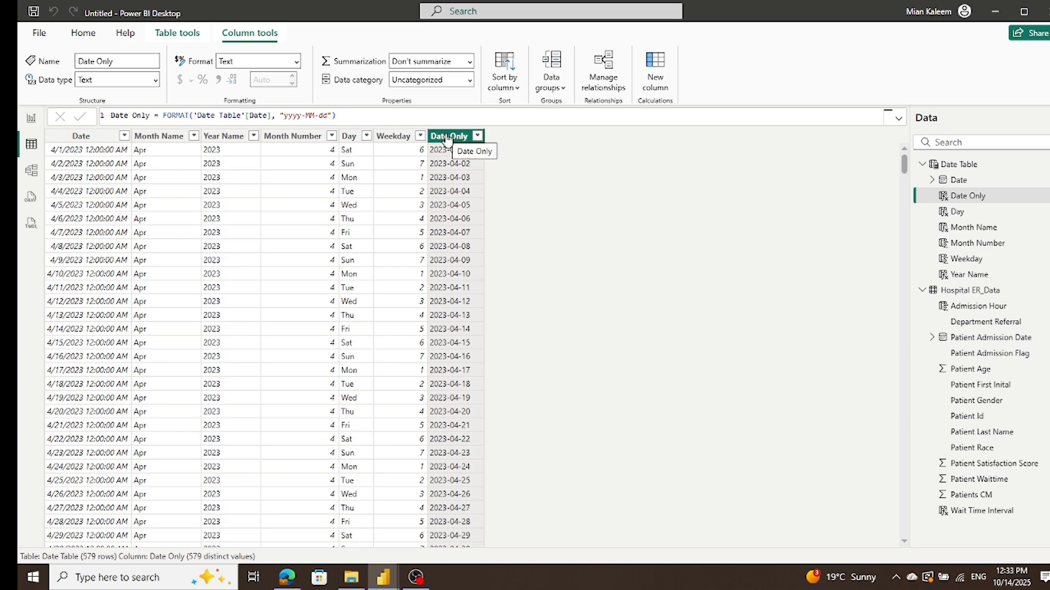
Step: Change the format string in the Date Only formula to "yyyy/MM/dd"
{"action": "left_click", "coordinate": [307, 115]}
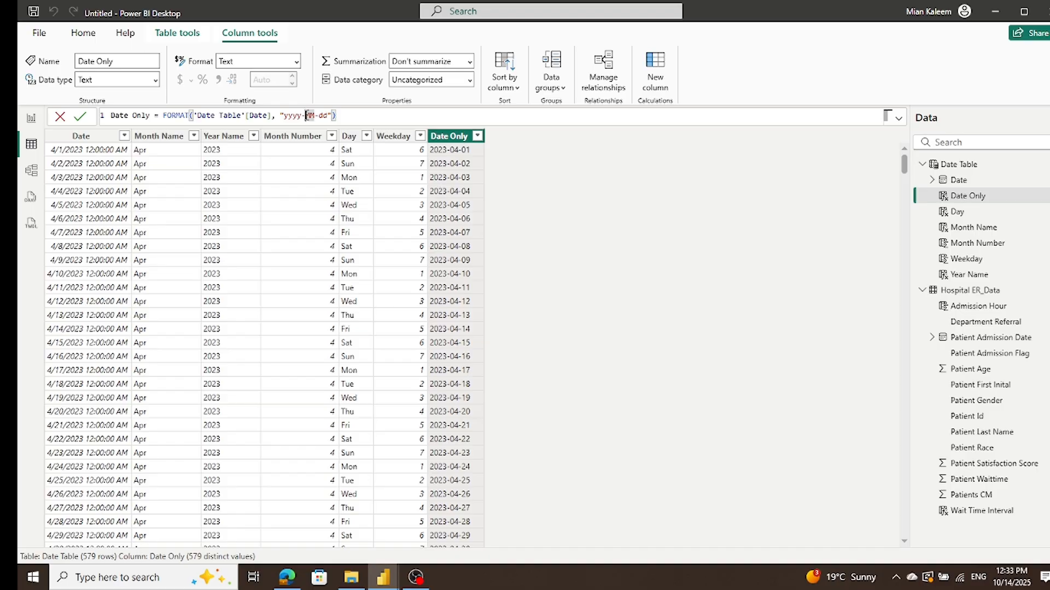
{"action": "left_click", "coordinate": [306, 115]}
{"action": "key", "text": "BackSpace"}
{"action": "type", "text": "/"}
{"action": "key", "text": "Right"}
{"action": "key", "text": "Right"}
{"action": "key", "text": "Right"}
{"action": "key", "text": "BackSpace"}
{"action": "type", "text": "/"}
{"action": "key", "text": "Return"}
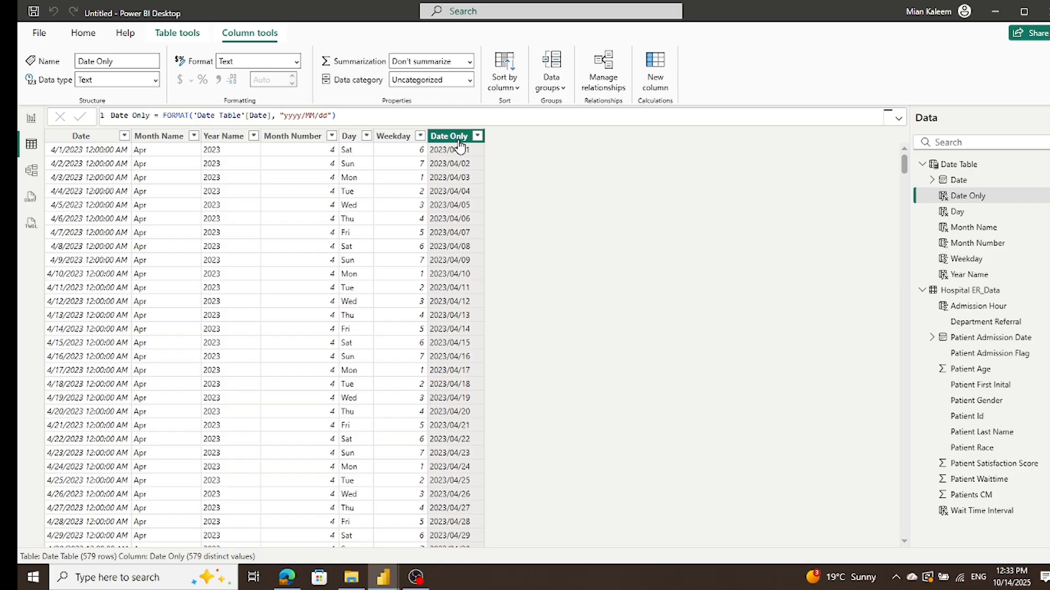
Step: Open the Hospital ER_Data query in Power Query Editor and duplicate the Patient Admission Date column
{"action": "left_click", "coordinate": [32, 119]}
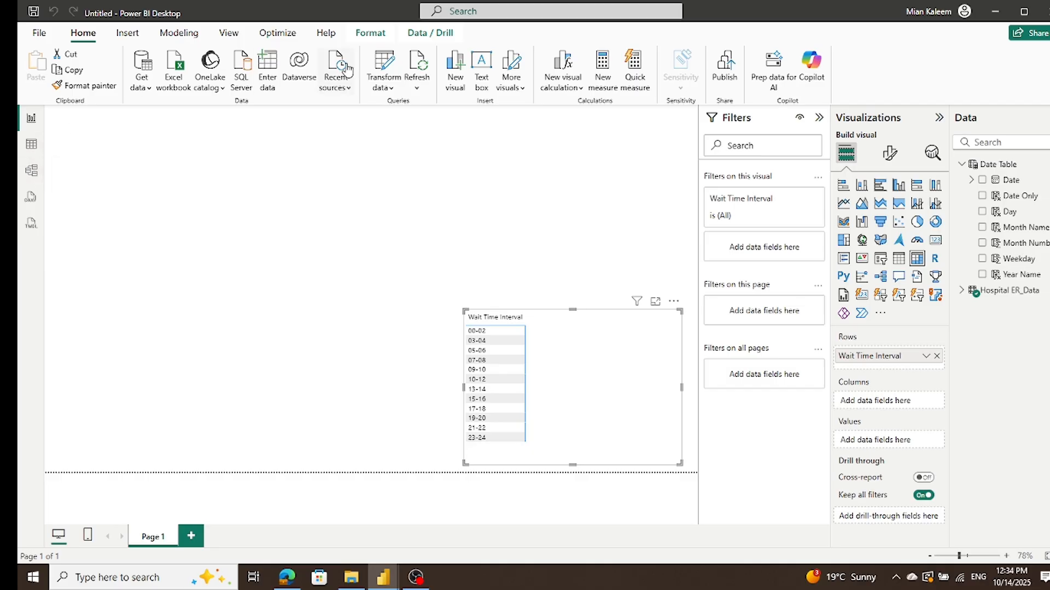
{"action": "left_click", "coordinate": [384, 65]}
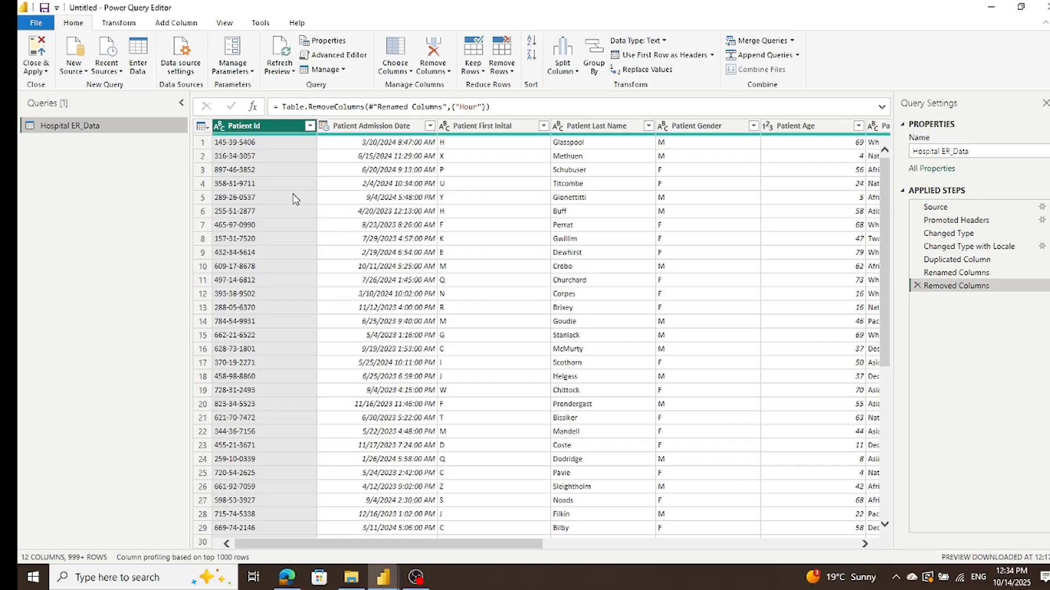
{"action": "left_click", "coordinate": [327, 125]}
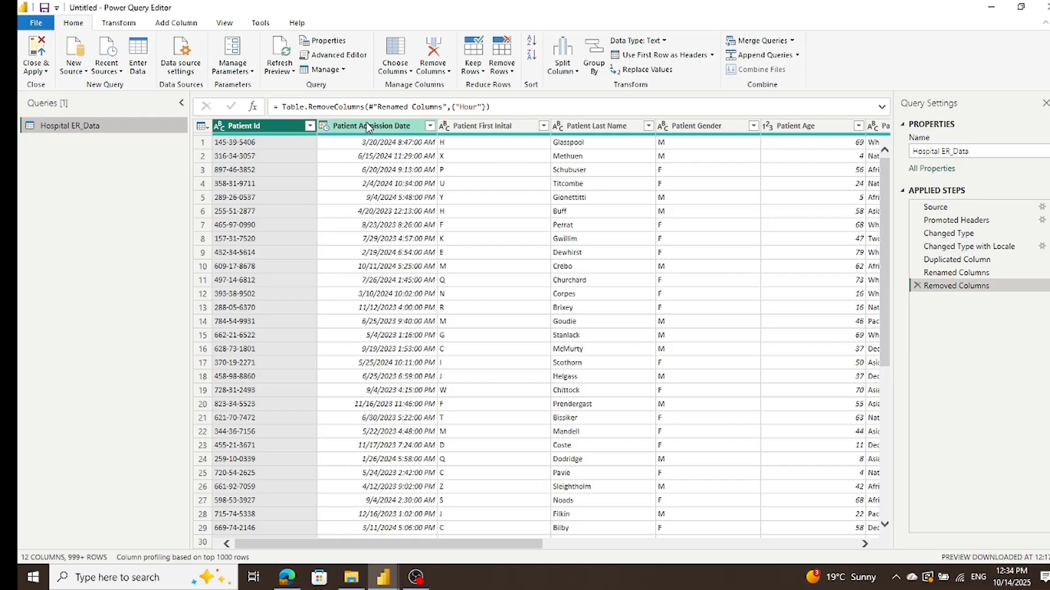
{"action": "right_click", "coordinate": [327, 125]}
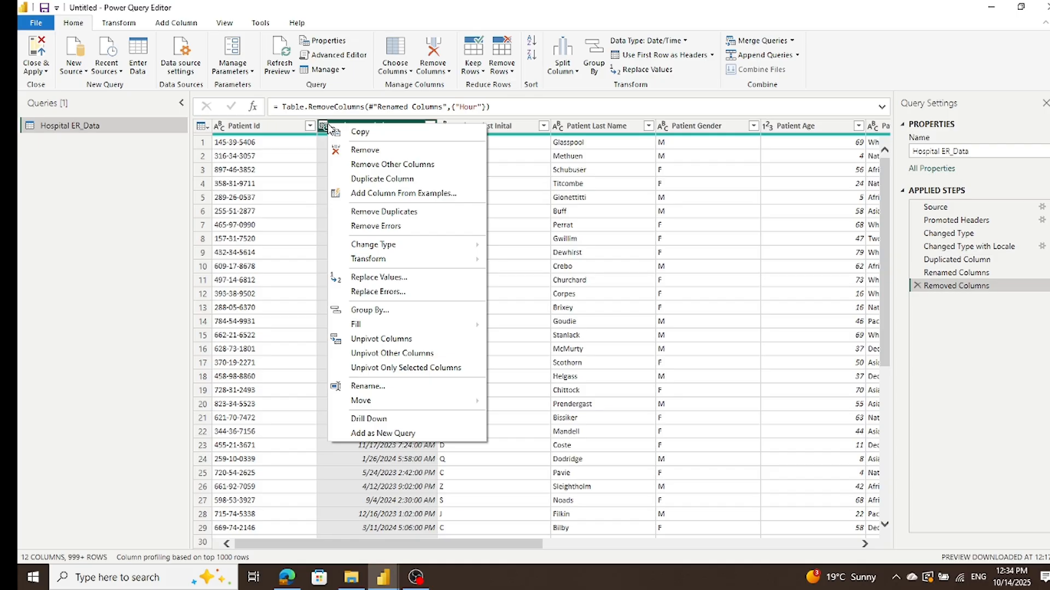
{"action": "left_click", "coordinate": [436, 547]}
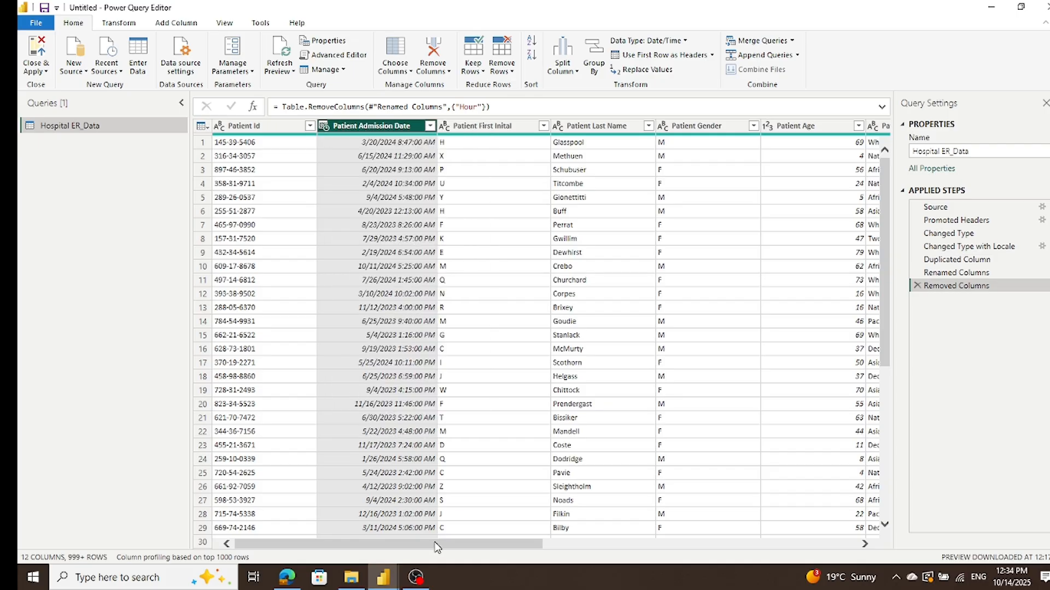
{"action": "left_click_drag", "start_coordinate": [436, 547], "coordinate": [908, 550]}
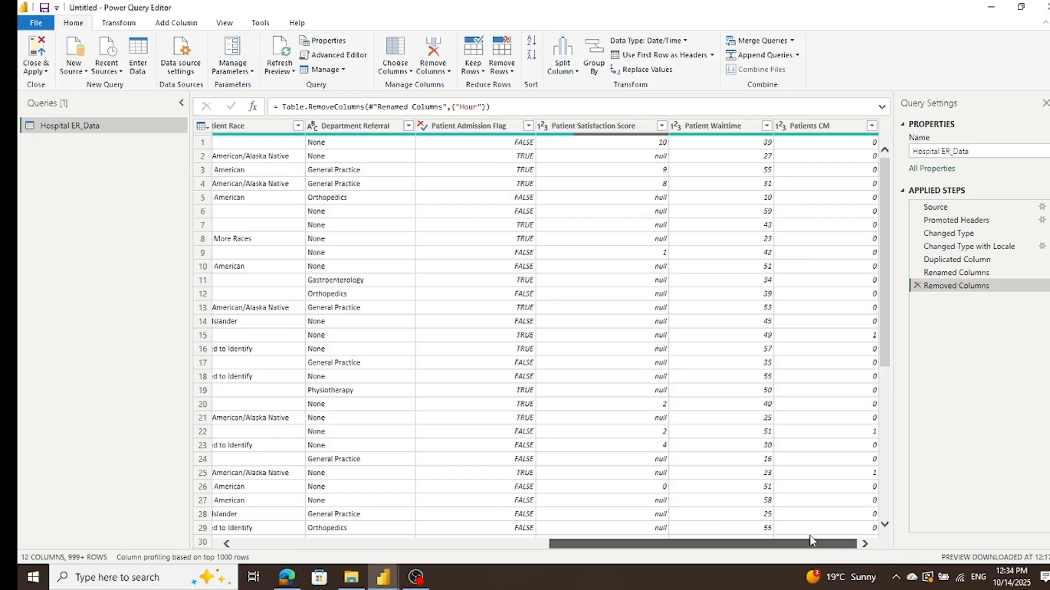
{"action": "left_click_drag", "start_coordinate": [842, 544], "coordinate": [398, 533]}
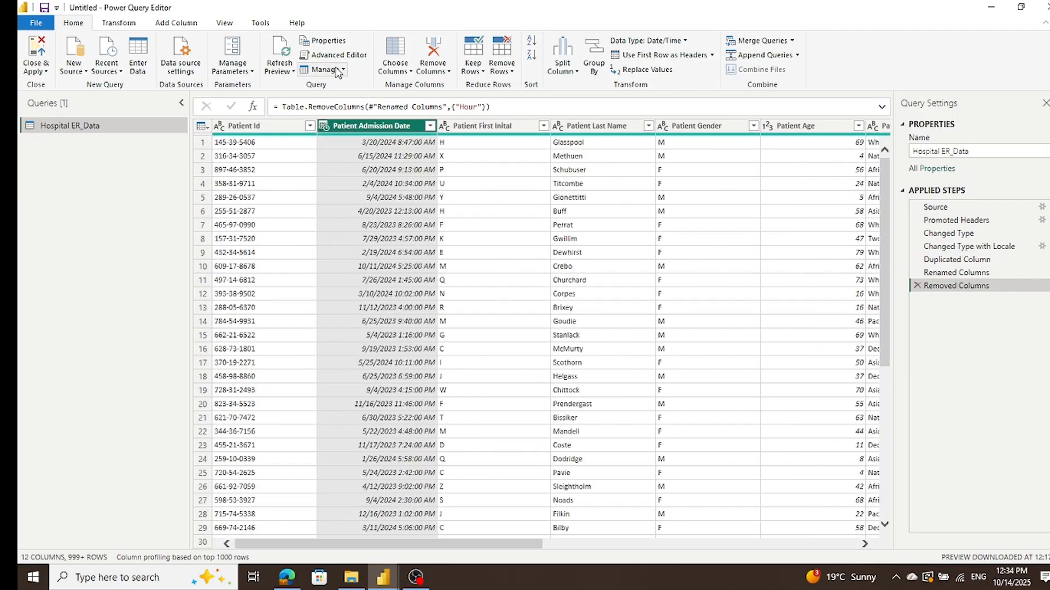
{"action": "right_click", "coordinate": [327, 130]}
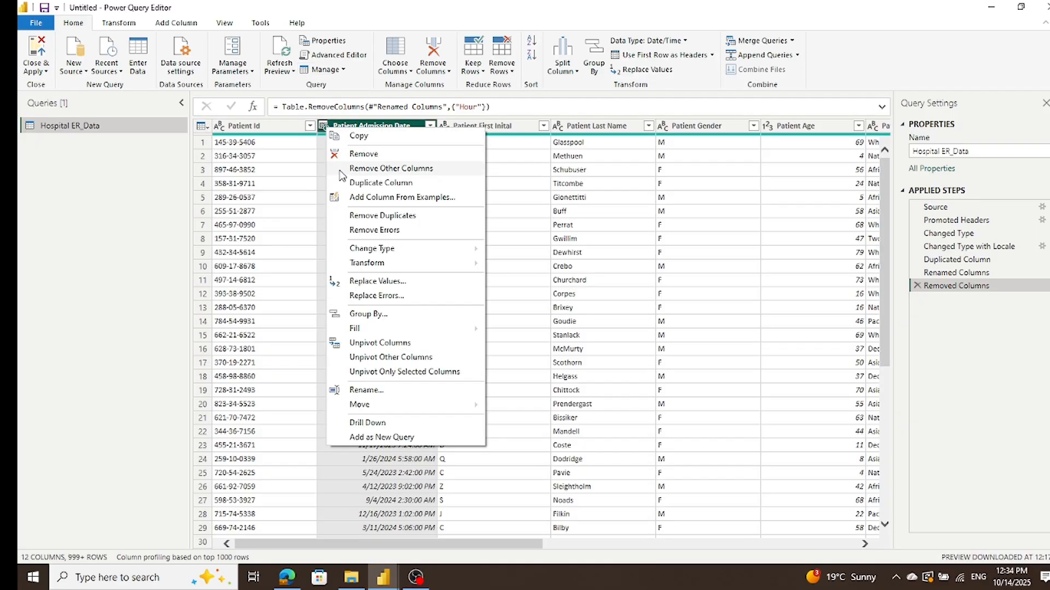
{"action": "left_click", "coordinate": [343, 191]}
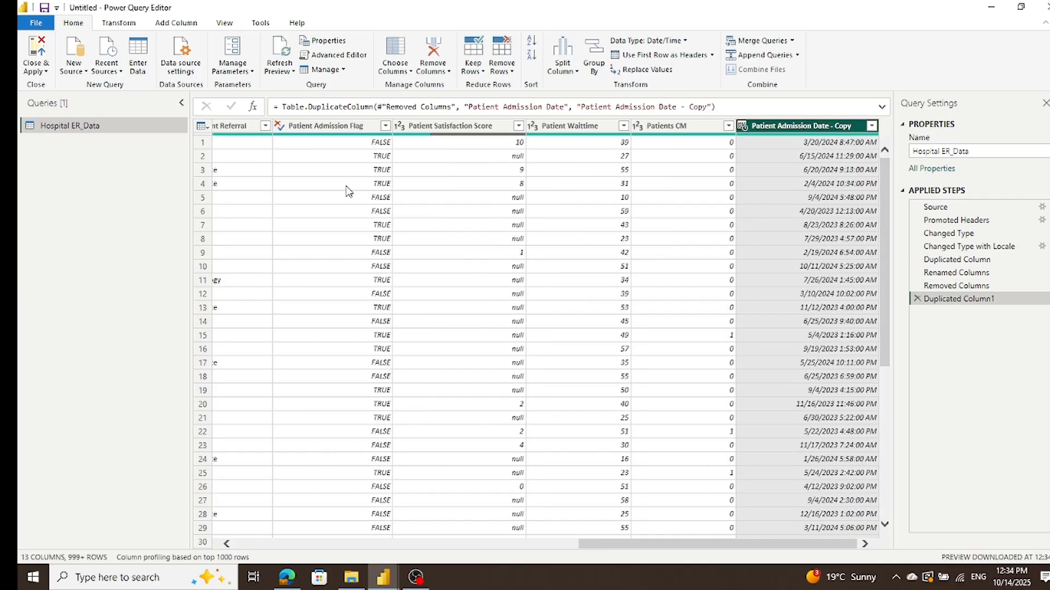
Step: Rename the duplicated Patient Admission Date - Copy column as Admission Date
{"action": "double_click", "coordinate": [836, 130]}
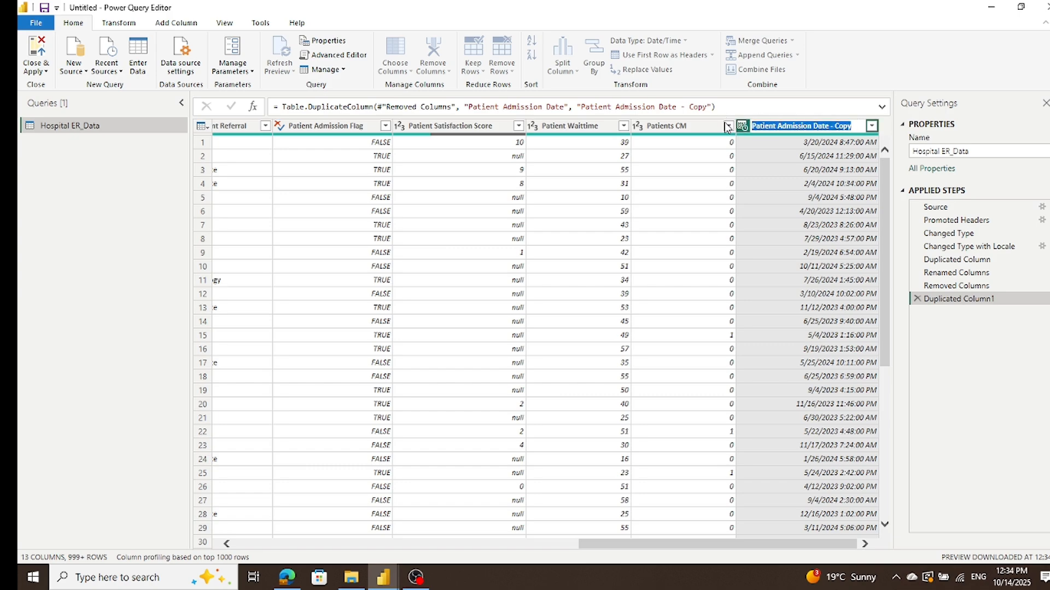
{"action": "type", "text": "A"}
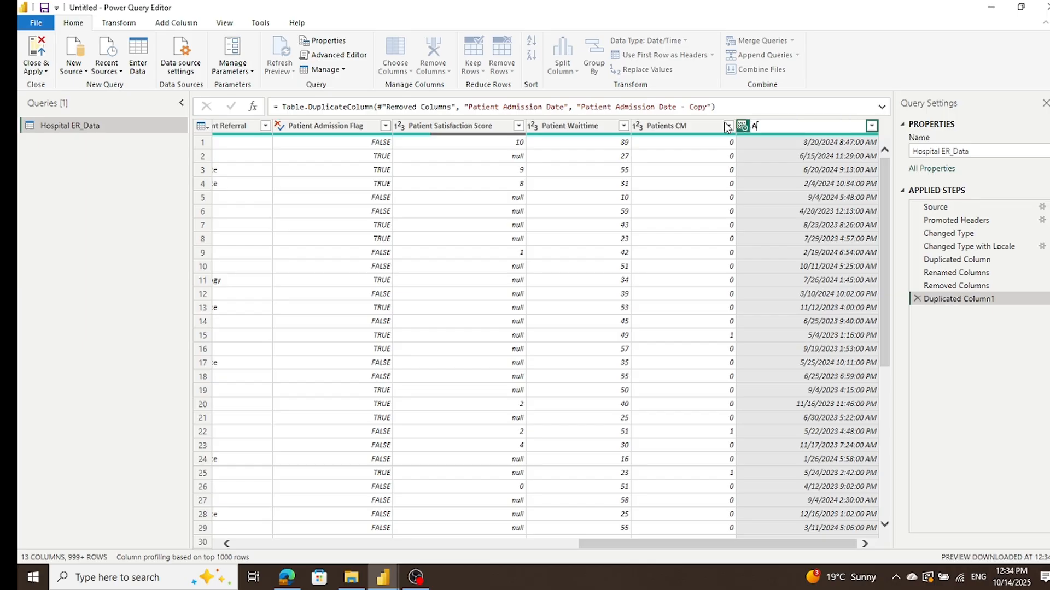
{"action": "type", "text": "dmission Date"}
{"action": "key", "text": "Return"}
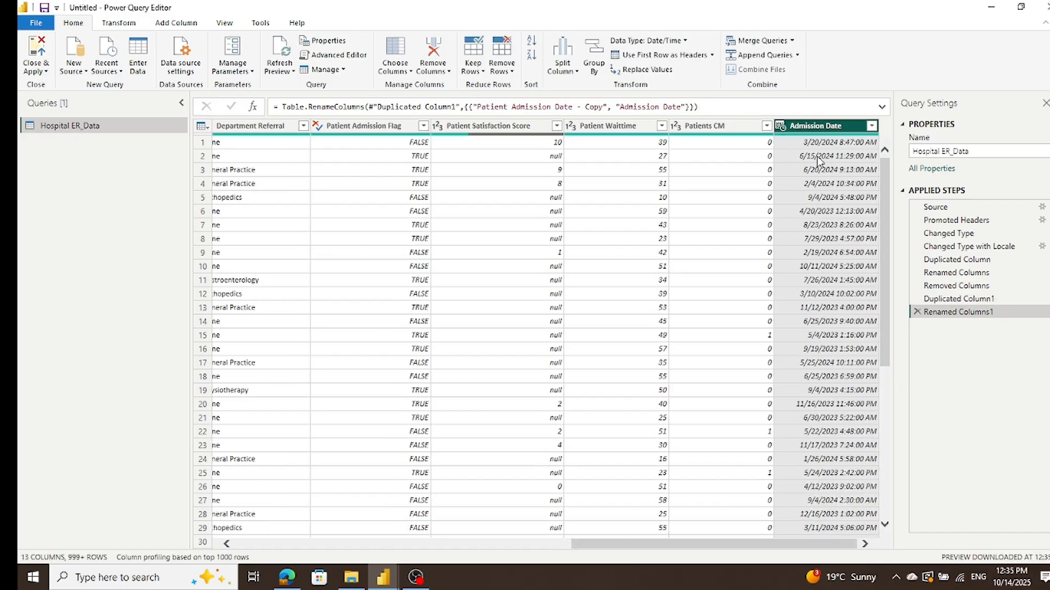
Step: Set the Admission Date column's data type to Date, then close Power Query Editor and apply the changes
{"action": "left_click", "coordinate": [782, 128]}
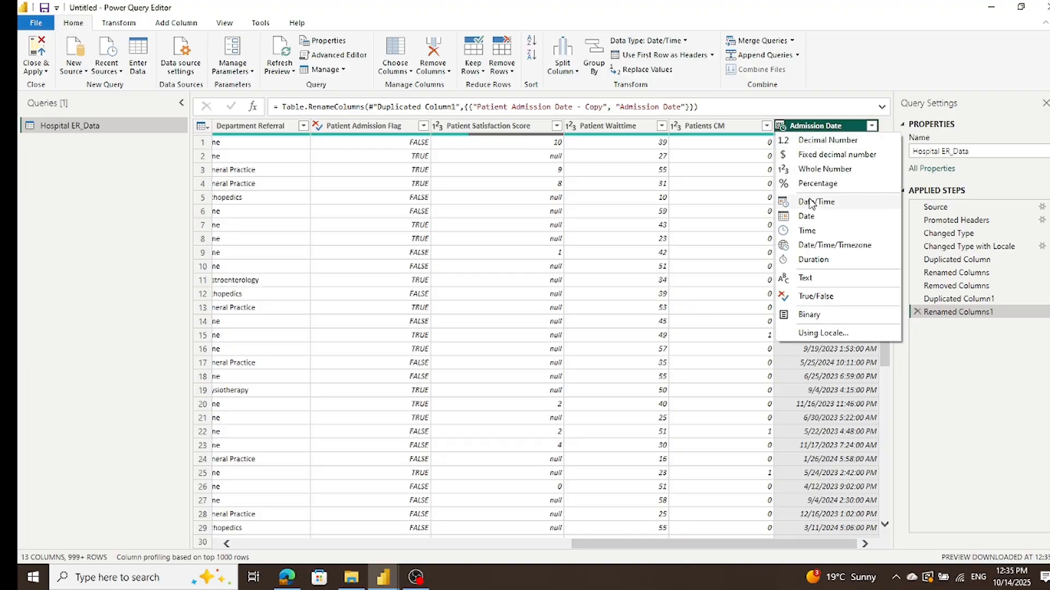
{"action": "left_click", "coordinate": [812, 218]}
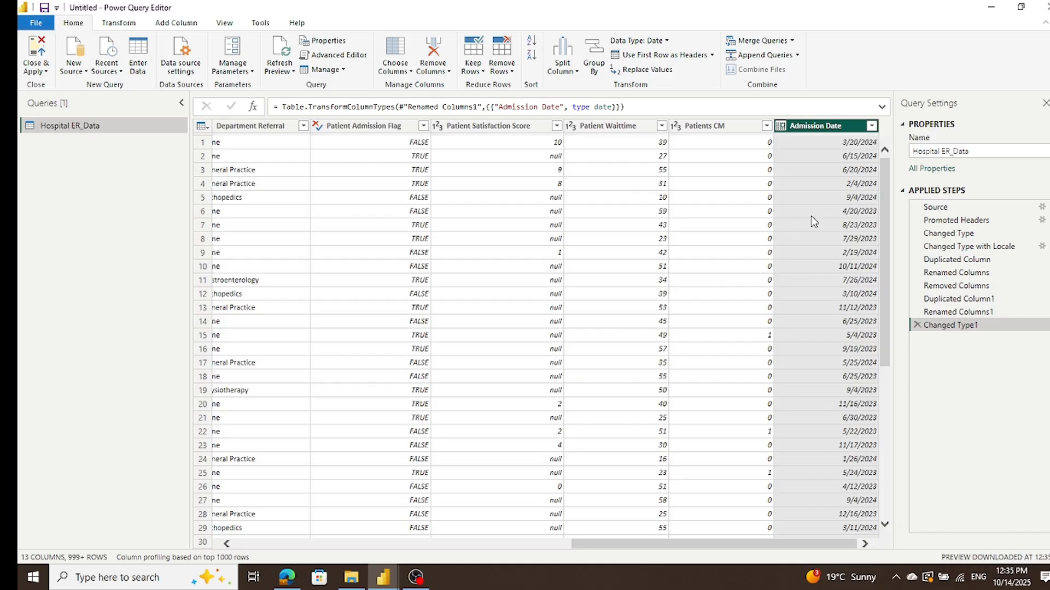
{"action": "left_click", "coordinate": [28, 74]}
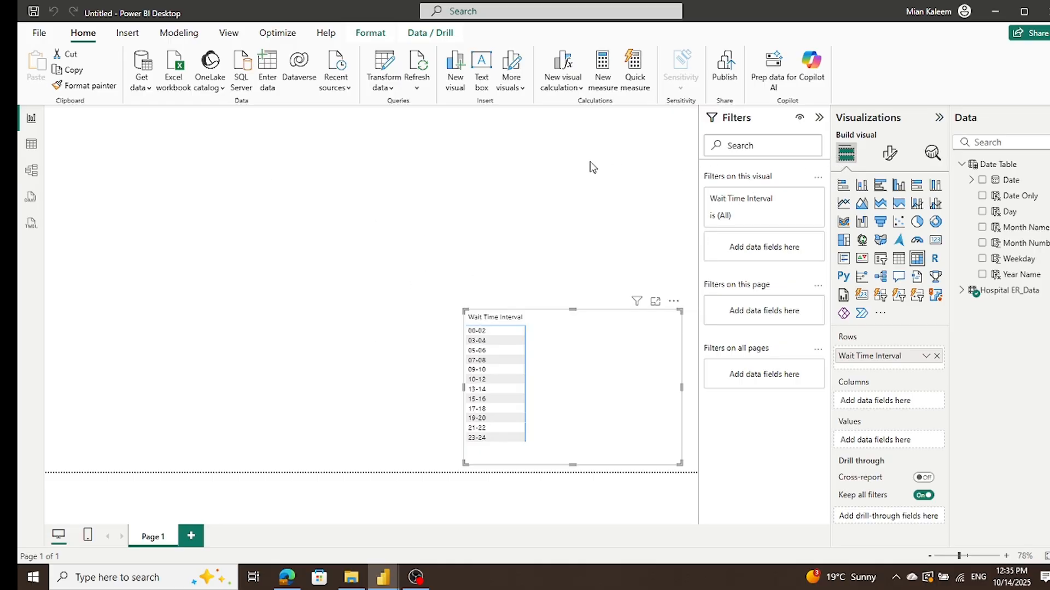
Step: In Model view, create an active many-to-one relationship from Hospital ER_Data's Admission Date to the Date Table's Date Only, with single cross-filter direction
{"action": "left_click", "coordinate": [33, 170]}
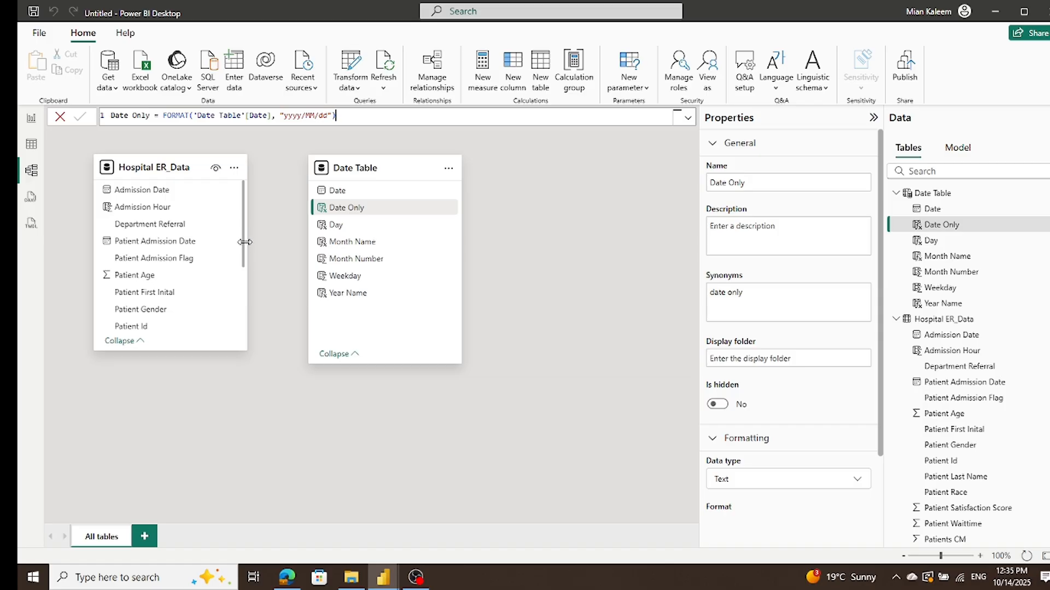
{"action": "left_click_drag", "start_coordinate": [242, 242], "coordinate": [238, 328]}
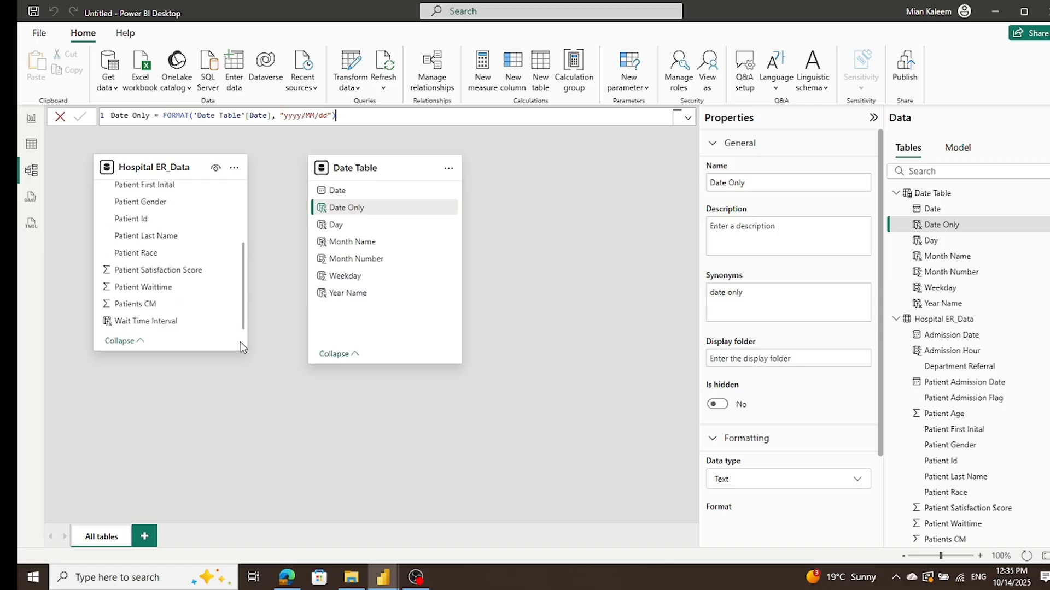
{"action": "scroll", "coordinate": [243, 344], "scroll_direction": "up", "scroll_amount": 5}
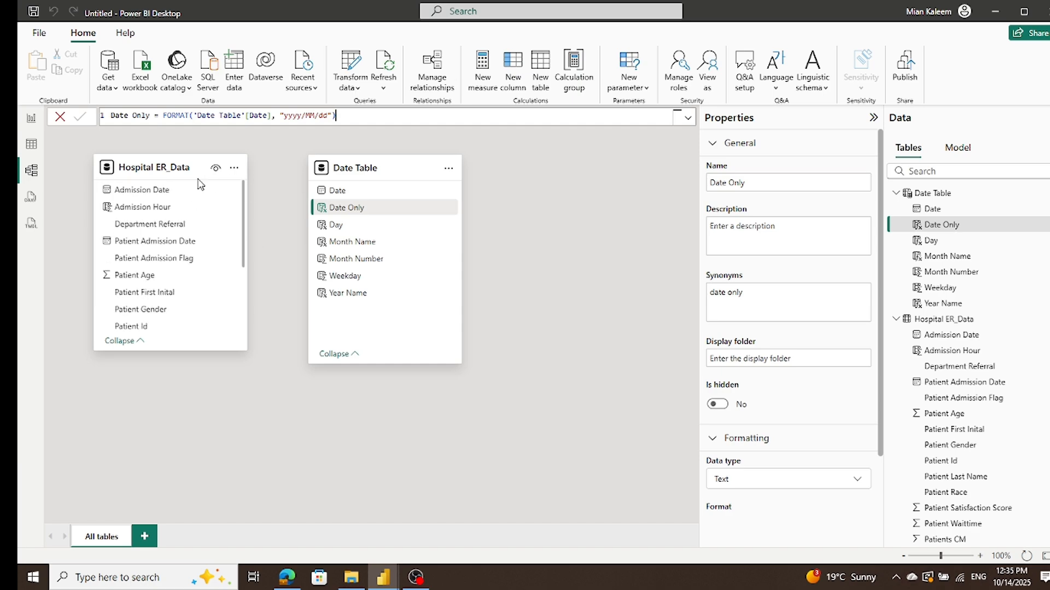
{"action": "left_click_drag", "start_coordinate": [143, 191], "coordinate": [350, 209]}
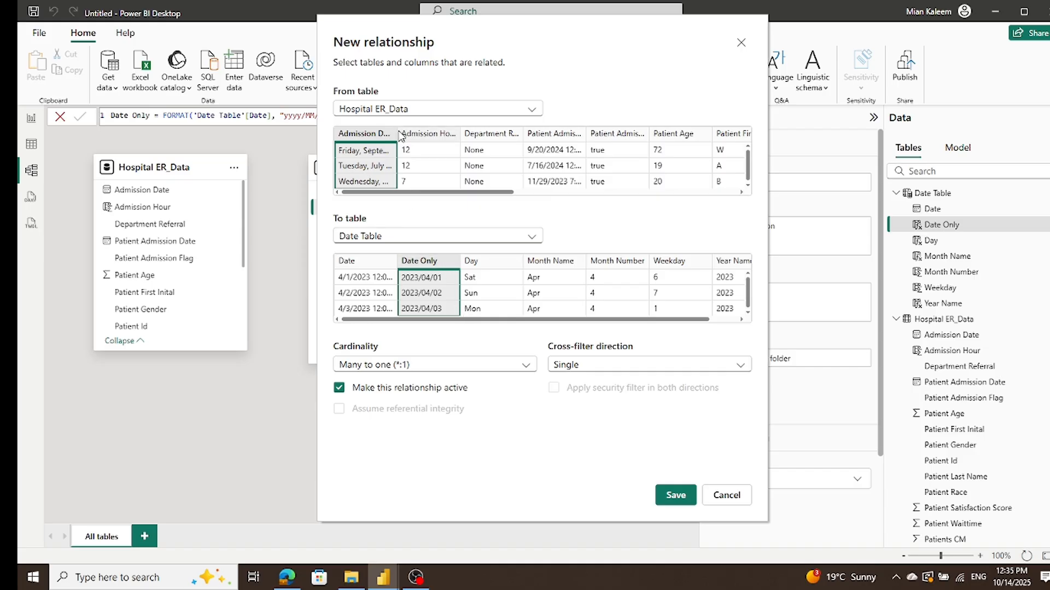
{"action": "left_click_drag", "start_coordinate": [397, 133], "coordinate": [487, 134]}
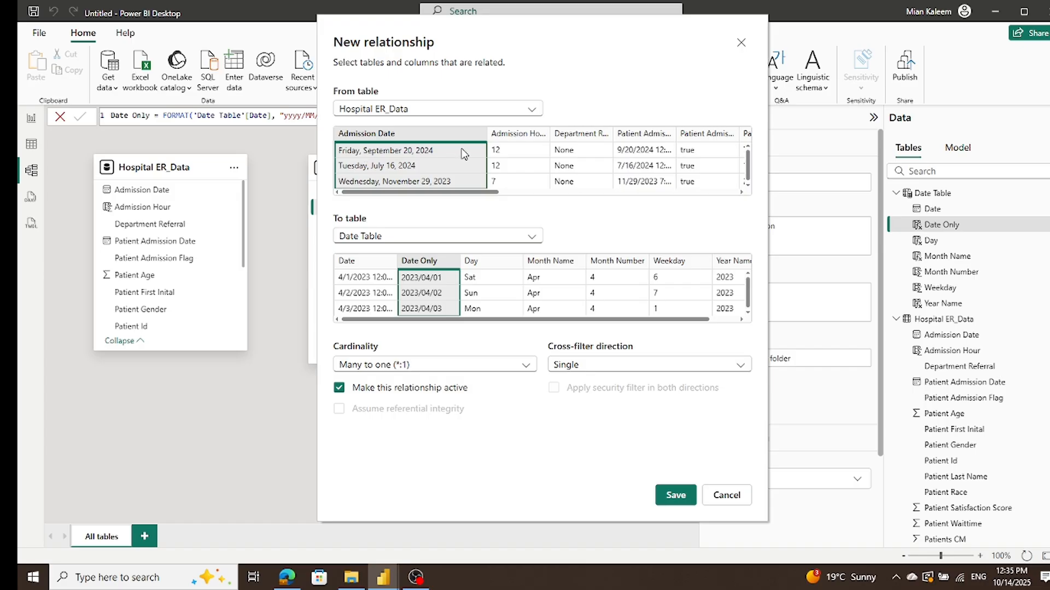
{"action": "left_click", "coordinate": [677, 495]}
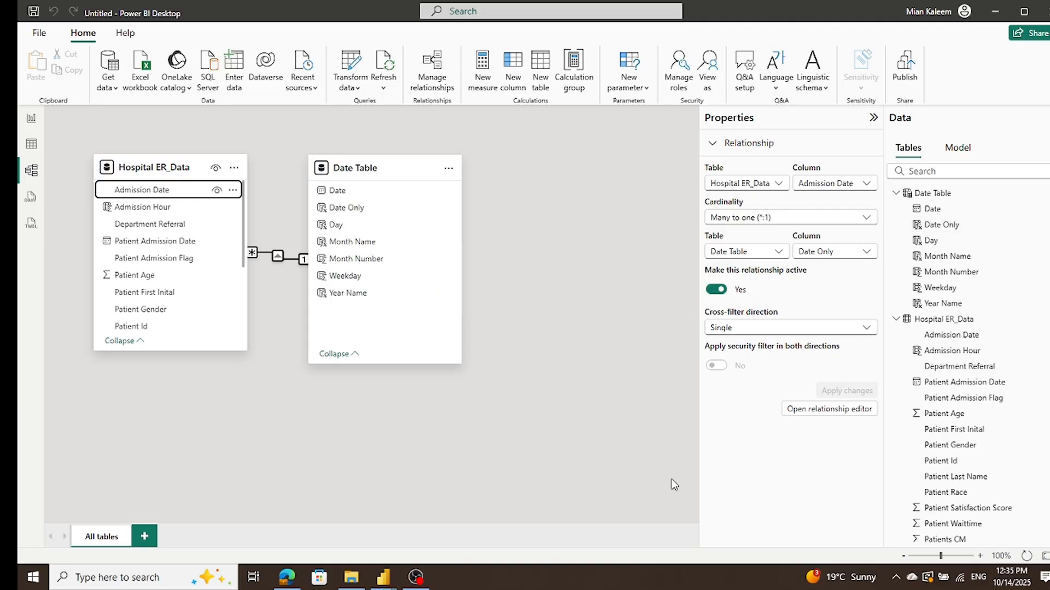
Step: In Report view, try the Date Table's Day field in the matrix's columns, remove it again, and widen the matrix slightly
{"action": "left_click", "coordinate": [31, 119]}
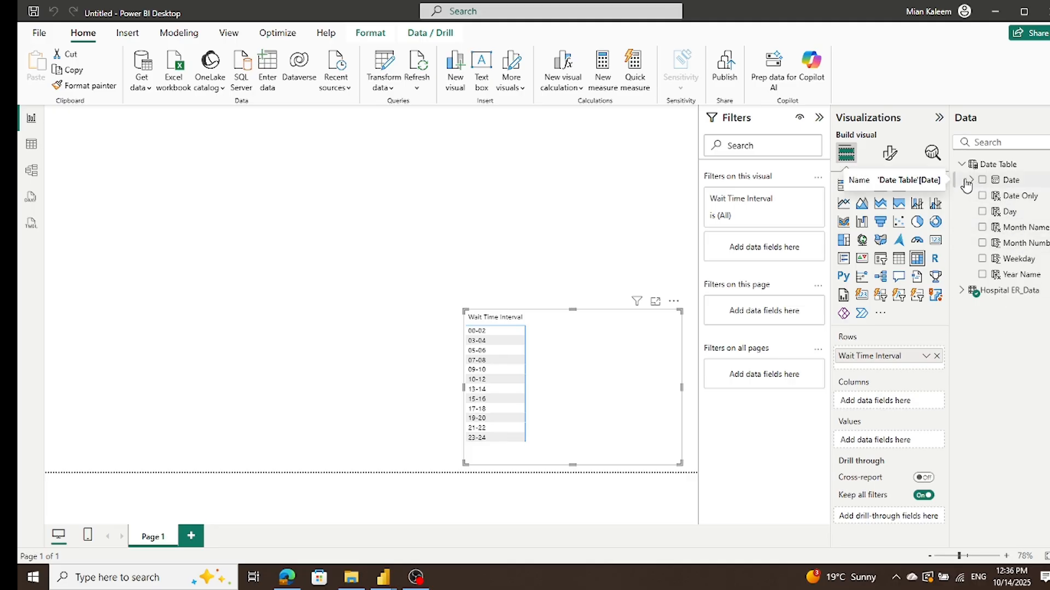
{"action": "left_click_drag", "start_coordinate": [1006, 213], "coordinate": [895, 404]}
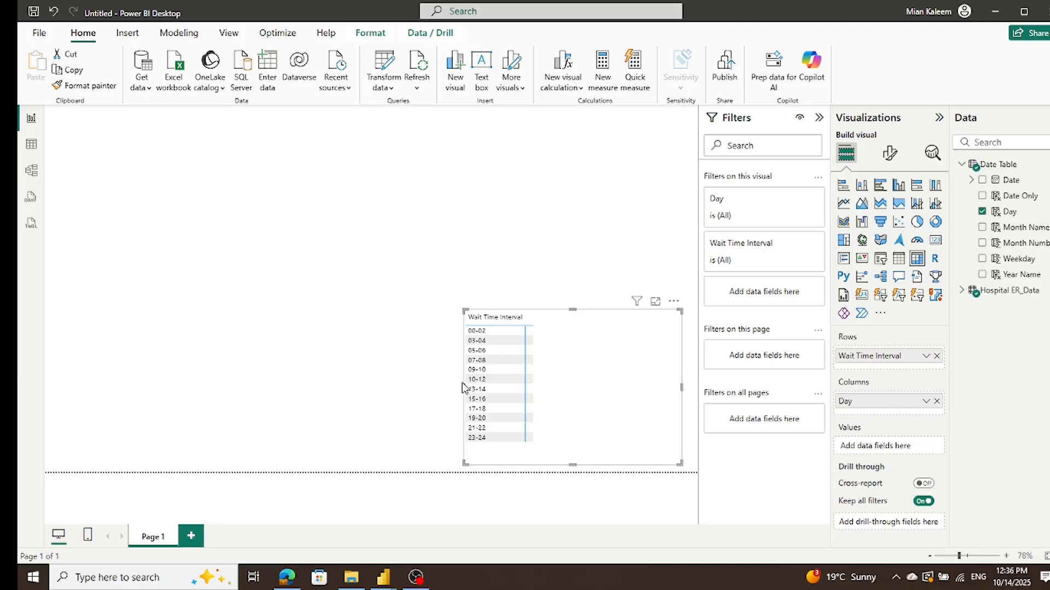
{"action": "mouse_move", "coordinate": [463, 388]}
{"action": "left_mouse_down"}
{"action": "mouse_move", "coordinate": [347, 388]}
{"action": "mouse_move", "coordinate": [448, 389]}
{"action": "left_mouse_up"}
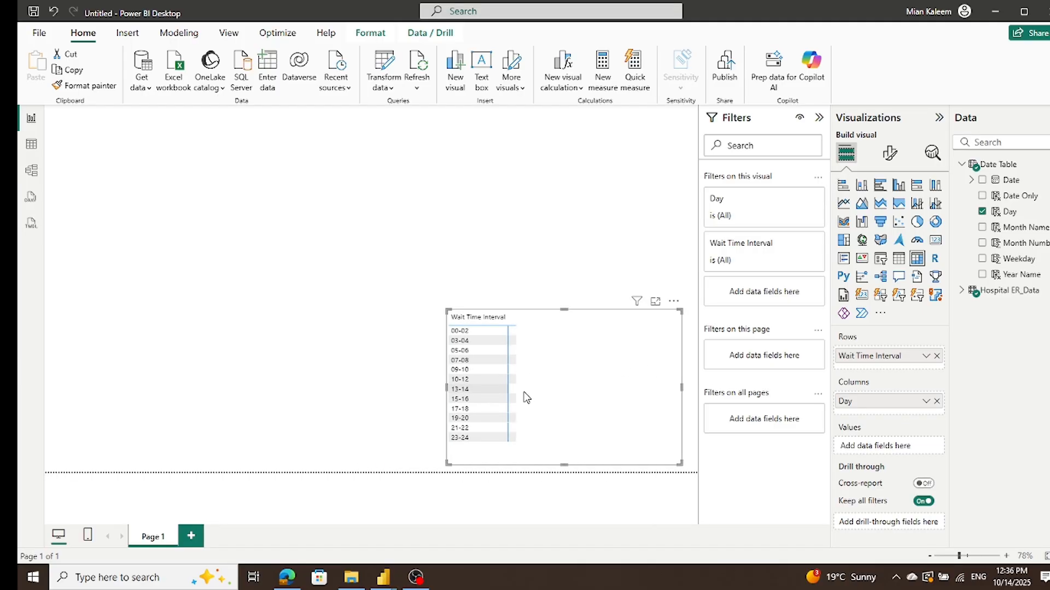
{"action": "left_click", "coordinate": [937, 402]}
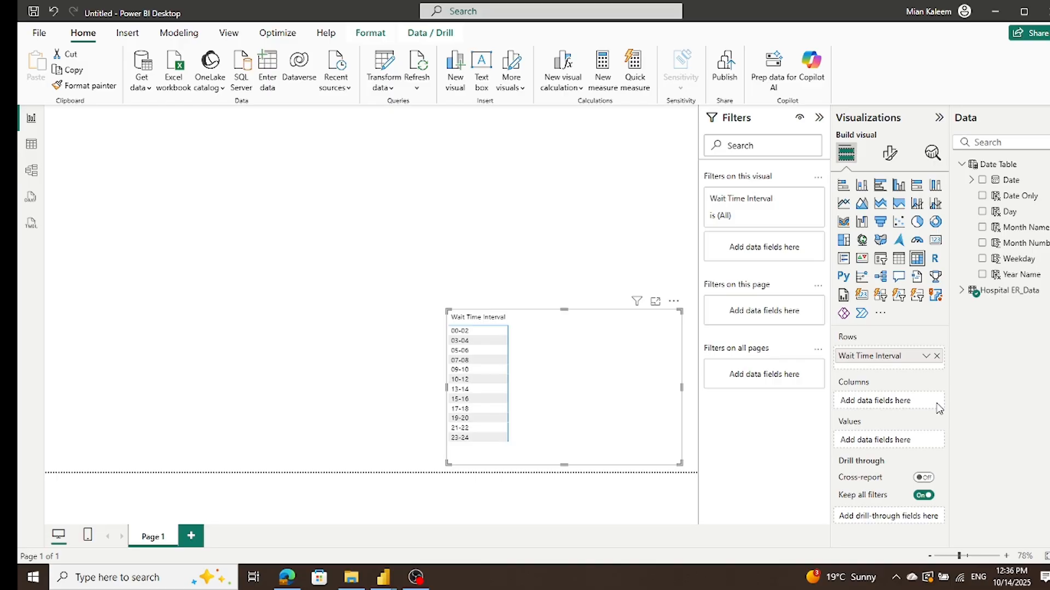
{"action": "left_click", "coordinate": [982, 212]}
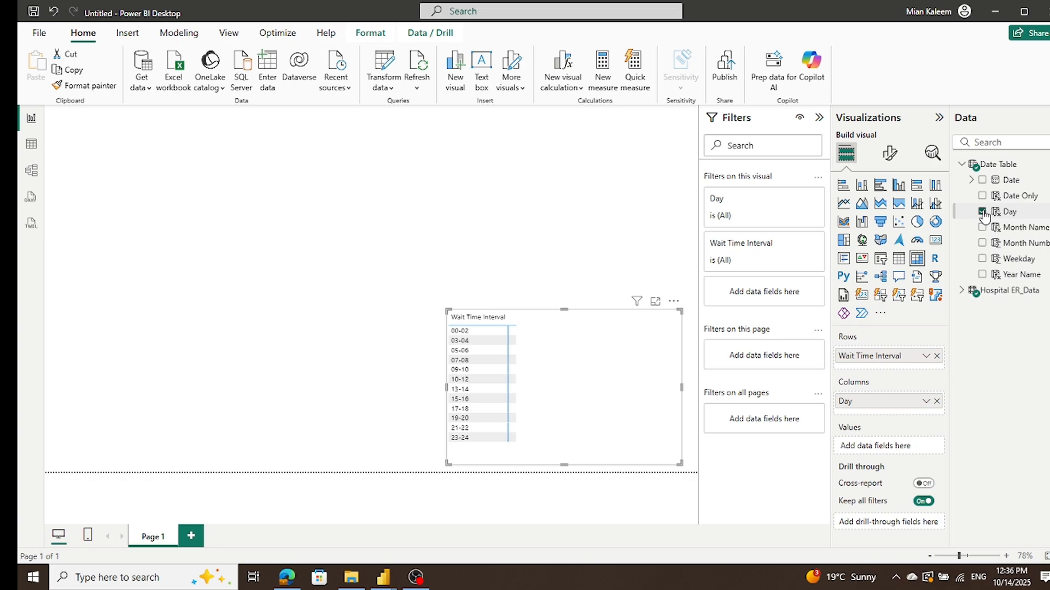
{"action": "left_click", "coordinate": [983, 212]}
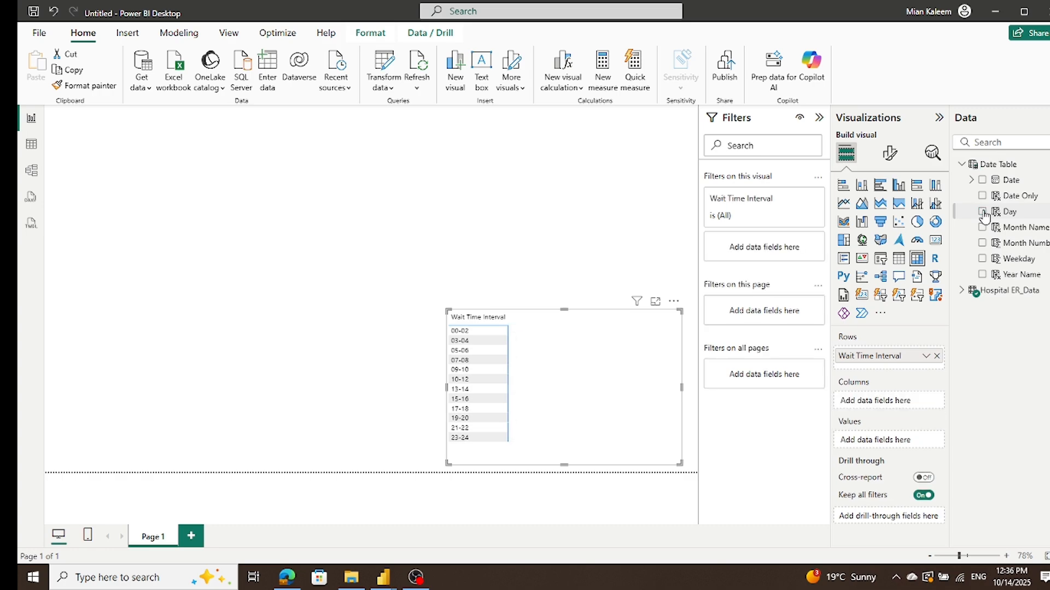
Step: Try the Day level of the Date Table's Date Hierarchy in the matrix's columns, and remove it again
{"action": "left_click", "coordinate": [972, 182]}
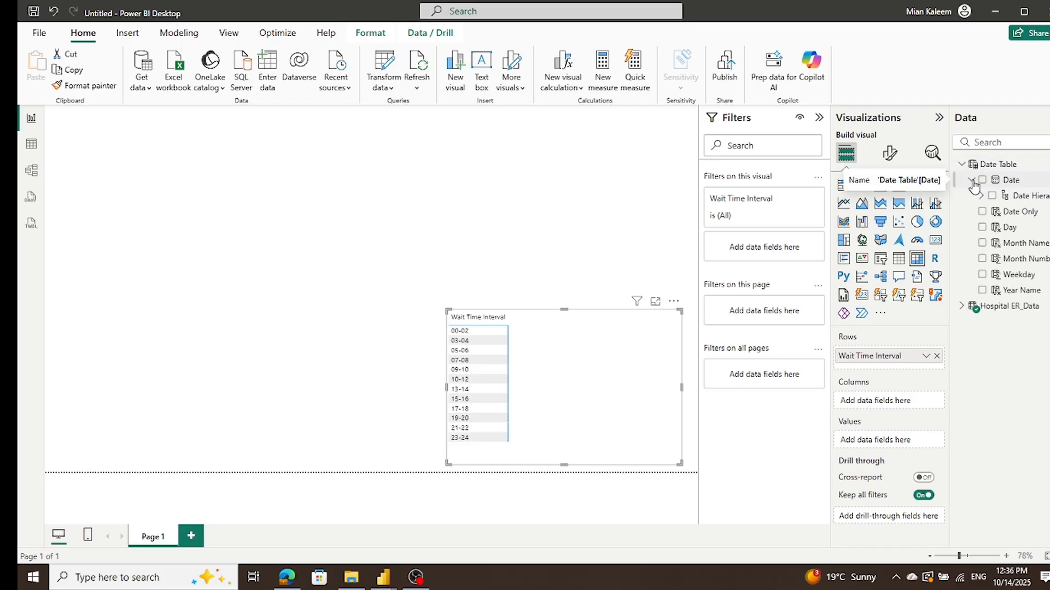
{"action": "left_click", "coordinate": [978, 196]}
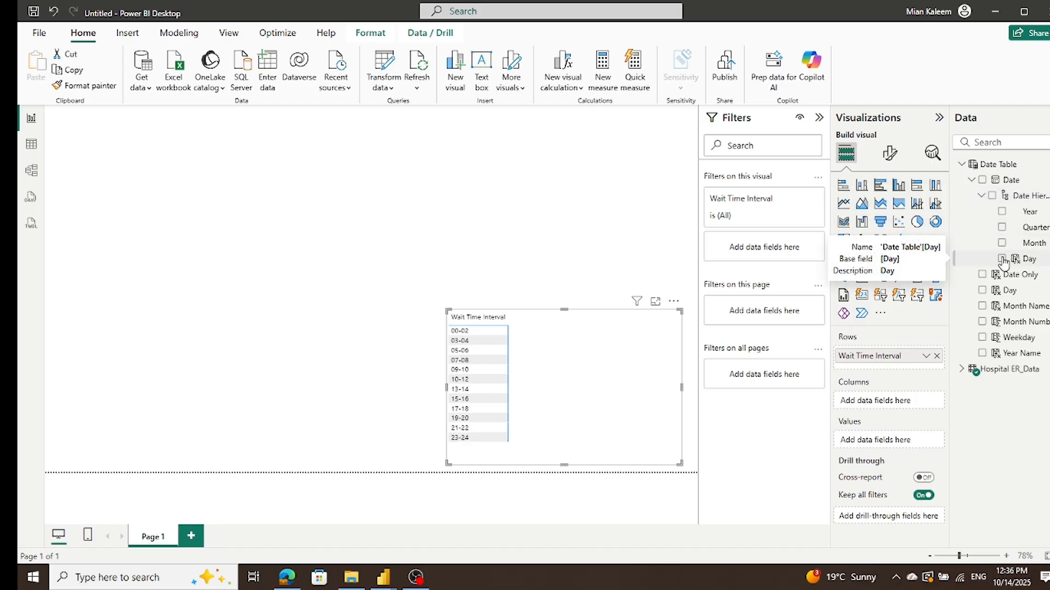
{"action": "left_click_drag", "start_coordinate": [1004, 264], "coordinate": [906, 404]}
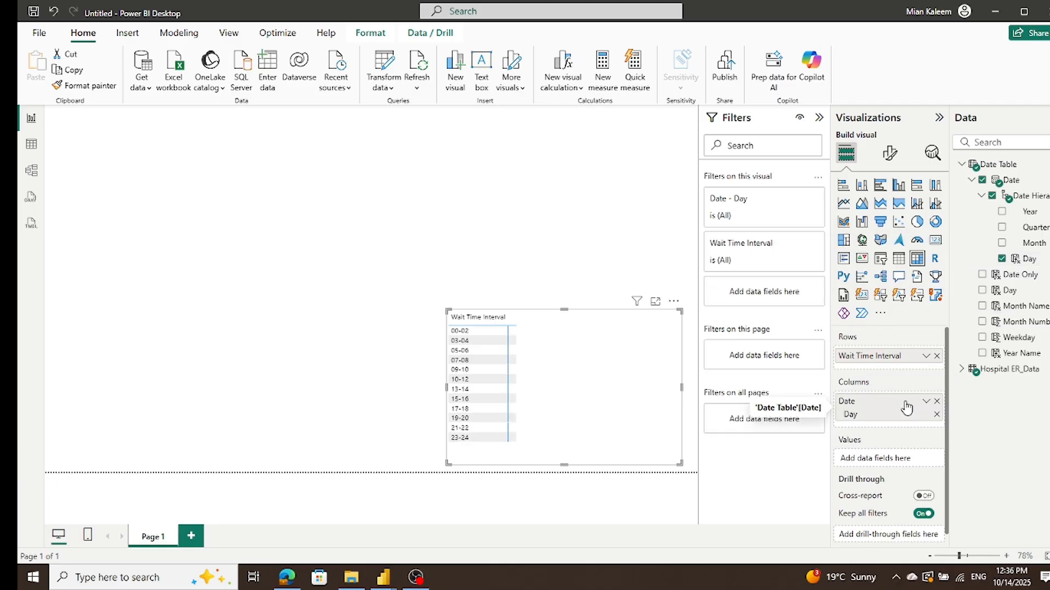
{"action": "left_click", "coordinate": [937, 402]}
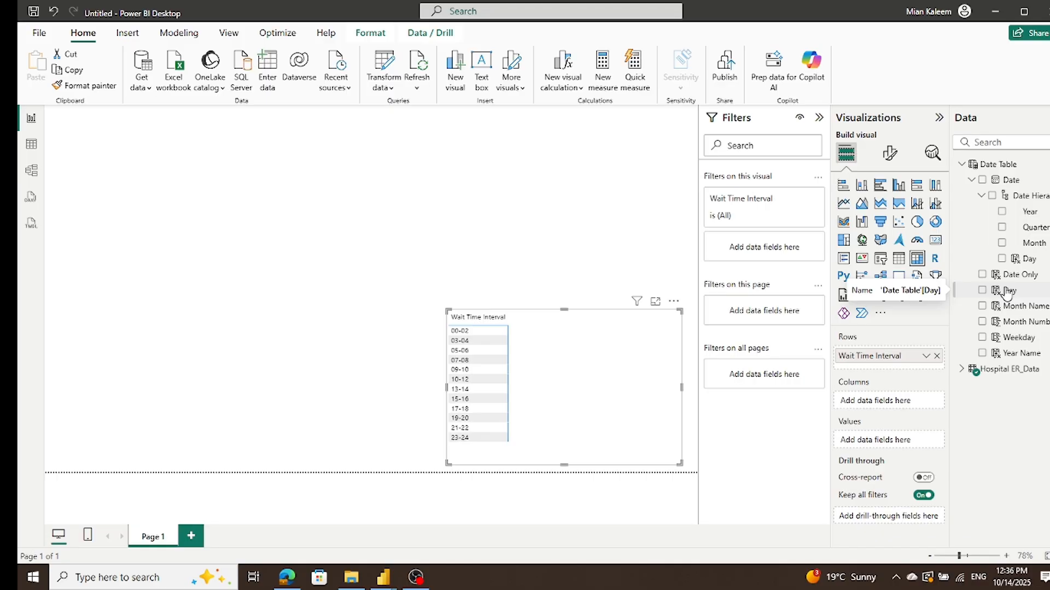
Step: Review the Date Table's Date Only column in Table view and the settings of its relationship with Hospital ER_Data in Model view
{"action": "left_click", "coordinate": [32, 144]}
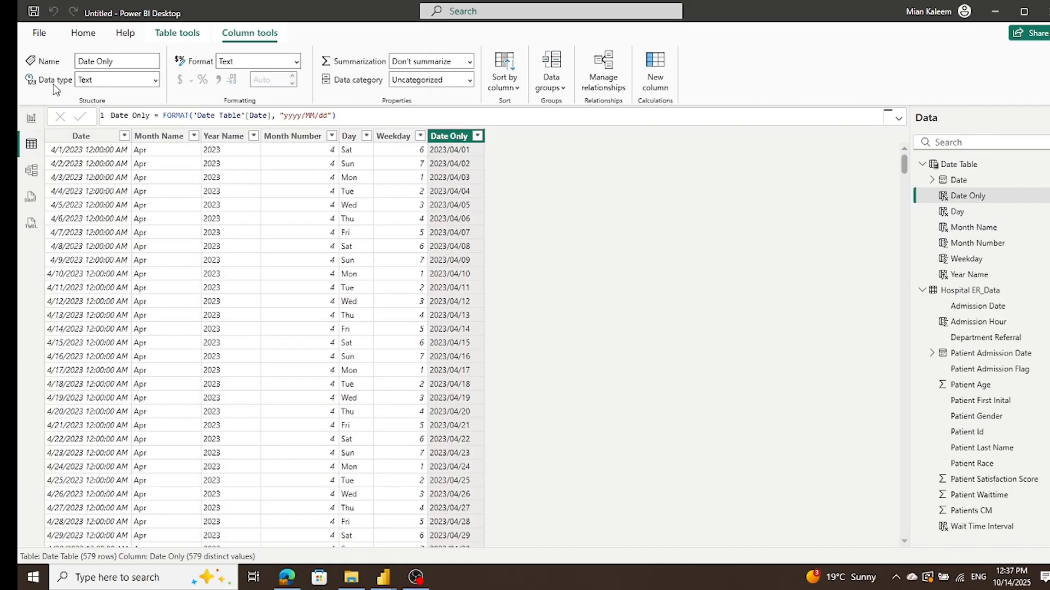
{"action": "left_click", "coordinate": [38, 169]}
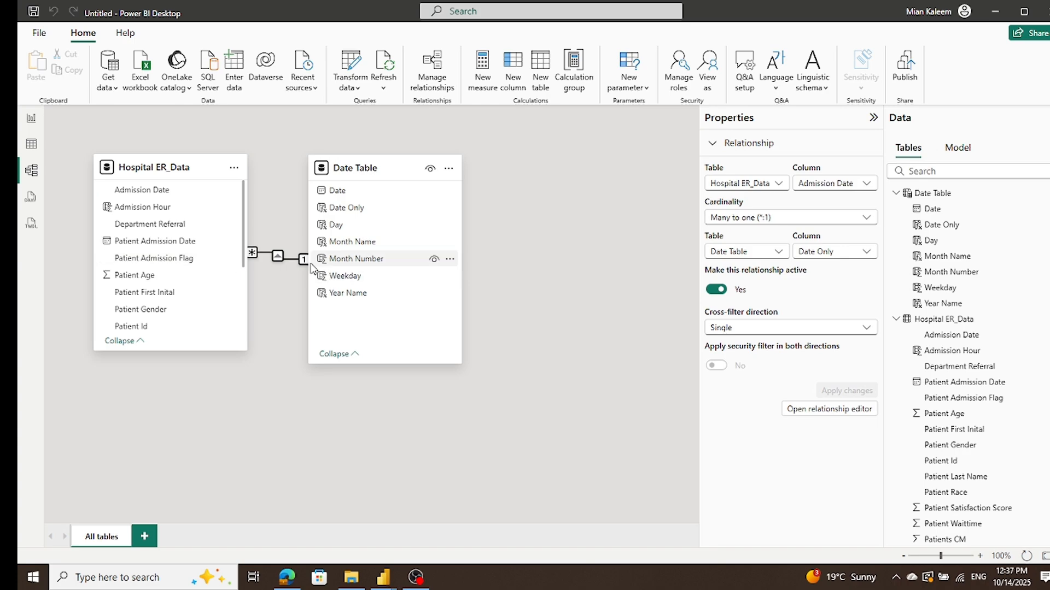
{"action": "double_click", "coordinate": [277, 261]}
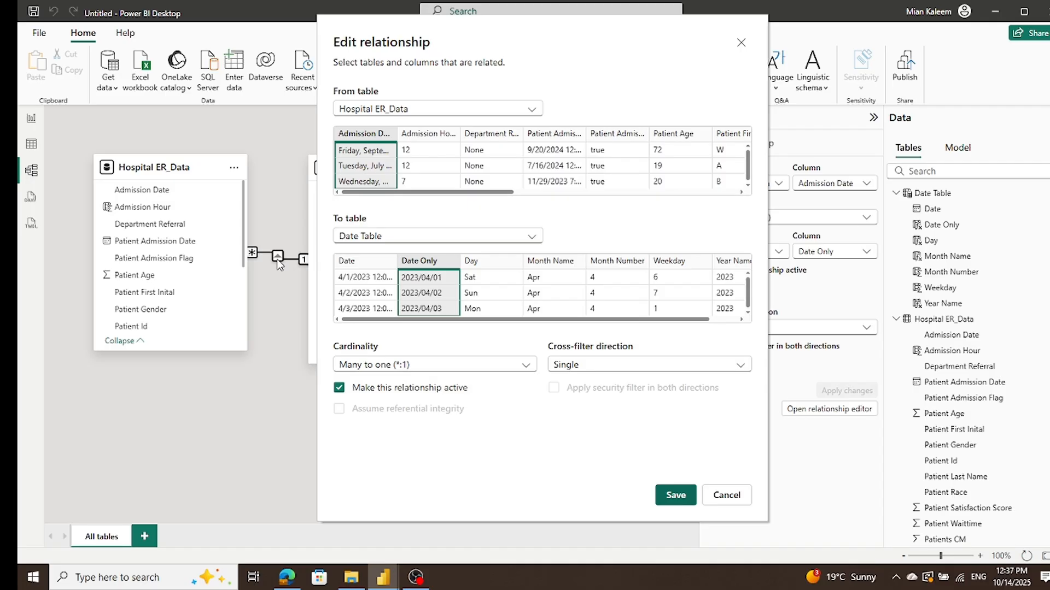
{"action": "left_click", "coordinate": [727, 496]}
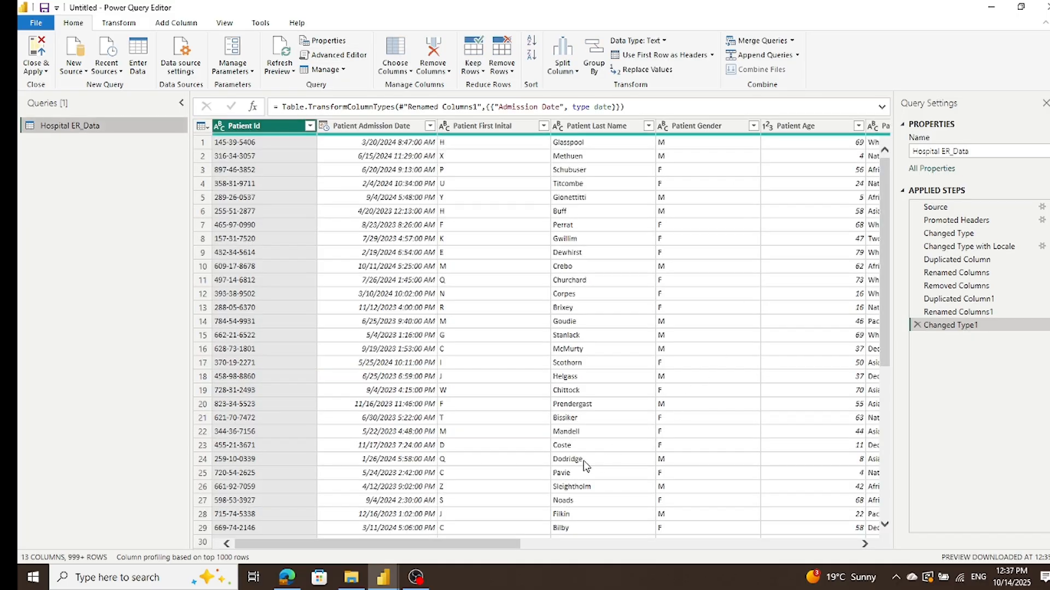
Step: In Power Query Editor, check the data type assigned to Hospital ER_Data's Admission Date column, and close the editor with Close & Apply
{"action": "left_click_drag", "start_coordinate": [515, 543], "coordinate": [851, 544]}
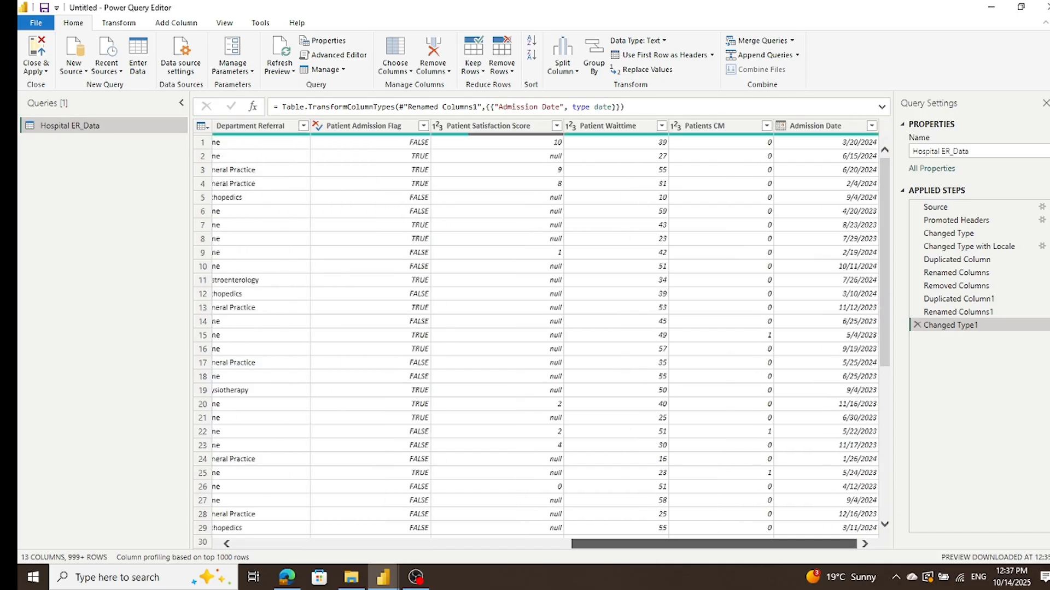
{"action": "right_click", "coordinate": [789, 128]}
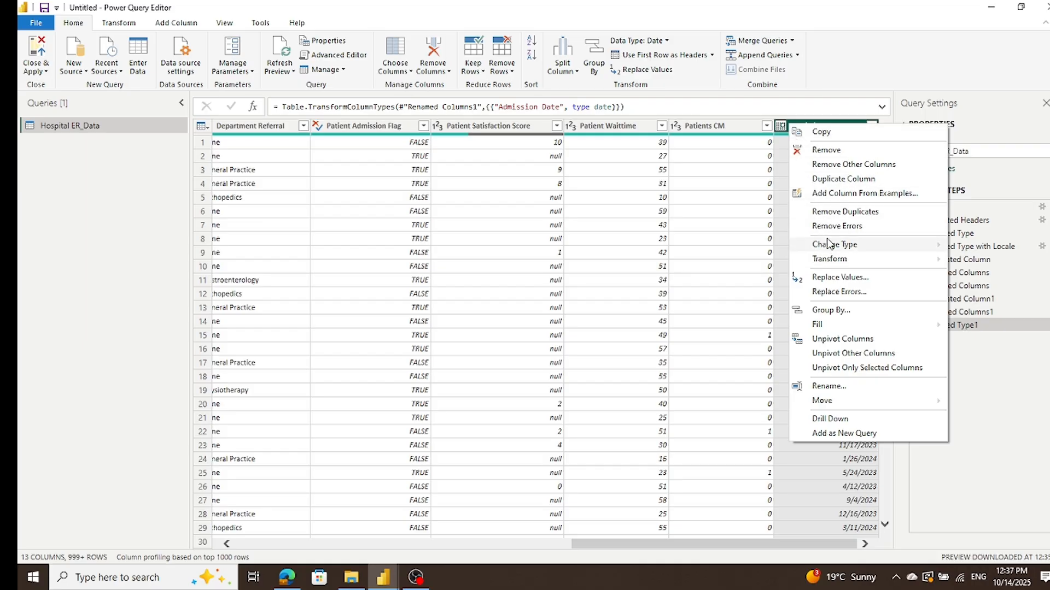
{"action": "mouse_move", "coordinate": [825, 249]}
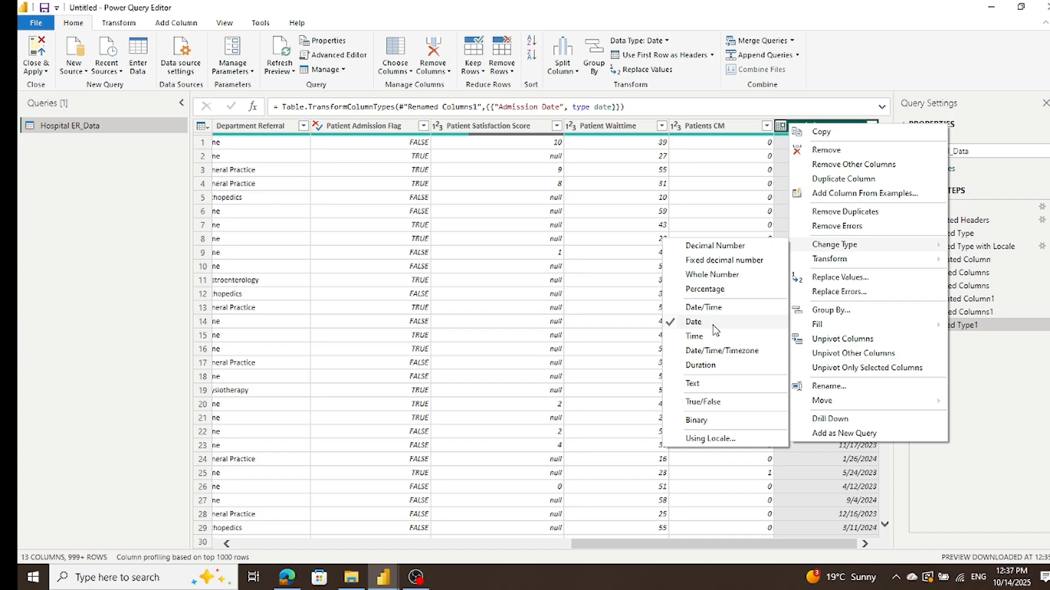
{"action": "left_click", "coordinate": [553, 334]}
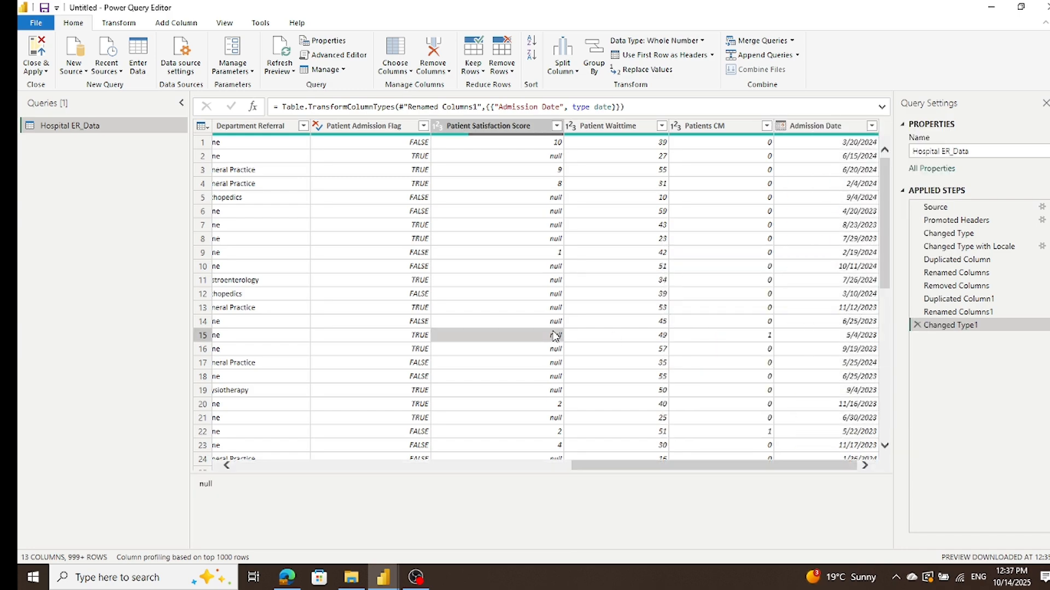
{"action": "left_click", "coordinate": [45, 123]}
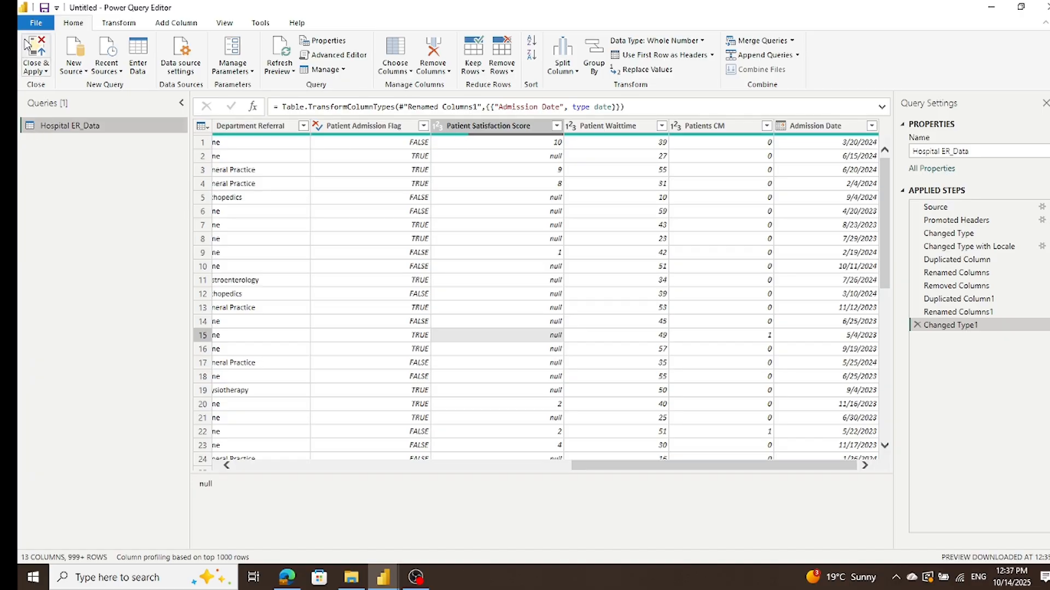
{"action": "left_click", "coordinate": [35, 55]}
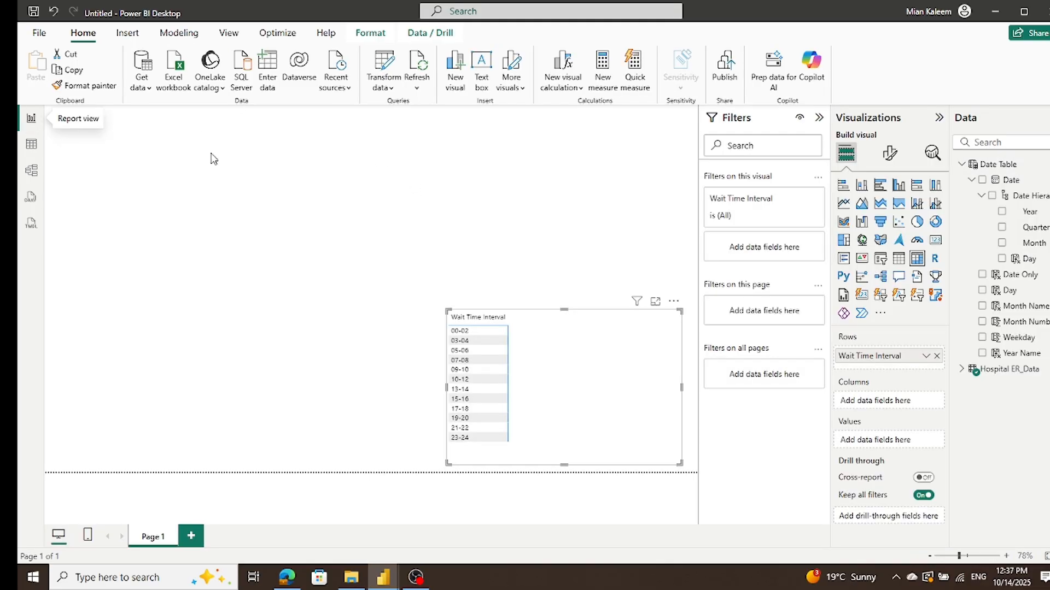
Step: Move the matrix to the report page's upper-left corner and add a table visual below it showing the Date Table's Day field
{"action": "left_click_drag", "start_coordinate": [587, 330], "coordinate": [187, 127]}
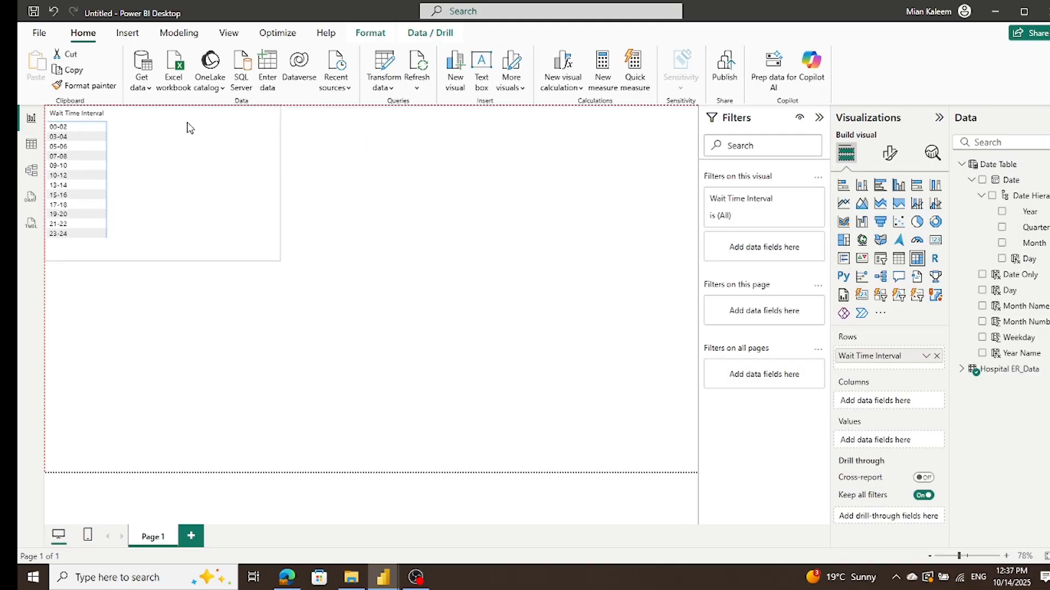
{"action": "left_click", "coordinate": [534, 242]}
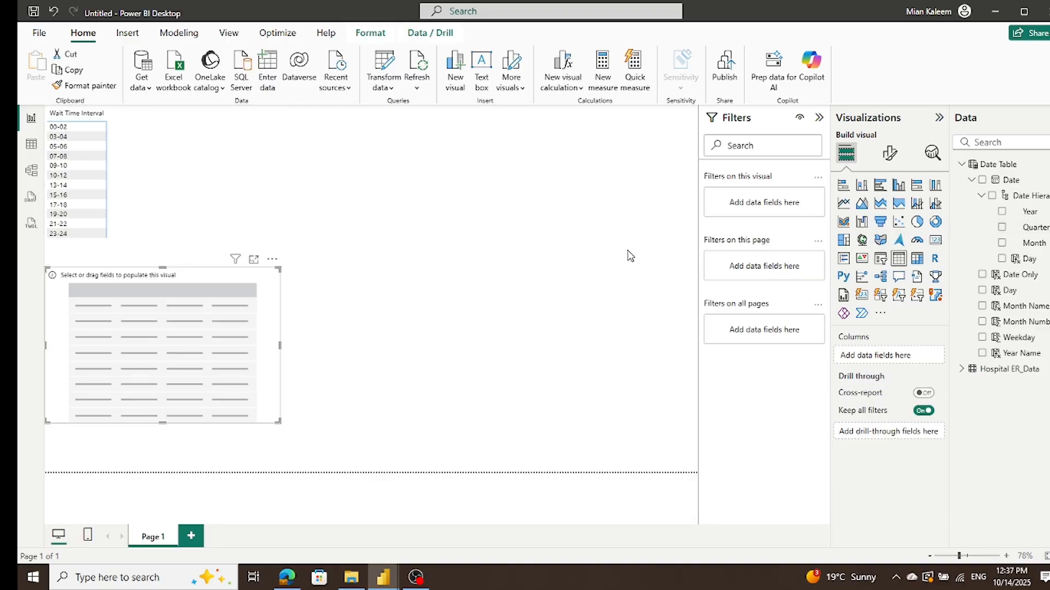
{"action": "left_click", "coordinate": [982, 290]}
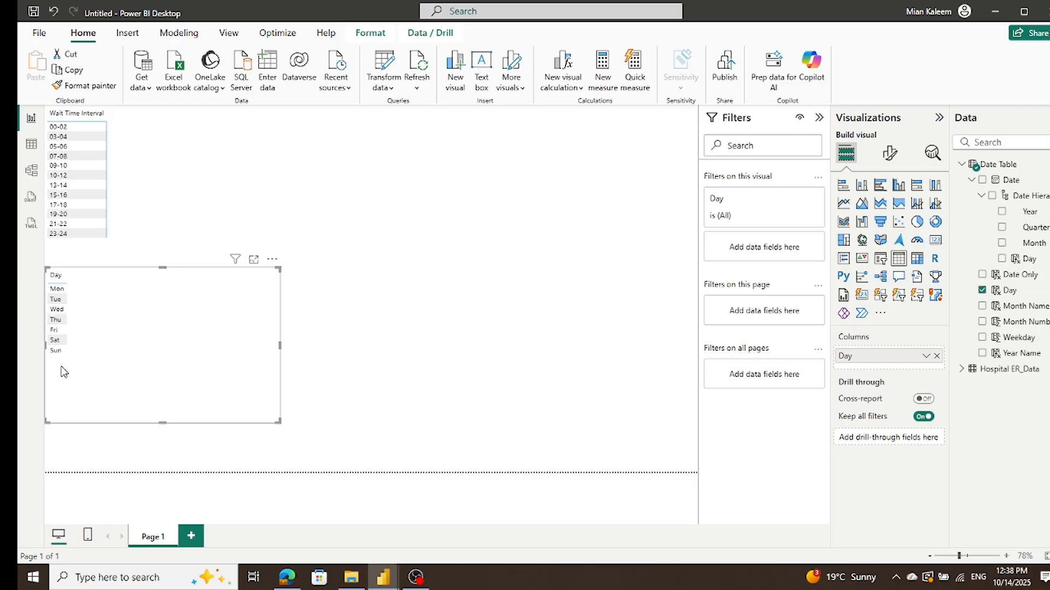
Step: Add the Date Table's Day field to the Wait Time Interval matrix's columns and widen the matrix's Day column
{"action": "left_click", "coordinate": [167, 126]}
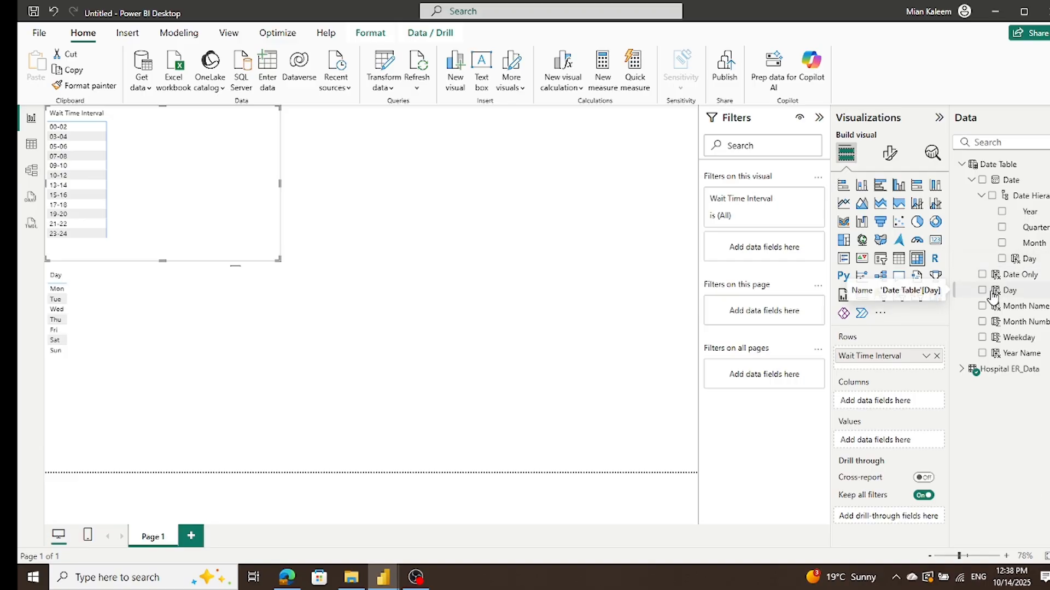
{"action": "left_click_drag", "start_coordinate": [1005, 295], "coordinate": [901, 405]}
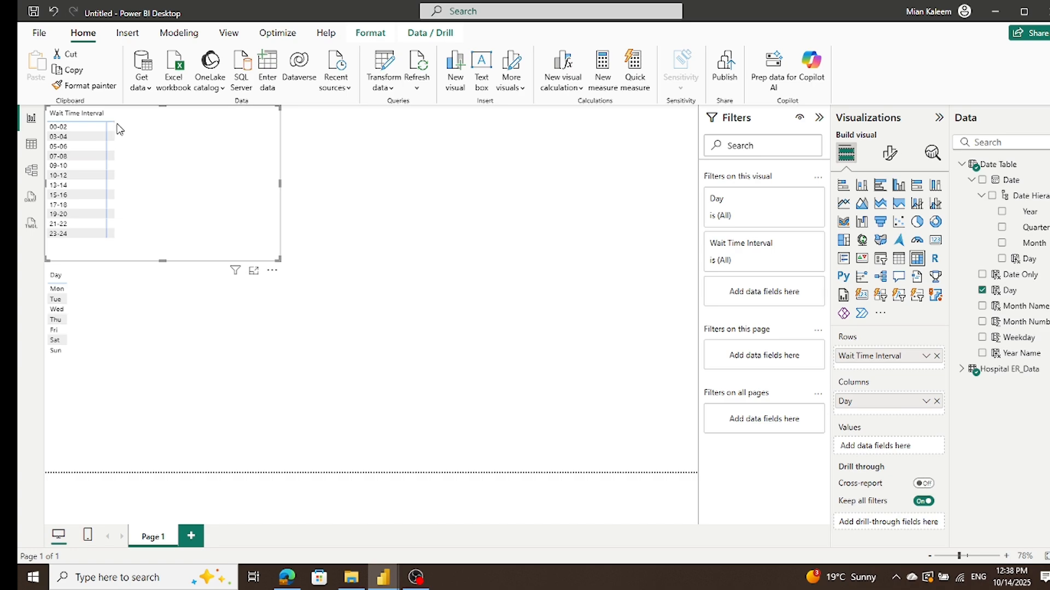
{"action": "left_click_drag", "start_coordinate": [112, 114], "coordinate": [203, 114]}
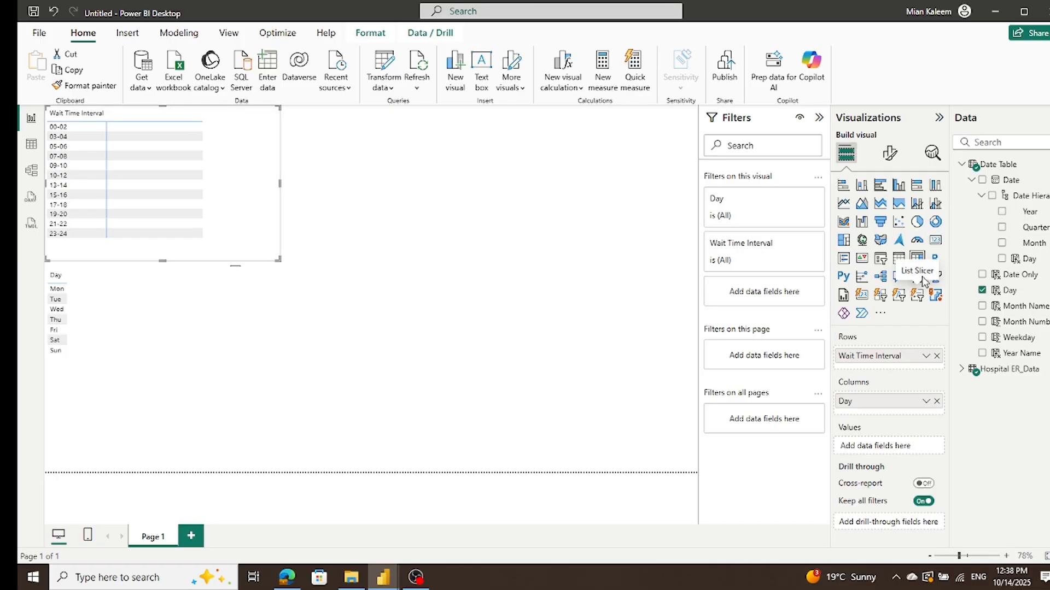
Step: Edit the relationship so that Hospital ER_Data's Admission Date relates to the Date Table's Date column instead of Date Only, and save it
{"action": "left_click", "coordinate": [31, 175]}
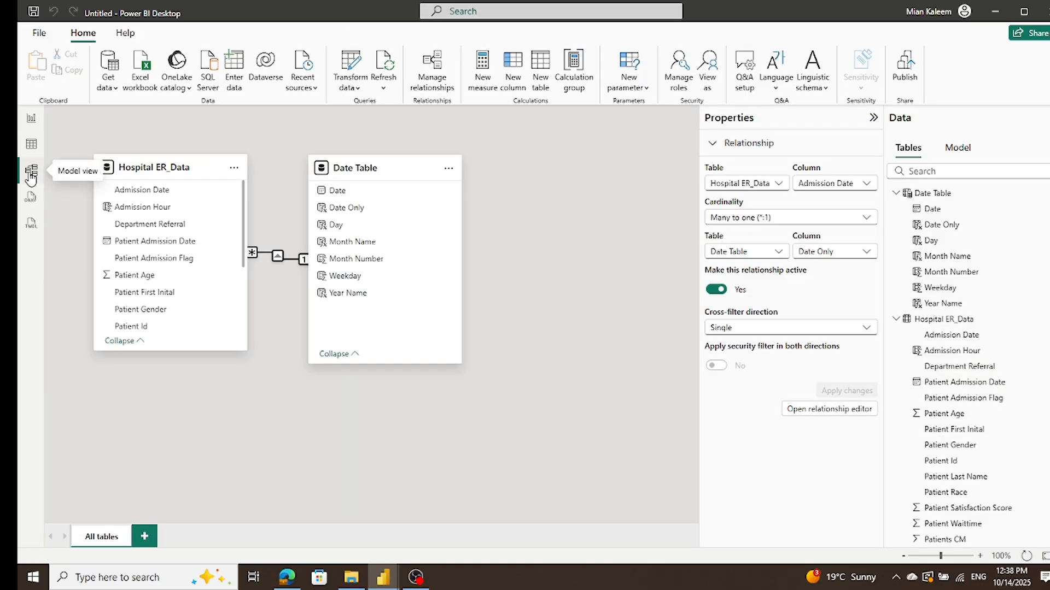
{"action": "double_click", "coordinate": [276, 257]}
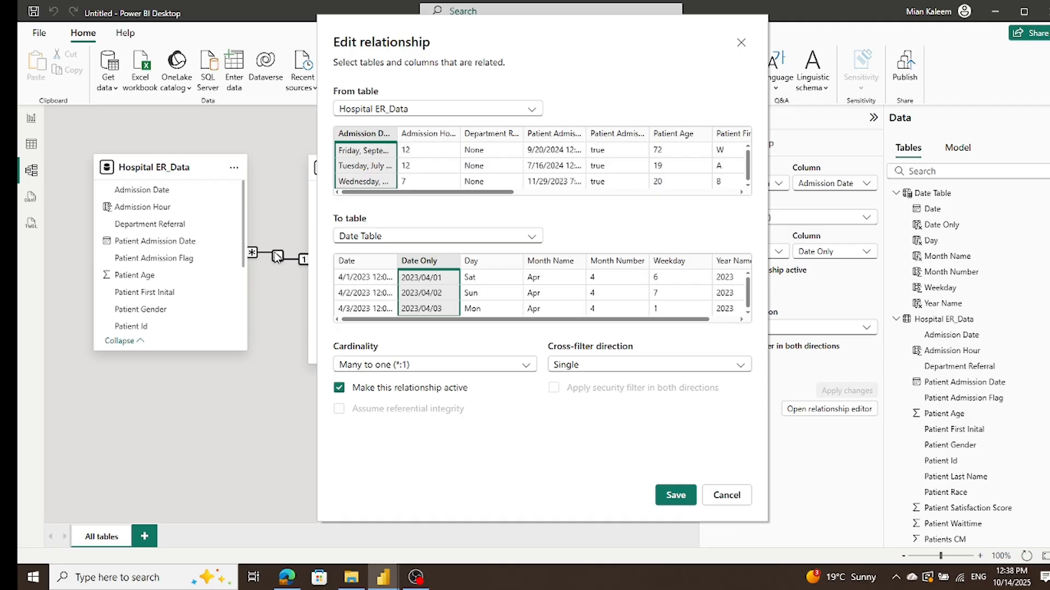
{"action": "left_click", "coordinate": [375, 261]}
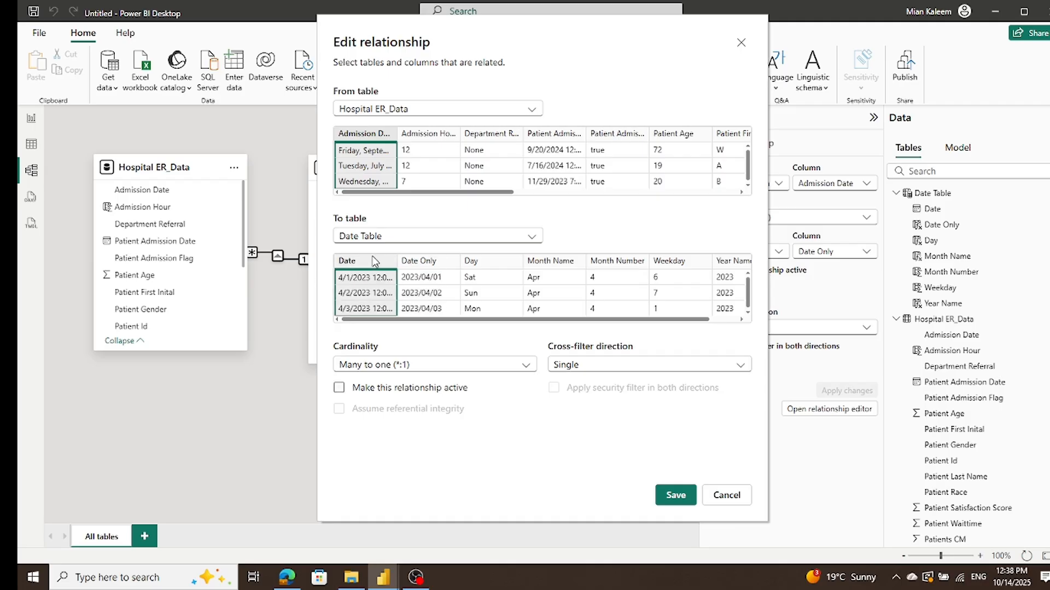
{"action": "left_click", "coordinate": [676, 494]}
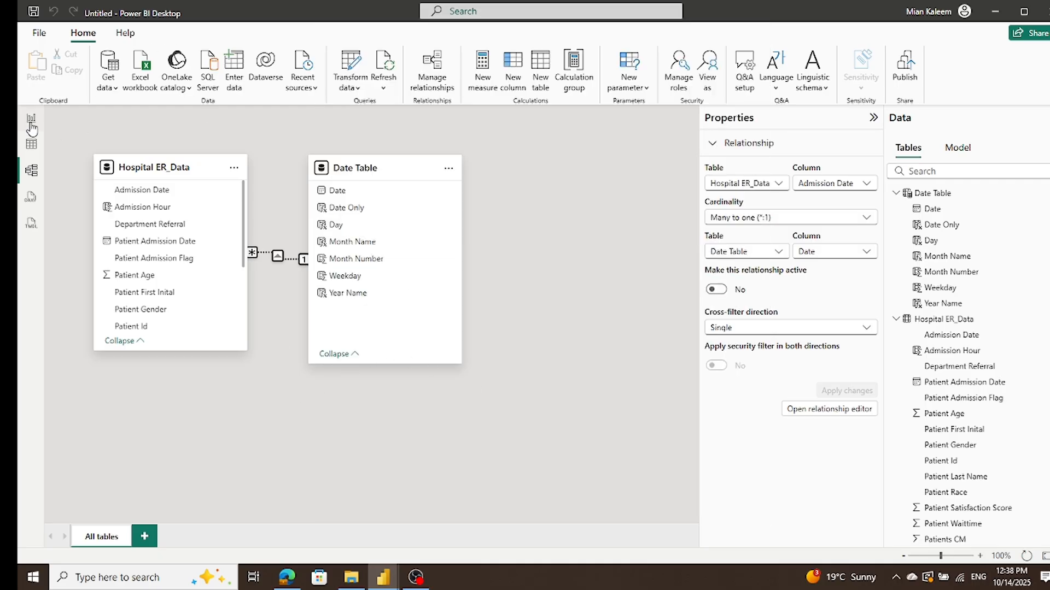
Step: In Report view, check the relationship fix options offered for the matrix and dismiss them
{"action": "left_click", "coordinate": [31, 123]}
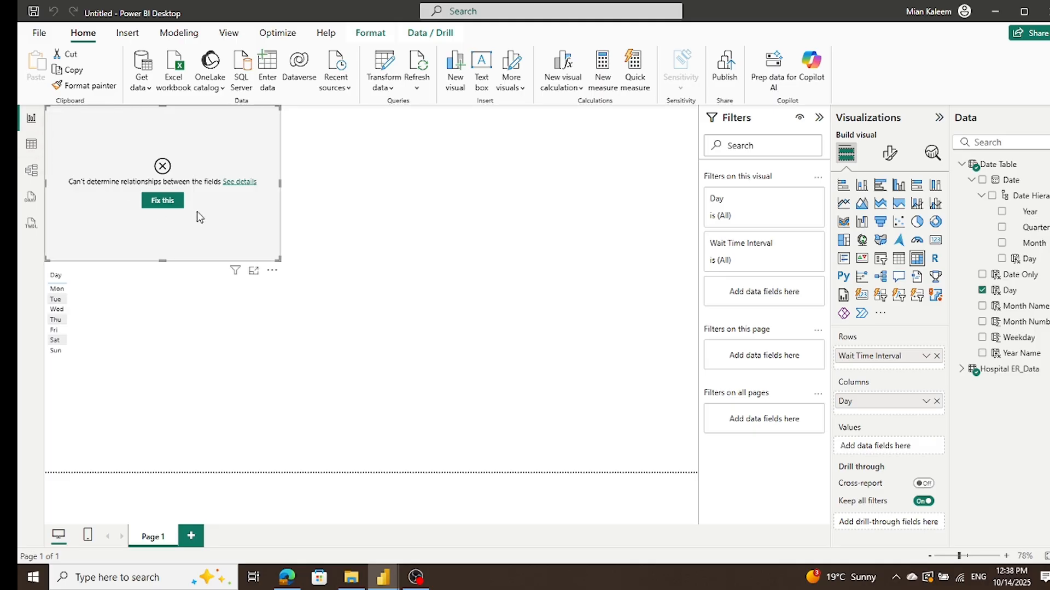
{"action": "left_click", "coordinate": [154, 202]}
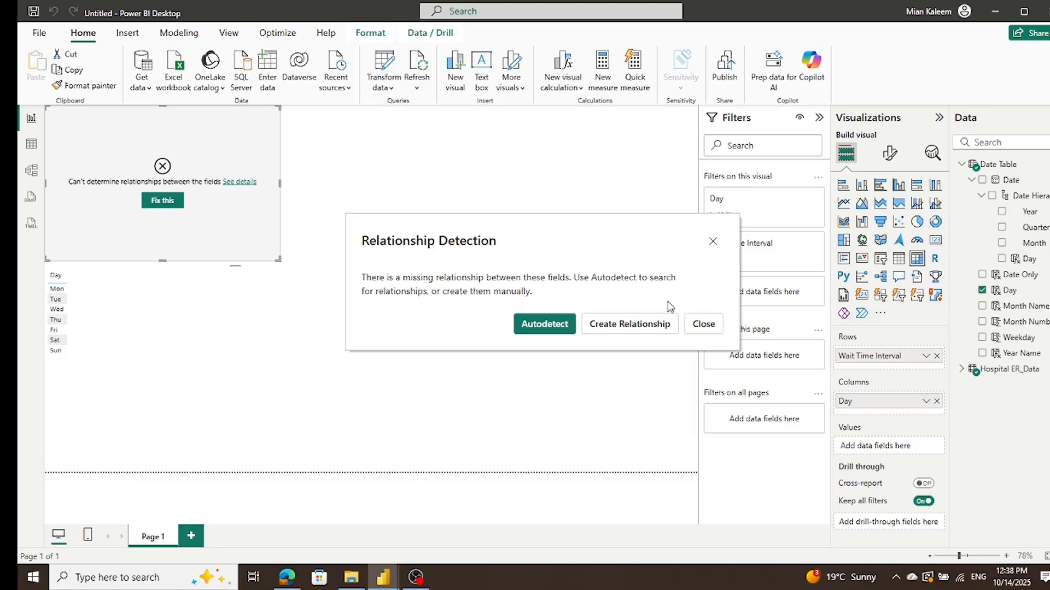
{"action": "left_click", "coordinate": [701, 326]}
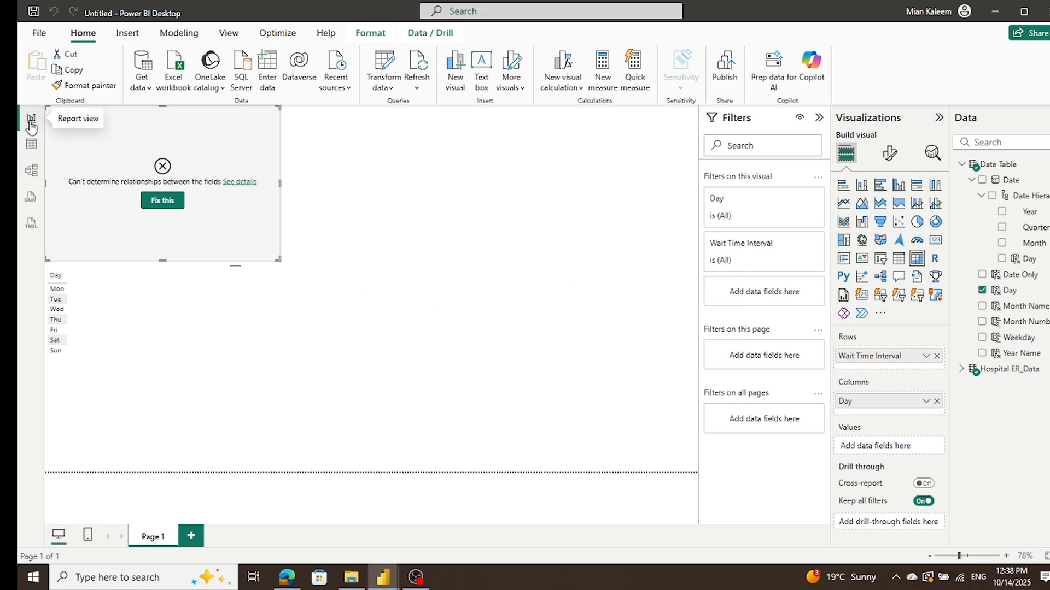
Step: Make the relationship between Hospital ER_Data's Admission Date and the Date Table's Date active, and save it
{"action": "left_click", "coordinate": [32, 173]}
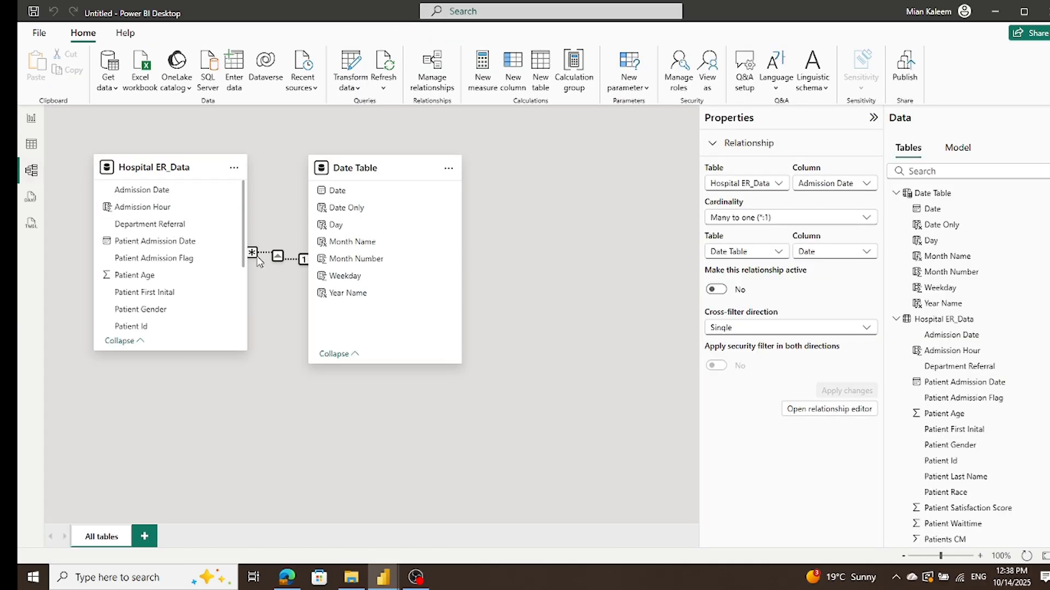
{"action": "right_click", "coordinate": [280, 258]}
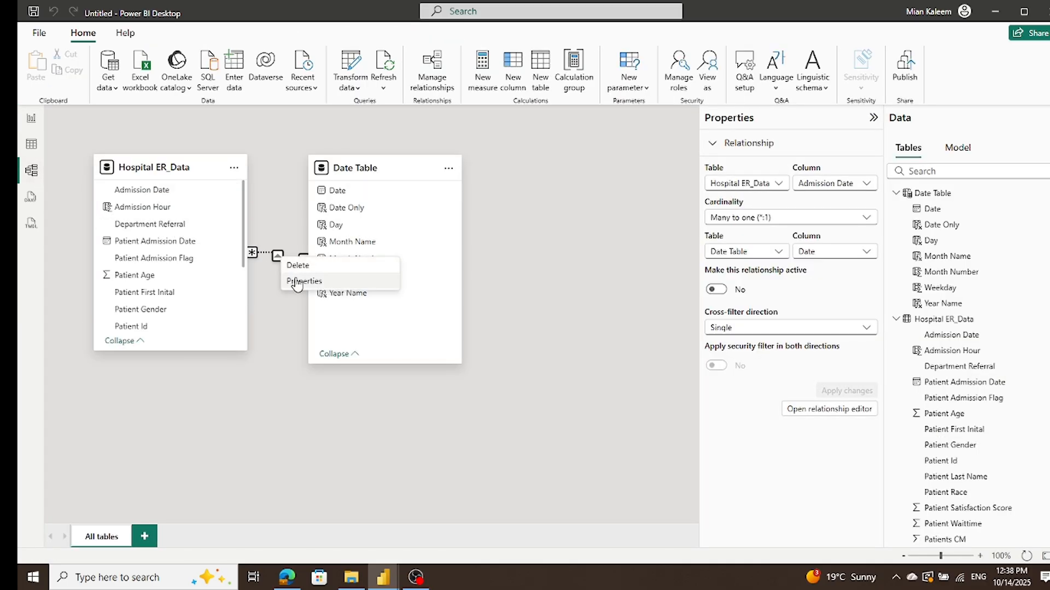
{"action": "left_click", "coordinate": [294, 281]}
{"action": "left_click", "coordinate": [339, 387]}
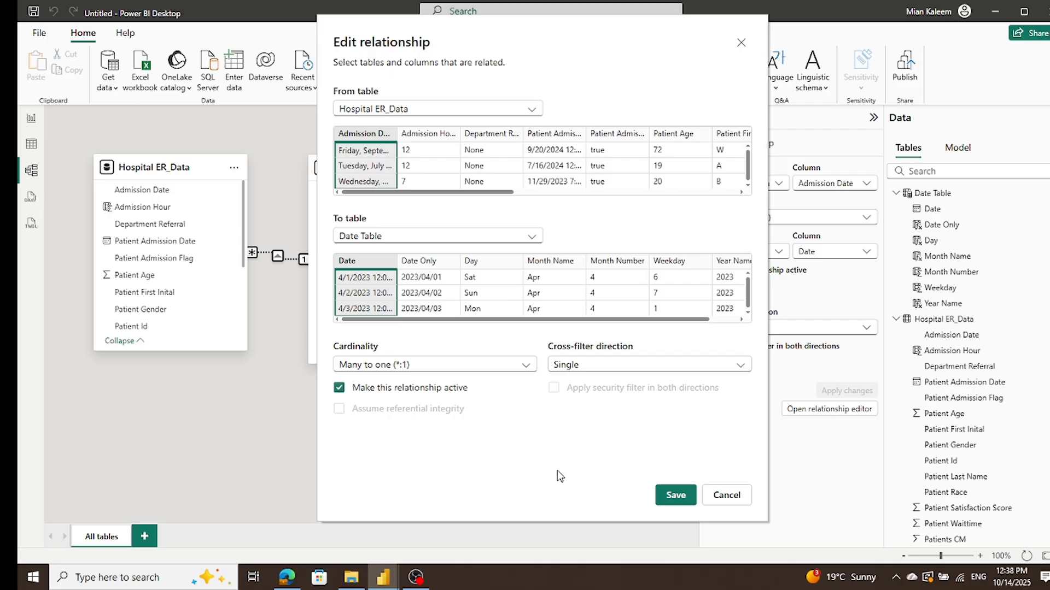
{"action": "left_click", "coordinate": [677, 495]}
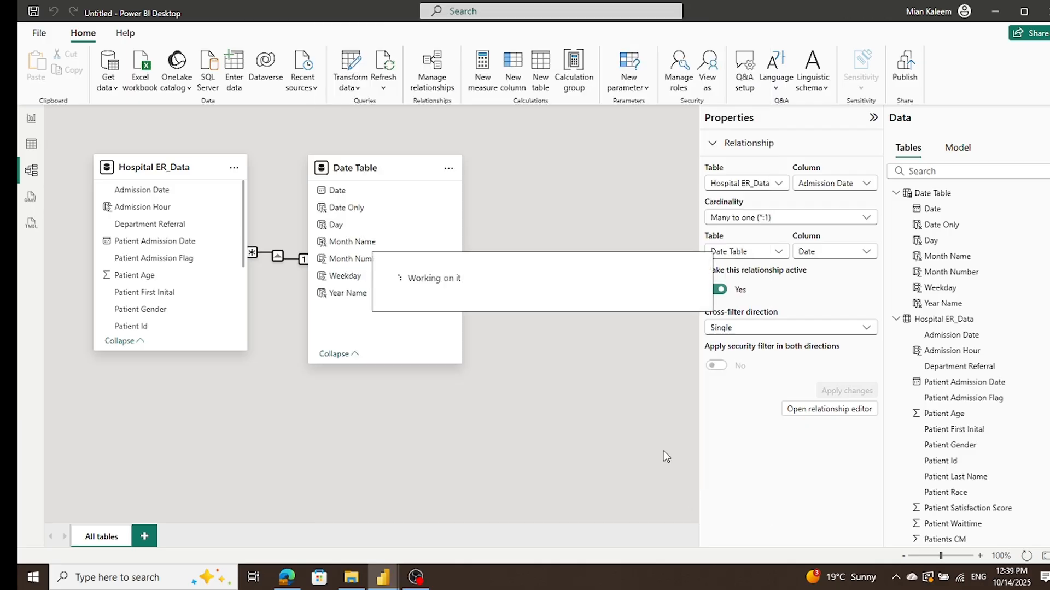
Step: In Report view, delete the separate Day table visual and move the matrix to the report page's lower-right corner
{"action": "left_click", "coordinate": [27, 122]}
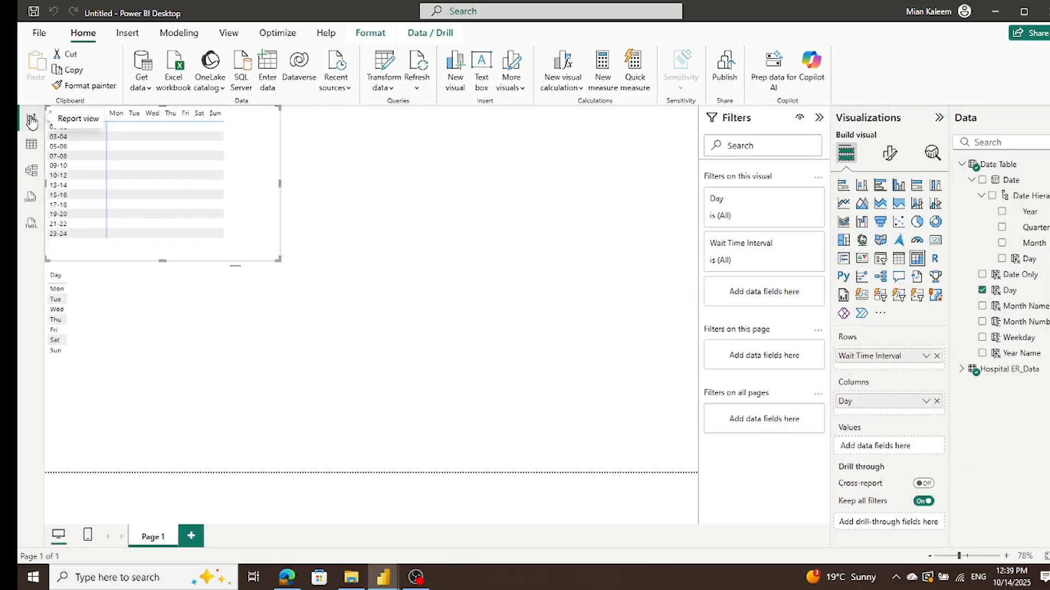
{"action": "left_click", "coordinate": [79, 323]}
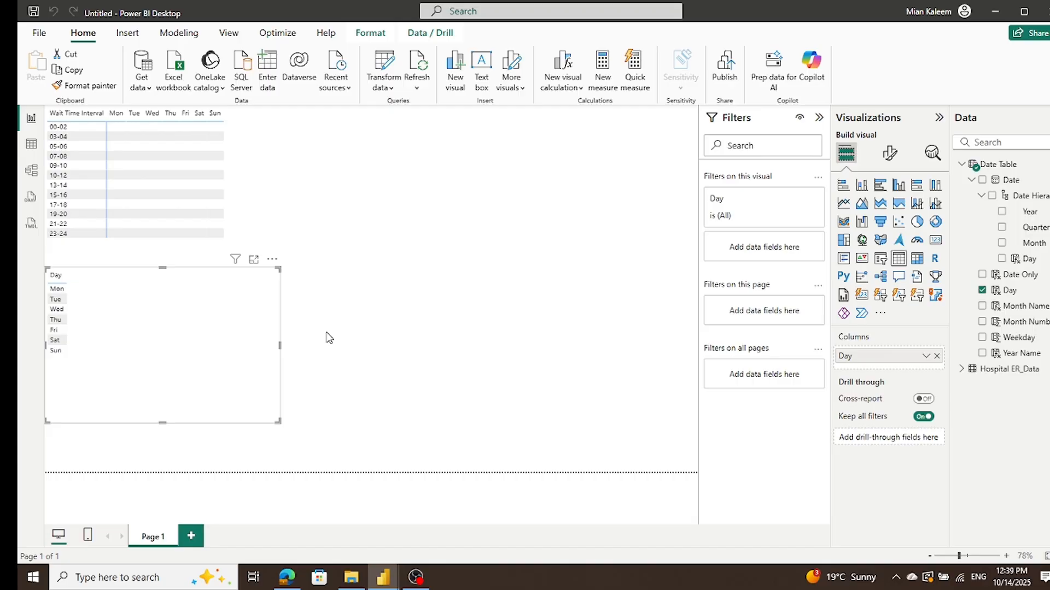
{"action": "key", "text": "Delete"}
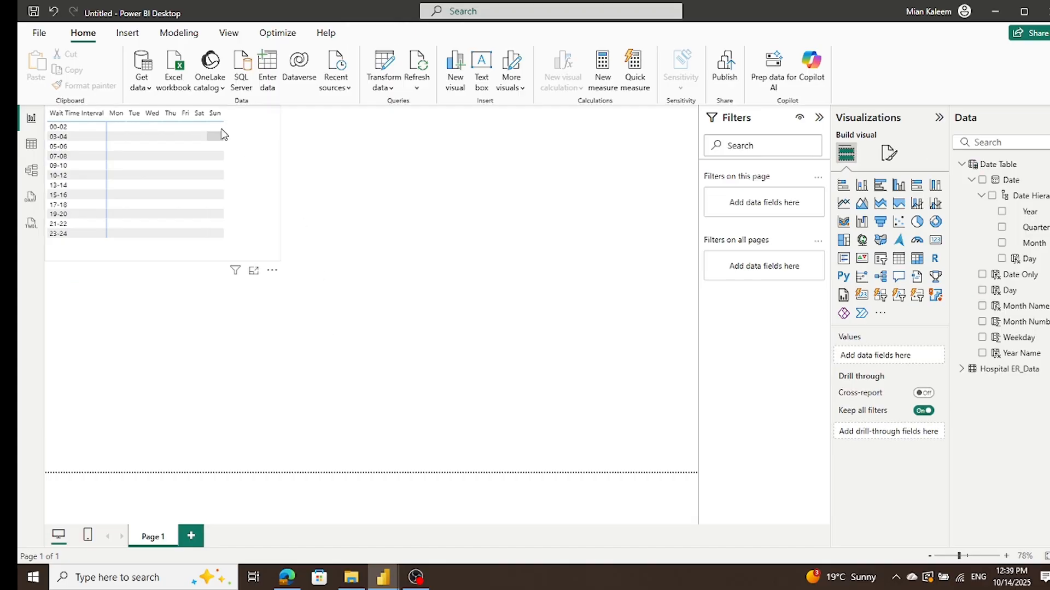
{"action": "left_click_drag", "start_coordinate": [231, 137], "coordinate": [653, 342]}
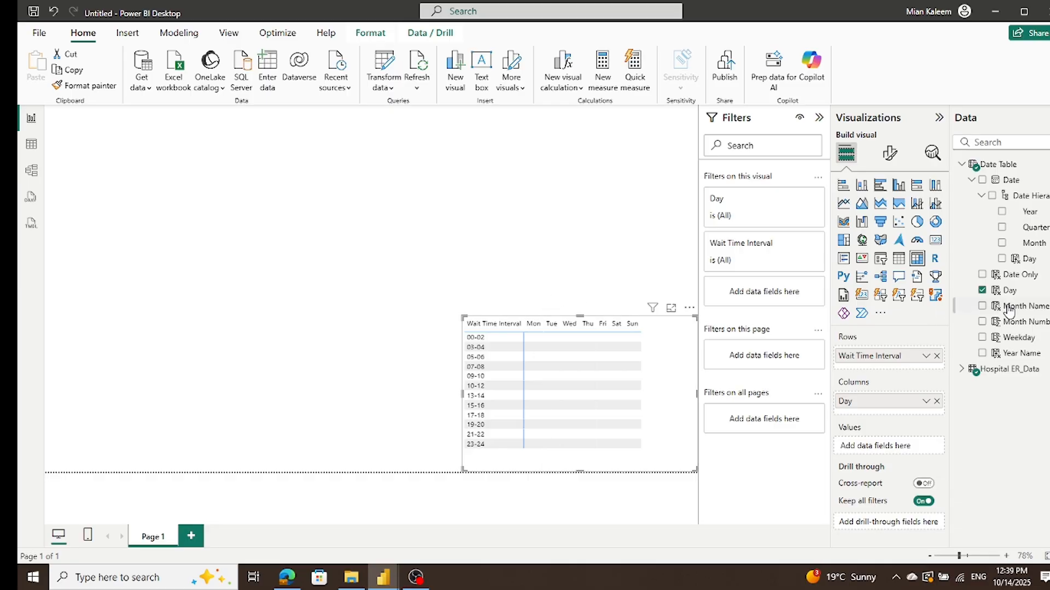
Step: Add Patient Id from Hospital ER_Data to the matrix values and summarize it by Count
{"action": "left_click", "coordinate": [971, 181]}
{"action": "left_click", "coordinate": [962, 164]}
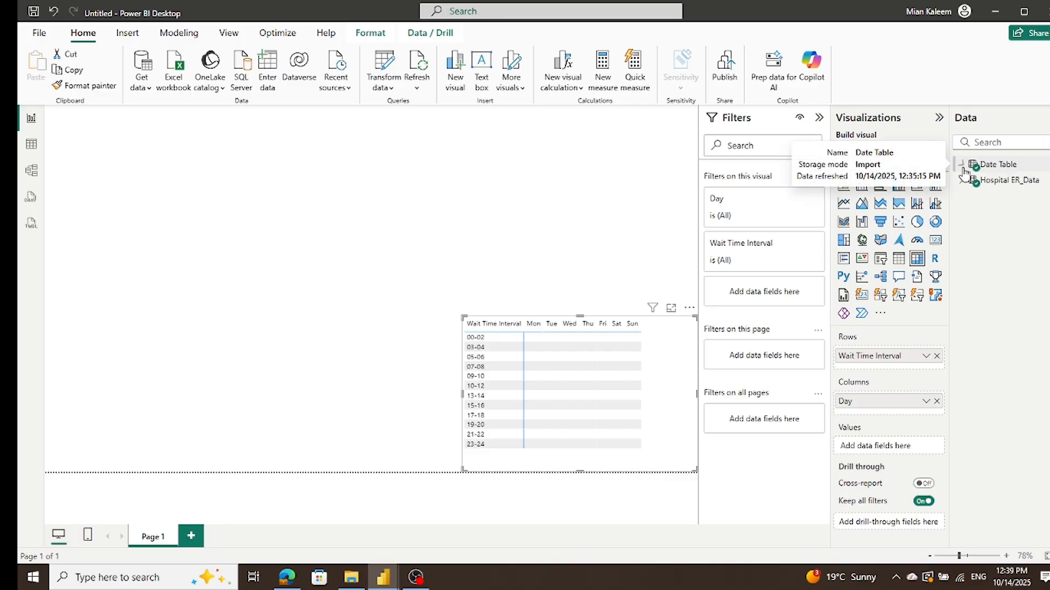
{"action": "left_click", "coordinate": [963, 185]}
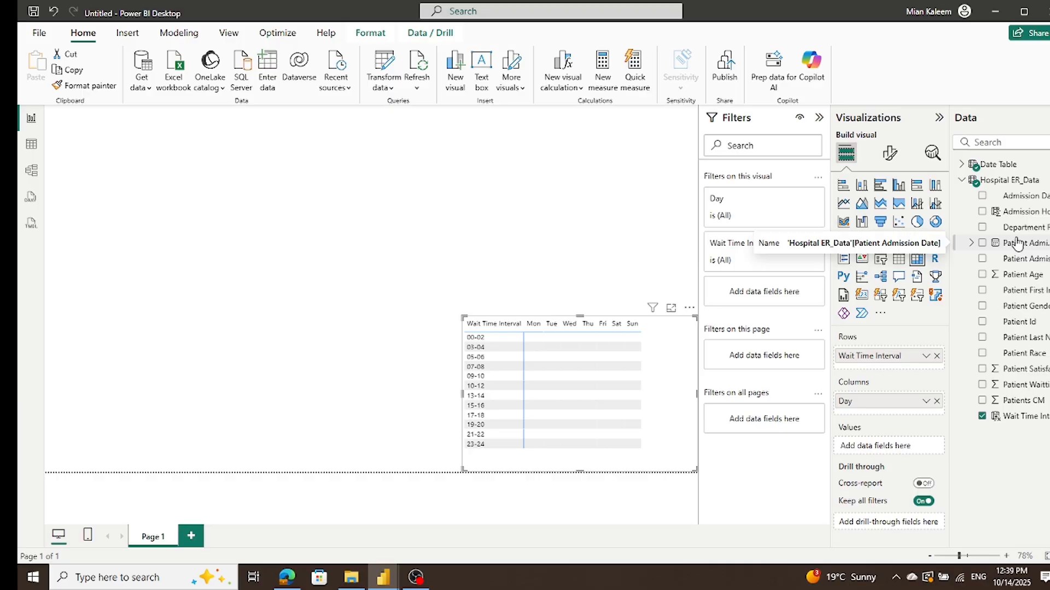
{"action": "left_click_drag", "start_coordinate": [1016, 324], "coordinate": [899, 454]}
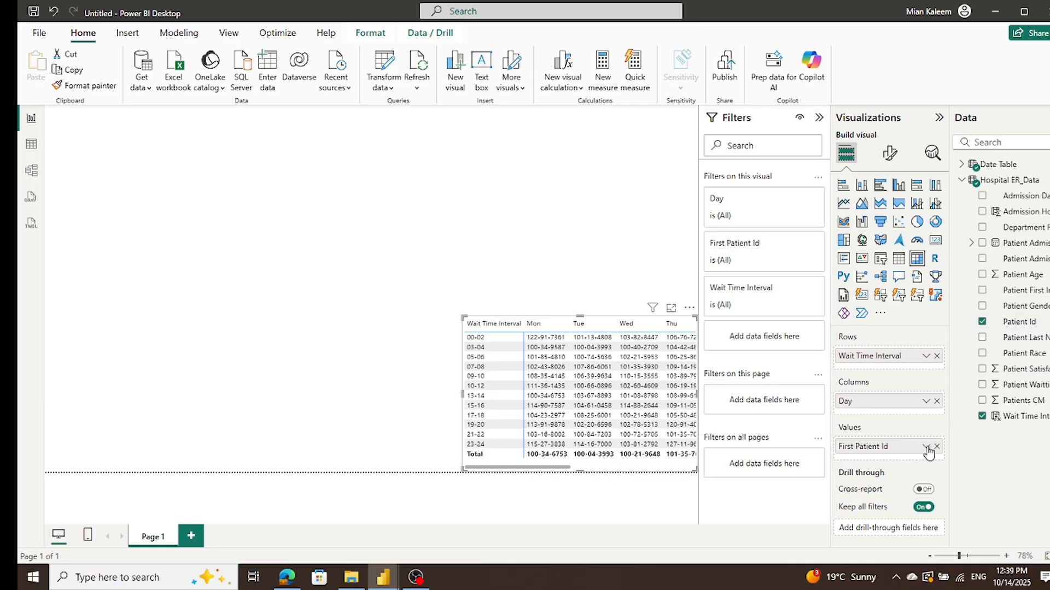
{"action": "left_click", "coordinate": [926, 447]}
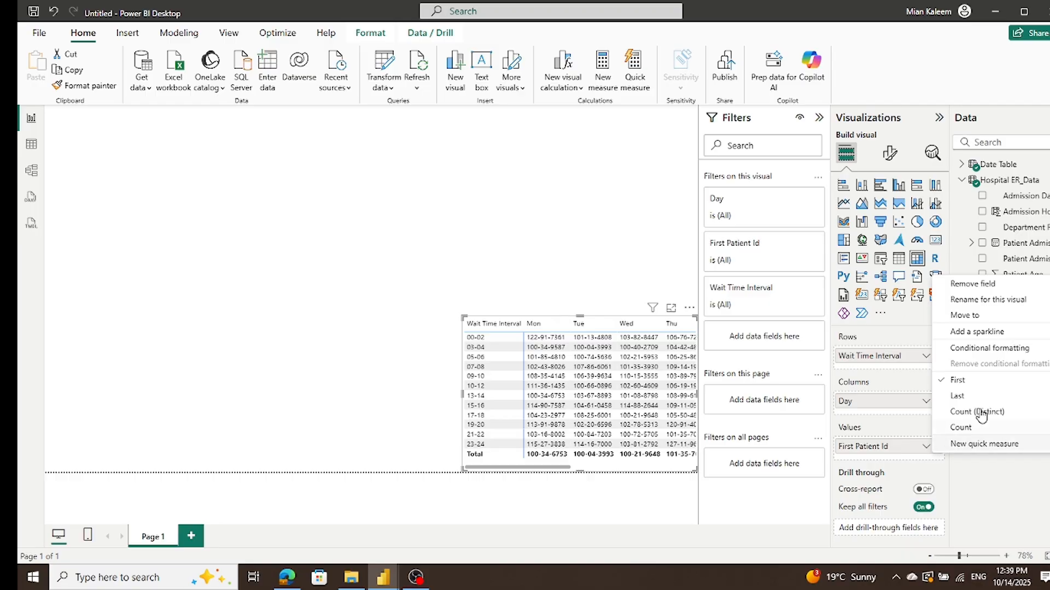
{"action": "left_click", "coordinate": [984, 427]}
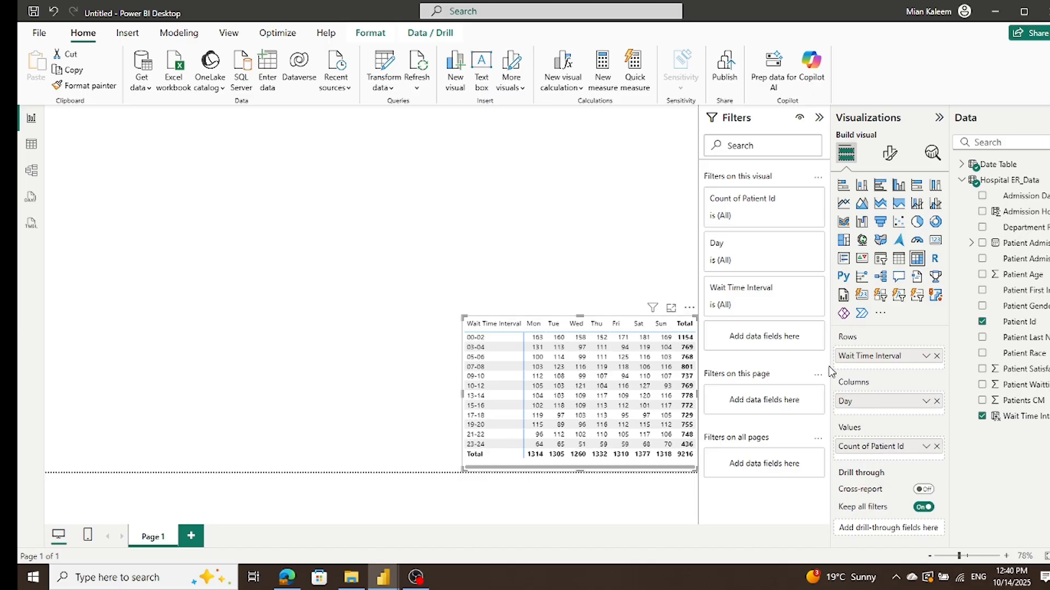
Step: Turn off the row subtotals and column subtotals of the wait-interval matrix
{"action": "left_click", "coordinate": [890, 154]}
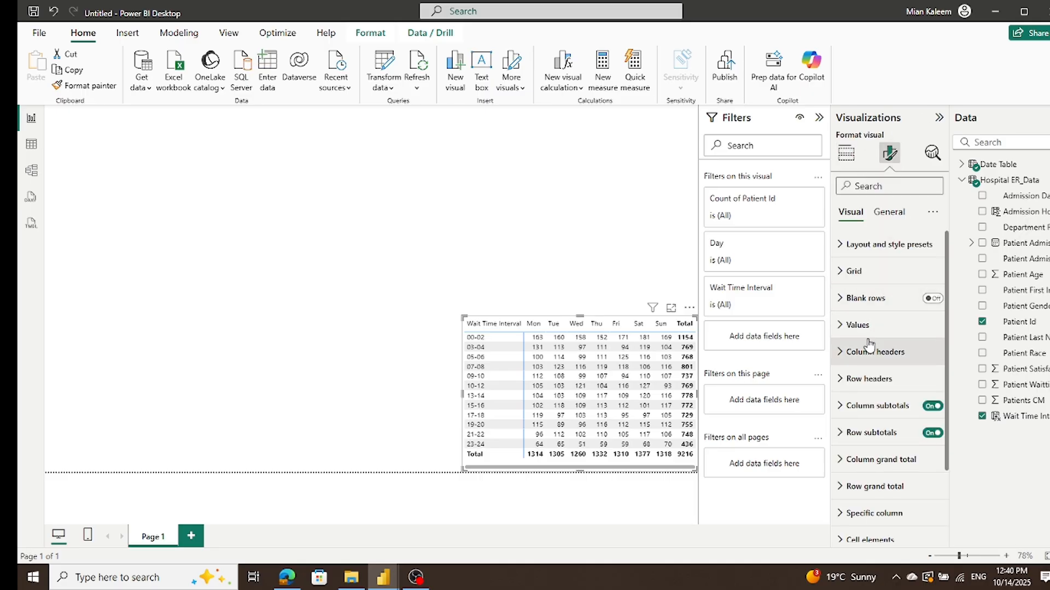
{"action": "scroll", "coordinate": [869, 345], "scroll_direction": "down", "scroll_amount": 1}
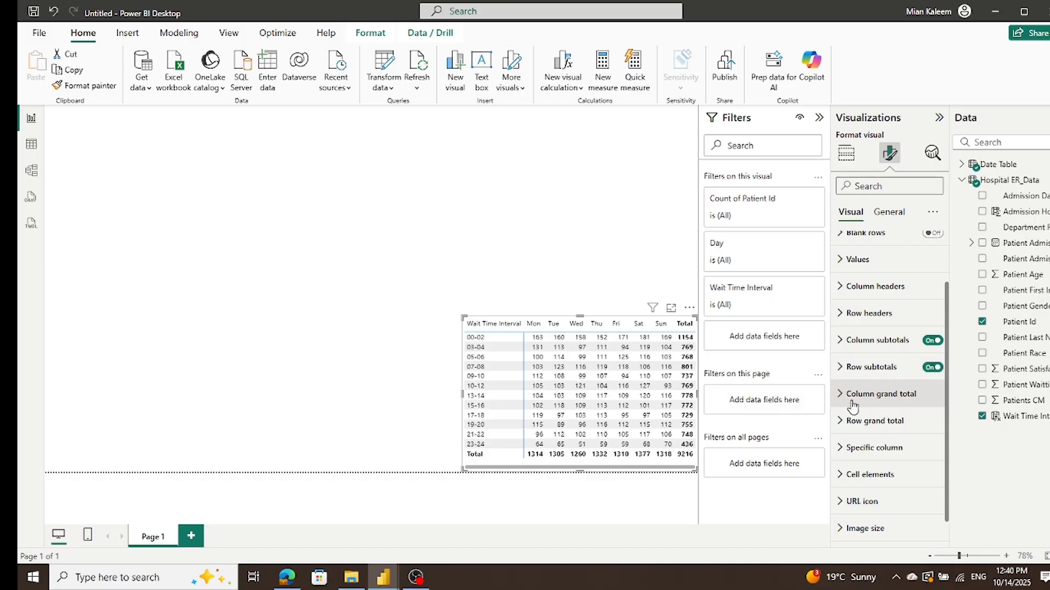
{"action": "left_click", "coordinate": [925, 367]}
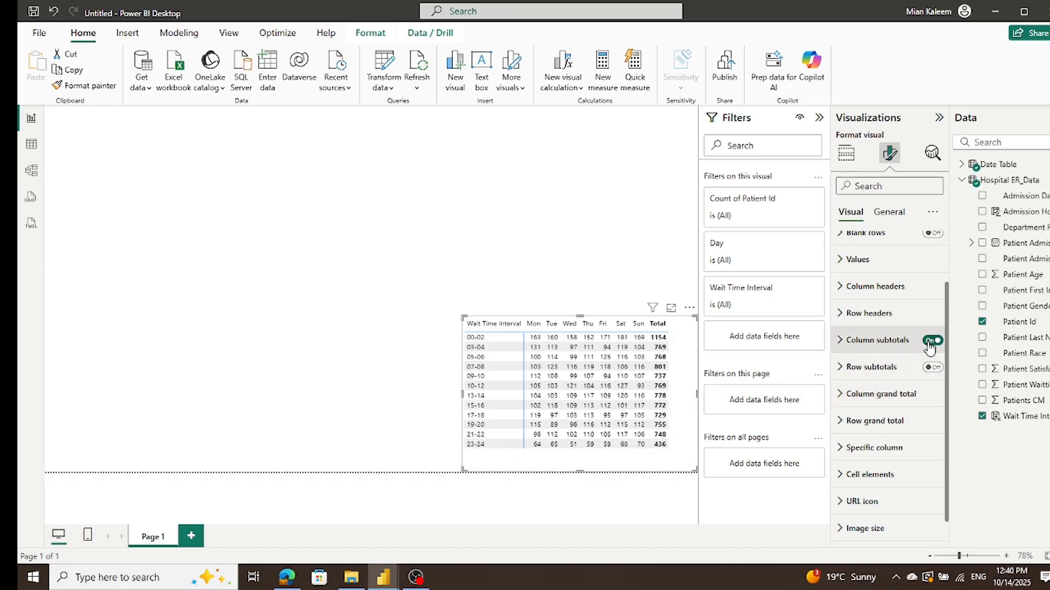
{"action": "left_click", "coordinate": [925, 340]}
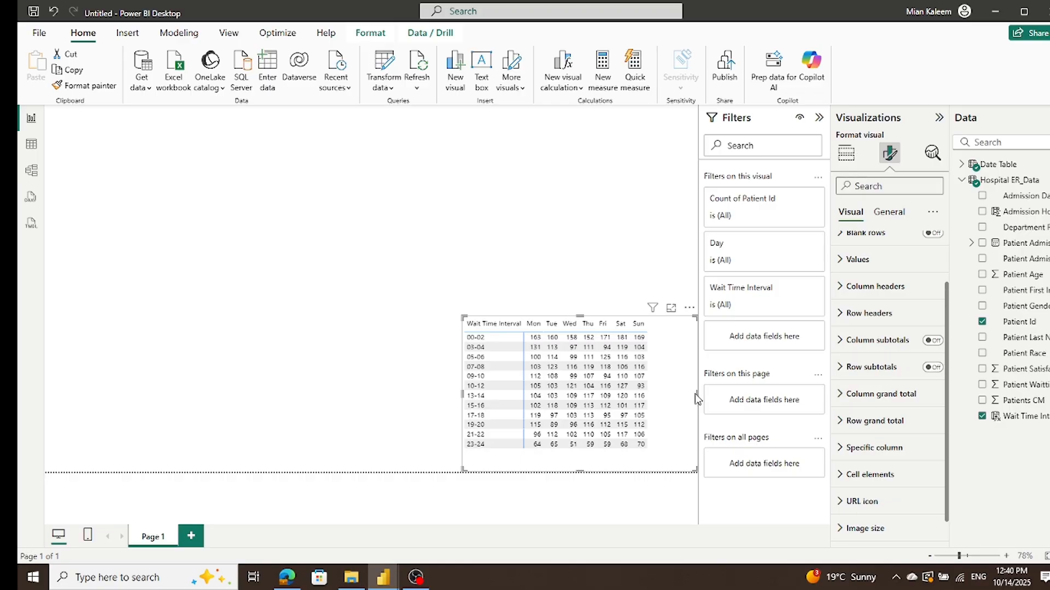
Step: Shrink the matrix frame to fit its contents and move it into the report page's lower-right corner
{"action": "left_click_drag", "start_coordinate": [697, 399], "coordinate": [664, 404]}
{"action": "left_click_drag", "start_coordinate": [565, 470], "coordinate": [568, 451]}
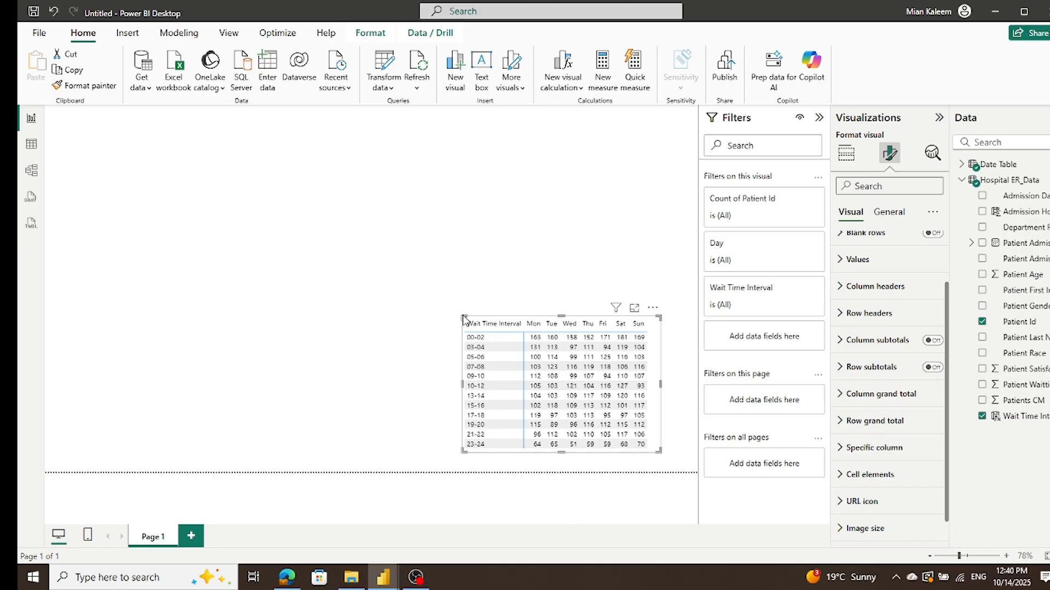
{"action": "left_click", "coordinate": [538, 319]}
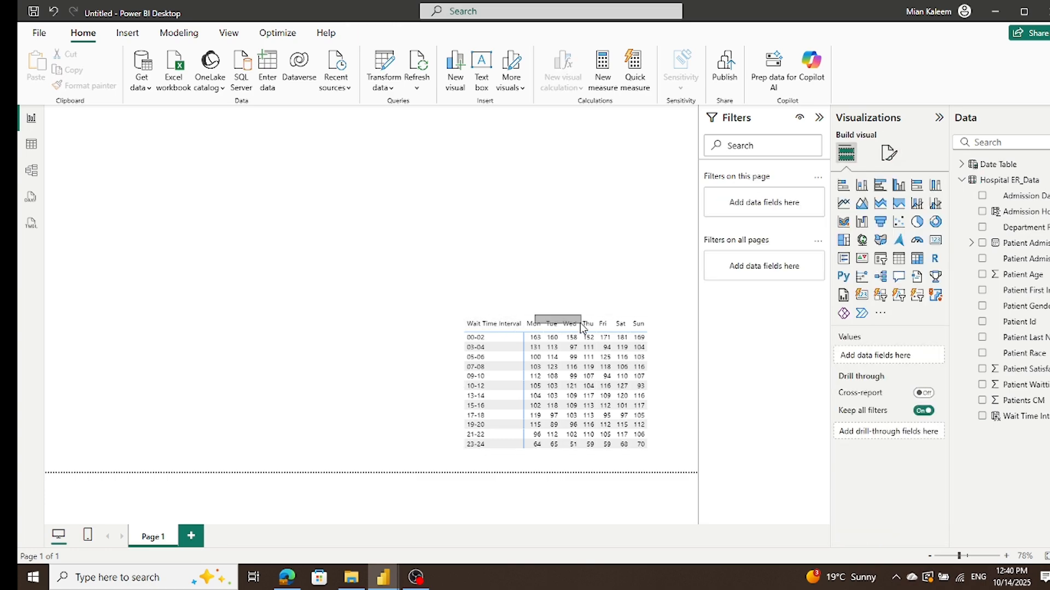
{"action": "left_click", "coordinate": [466, 323]}
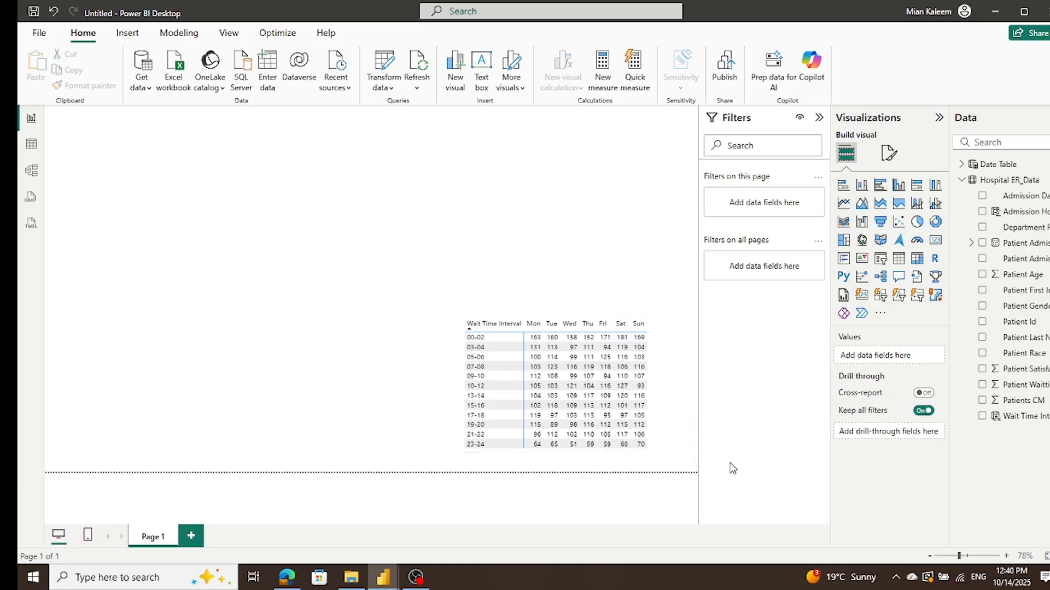
{"action": "left_click", "coordinate": [652, 446]}
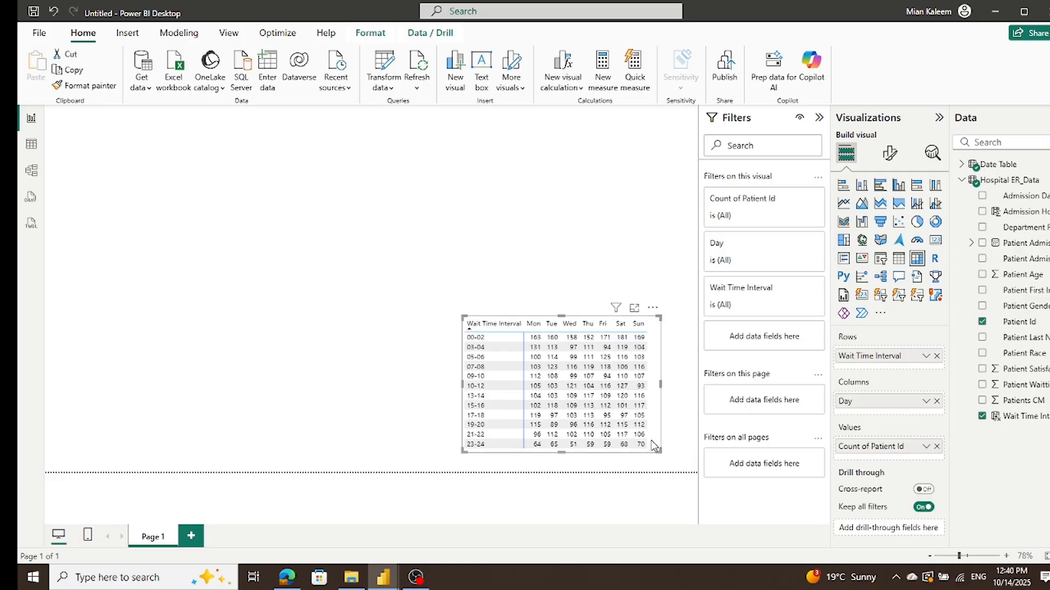
{"action": "left_click_drag", "start_coordinate": [652, 446], "coordinate": [687, 462]}
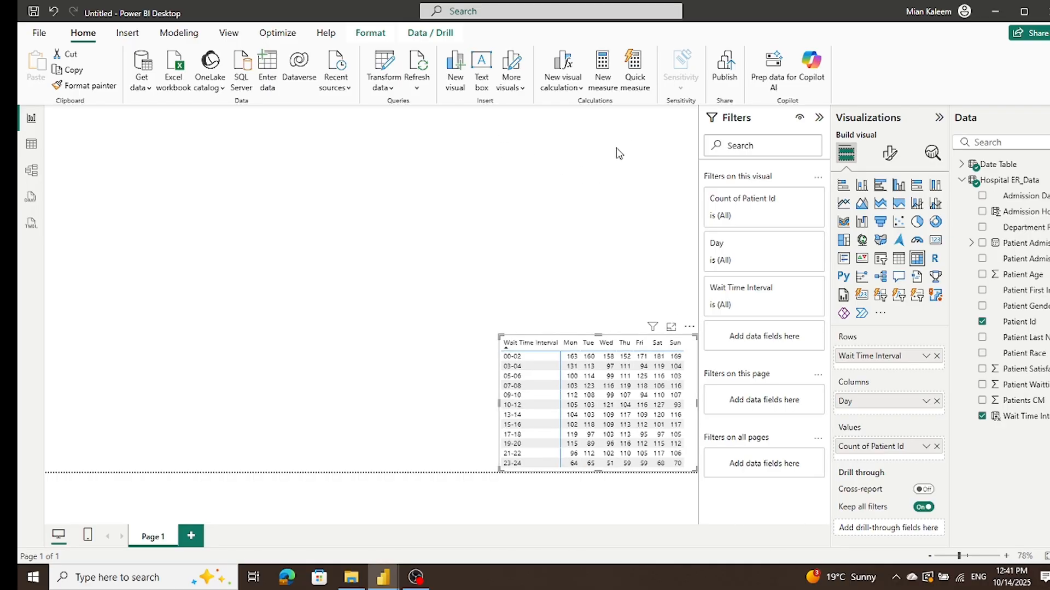
Step: Insert a clustered column chart and place it directly above the matrix, along the page's right edge
{"action": "left_click", "coordinate": [589, 269]}
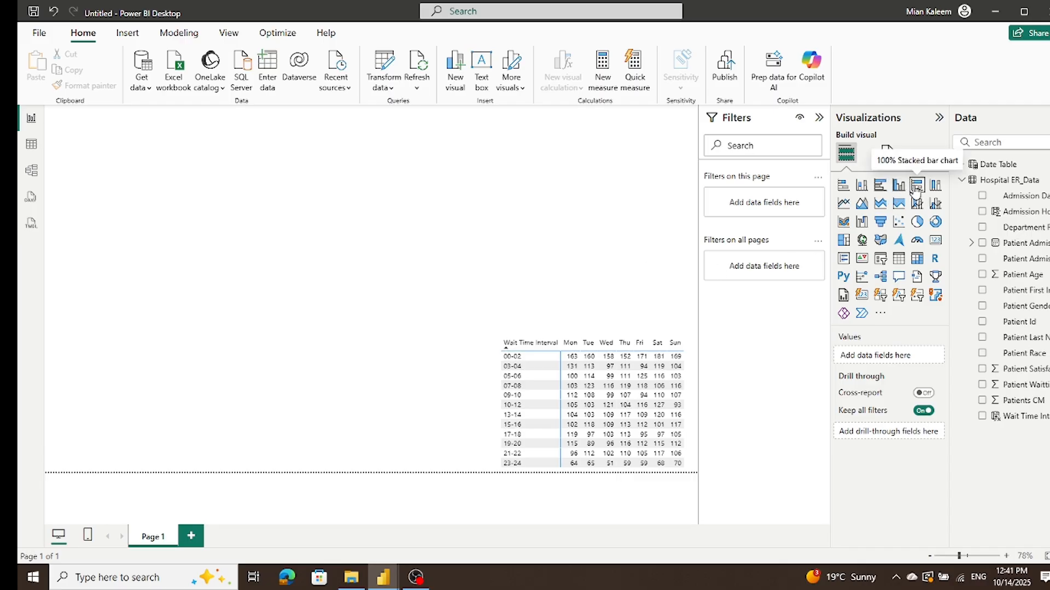
{"action": "left_click", "coordinate": [898, 186]}
{"action": "left_click_drag", "start_coordinate": [263, 241], "coordinate": [690, 249]}
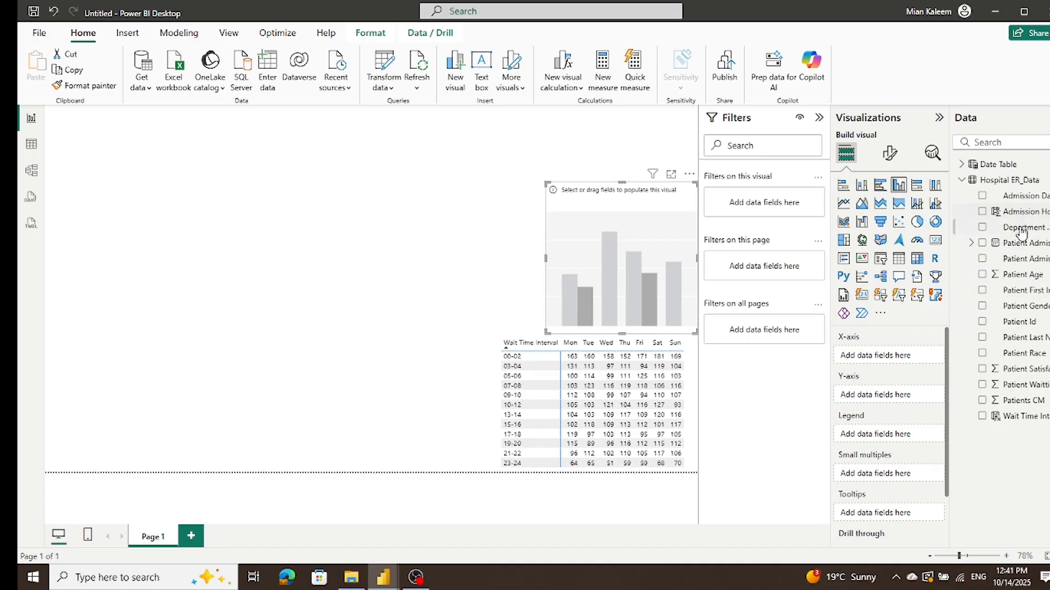
Step: Plot the count of Patient Id on the column chart's Y-axis by the Date Table's Day on the X-axis
{"action": "left_click", "coordinate": [962, 165]}
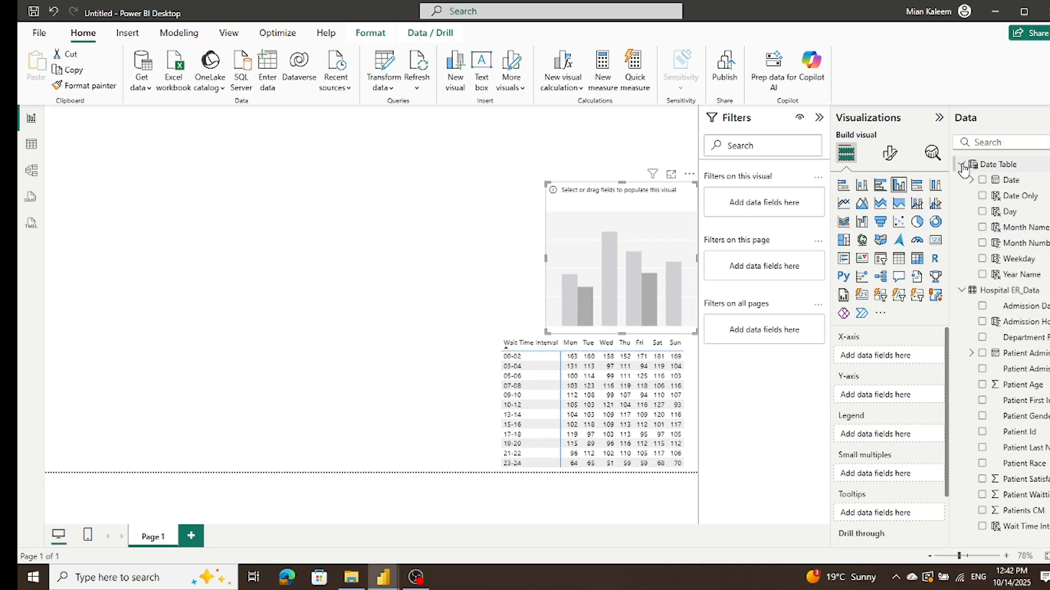
{"action": "left_click_drag", "start_coordinate": [1007, 213], "coordinate": [894, 355]}
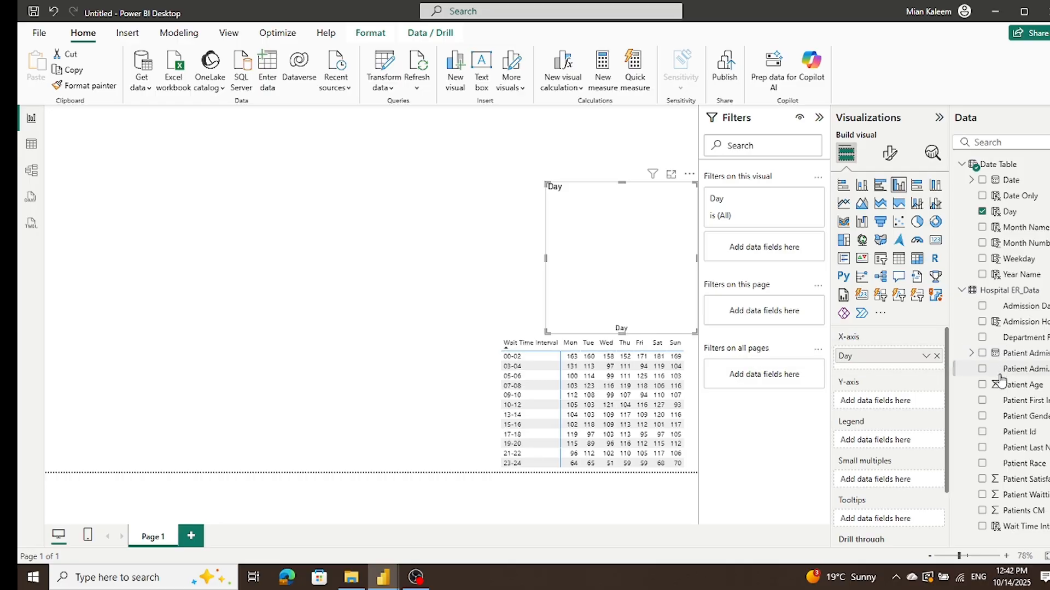
{"action": "left_click_drag", "start_coordinate": [1008, 438], "coordinate": [890, 405]}
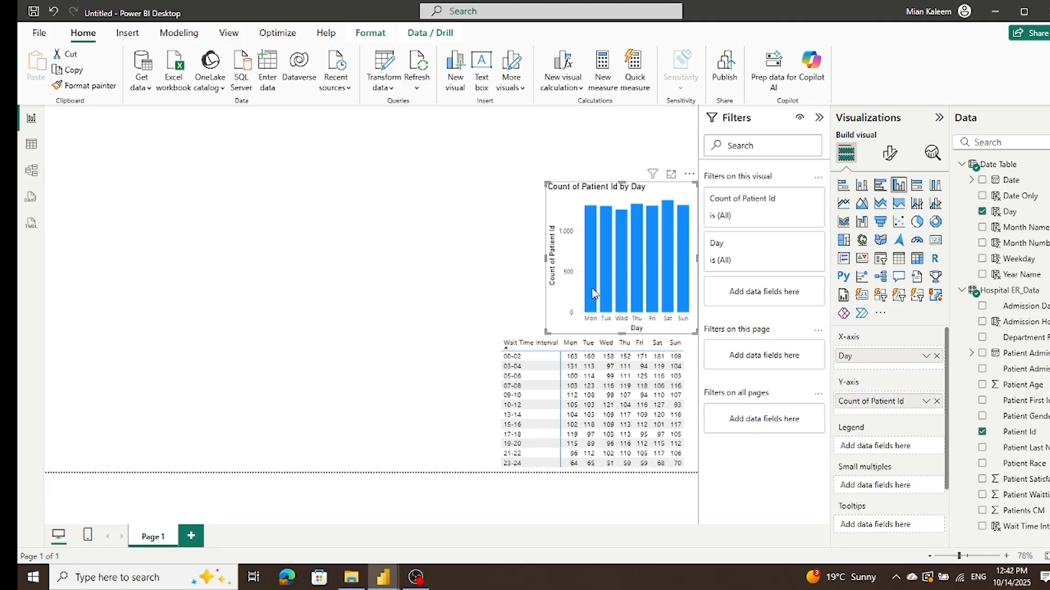
Step: Turn off the column chart's title, header icons and tooltips
{"action": "left_click", "coordinate": [888, 154]}
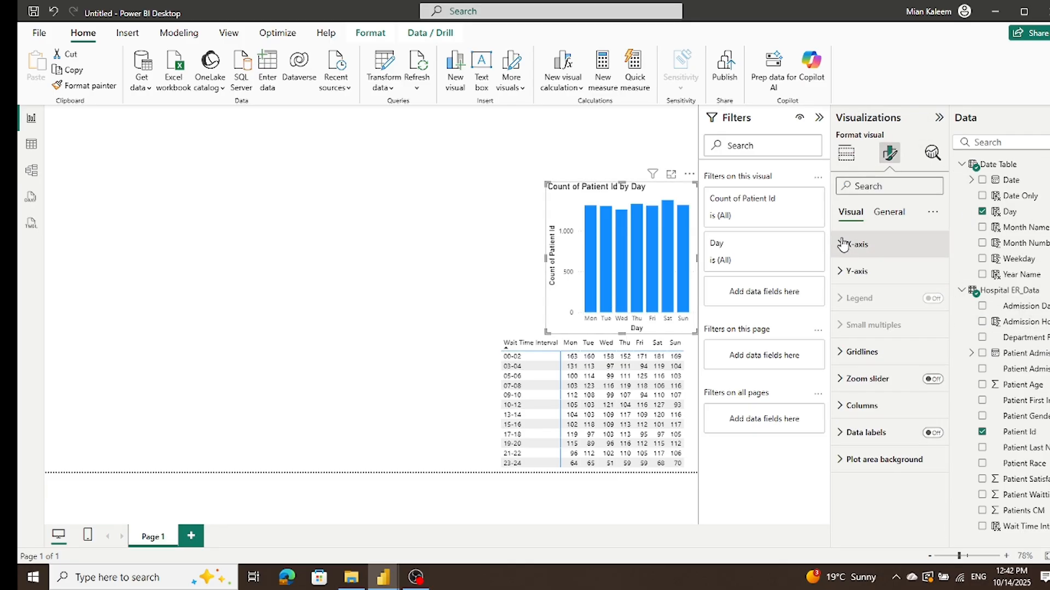
{"action": "left_click", "coordinate": [888, 212]}
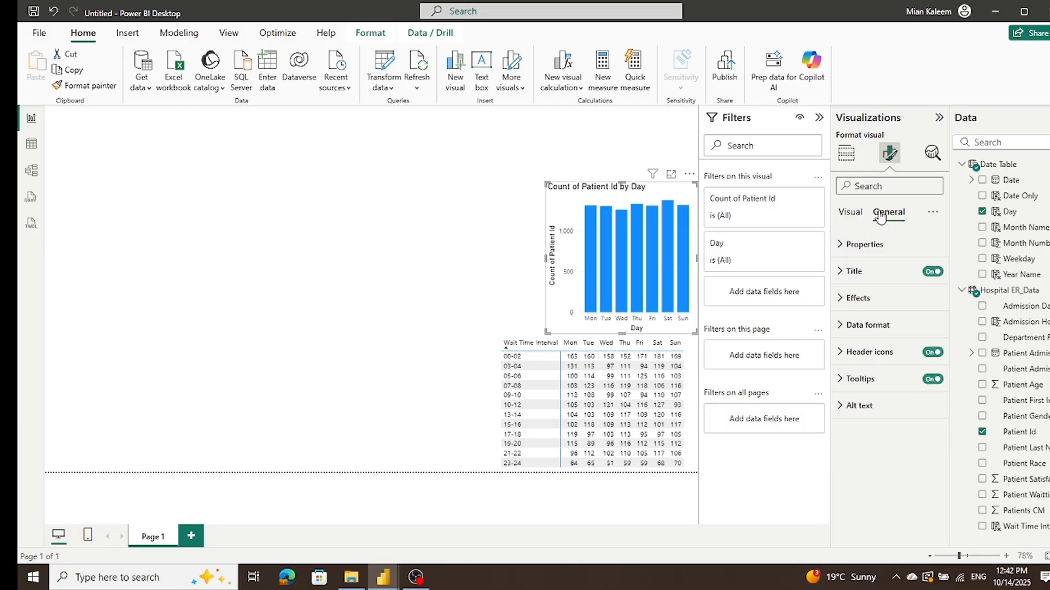
{"action": "left_click", "coordinate": [933, 273]}
{"action": "left_click", "coordinate": [932, 352]}
{"action": "left_click", "coordinate": [933, 380]}
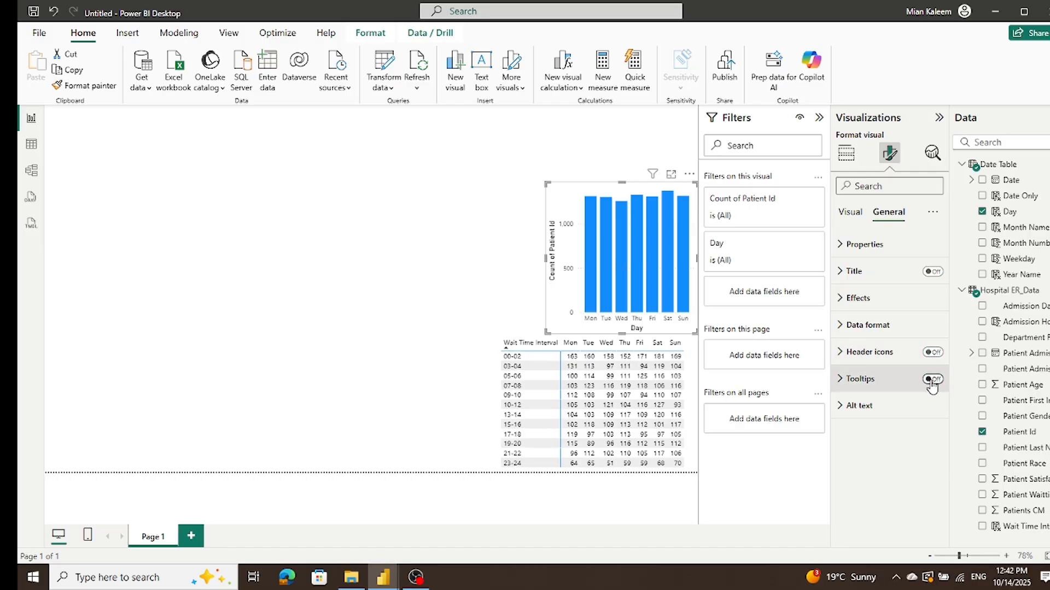
Step: Hide the X-axis values and X-axis title of the column chart
{"action": "left_click", "coordinate": [844, 215]}
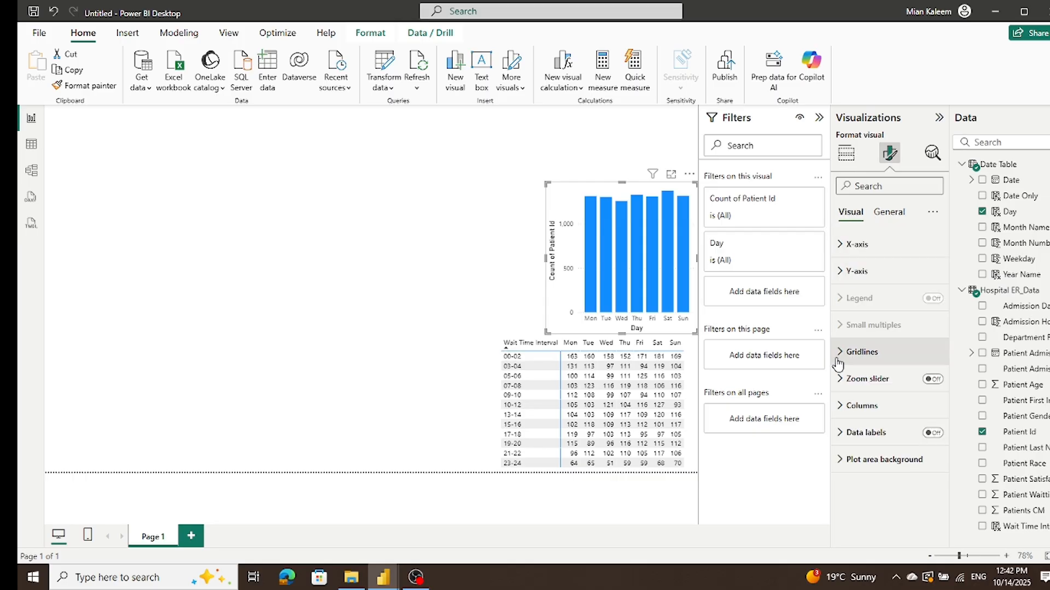
{"action": "left_click", "coordinate": [846, 245]}
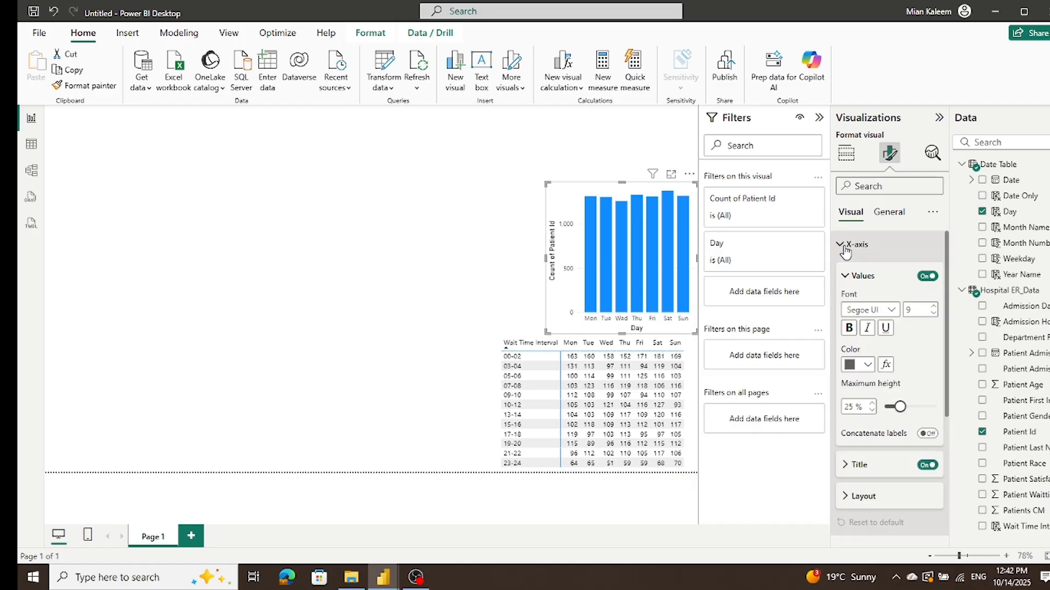
{"action": "left_click", "coordinate": [924, 277]}
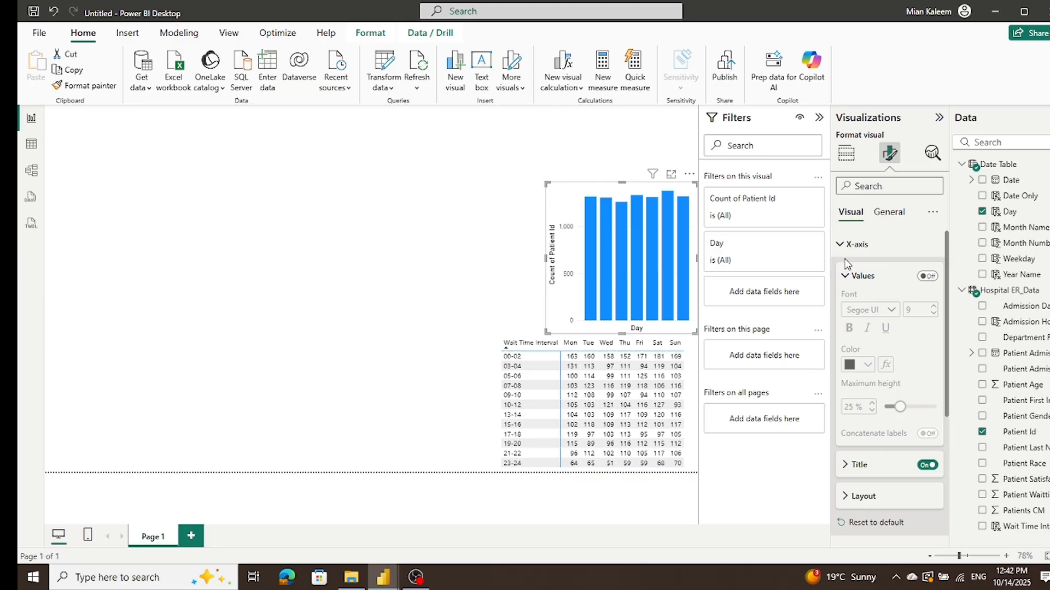
{"action": "scroll", "coordinate": [865, 337], "scroll_direction": "down", "scroll_amount": 3}
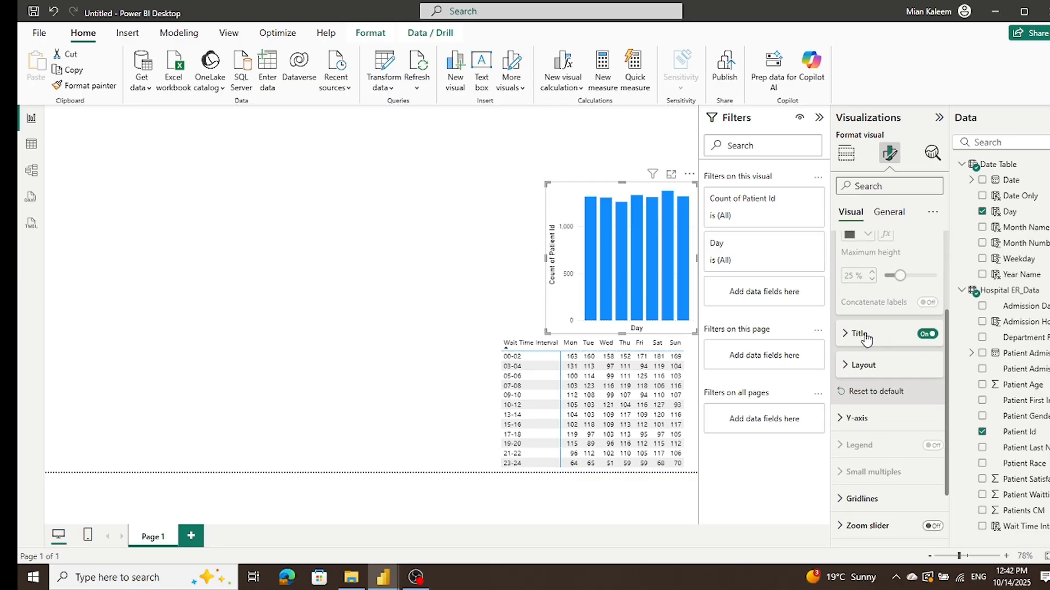
{"action": "left_click", "coordinate": [925, 334]}
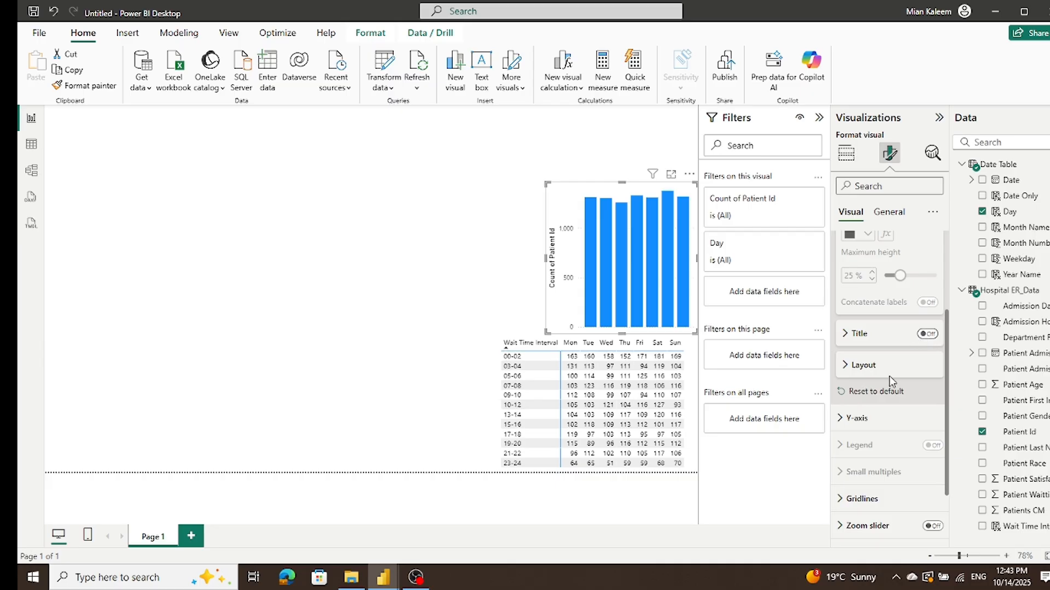
{"action": "scroll", "coordinate": [889, 379], "scroll_direction": "down", "scroll_amount": 2}
{"action": "scroll", "coordinate": [890, 383], "scroll_direction": "up", "scroll_amount": 5}
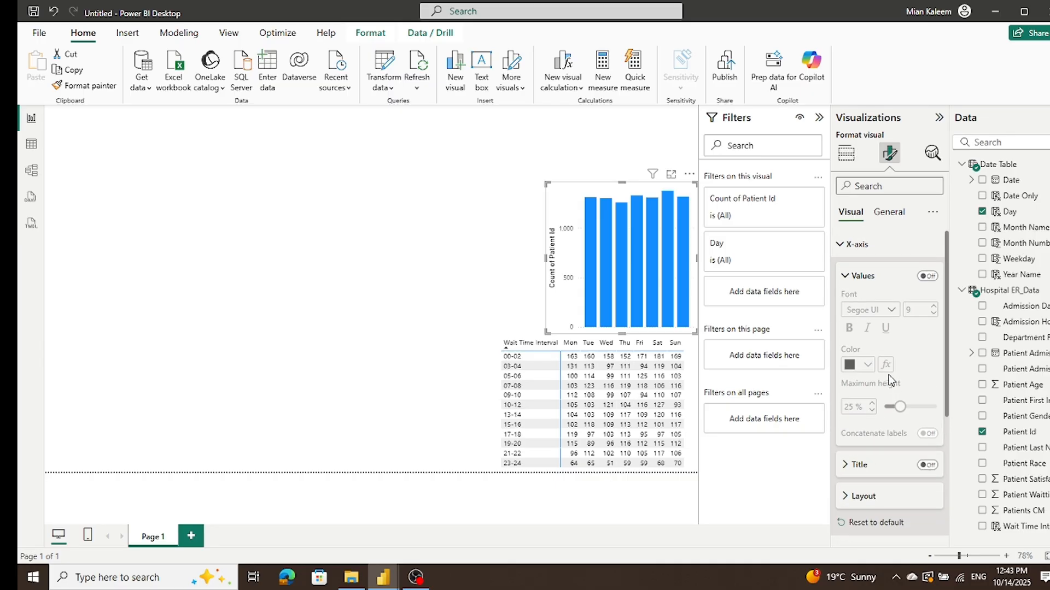
{"action": "left_click", "coordinate": [844, 277]}
{"action": "left_click", "coordinate": [837, 245]}
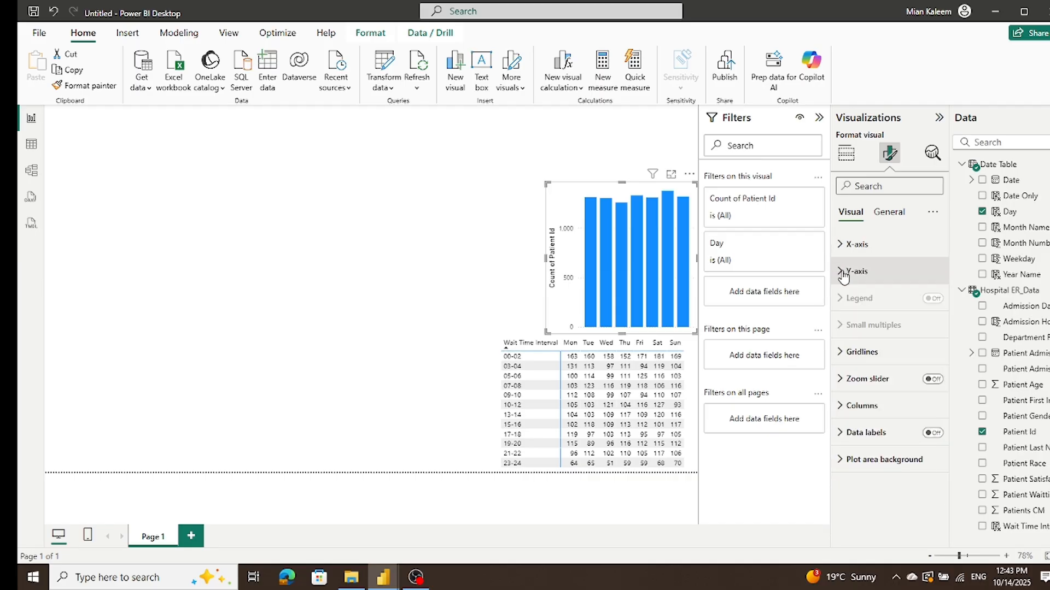
Step: Hide the Y-axis values and Y-axis title of the column chart
{"action": "left_click", "coordinate": [844, 271]}
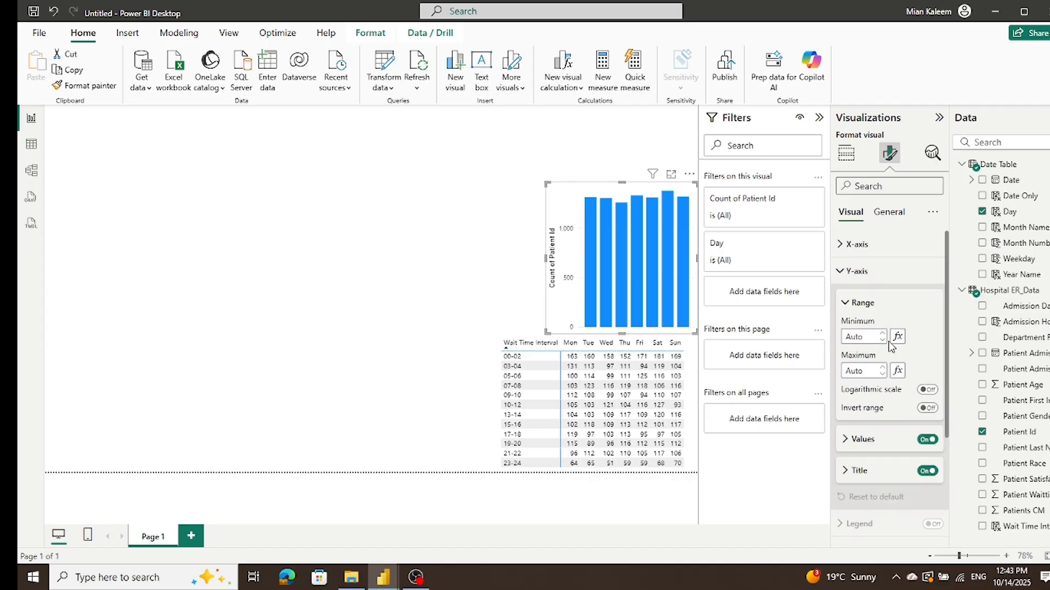
{"action": "scroll", "coordinate": [888, 341], "scroll_direction": "down", "scroll_amount": 2}
{"action": "left_click", "coordinate": [926, 374]}
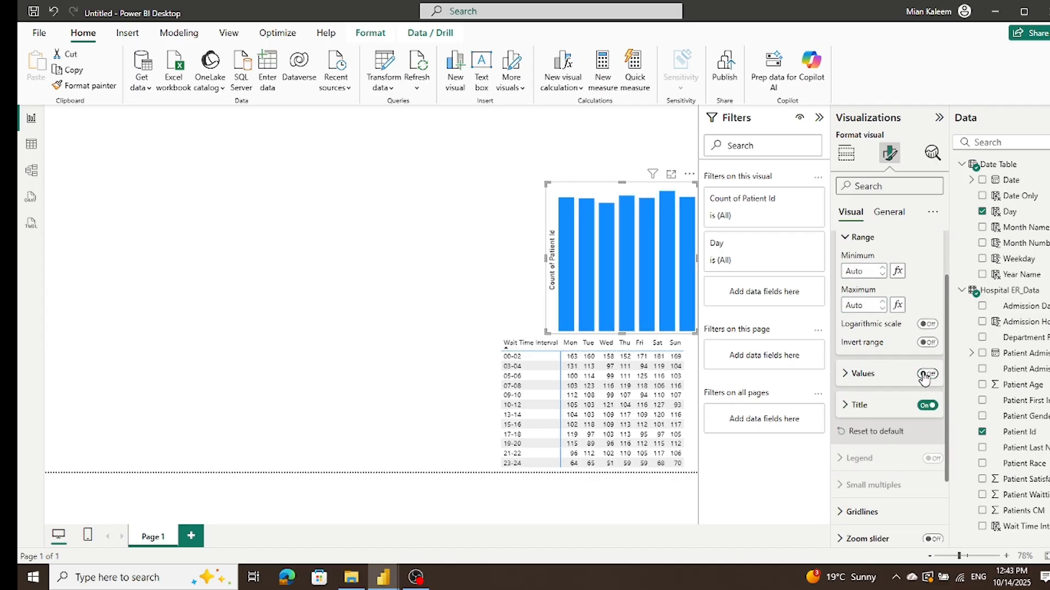
{"action": "left_click", "coordinate": [925, 406]}
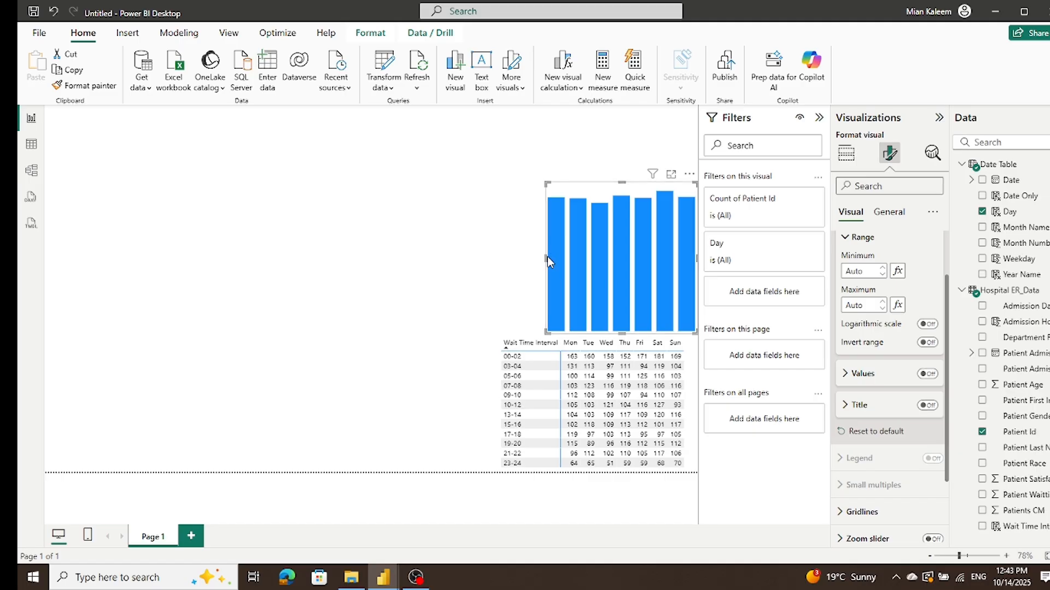
Step: Narrow the column chart to line up with the matrix's Mon to Sun columns and reduce its height to a short strip
{"action": "left_click_drag", "start_coordinate": [546, 257], "coordinate": [560, 261]}
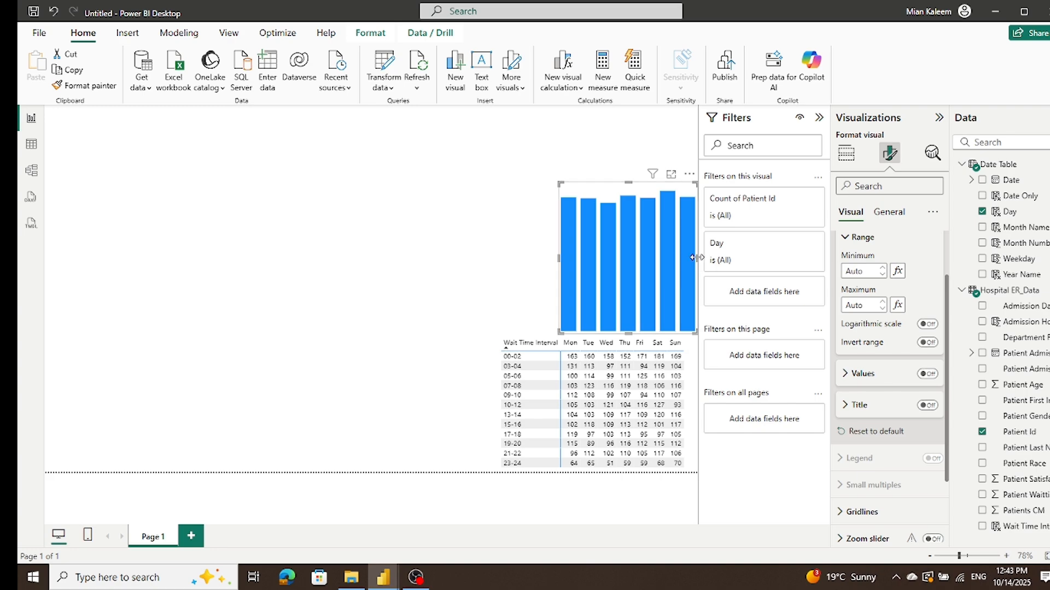
{"action": "left_click_drag", "start_coordinate": [695, 262], "coordinate": [683, 265]}
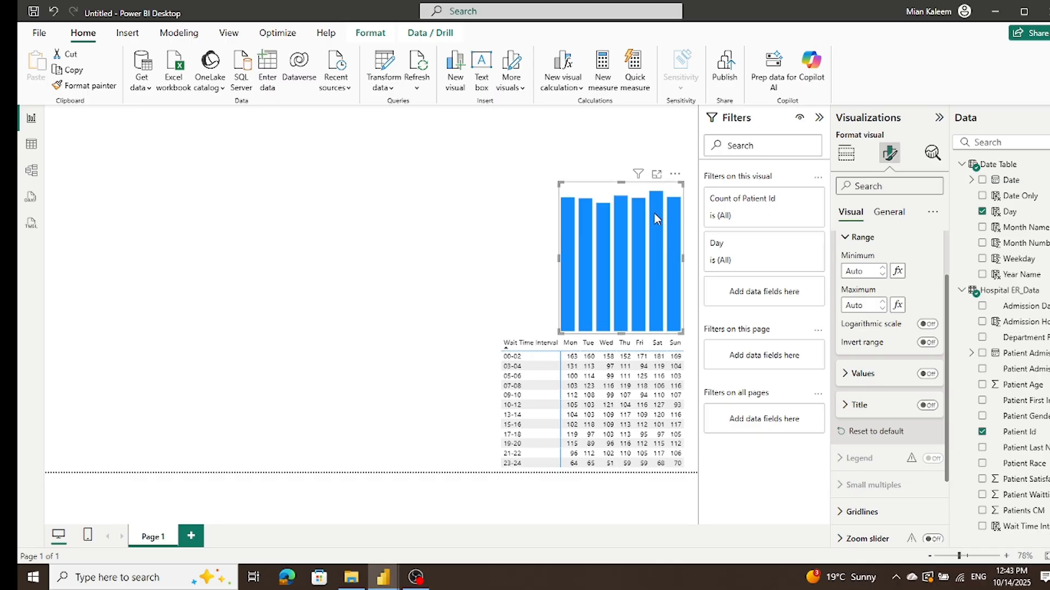
{"action": "left_click_drag", "start_coordinate": [621, 182], "coordinate": [621, 268]}
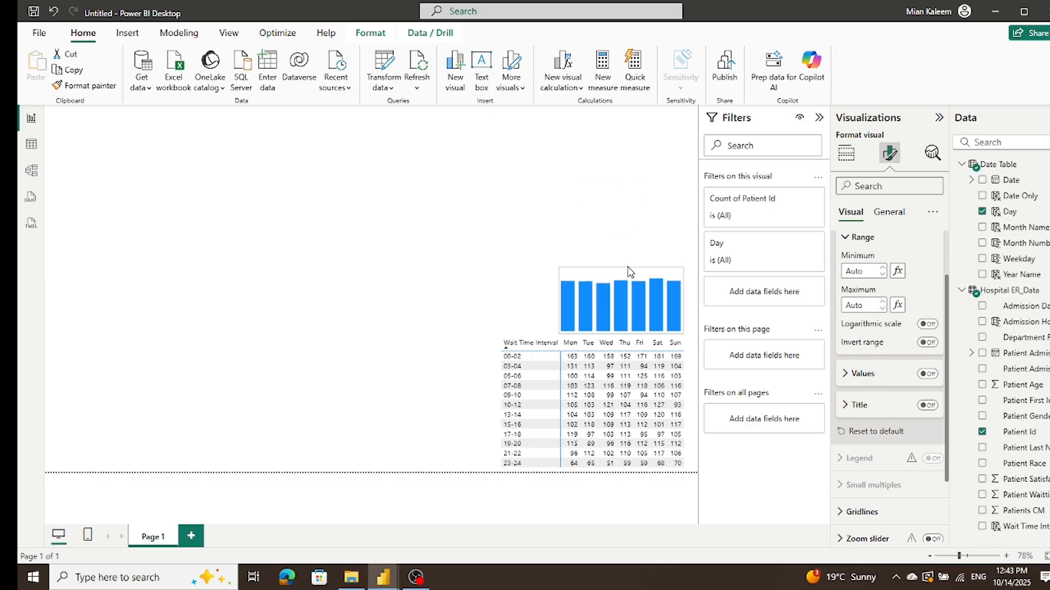
Step: Turn the column chart's tooltips back on
{"action": "left_click", "coordinate": [566, 302]}
{"action": "left_click", "coordinate": [566, 304]}
{"action": "left_click", "coordinate": [889, 213]}
{"action": "left_click", "coordinate": [934, 380]}
{"action": "mouse_move", "coordinate": [652, 306]}
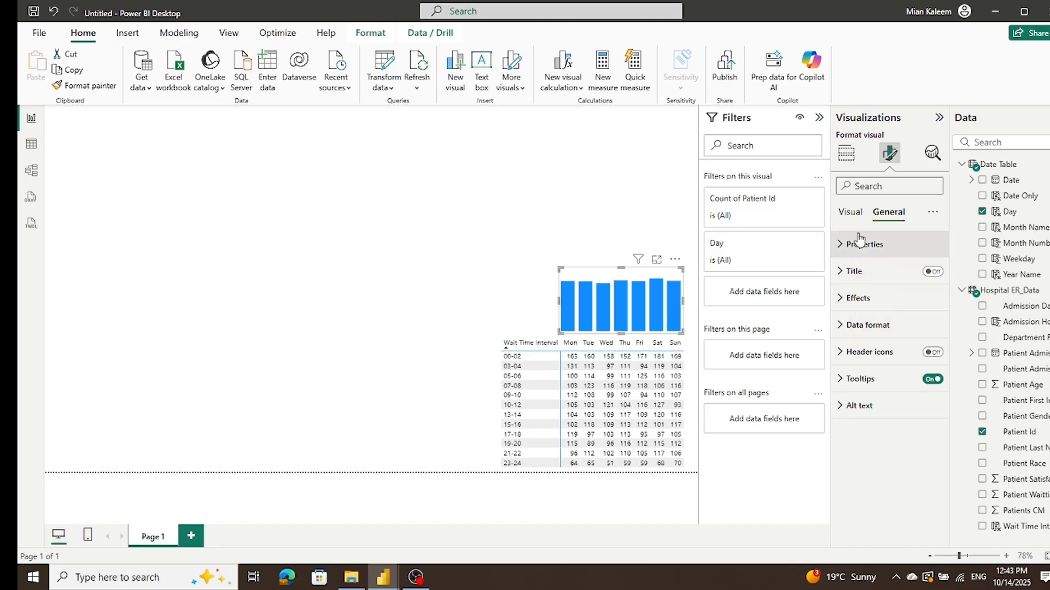
Step: Turn on data labels for the column chart and extend its upper edge to make the chart slightly taller
{"action": "left_click", "coordinate": [852, 213]}
{"action": "scroll", "coordinate": [898, 314], "scroll_direction": "down", "scroll_amount": 3}
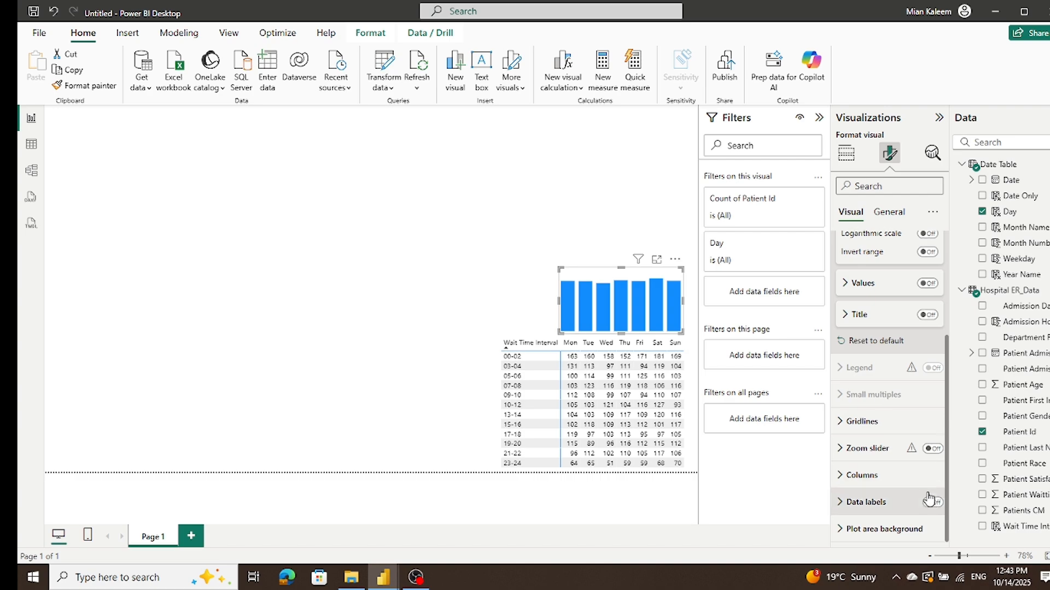
{"action": "left_click", "coordinate": [932, 502]}
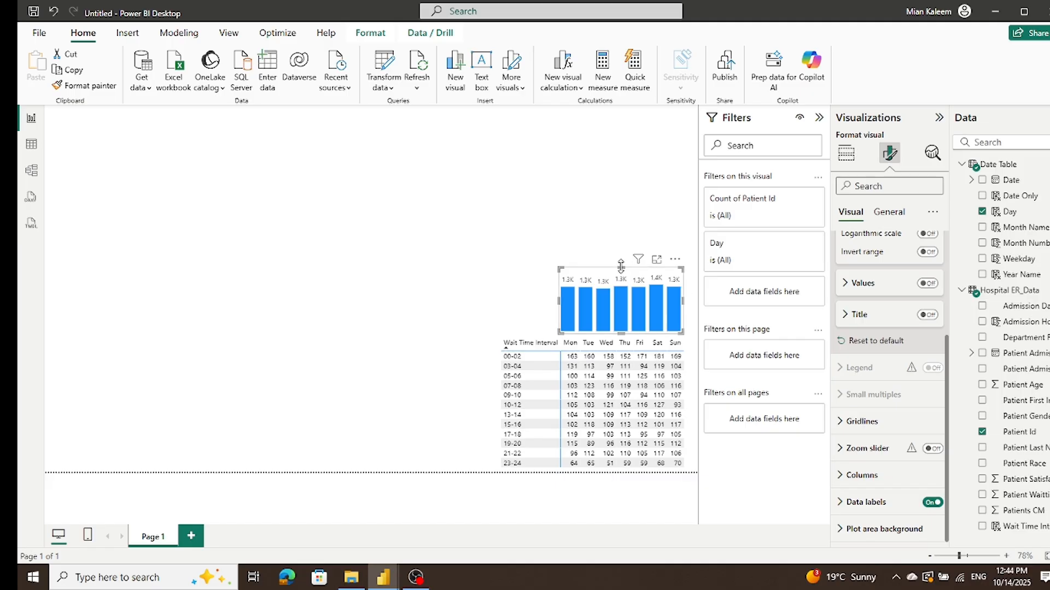
{"action": "left_click_drag", "start_coordinate": [620, 266], "coordinate": [621, 249]}
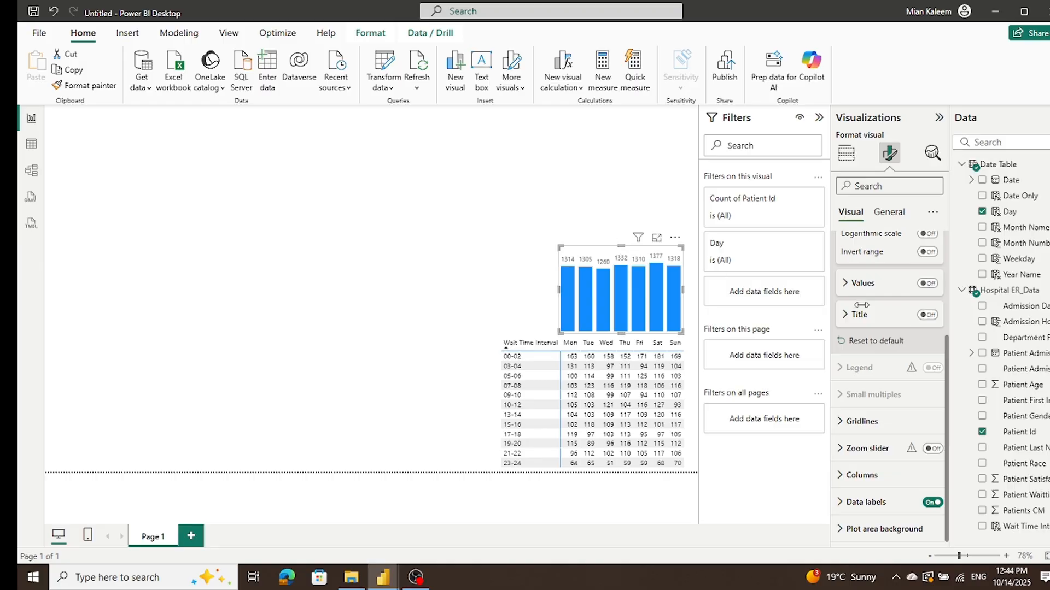
Step: Show the column chart's title and set its text to "Patients by Days and Hours"
{"action": "left_click", "coordinate": [935, 316]}
{"action": "left_click", "coordinate": [935, 316]}
{"action": "left_click", "coordinate": [887, 213]}
{"action": "left_click", "coordinate": [933, 272]}
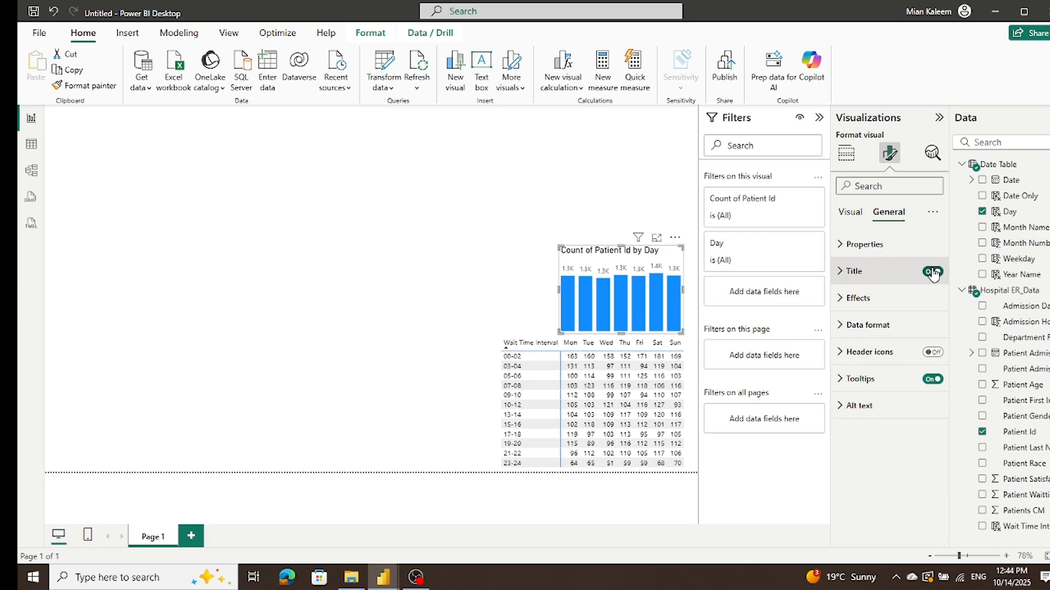
{"action": "left_click", "coordinate": [843, 276]}
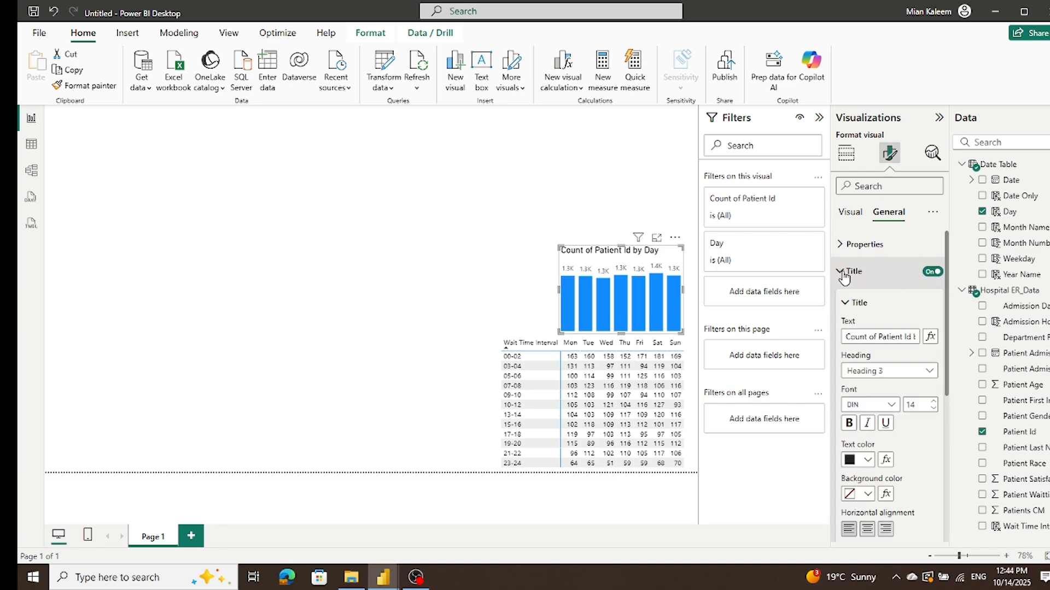
{"action": "triple_click", "coordinate": [883, 337]}
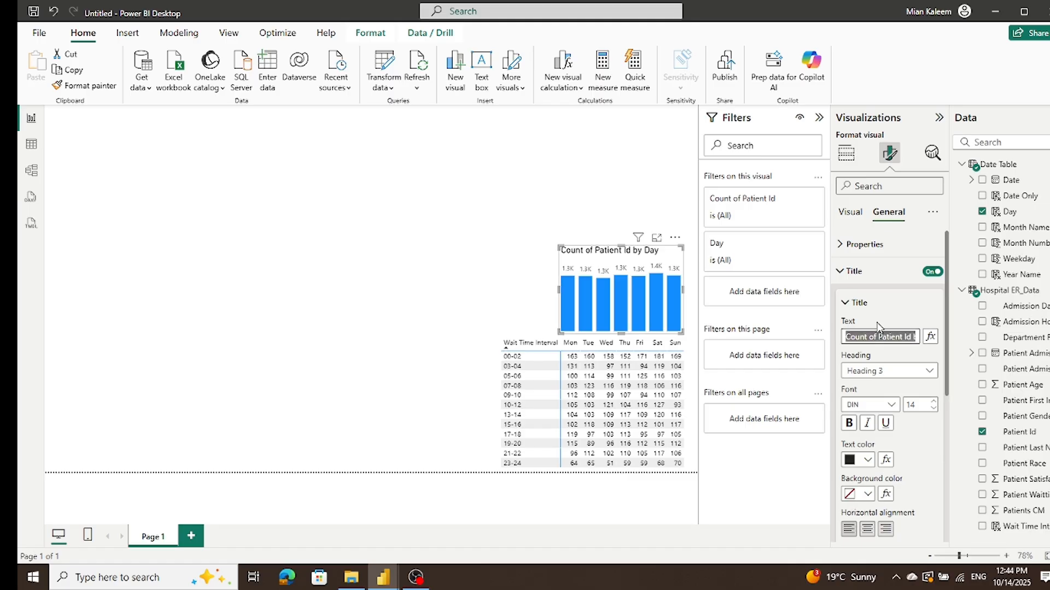
{"action": "type", "text": "Patien"}
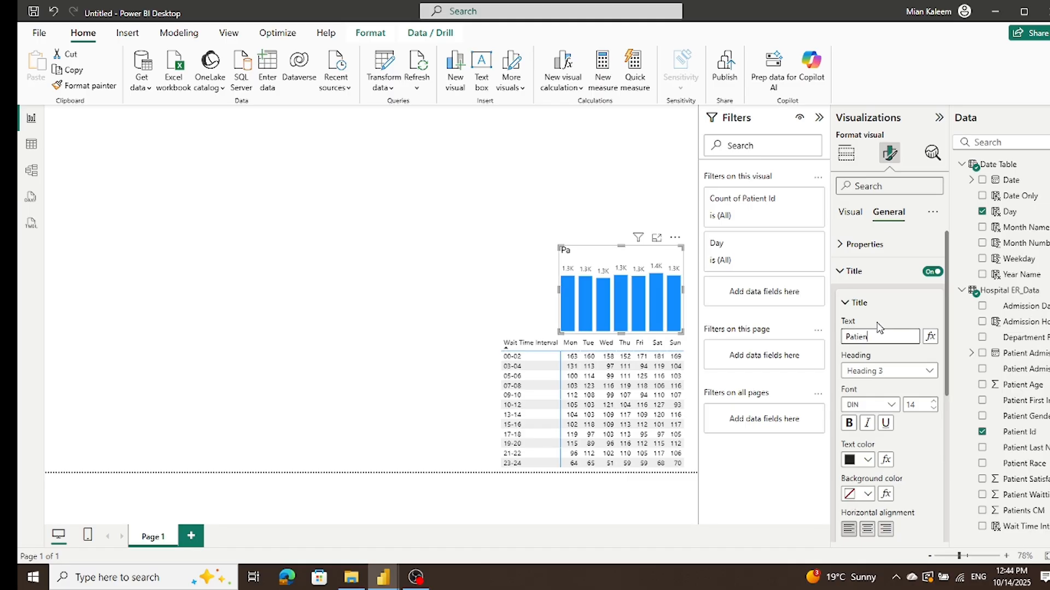
{"action": "type", "text": "ts by Days and Hours"}
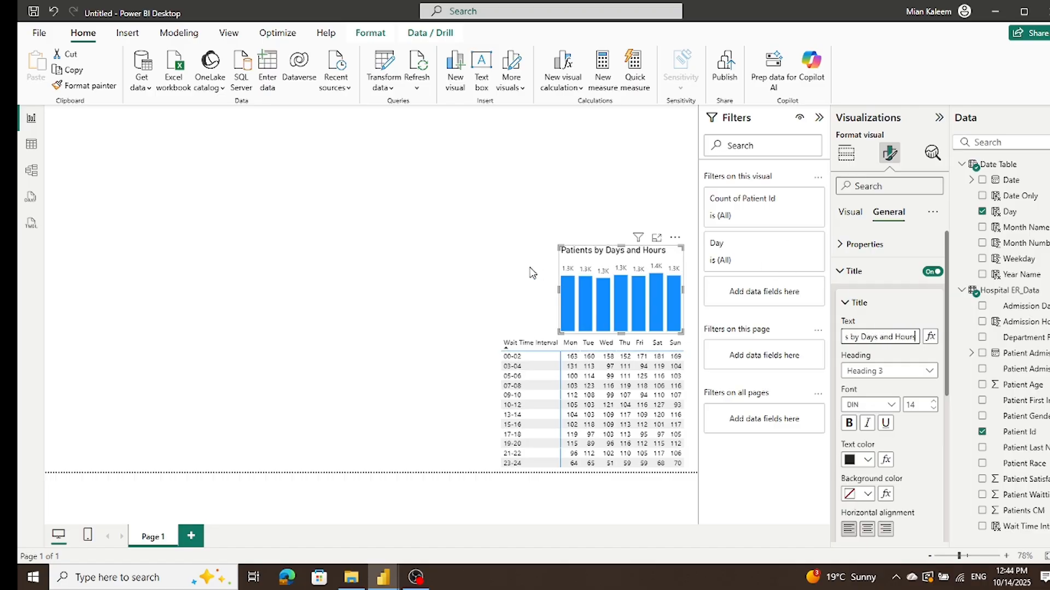
{"action": "left_click", "coordinate": [445, 273]}
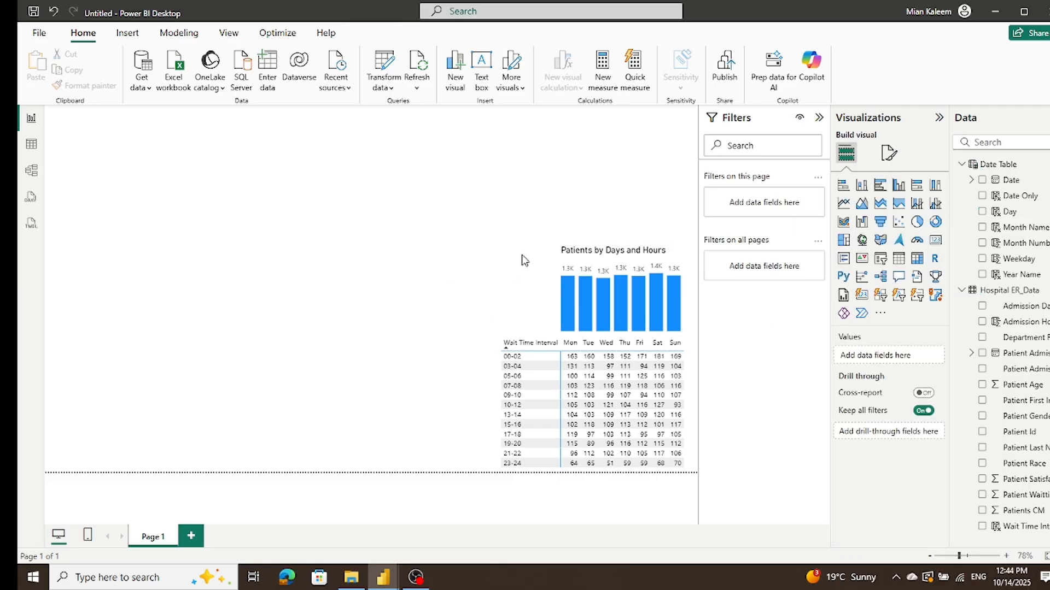
Step: Check the cross-filtering between the matrix and the column chart using the Wed 03-04 cell and the Wed column, and clear the selection
{"action": "left_click_drag", "start_coordinate": [490, 220], "coordinate": [687, 460]}
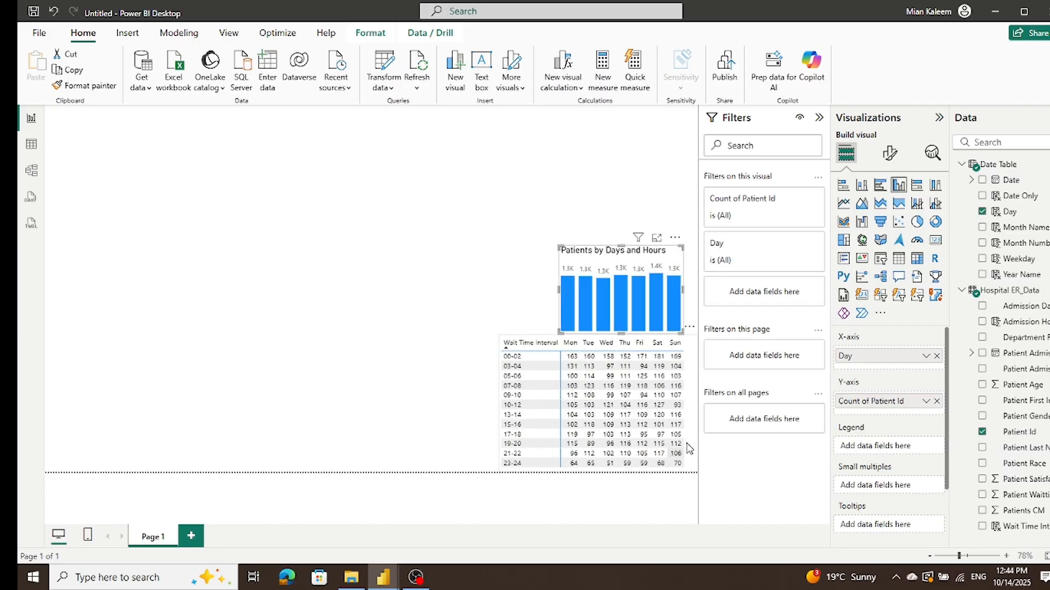
{"action": "left_click", "coordinate": [538, 239]}
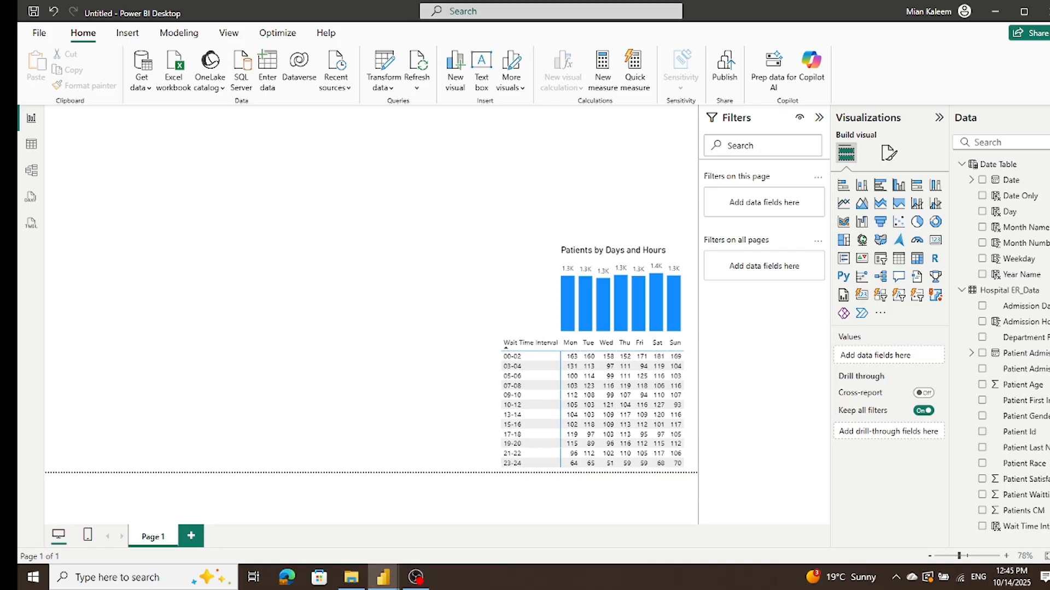
{"action": "left_click", "coordinate": [608, 366]}
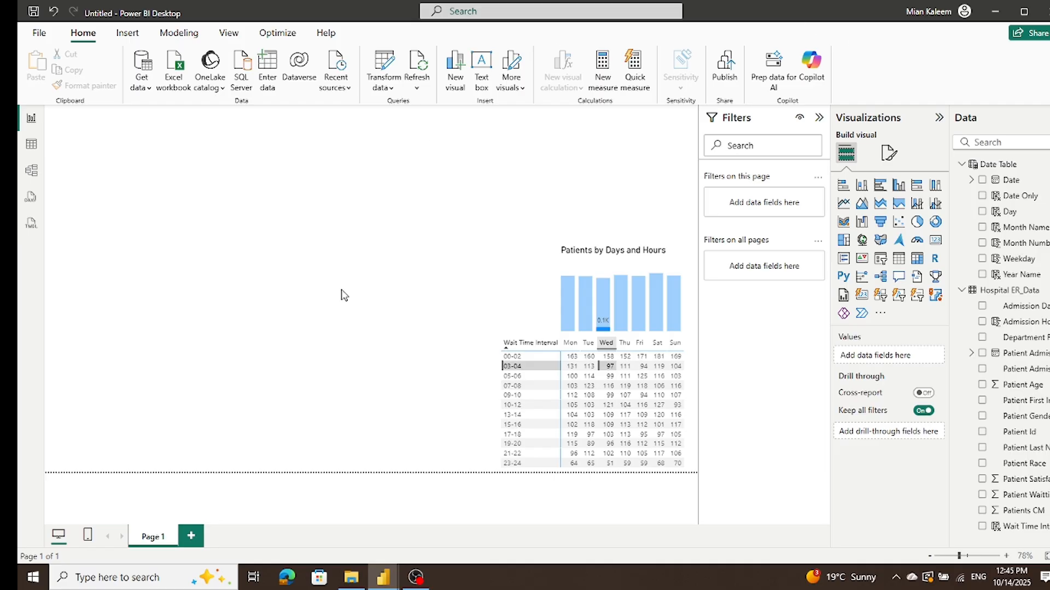
{"action": "left_click", "coordinate": [601, 300]}
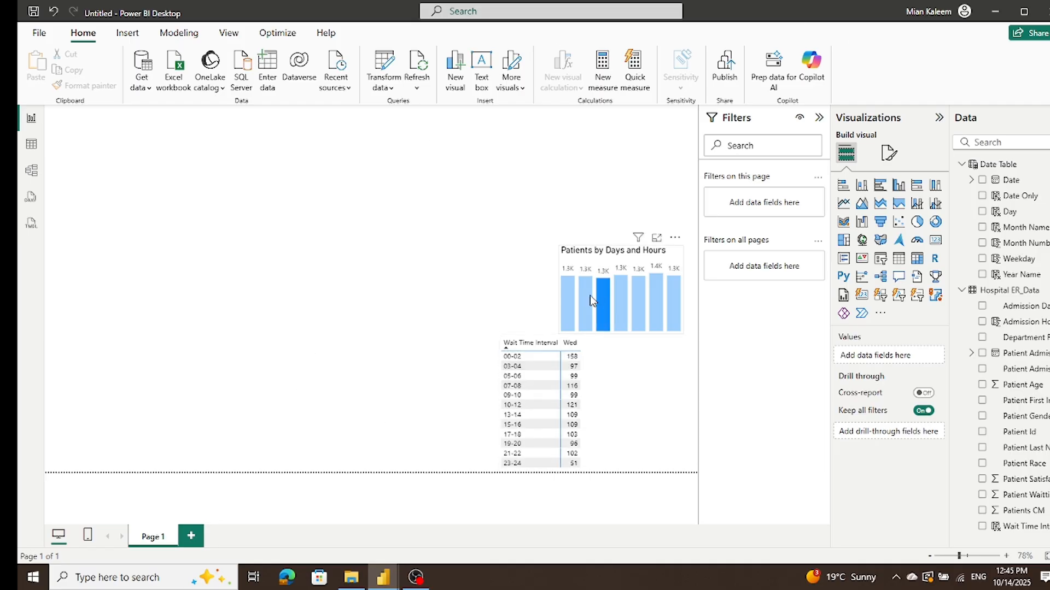
{"action": "left_click", "coordinate": [599, 299]}
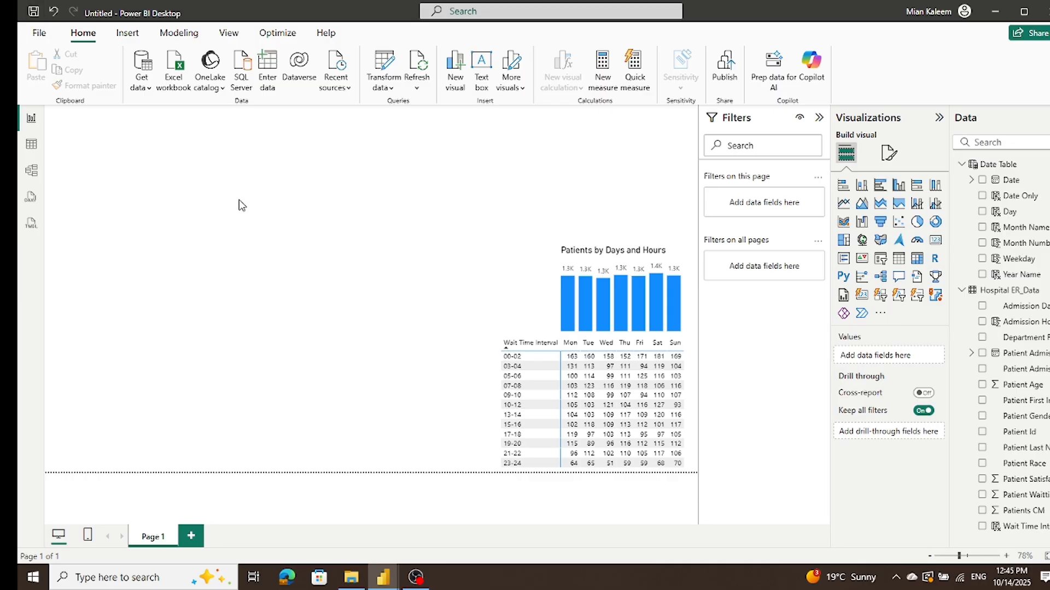
Step: Save the report as "Emergency Room Analytics" in the Hospital Emergency Room Dashboard folder
{"action": "left_click", "coordinate": [39, 34]}
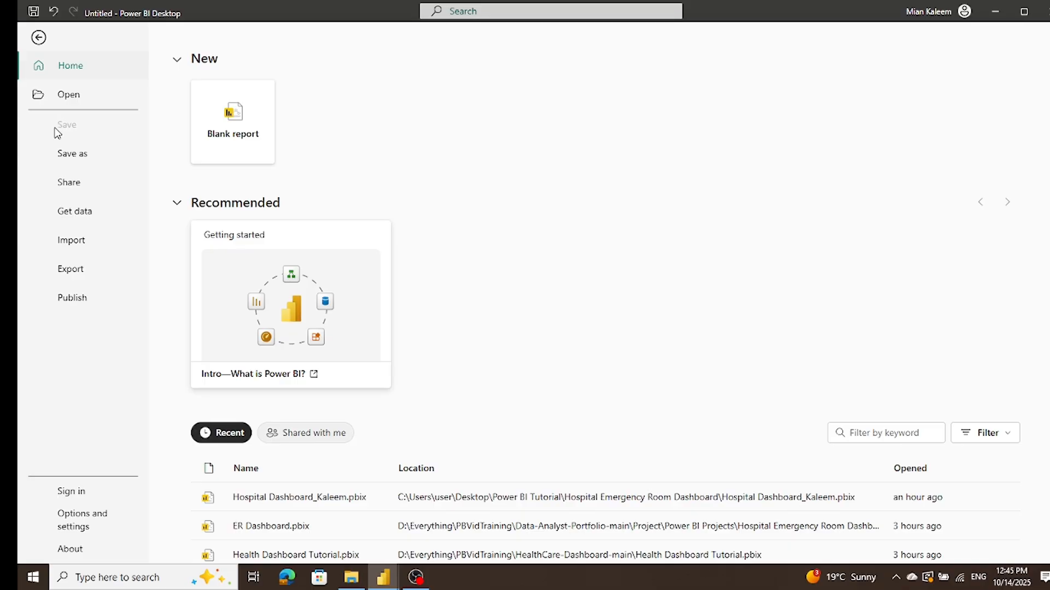
{"action": "left_click", "coordinate": [59, 157]}
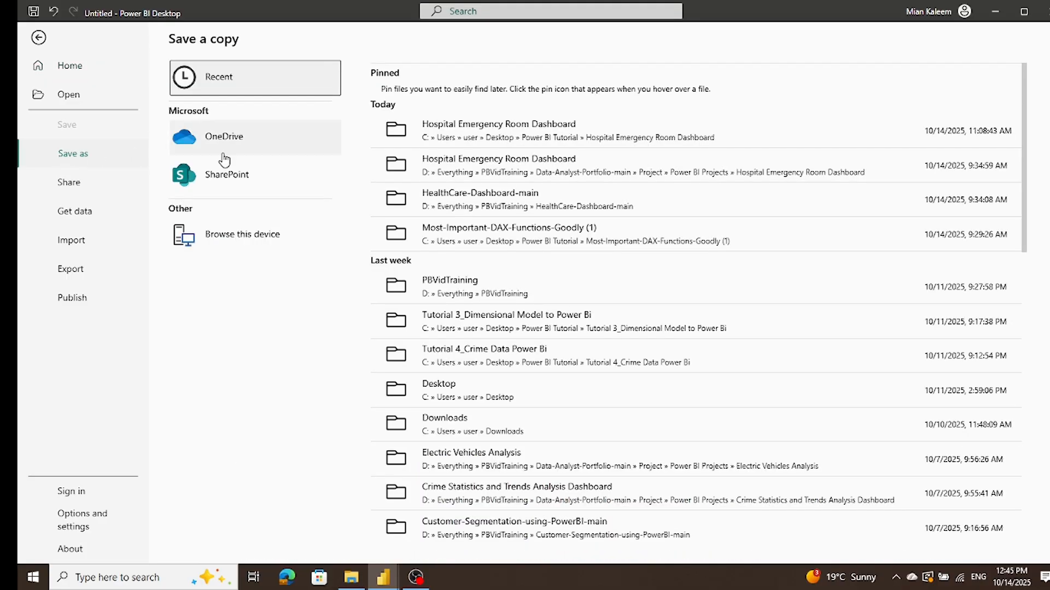
{"action": "left_click", "coordinate": [469, 130]}
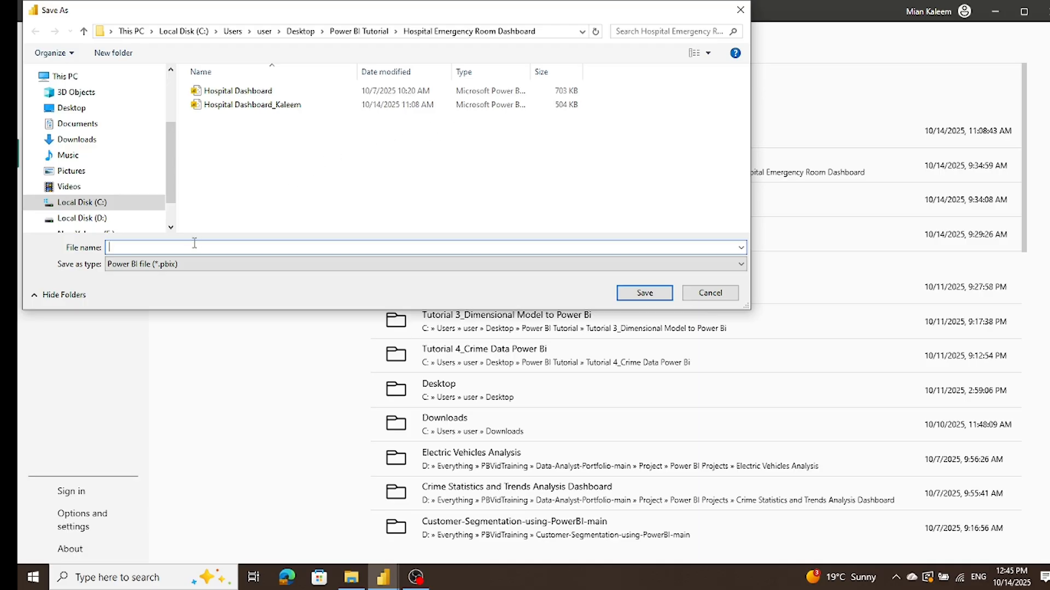
{"action": "type", "text": "T"}
{"action": "type", "text": "Emer"}
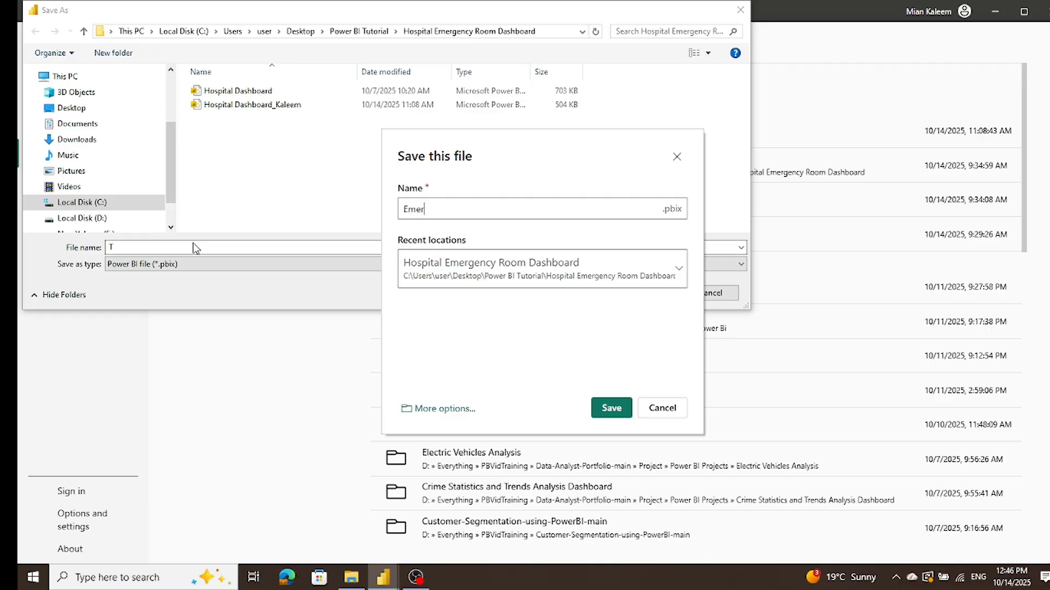
{"action": "type", "text": "gency Room"}
{"action": "type", "text": "Analytics"}
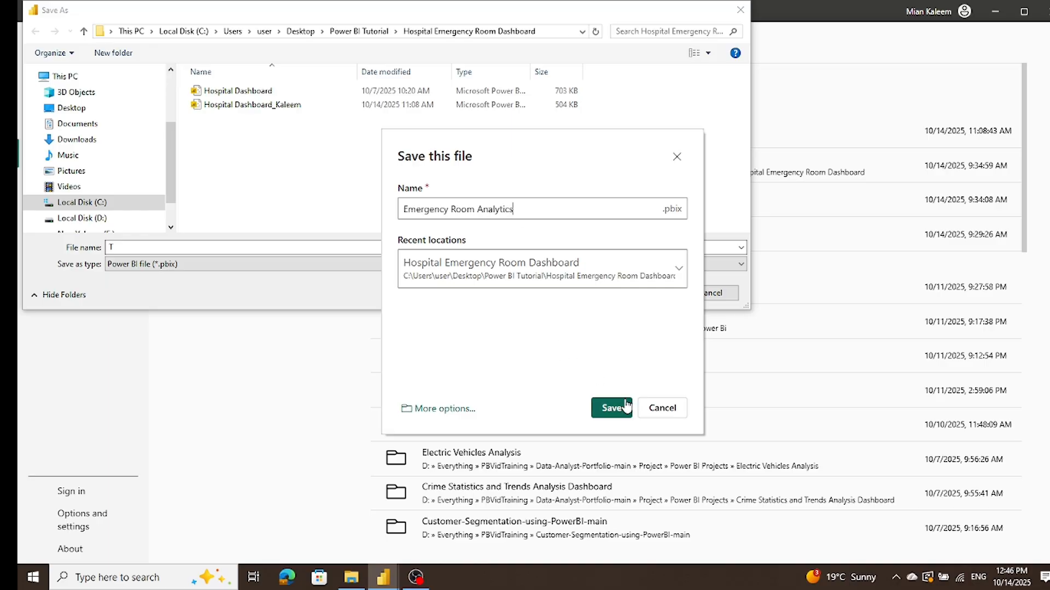
{"action": "left_click", "coordinate": [626, 405]}
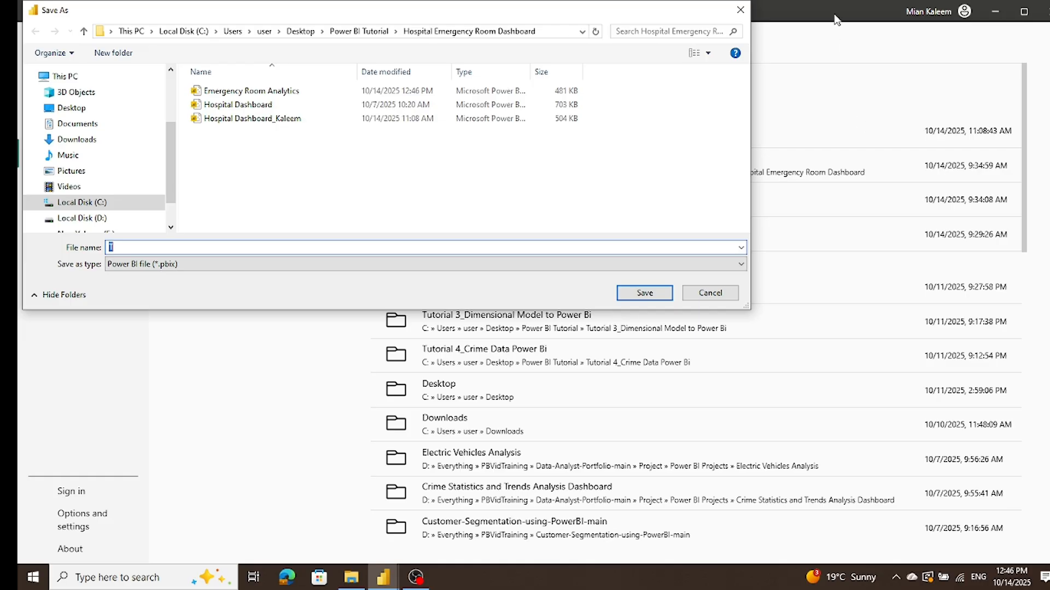
Step: Overwrite the Emergency Room Analytics file, save another copy of the report as "T", and check the open file's name and location
{"action": "left_click", "coordinate": [741, 10]}
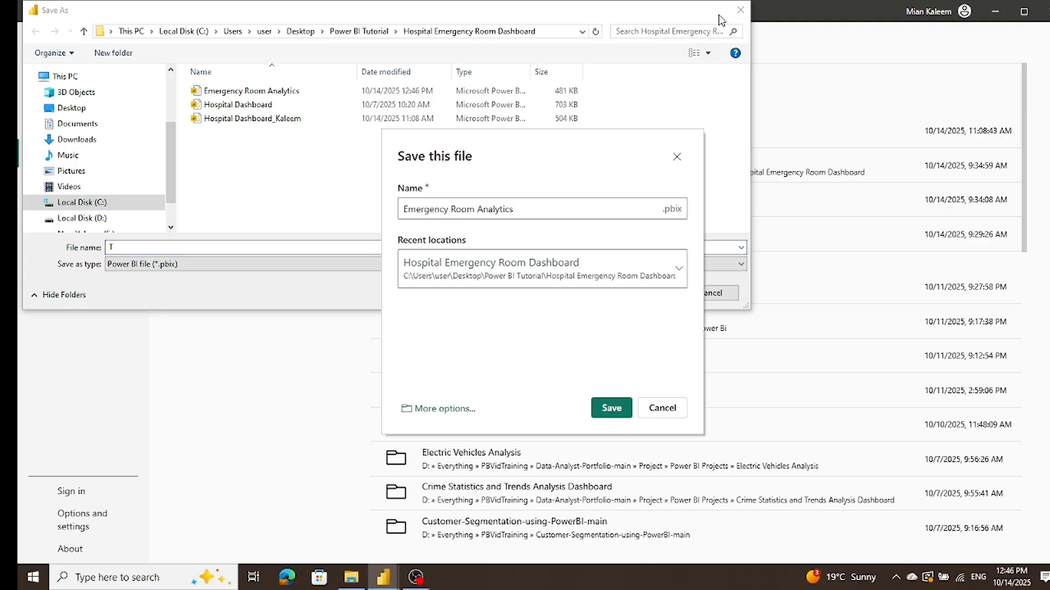
{"action": "left_click", "coordinate": [601, 413]}
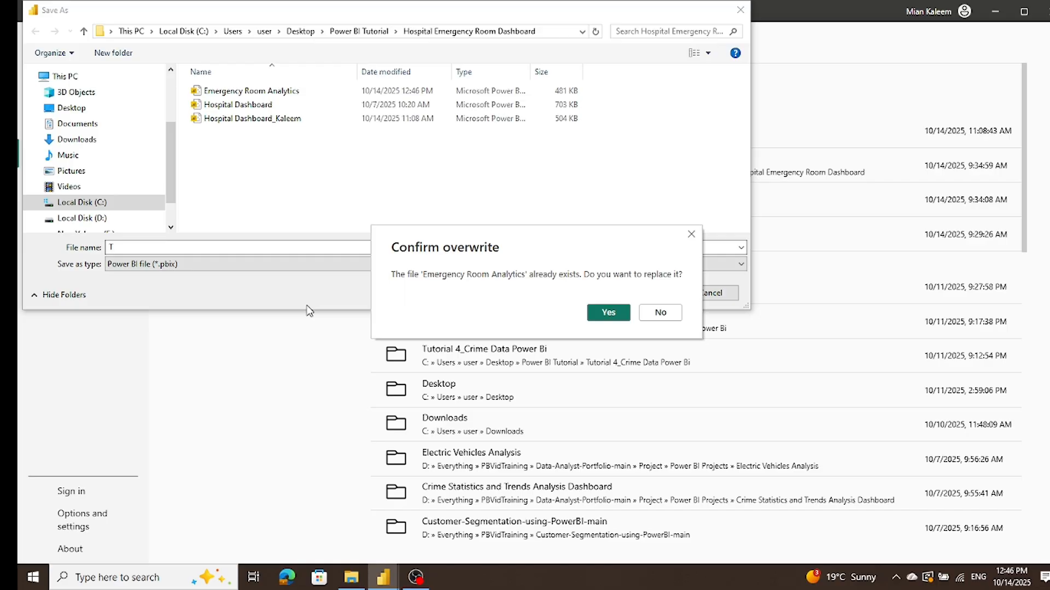
{"action": "left_click", "coordinate": [606, 312]}
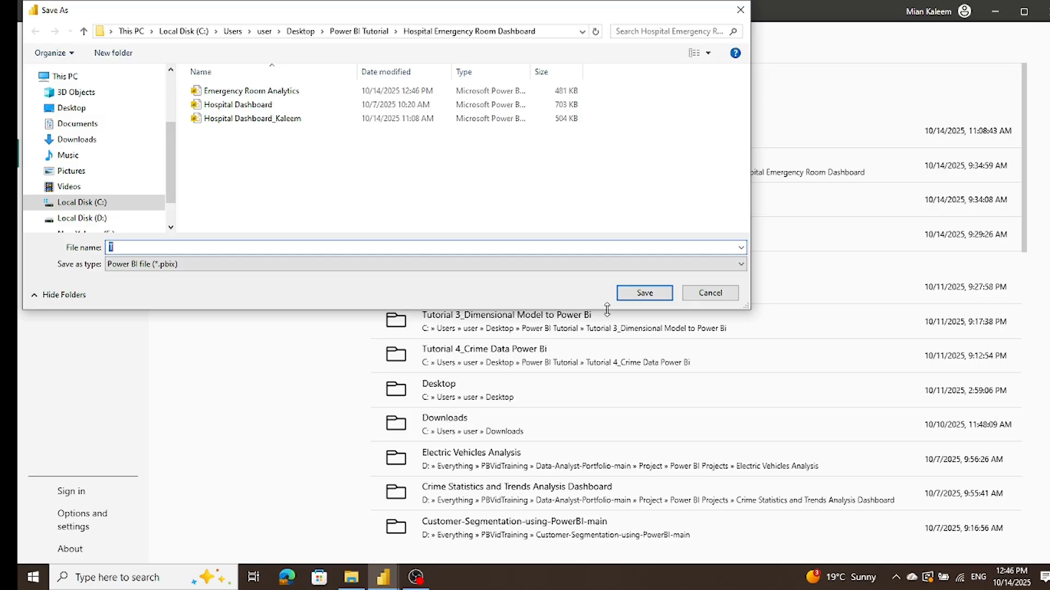
{"action": "left_click", "coordinate": [651, 293]}
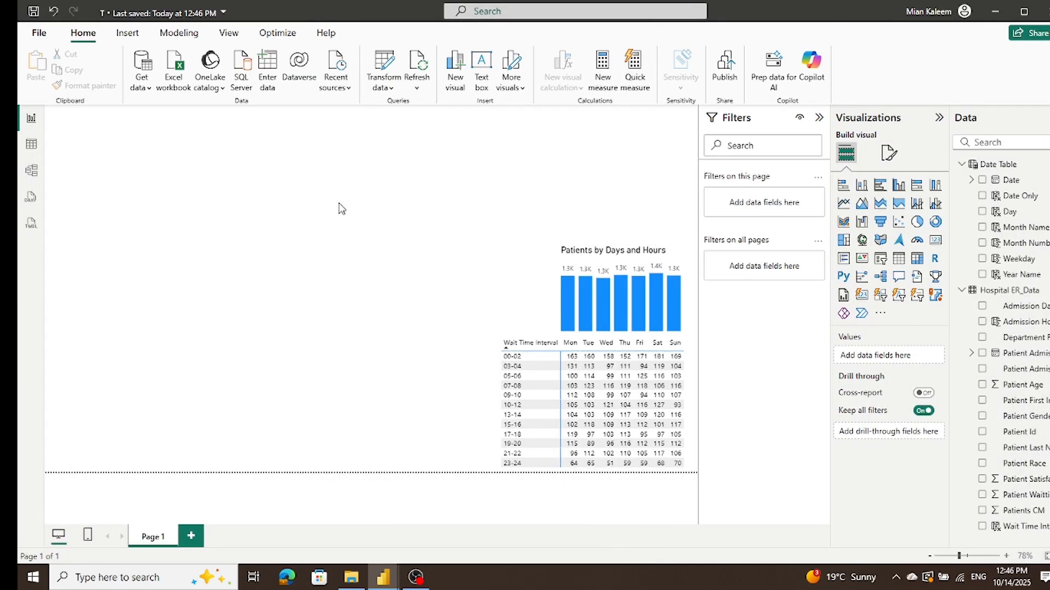
{"action": "left_click", "coordinate": [106, 16]}
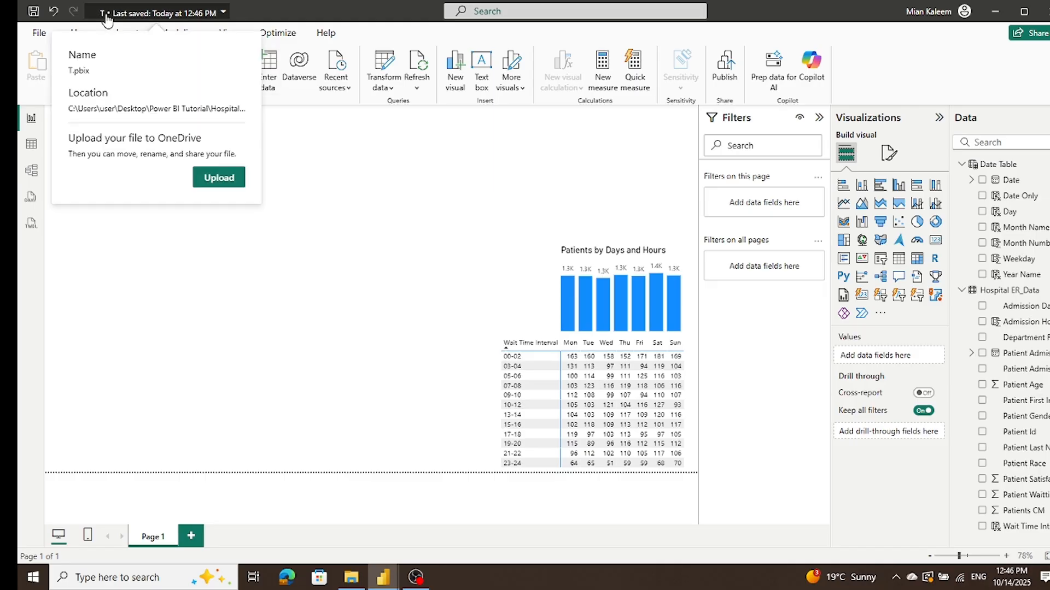
{"action": "left_click", "coordinate": [106, 16]}
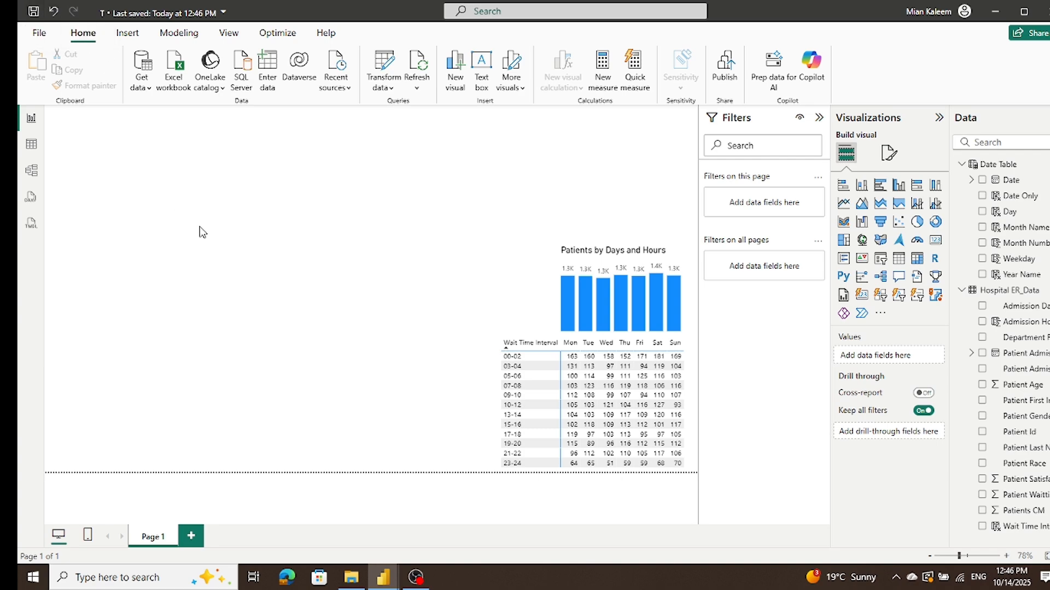
Step: Save the open report over the existing Emergency Room Analytics file in the Hospital Emergency Room Dashboard folder
{"action": "left_click", "coordinate": [41, 35]}
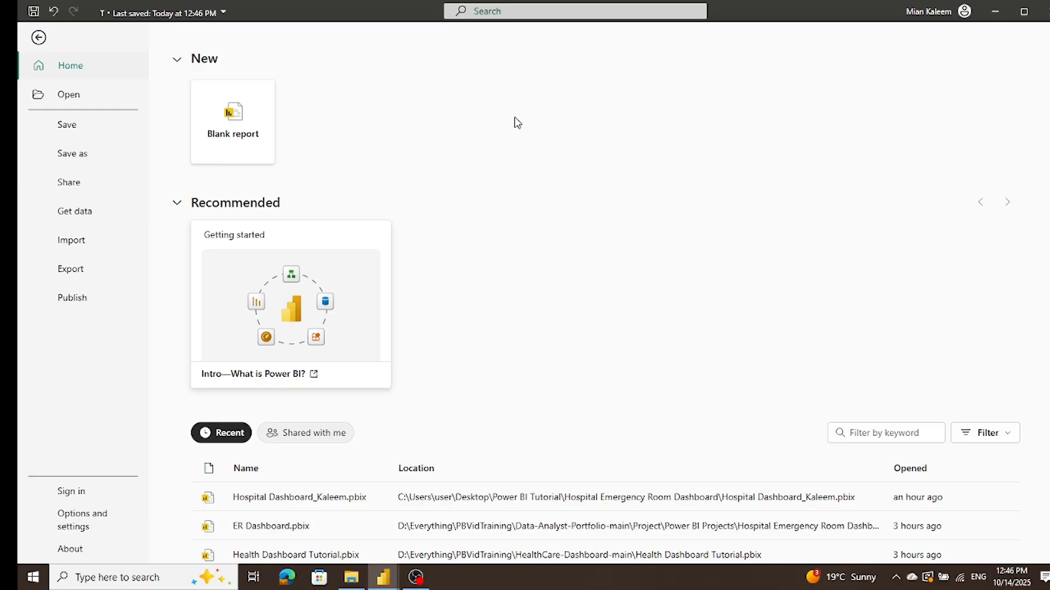
{"action": "left_click", "coordinate": [72, 155]}
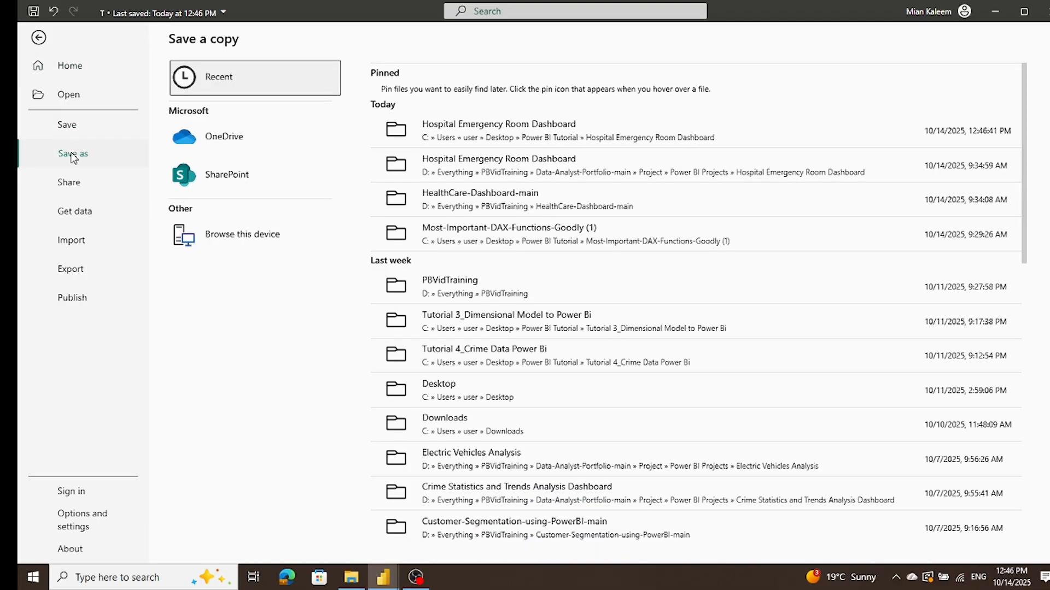
{"action": "left_click", "coordinate": [469, 142]}
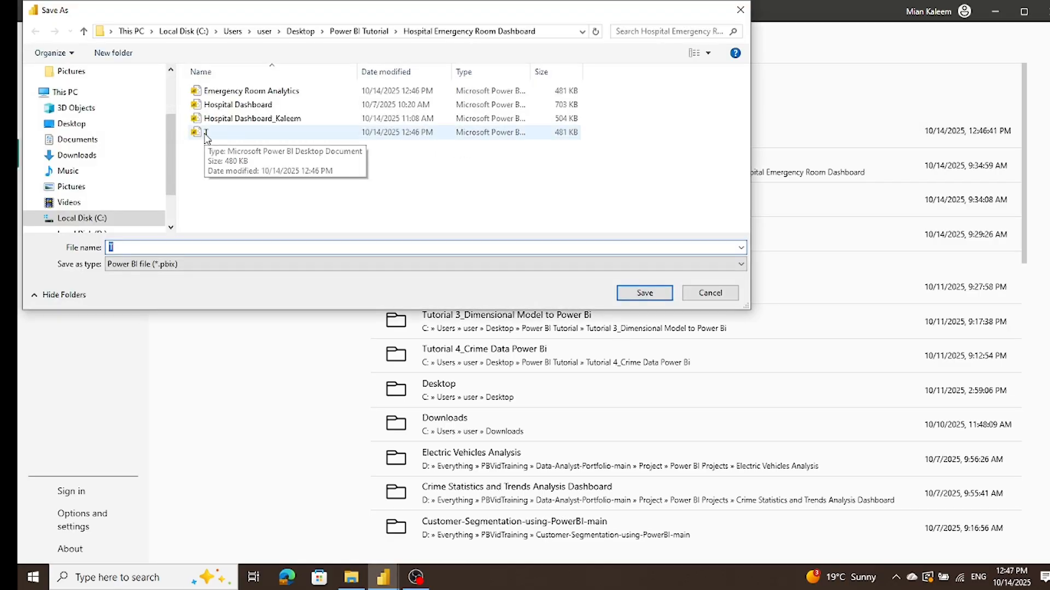
{"action": "left_click", "coordinate": [251, 90]}
{"action": "left_click", "coordinate": [662, 285]}
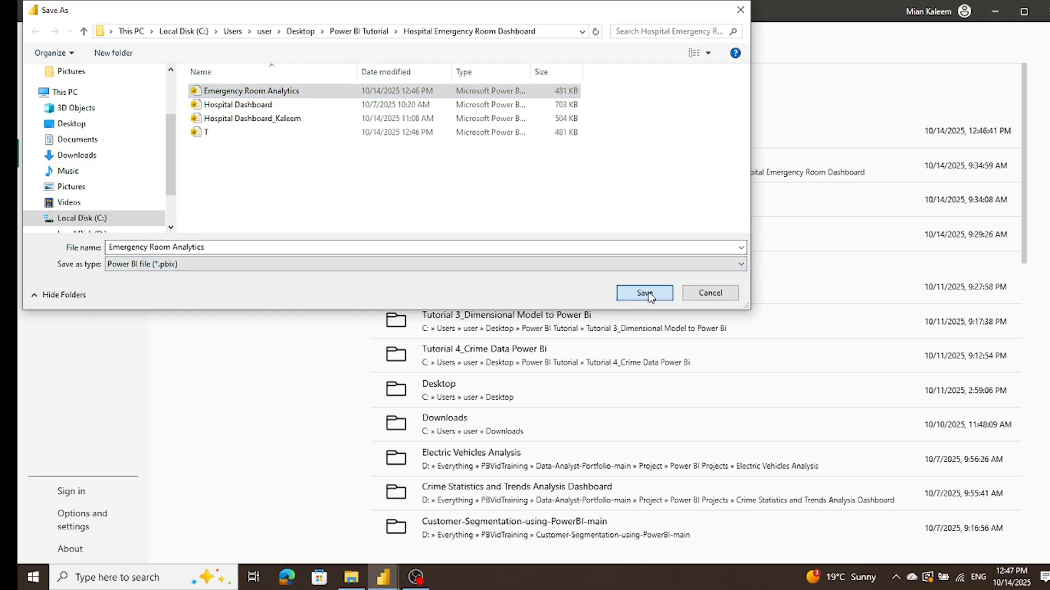
{"action": "left_click", "coordinate": [629, 289]}
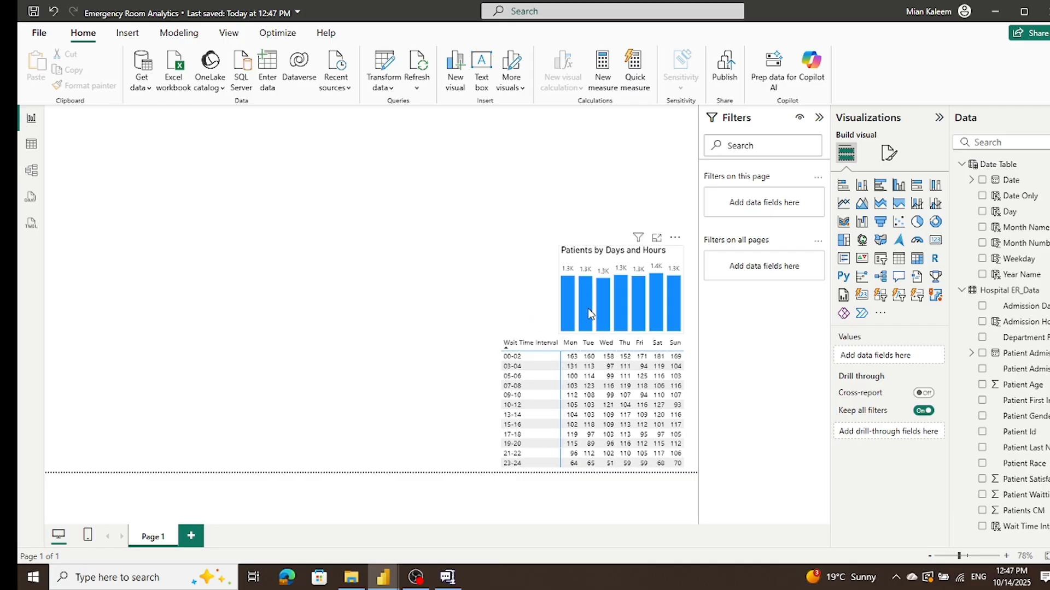
Step: Sort the matrix by Wait Time Interval in descending order and select the matrix
{"action": "left_click", "coordinate": [676, 266]}
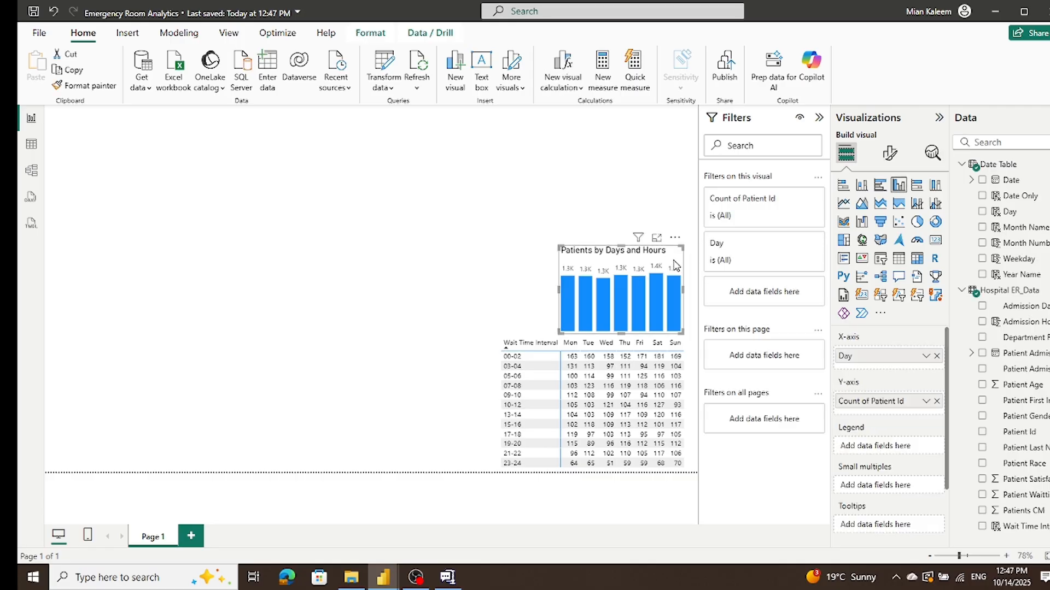
{"action": "left_click", "coordinate": [504, 343]}
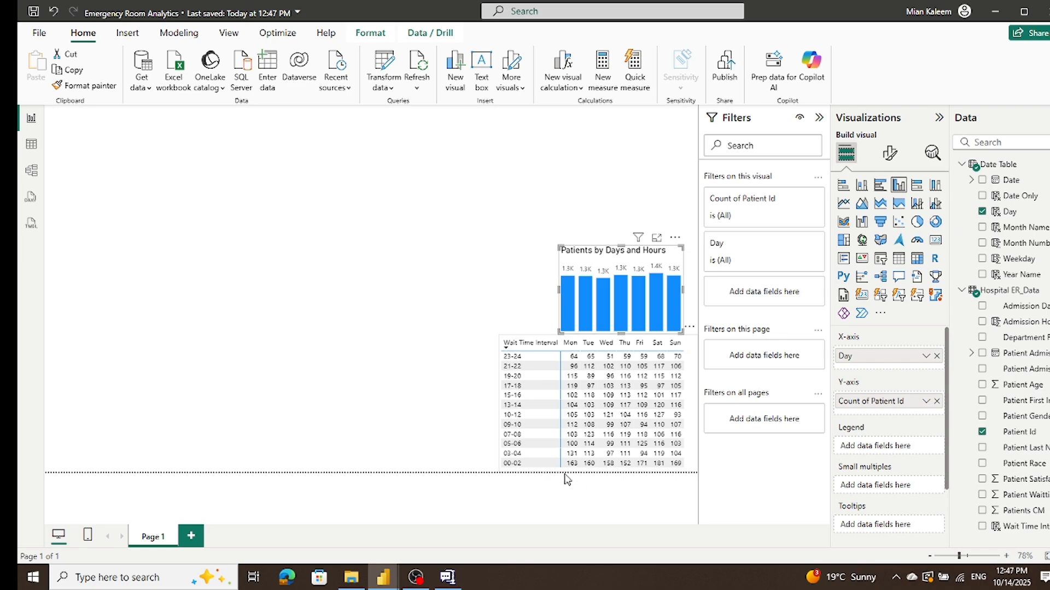
{"action": "left_click", "coordinate": [532, 340]}
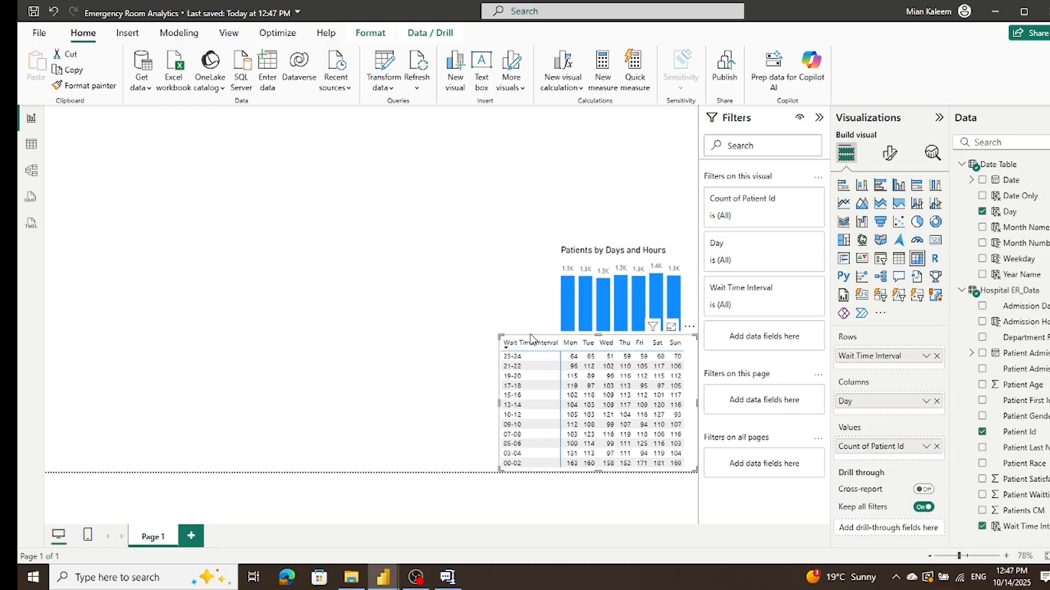
Step: Group the Patients by Days and Hours column chart with the wait time matrix below it
{"action": "left_click", "coordinate": [584, 256]}
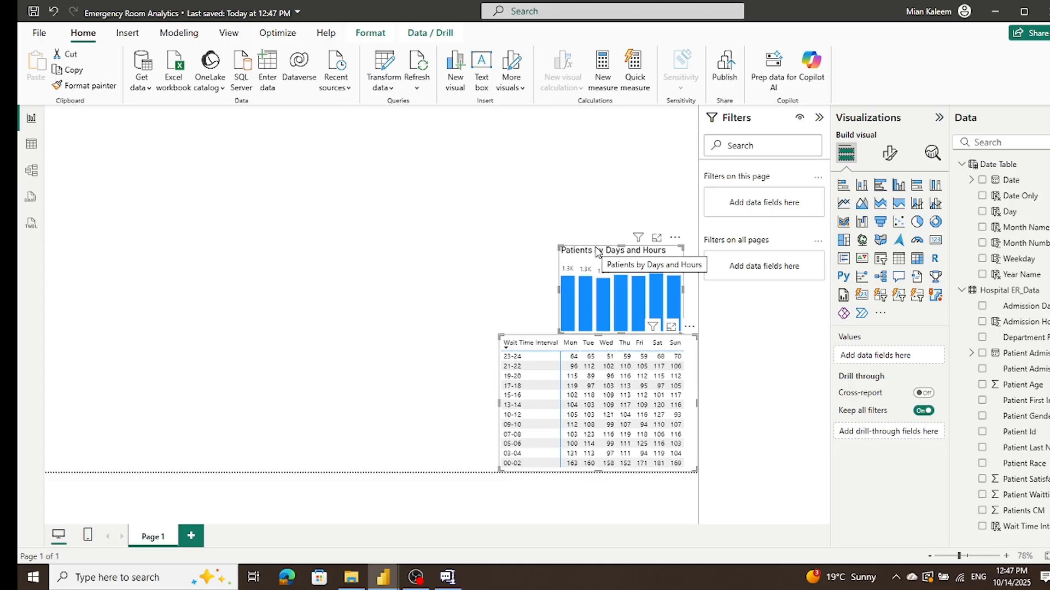
{"action": "right_click", "coordinate": [598, 252]}
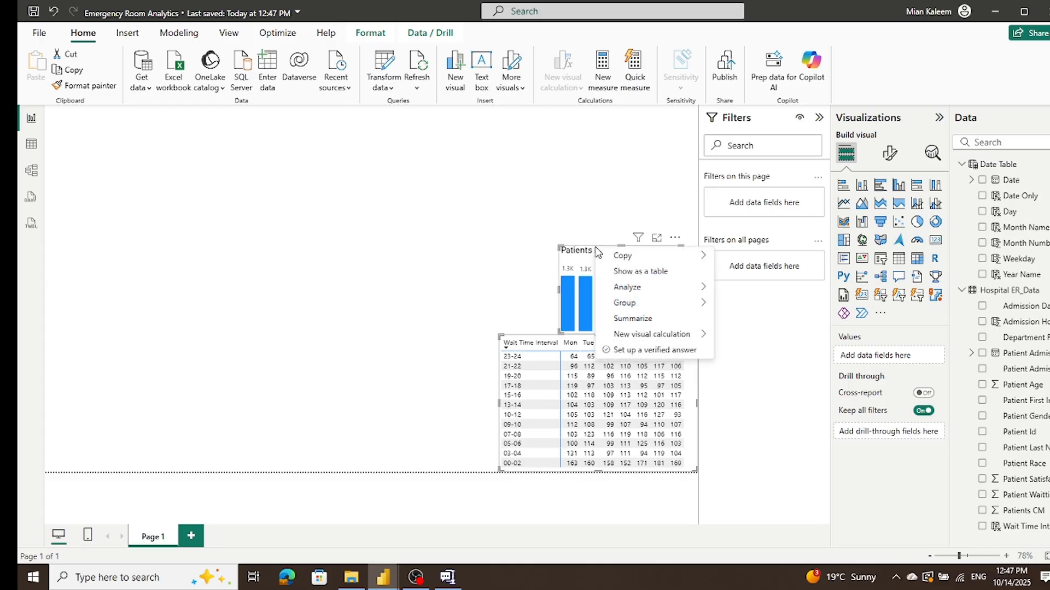
{"action": "mouse_move", "coordinate": [641, 308]}
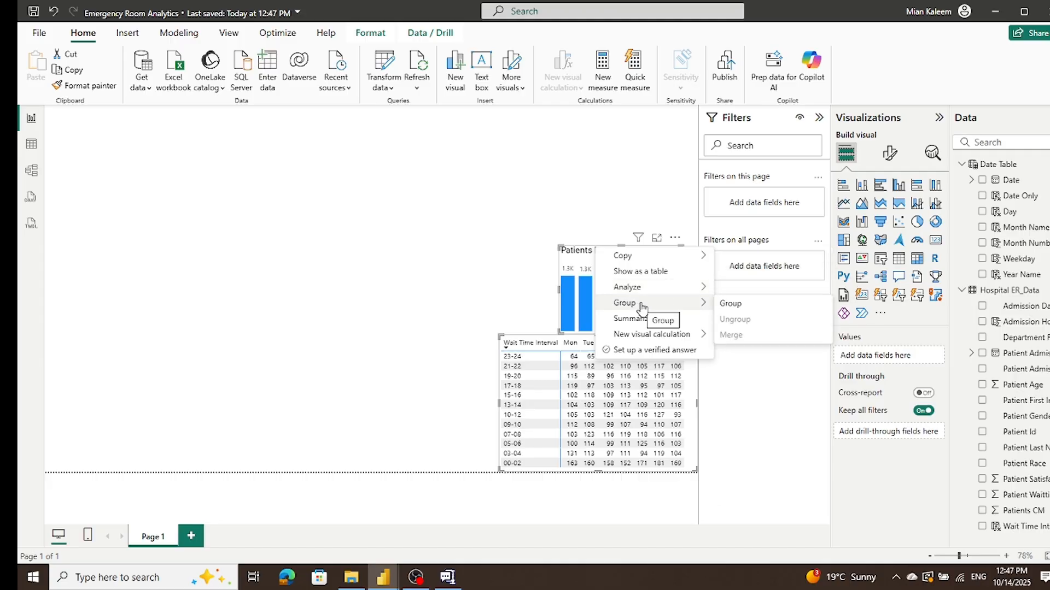
{"action": "left_click", "coordinate": [755, 306]}
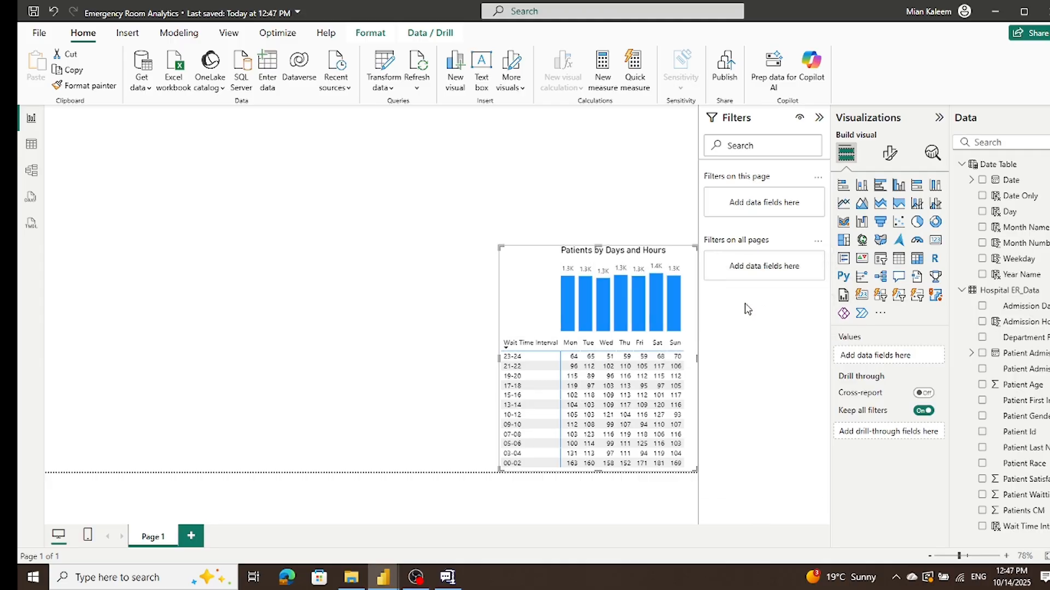
{"action": "left_click", "coordinate": [382, 278]}
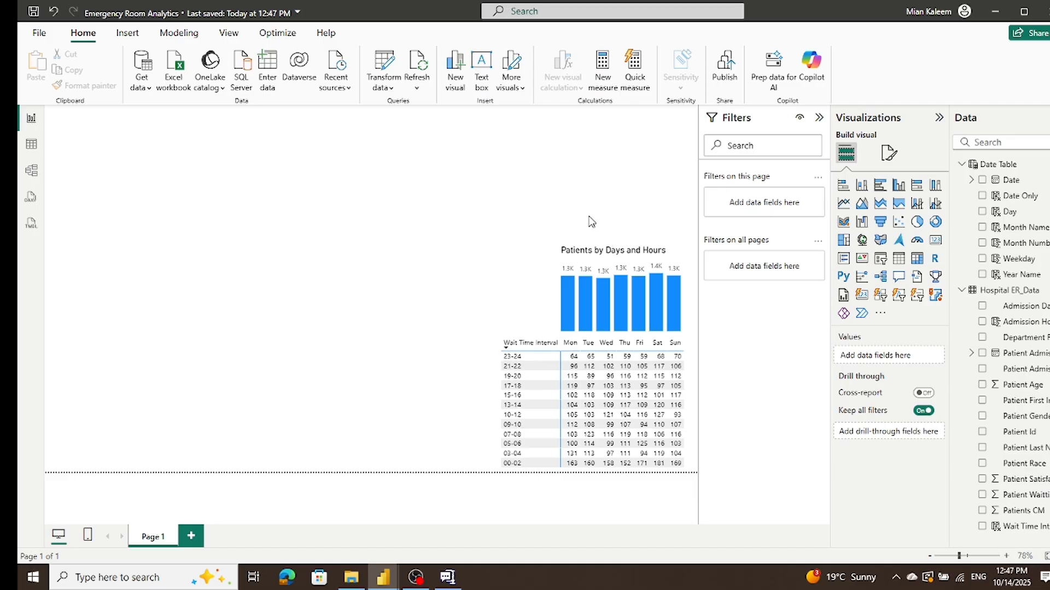
Step: Enlarge the grouped chart and matrix slightly upward, keeping the group's lower edge at the page's lower boundary
{"action": "left_click", "coordinate": [621, 251]}
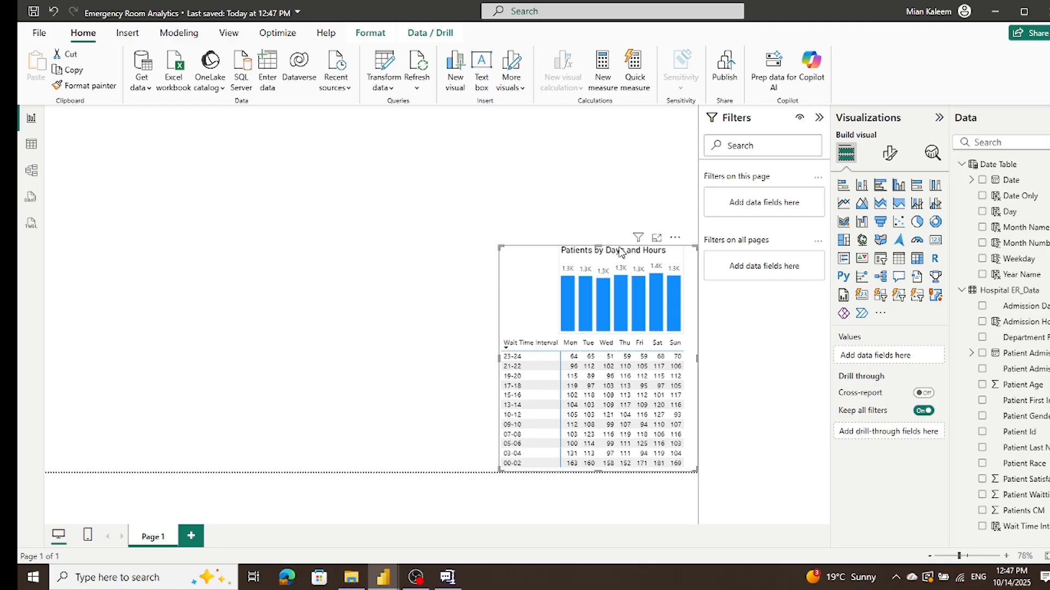
{"action": "left_click_drag", "start_coordinate": [601, 251], "coordinate": [596, 229]}
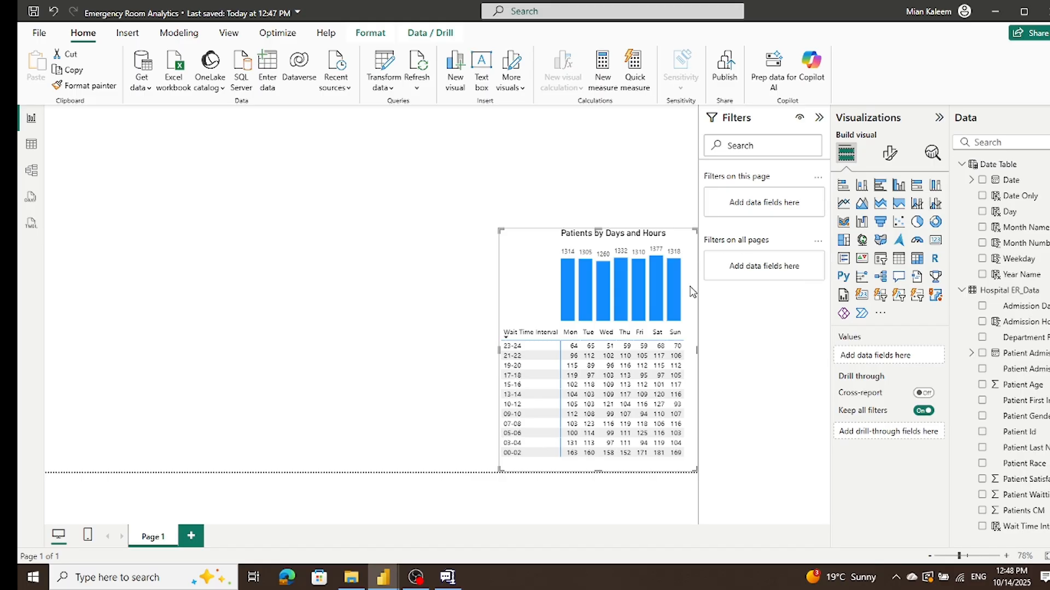
{"action": "left_click", "coordinate": [435, 421]}
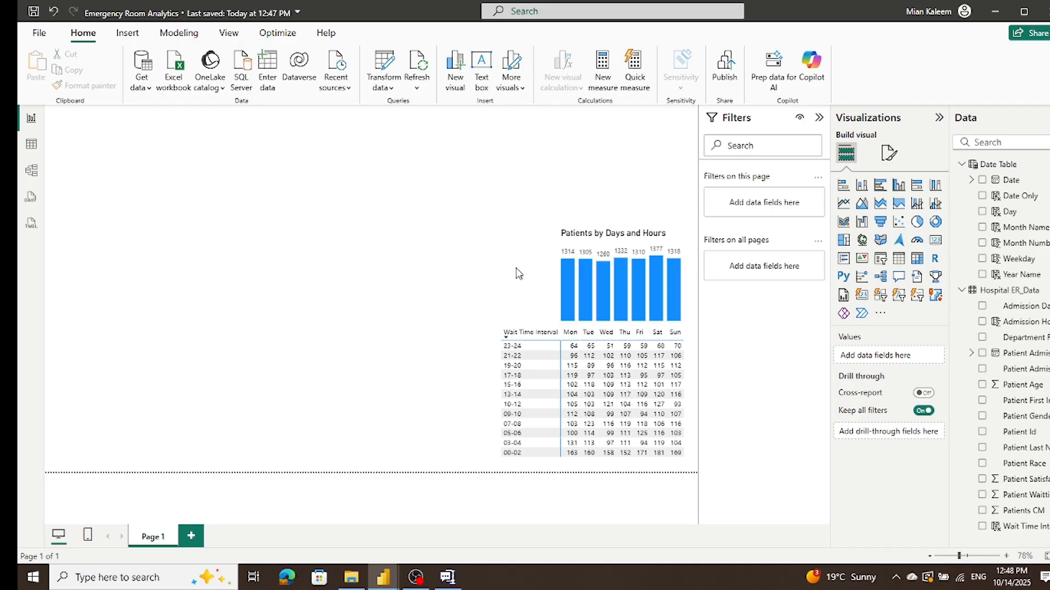
Step: Ungroup the column chart and the wait time matrix
{"action": "left_click", "coordinate": [591, 234]}
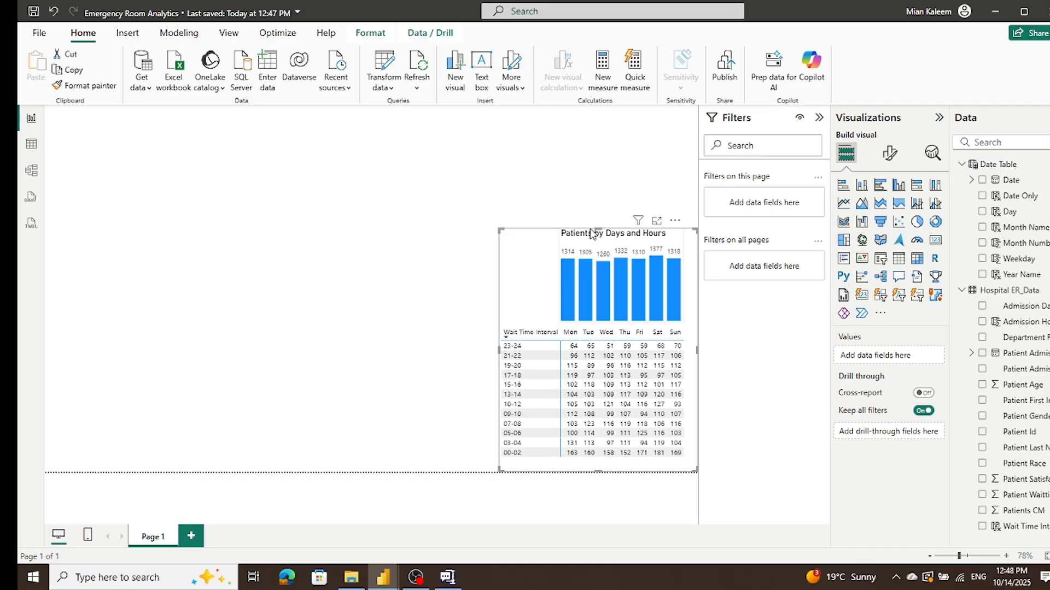
{"action": "right_click", "coordinate": [591, 234]}
{"action": "mouse_move", "coordinate": [634, 237]}
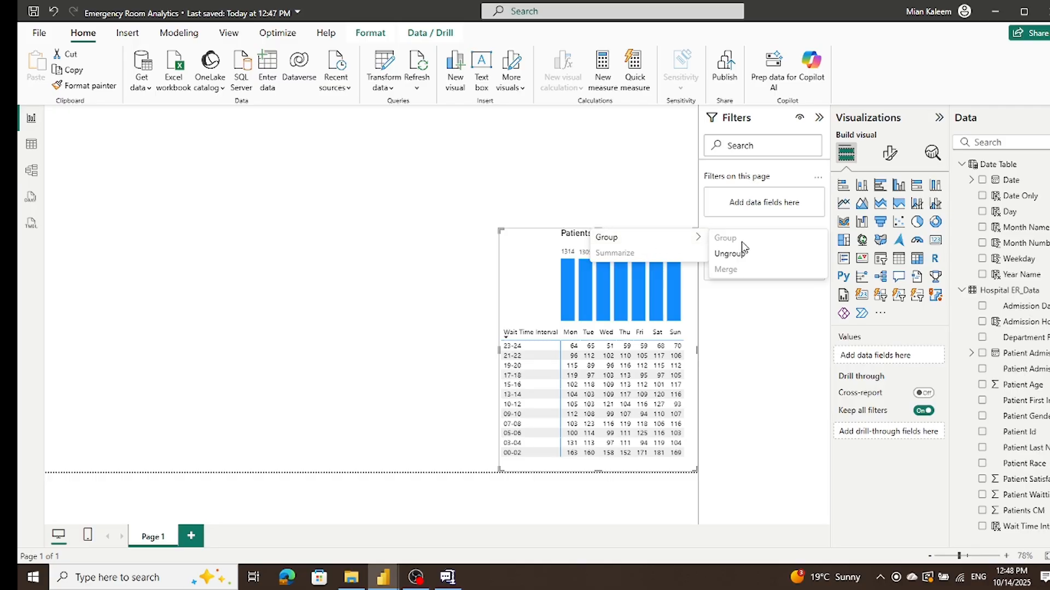
{"action": "left_click", "coordinate": [740, 256]}
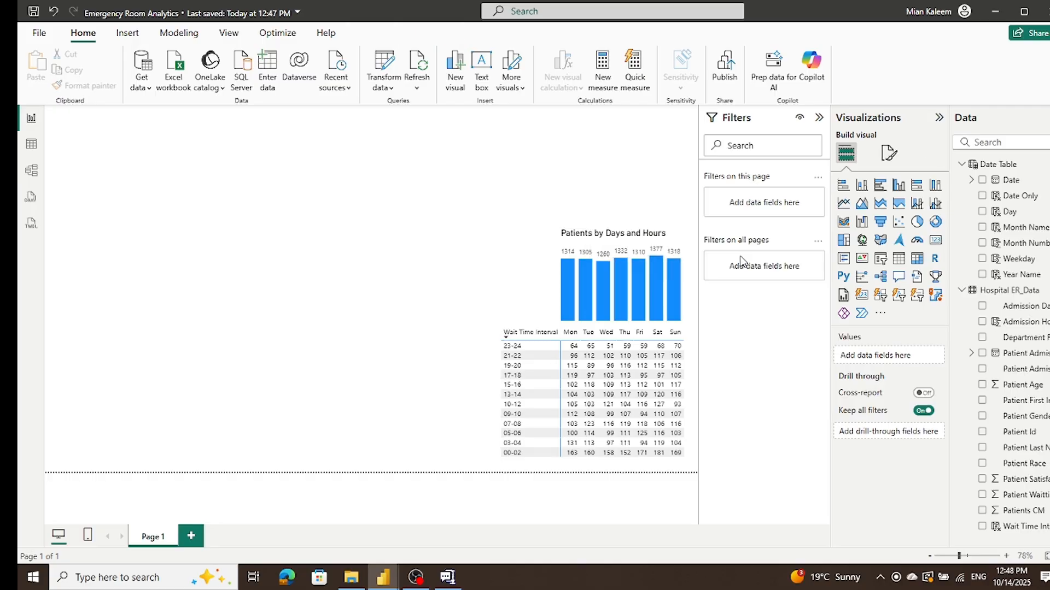
Step: Examine the column chart's general formatting options, including its effects, background and size properties
{"action": "left_click", "coordinate": [680, 241]}
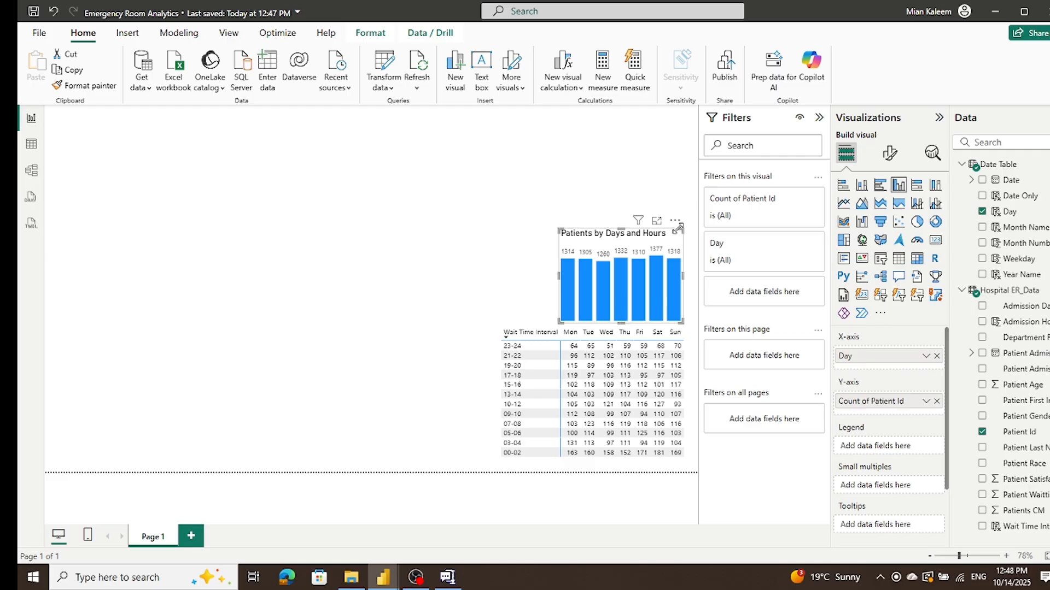
{"action": "left_click", "coordinate": [891, 154]}
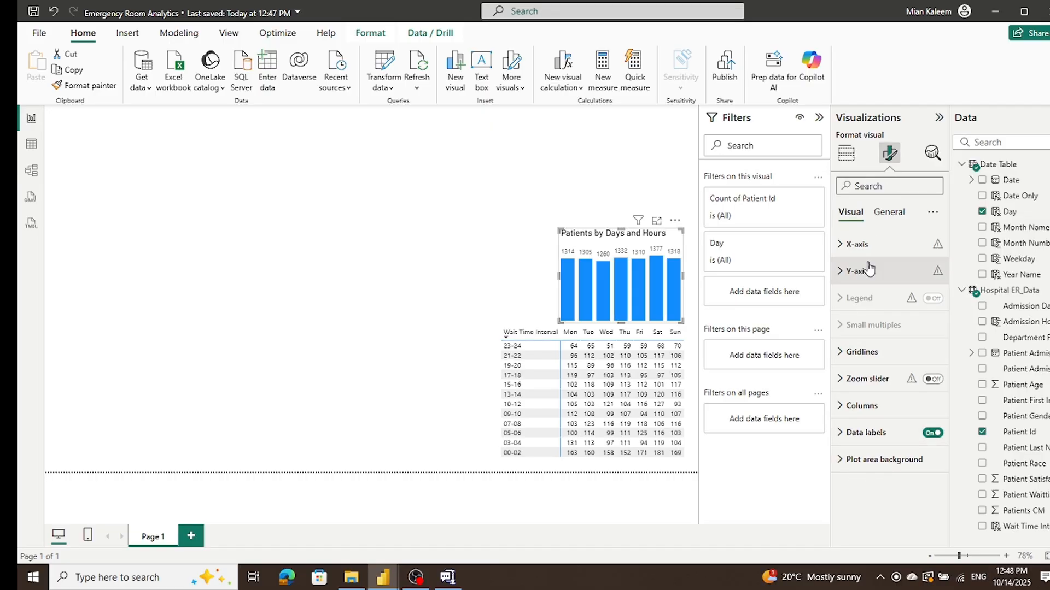
{"action": "left_click", "coordinate": [894, 211]}
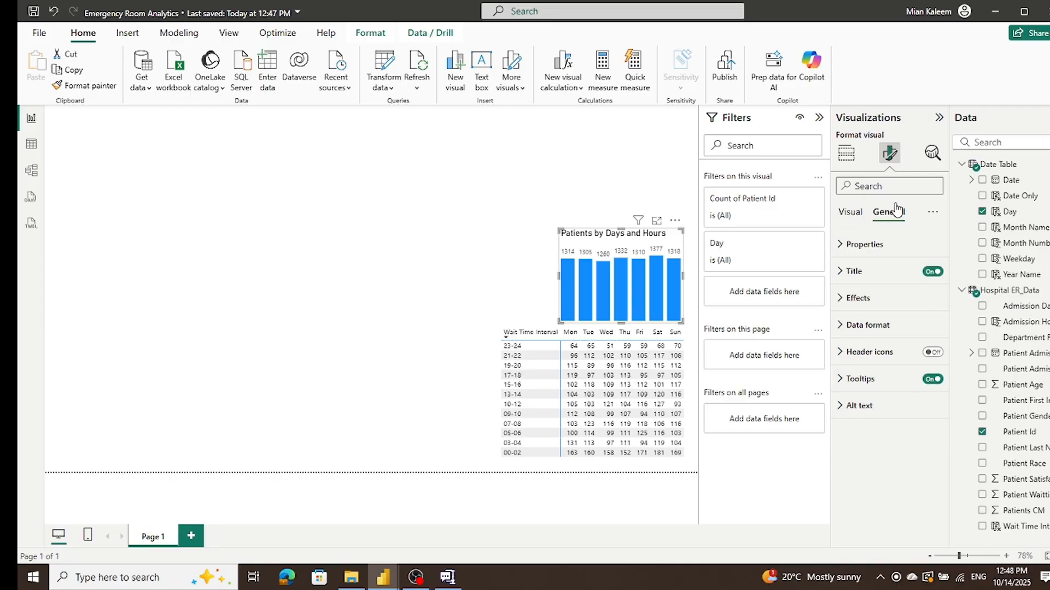
{"action": "left_click", "coordinate": [850, 213]}
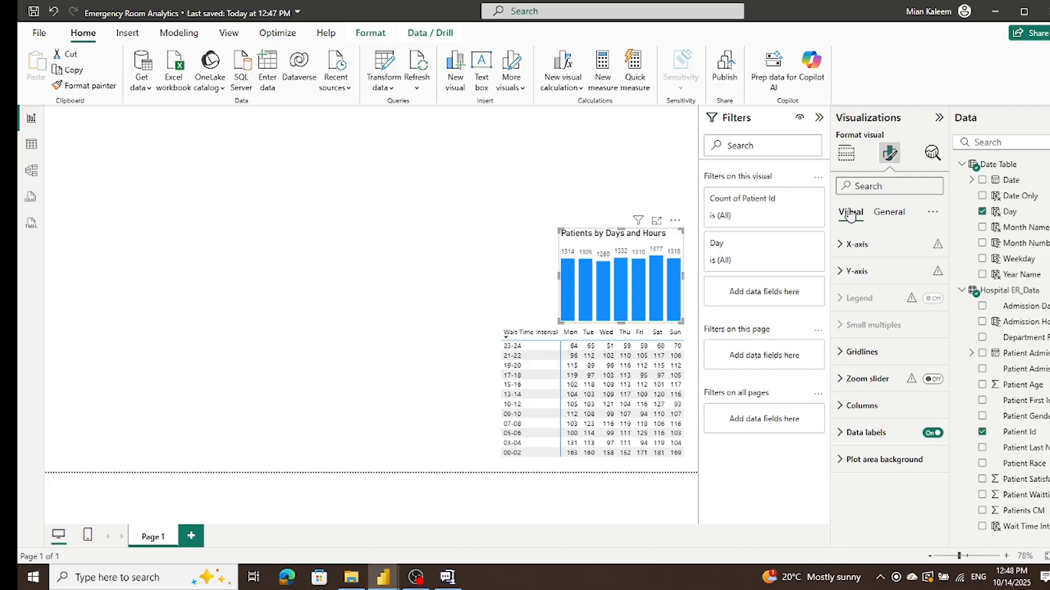
{"action": "left_click", "coordinate": [890, 213]}
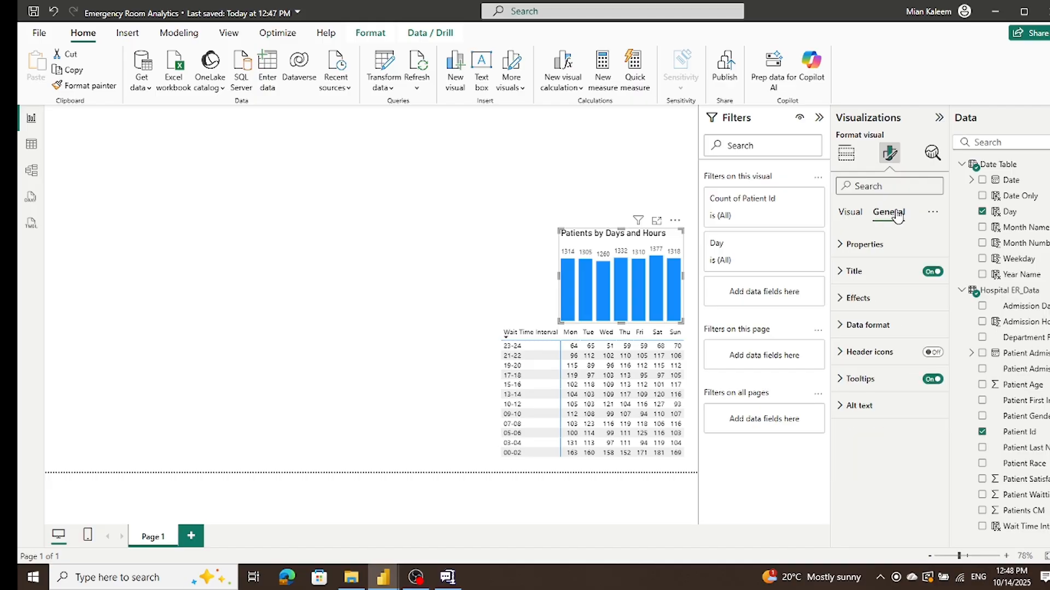
{"action": "left_click", "coordinate": [840, 298]}
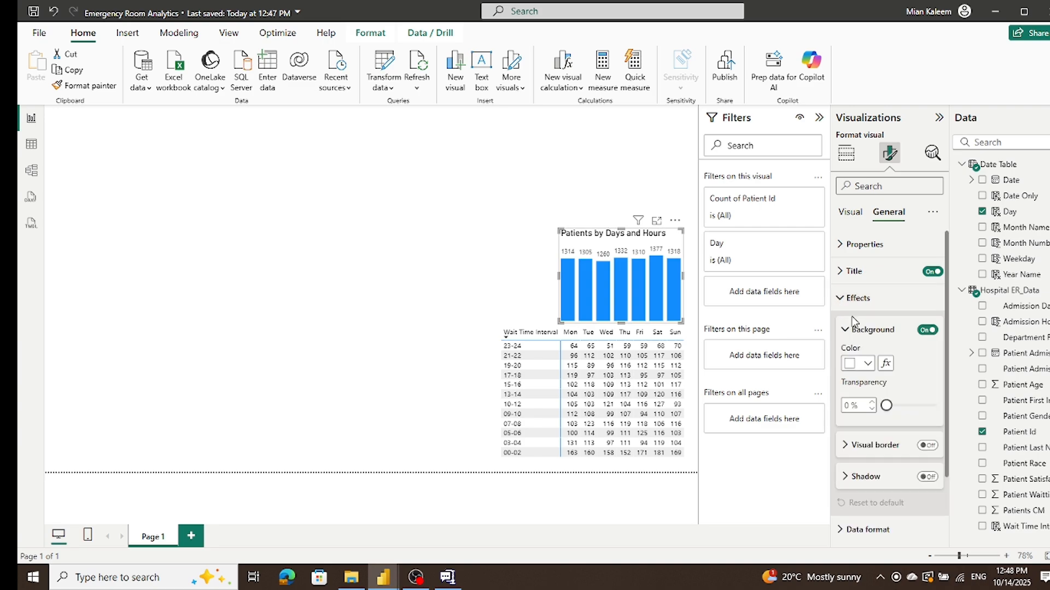
{"action": "scroll", "coordinate": [923, 379], "scroll_direction": "down", "scroll_amount": 3}
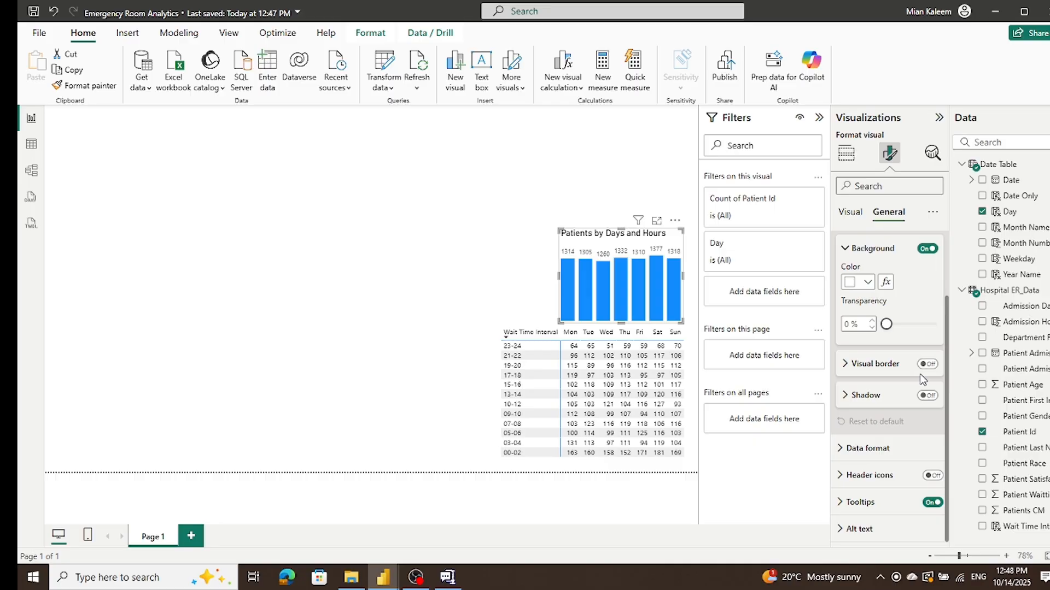
{"action": "scroll", "coordinate": [923, 379], "scroll_direction": "up", "scroll_amount": 3}
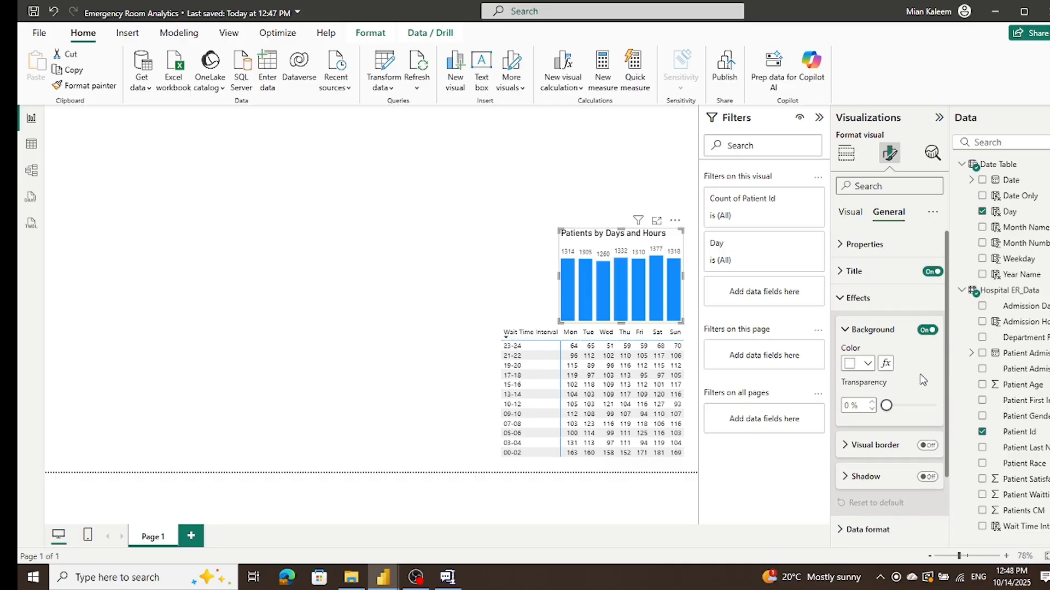
{"action": "left_click", "coordinate": [846, 245]}
{"action": "scroll", "coordinate": [933, 261], "scroll_direction": "down", "scroll_amount": 5}
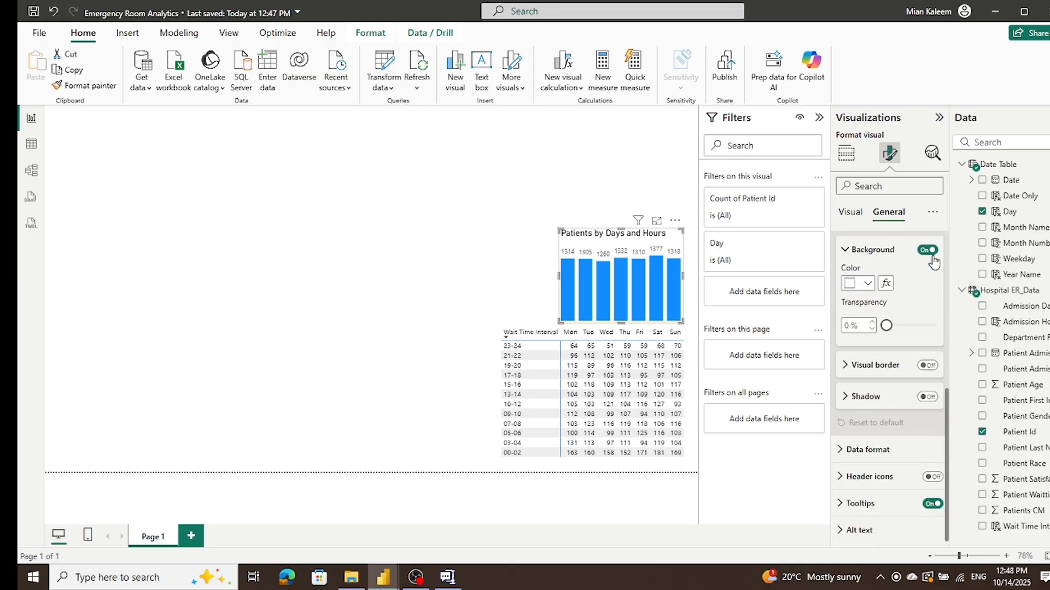
{"action": "scroll", "coordinate": [934, 262], "scroll_direction": "up", "scroll_amount": 5}
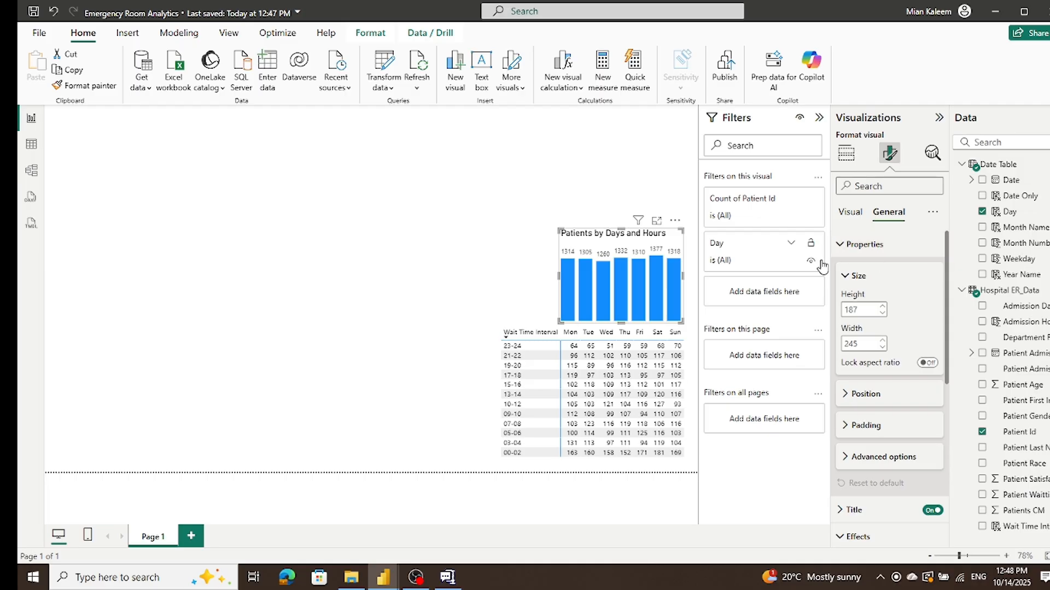
{"action": "left_click", "coordinate": [842, 244]}
{"action": "left_click", "coordinate": [848, 215]}
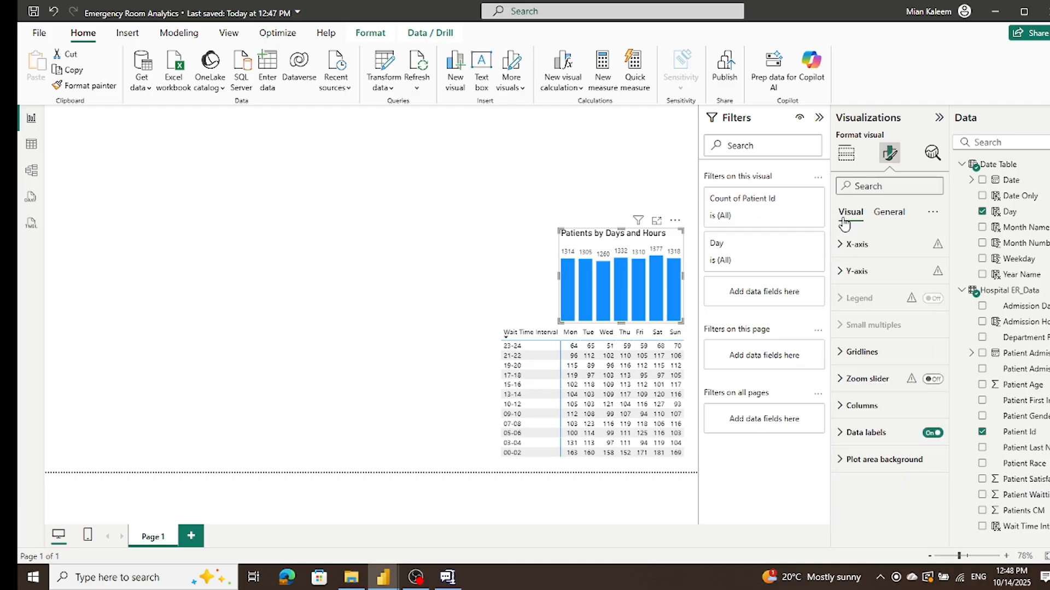
Step: Apply a Gradient conditional color to the chart's columns, from light yellow at the lowest value to dark olive at the highest
{"action": "left_click", "coordinate": [853, 406]}
{"action": "scroll", "coordinate": [889, 323], "scroll_direction": "down", "scroll_amount": 3}
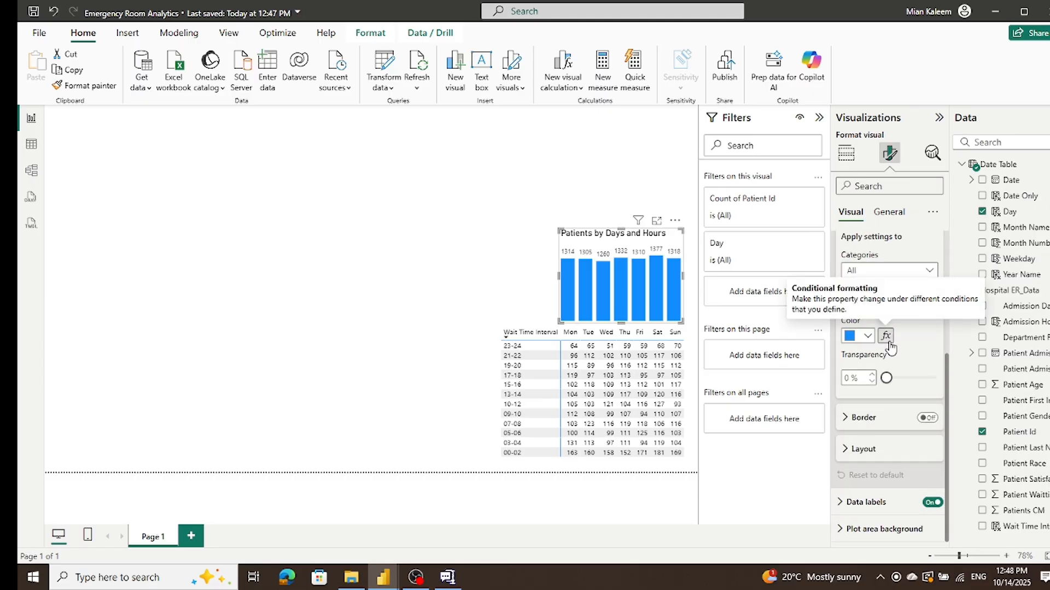
{"action": "left_click", "coordinate": [887, 338]}
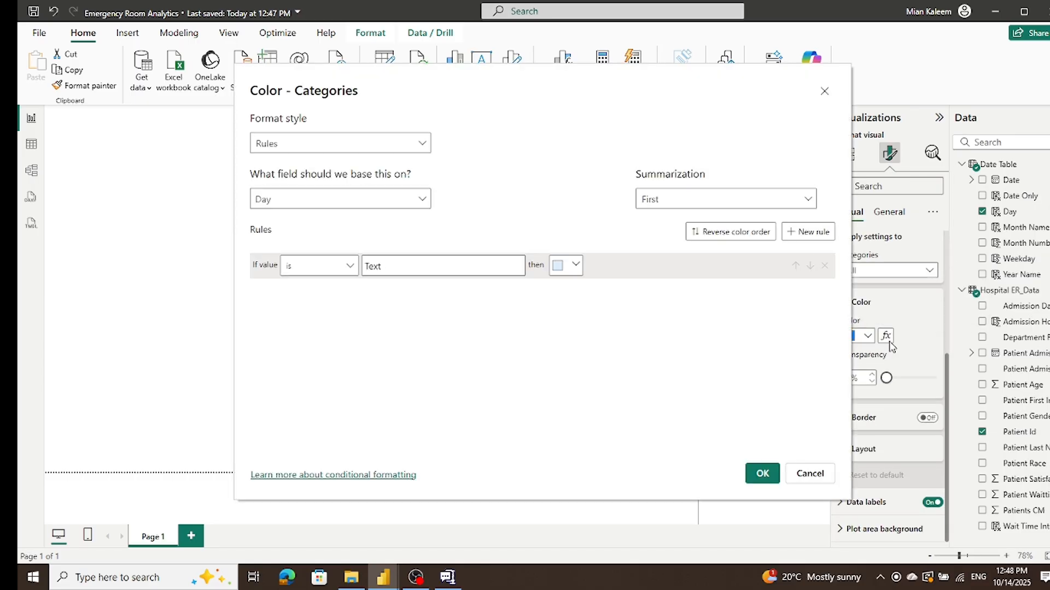
{"action": "left_click", "coordinate": [293, 143]}
{"action": "left_click", "coordinate": [288, 164]}
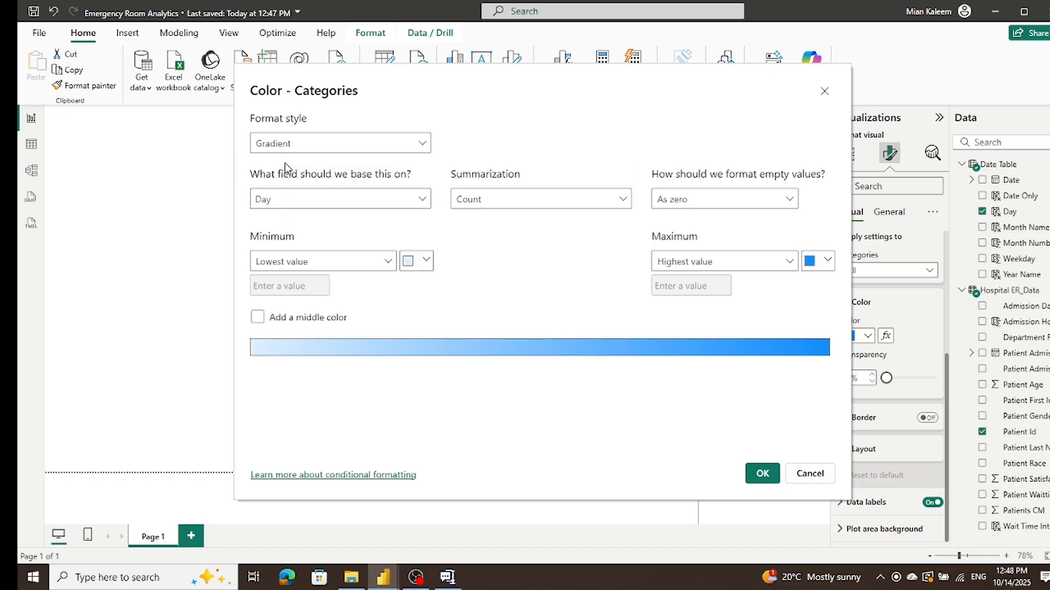
{"action": "left_click", "coordinate": [426, 261]}
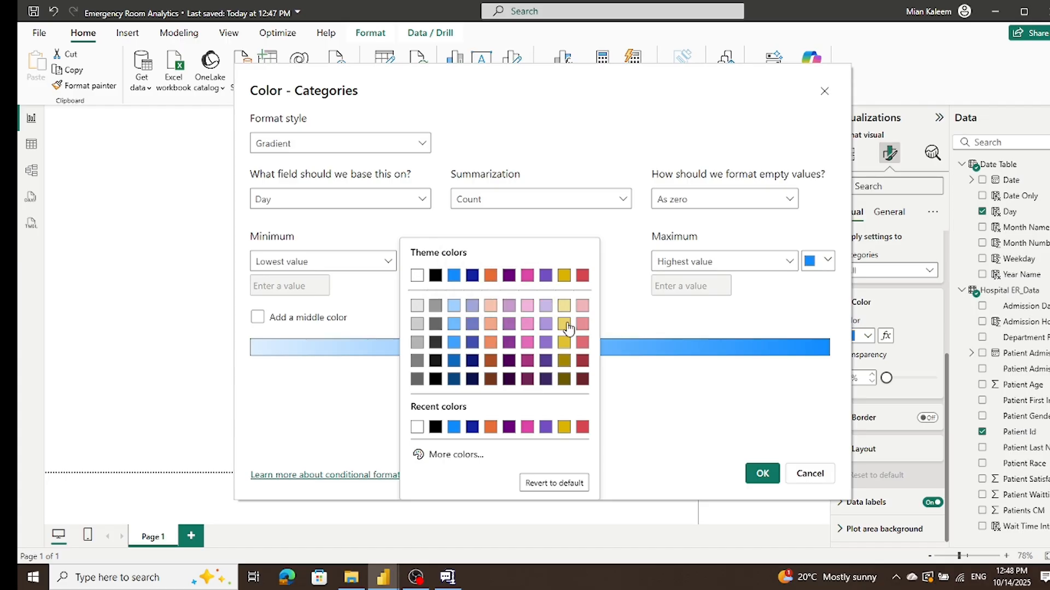
{"action": "left_click", "coordinate": [564, 306]}
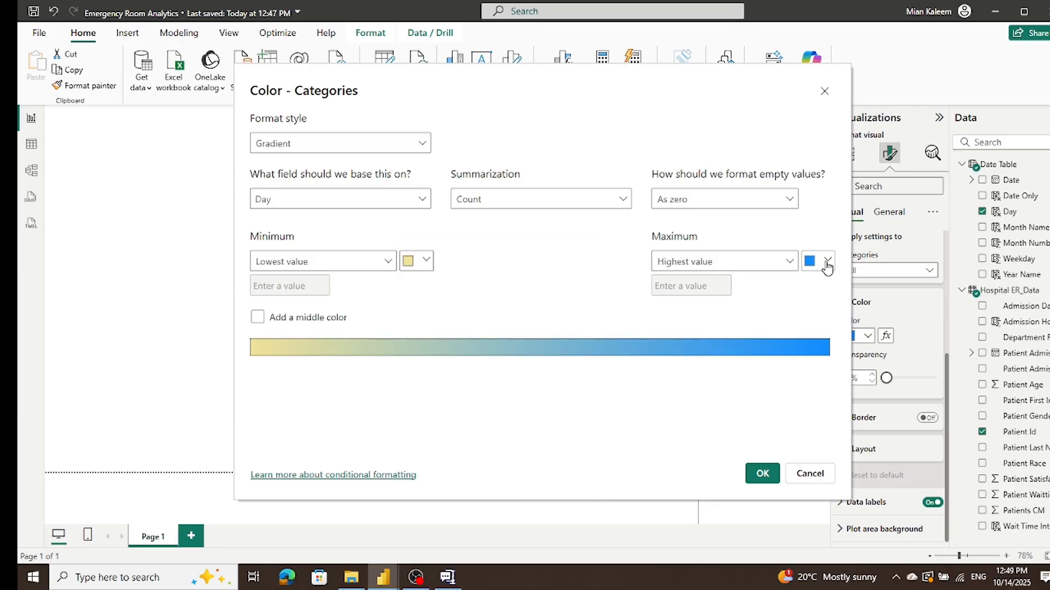
{"action": "left_click", "coordinate": [810, 267]}
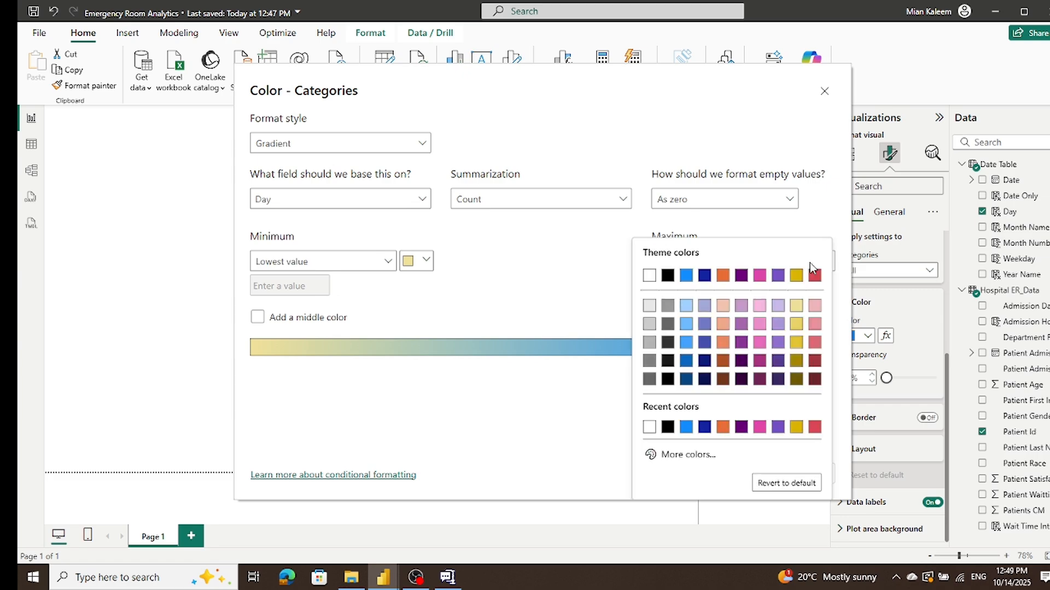
{"action": "left_click", "coordinate": [797, 379]}
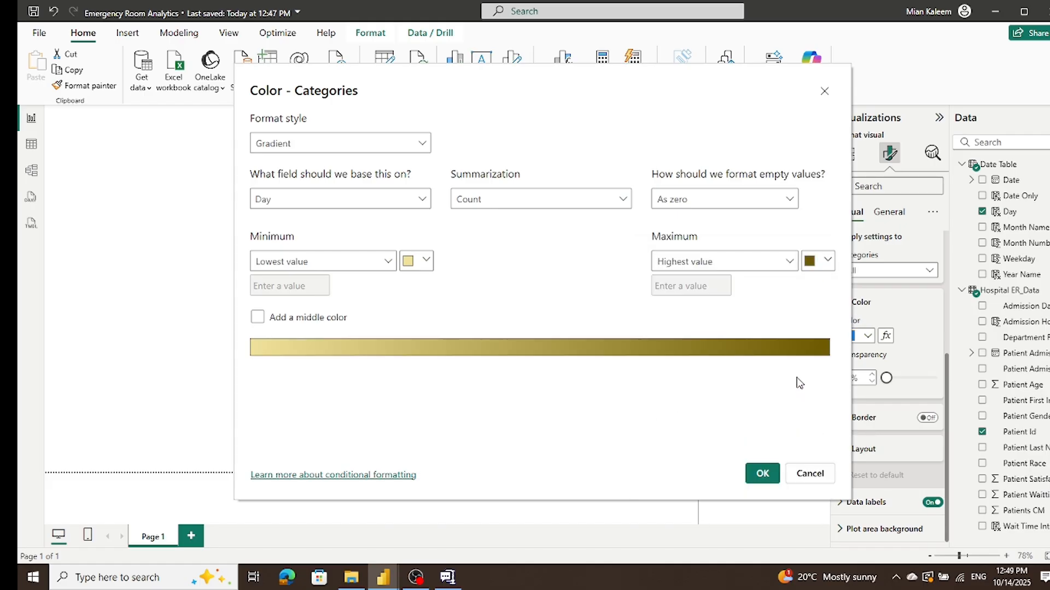
{"action": "left_click", "coordinate": [763, 474]}
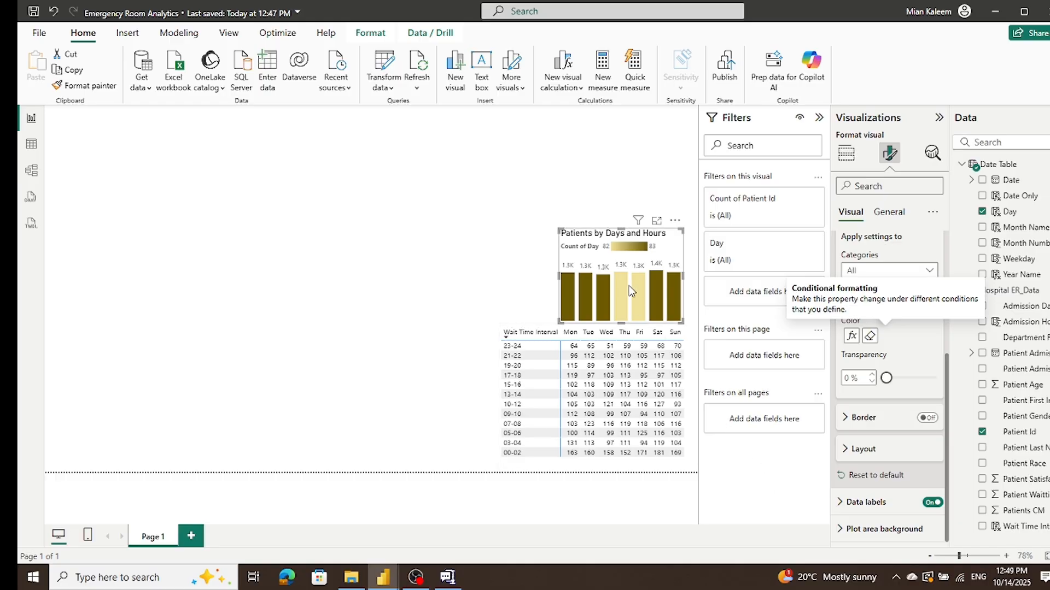
Step: Base the columns' gradient color on Count of Patient Id
{"action": "mouse_move", "coordinate": [640, 284]}
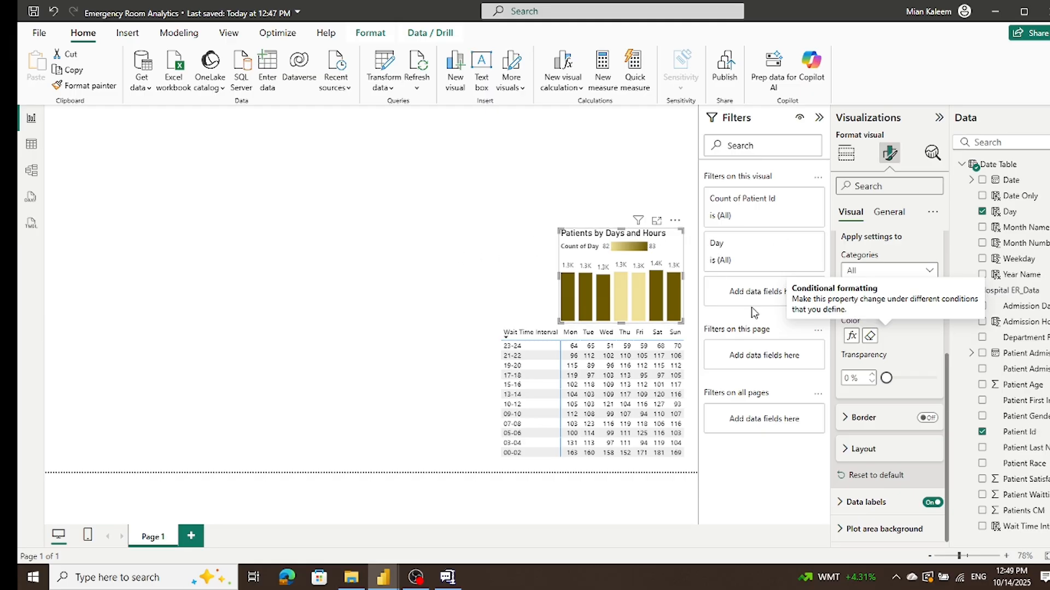
{"action": "left_click", "coordinate": [851, 336]}
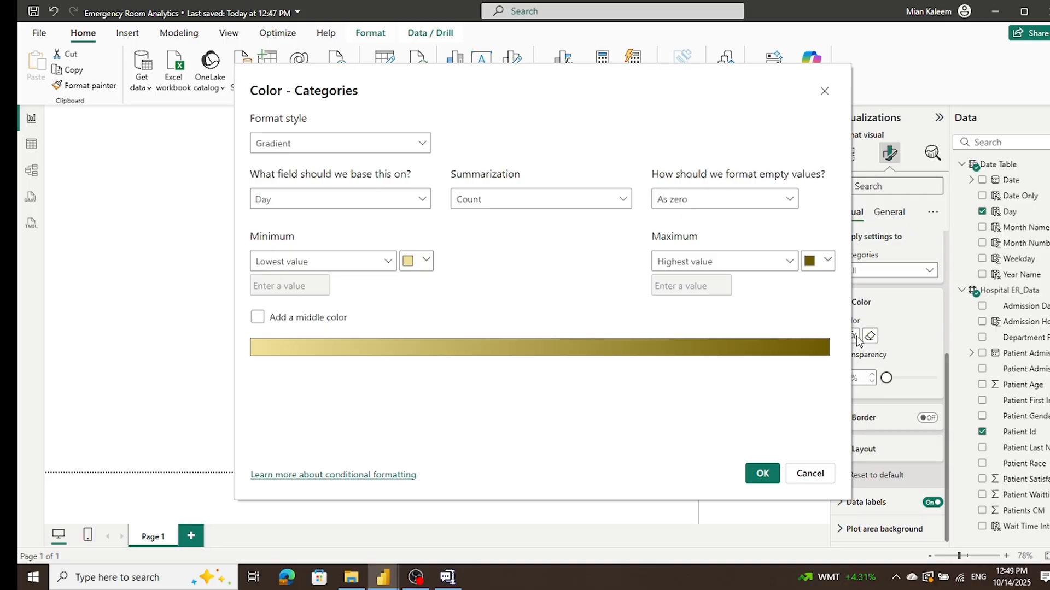
{"action": "left_click", "coordinate": [420, 201]}
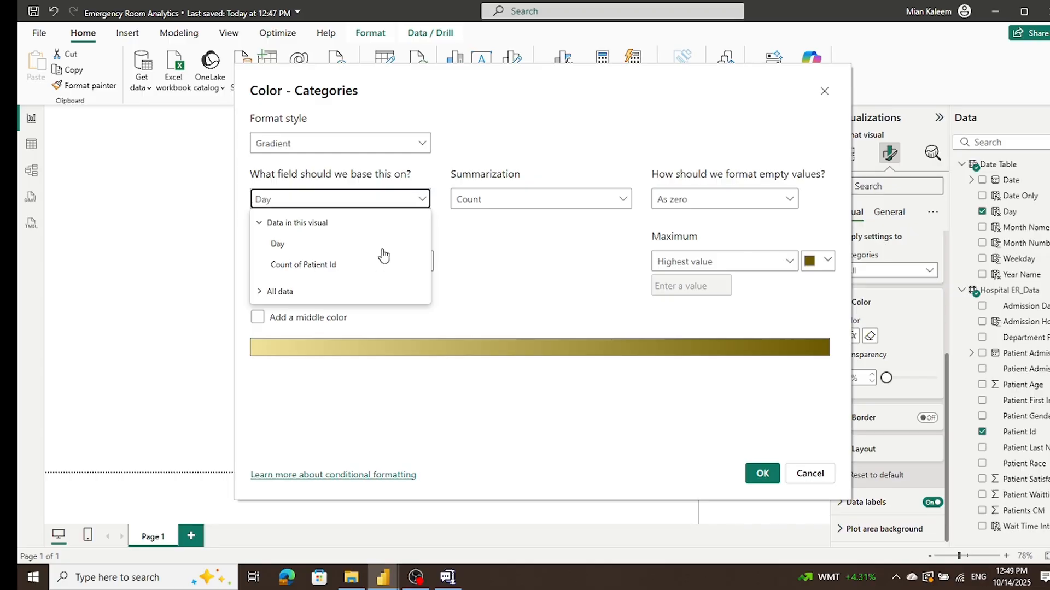
{"action": "left_click", "coordinate": [303, 265]}
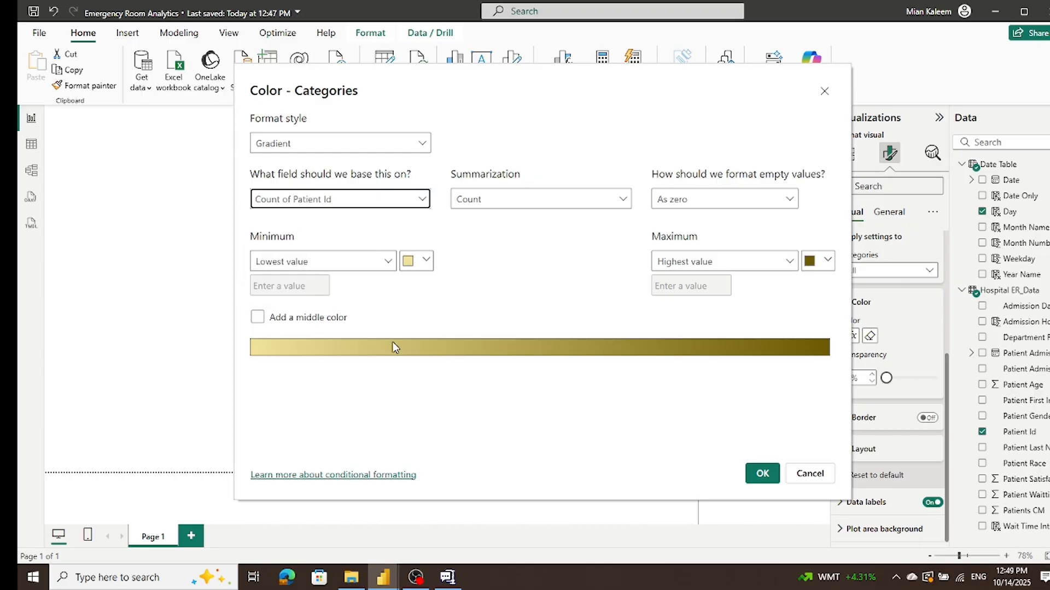
{"action": "left_click", "coordinate": [764, 475]}
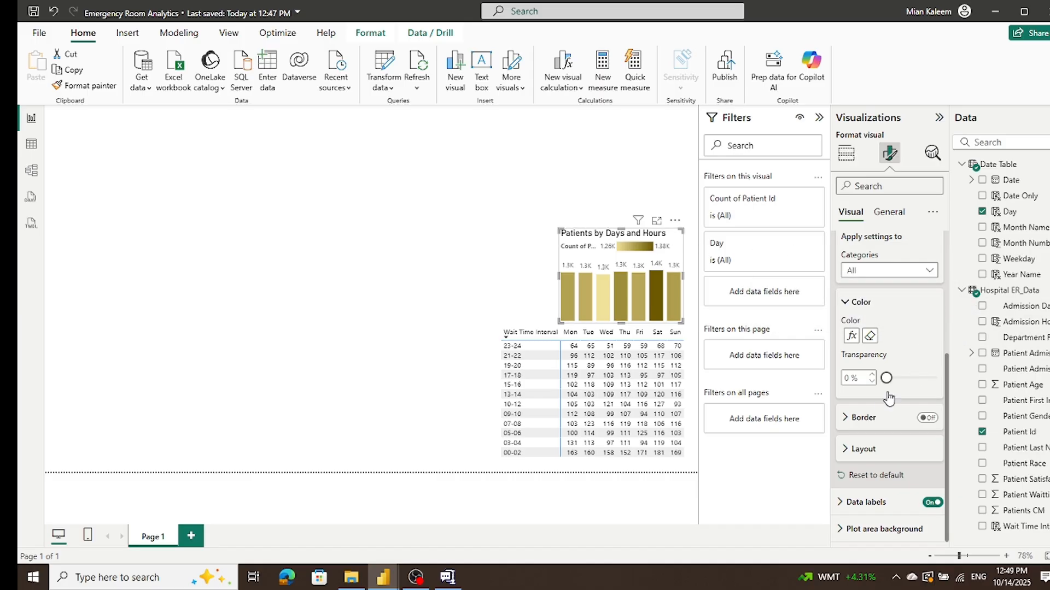
Step: Examine the column chart's column layout, data label, title and effects formatting options
{"action": "left_click", "coordinate": [846, 451]}
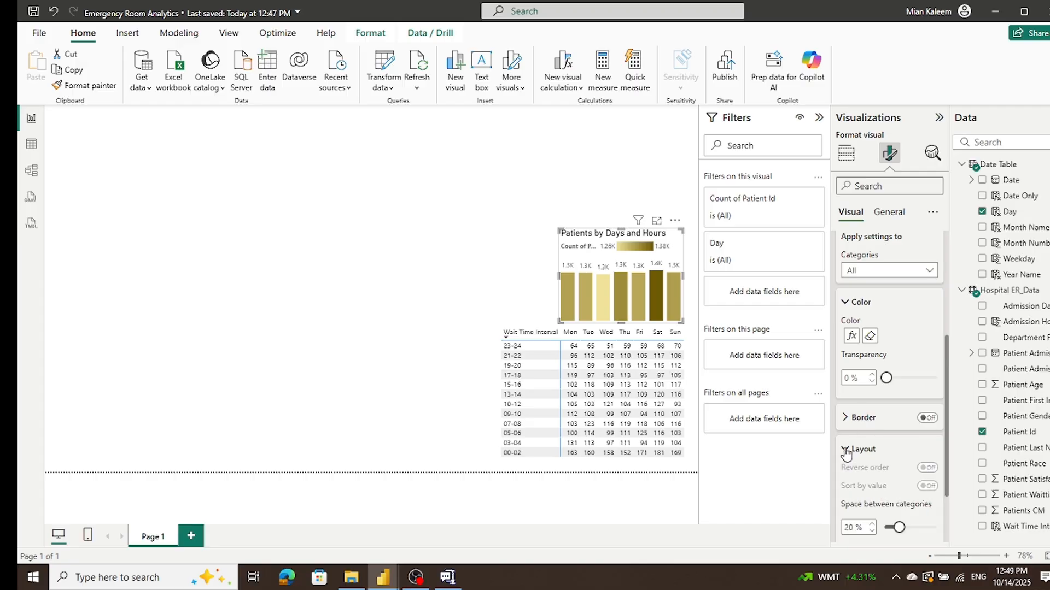
{"action": "left_click", "coordinate": [846, 450]}
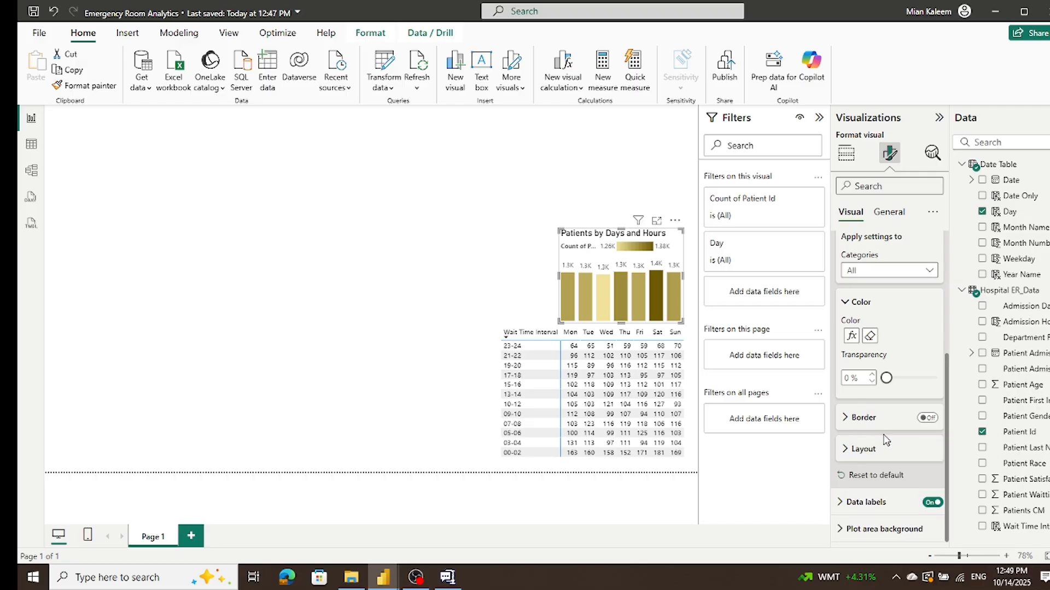
{"action": "left_click", "coordinate": [929, 503]}
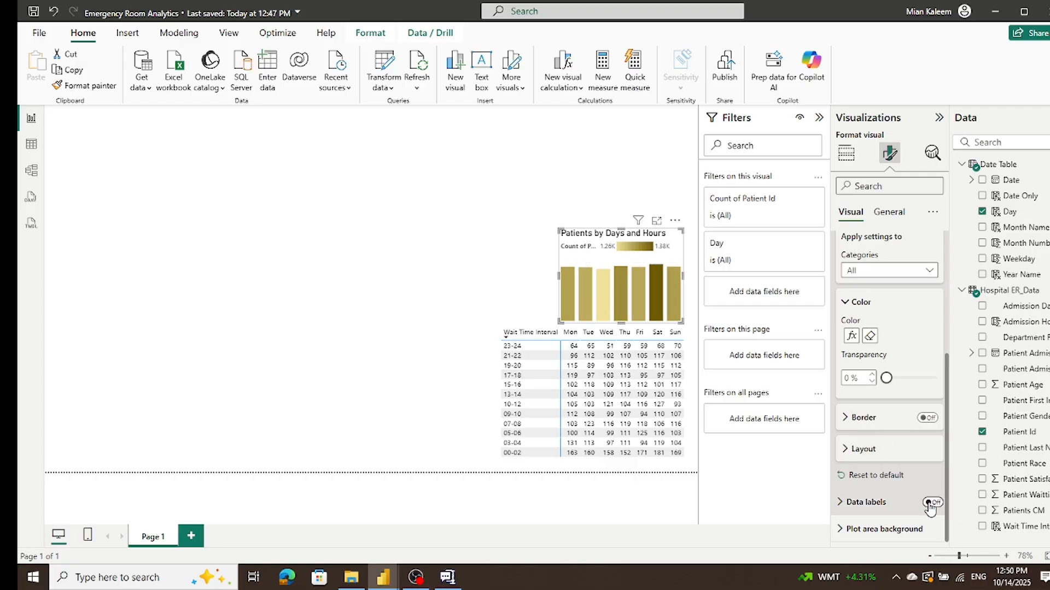
{"action": "left_click", "coordinate": [929, 503]}
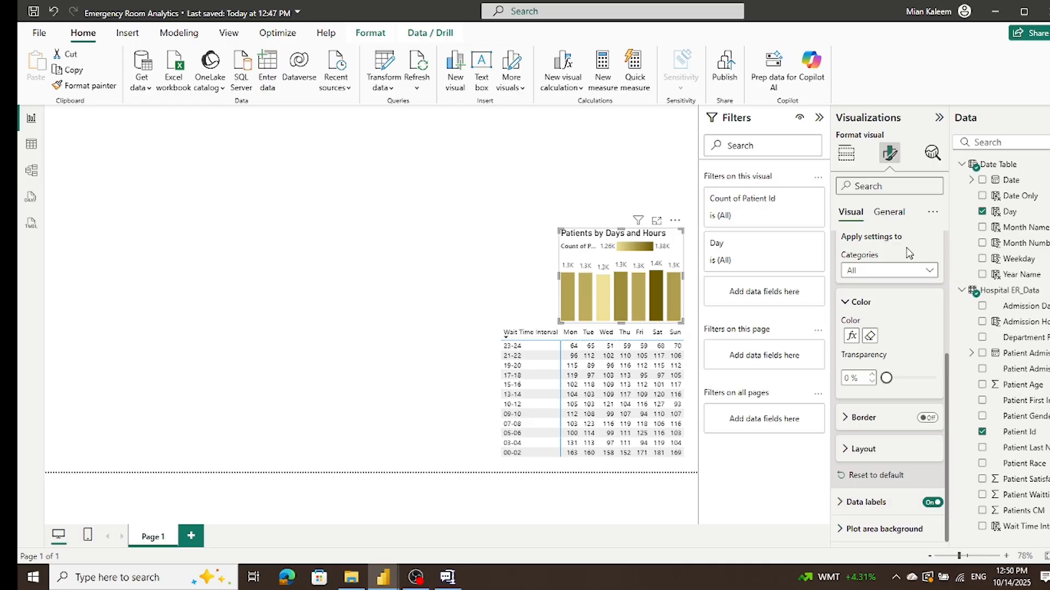
{"action": "left_click", "coordinate": [889, 214]}
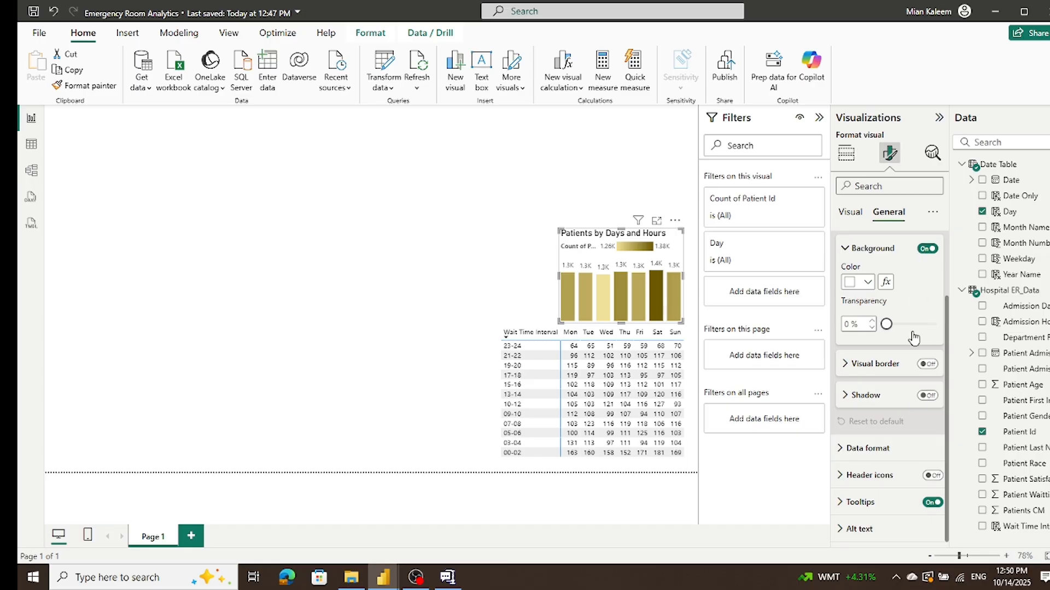
{"action": "scroll", "coordinate": [887, 514], "scroll_direction": "up", "scroll_amount": 1}
{"action": "scroll", "coordinate": [887, 511], "scroll_direction": "up", "scroll_amount": 2}
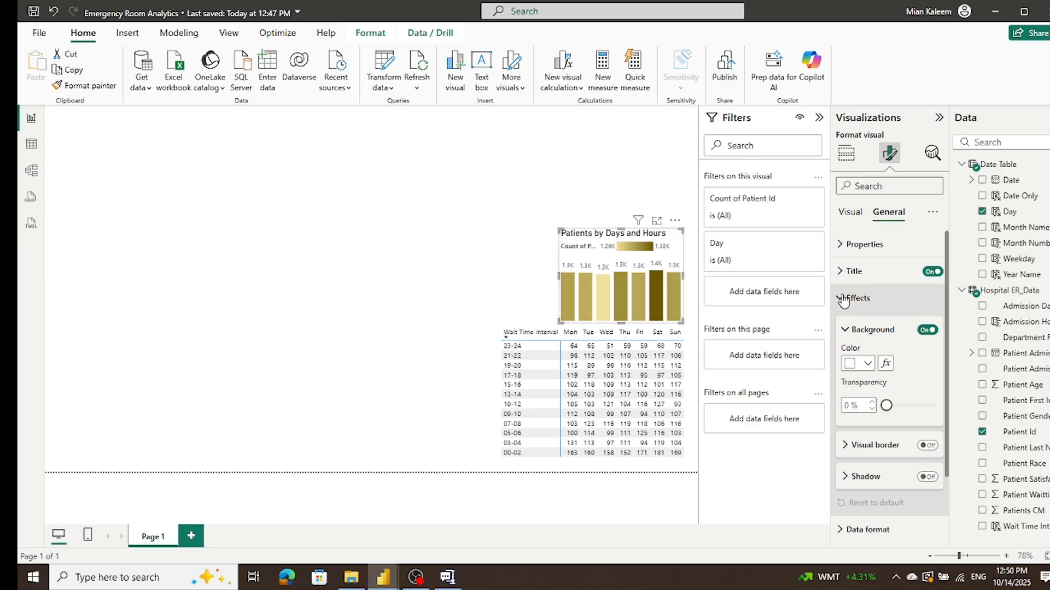
{"action": "left_click", "coordinate": [846, 276]}
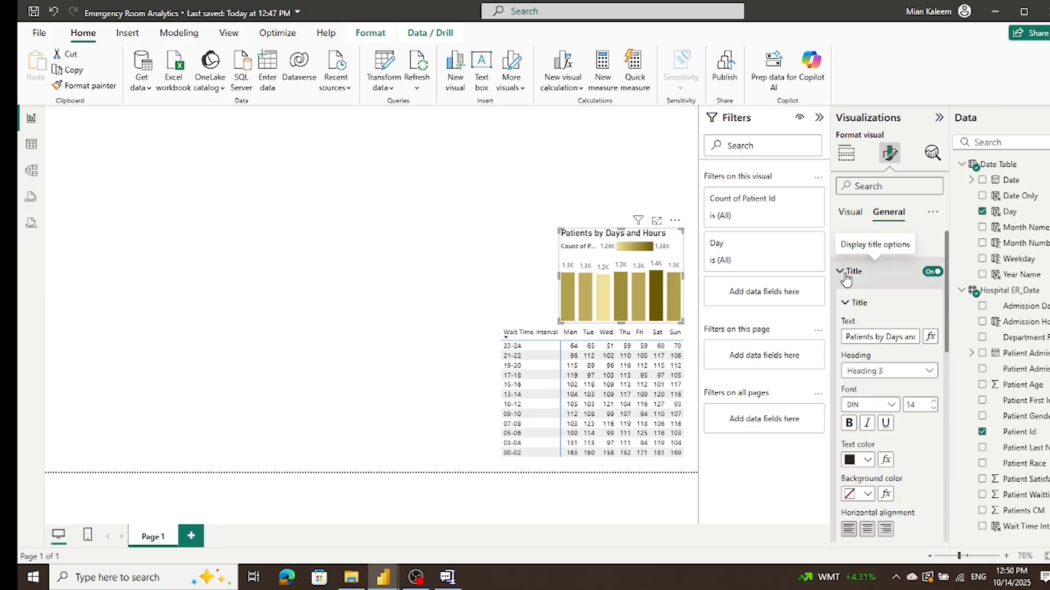
{"action": "left_click", "coordinate": [846, 276]}
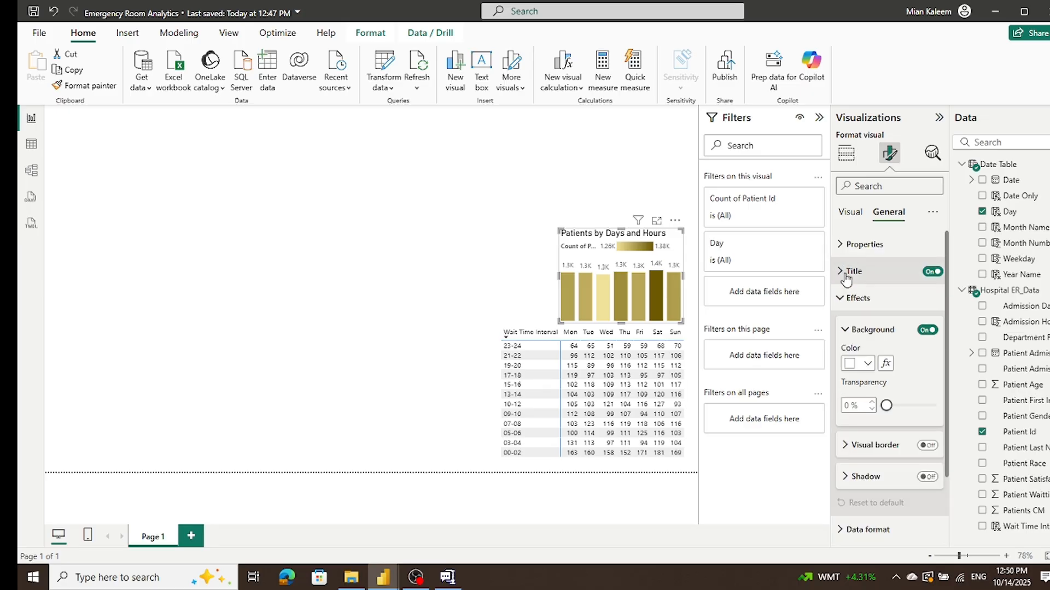
{"action": "left_click", "coordinate": [447, 221]}
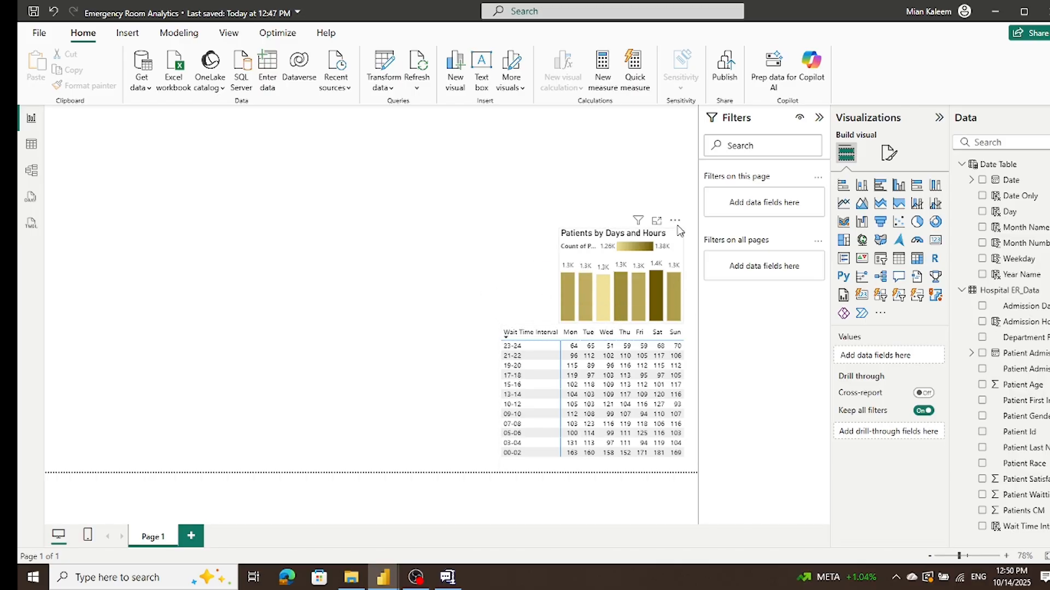
Step: Turn on background color for the Count of Patient Id values in the wait time matrix
{"action": "mouse_move", "coordinate": [659, 283]}
{"action": "left_click", "coordinate": [522, 330]}
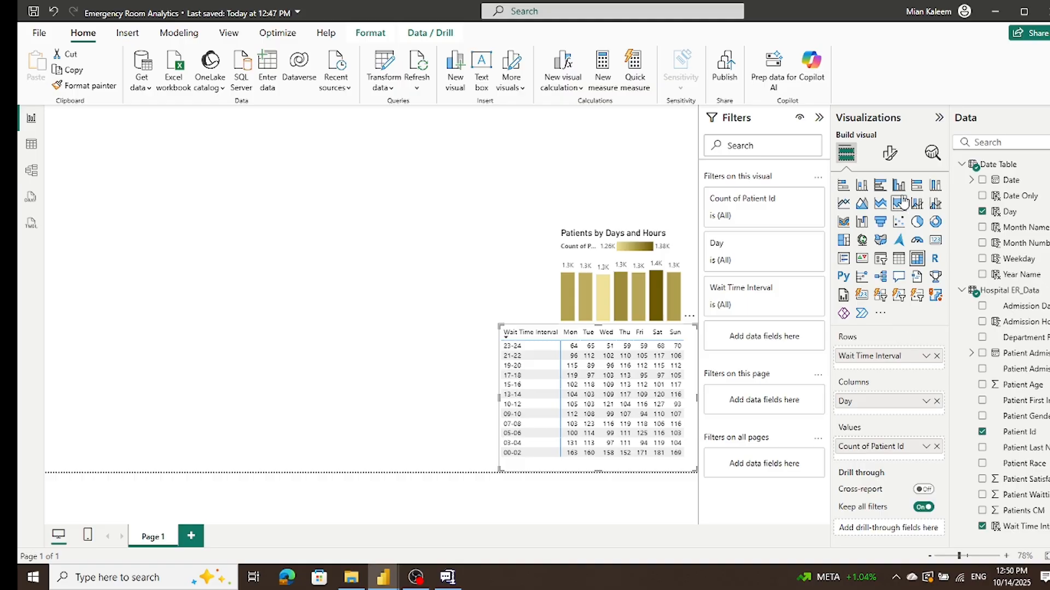
{"action": "left_click", "coordinate": [891, 155]}
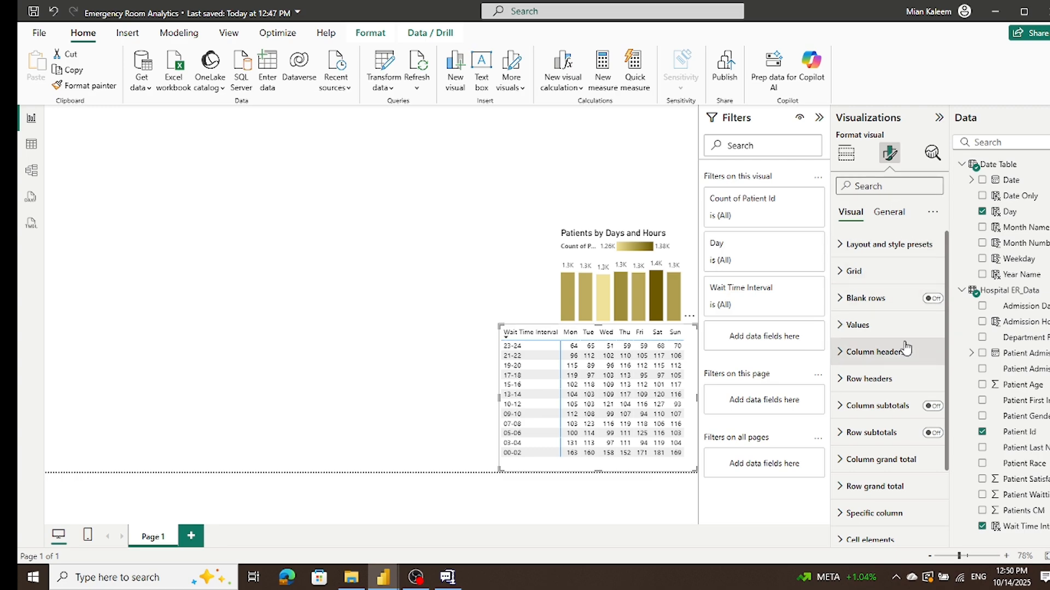
{"action": "scroll", "coordinate": [905, 348], "scroll_direction": "down", "scroll_amount": 3}
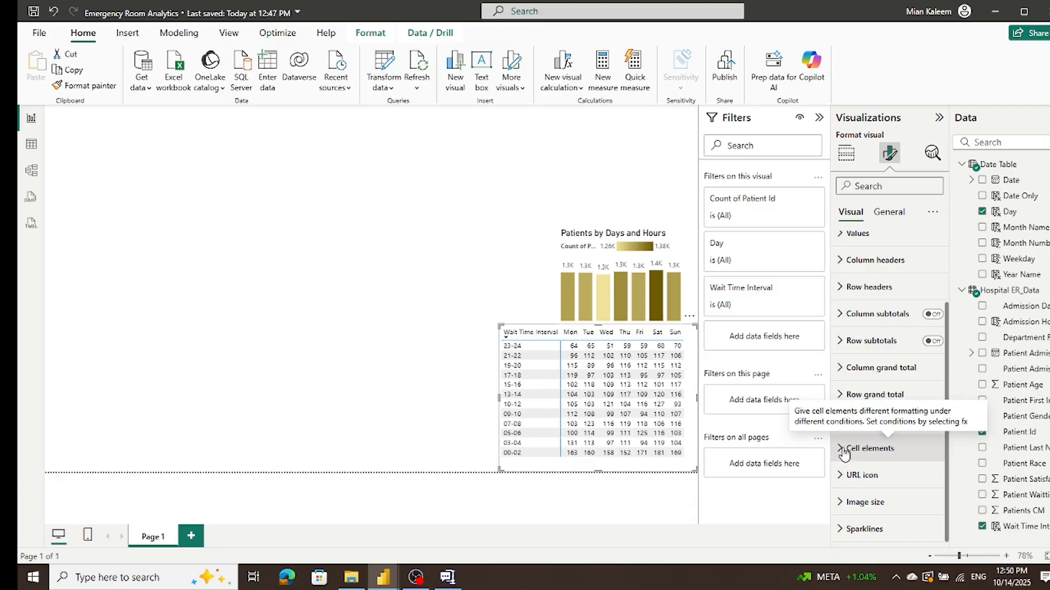
{"action": "left_click", "coordinate": [845, 450]}
{"action": "scroll", "coordinate": [899, 340], "scroll_direction": "down", "scroll_amount": 5}
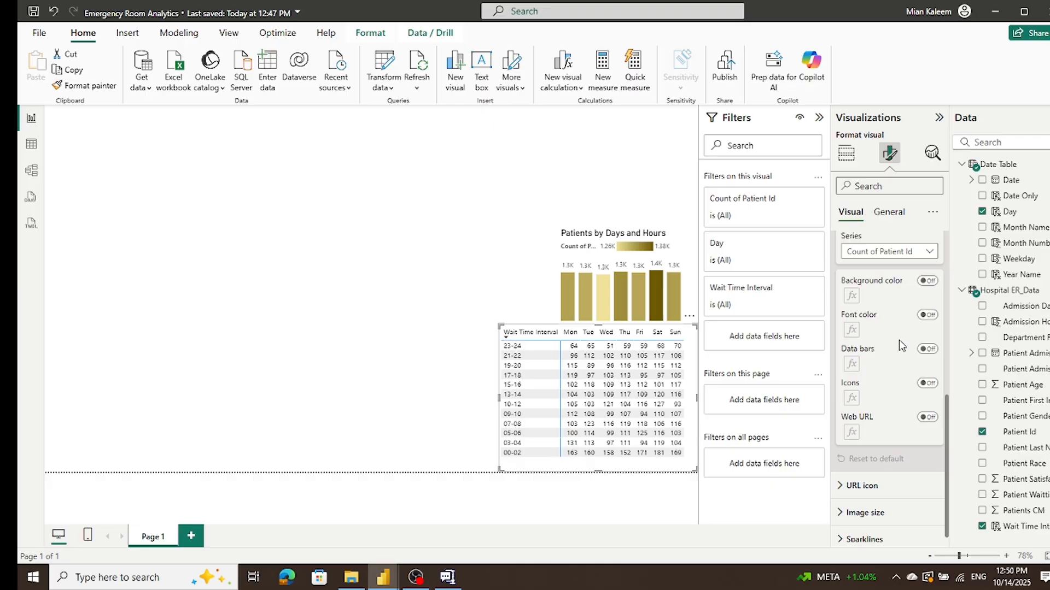
{"action": "left_click", "coordinate": [927, 280]}
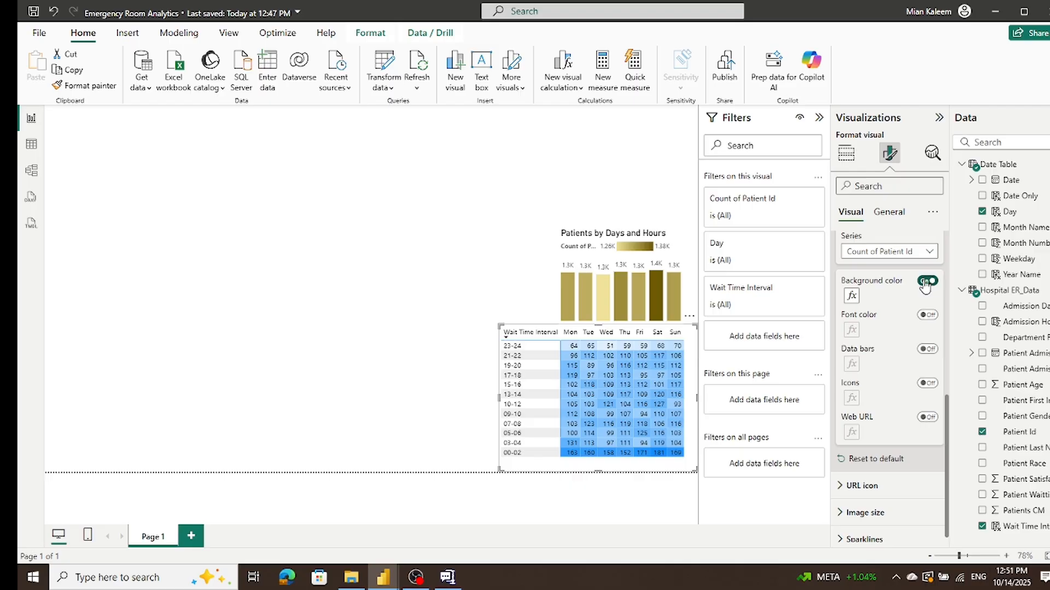
{"action": "left_click", "coordinate": [923, 282]}
{"action": "left_click", "coordinate": [931, 283]}
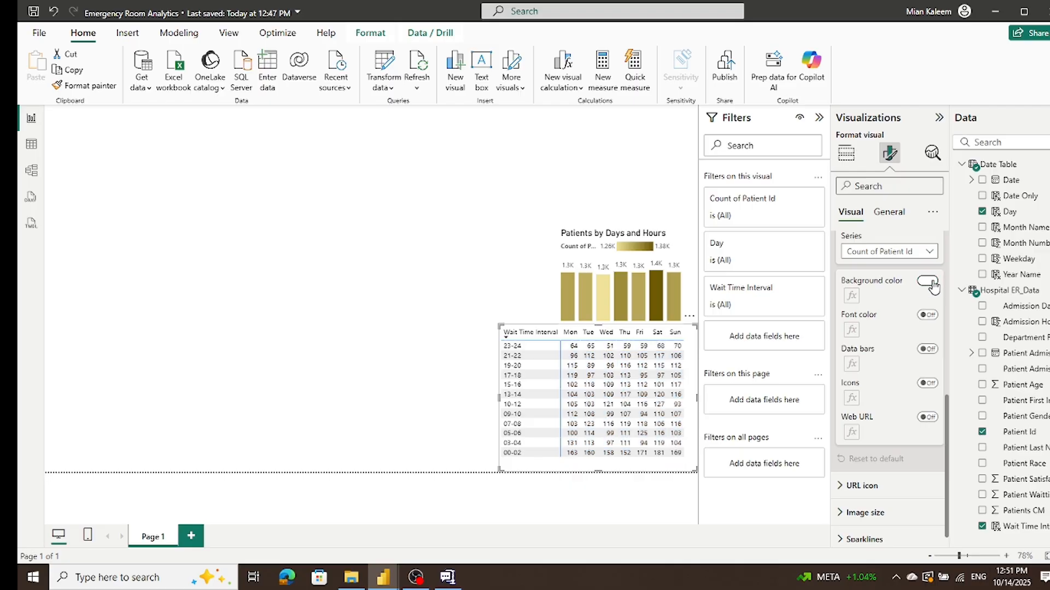
{"action": "scroll", "coordinate": [904, 346], "scroll_direction": "down", "scroll_amount": 1}
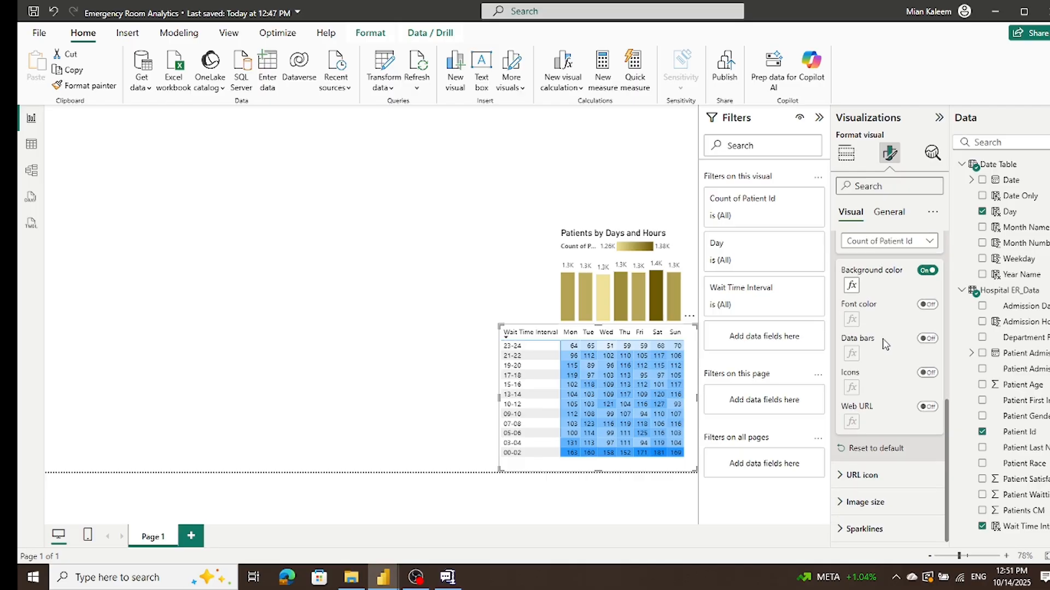
Step: Color the matrix backgrounds with a gradient from light yellow at the lowest value to dark gold at the highest
{"action": "left_click", "coordinate": [852, 286]}
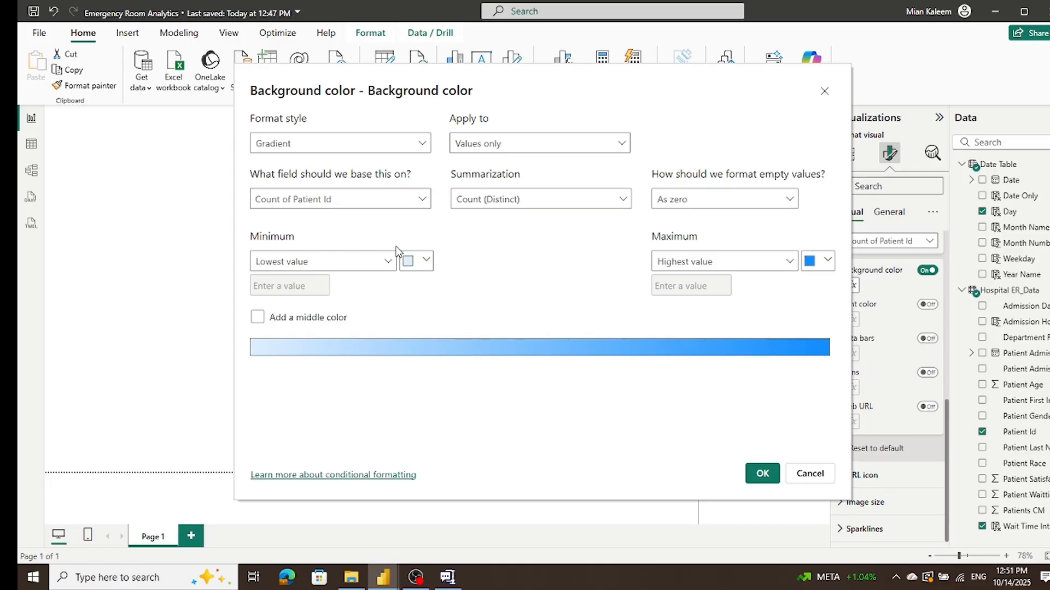
{"action": "left_click", "coordinate": [425, 261]}
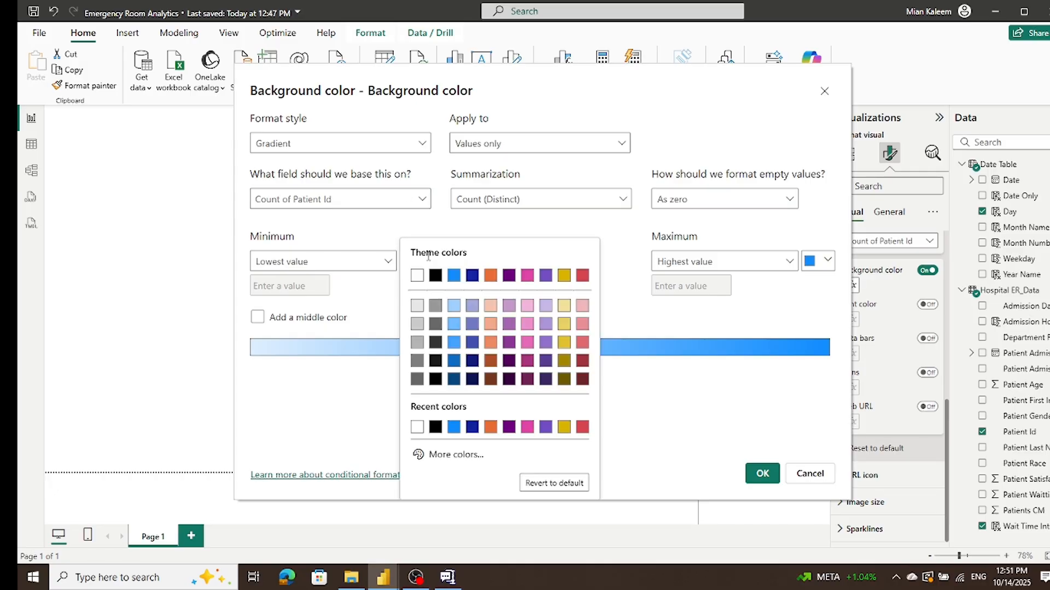
{"action": "left_click", "coordinate": [565, 307]}
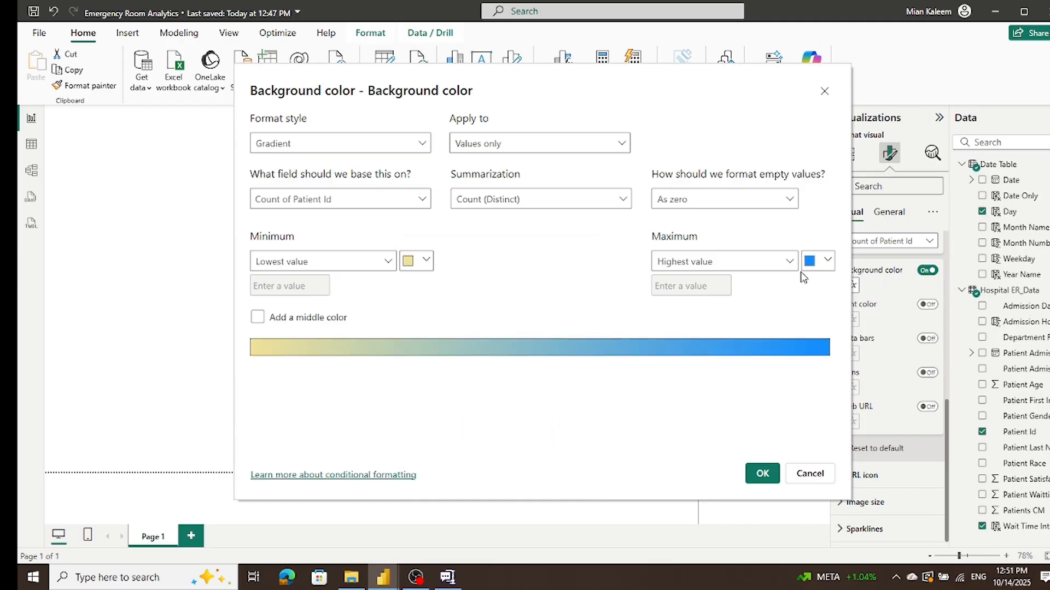
{"action": "left_click", "coordinate": [829, 262]}
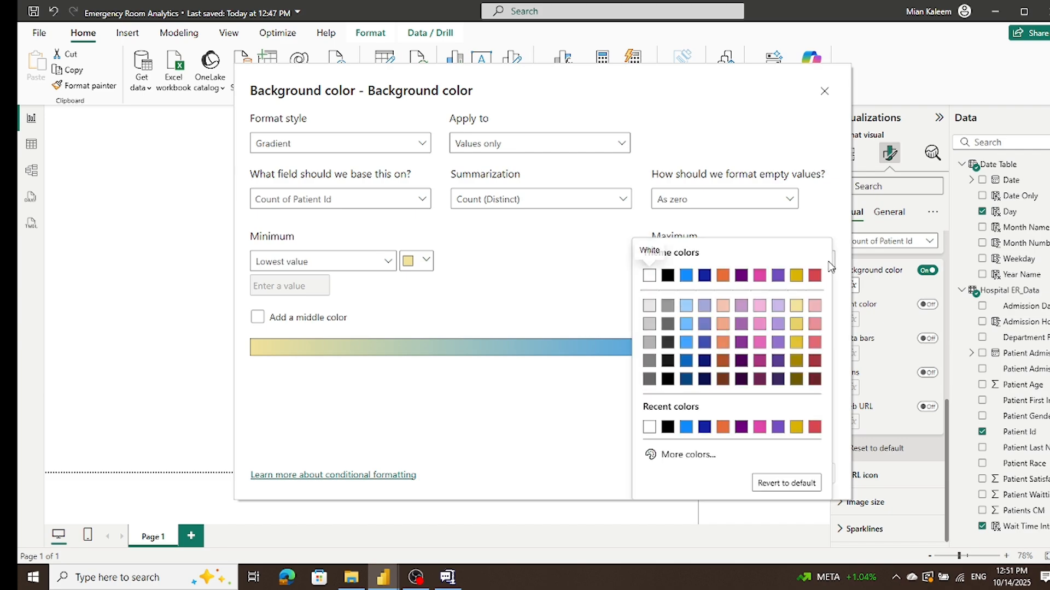
{"action": "left_click", "coordinate": [796, 361]}
{"action": "left_click", "coordinate": [763, 473]}
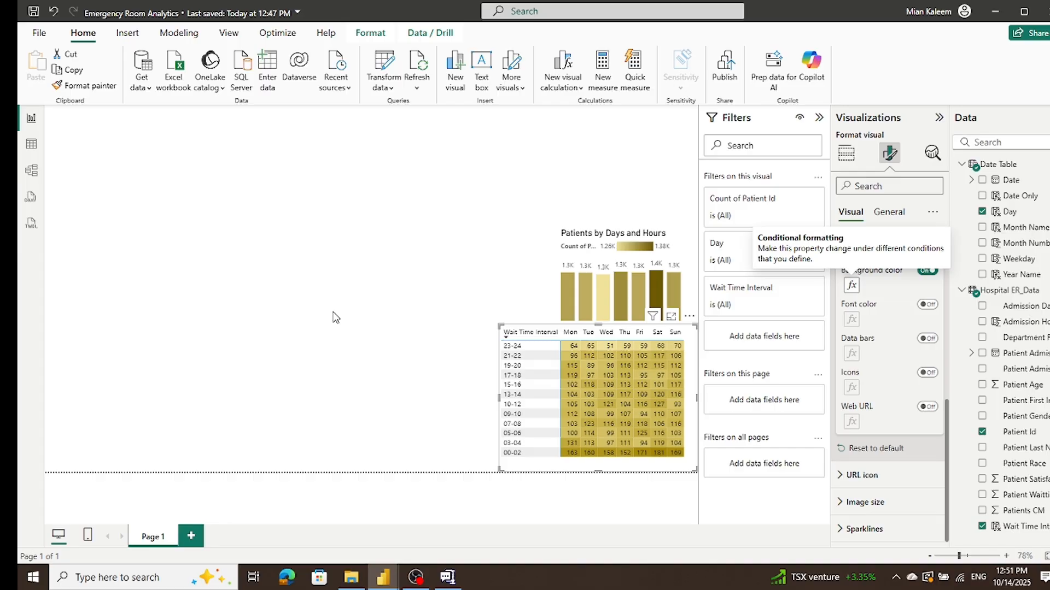
Step: Sort the matrix's wait time intervals in ascending order
{"action": "right_click", "coordinate": [688, 327]}
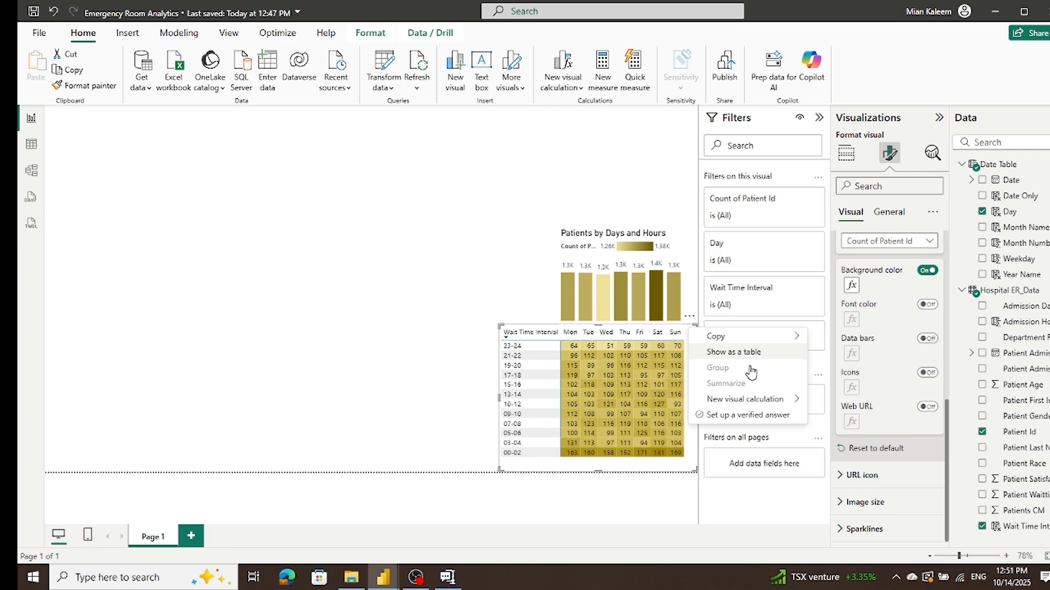
{"action": "mouse_move", "coordinate": [758, 404]}
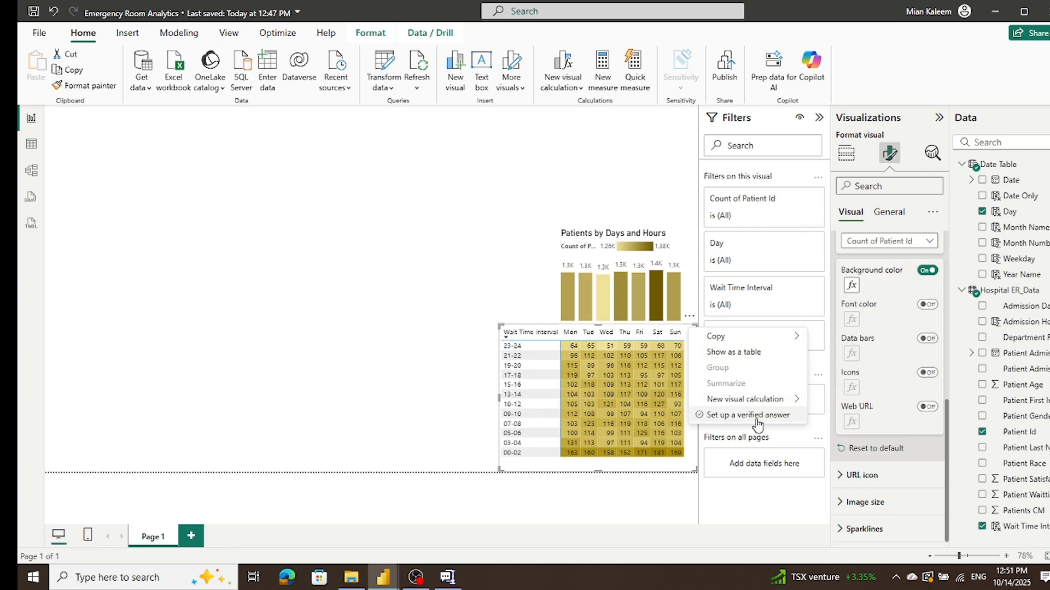
{"action": "left_click", "coordinate": [498, 280]}
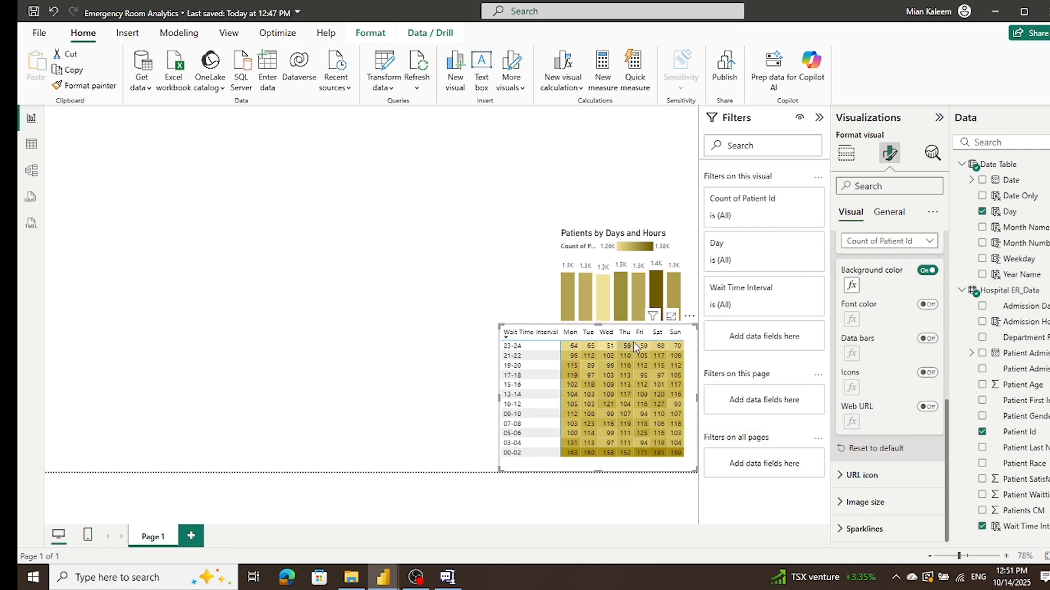
{"action": "left_click", "coordinate": [689, 318]}
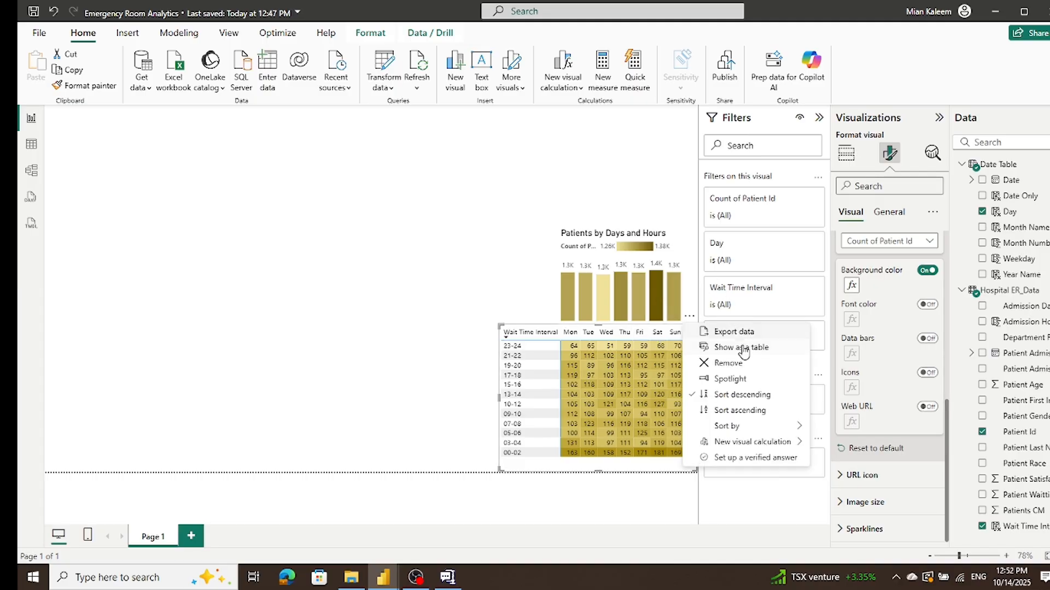
{"action": "left_click", "coordinate": [750, 411]}
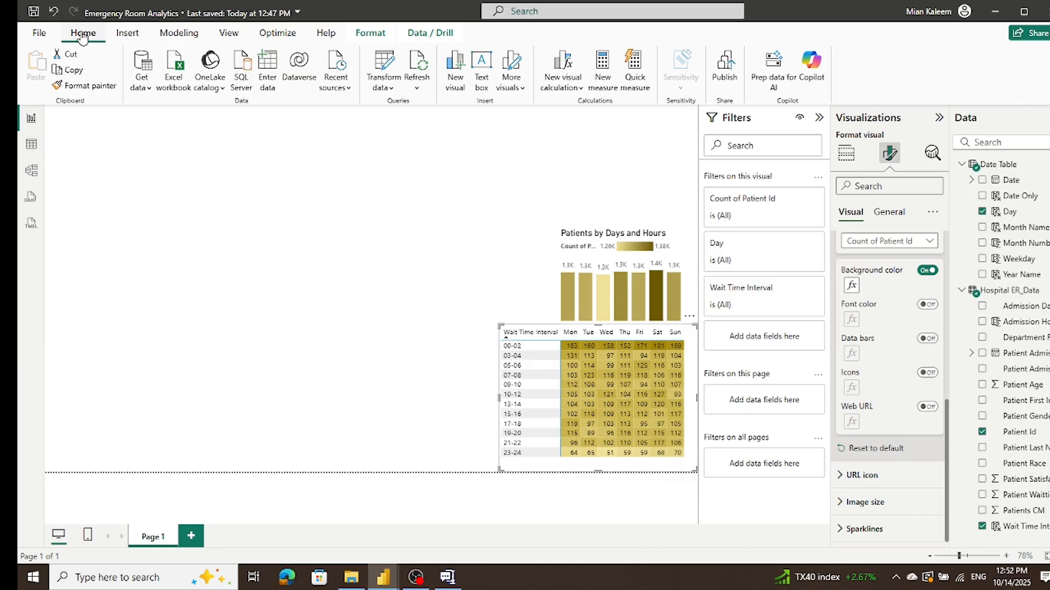
Step: Refresh the report data and collapse the Filters pane, keeping the Visualizations pane open
{"action": "left_click", "coordinate": [417, 64]}
{"action": "left_click", "coordinate": [938, 118]}
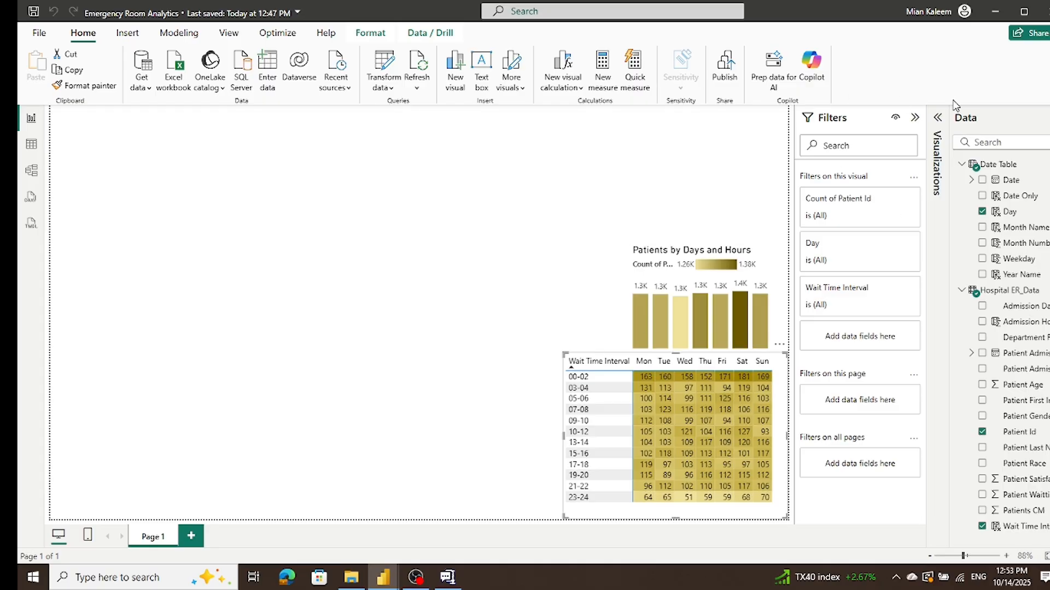
{"action": "left_click", "coordinate": [916, 119]}
{"action": "left_click", "coordinate": [937, 117]}
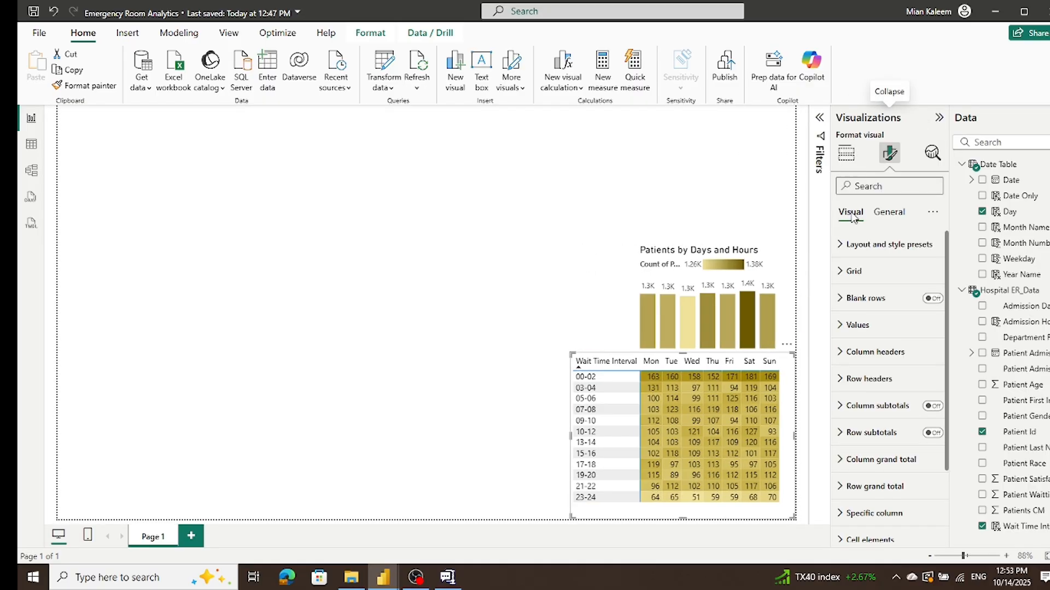
Step: Try to rename the matrix's Wait Time Interval row field as Hours
{"action": "left_click", "coordinate": [889, 214]}
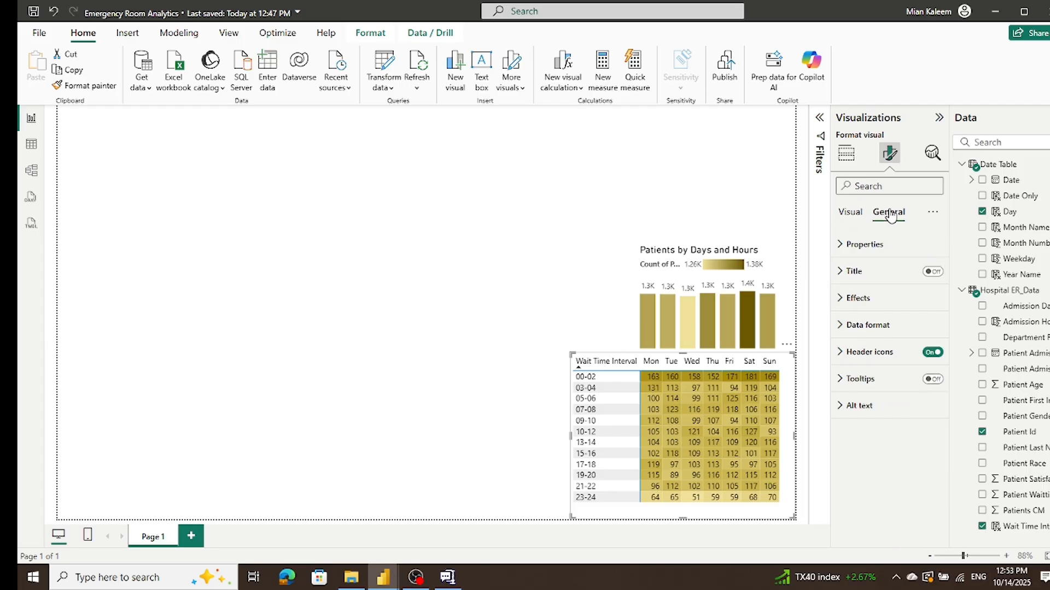
{"action": "left_click", "coordinate": [847, 213]}
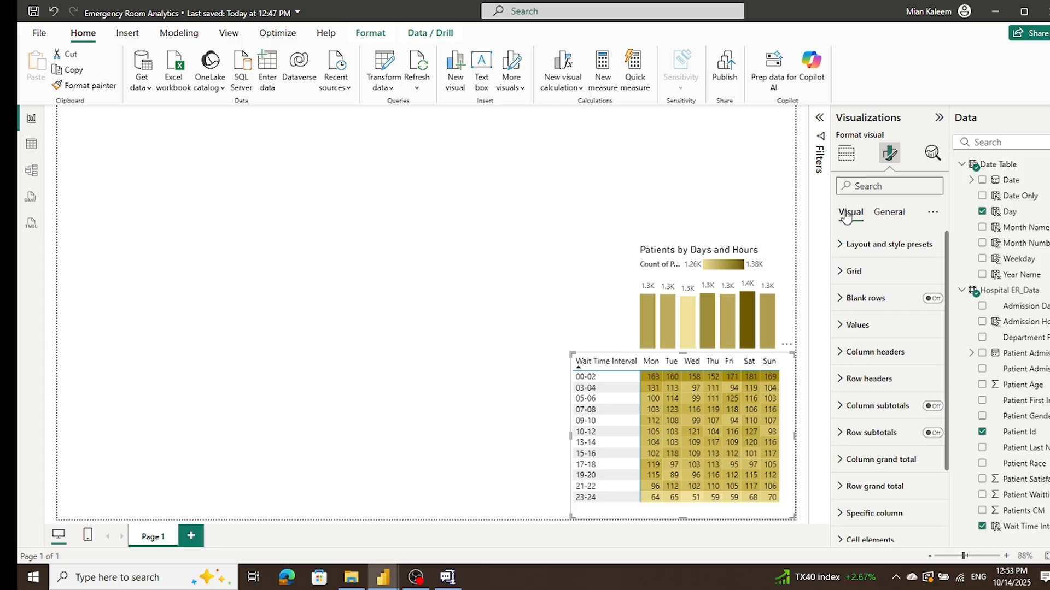
{"action": "left_click", "coordinate": [854, 154]}
{"action": "double_click", "coordinate": [887, 356]}
{"action": "key", "text": "ctrl+a"}
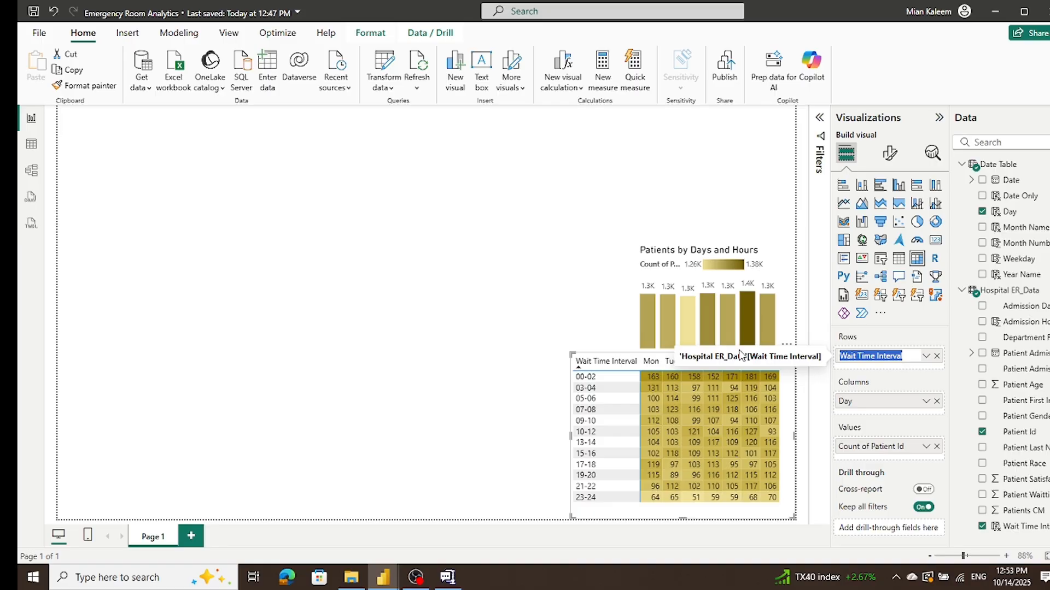
{"action": "type", "text": "Hours"}
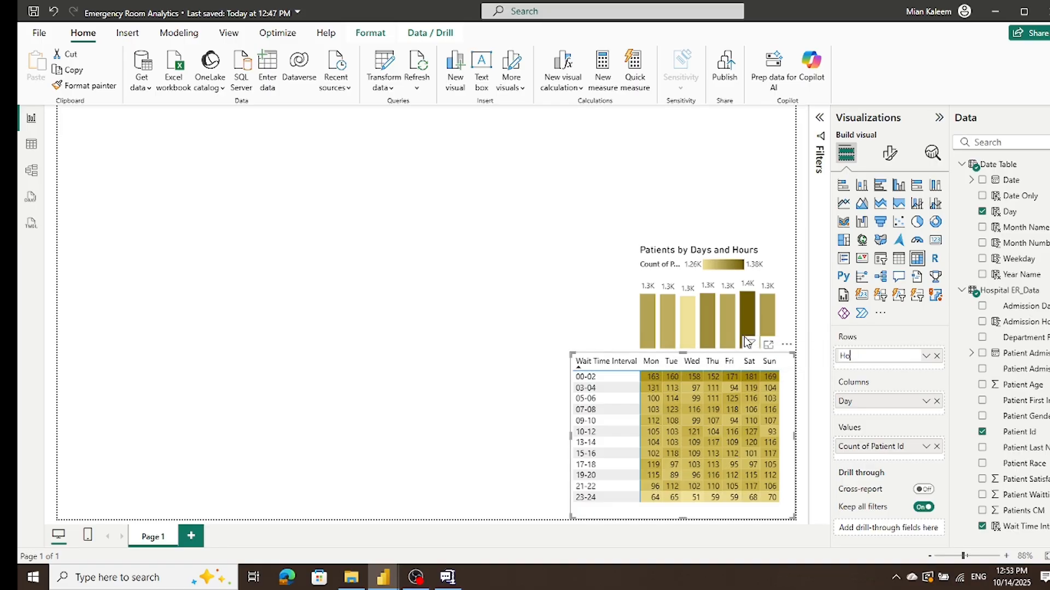
{"action": "left_click", "coordinate": [363, 166]}
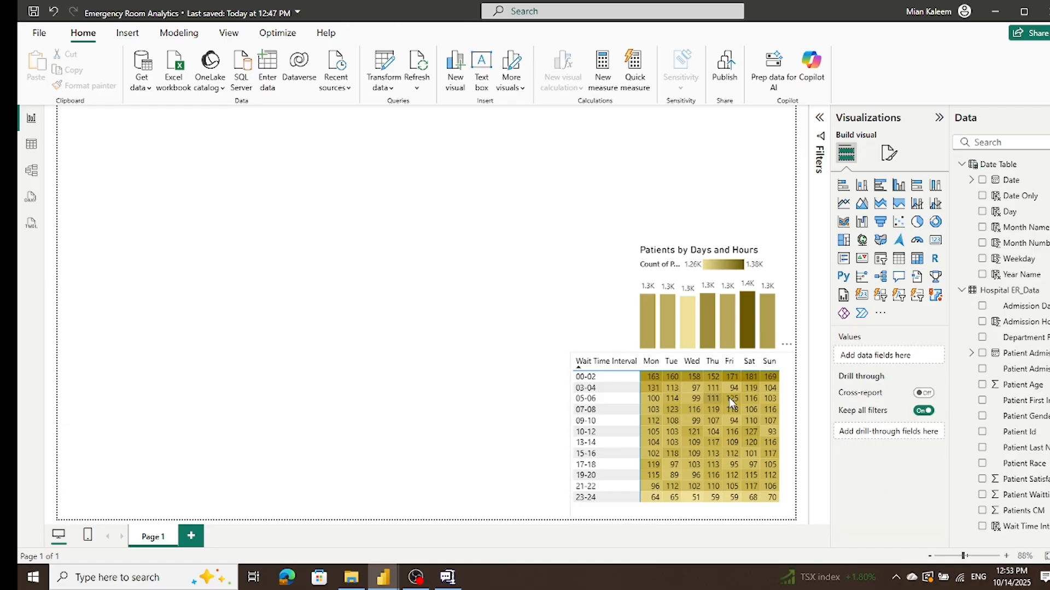
Step: Re-sort the matrix by Wait Time Interval in descending order and leave both visuals deselected
{"action": "left_click", "coordinate": [630, 361]}
{"action": "left_click", "coordinate": [647, 354]}
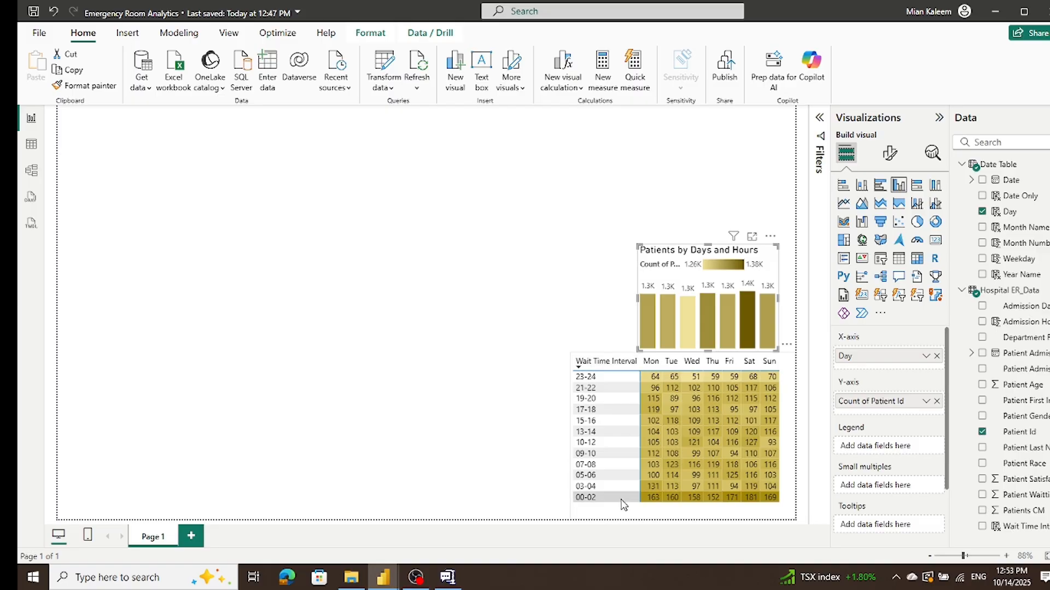
{"action": "left_click", "coordinate": [514, 343]}
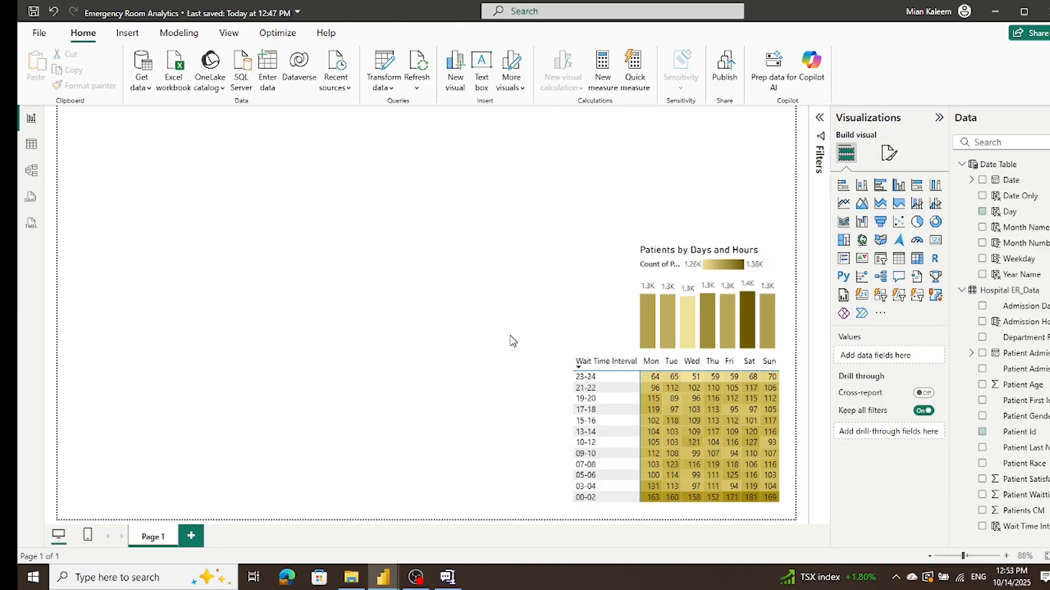
Step: Rename the matrix's Wait Time Interval row field as Hours and narrow the matrix so its day columns line up with the chart's columns
{"action": "left_click", "coordinate": [785, 357]}
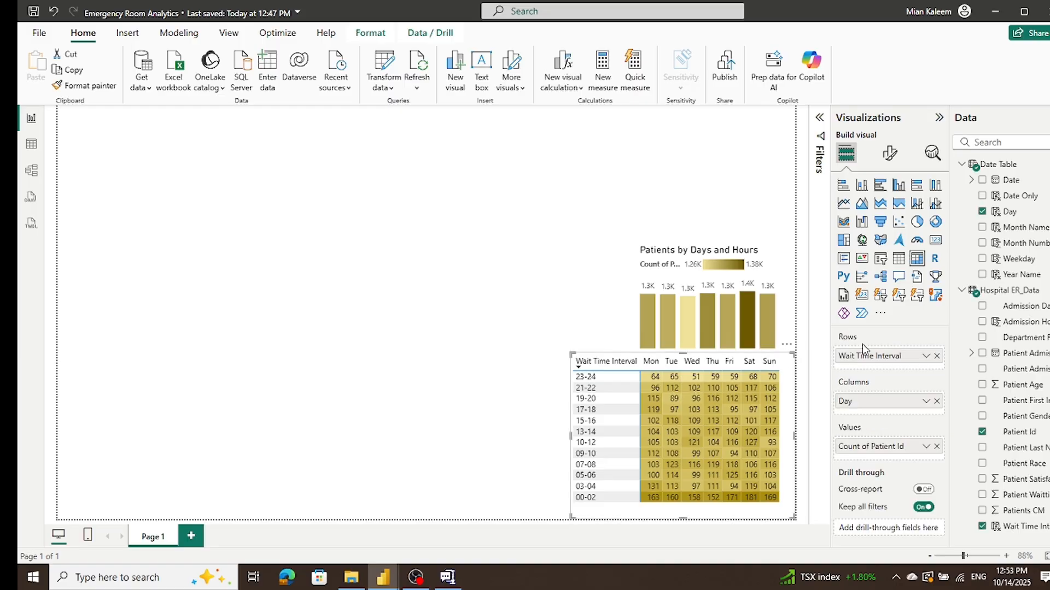
{"action": "triple_click", "coordinate": [870, 357]}
{"action": "type", "text": "Hours"}
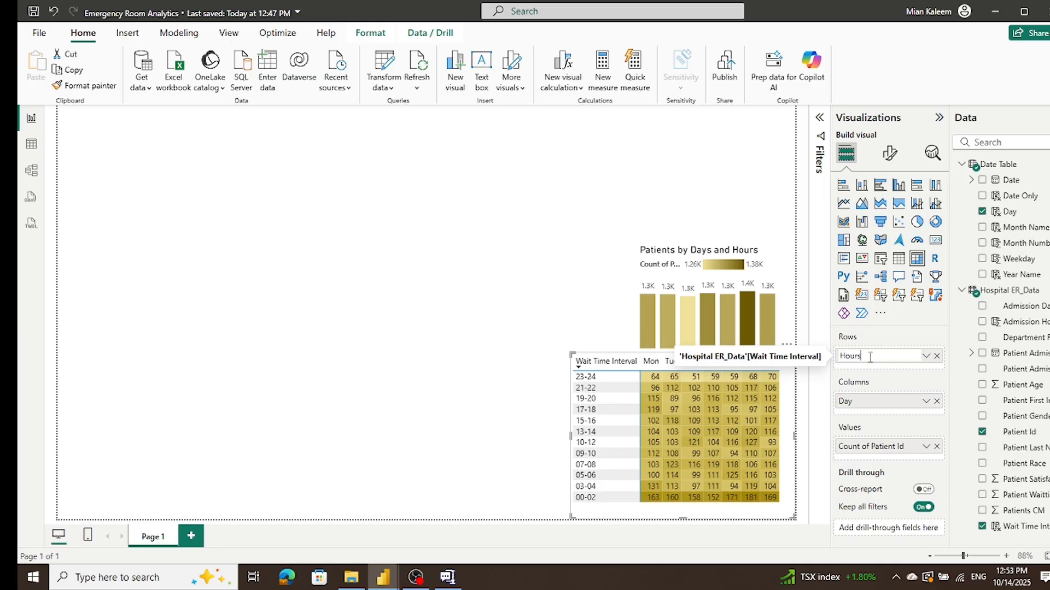
{"action": "key", "text": "Return"}
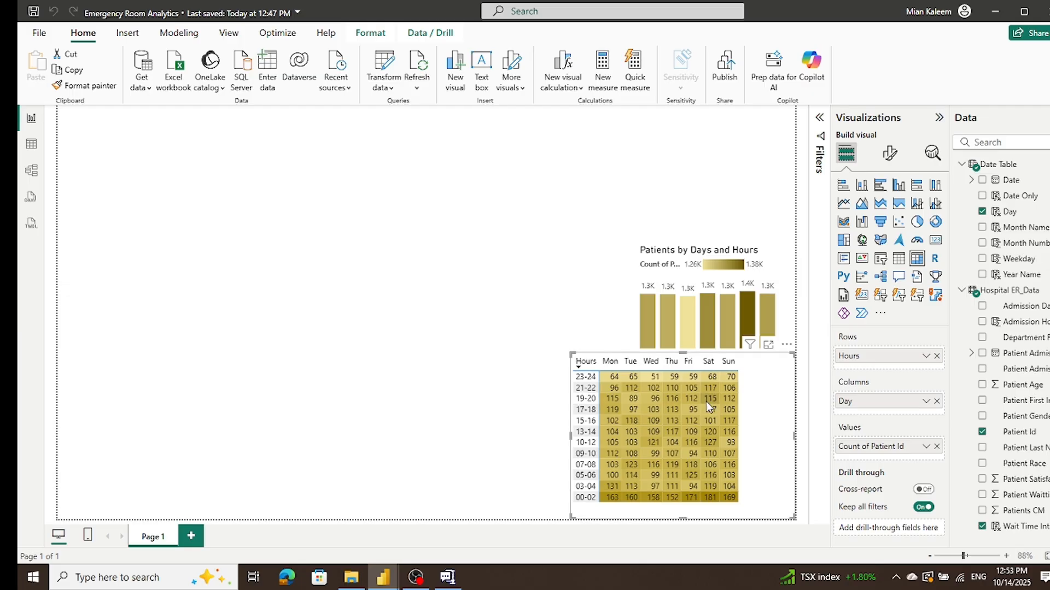
{"action": "left_click_drag", "start_coordinate": [569, 437], "coordinate": [611, 436]}
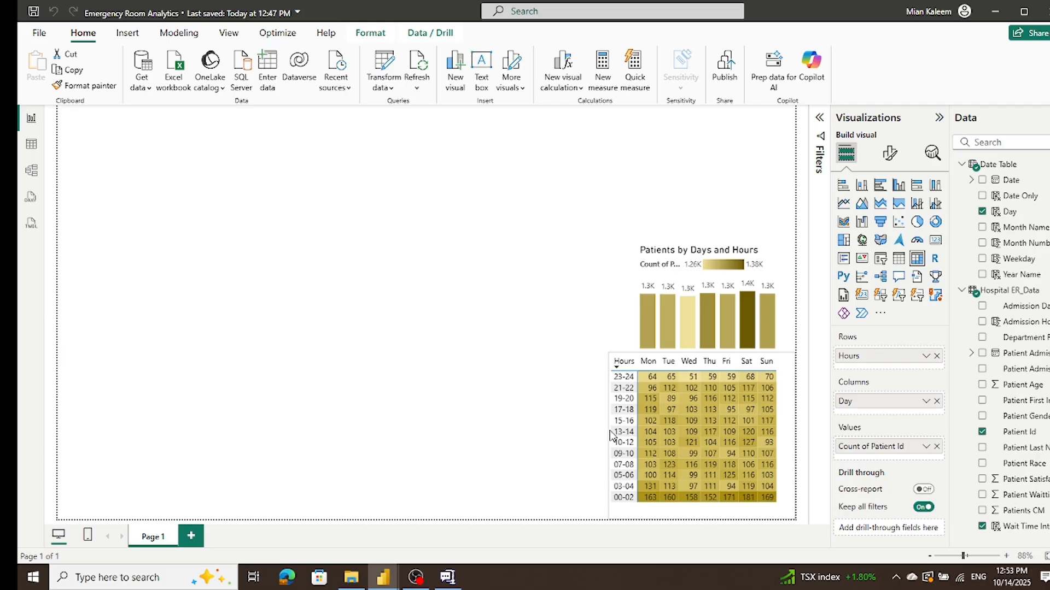
{"action": "left_click", "coordinate": [531, 431]}
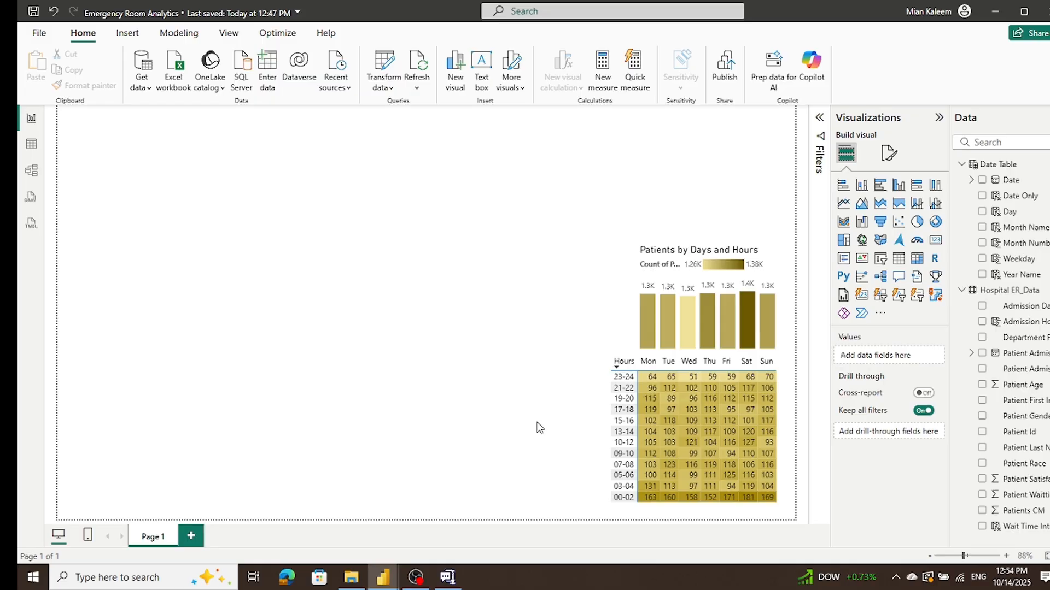
{"action": "left_click", "coordinate": [416, 577]}
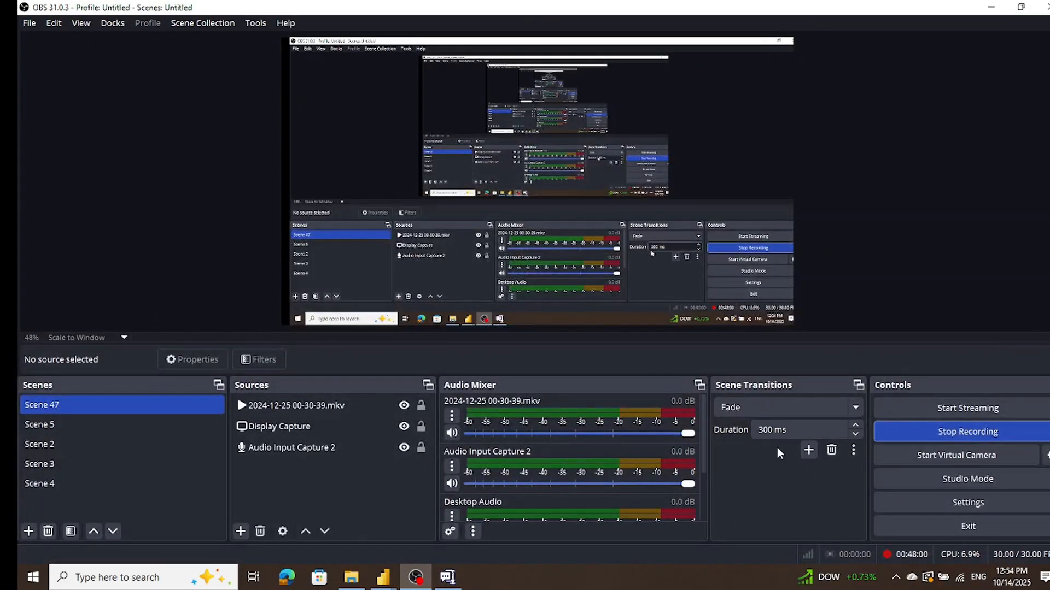
{"action": "left_click", "coordinate": [1014, 437]}
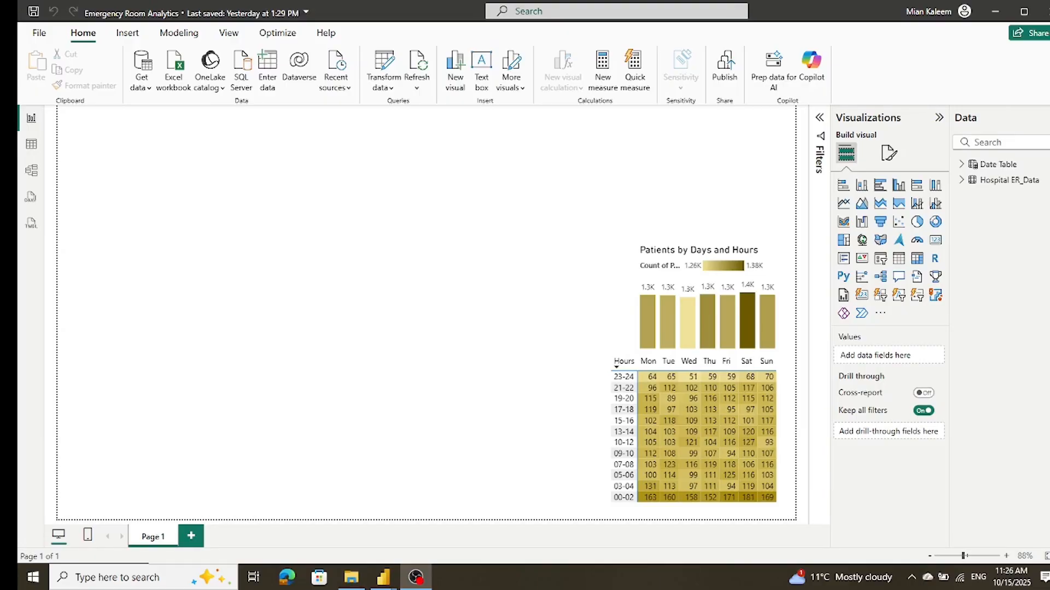
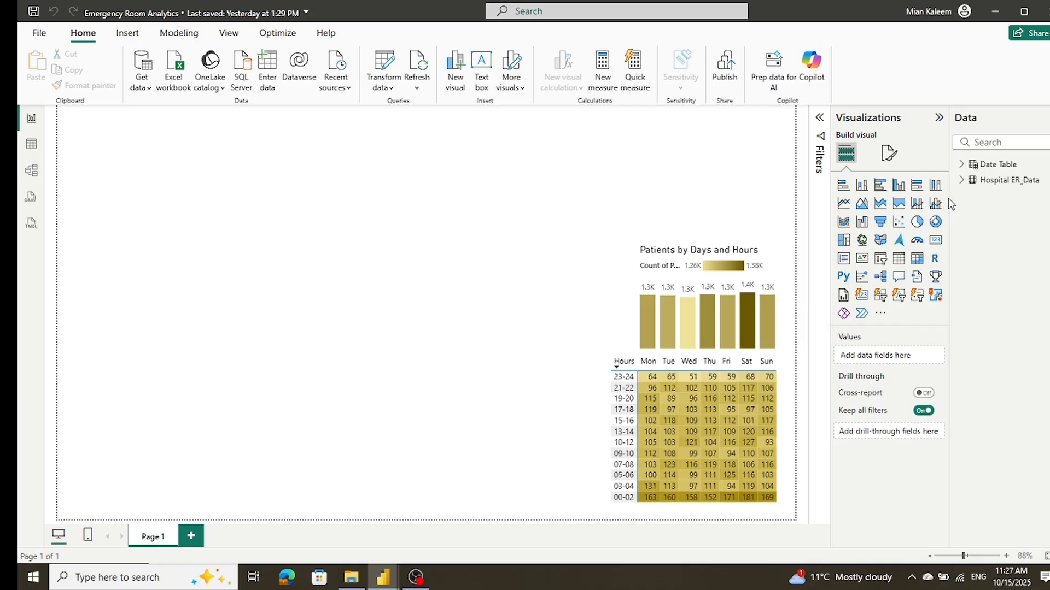
Step: Expand the Hospital ER_Data table's field list and widen the Data pane to show more of the field names
{"action": "left_click", "coordinate": [961, 180]}
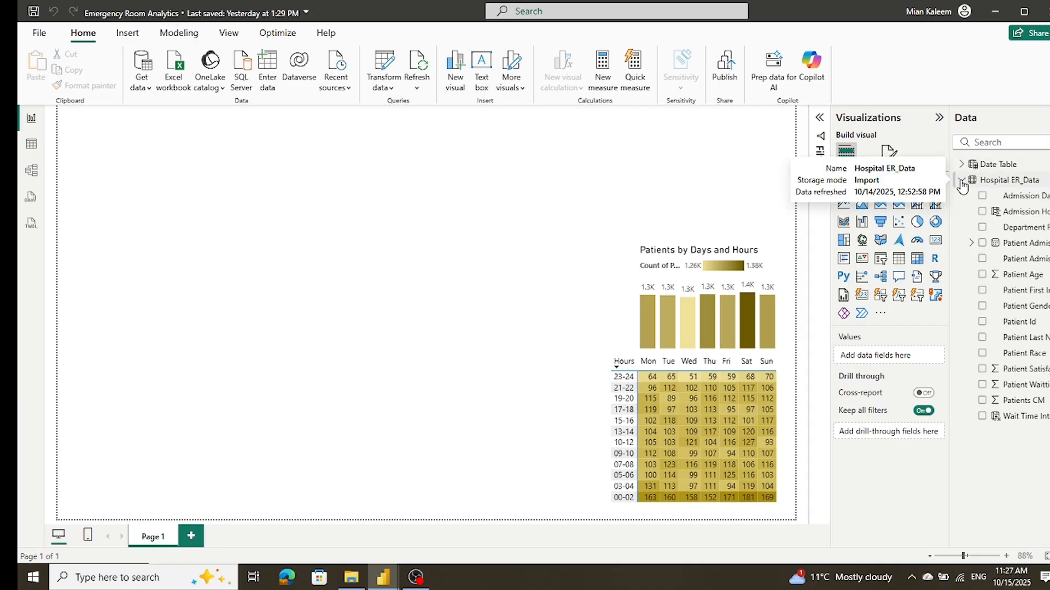
{"action": "left_click_drag", "start_coordinate": [950, 221], "coordinate": [921, 228]}
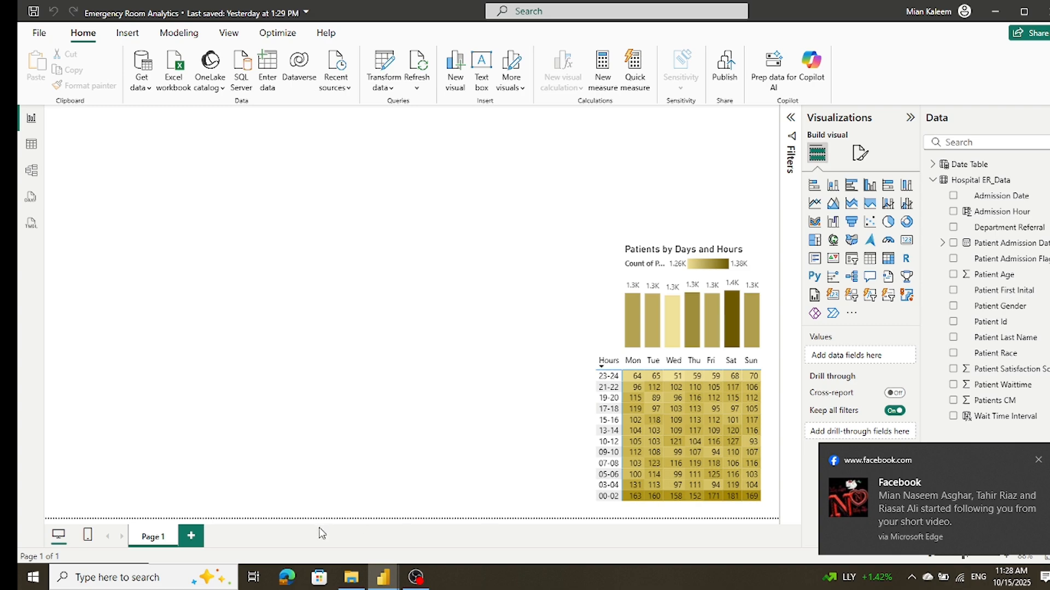
{"action": "left_click", "coordinate": [1039, 461]}
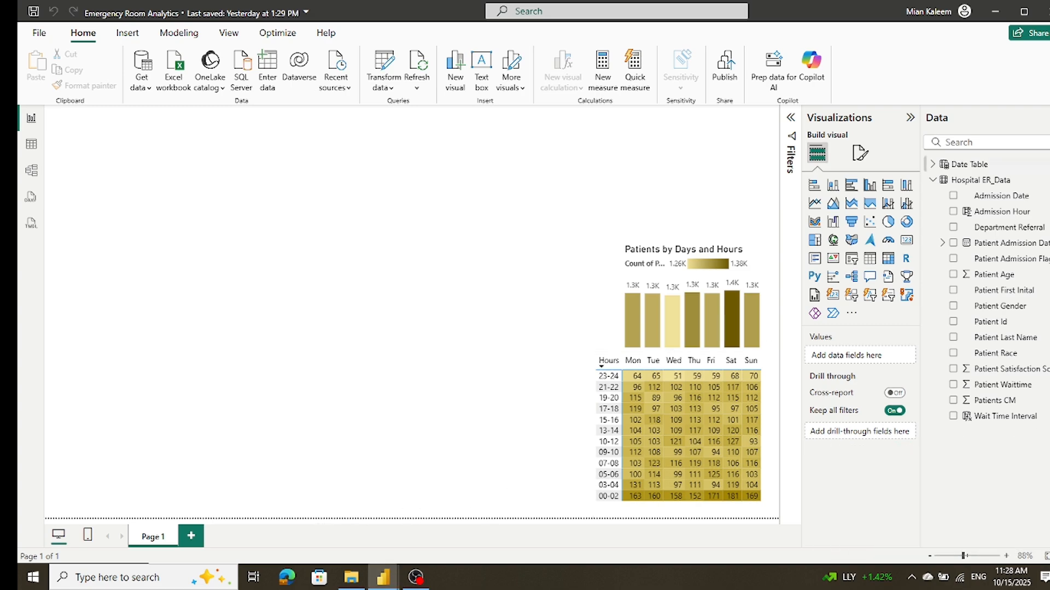
{"action": "right_click", "coordinate": [982, 180]}
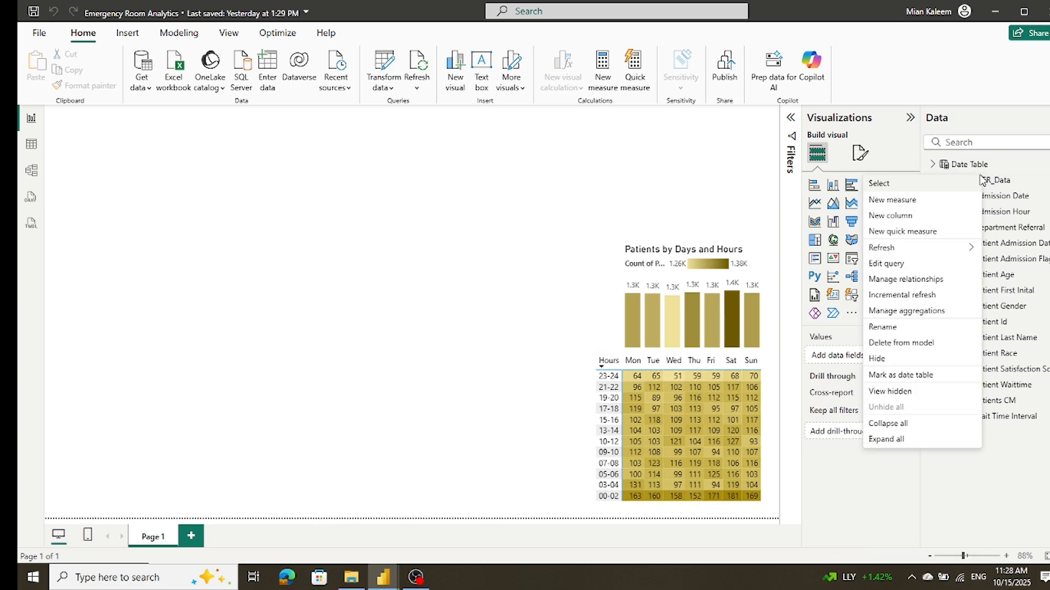
{"action": "left_click", "coordinate": [886, 200]}
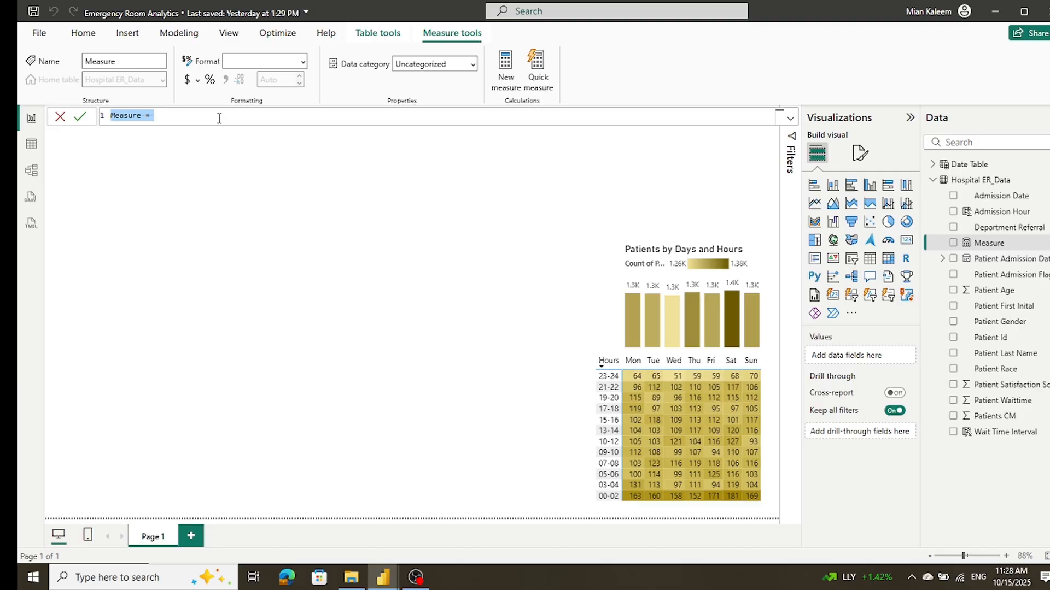
{"action": "key", "text": "BackSpace"}
{"action": "left_click", "coordinate": [59, 117]}
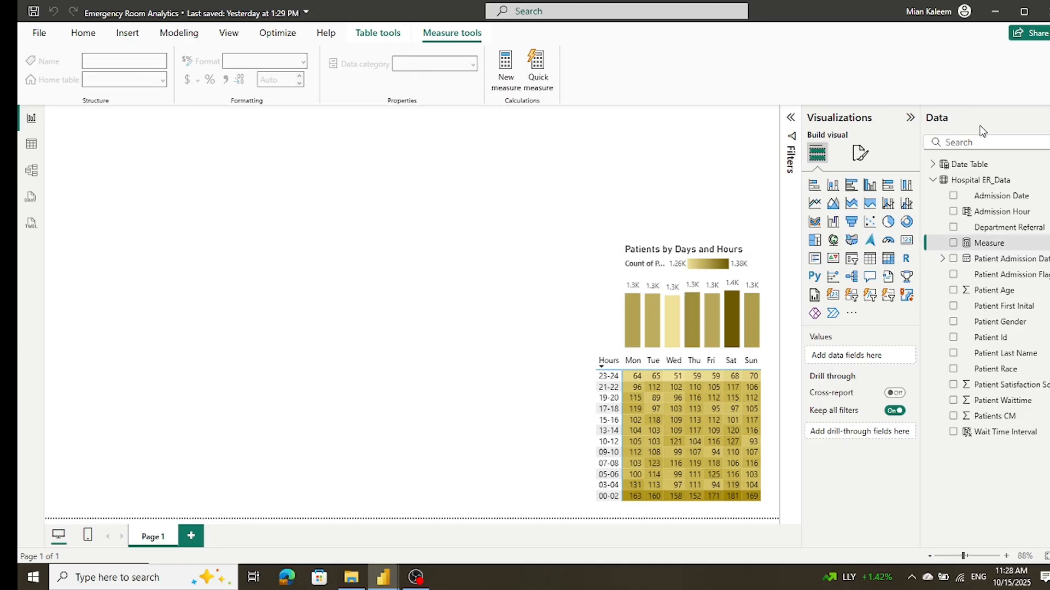
Step: Add a calculated column admission Status to Hospital ER_Data, returning "Admitted" when Patient Admission Flag = TRUE and "Not Admitted" otherwise
{"action": "left_click", "coordinate": [963, 181]}
{"action": "right_click", "coordinate": [964, 182]}
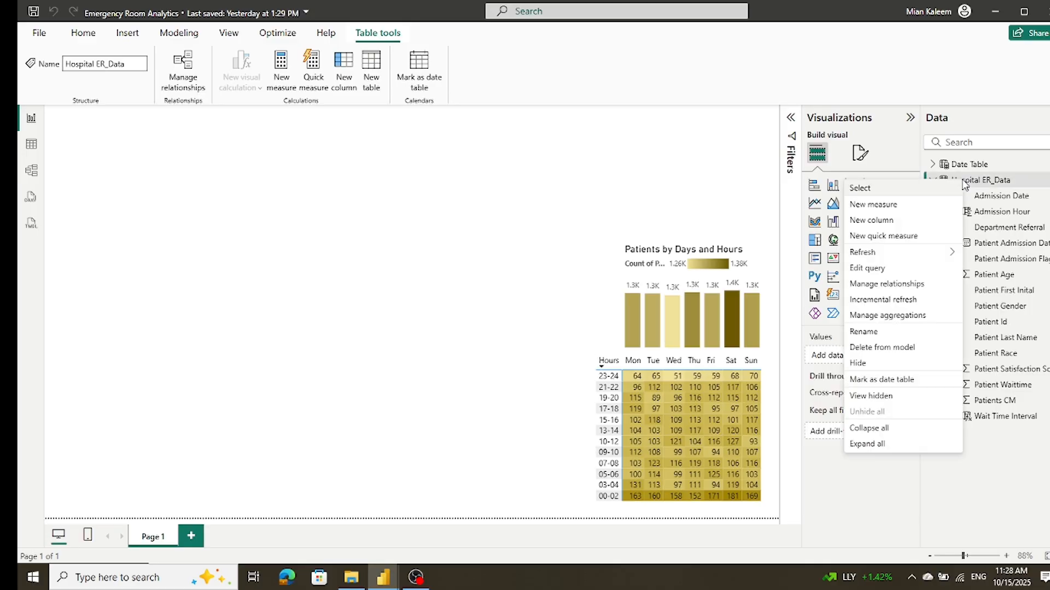
{"action": "left_click", "coordinate": [924, 221]}
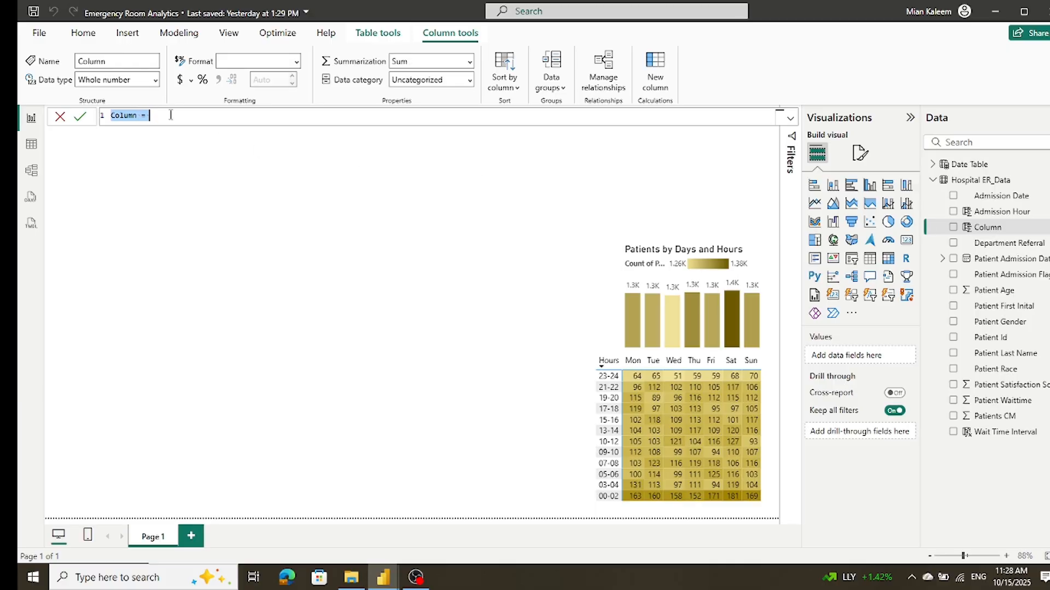
{"action": "type", "text": "admission Status = IF('Hospital ER_Data'[Patient Admission Flag] = TRUE, \"Admitted\", \"Not Admitted\")"}
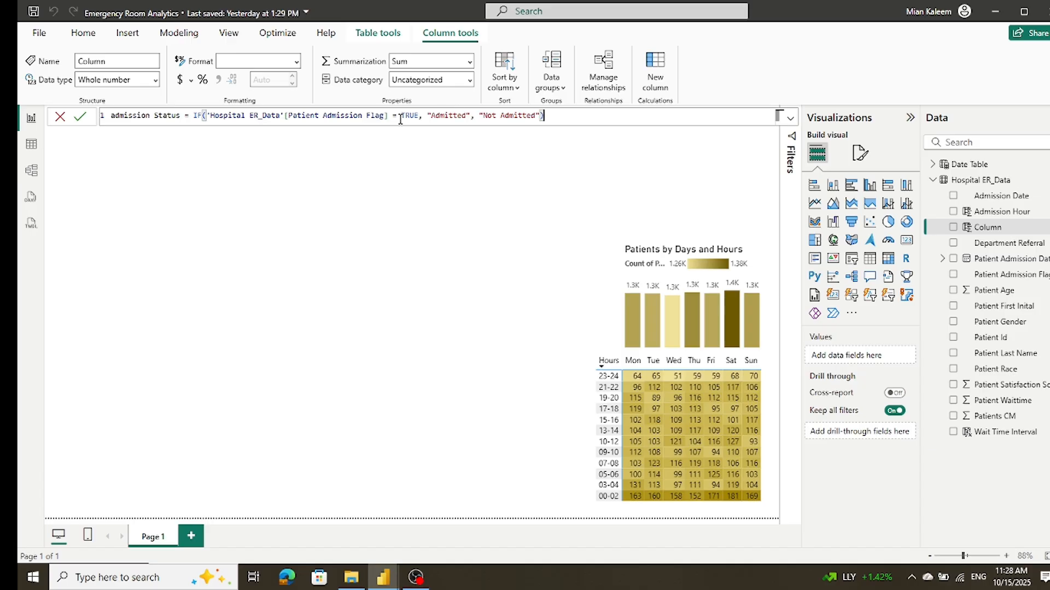
{"action": "left_click", "coordinate": [80, 117]}
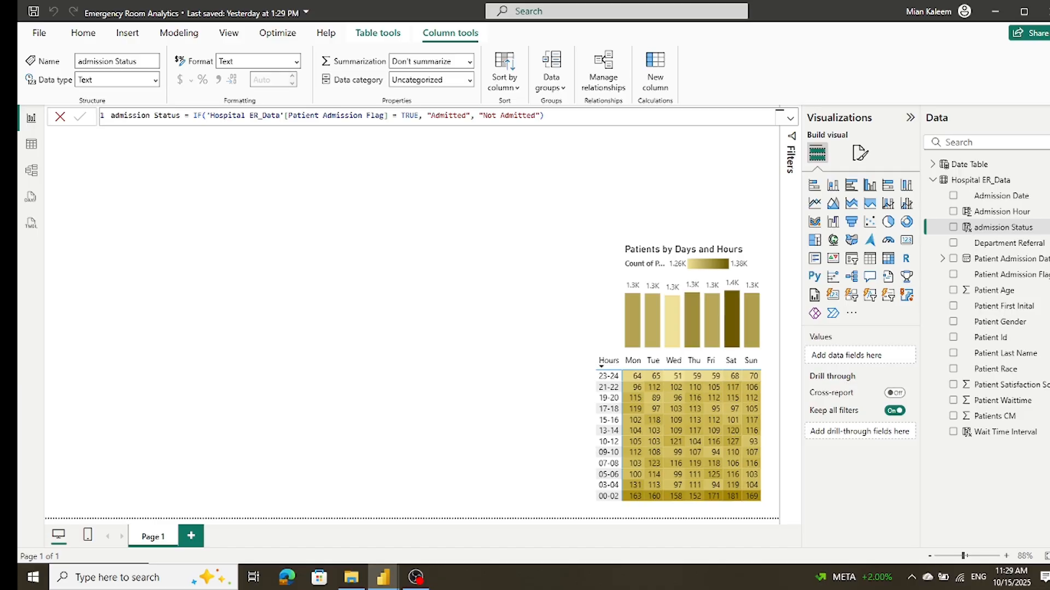
Step: Add a calculated column Age Group to Hospital ER_Data, using SWITCH(TRUE()) to sort Patient Age into ten-year bands from "0-9" to "100+"
{"action": "right_click", "coordinate": [954, 181]}
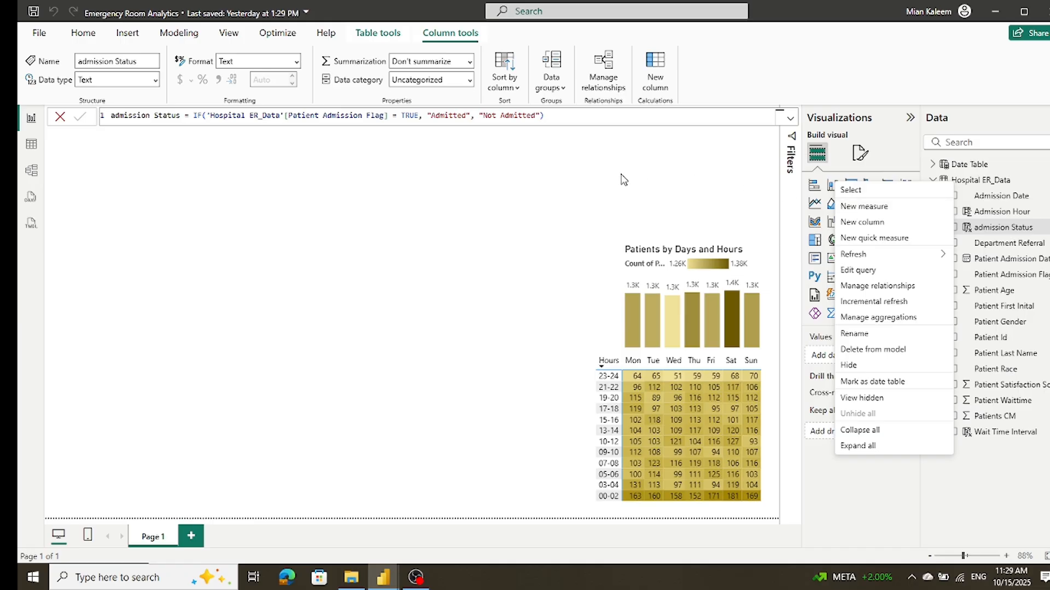
{"action": "left_click", "coordinate": [863, 223]}
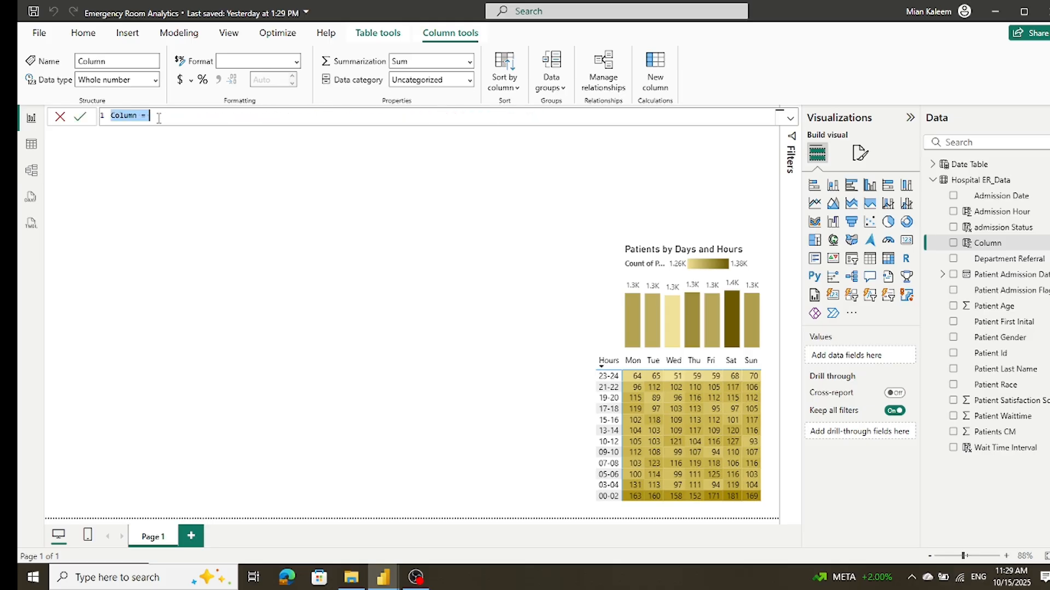
{"action": "key", "text": "ctrl+a"}
{"action": "type", "text": "Age Group =     SWITCH(         TRUE(),         'Hospital ER_Data'[Patient Age] >= 100, \"100+\",         'Hospital ER_Data'[Patient Age] >= 90, \"90-99\",         'Hospital ER_Data'[Patient Age] >= 80, \"80-89\",         'Hospital ER_Data'[Patient Age] >= 70, \"70-79\",         'Hospital ER_Data'[Patient Age] >= 60, \"60-69\",         'Hospital ER_Data'[Patient Age] >= 50, \"50-59\",         'Hospital ER_Data'[Patient Age] >= 40, \"40-49\",         'Hospital ER_Data'[Patient Age] >= 30, \"30-39\",         'Hospital ER_Data'[Patient Age] >= 20, \"20-29\",         'Hospital ER_Data'[Patient Age] >= 10, \"10-19\",         \"0-9\"     )"}
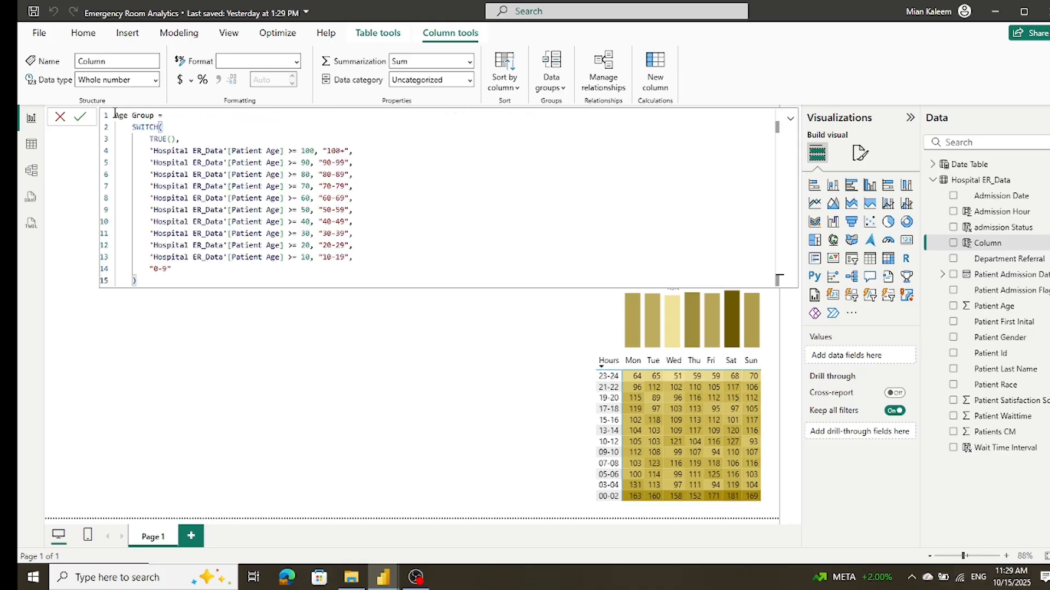
{"action": "left_click", "coordinate": [81, 117]}
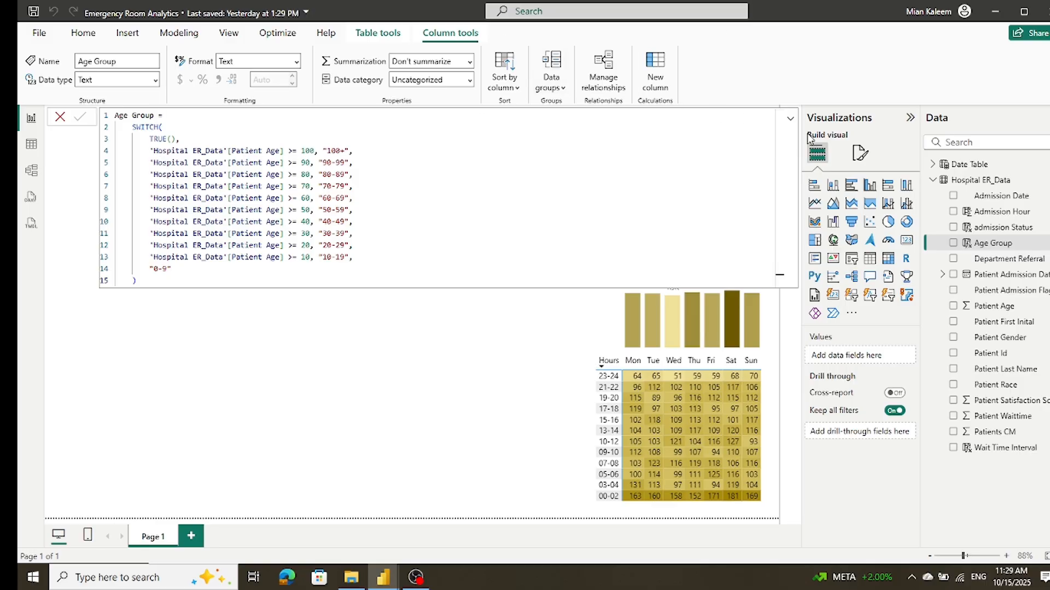
Step: Add a calculated column Avg Wait Time = FORMAT(AVERAGE('Hospital ER_Data'[Patient Waittime]), "0.0") & " Min " to Hospital ER_Data
{"action": "right_click", "coordinate": [966, 180]}
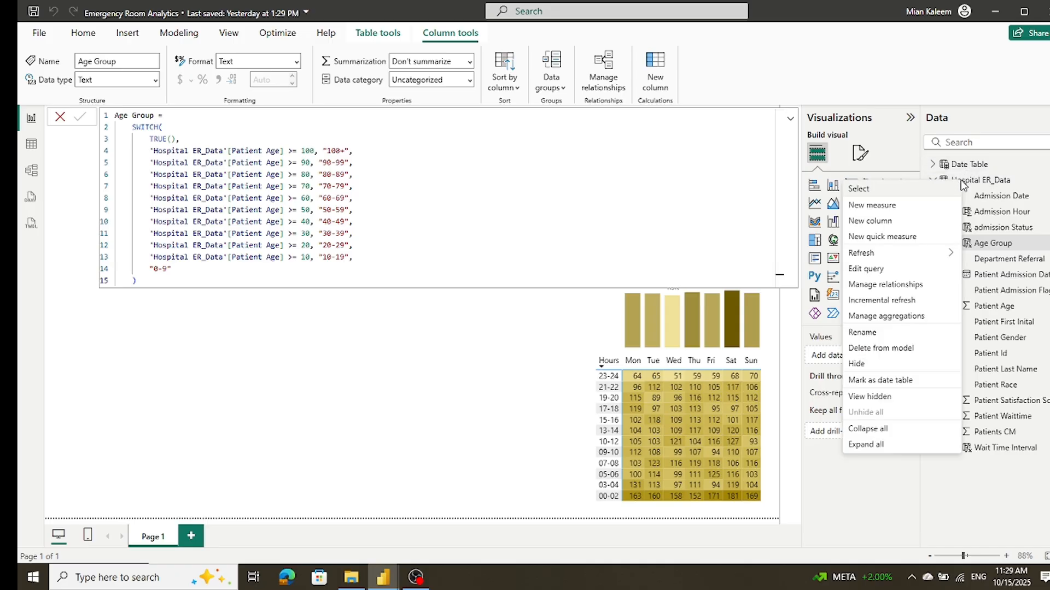
{"action": "left_click", "coordinate": [883, 221]}
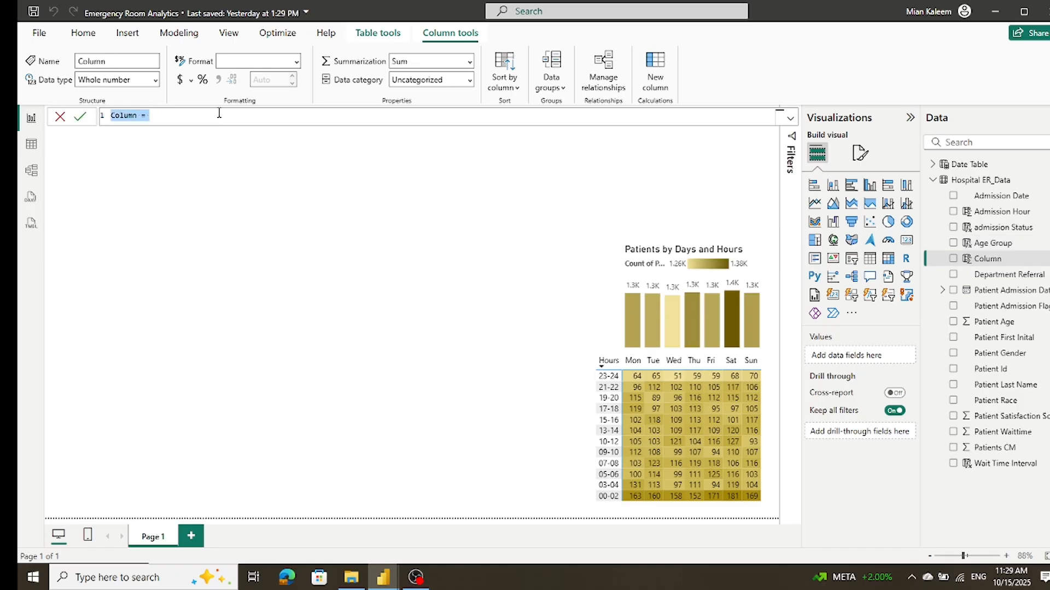
{"action": "type", "text": "Avg Wait Time = FORMAT(AVERAGE('Hospital ER_Data'[Patient Waittime]), \"0.0\") & \" Min \""}
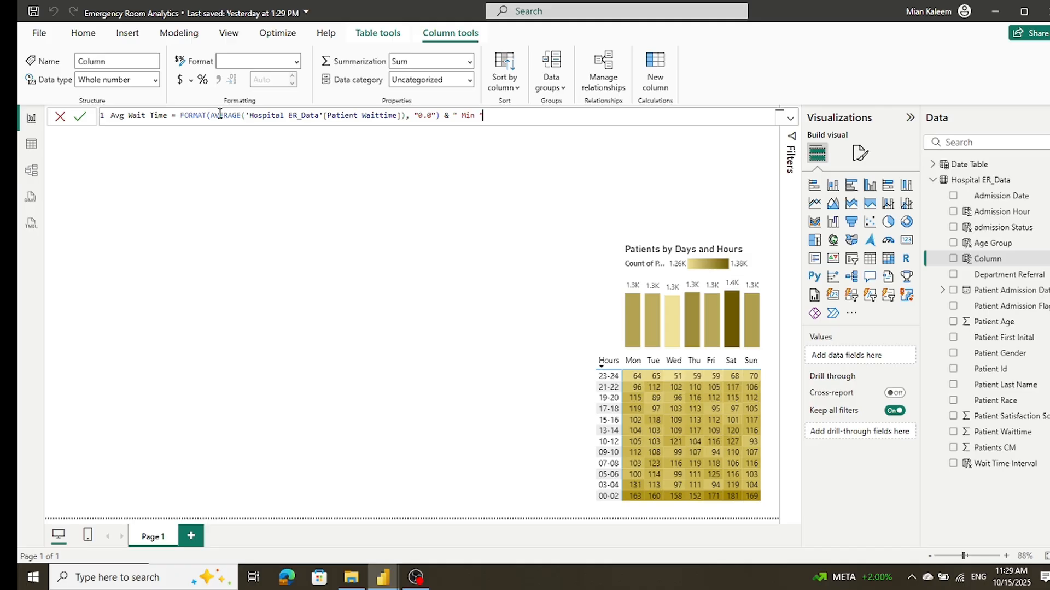
{"action": "left_click", "coordinate": [83, 117]}
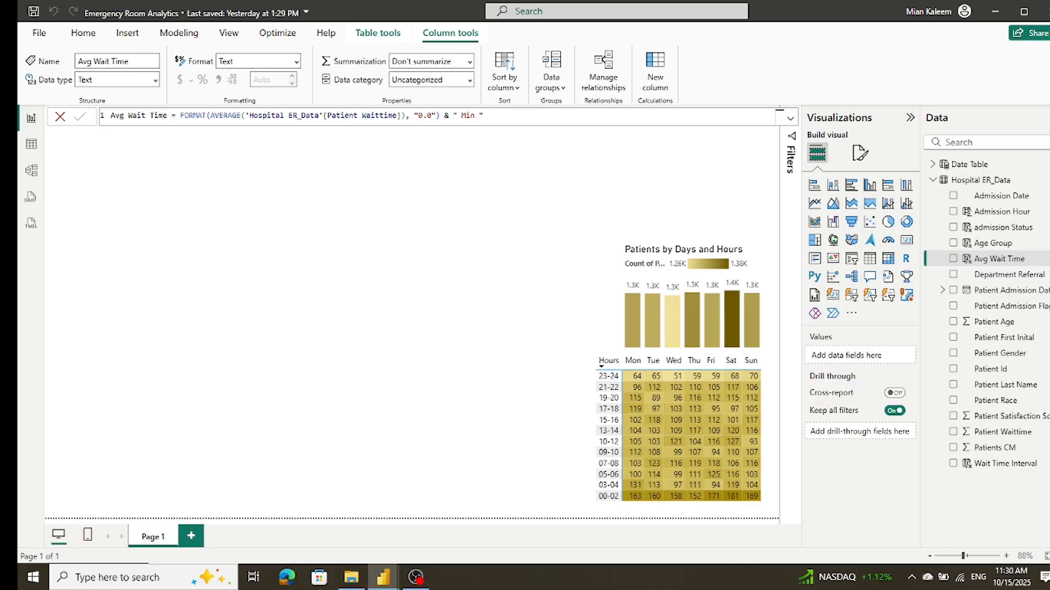
Step: Create the measure No of Patients = DISTINCTCOUNT('Hospital ER_Data'[Patient Id]) in the Hospital ER_Data table
{"action": "right_click", "coordinate": [965, 180]}
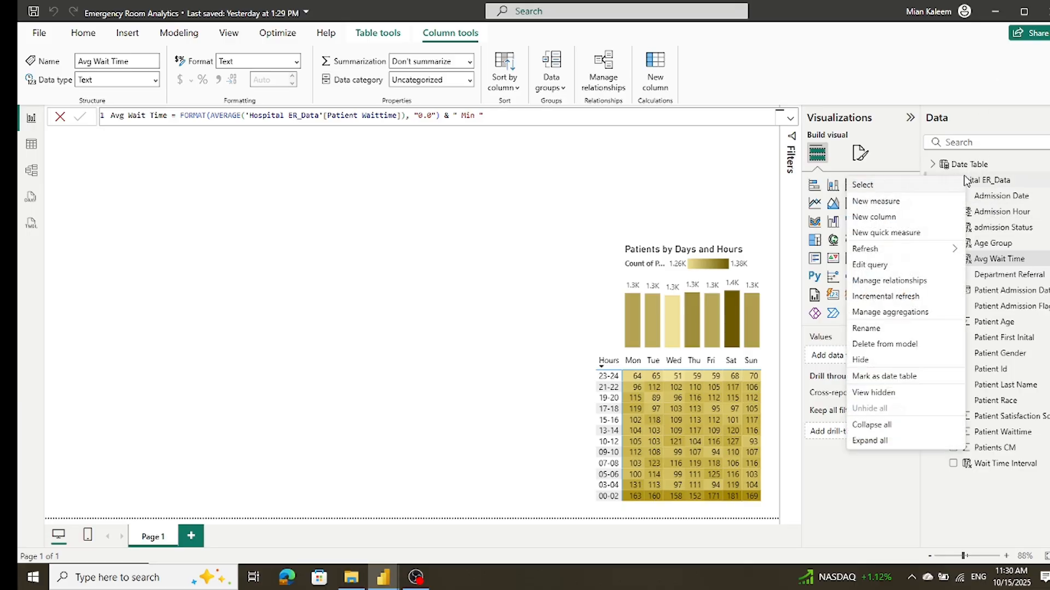
{"action": "left_click", "coordinate": [896, 204]}
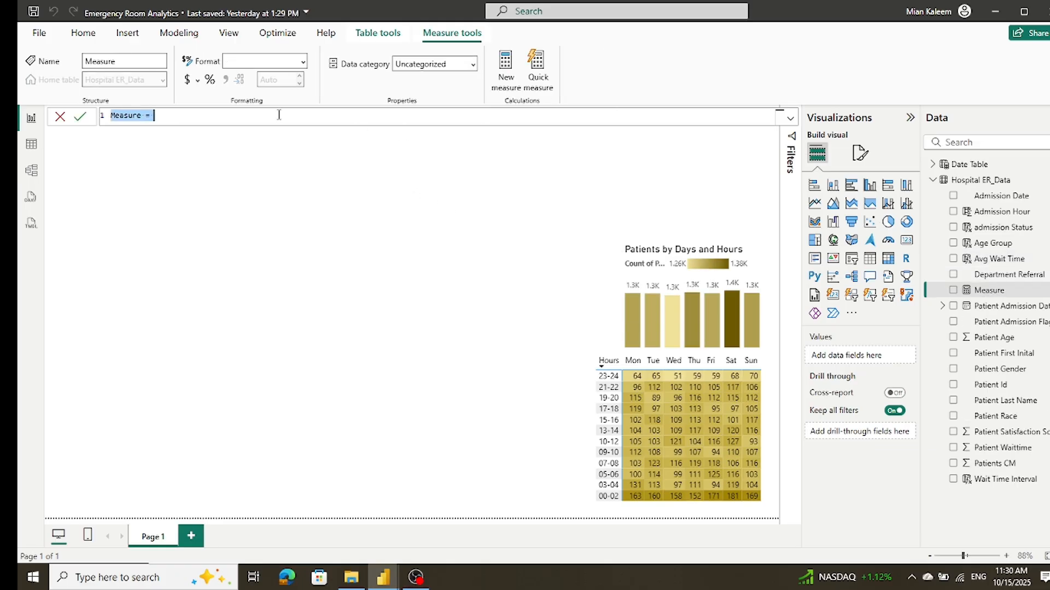
{"action": "type", "text": "No of Patients = DISTINCTCOUNT('Hospital ER_Data'[Patient Id])"}
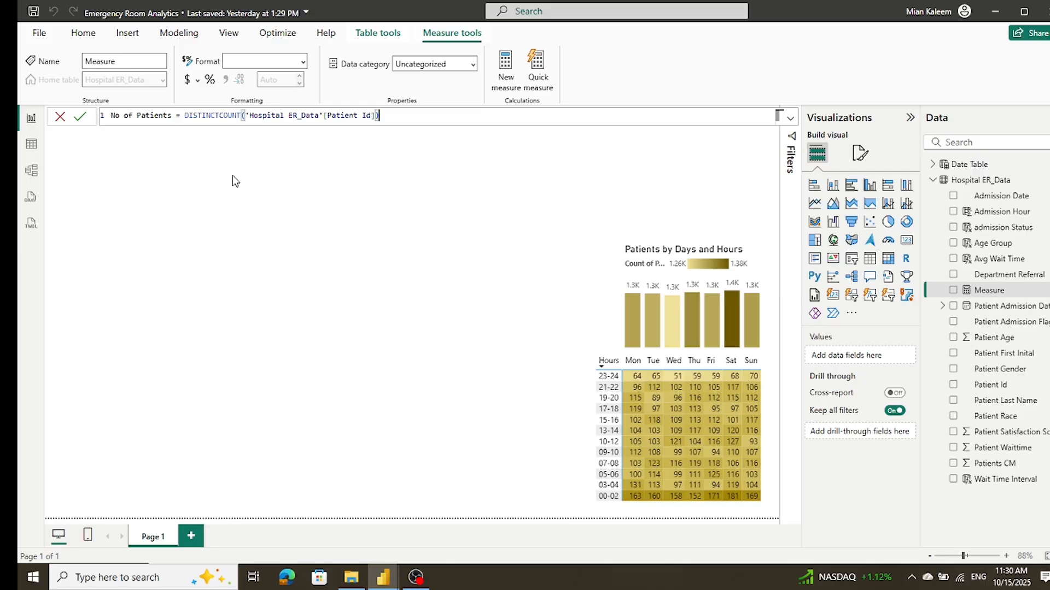
{"action": "left_click", "coordinate": [80, 118]}
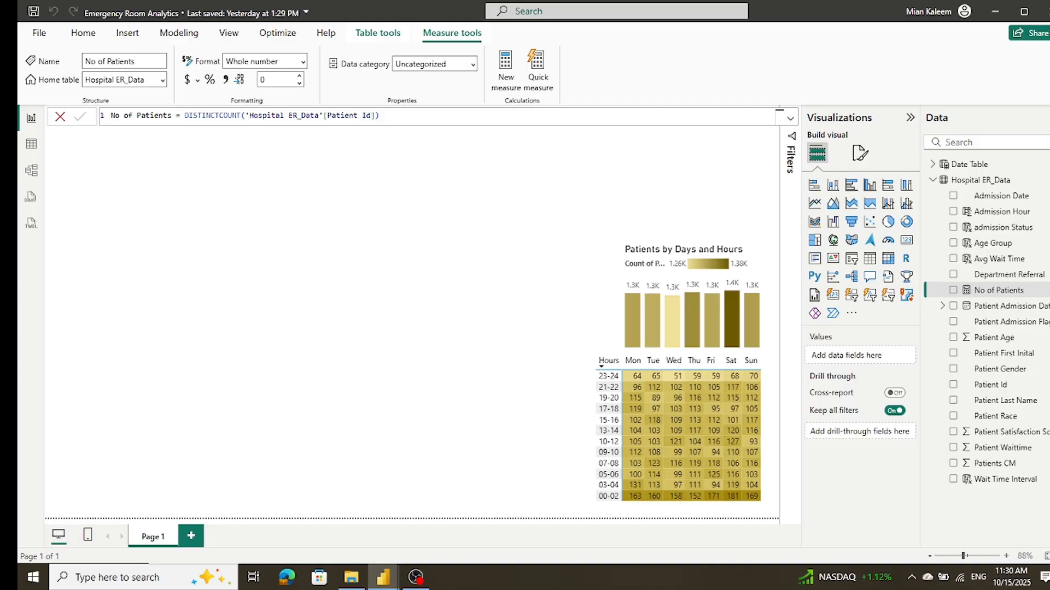
Step: Create the measure Patient Referred in Hospital ER_Data, using CALCULATE and COUNTROWS to count rows where Department Referral <> "None"
{"action": "right_click", "coordinate": [986, 184]}
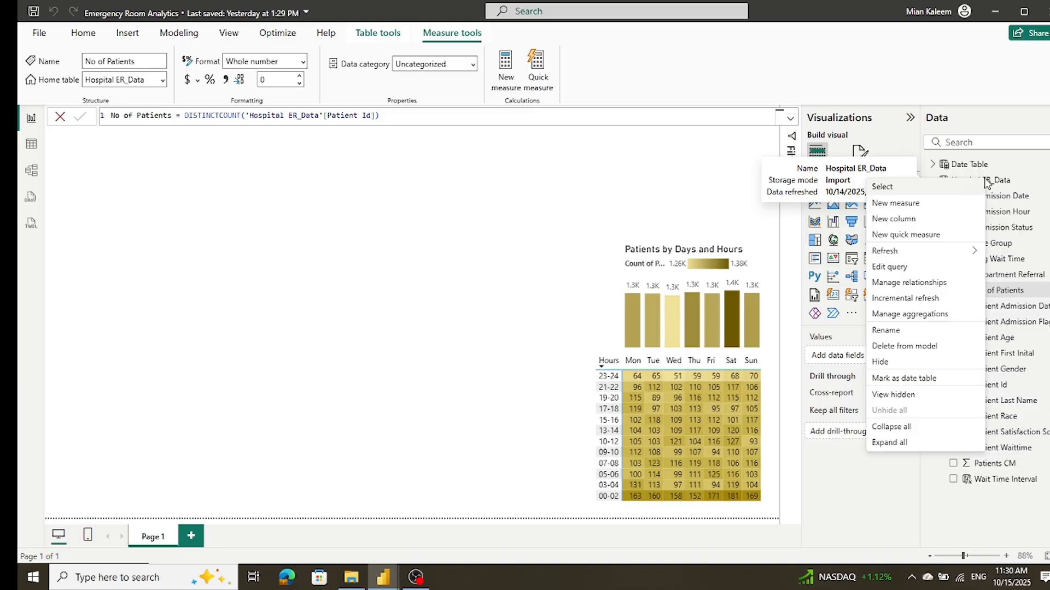
{"action": "left_click", "coordinate": [906, 205]}
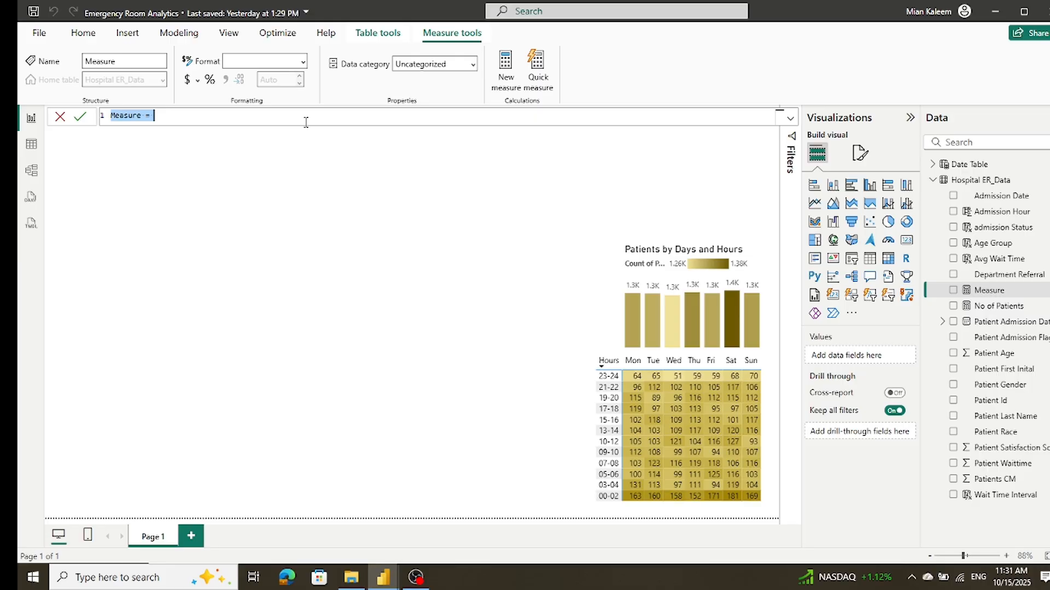
{"action": "type", "text": "Patient Referred = CALCULATE(     COUNTROWS('Hospital ER_Data'),     'Hospital ER_Data'[Department Referral] <> \"None\" )"}
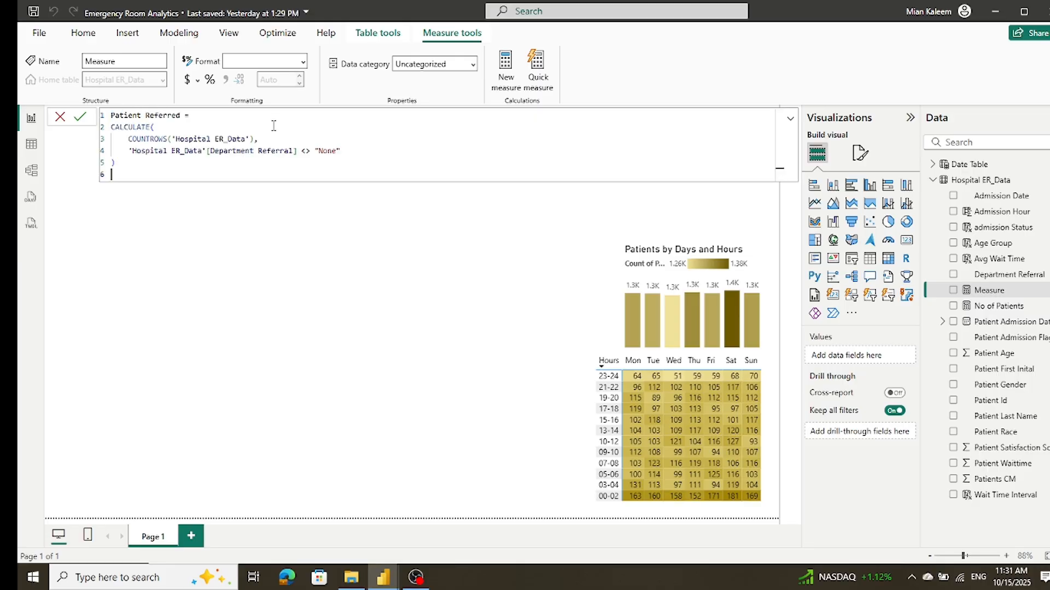
{"action": "left_click", "coordinate": [80, 119]}
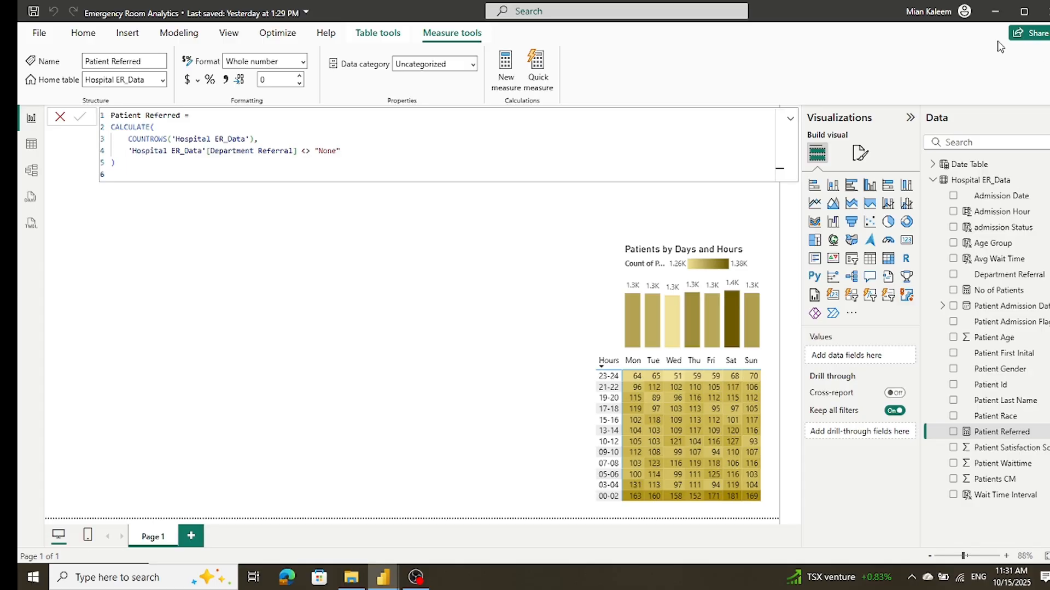
Step: Add a calculated column Patients Referred to Hospital ER_Data, using CALCULATE and COUNTROWS with the condition Department Referral <> "None"
{"action": "right_click", "coordinate": [973, 183]}
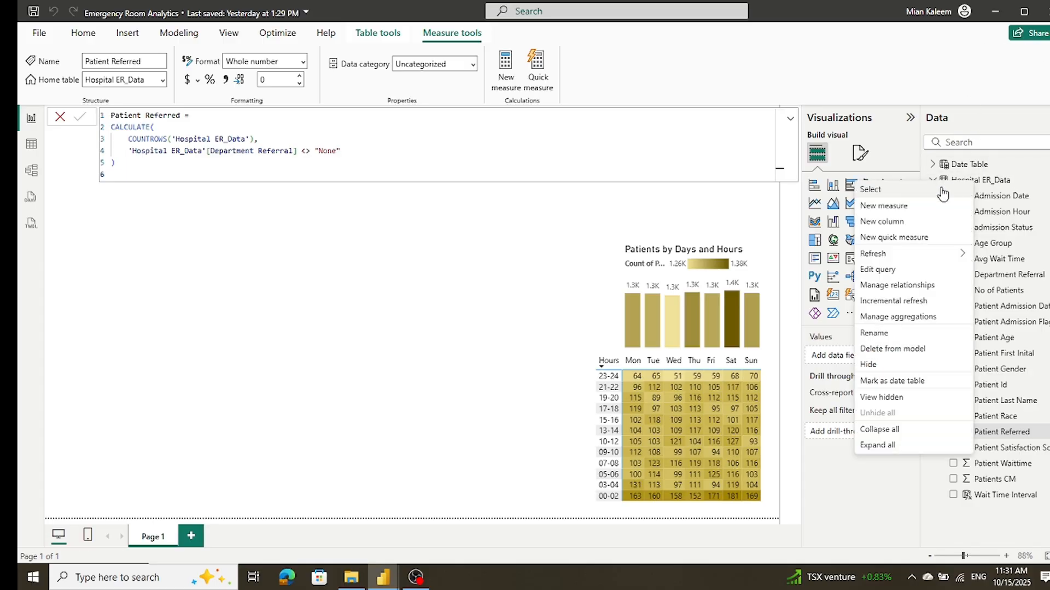
{"action": "left_click", "coordinate": [903, 224]}
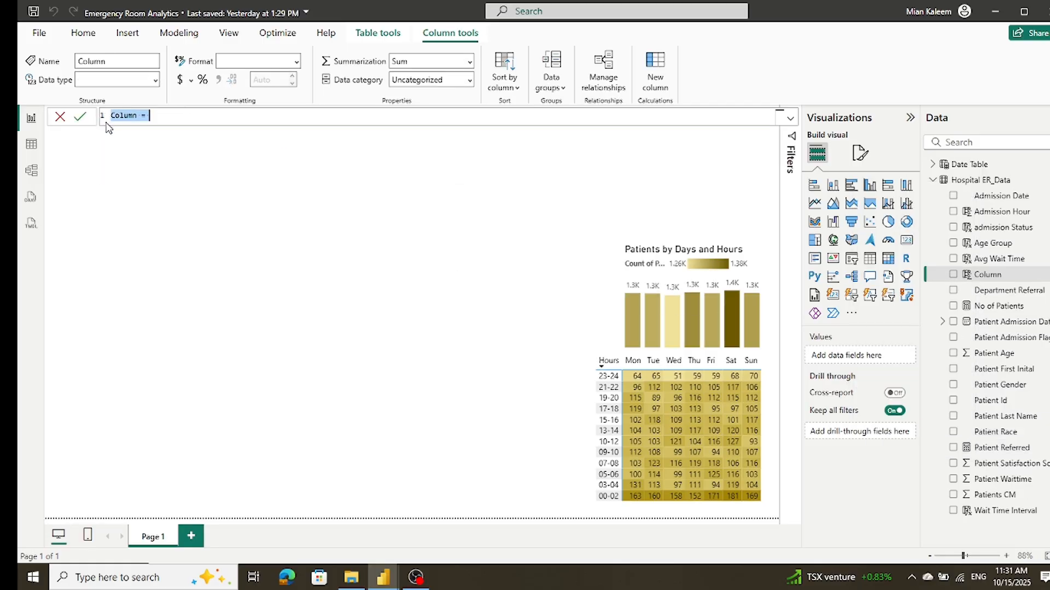
{"action": "type", "text": "Patients Referred = CALCULATE(     COUNTROWS('Hospital ER_Data'),     'Hospital ER_Data'[Department Referral] <> \"None\" )"}
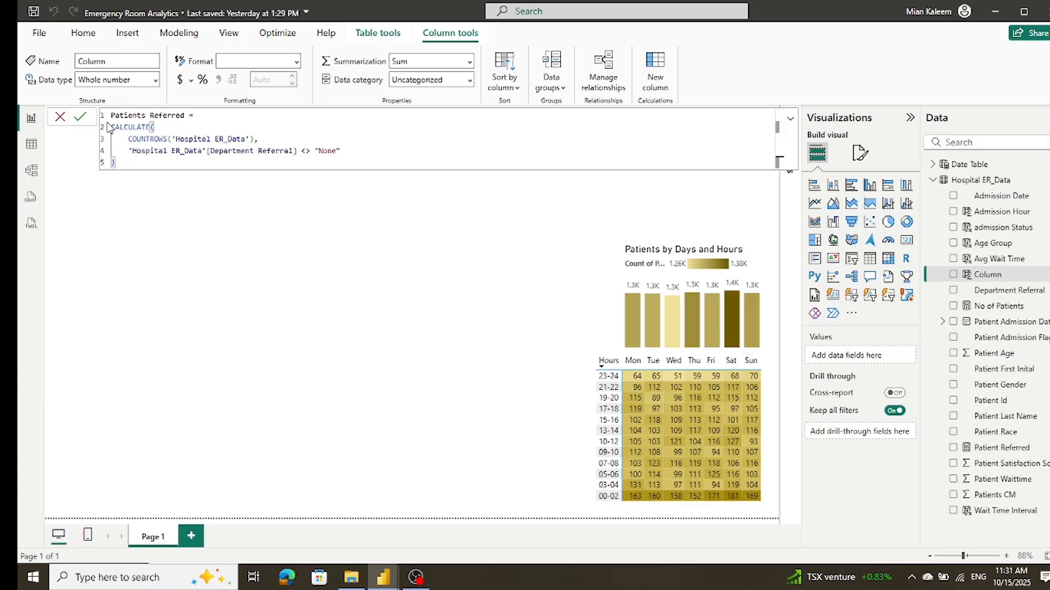
{"action": "left_click", "coordinate": [80, 116]}
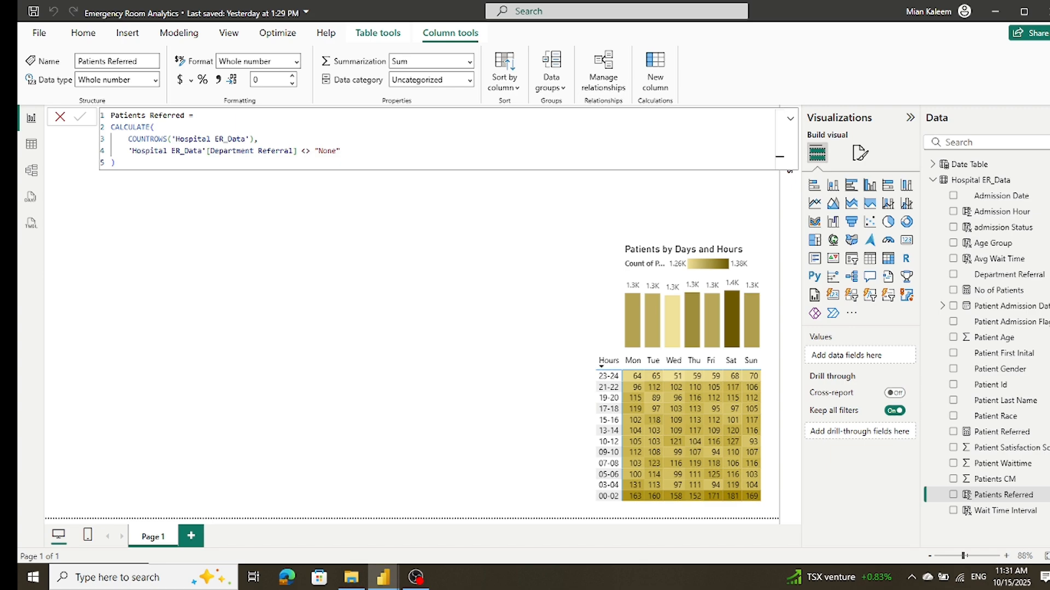
Step: Add a calculated column Satisfaction Score = AVERAGE('Hospital ER_Data'[Patient Satisfaction Score]) to Hospital ER_Data
{"action": "right_click", "coordinate": [967, 181]}
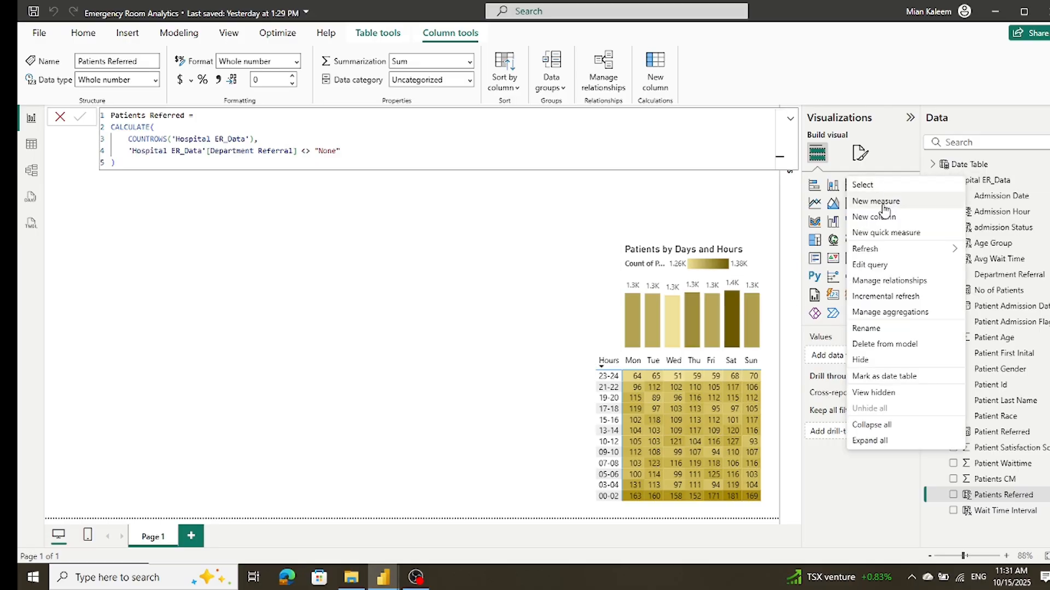
{"action": "left_click", "coordinate": [875, 217]}
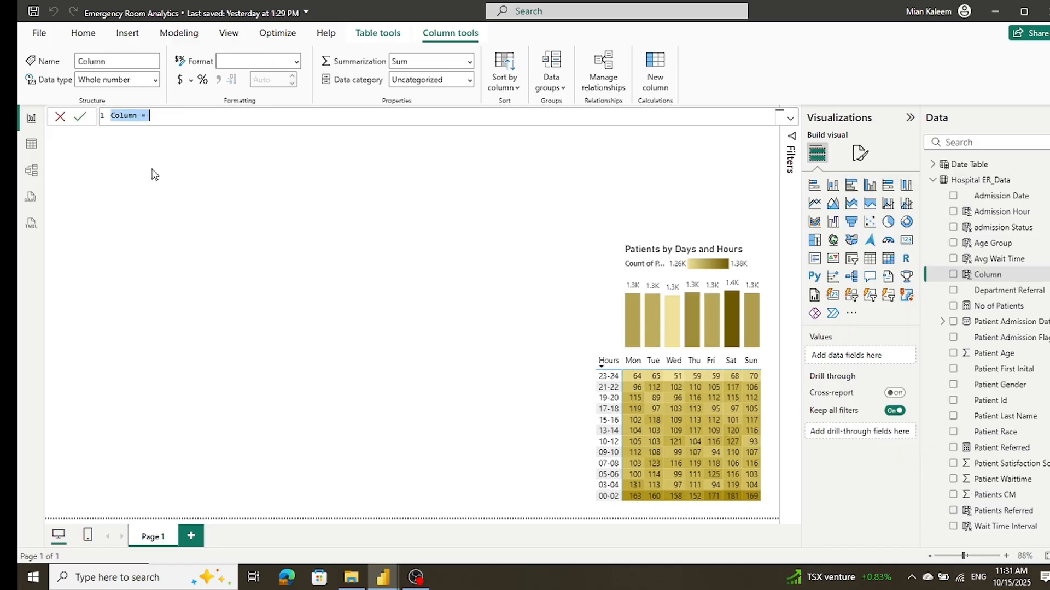
{"action": "type", "text": "Satisfaction Score = AVERAGE('Hospital ER_Data'[Patient Satisfaction Score])"}
{"action": "left_click", "coordinate": [81, 117]}
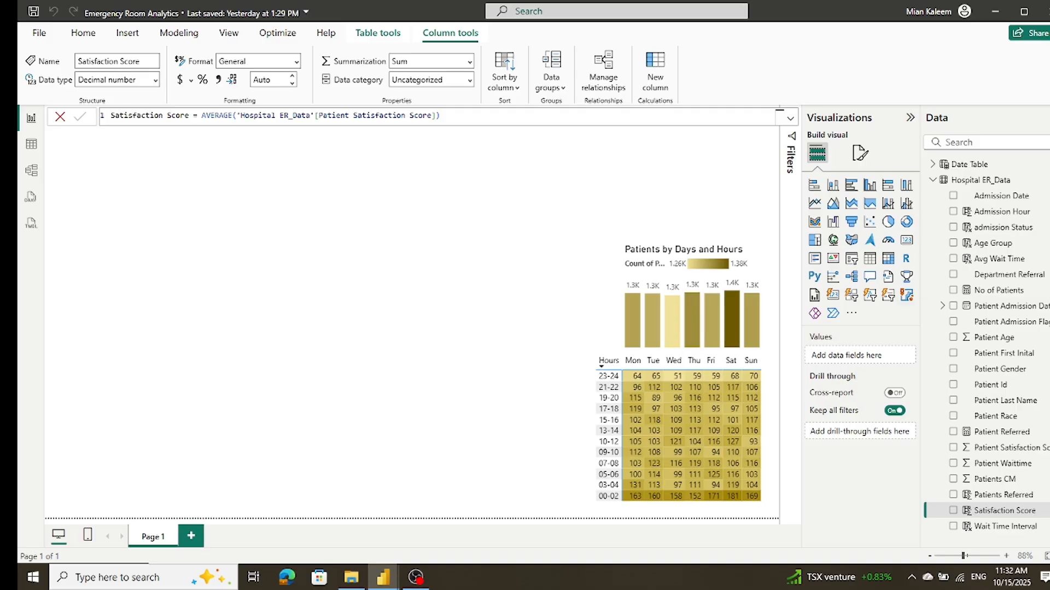
Step: Create the measure Satisfaction Scores = AVERAGE('Hospital ER_Data'[Patient Satisfaction Score]) in the Hospital ER_Data table
{"action": "right_click", "coordinate": [951, 186]}
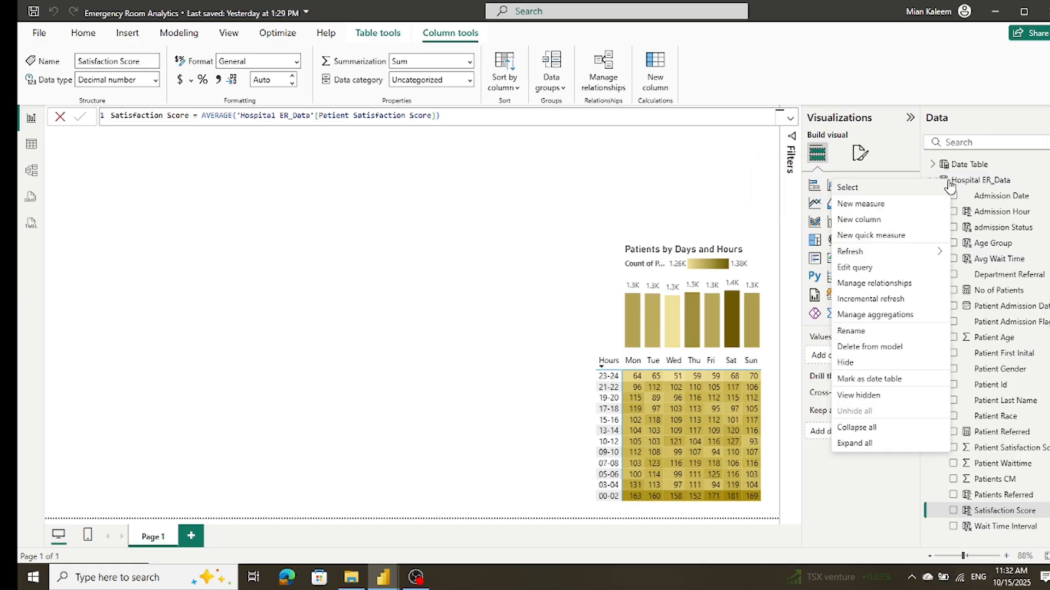
{"action": "left_click", "coordinate": [905, 205]}
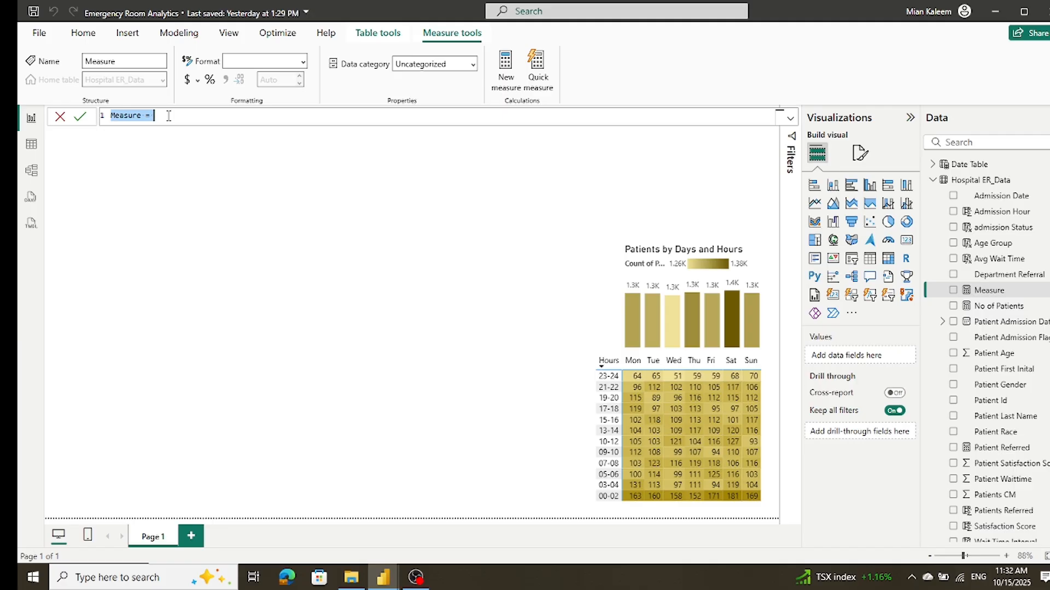
{"action": "type", "text": "Satisfaction Scores = AVERAGE('Hospital ER_Data'[Patient Satisfaction Score])"}
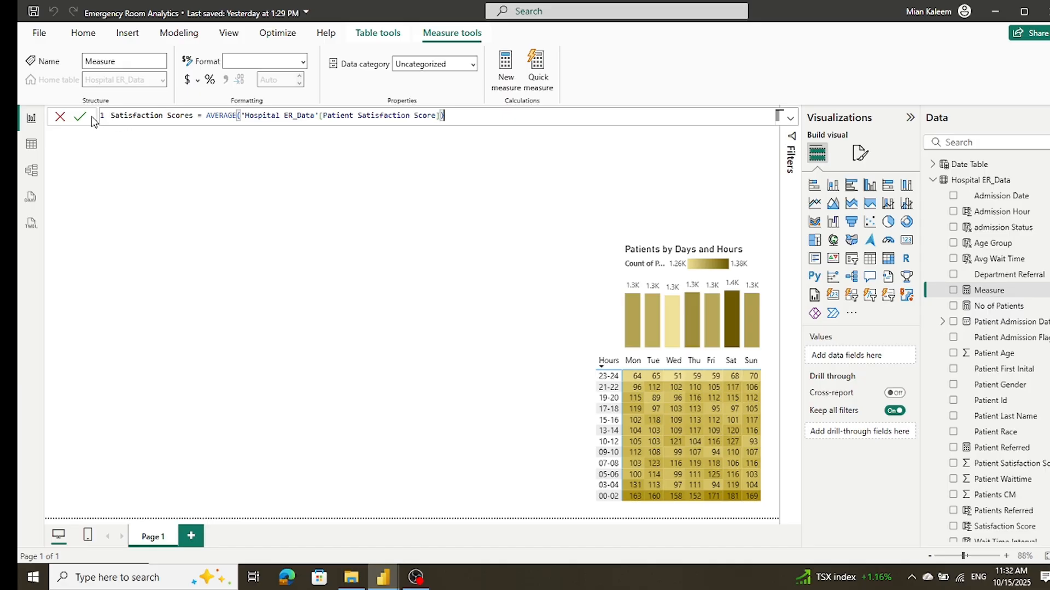
{"action": "left_click", "coordinate": [79, 118]}
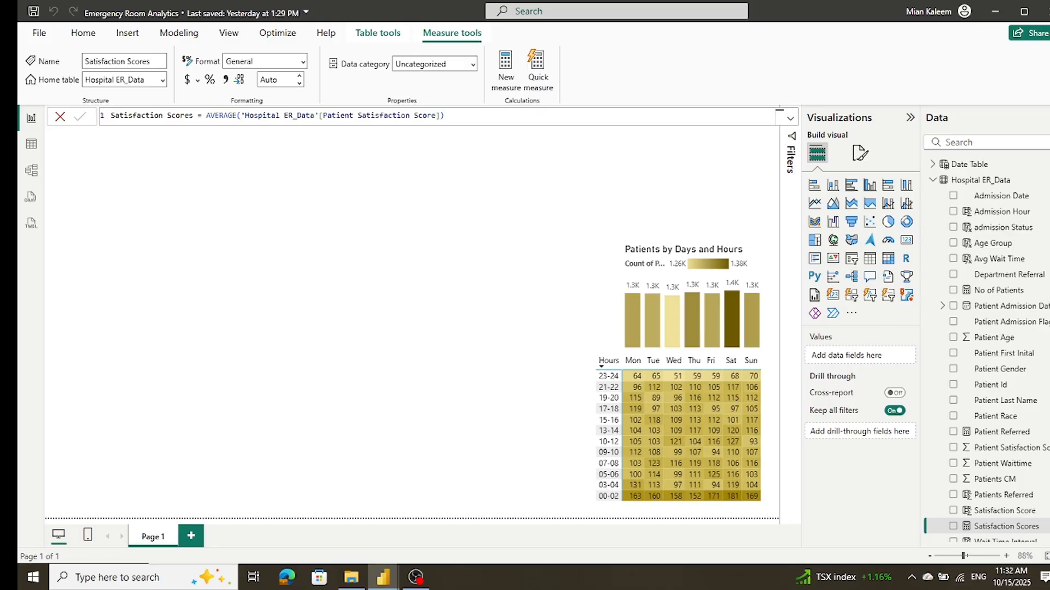
Step: Try to add a calculated column Wait Time Interval to Hospital ER_Data, using SWITCH to group Admission Hour into ranges from "00-02" to "23-24"
{"action": "right_click", "coordinate": [973, 184]}
{"action": "left_click", "coordinate": [883, 220]}
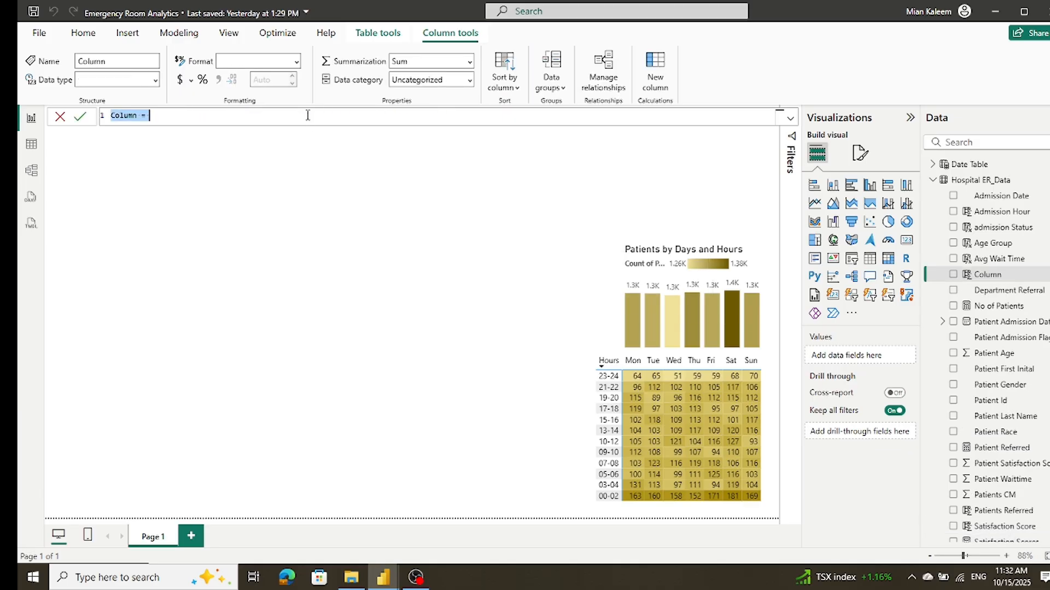
{"action": "type", "text": "Wait Time Interval =     SWITCH(         TRUE(),         'Hospital ER_Data'[Admission Hour] <= 2, \"00-02\",         'Hospital ER_Data'[Admission Hour] <= 4, \"03-04\",         'Hospital ER_Data'[Admission Hour] <= 6, \"05-06\",         'Hospital ER_Data'[Admission Hour] <= 8, \"07-08\",         'Hospital ER_Data'[Admission Hour] <= 10, \"09-10\",         'Hospital ER_Data'[Admission Hour] <= 12, \"10-12\",         'Hospital ER_Data'[Admission Hour] <= 14, \"13-14\",         'Hospital ER_Data'[Admission Hour] <= 16, \"15-16\",         'Hospital ER_Data'[Admission Hour] <= 18, \"17-18\",         'Hospital ER_Data'[Admission Hour] <= 20, \"19-20\",         'Hospital ER_Data'[Admission Hour] <= 22, \"21-22\",         'Hospital ER_Data'[Admission Hour] <= 24, \"23-24\",         \"Above\"     )"}
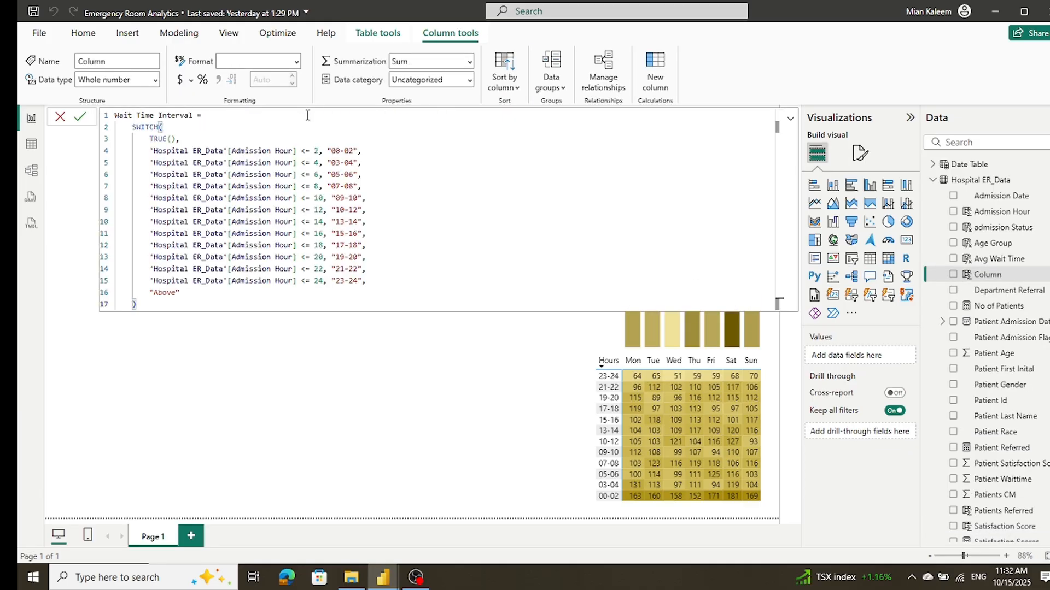
{"action": "left_click", "coordinate": [79, 118]}
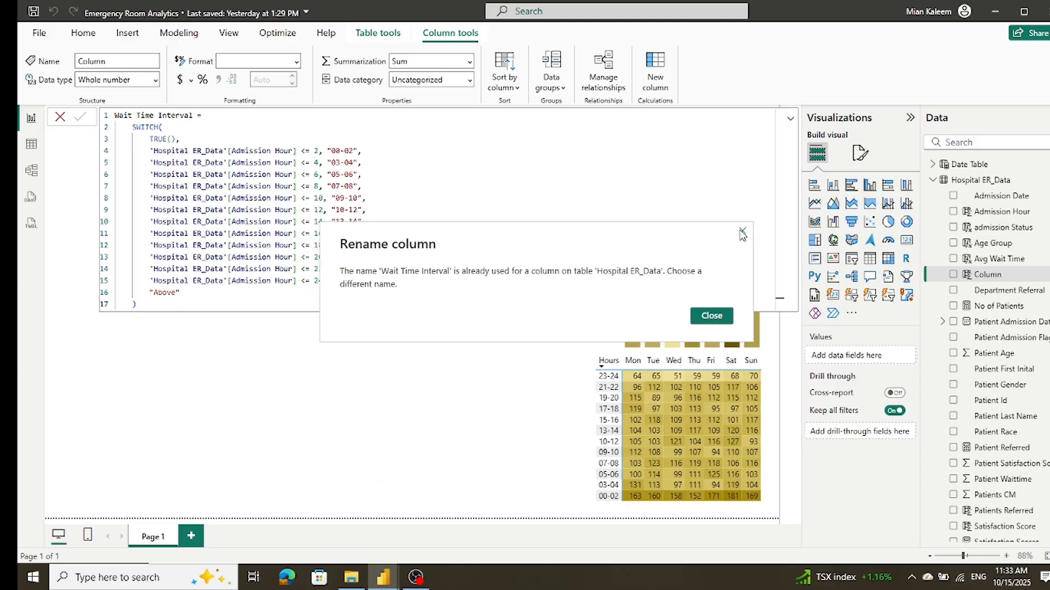
{"action": "left_click", "coordinate": [713, 314]}
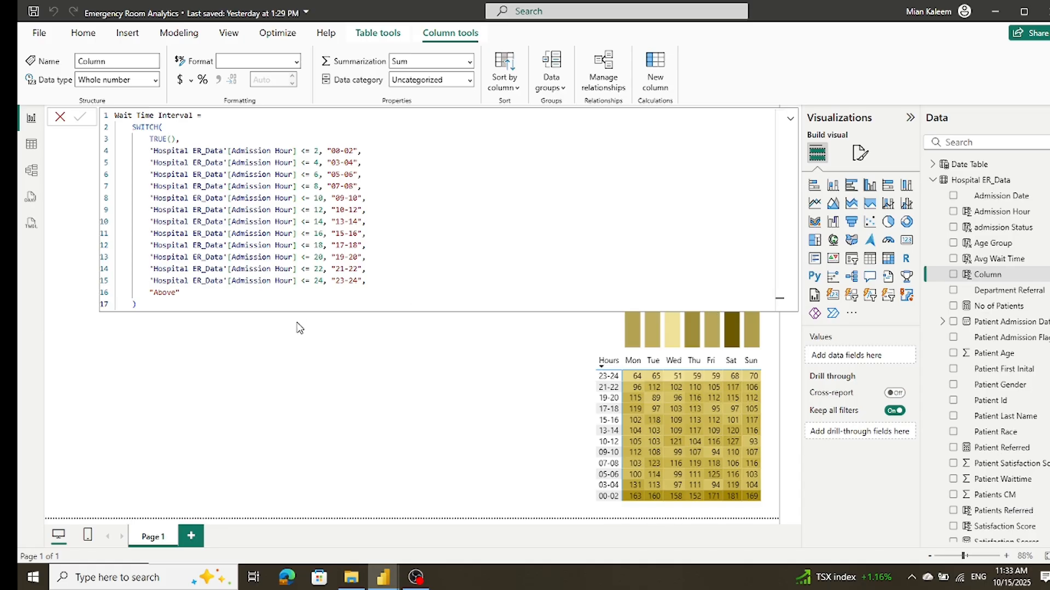
{"action": "left_click", "coordinate": [135, 305]}
{"action": "key", "text": "ctrl+a"}
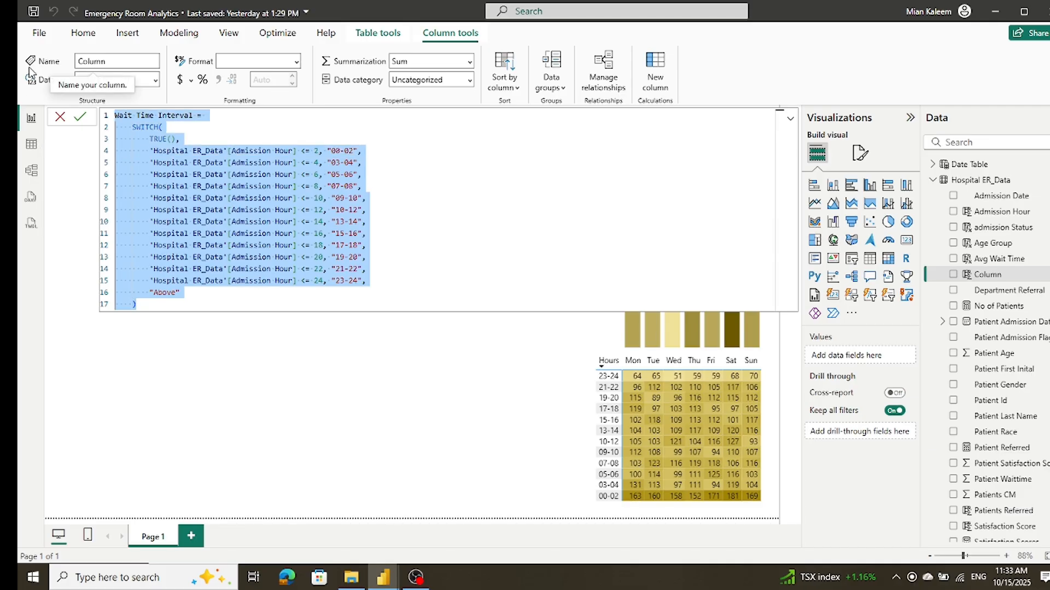
{"action": "key", "text": "BackSpace"}
{"action": "key", "text": "Return"}
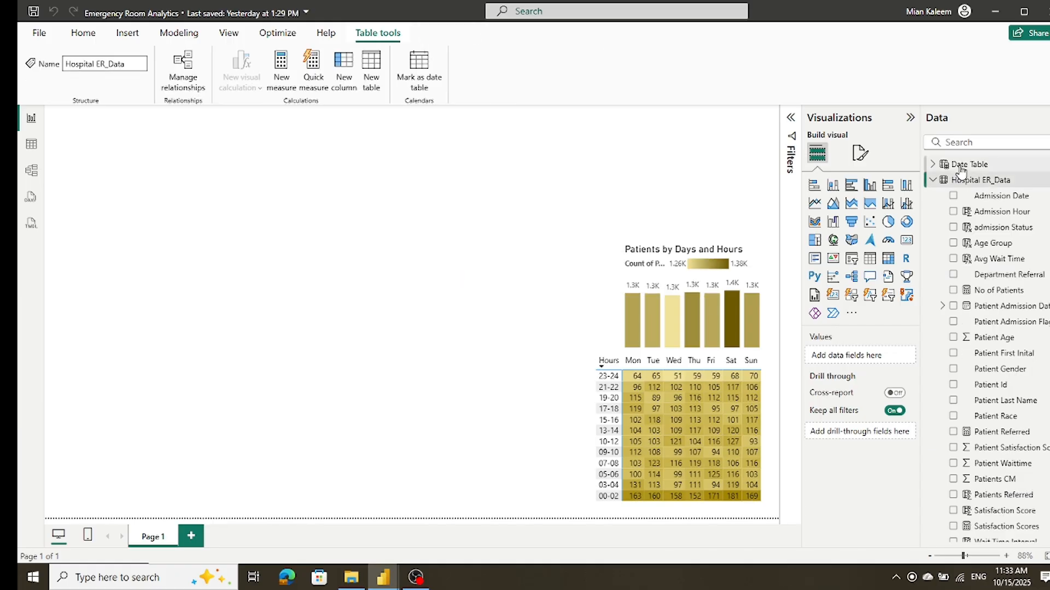
Step: Add a calculated column Wait Time Target = IF('Hospital ER_Data'[Patient Waittime] <=30, "Within Target" , " Target Missed ") to Hospital ER_Data
{"action": "right_click", "coordinate": [961, 174]}
{"action": "left_click", "coordinate": [988, 181]}
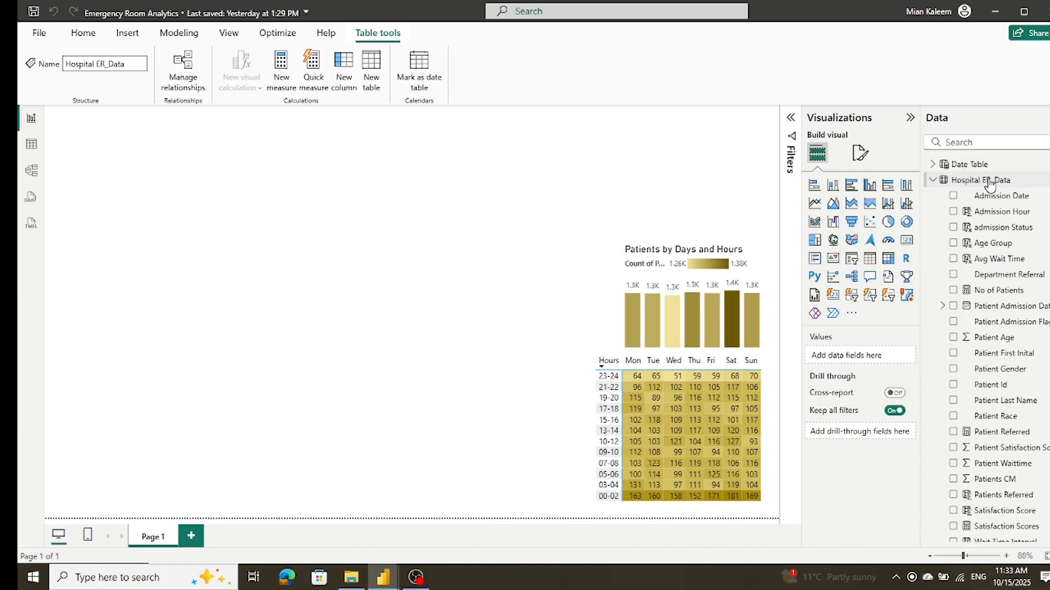
{"action": "right_click", "coordinate": [989, 181]}
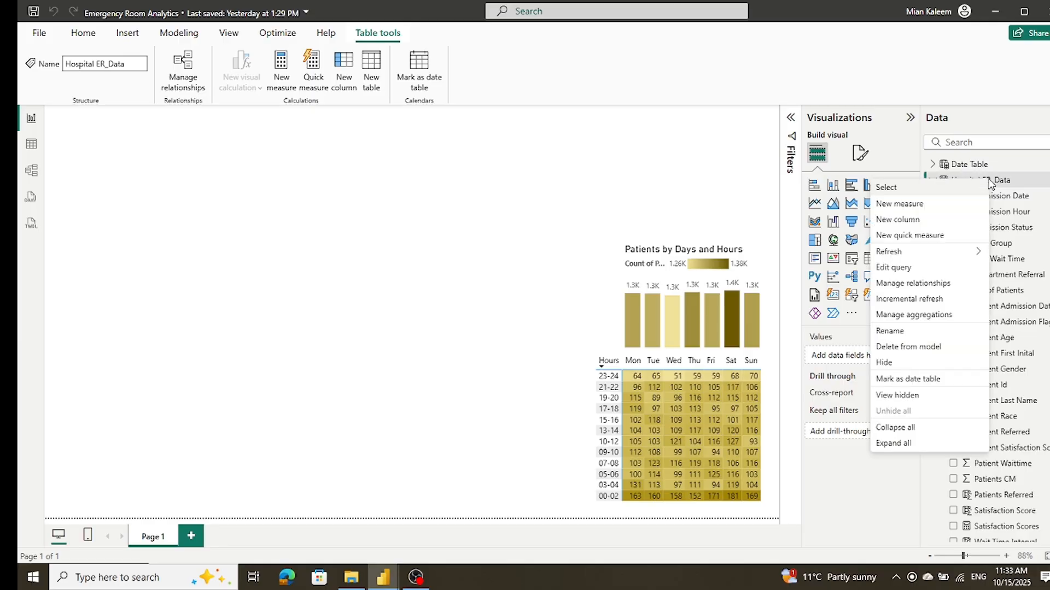
{"action": "left_click", "coordinate": [924, 223]}
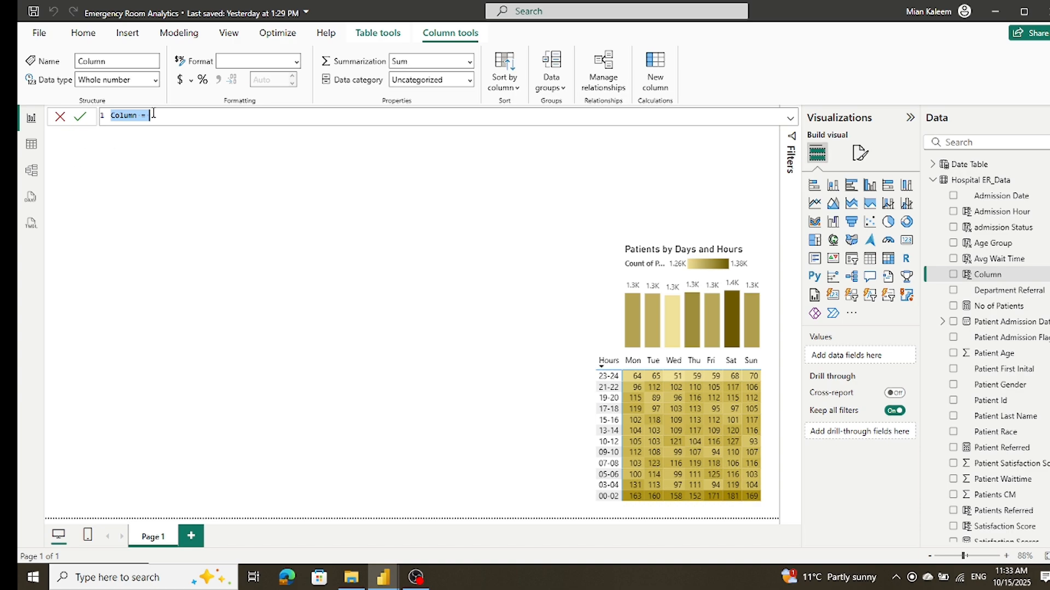
{"action": "type", "text": "Wait Time Target = IF('Hospital ER_Data'[Patient Waittime] <=30, \"Within Target\" , \" Target Missed \")"}
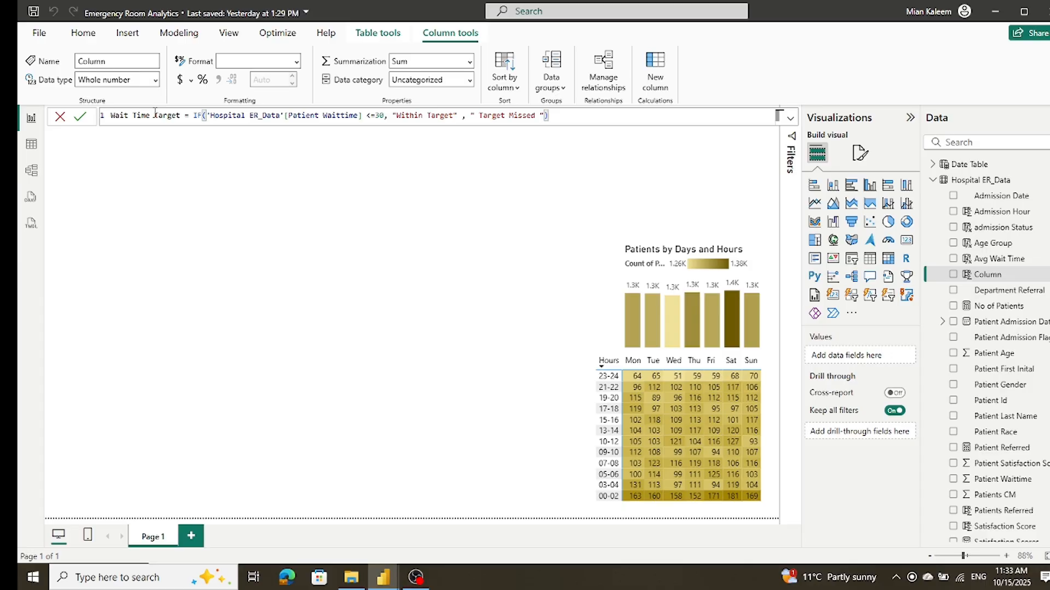
{"action": "left_click", "coordinate": [83, 122]}
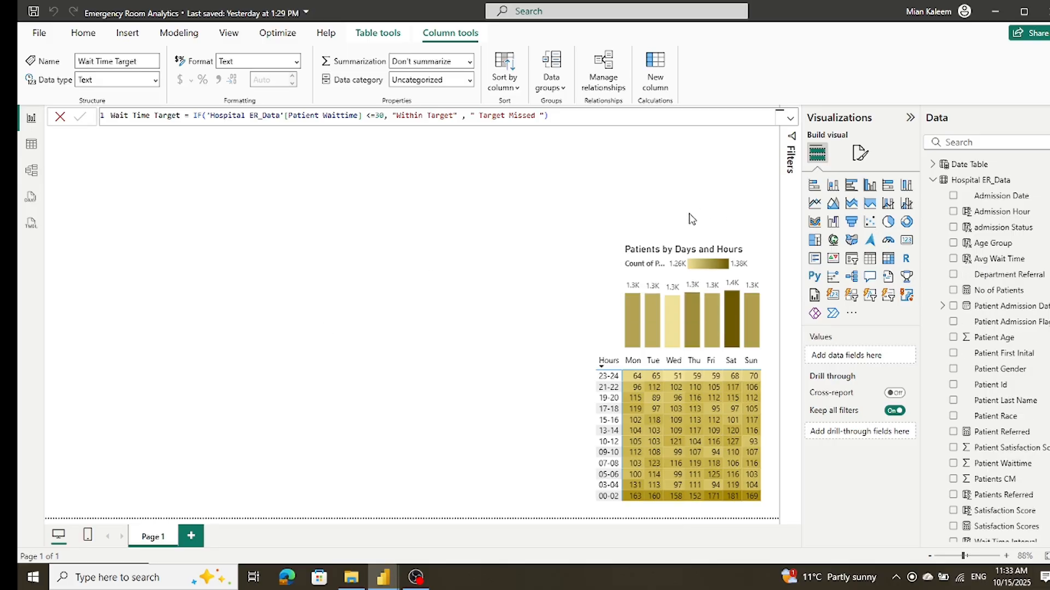
Step: Turn off the legend of the Patients by Days and Hours column chart and save the report
{"action": "left_click", "coordinate": [761, 255]}
{"action": "left_click", "coordinate": [860, 154]}
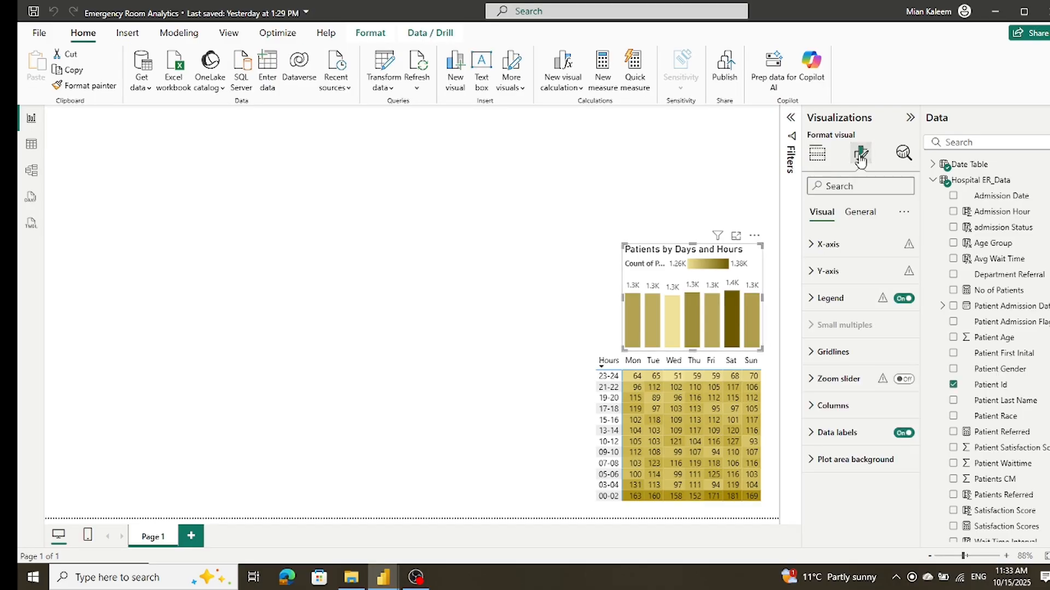
{"action": "left_click", "coordinate": [903, 298]}
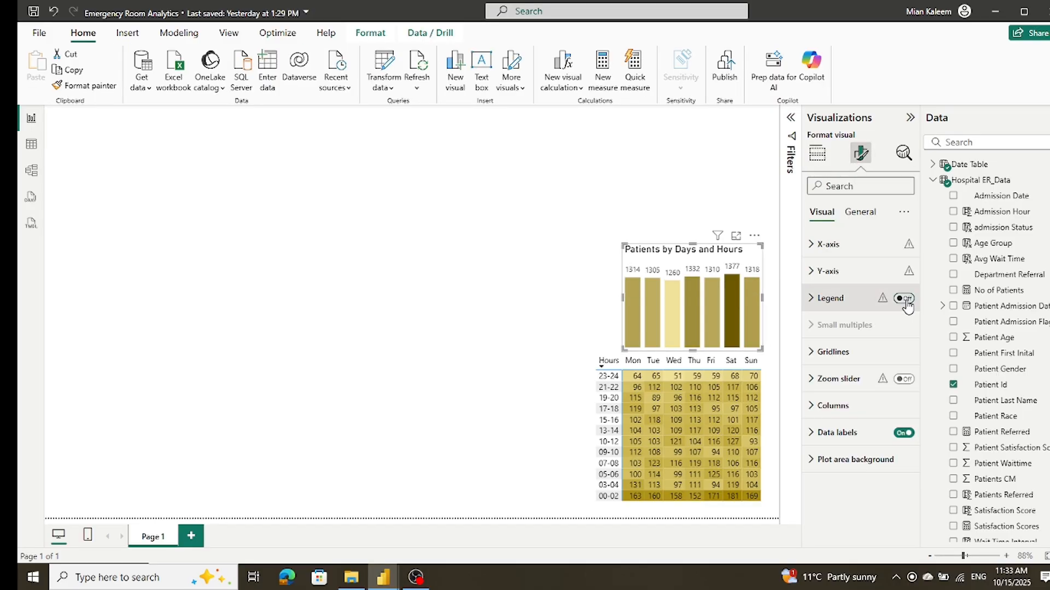
{"action": "left_click", "coordinate": [417, 314]}
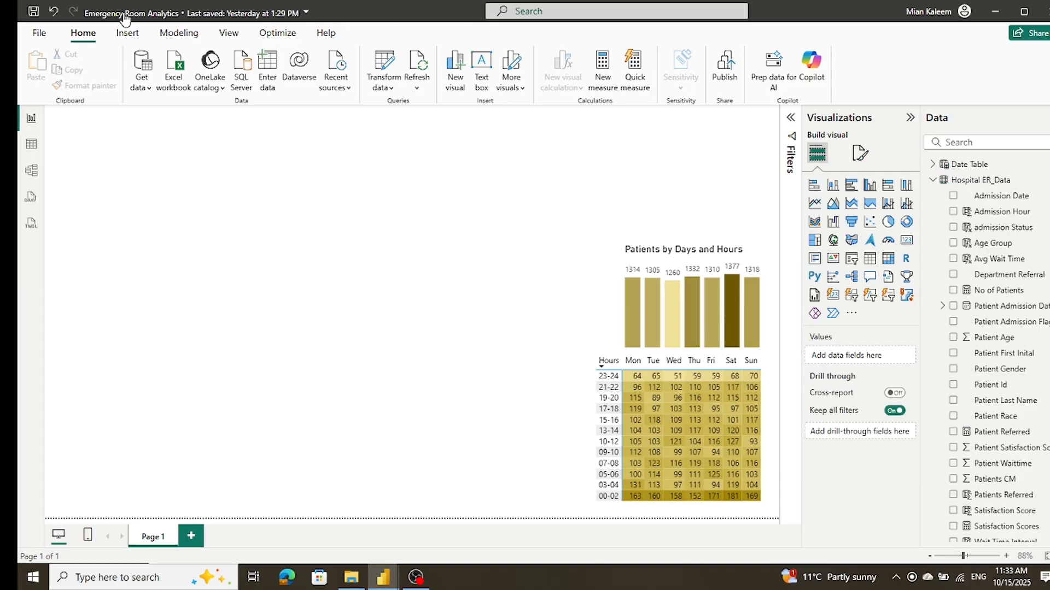
{"action": "left_click", "coordinate": [33, 11]}
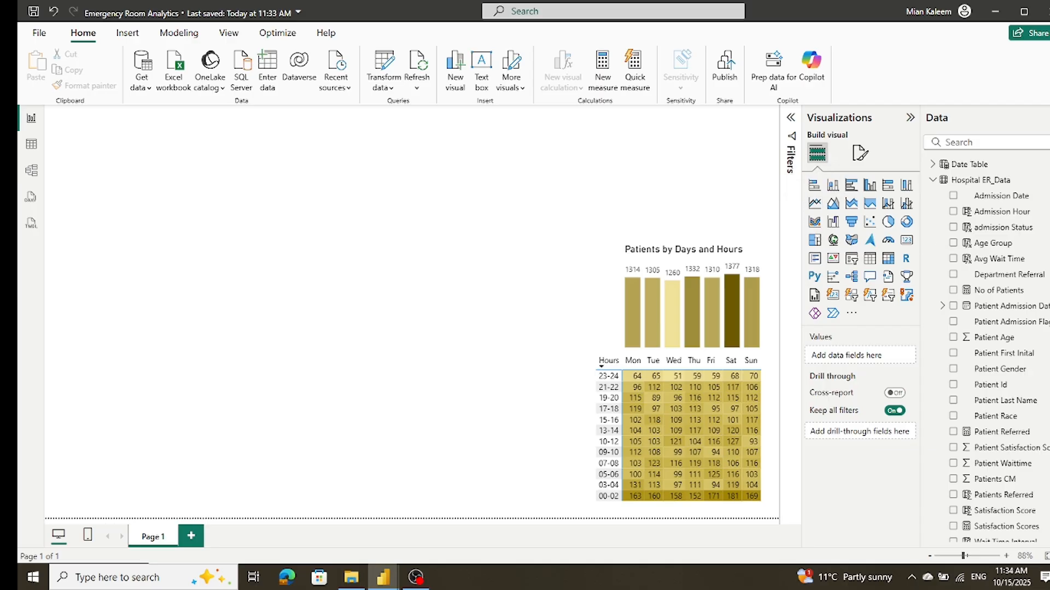
Step: Examine the Hospital ER_Data columns through to Admission Date in Power Query Editor, and return to the report
{"action": "scroll", "coordinate": [1005, 344], "scroll_direction": "down", "scroll_amount": 1}
{"action": "scroll", "coordinate": [996, 325], "scroll_direction": "up", "scroll_amount": 1}
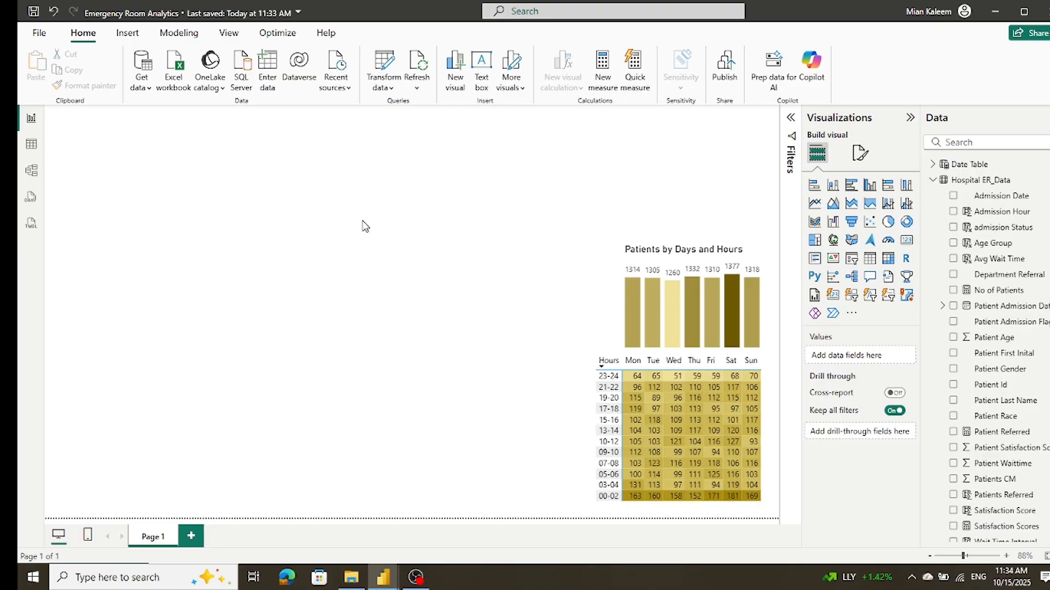
{"action": "left_click", "coordinate": [381, 69]}
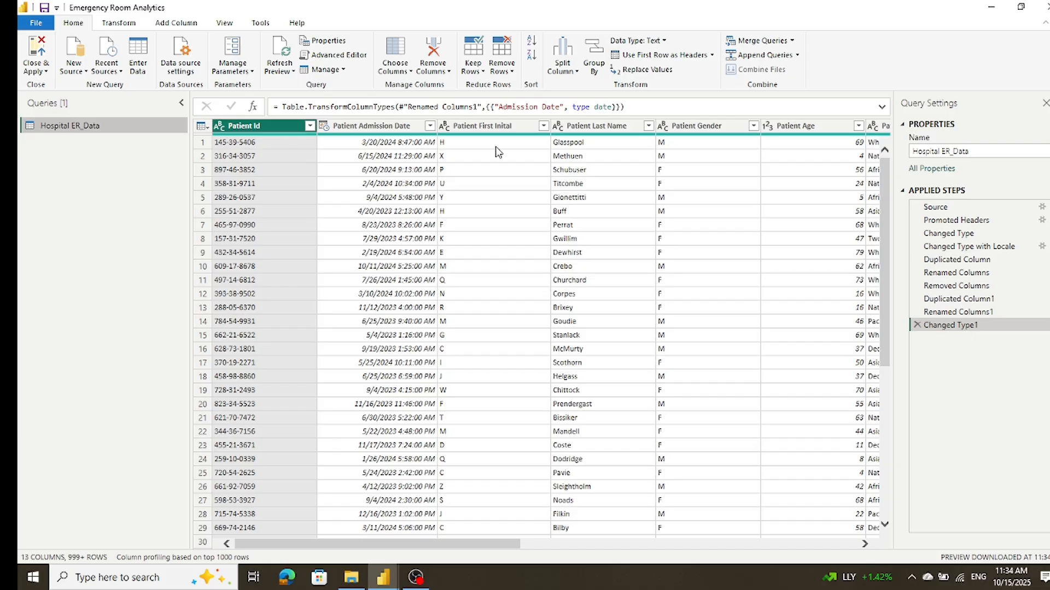
{"action": "left_click_drag", "start_coordinate": [511, 544], "coordinate": [837, 557]}
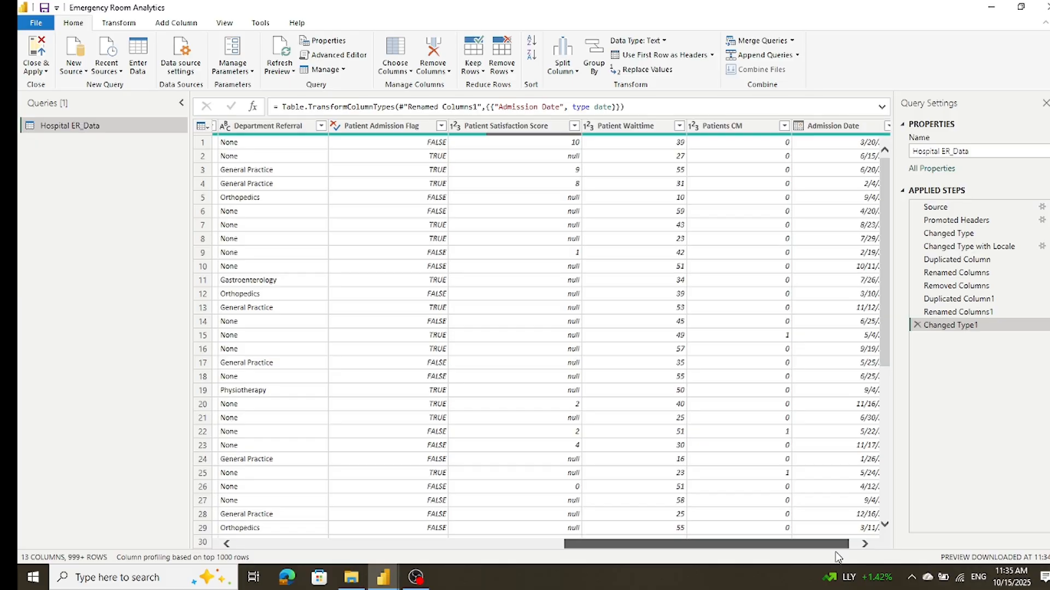
{"action": "left_click_drag", "start_coordinate": [836, 557], "coordinate": [867, 556]}
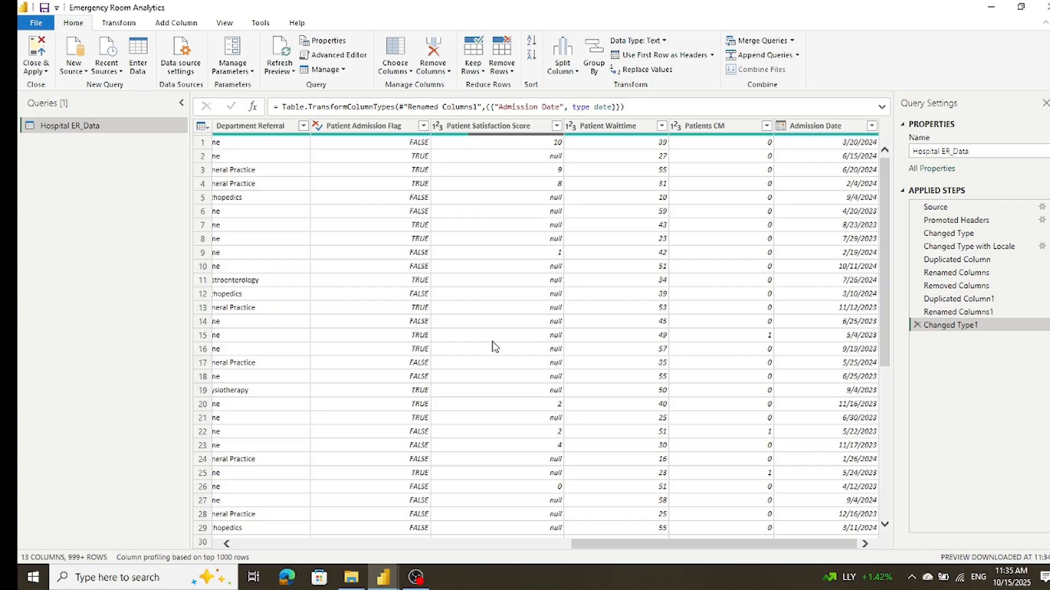
{"action": "left_click", "coordinate": [34, 52]}
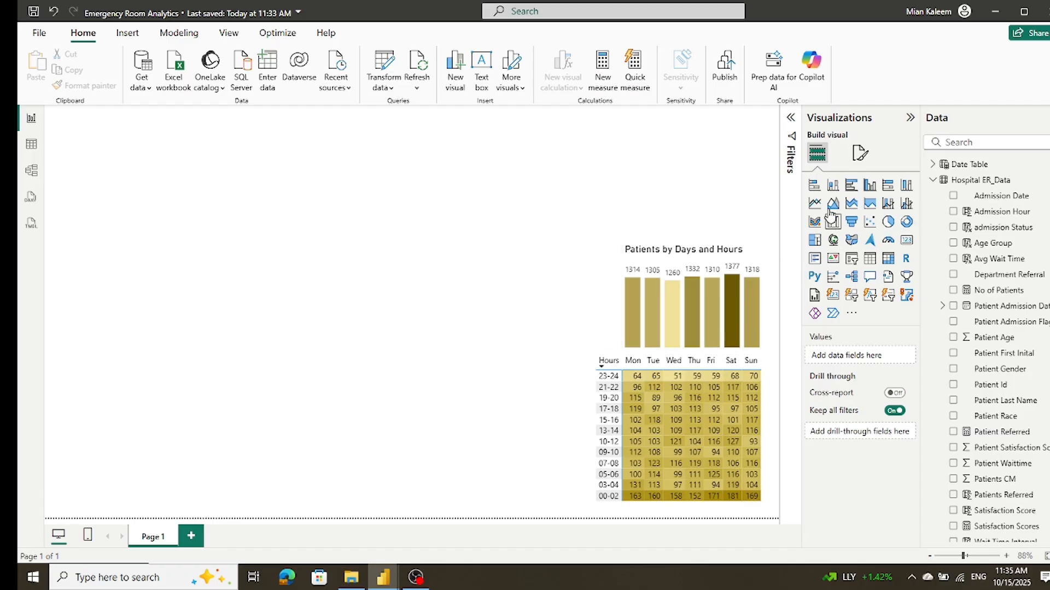
Step: Add a clustered bar chart beside the Hours matrix, with Patient Race on the Y-axis and No of Patients on the X-axis
{"action": "left_click", "coordinate": [855, 186]}
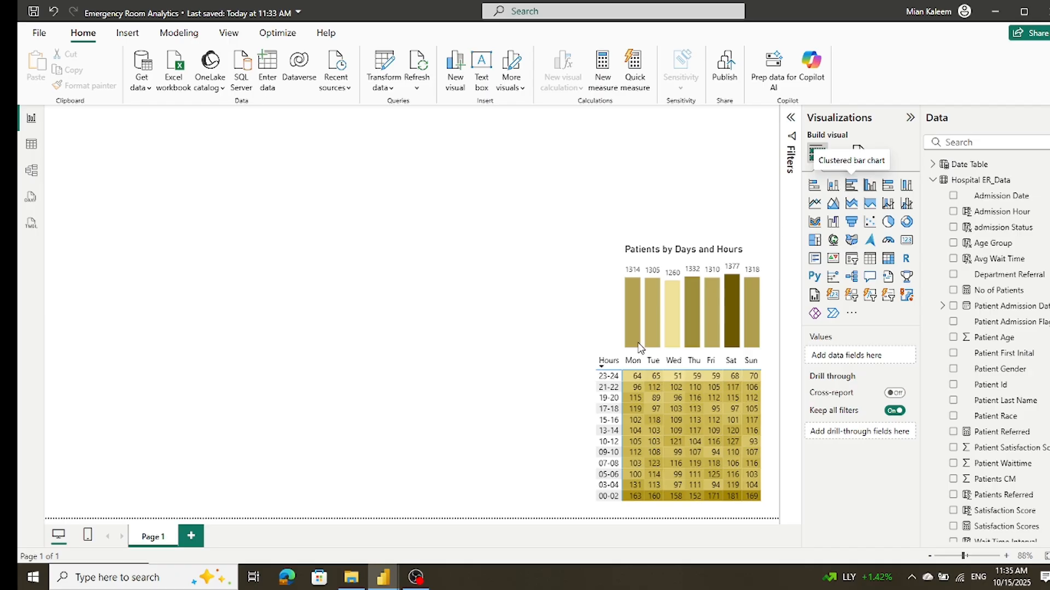
{"action": "left_click_drag", "start_coordinate": [284, 245], "coordinate": [558, 404]}
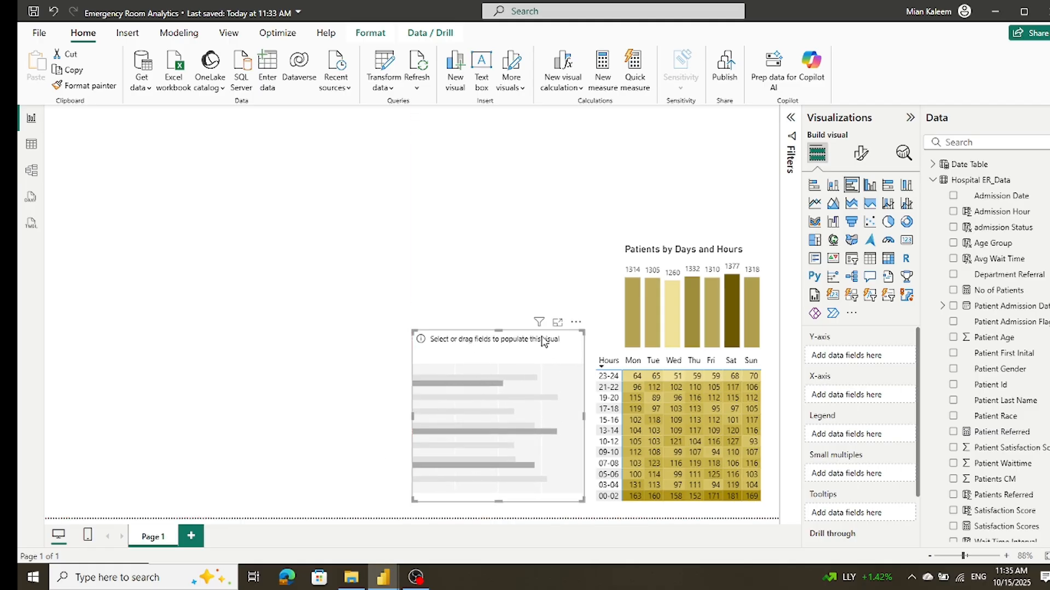
{"action": "left_click_drag", "start_coordinate": [498, 329], "coordinate": [497, 351]}
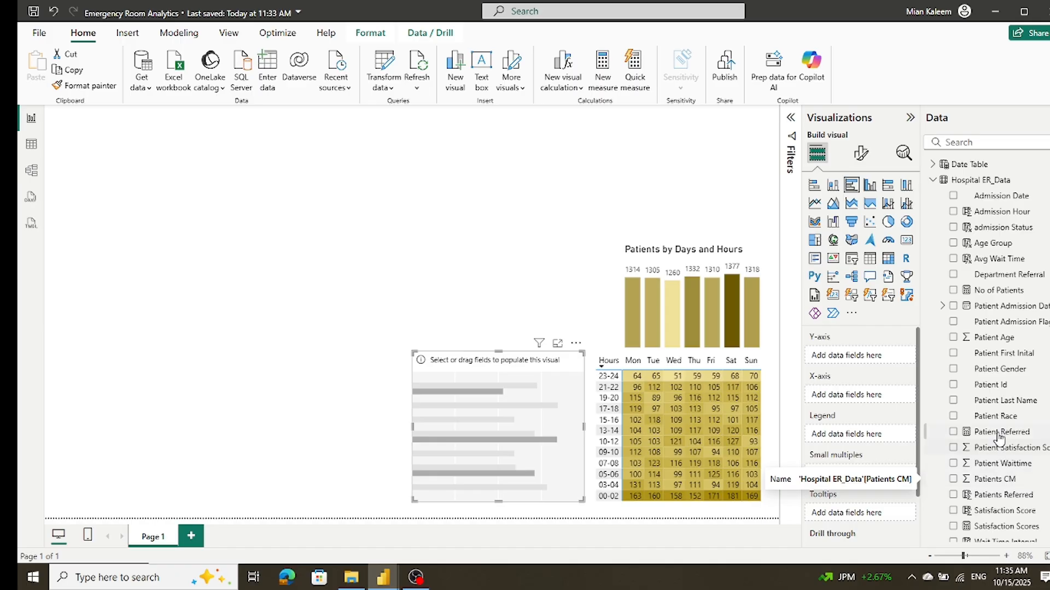
{"action": "left_click_drag", "start_coordinate": [996, 421], "coordinate": [880, 359]}
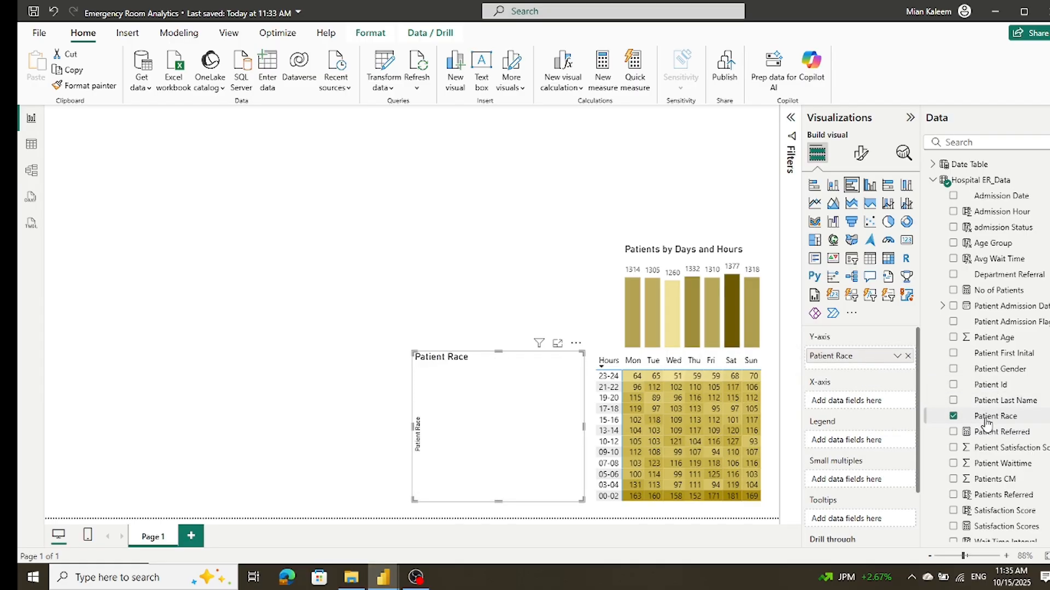
{"action": "mouse_move", "coordinate": [1000, 295]}
{"action": "left_mouse_down"}
{"action": "mouse_move", "coordinate": [918, 404]}
{"action": "mouse_move", "coordinate": [880, 407]}
{"action": "left_mouse_up"}
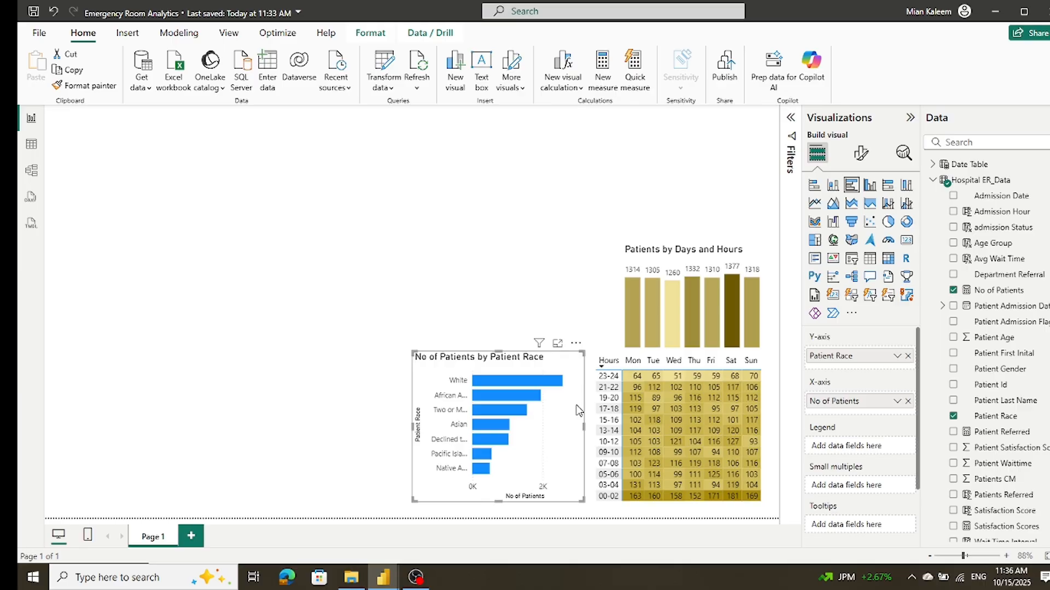
Step: Open conditional colour formatting for the race chart's bars and set its format style to Gradient
{"action": "left_click", "coordinate": [859, 158]}
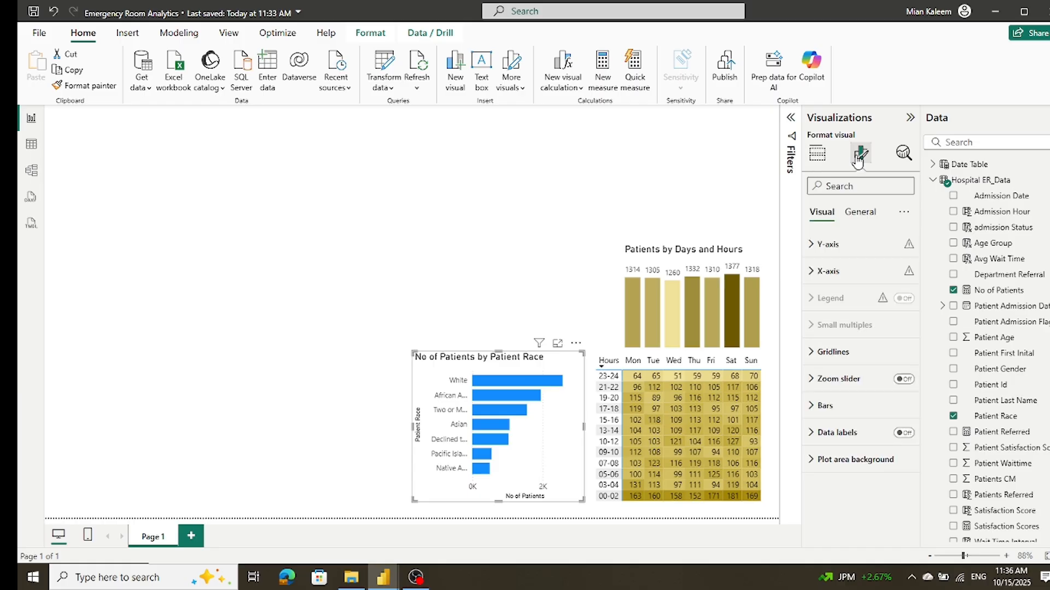
{"action": "left_click", "coordinate": [823, 407]}
{"action": "scroll", "coordinate": [843, 409], "scroll_direction": "down", "scroll_amount": 2}
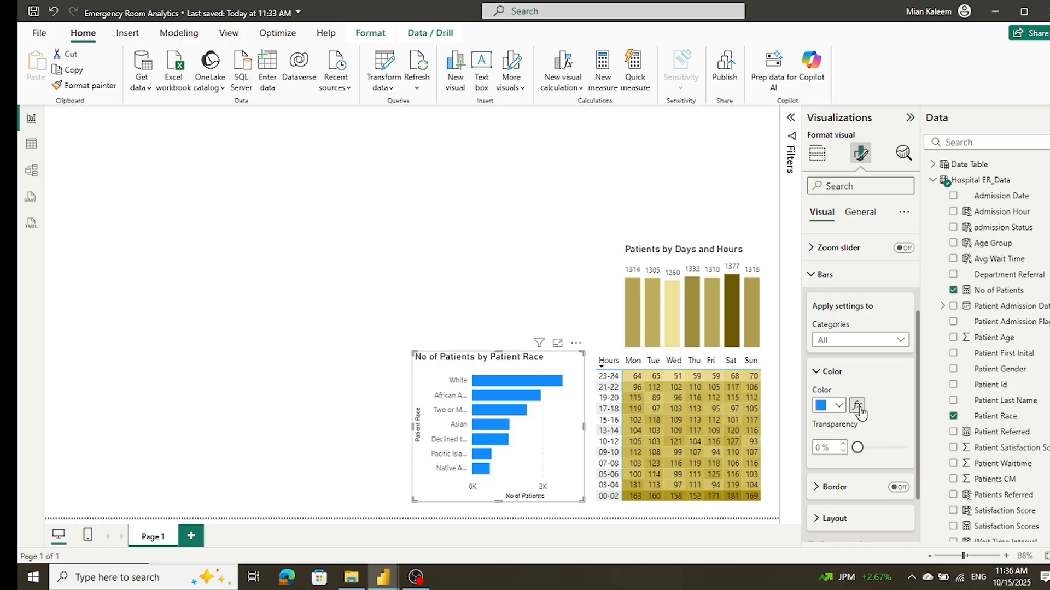
{"action": "left_click", "coordinate": [859, 407]}
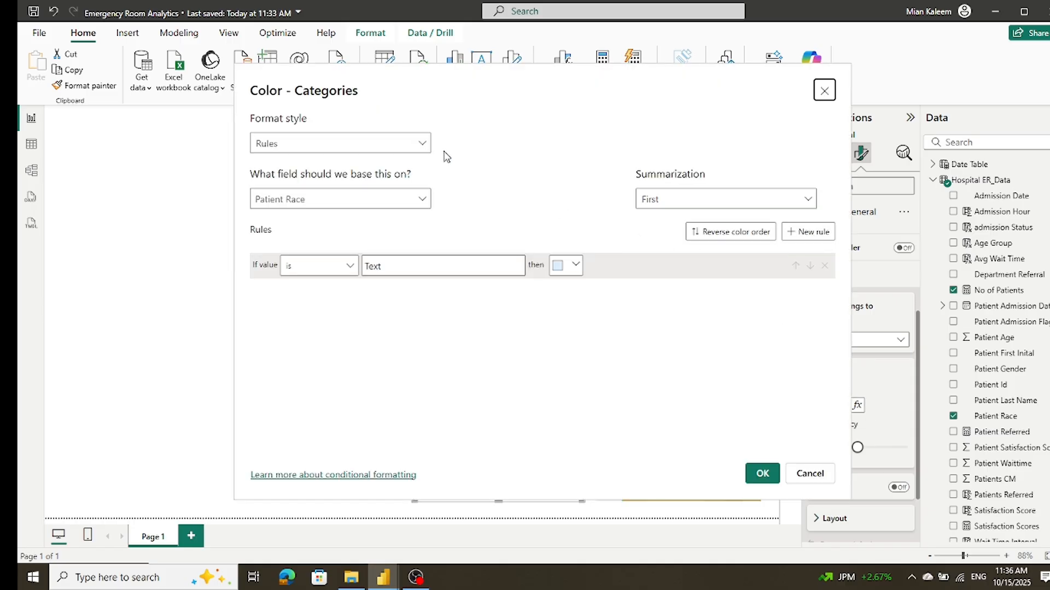
{"action": "left_click", "coordinate": [424, 145]}
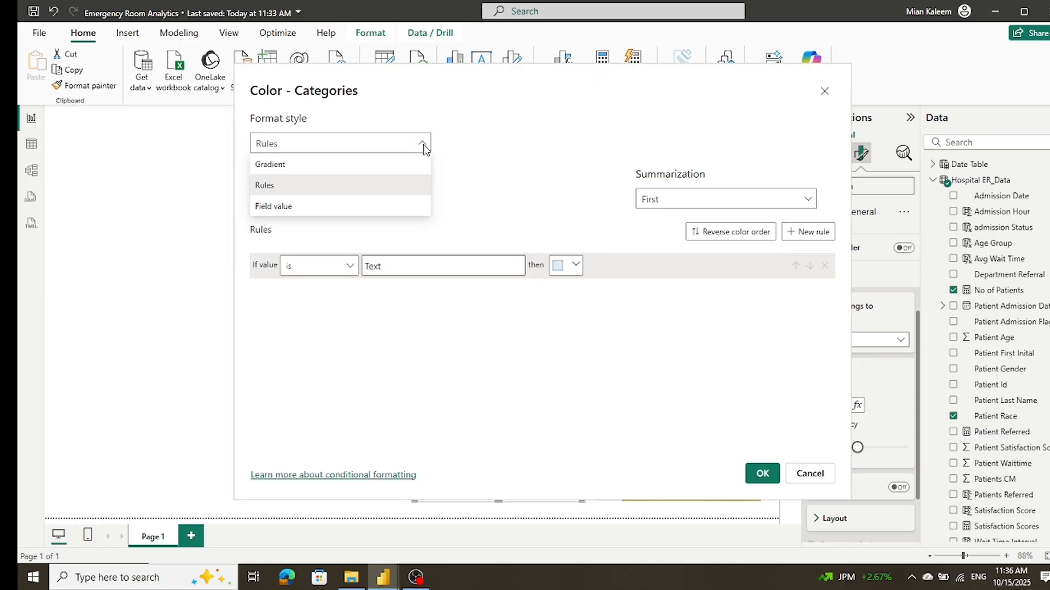
{"action": "left_click", "coordinate": [345, 164]}
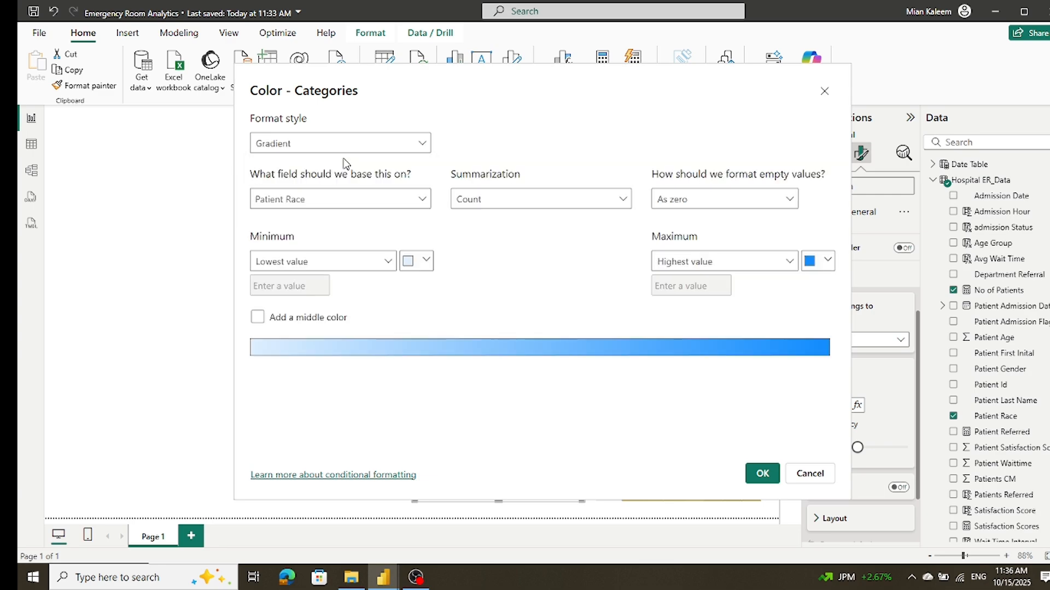
Step: Colour the bars from light yellow at the lowest value to dark yellow #6d5a00 at the highest, and apply the gradient
{"action": "left_click", "coordinate": [426, 261]}
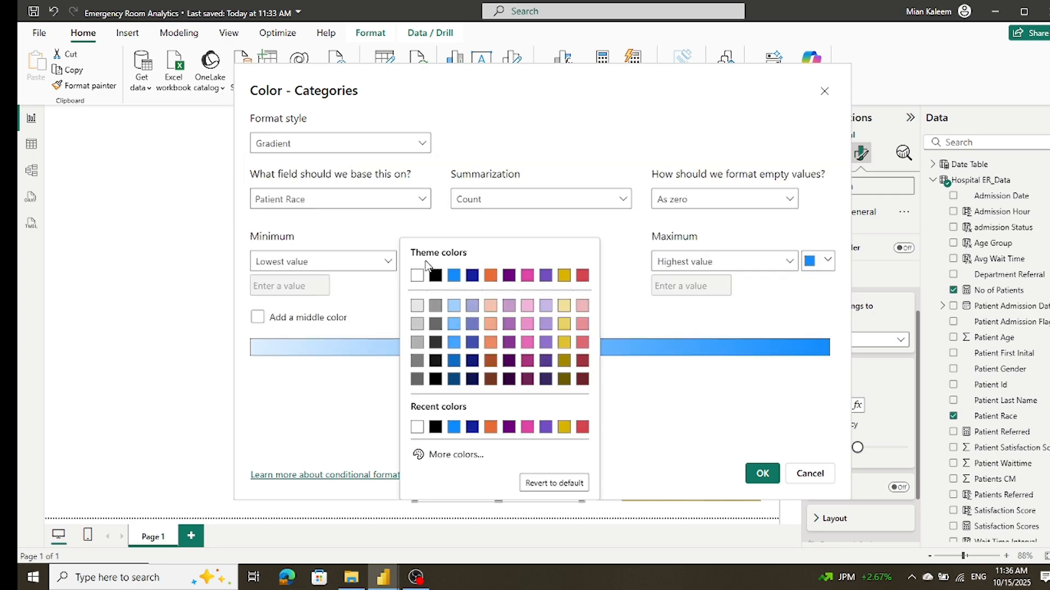
{"action": "left_click", "coordinate": [564, 306]}
{"action": "left_click", "coordinate": [826, 261]}
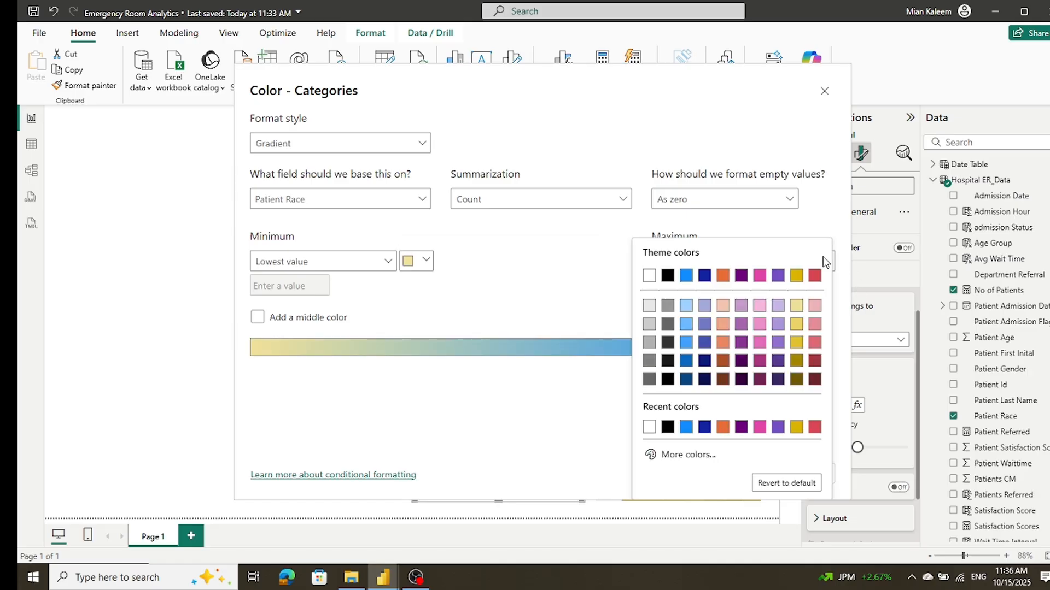
{"action": "left_click", "coordinate": [814, 379]}
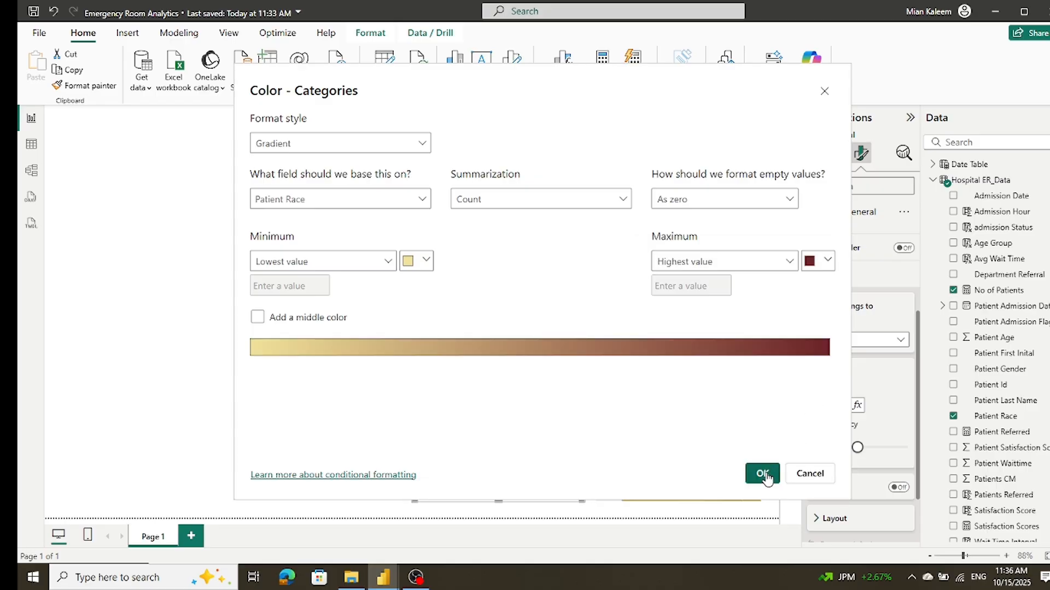
{"action": "left_click", "coordinate": [829, 264]}
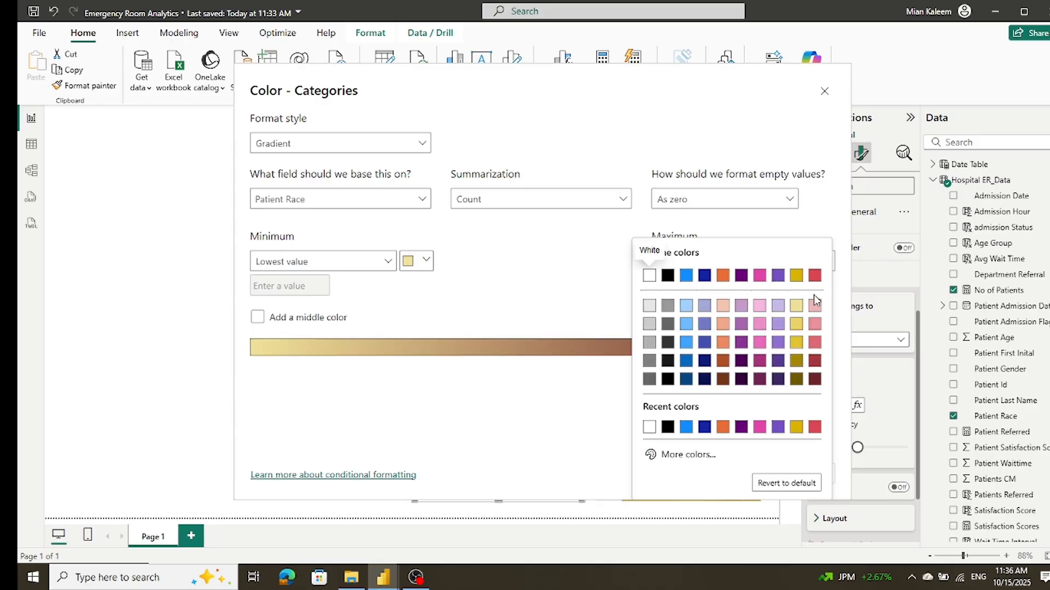
{"action": "left_click", "coordinate": [795, 392]}
{"action": "left_click", "coordinate": [763, 474]}
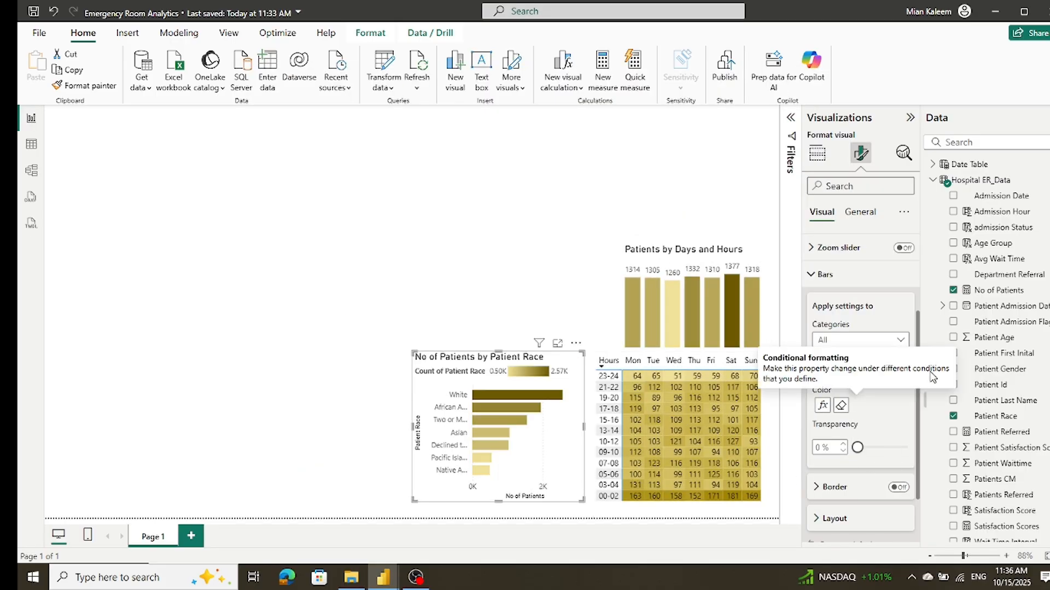
Step: Turn off the legend of the Patient Race bar chart
{"action": "left_click", "coordinate": [859, 212]}
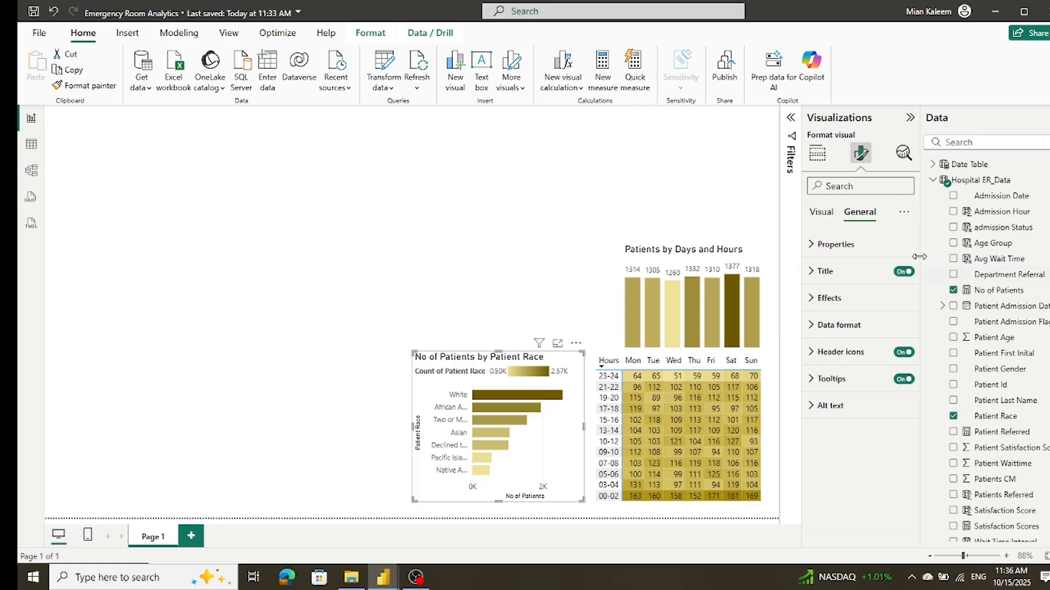
{"action": "left_click", "coordinate": [821, 213]}
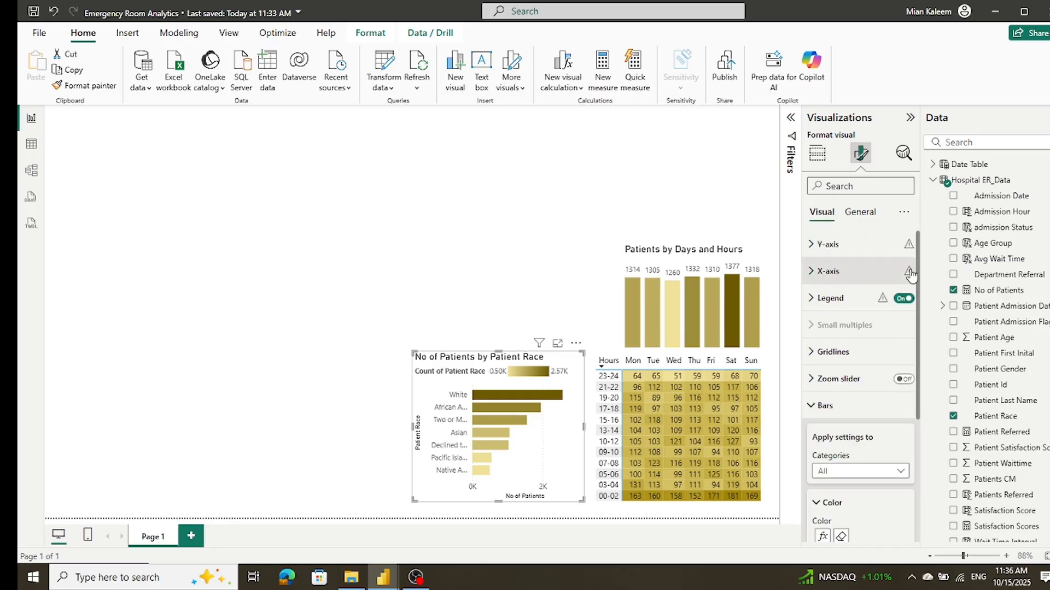
{"action": "left_click", "coordinate": [903, 298]}
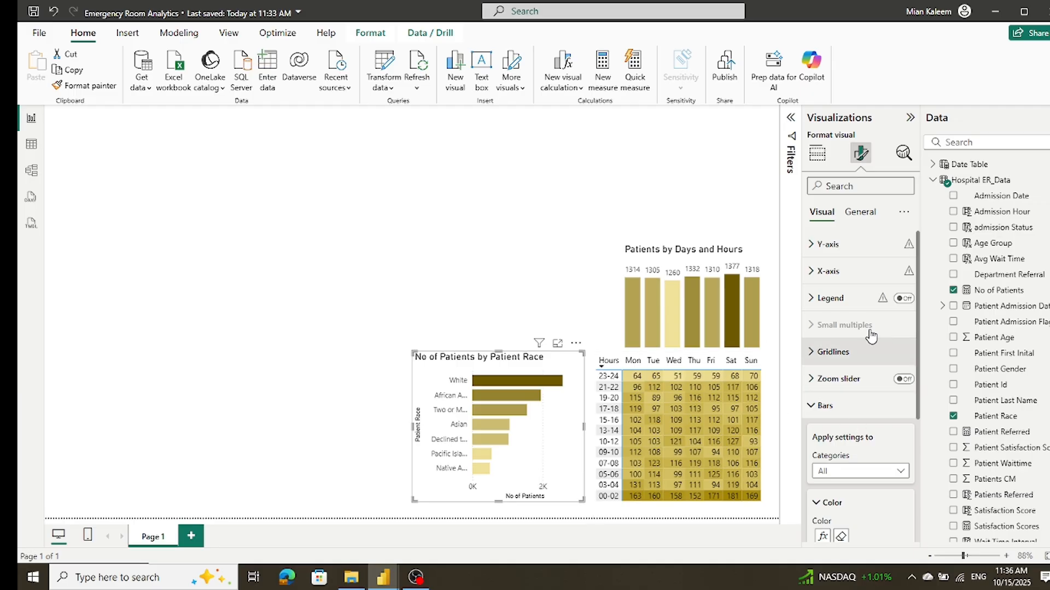
Step: Change the title of the Patient Race bar chart to "Patient by Race"
{"action": "left_click", "coordinate": [860, 212]}
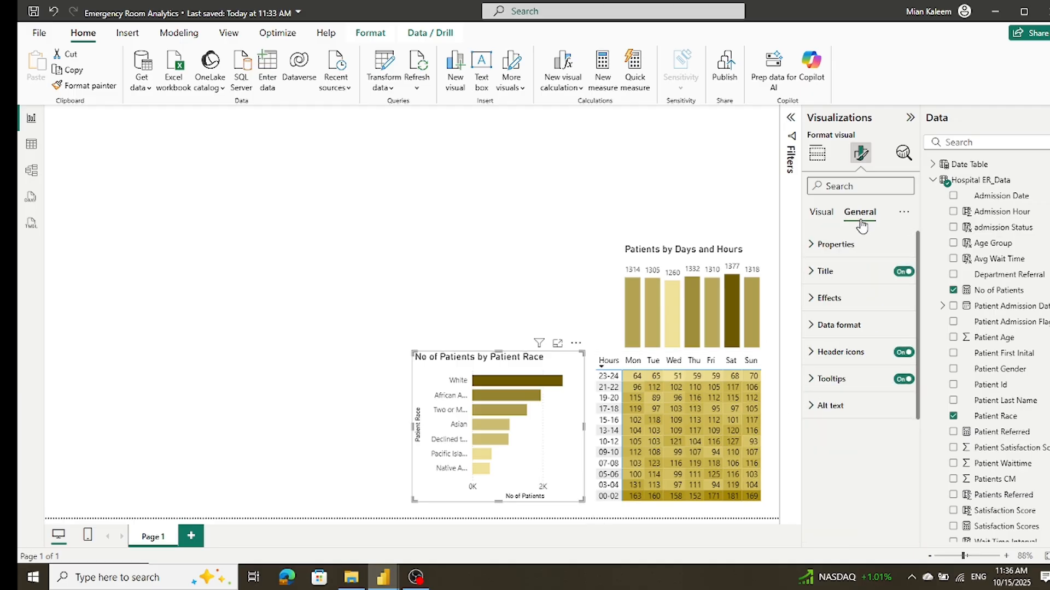
{"action": "left_click", "coordinate": [825, 273]}
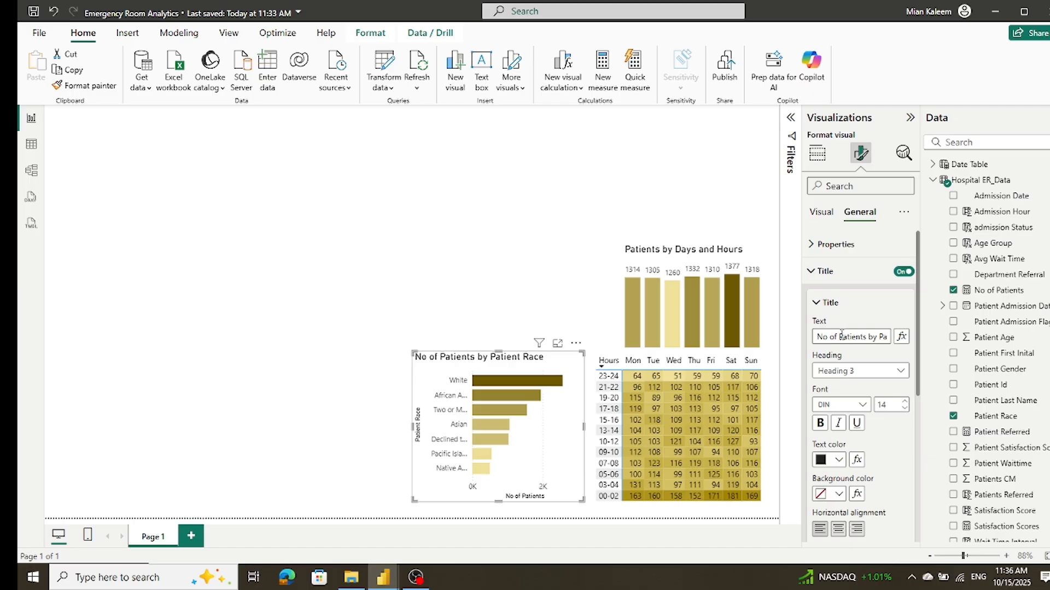
{"action": "left_click_drag", "start_coordinate": [840, 336], "coordinate": [814, 336]}
{"action": "key", "text": "Delete"}
{"action": "key", "text": "Delete"}
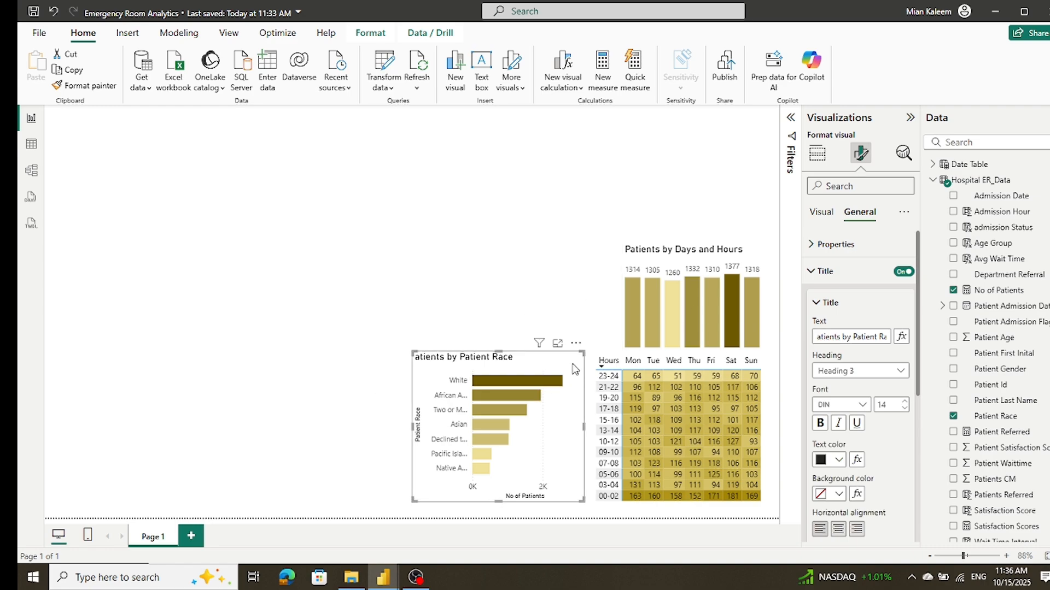
{"action": "left_click_drag", "start_coordinate": [495, 354], "coordinate": [498, 353]}
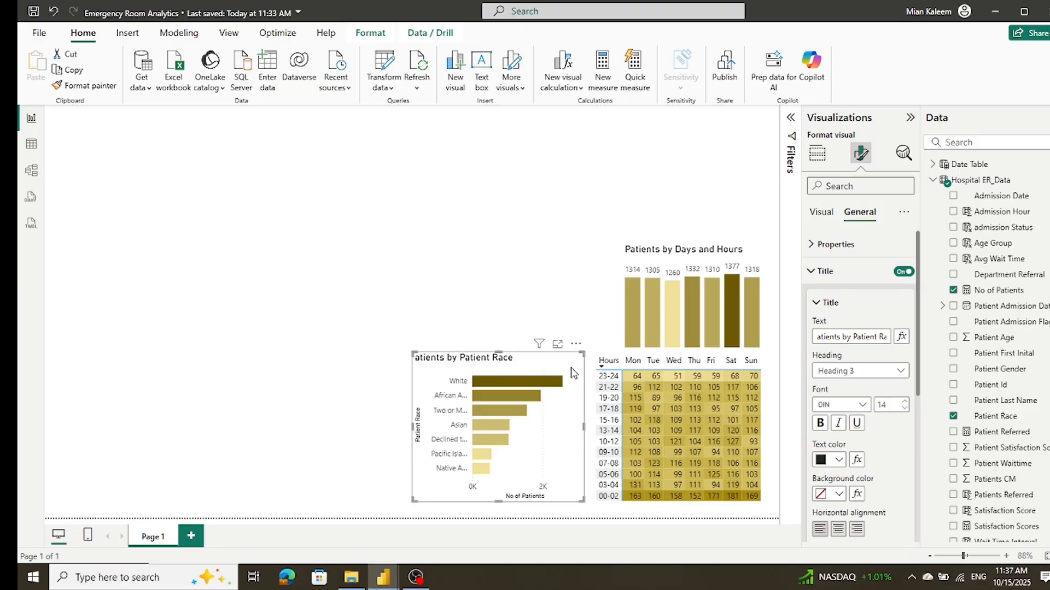
{"action": "left_click", "coordinate": [852, 336]}
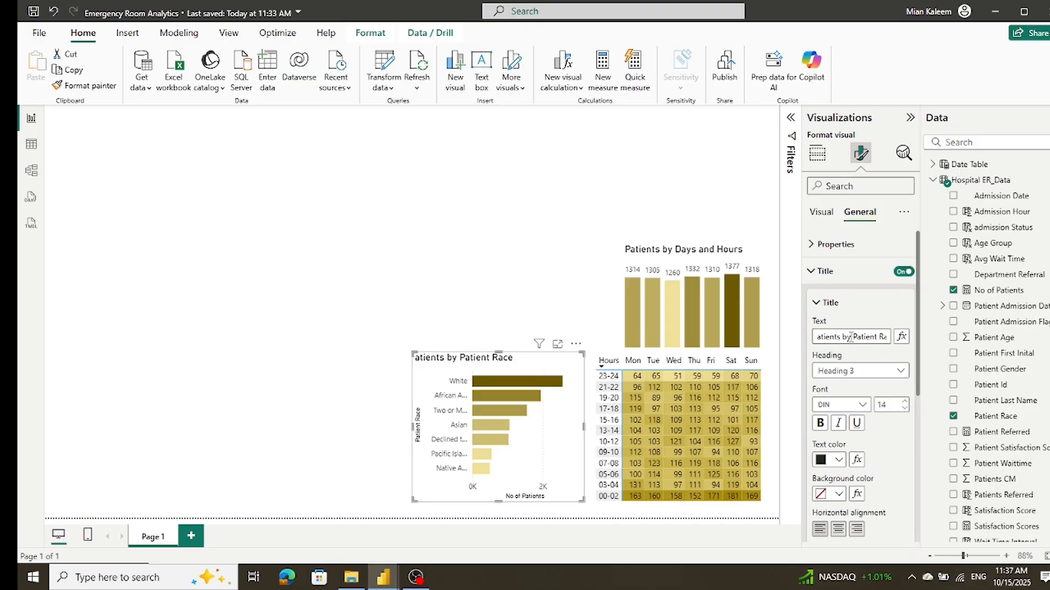
{"action": "left_click_drag", "start_coordinate": [851, 337], "coordinate": [737, 342]}
{"action": "key", "text": "BackSpace"}
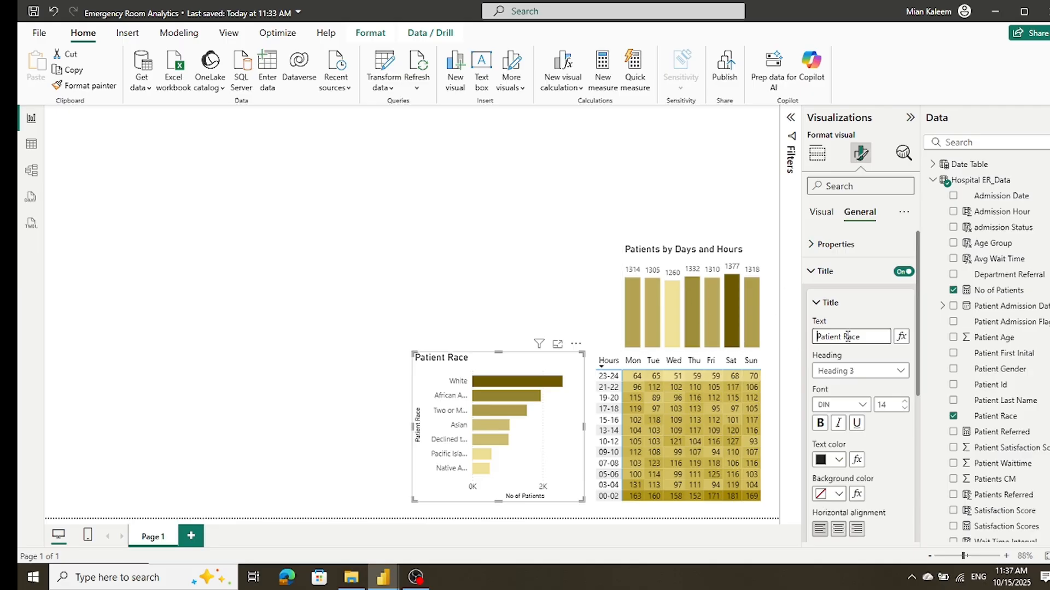
{"action": "type", "text": "by"}
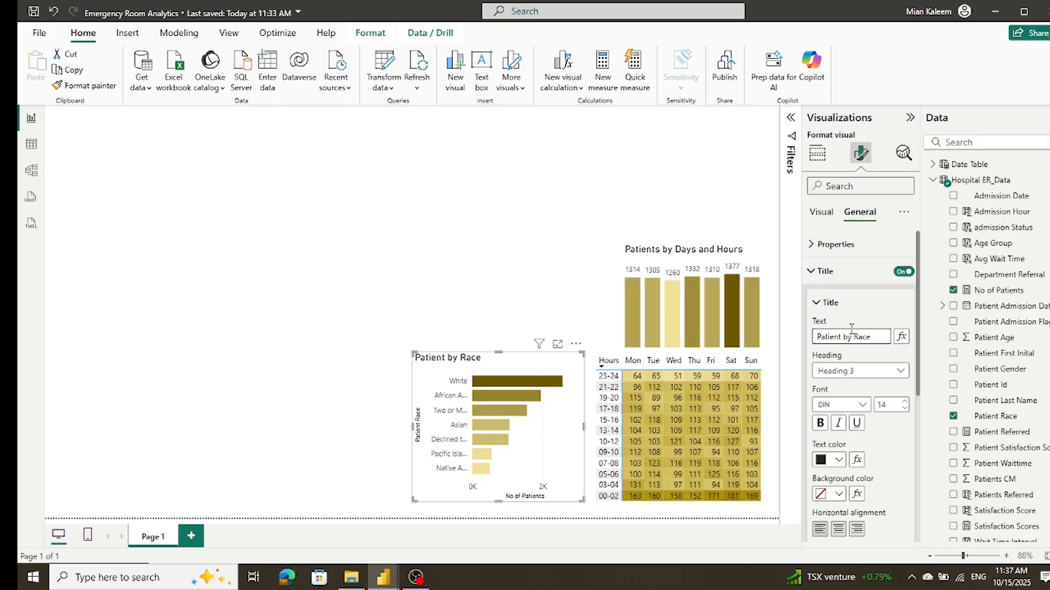
{"action": "left_click", "coordinate": [206, 389]}
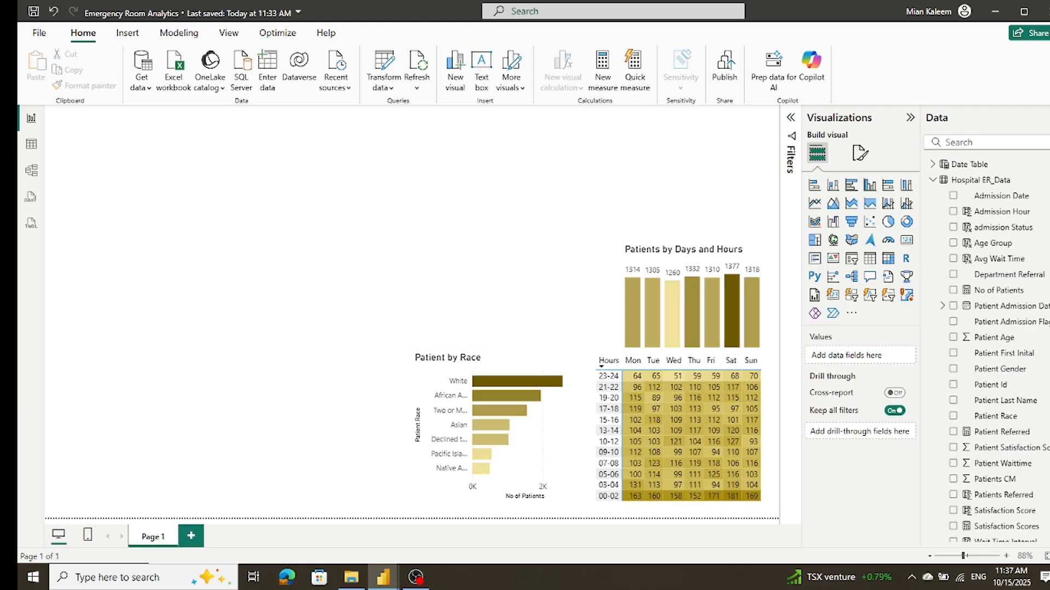
Step: Duplicate the Patient by Race chart and place the copy beside it, on the side away from the Hours matrix
{"action": "left_click", "coordinate": [505, 361]}
{"action": "key", "text": "ctrl+c"}
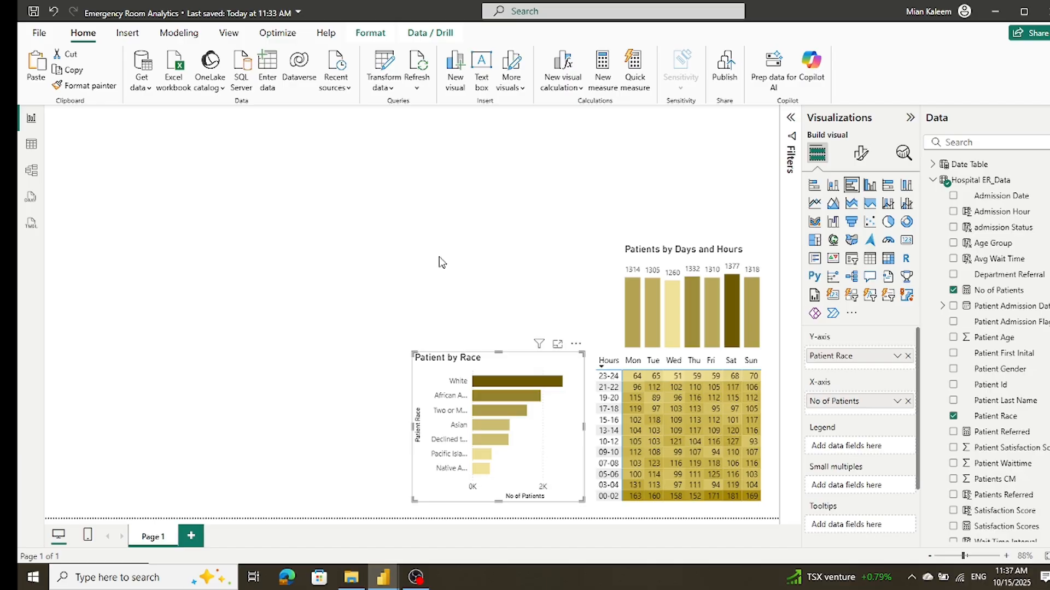
{"action": "key", "text": "ctrl+v"}
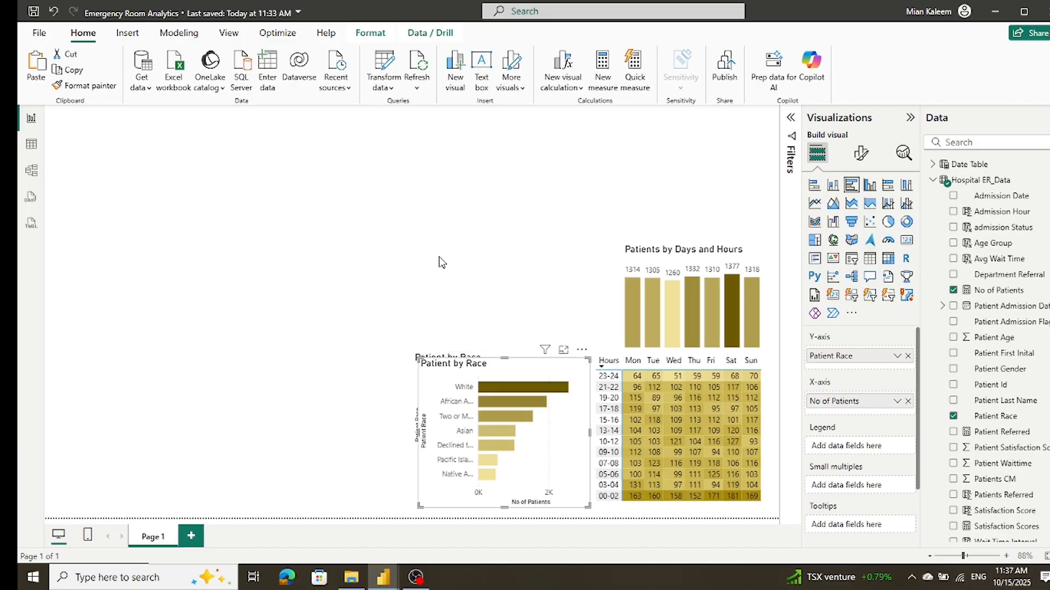
{"action": "left_click_drag", "start_coordinate": [578, 373], "coordinate": [397, 366]}
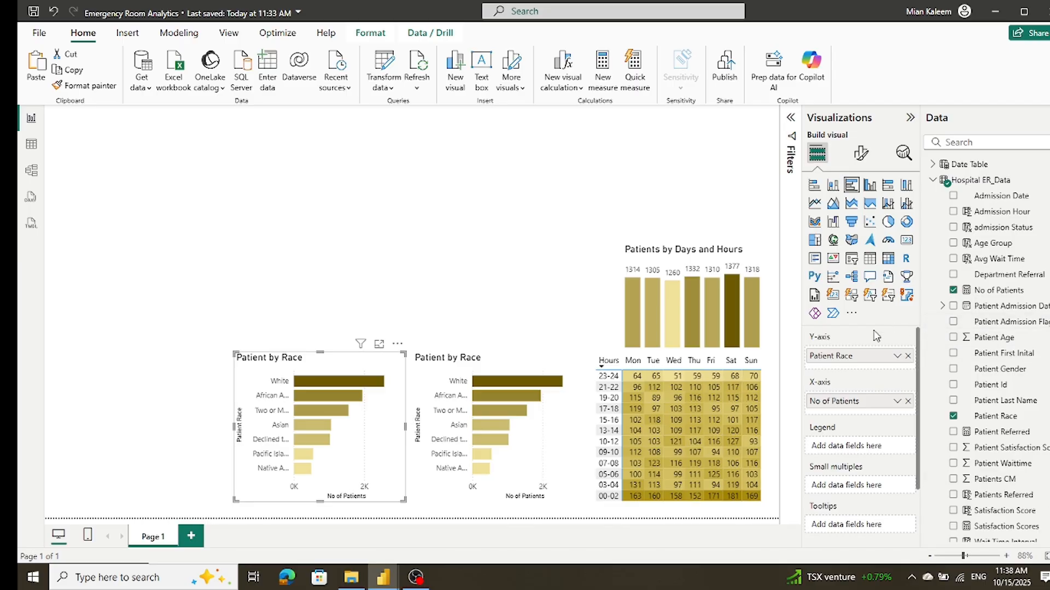
Step: Replace Patient Race with Department Referral on the Y-axis of the copied bar chart
{"action": "left_click", "coordinate": [908, 356]}
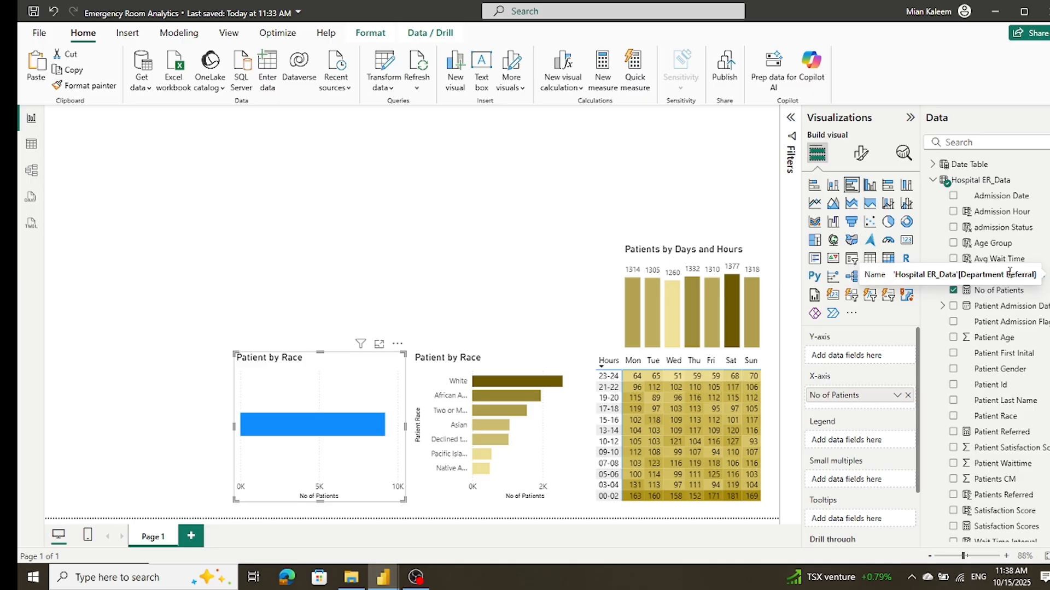
{"action": "left_click_drag", "start_coordinate": [1009, 275], "coordinate": [892, 360]}
{"action": "left_click_drag", "start_coordinate": [882, 363], "coordinate": [881, 363]}
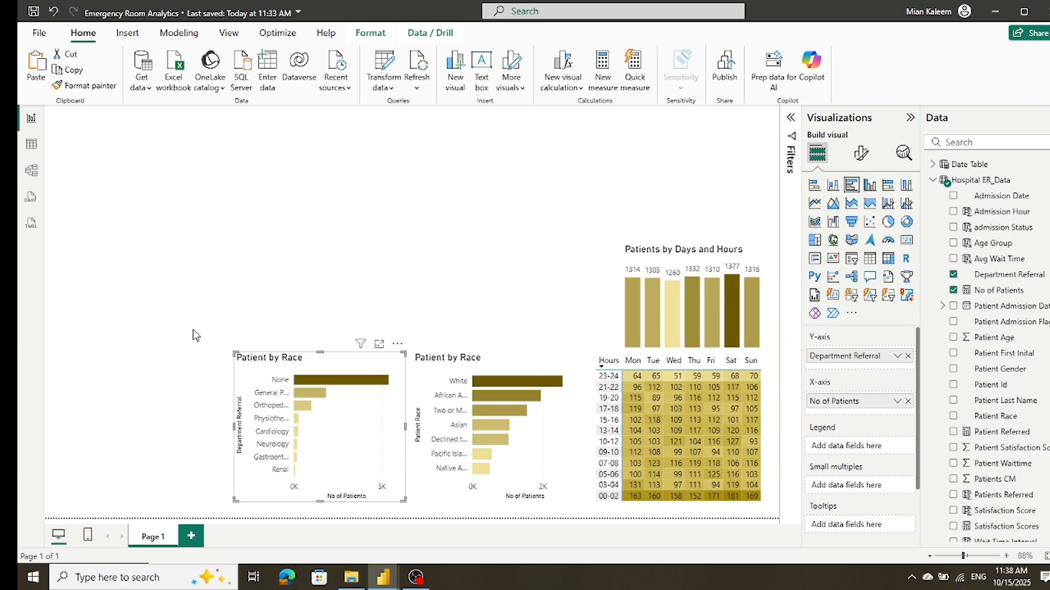
Step: Change the title of the copied bar chart to "Patient by Department Refferal"
{"action": "left_click", "coordinate": [859, 153]}
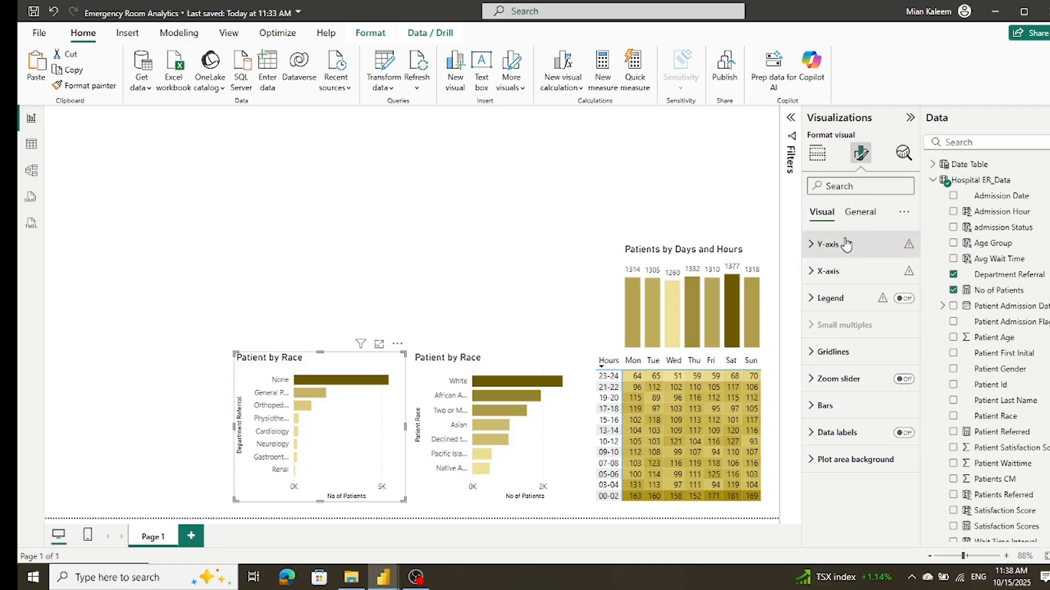
{"action": "left_click", "coordinate": [858, 214]}
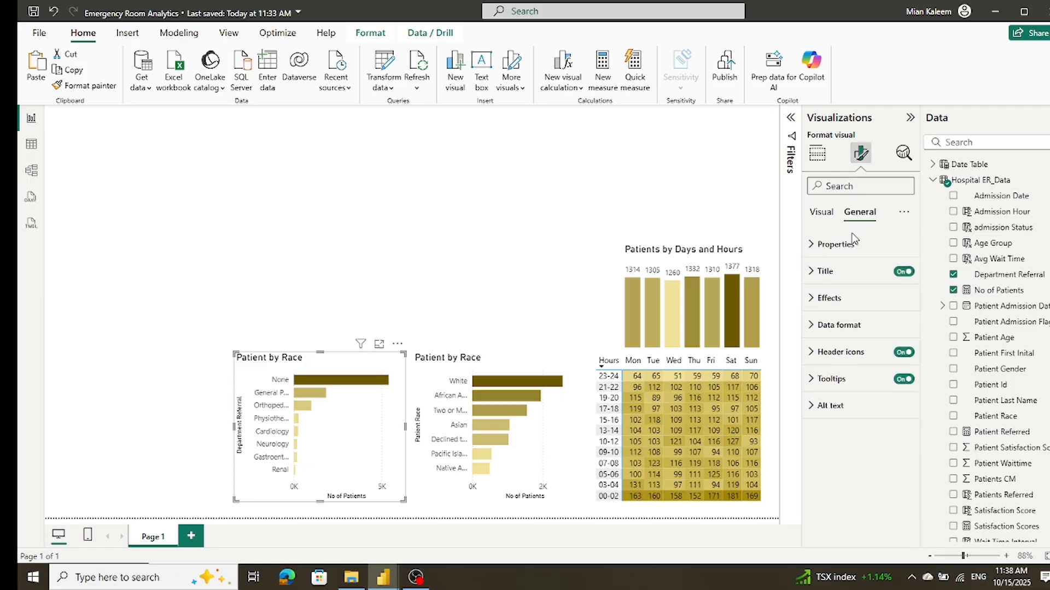
{"action": "left_click", "coordinate": [822, 272]}
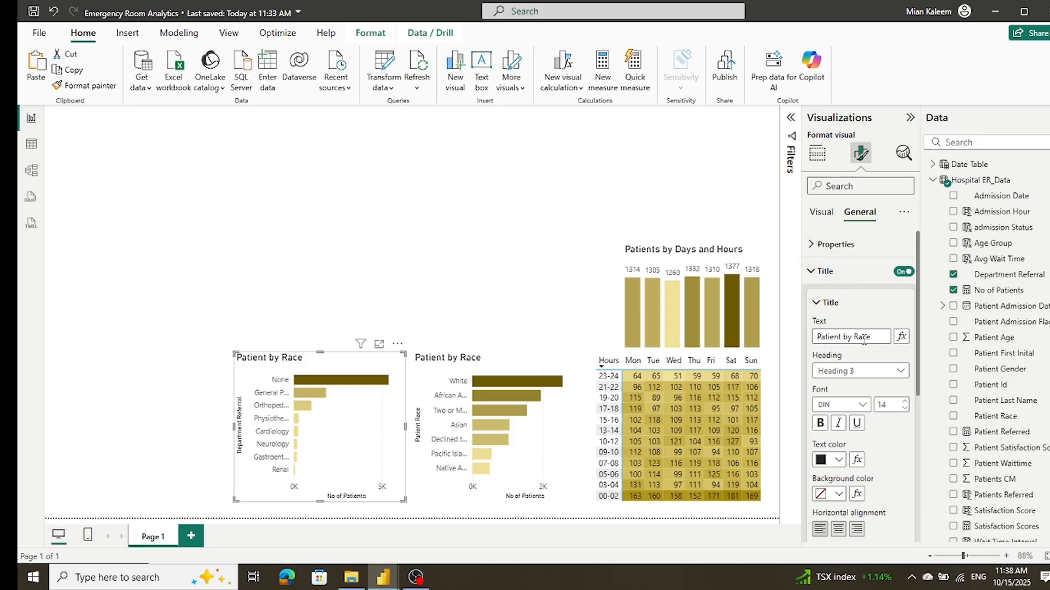
{"action": "left_click_drag", "start_coordinate": [852, 337], "coordinate": [898, 341]}
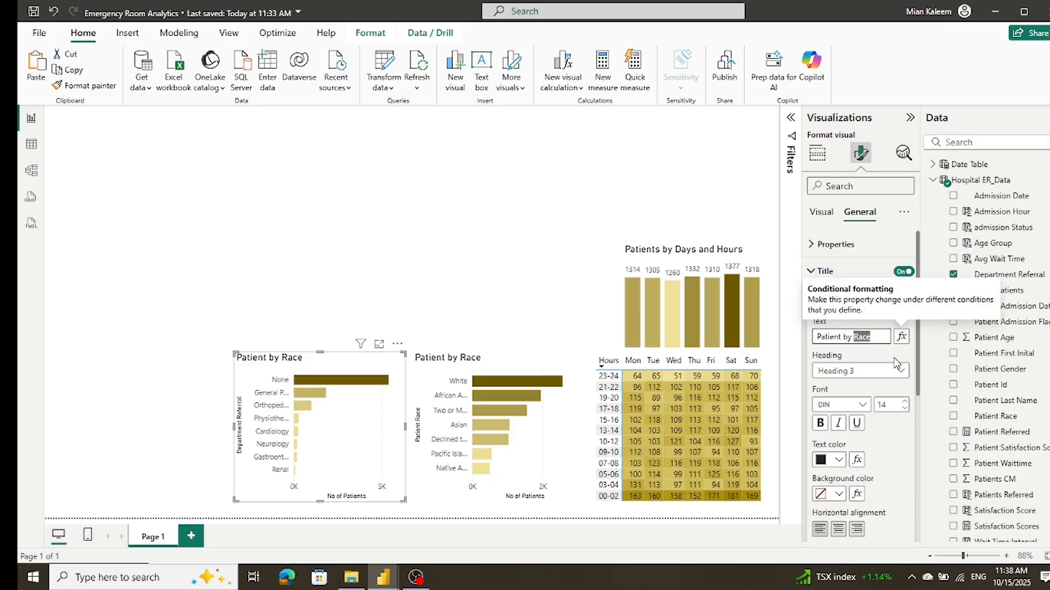
{"action": "type", "text": "D"}
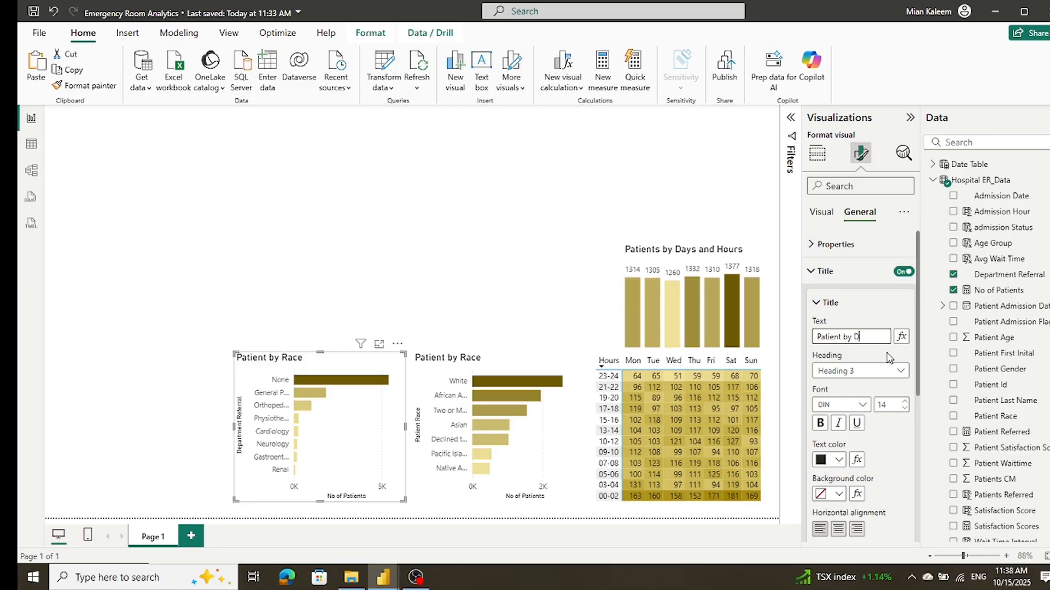
{"action": "type", "text": "epartment"}
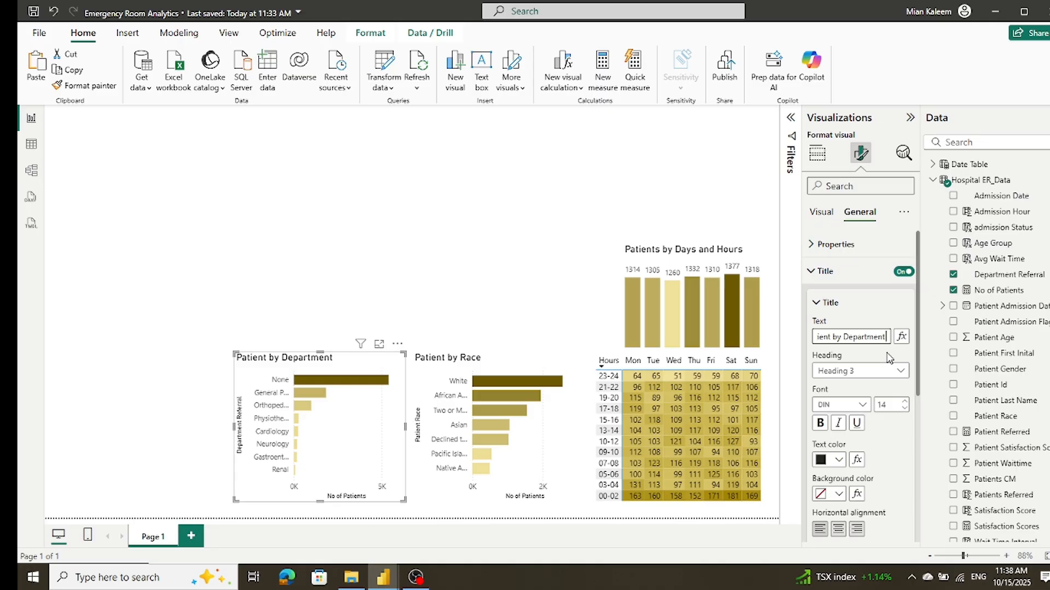
{"action": "type", "text": " Refferal"}
{"action": "left_click", "coordinate": [207, 273]}
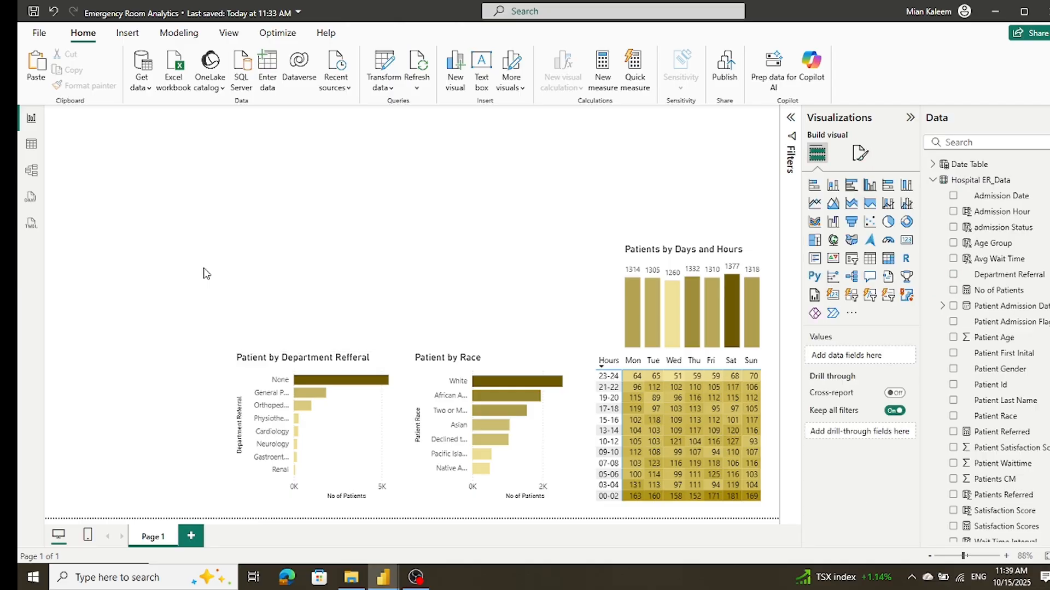
Step: Save the Emergency Room Analytics report and clear the chart selection
{"action": "left_click", "coordinate": [263, 356]}
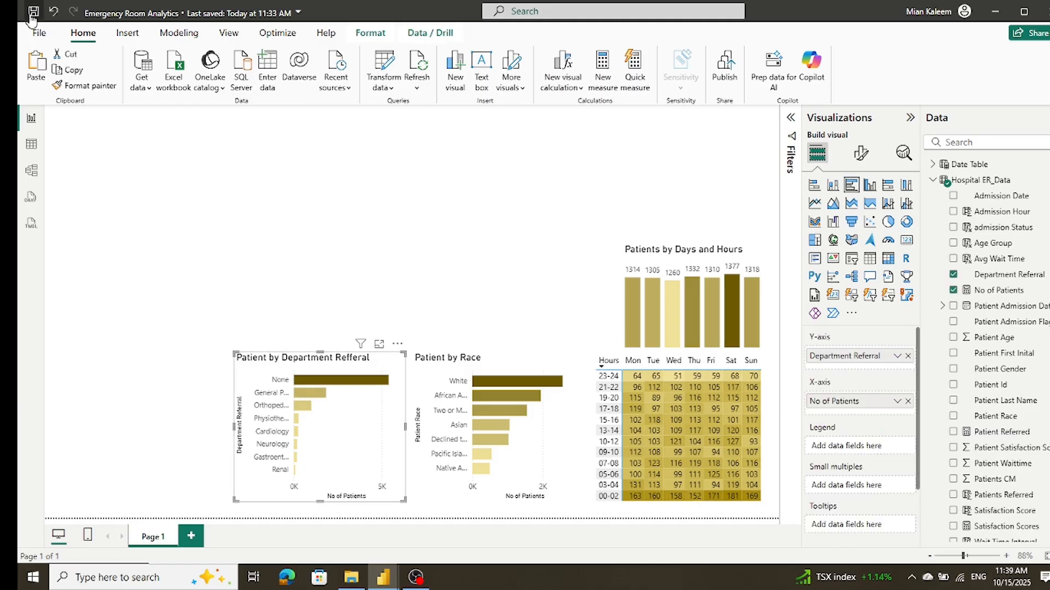
{"action": "key", "text": "ctrl+s"}
{"action": "left_click", "coordinate": [86, 279]}
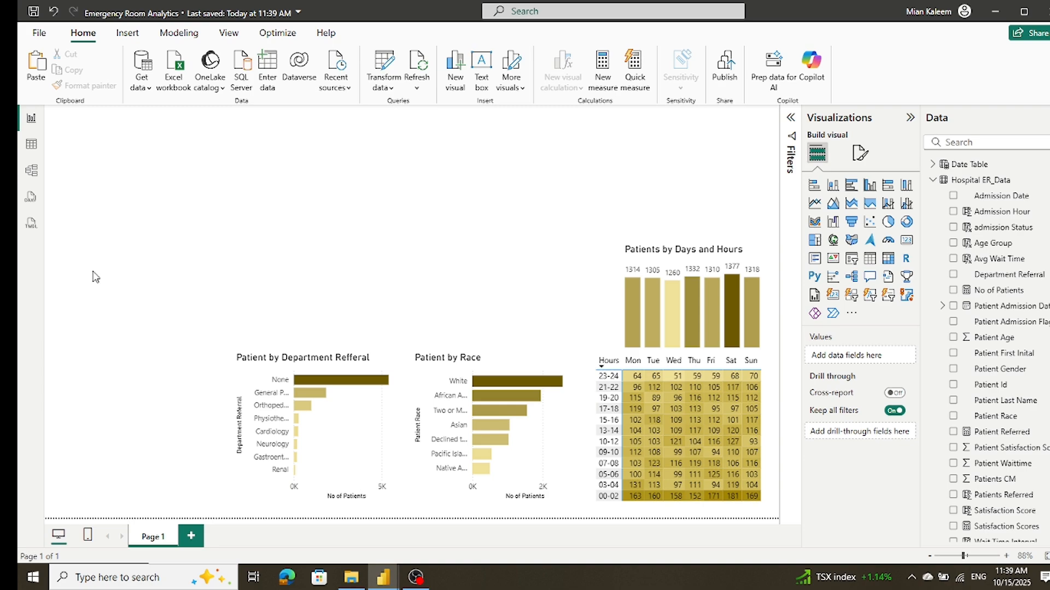
Step: Duplicate the Patients by Days and Hours column chart and place the copy above the Patient by Department Refferal chart
{"action": "left_click", "coordinate": [700, 253]}
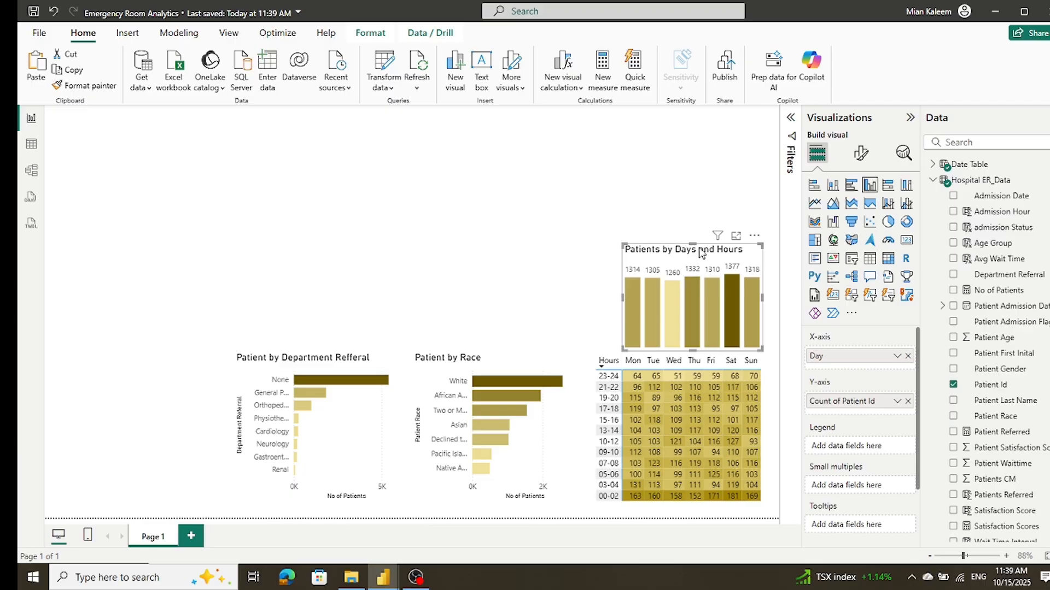
{"action": "mouse_move", "coordinate": [753, 250]}
{"action": "left_mouse_down"}
{"action": "mouse_move", "coordinate": [493, 249]}
{"action": "mouse_move", "coordinate": [751, 251]}
{"action": "left_mouse_up"}
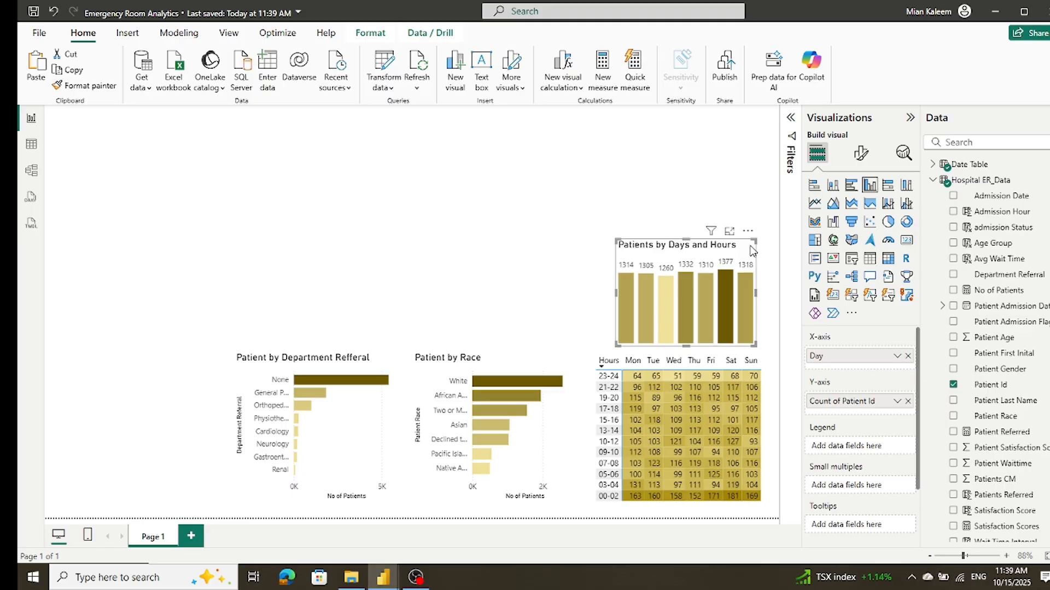
{"action": "left_click_drag", "start_coordinate": [755, 252], "coordinate": [375, 246]}
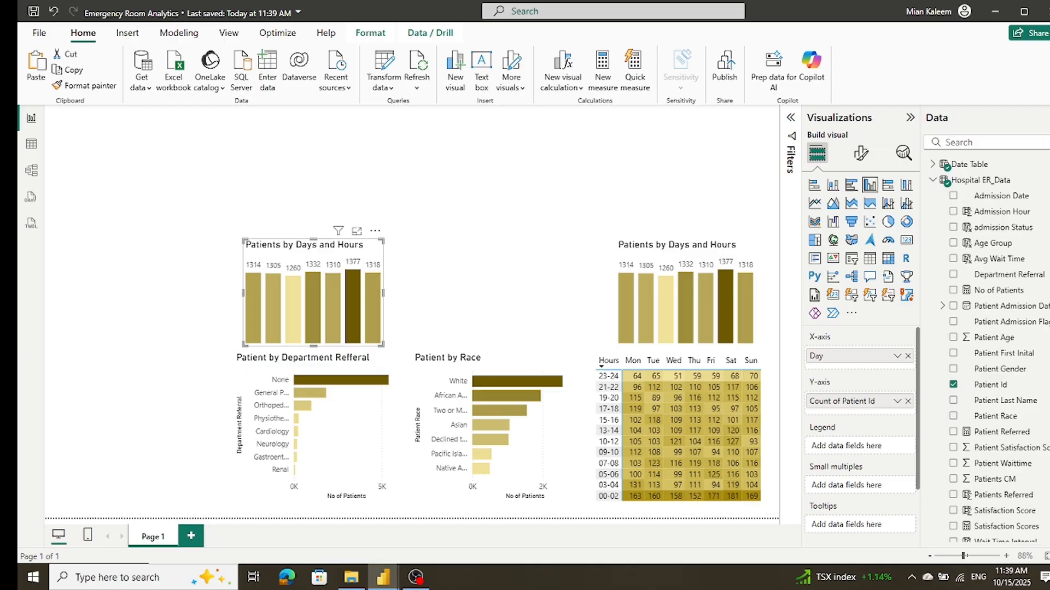
Step: Replace Day with Age Group on the X-axis of the copied column chart and open its formatting options
{"action": "left_click", "coordinate": [907, 357]}
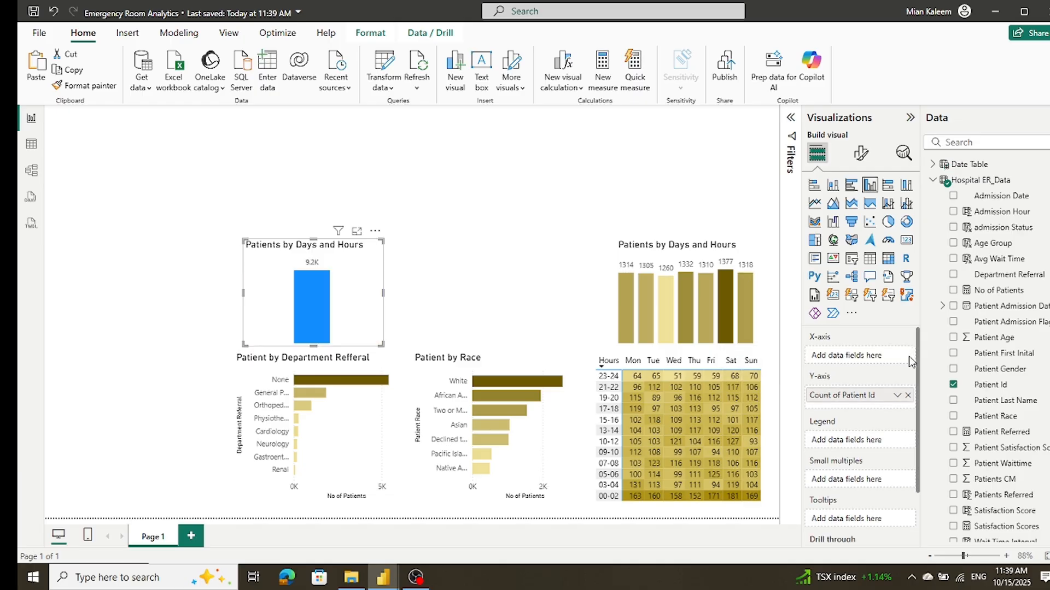
{"action": "left_click_drag", "start_coordinate": [987, 243], "coordinate": [884, 356]}
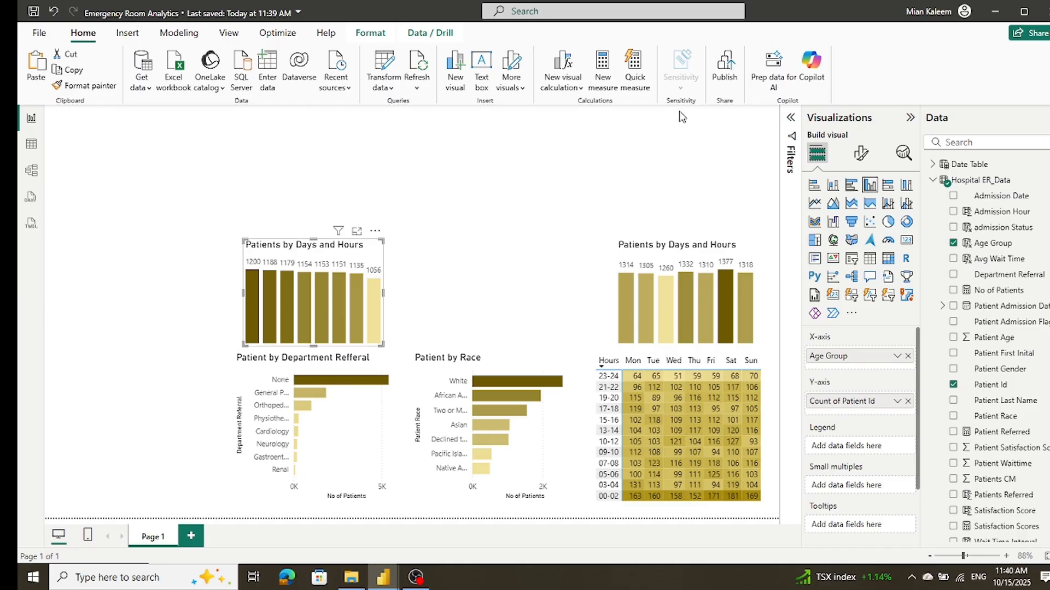
{"action": "left_click", "coordinate": [860, 155]}
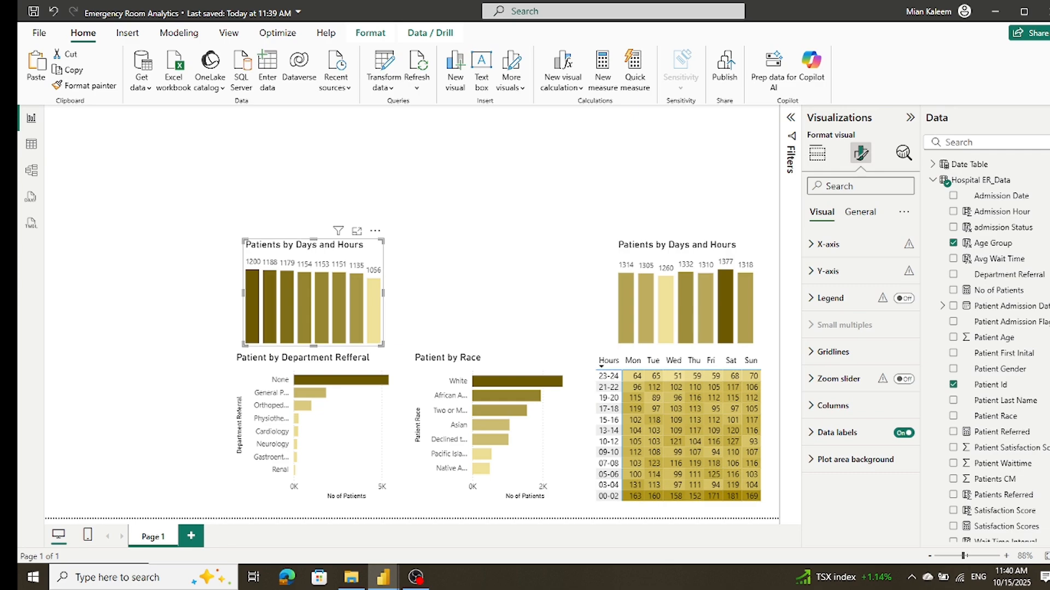
{"action": "mouse_move", "coordinate": [370, 301]}
{"action": "left_click", "coordinate": [905, 299]}
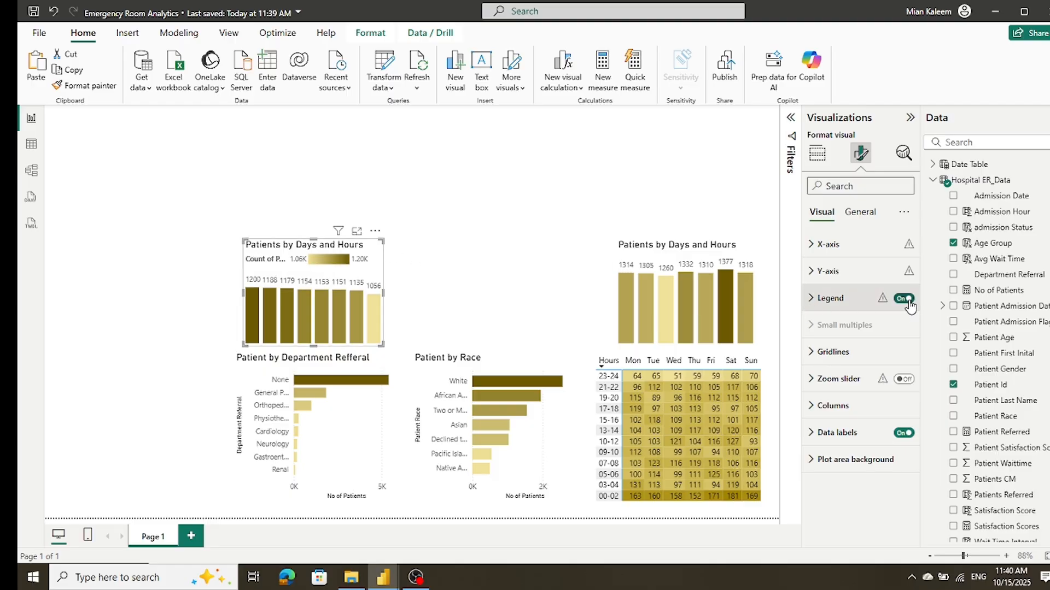
{"action": "left_click", "coordinate": [905, 299]}
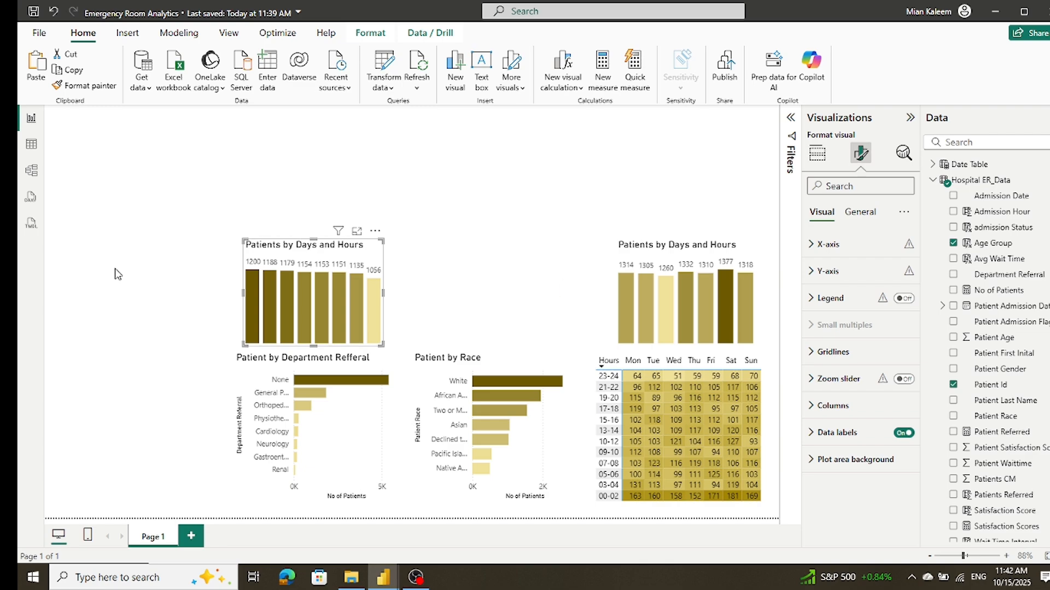
Step: Change the title of the copied column chart to "Patients by Age Group" and clear the selection
{"action": "mouse_move", "coordinate": [259, 286]}
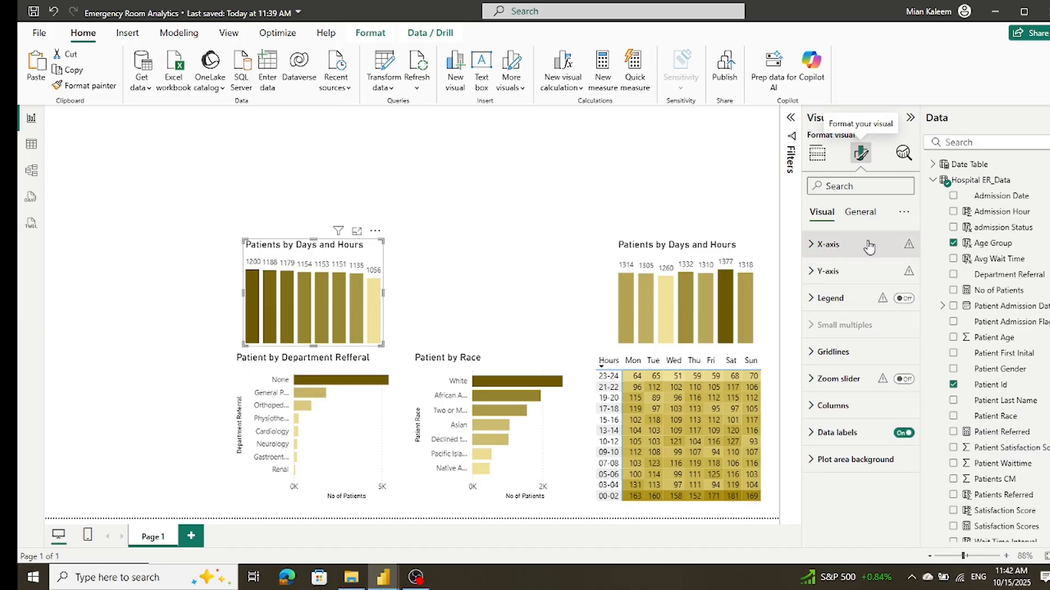
{"action": "left_click", "coordinate": [860, 215]}
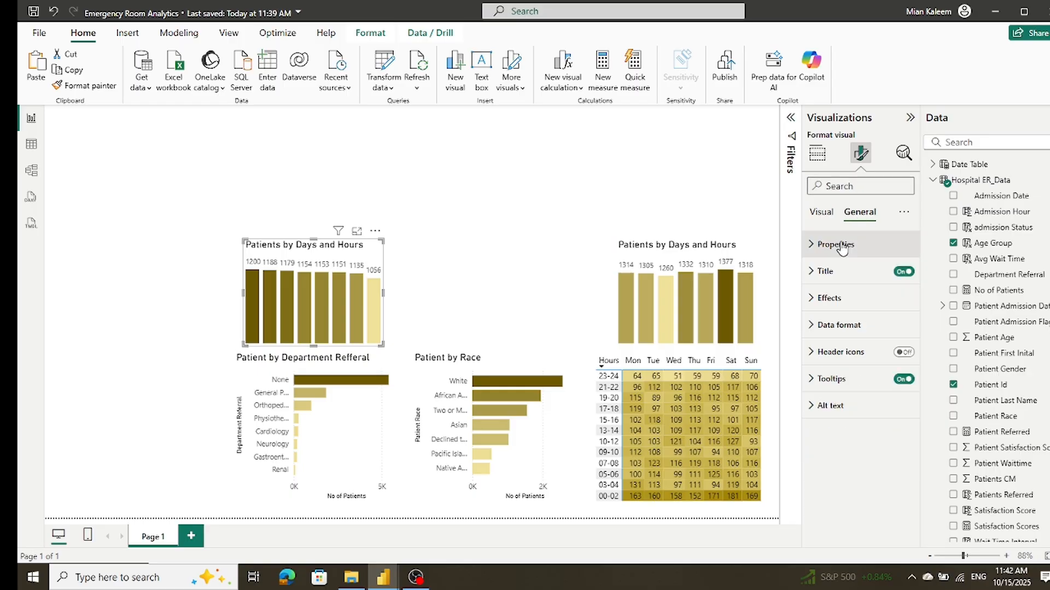
{"action": "left_click", "coordinate": [820, 272]}
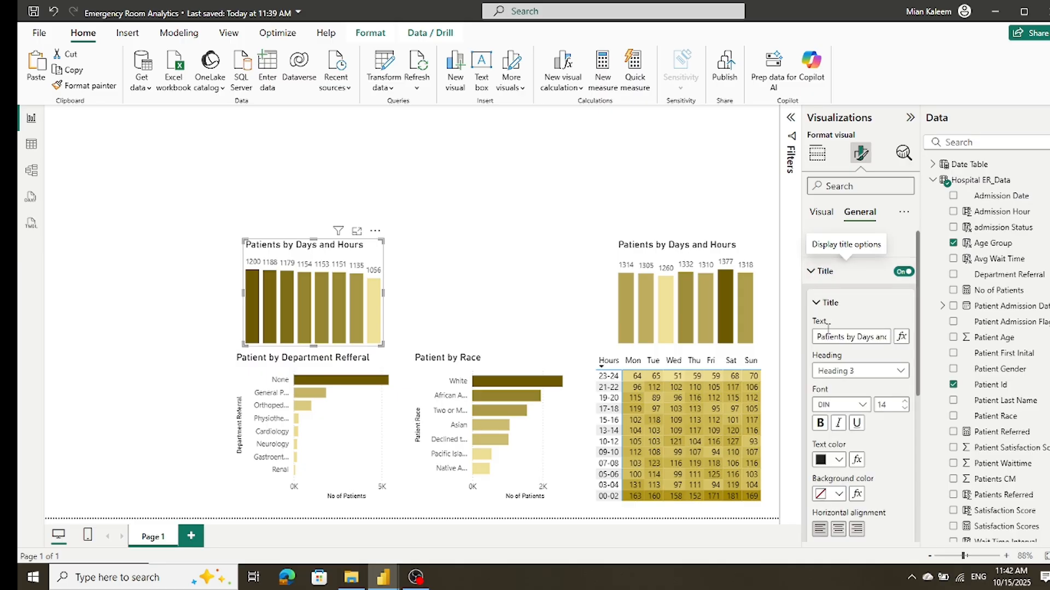
{"action": "left_click_drag", "start_coordinate": [857, 337], "coordinate": [1042, 336]}
{"action": "type", "text": "Age Group"}
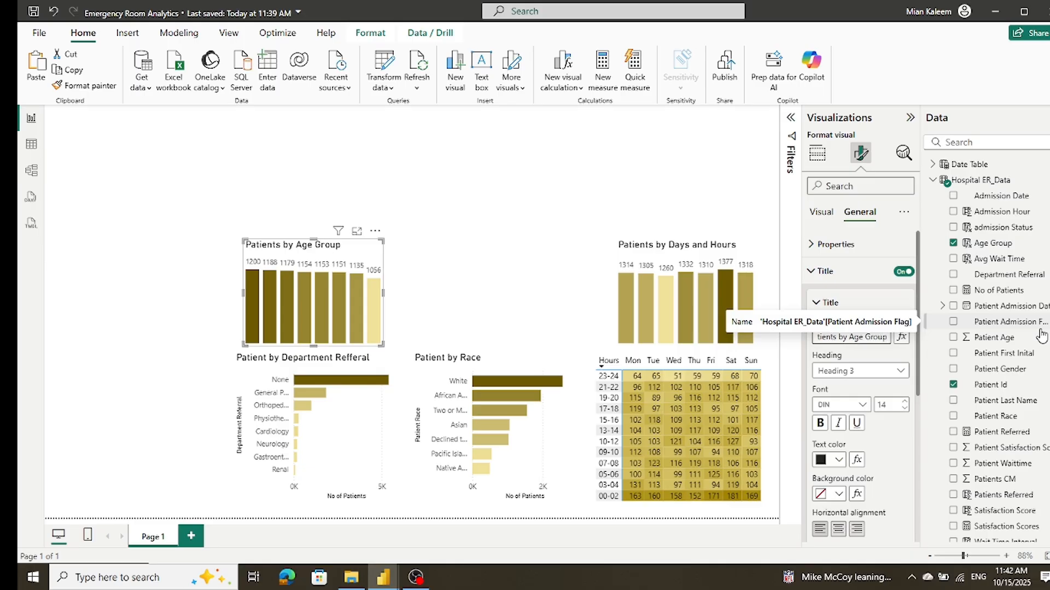
{"action": "left_click", "coordinate": [464, 184]}
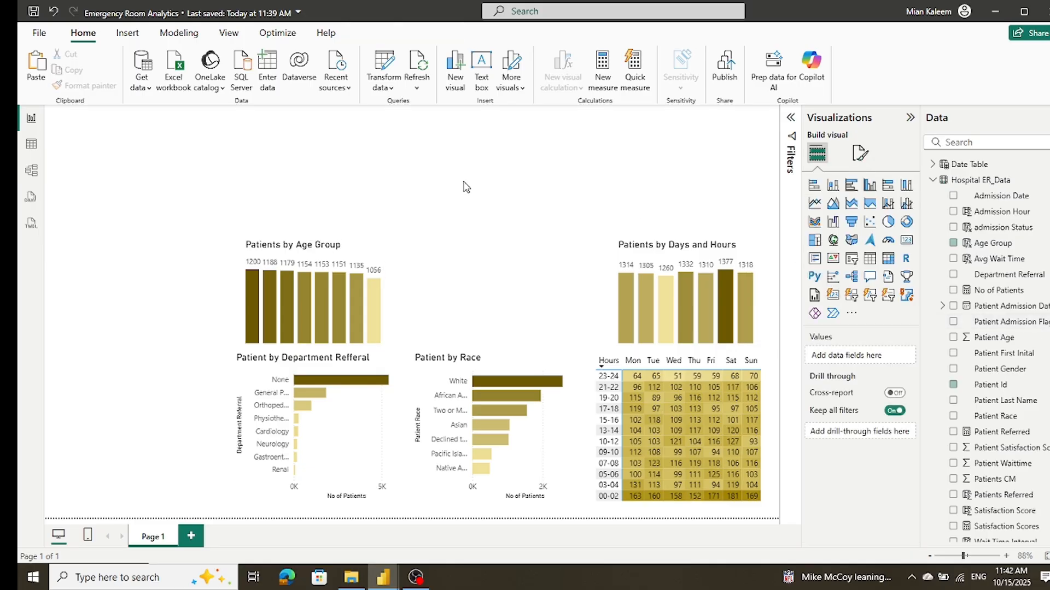
Step: Turn on the X-axis values of the Patients by Age Group chart
{"action": "left_click", "coordinate": [372, 255]}
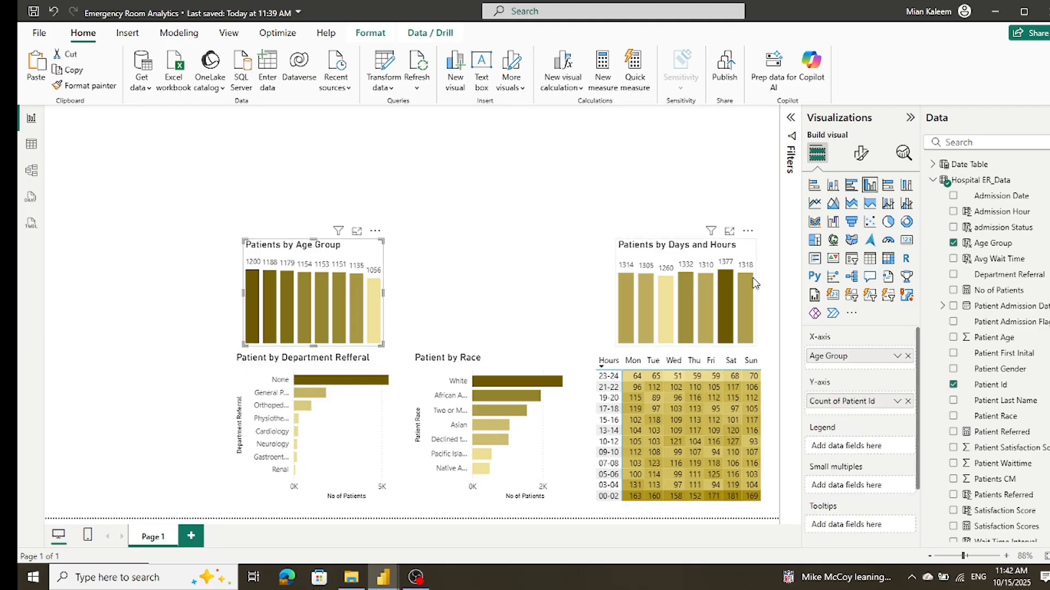
{"action": "left_click", "coordinate": [860, 155]}
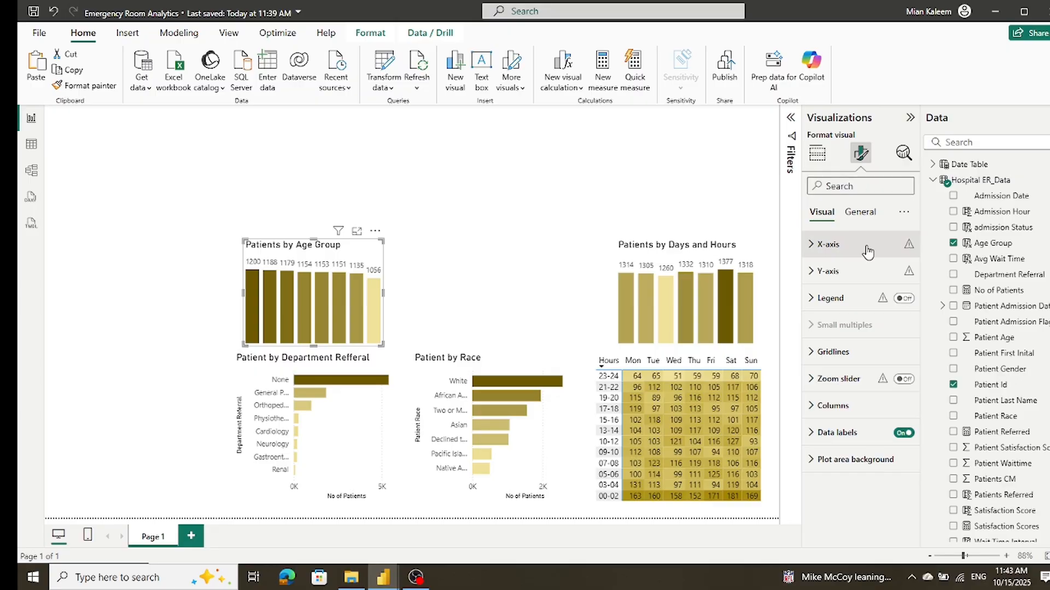
{"action": "left_click", "coordinate": [813, 247]}
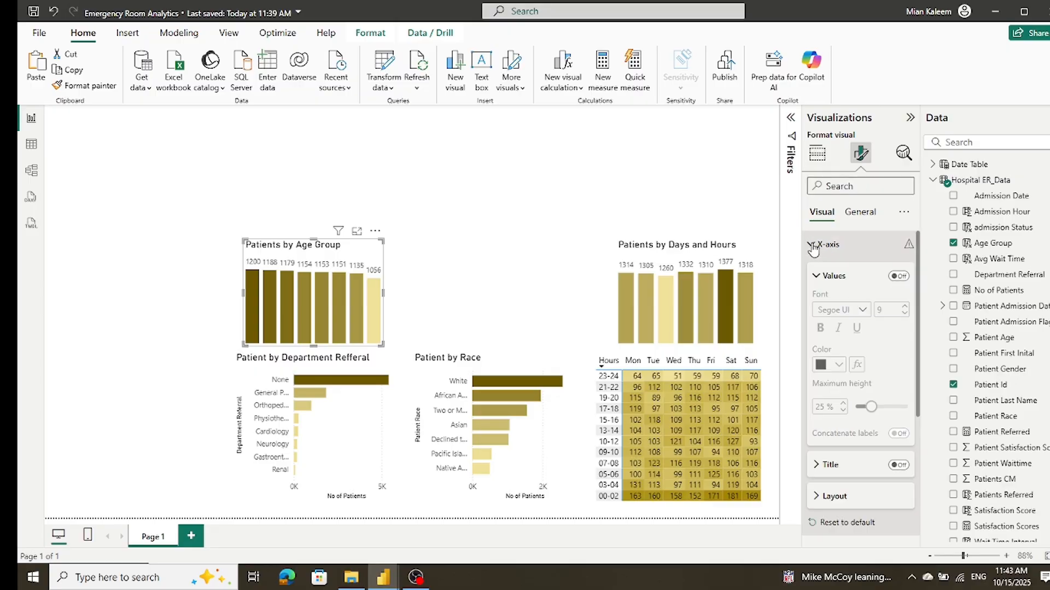
{"action": "left_click", "coordinate": [899, 277]}
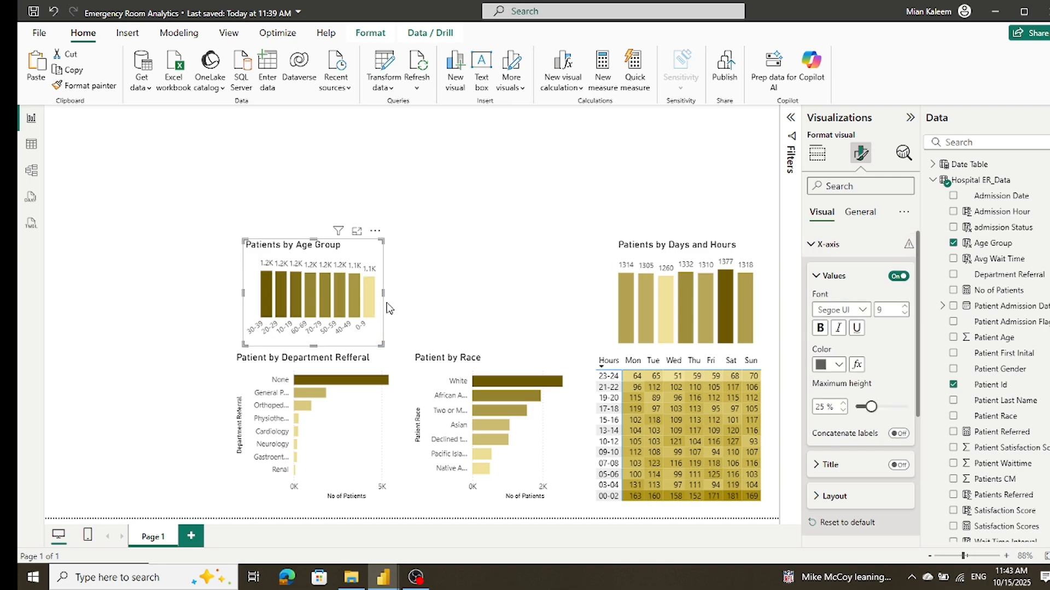
Step: Enlarge the Patients by Age Group chart slightly on both sides and upward, and clear the selection
{"action": "left_click_drag", "start_coordinate": [244, 293], "coordinate": [242, 300]}
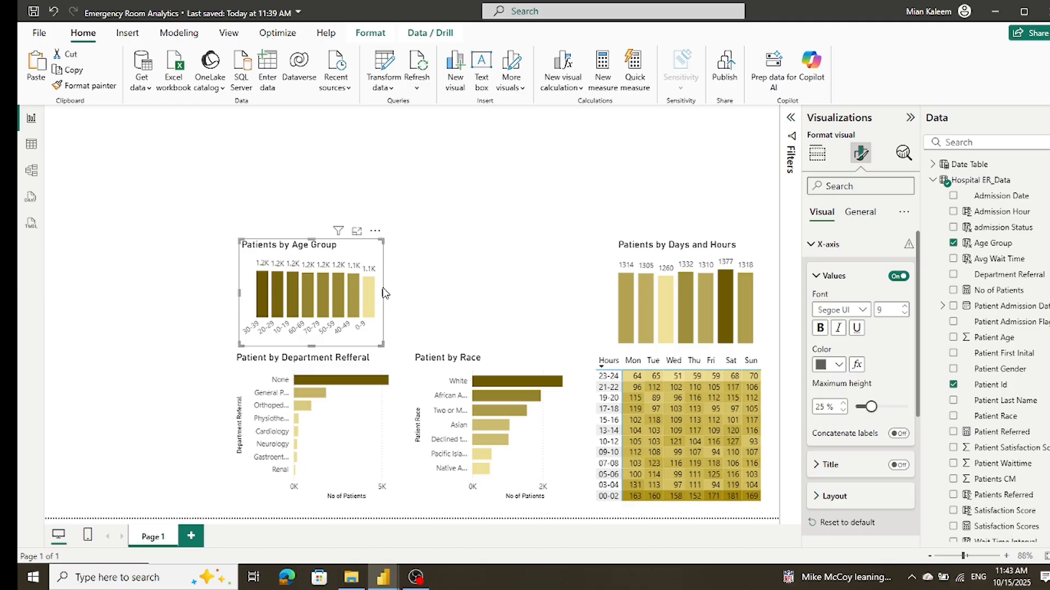
{"action": "left_click_drag", "start_coordinate": [383, 292], "coordinate": [388, 293]}
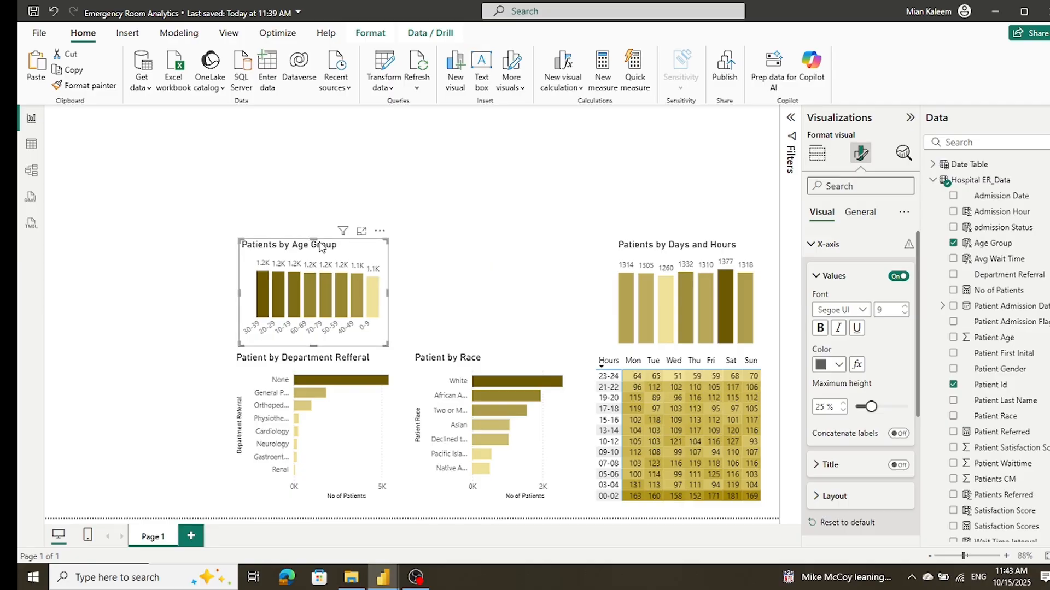
{"action": "left_click_drag", "start_coordinate": [313, 240], "coordinate": [313, 235]}
{"action": "left_click", "coordinate": [188, 266]}
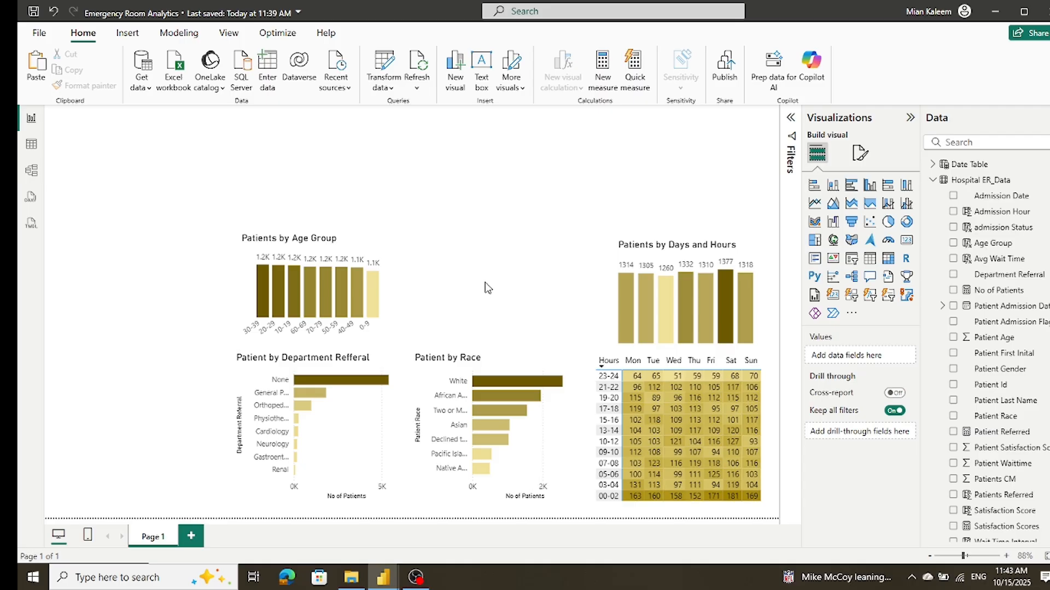
Step: Add a donut chart above Patient by Race with Patient Gender as the legend and No of Patients as the values
{"action": "left_click", "coordinate": [906, 222]}
{"action": "left_click_drag", "start_coordinate": [248, 198], "coordinate": [524, 280]}
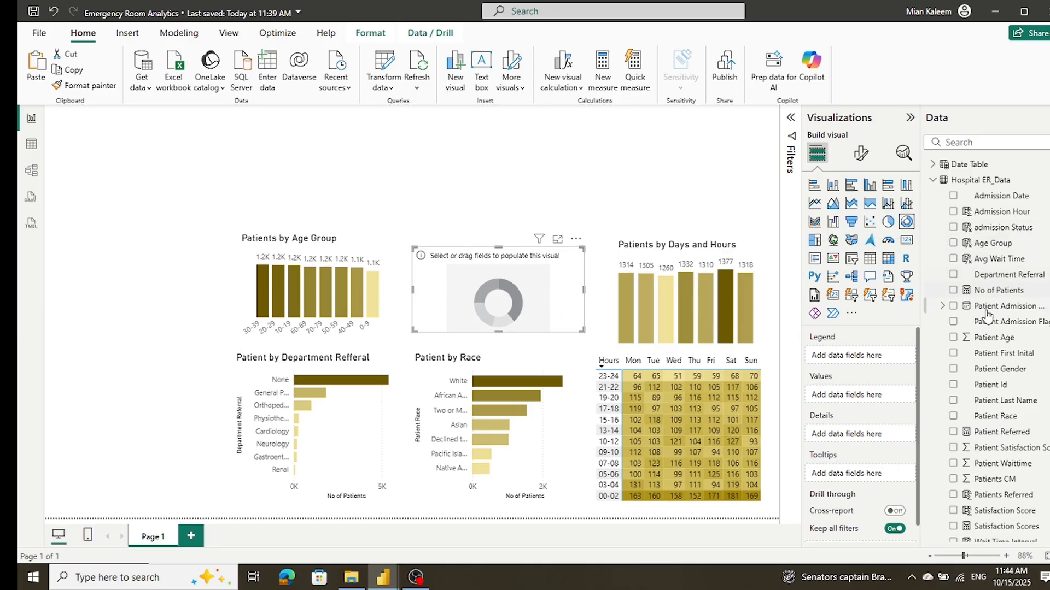
{"action": "left_click_drag", "start_coordinate": [982, 374], "coordinate": [867, 356]}
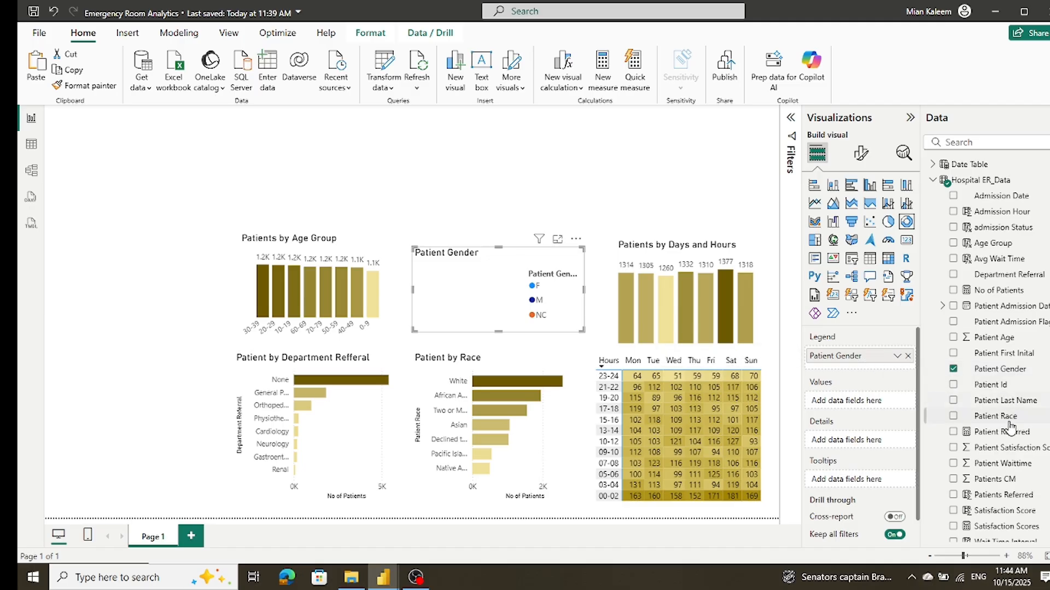
{"action": "left_click_drag", "start_coordinate": [995, 291], "coordinate": [872, 403]}
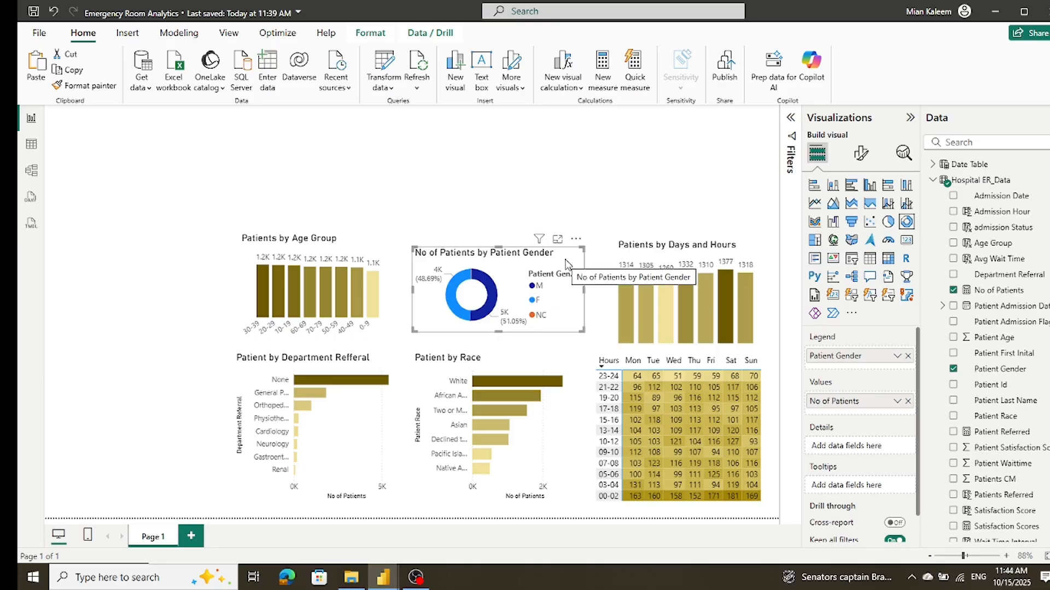
Step: Open the slice formatting options of the patient gender donut chart
{"action": "left_click", "coordinate": [863, 155]}
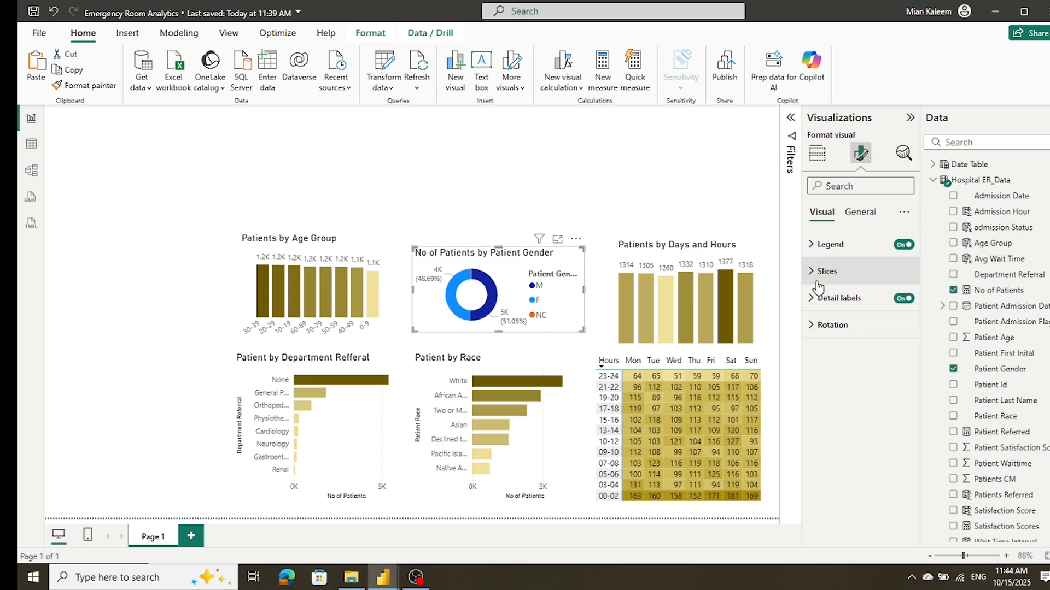
{"action": "left_click", "coordinate": [859, 212]}
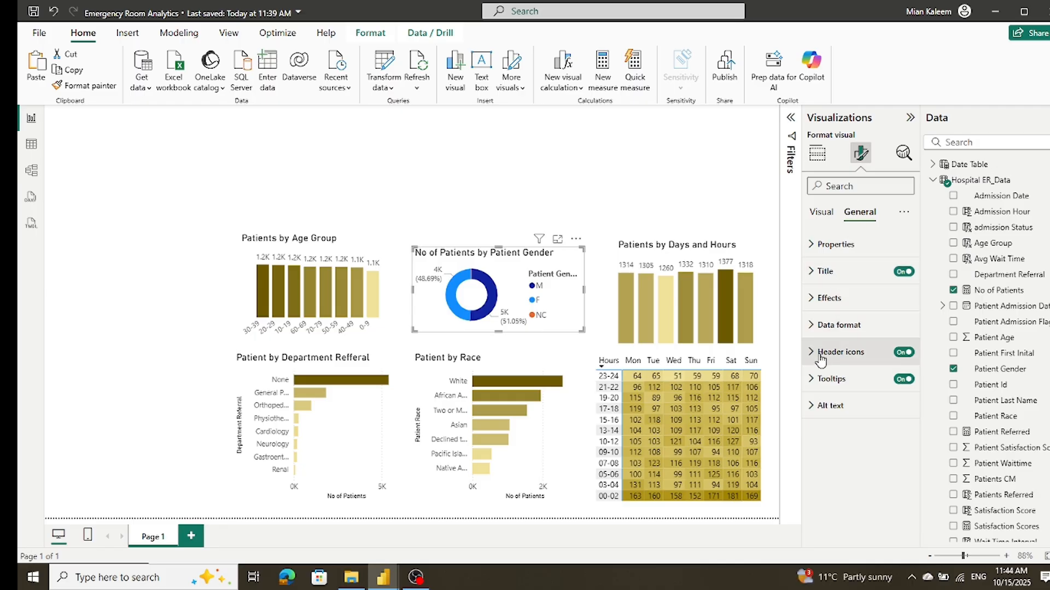
{"action": "left_click", "coordinate": [819, 215]}
{"action": "left_click", "coordinate": [811, 273]}
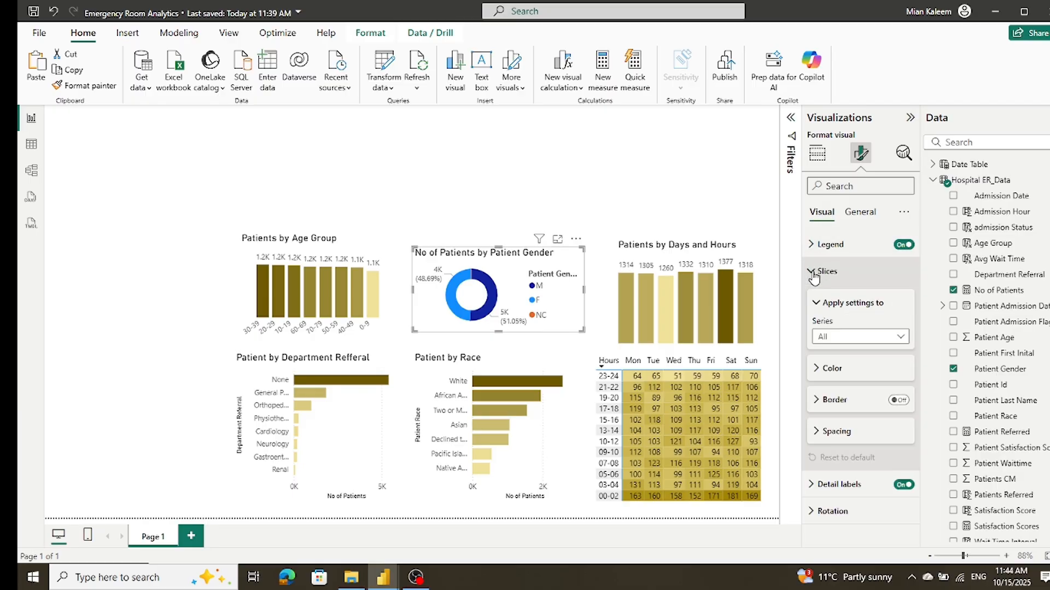
{"action": "left_click", "coordinate": [817, 370]}
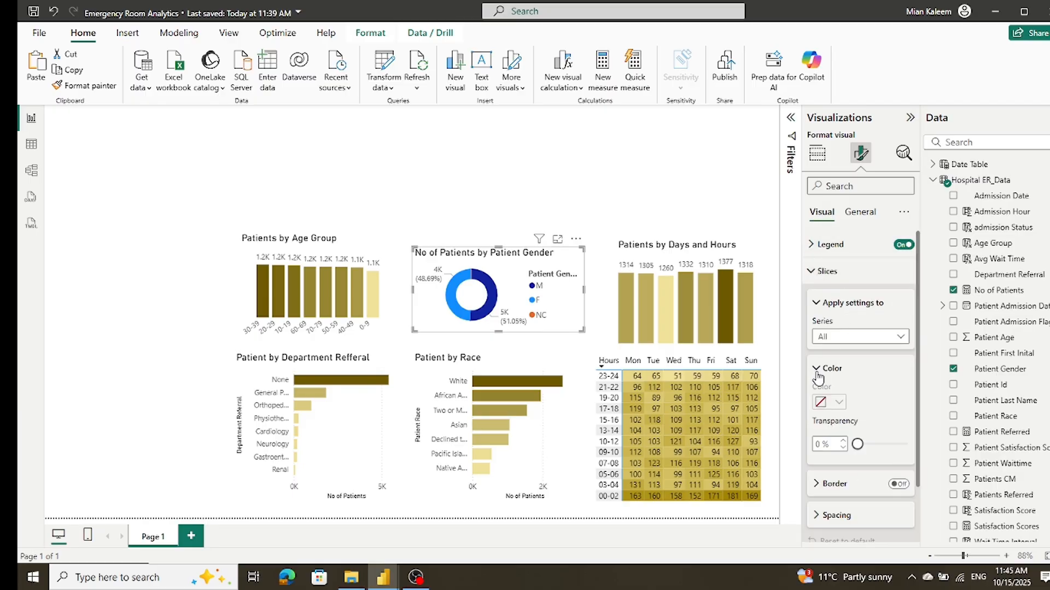
{"action": "scroll", "coordinate": [855, 363], "scroll_direction": "down", "scroll_amount": 2}
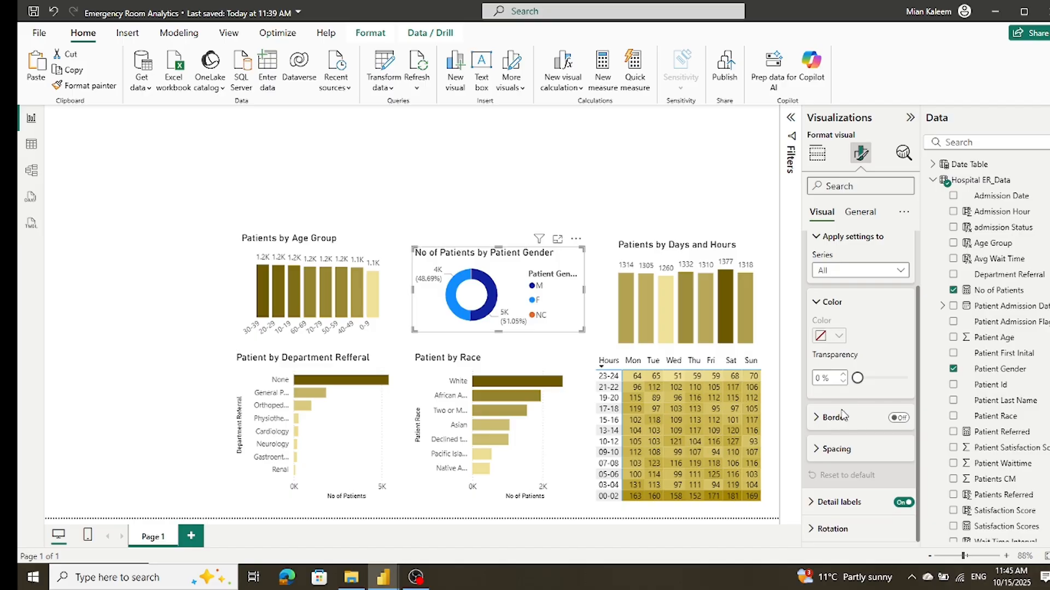
{"action": "scroll", "coordinate": [850, 462], "scroll_direction": "up", "scroll_amount": 2}
{"action": "scroll", "coordinate": [850, 462], "scroll_direction": "down", "scroll_amount": 2}
{"action": "left_click", "coordinate": [822, 304]}
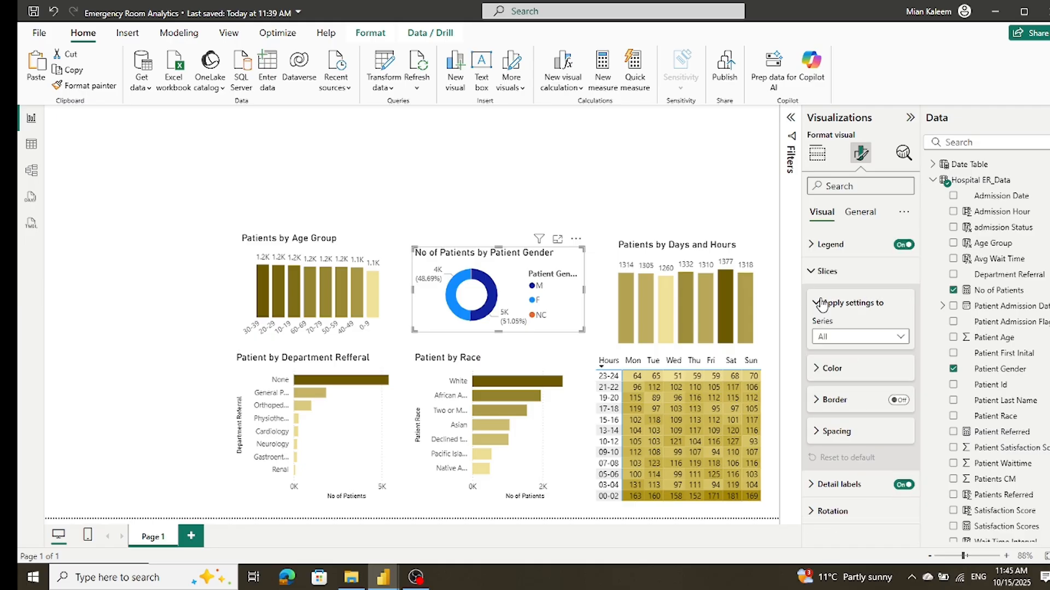
Step: Set the color of the M slice in the patient gender donut chart to gold
{"action": "left_click", "coordinate": [899, 337]}
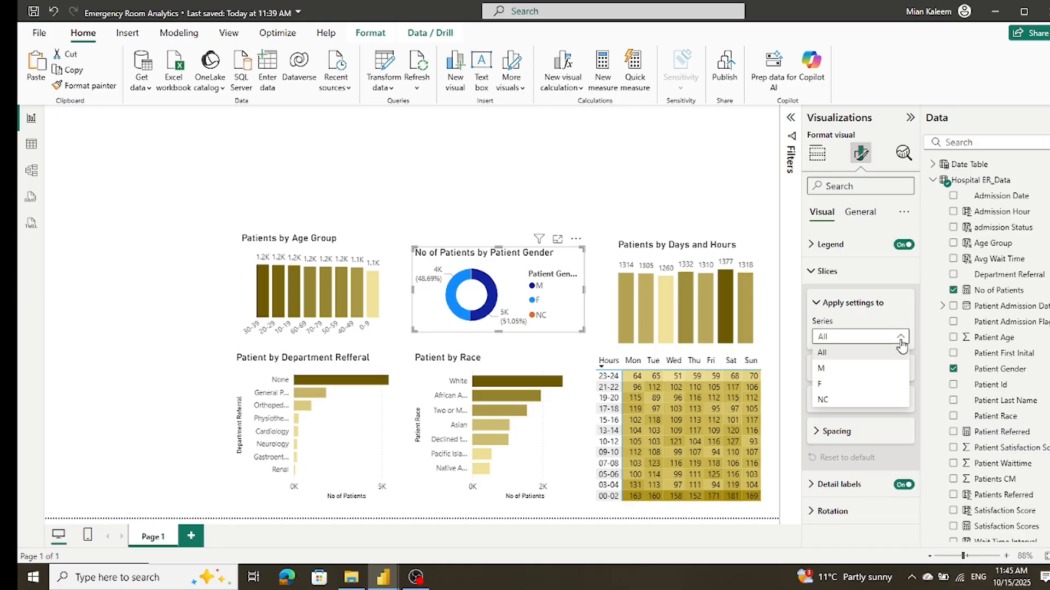
{"action": "left_click", "coordinate": [873, 374]}
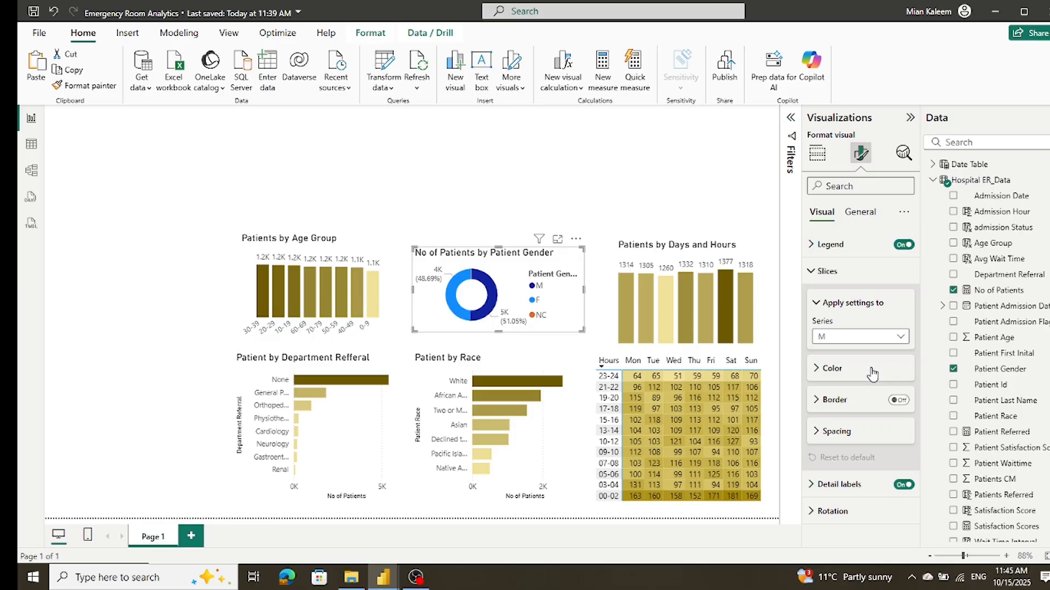
{"action": "left_click", "coordinate": [820, 375]}
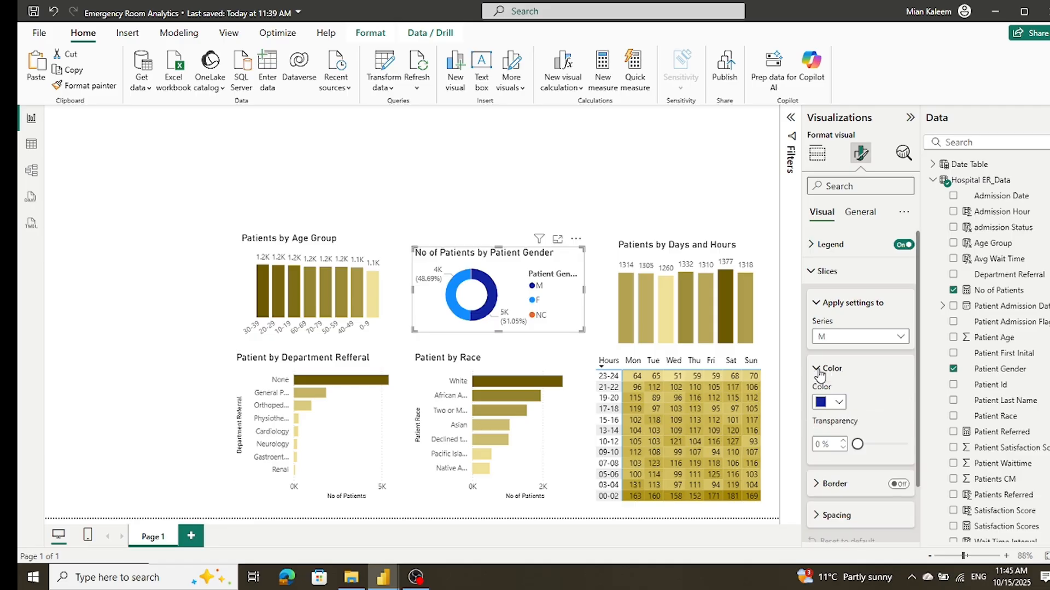
{"action": "left_click", "coordinate": [838, 403]}
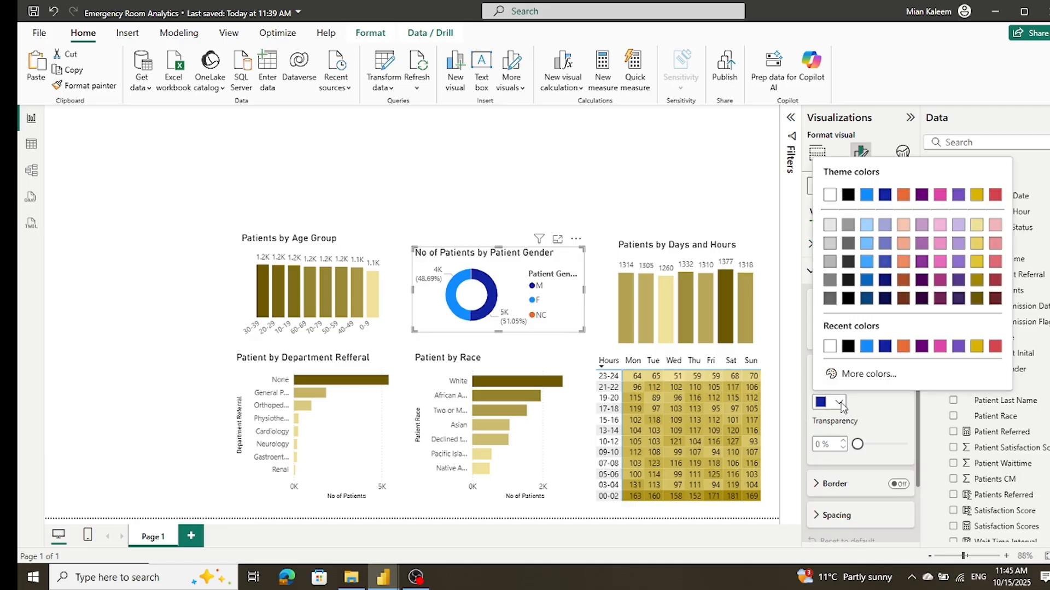
{"action": "left_click", "coordinate": [977, 347]}
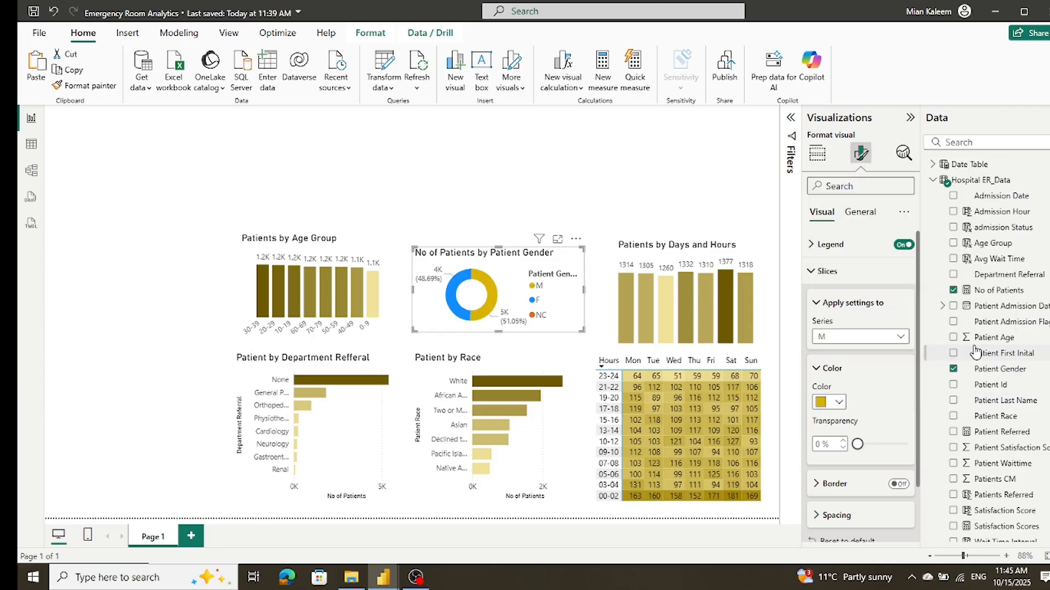
Step: Set the color of the F slice in the patient gender donut chart to the lightest gold tint
{"action": "left_click", "coordinate": [901, 337]}
{"action": "left_click", "coordinate": [850, 387]}
{"action": "left_click", "coordinate": [838, 403]}
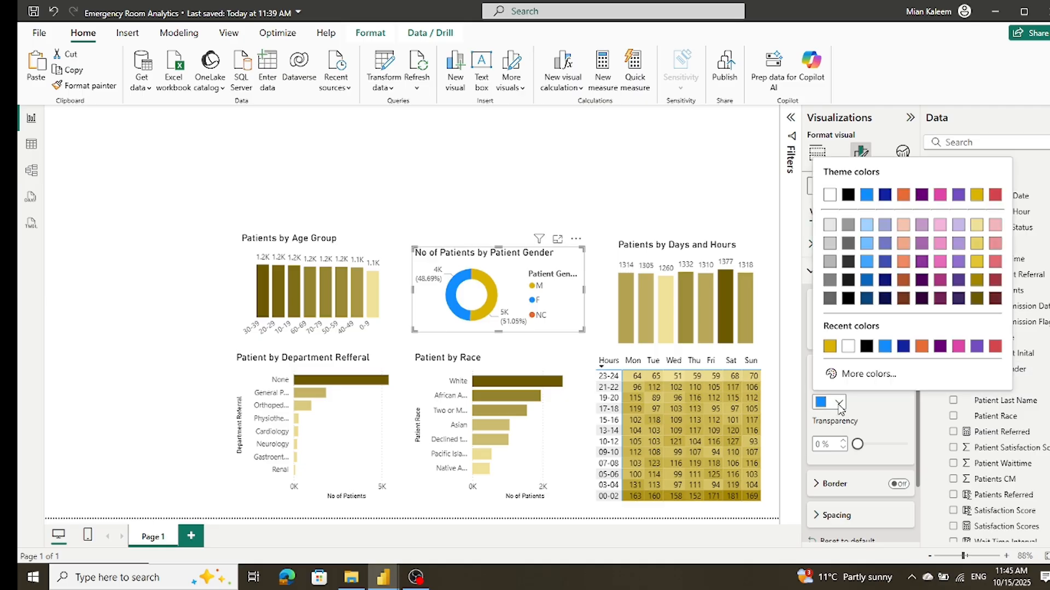
{"action": "left_click", "coordinate": [976, 225]}
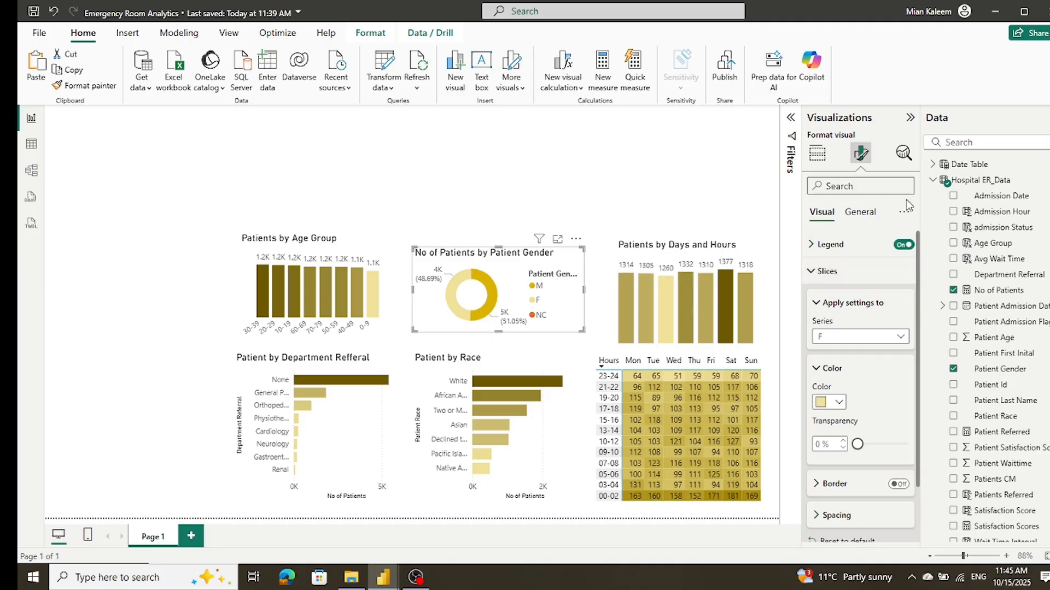
Step: Turn off the legend of the patient gender donut chart
{"action": "left_click", "coordinate": [822, 271]}
{"action": "left_click", "coordinate": [866, 211]}
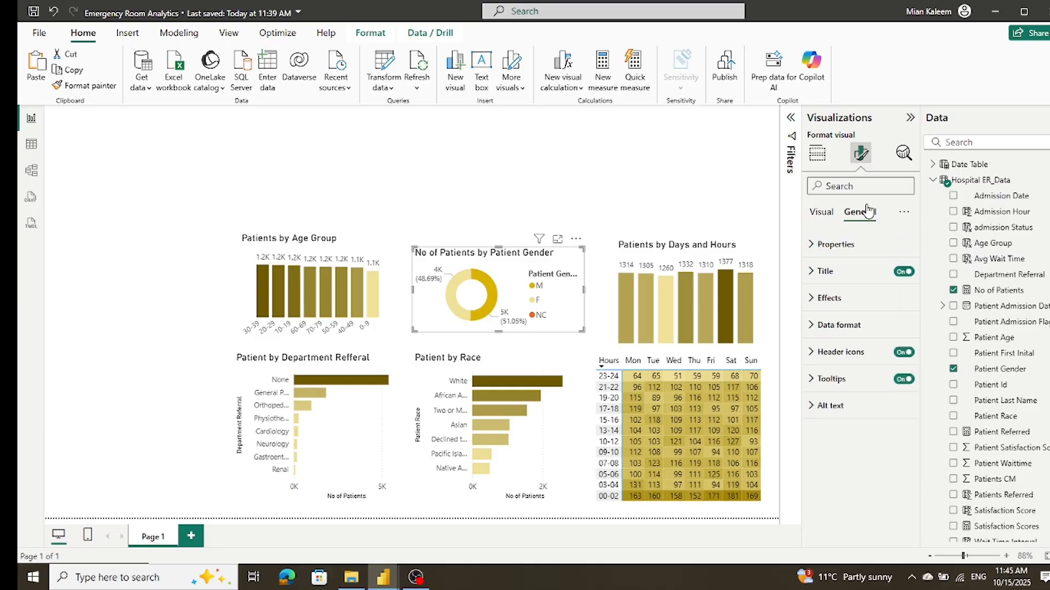
{"action": "left_click", "coordinate": [821, 213]}
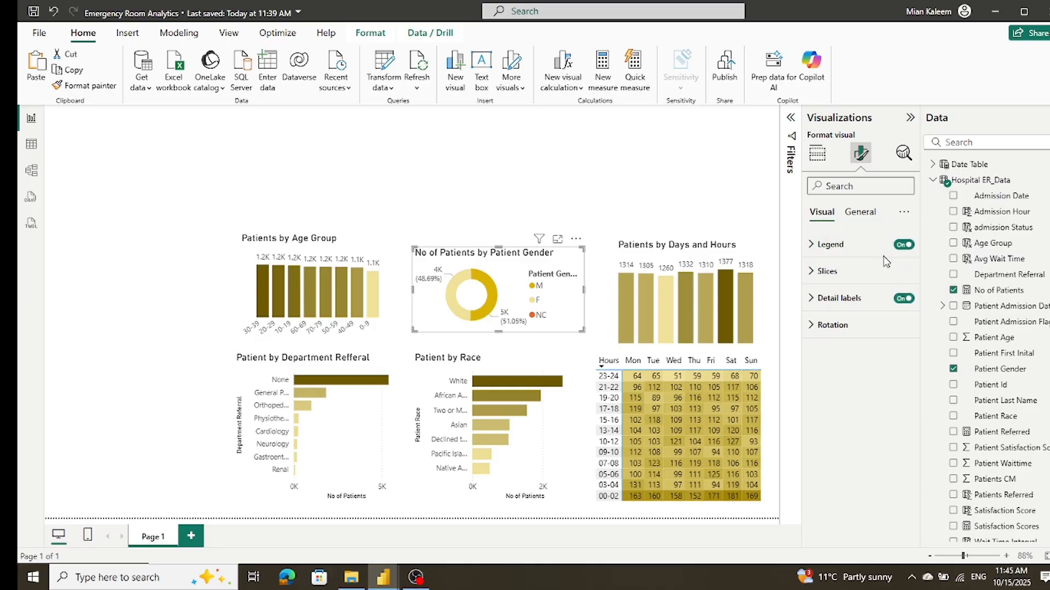
{"action": "left_click", "coordinate": [903, 246]}
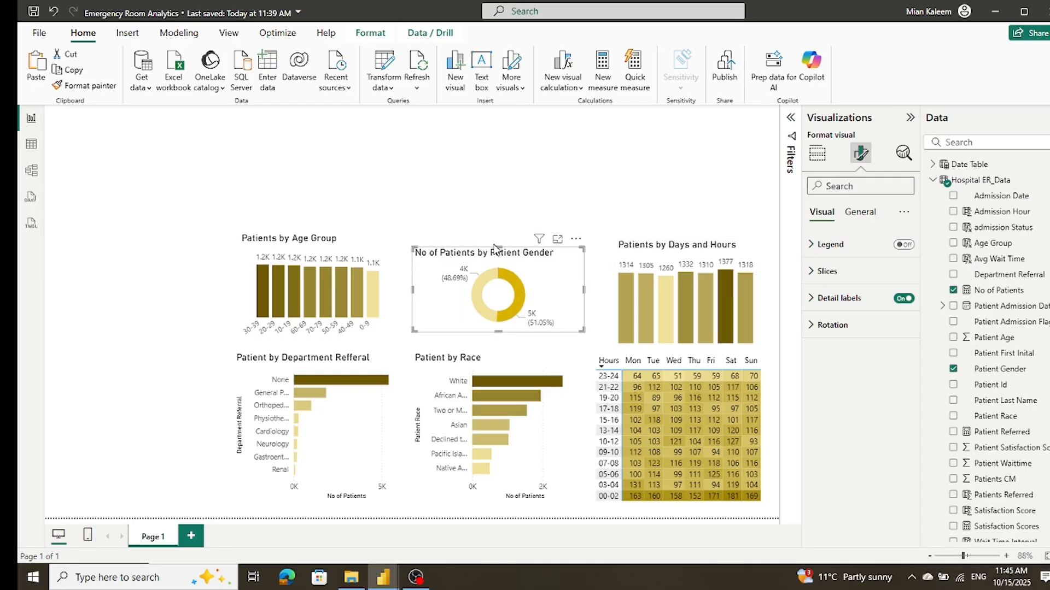
Step: Set the detail label contents of the patient gender donut chart to Category, percent of total
{"action": "left_click", "coordinate": [823, 271]}
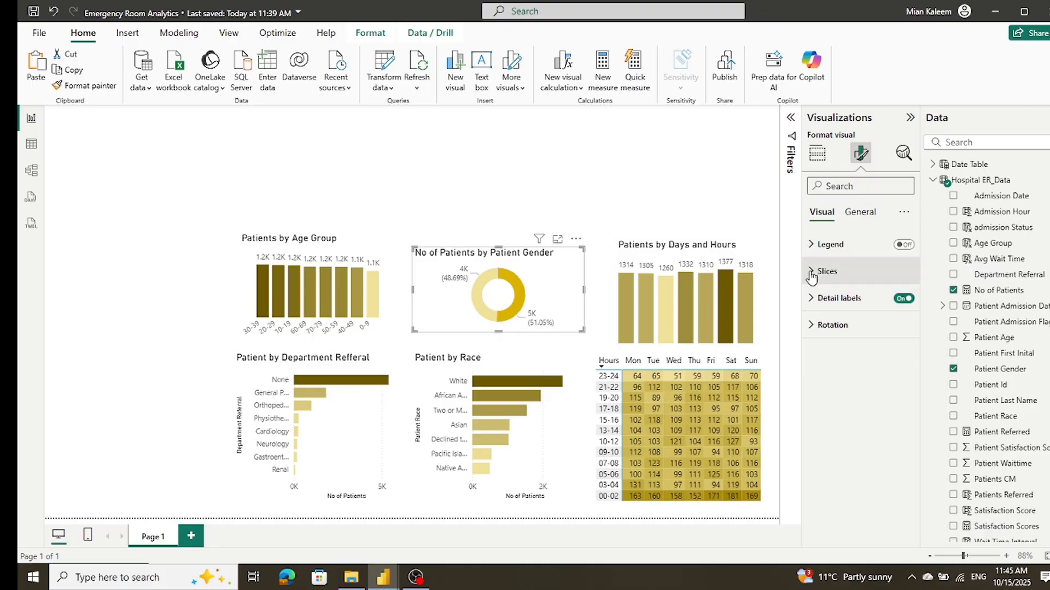
{"action": "scroll", "coordinate": [895, 311], "scroll_direction": "down", "scroll_amount": 3}
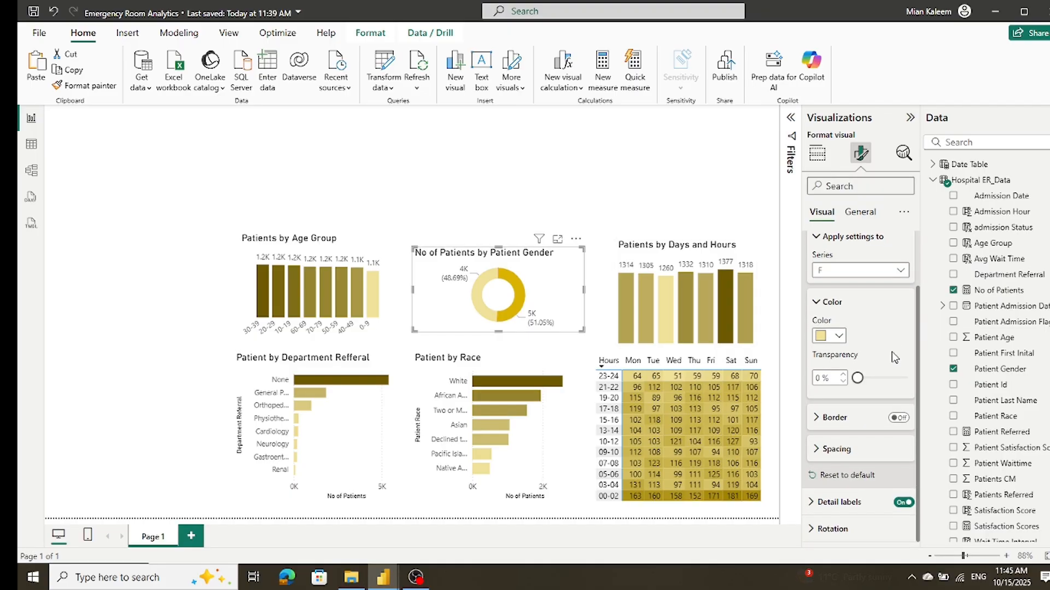
{"action": "left_click", "coordinate": [818, 502]}
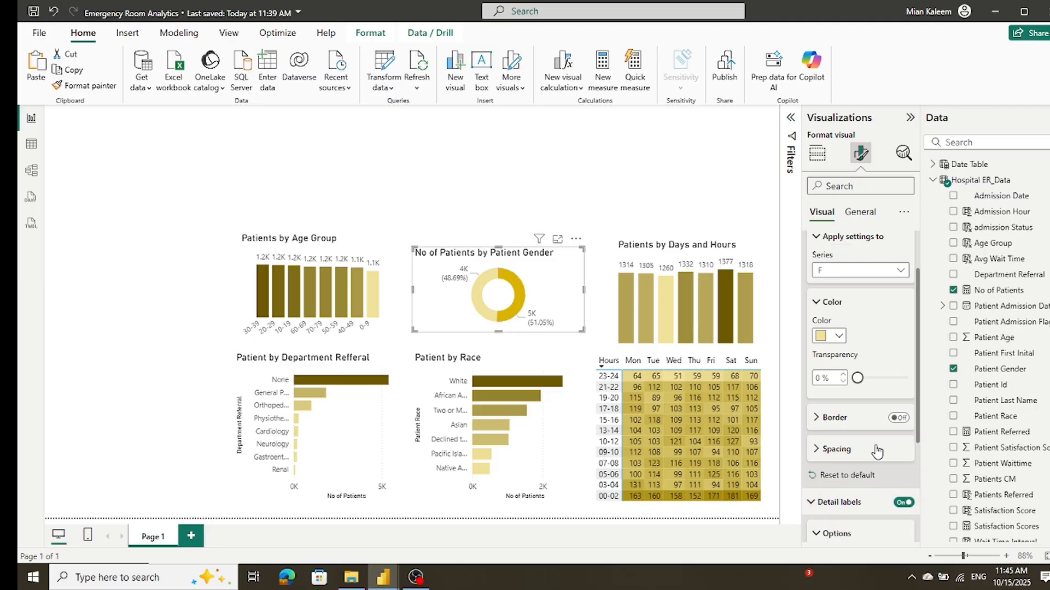
{"action": "scroll", "coordinate": [877, 448], "scroll_direction": "down", "scroll_amount": 5}
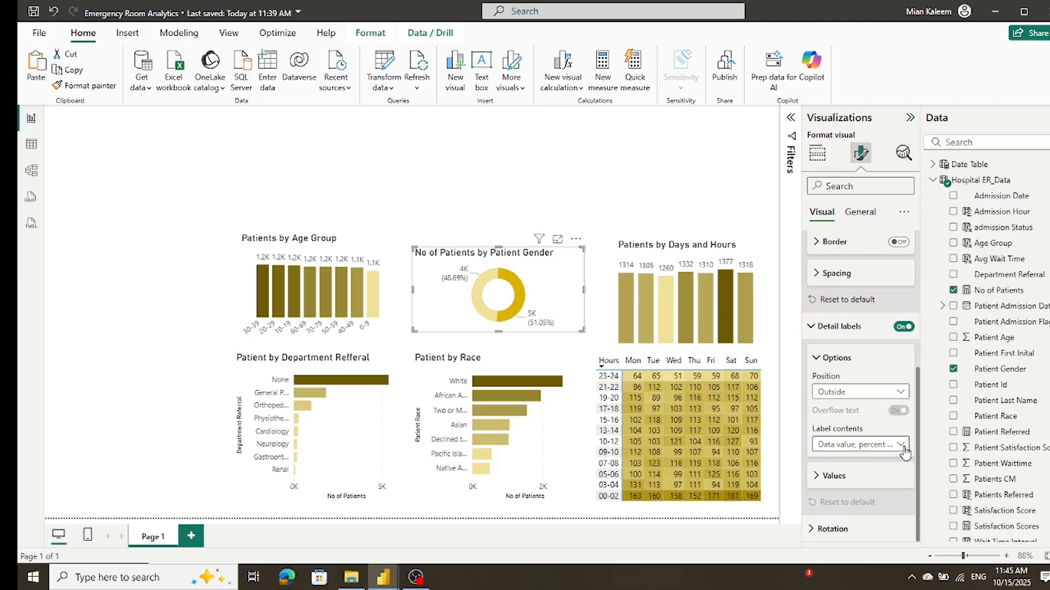
{"action": "left_click", "coordinate": [901, 446]}
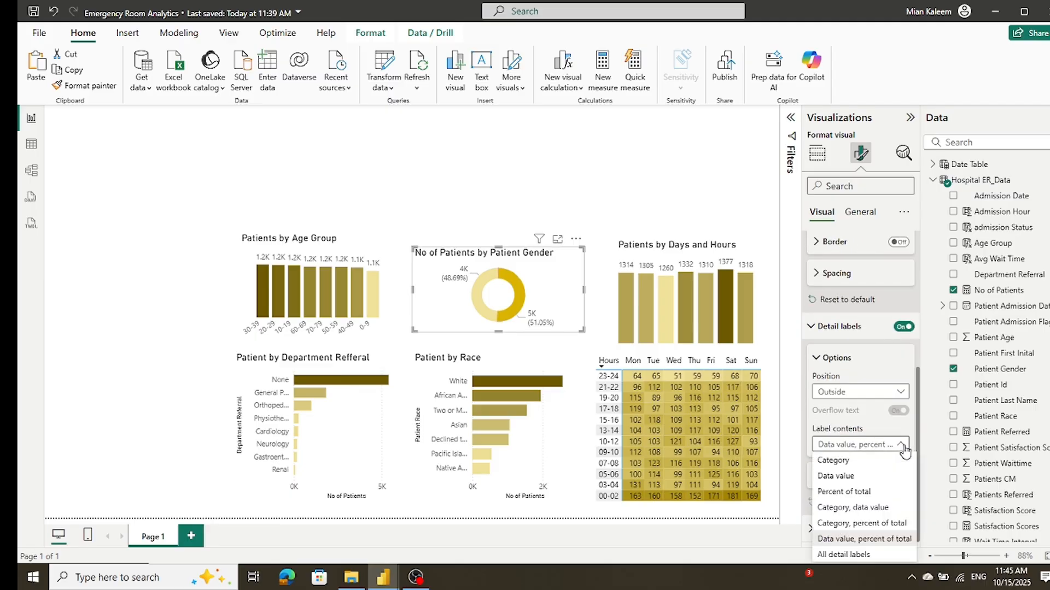
{"action": "left_click", "coordinate": [875, 526]}
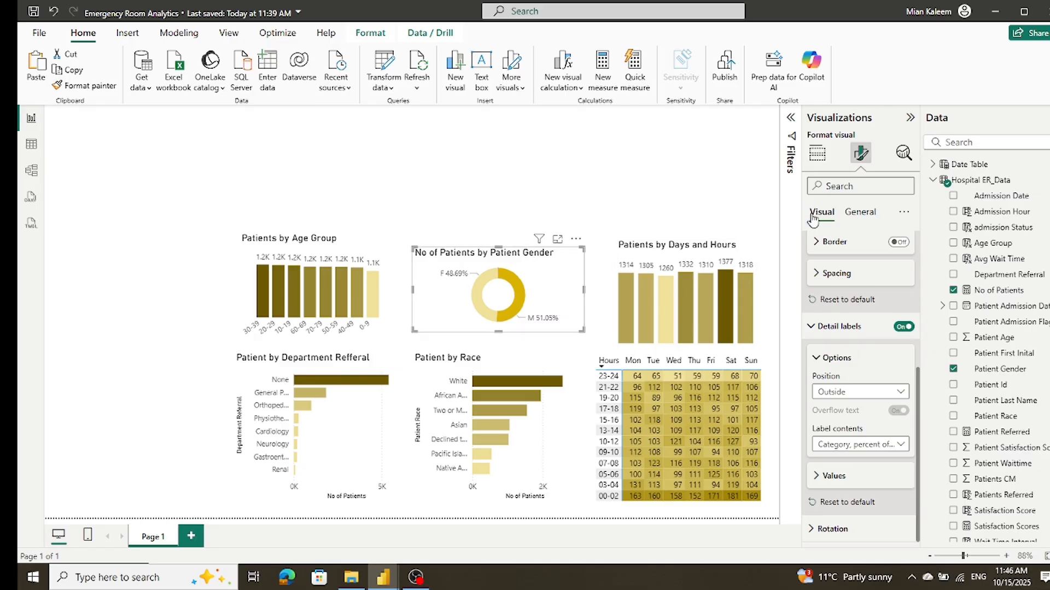
Step: Change the donut chart's title to "Patients by Gender" and clear the selection
{"action": "left_click", "coordinate": [860, 214]}
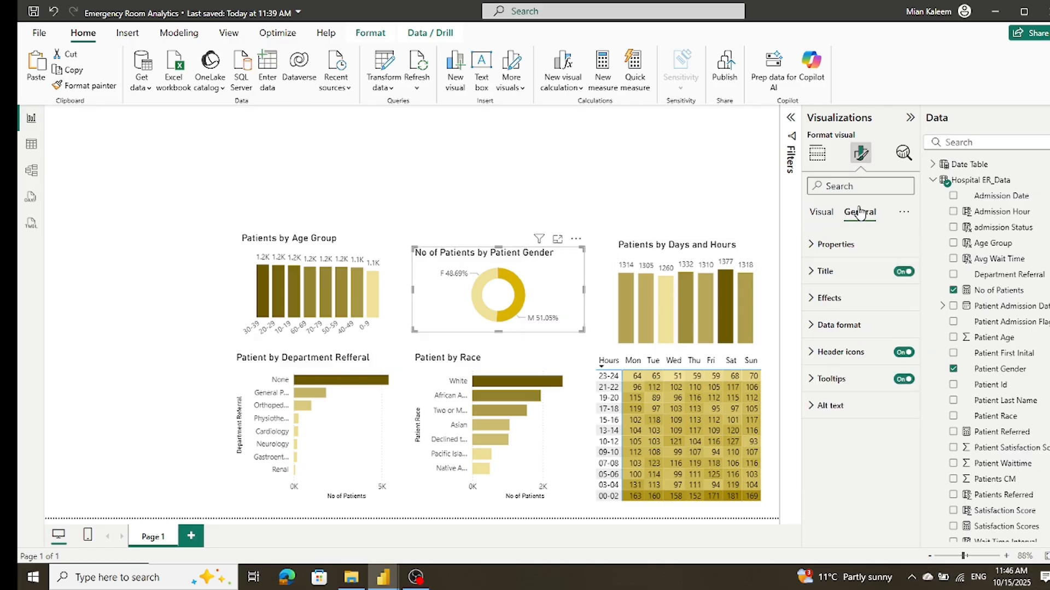
{"action": "left_click", "coordinate": [814, 273]}
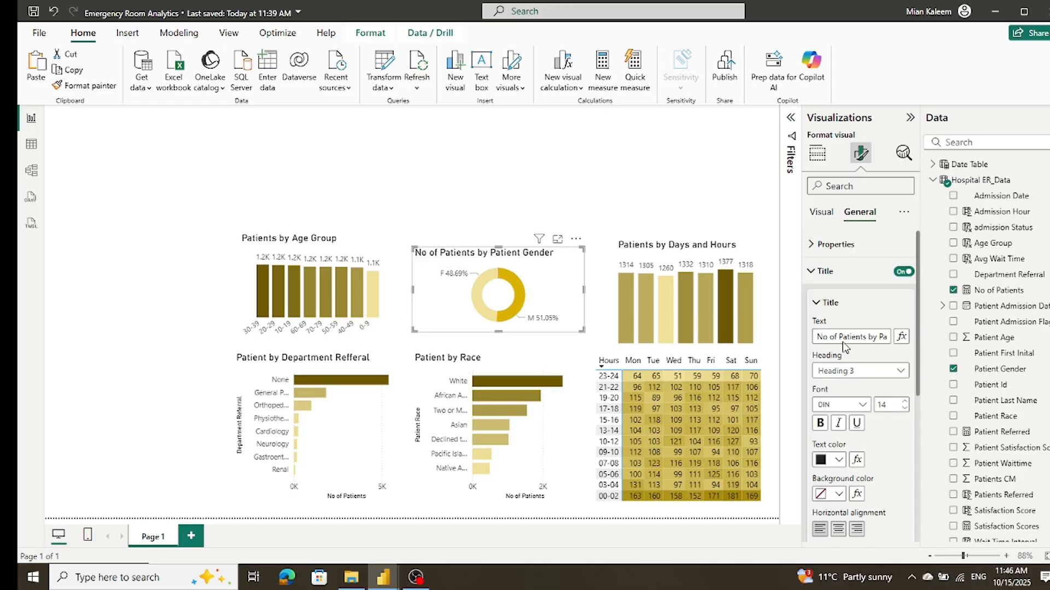
{"action": "left_click_drag", "start_coordinate": [839, 336], "coordinate": [700, 329]}
{"action": "key", "text": "BackSpace"}
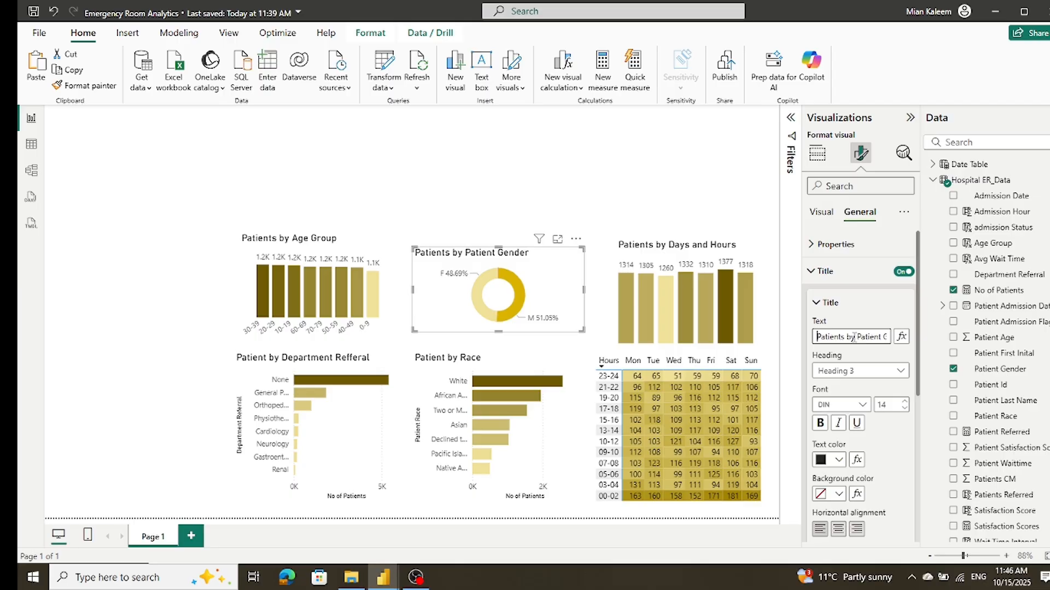
{"action": "key", "text": "Delete"}
{"action": "key", "text": "Delete"}
{"action": "key", "text": "Delete"}
{"action": "key", "text": "Delete"}
{"action": "key", "text": "Delete"}
{"action": "key", "text": "Delete"}
{"action": "key", "text": "Delete"}
{"action": "key", "text": "Delete"}
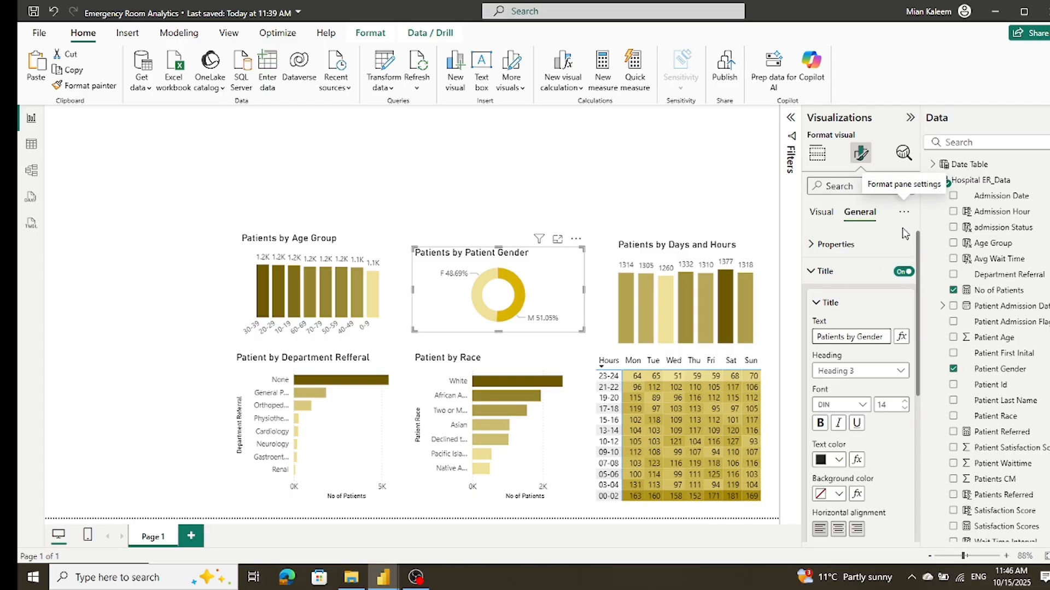
{"action": "left_click", "coordinate": [475, 186]}
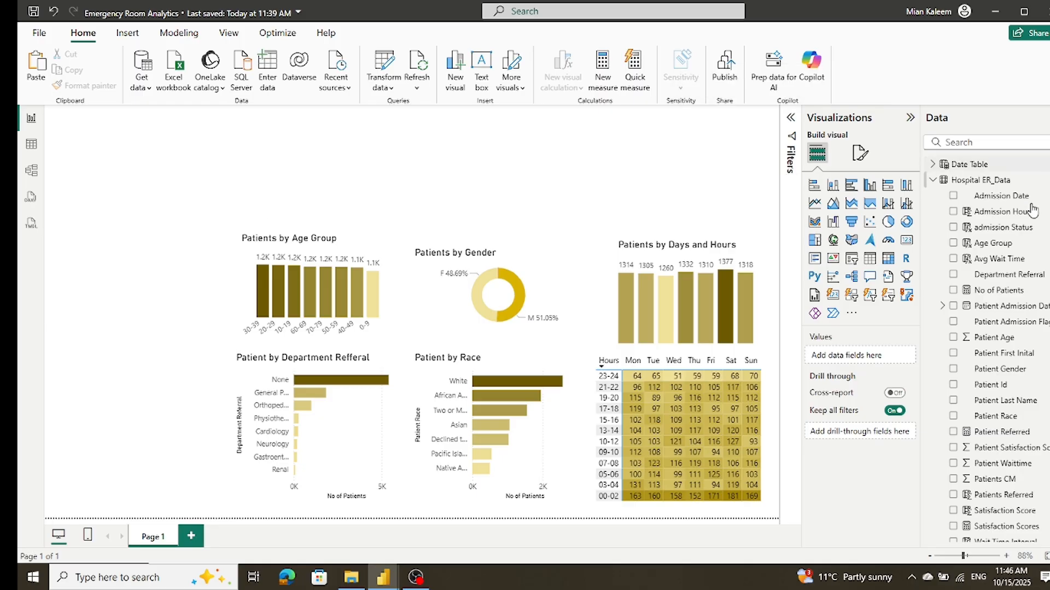
Step: Add a short matrix above Patients by Age Group with admission Status as the rows and No of Patients as the values
{"action": "left_click", "coordinate": [889, 259]}
{"action": "left_click_drag", "start_coordinate": [220, 210], "coordinate": [331, 199]}
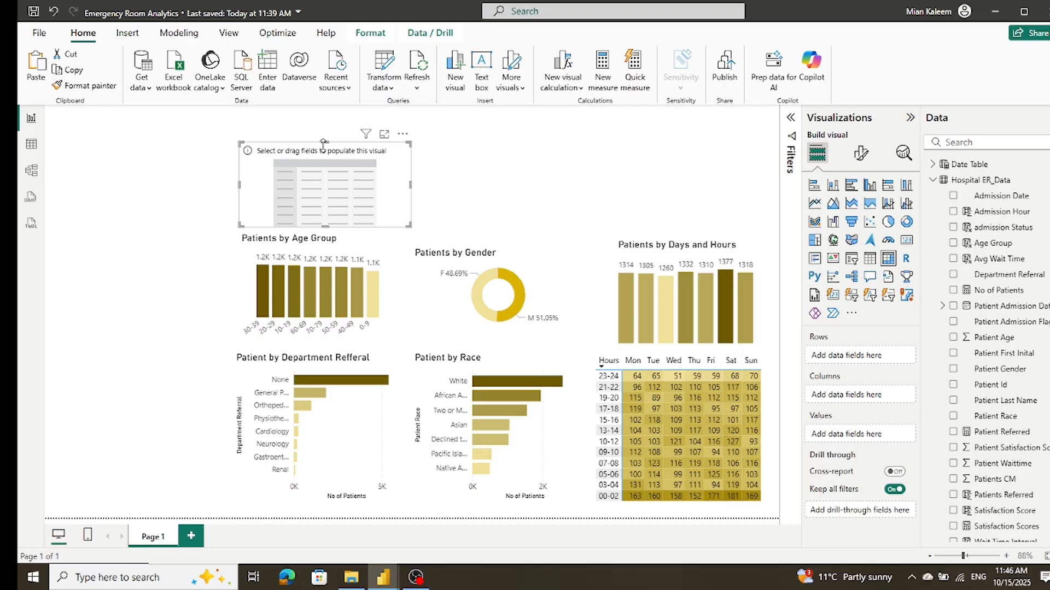
{"action": "left_click_drag", "start_coordinate": [324, 141], "coordinate": [317, 176]}
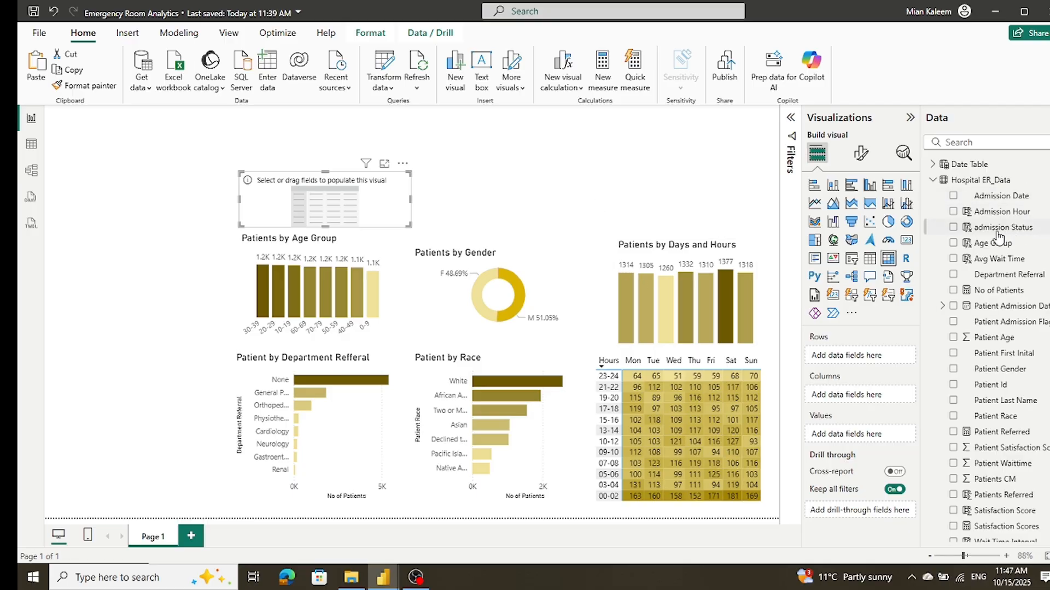
{"action": "left_click_drag", "start_coordinate": [999, 234], "coordinate": [884, 361]}
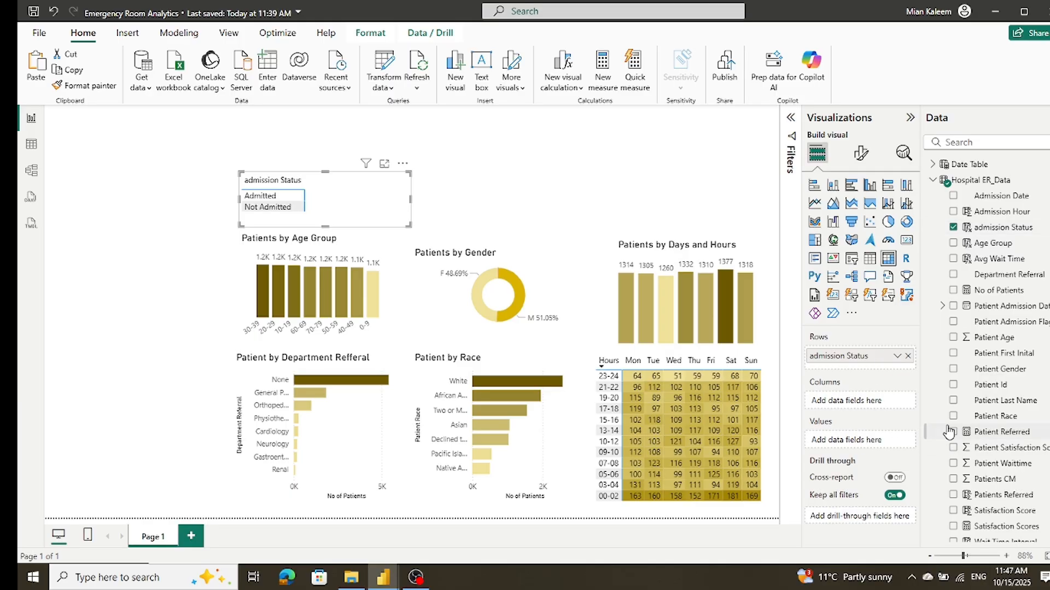
{"action": "left_click_drag", "start_coordinate": [984, 290], "coordinate": [870, 440]}
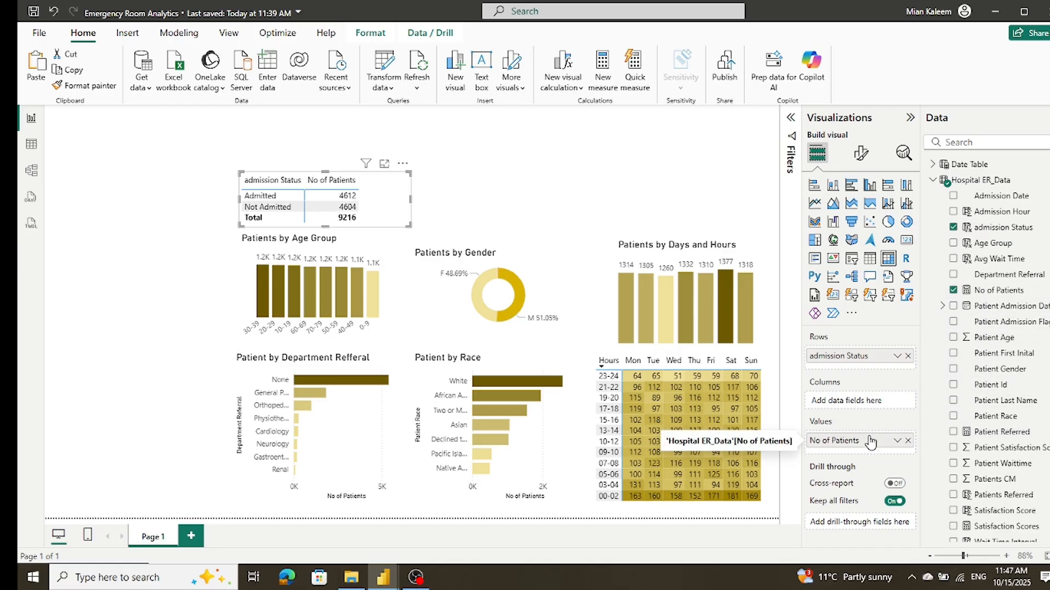
Step: Add No of Patients to the matrix values again as percent of grand total, and widen the matrix to fit all columns
{"action": "left_click_drag", "start_coordinate": [984, 295], "coordinate": [870, 453]}
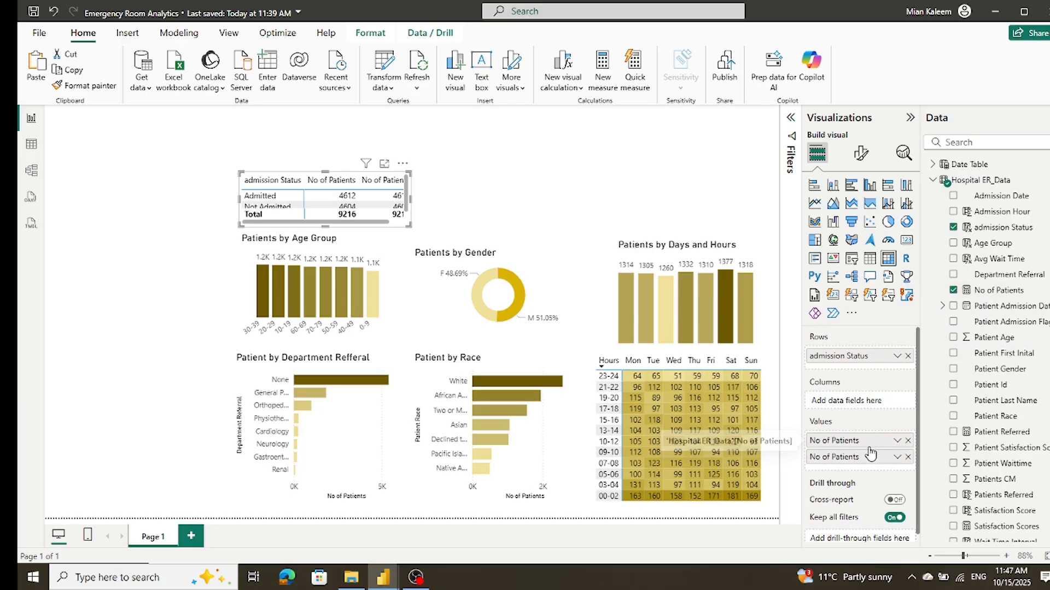
{"action": "left_click", "coordinate": [897, 459]}
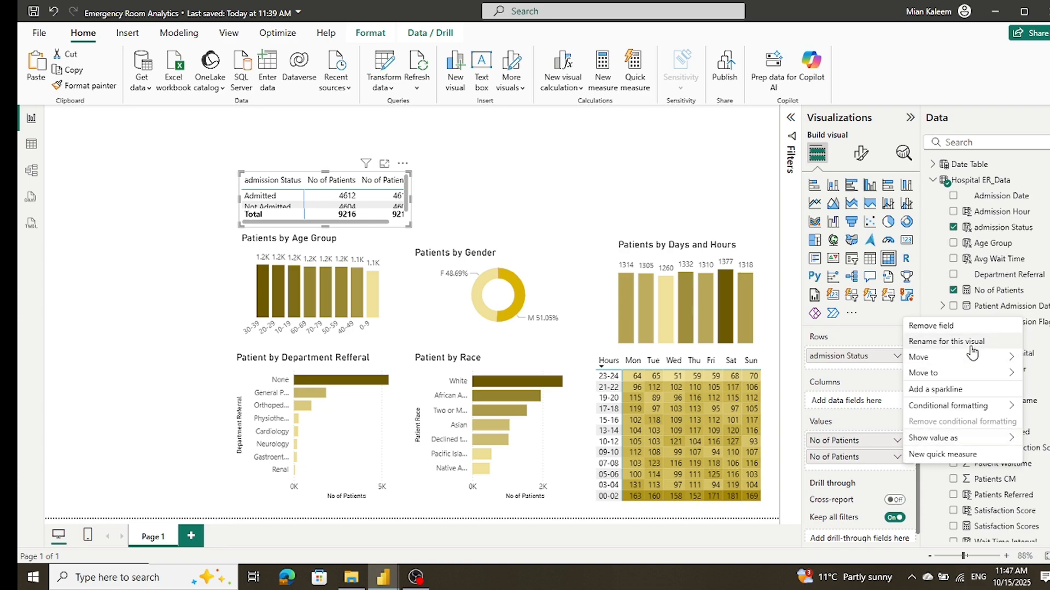
{"action": "mouse_move", "coordinate": [962, 442]}
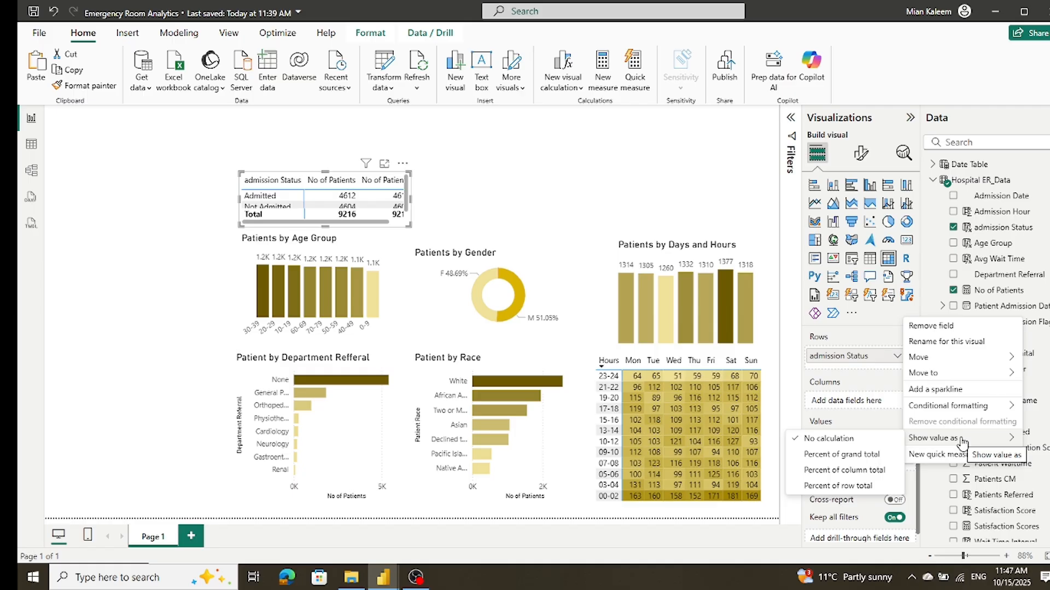
{"action": "left_click", "coordinate": [866, 456]}
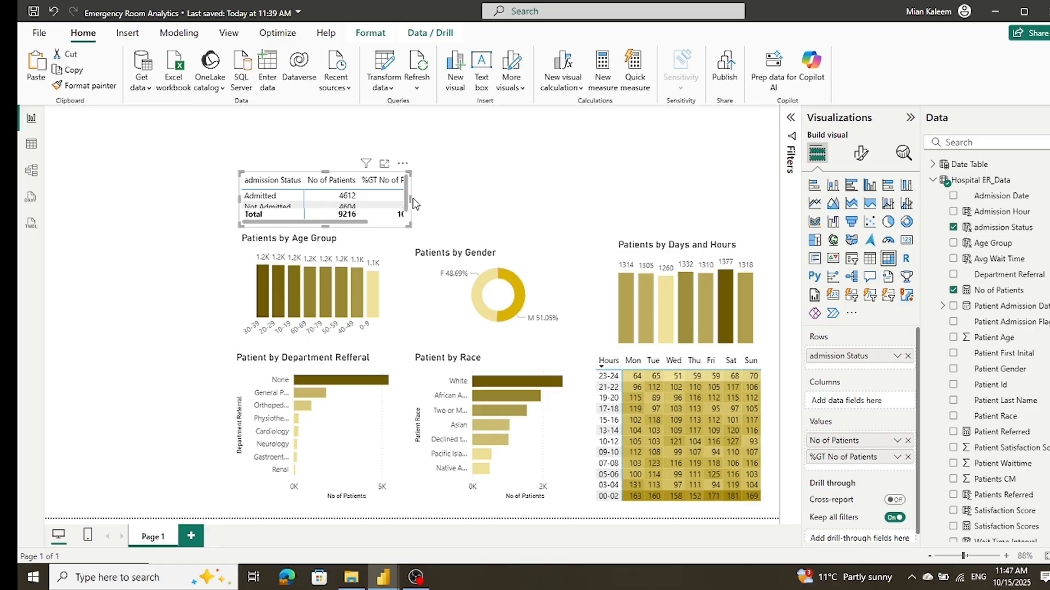
{"action": "left_click_drag", "start_coordinate": [410, 198], "coordinate": [437, 200]}
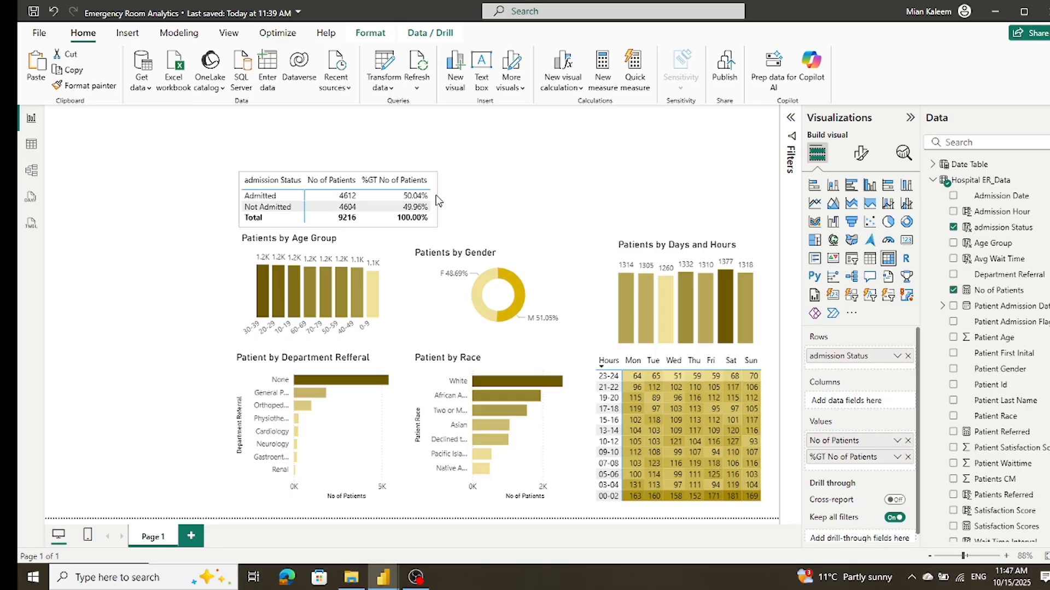
{"action": "left_click_drag", "start_coordinate": [436, 196], "coordinate": [438, 197]}
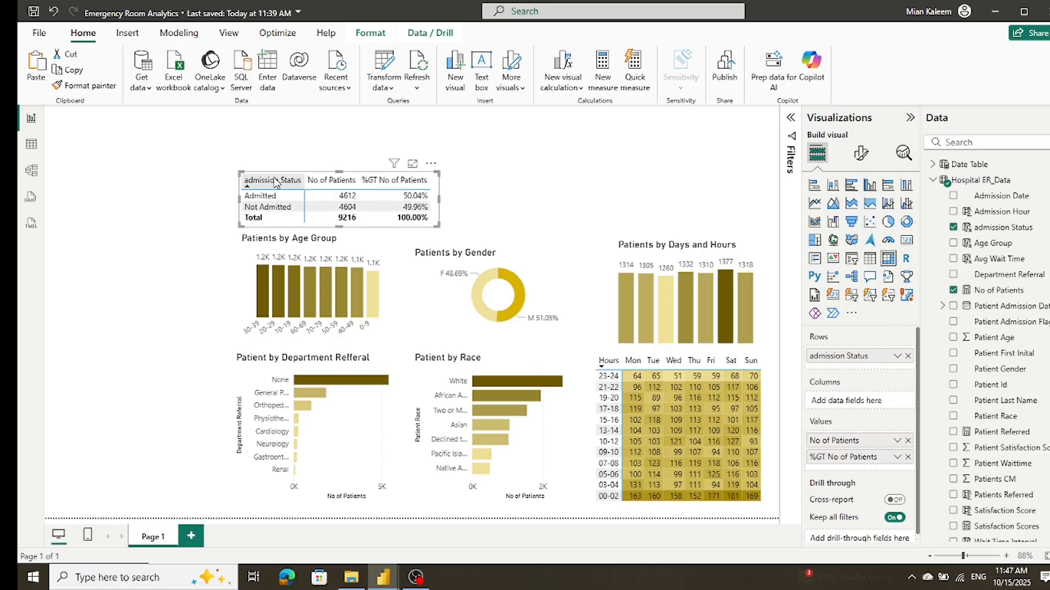
Step: Rename the matrix's row field to "Admission Status" with a capital A
{"action": "key", "text": "Escape"}
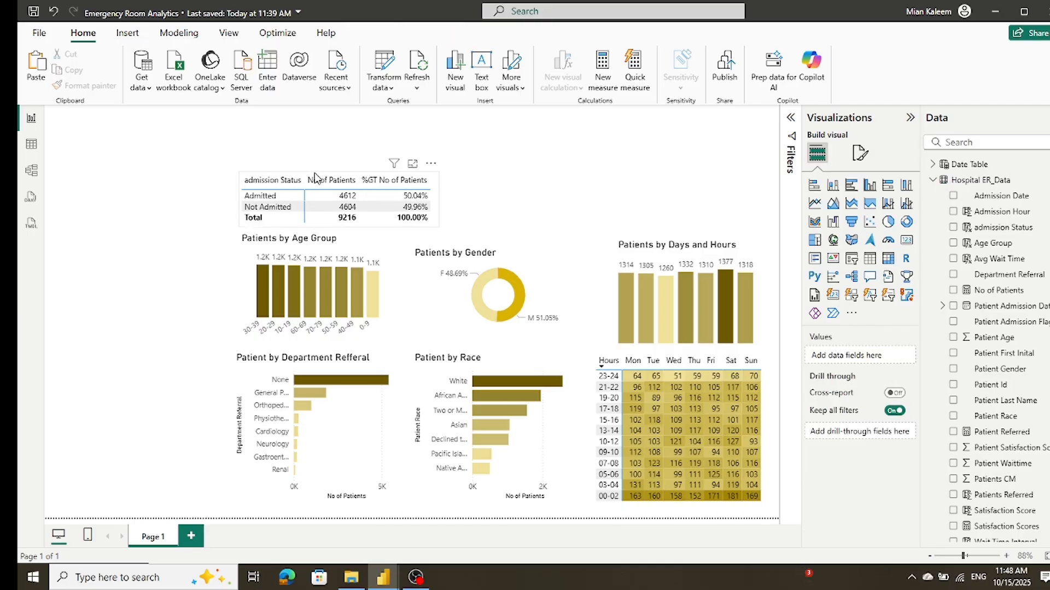
{"action": "left_click", "coordinate": [314, 176]}
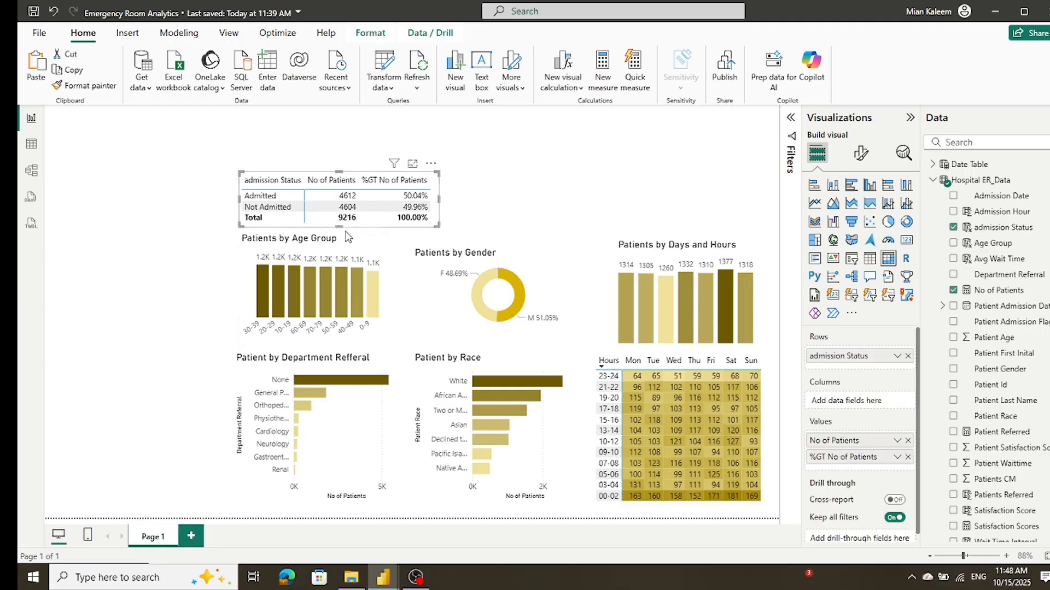
{"action": "double_click", "coordinate": [820, 357]}
{"action": "left_click", "coordinate": [816, 356]}
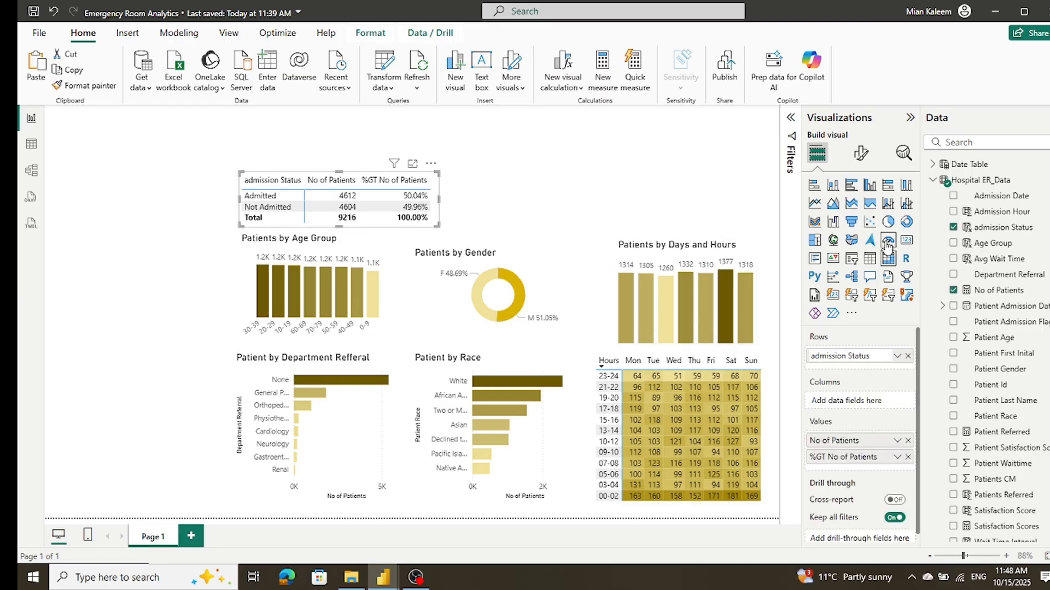
{"action": "key", "text": "BackSpace"}
{"action": "type", "text": "A"}
{"action": "left_click", "coordinate": [492, 221]}
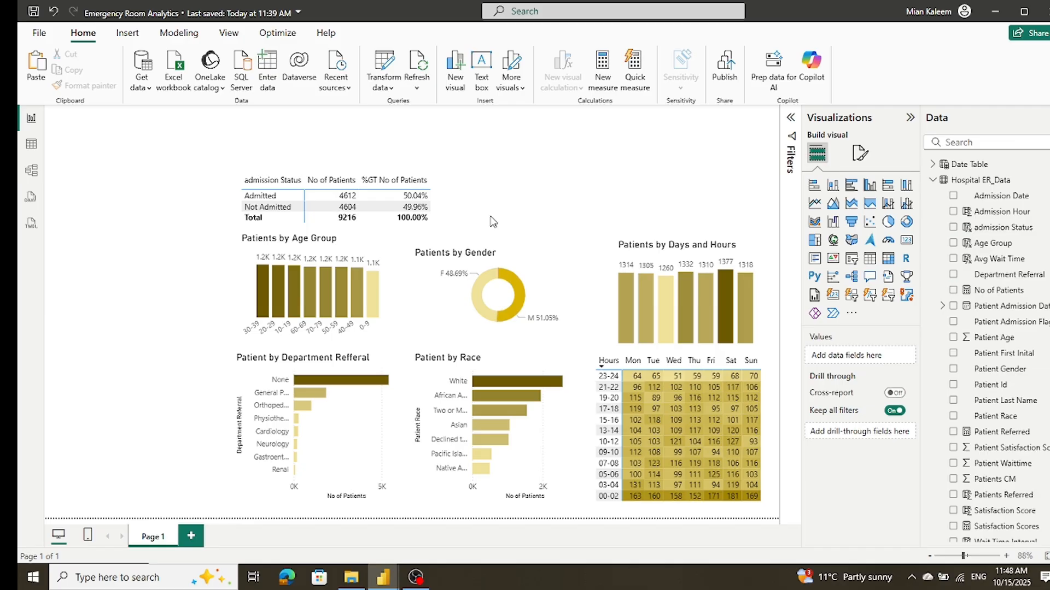
{"action": "left_click", "coordinate": [350, 179]}
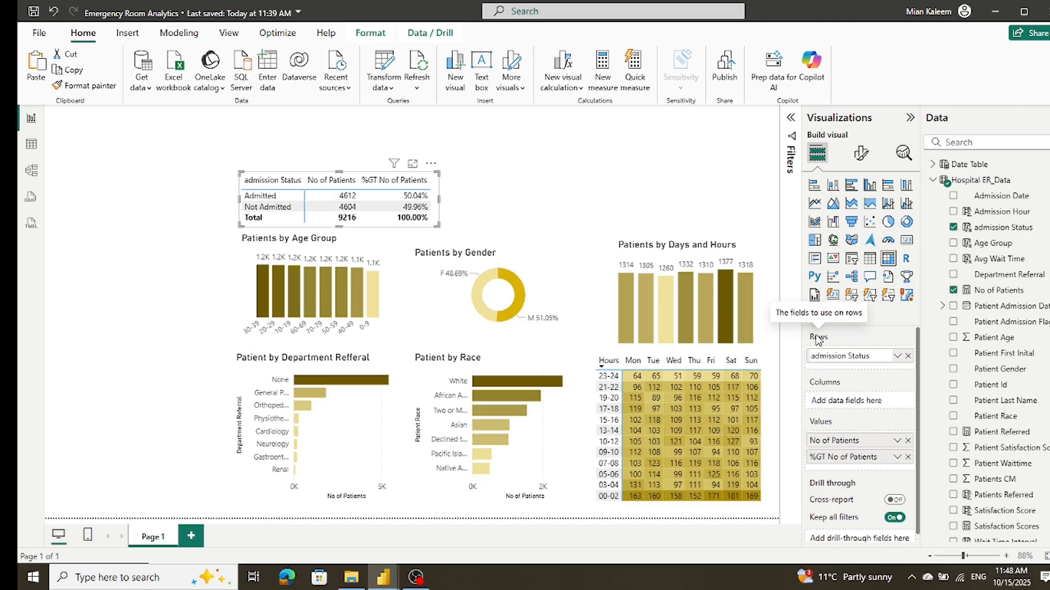
{"action": "key", "text": "Return"}
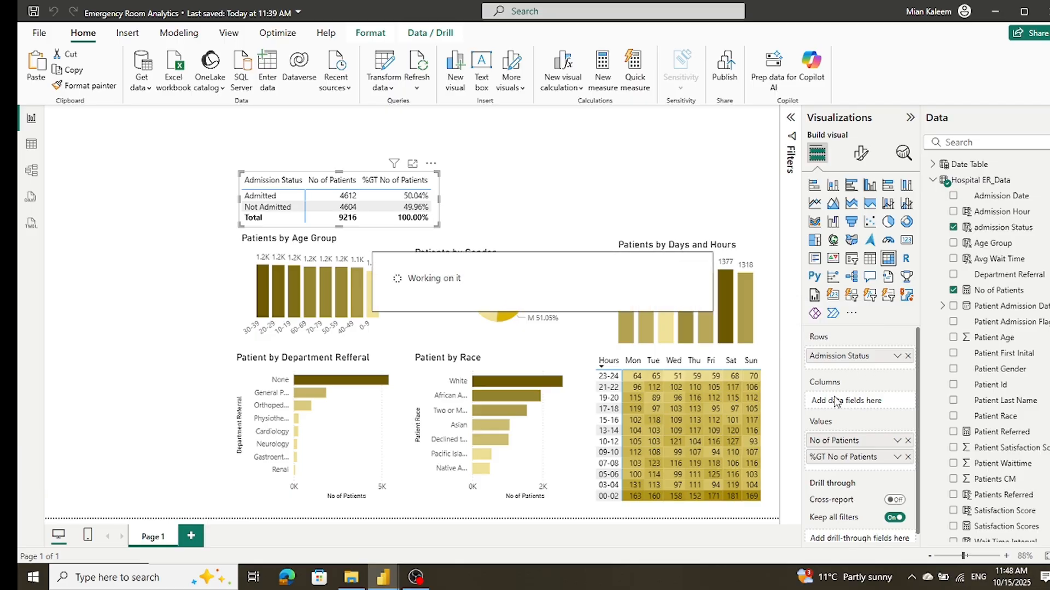
Step: Rename the first value field of the admission status matrix to "Patients"
{"action": "double_click", "coordinate": [832, 444]}
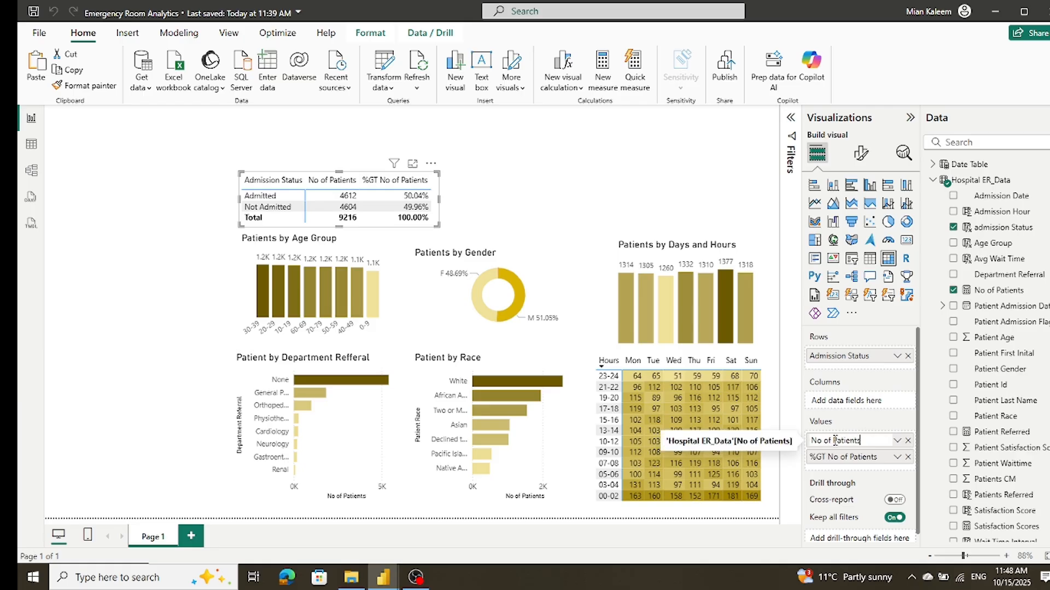
{"action": "left_click_drag", "start_coordinate": [834, 441], "coordinate": [767, 438]}
{"action": "key", "text": "BackSpace"}
{"action": "key", "text": "Return"}
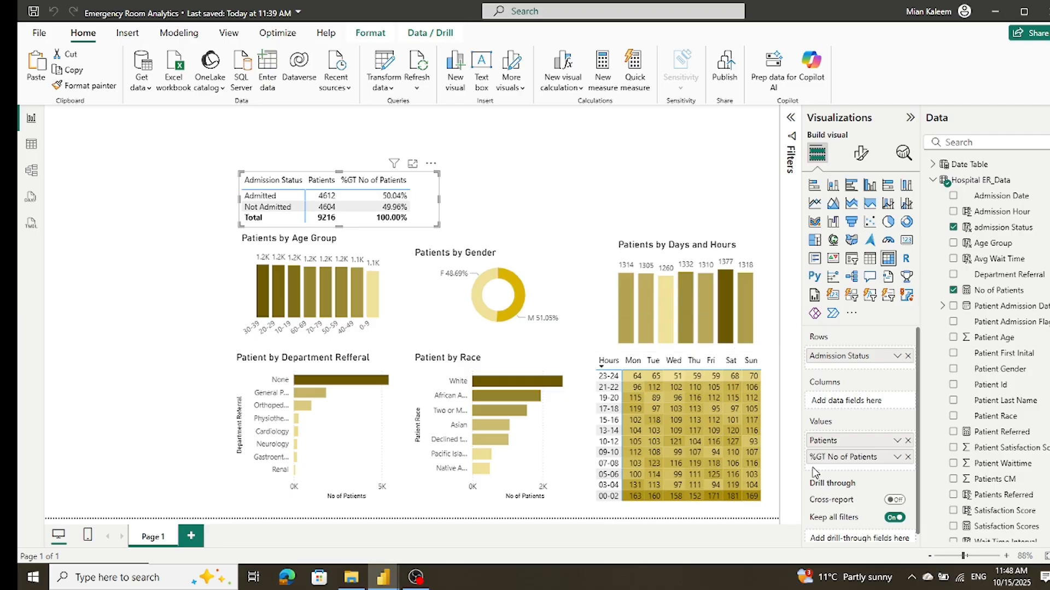
Step: Rename the percent-of-grand-total field in the admission status matrix to "% Total" and narrow the matrix to fit its columns
{"action": "double_click", "coordinate": [846, 458]}
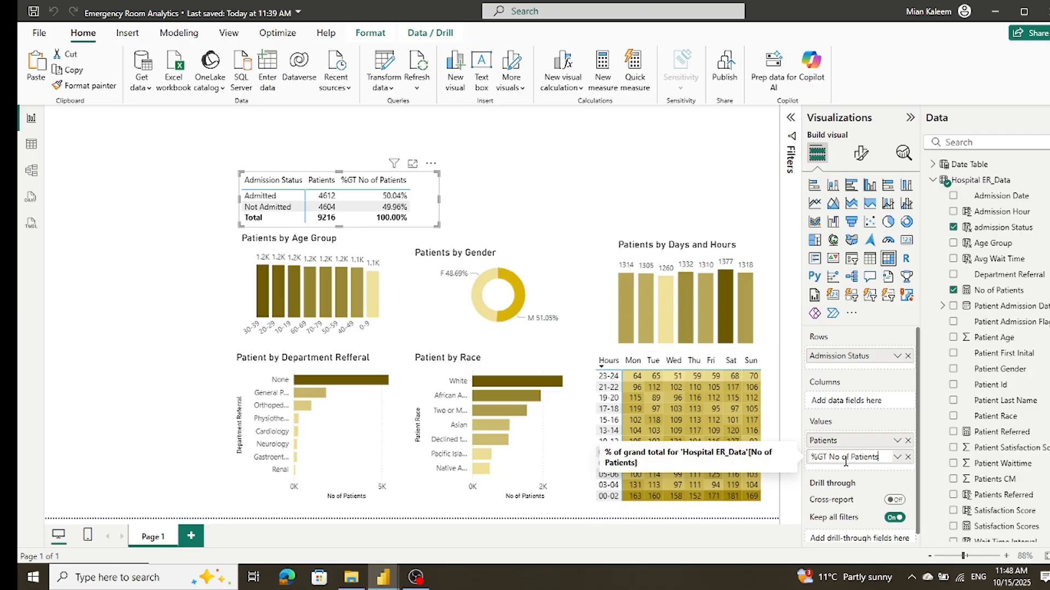
{"action": "left_click", "coordinate": [818, 457]}
{"action": "left_click_drag", "start_coordinate": [819, 457], "coordinate": [886, 456]}
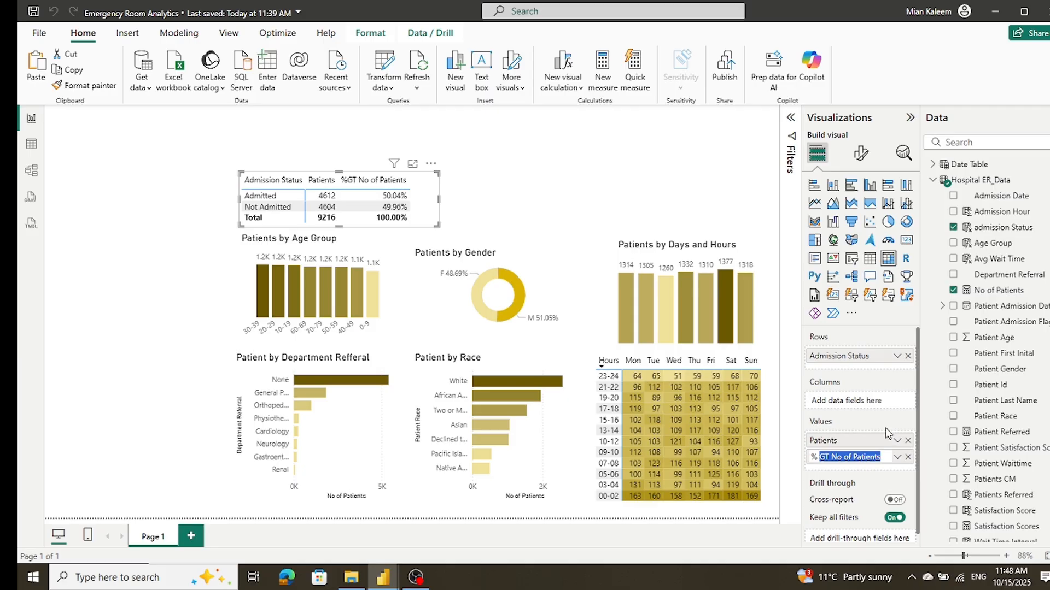
{"action": "type", "text": "Tot"}
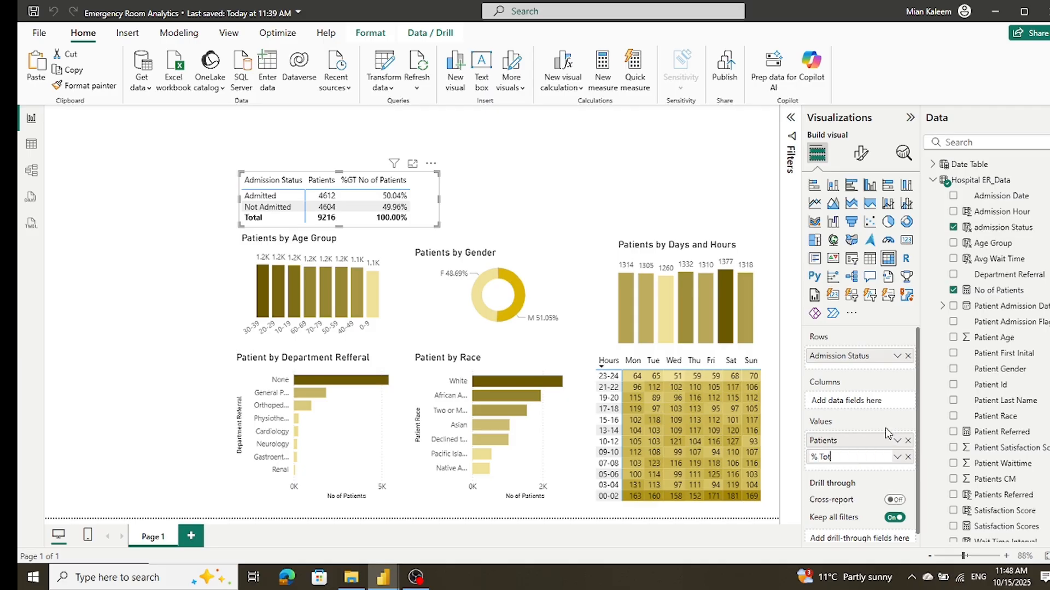
{"action": "type", "text": "al"}
{"action": "key", "text": "Return"}
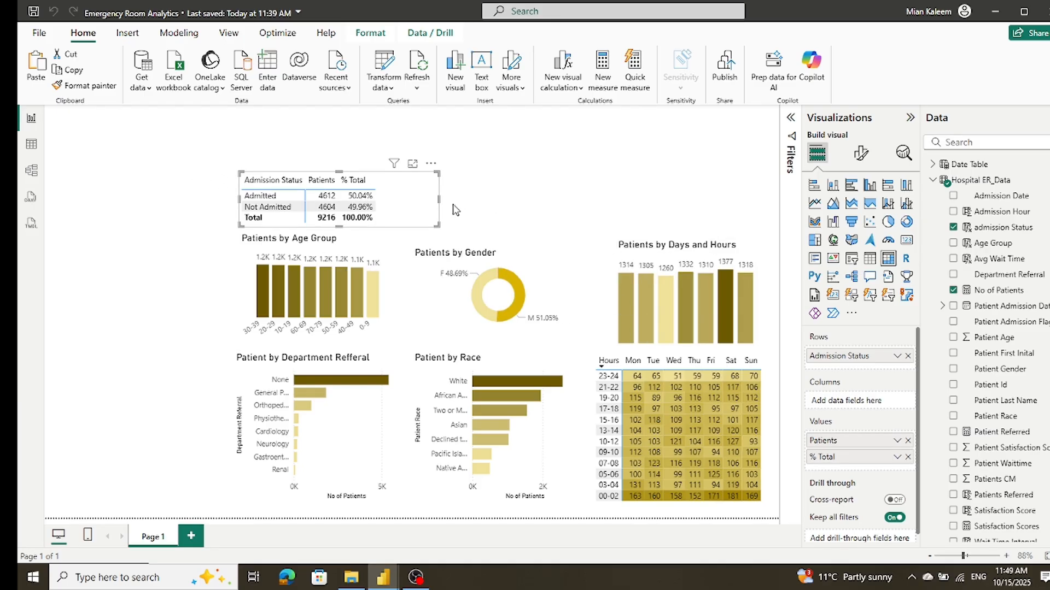
{"action": "left_click_drag", "start_coordinate": [438, 198], "coordinate": [381, 204]}
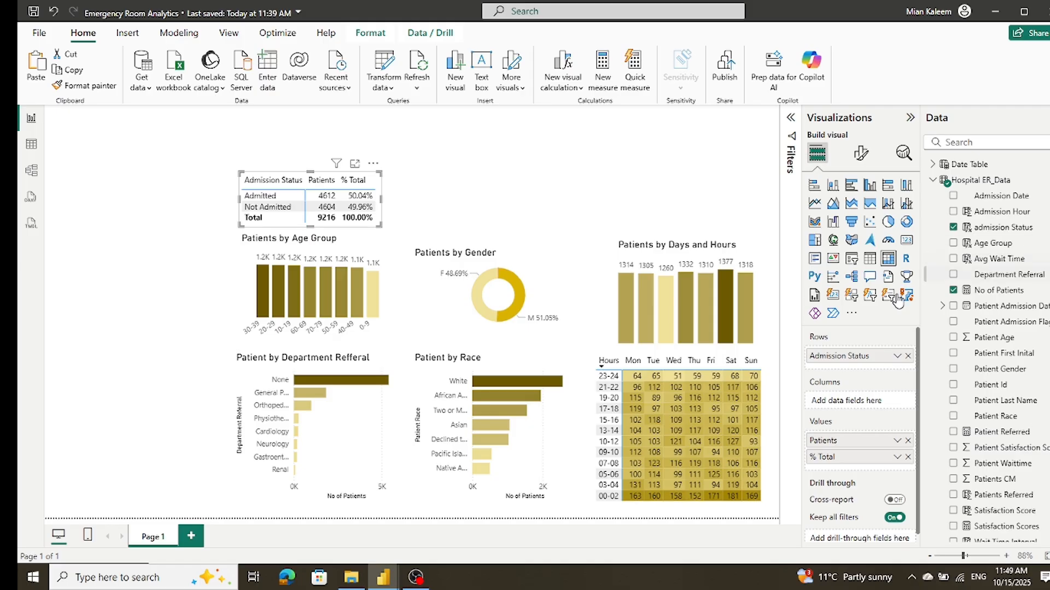
Step: Duplicate the Patient by Department Refferal bar chart, place the copy beside the admission status matrix, and shorten it to the matrix's height
{"action": "left_click", "coordinate": [390, 361]}
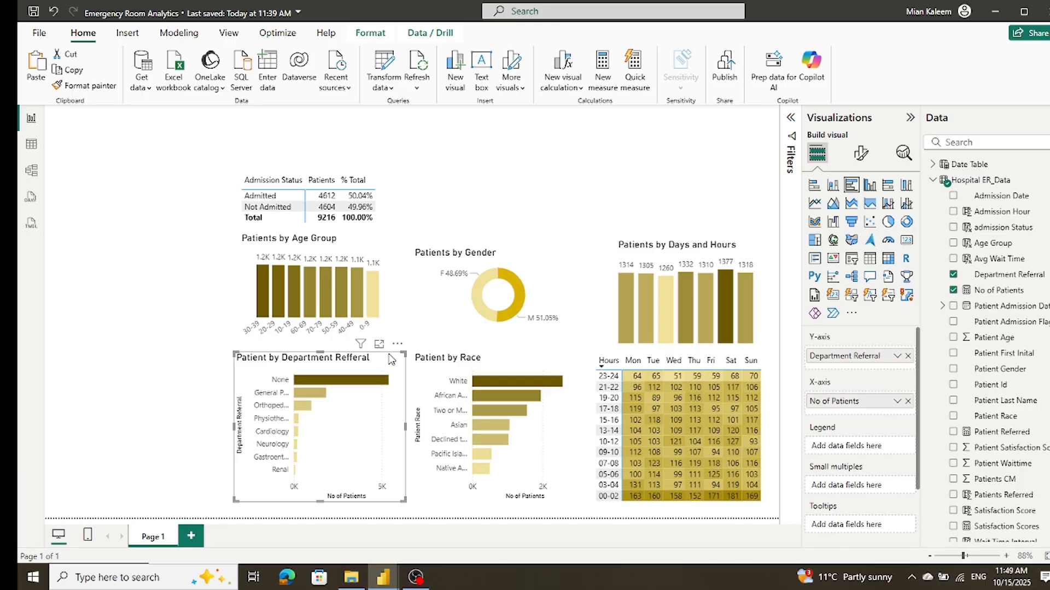
{"action": "mouse_move", "coordinate": [398, 361]}
{"action": "left_mouse_down"}
{"action": "mouse_move", "coordinate": [509, 231]}
{"action": "mouse_move", "coordinate": [522, 199]}
{"action": "mouse_move", "coordinate": [386, 334]}
{"action": "mouse_move", "coordinate": [391, 364]}
{"action": "left_mouse_up"}
{"action": "left_click_drag", "start_coordinate": [391, 363], "coordinate": [536, 187]}
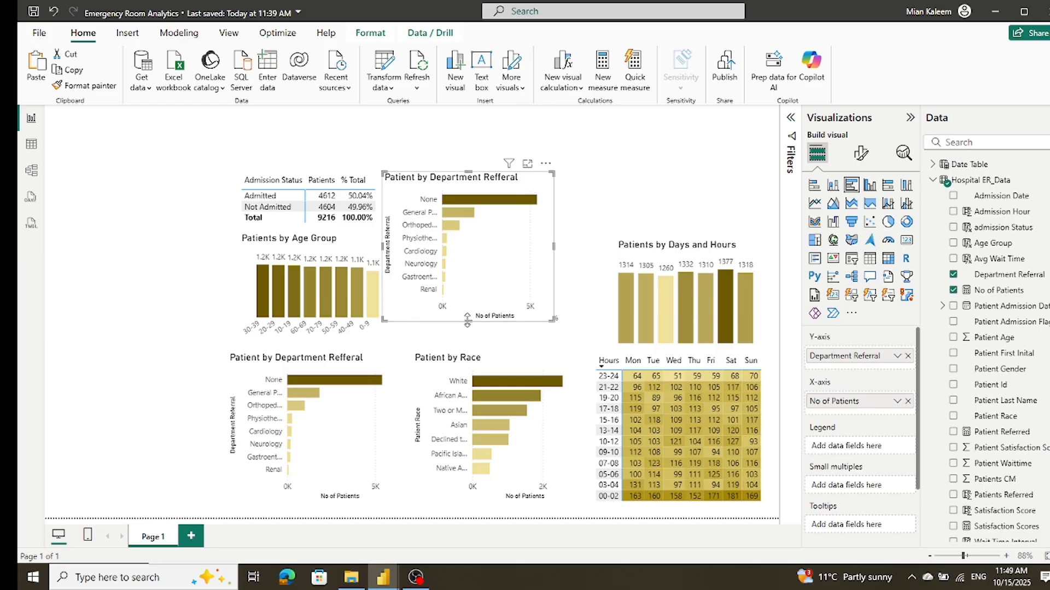
{"action": "left_click_drag", "start_coordinate": [467, 321], "coordinate": [473, 237]}
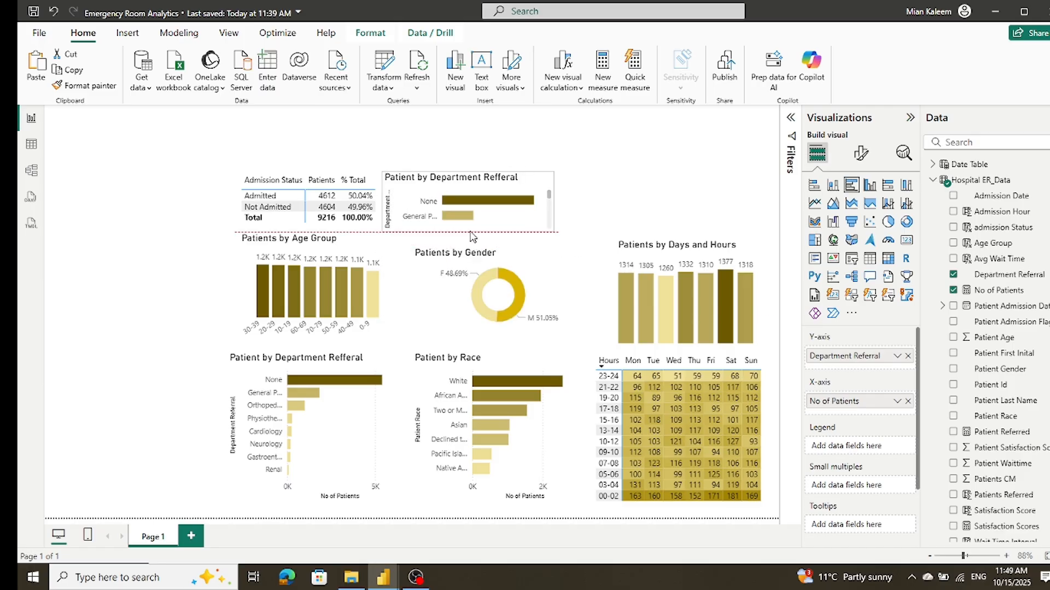
{"action": "left_click_drag", "start_coordinate": [472, 236], "coordinate": [469, 230]}
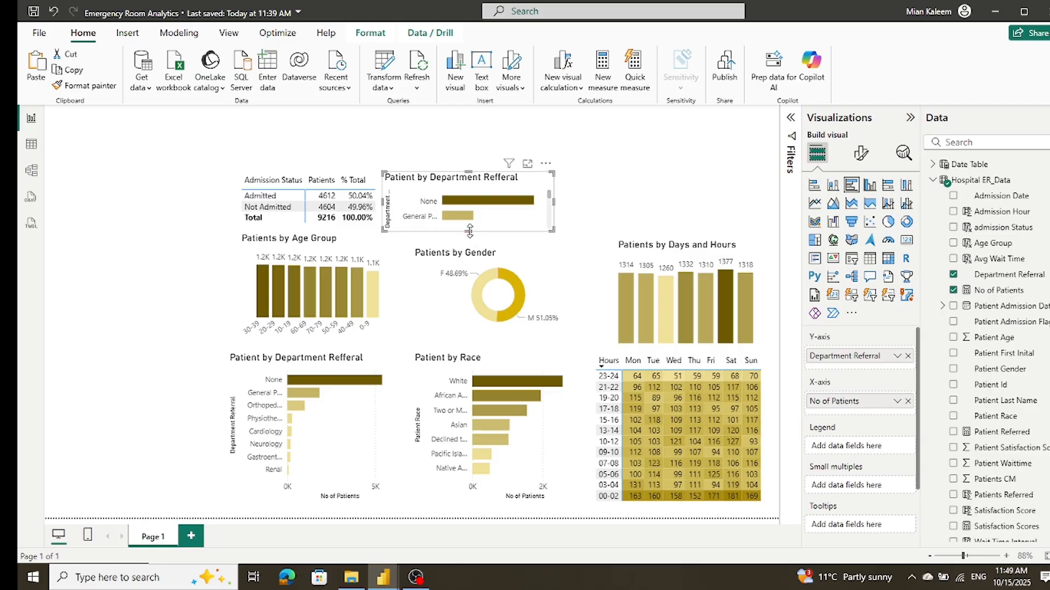
Step: Replace Department Referral with admission Status on the Y-axis of the copied bar chart
{"action": "left_click", "coordinate": [908, 356]}
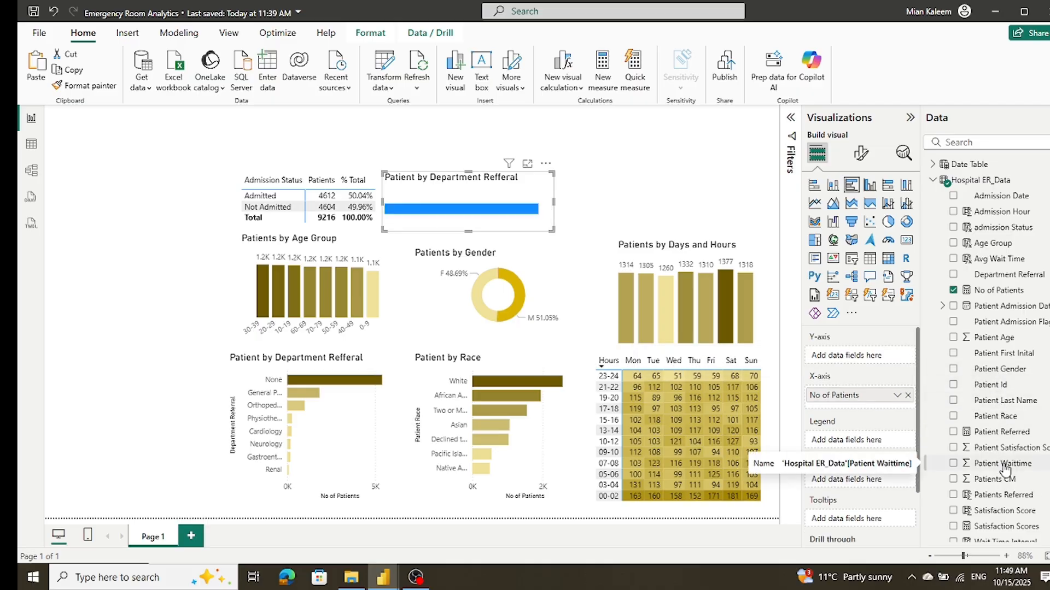
{"action": "left_click_drag", "start_coordinate": [1006, 234], "coordinate": [883, 355]}
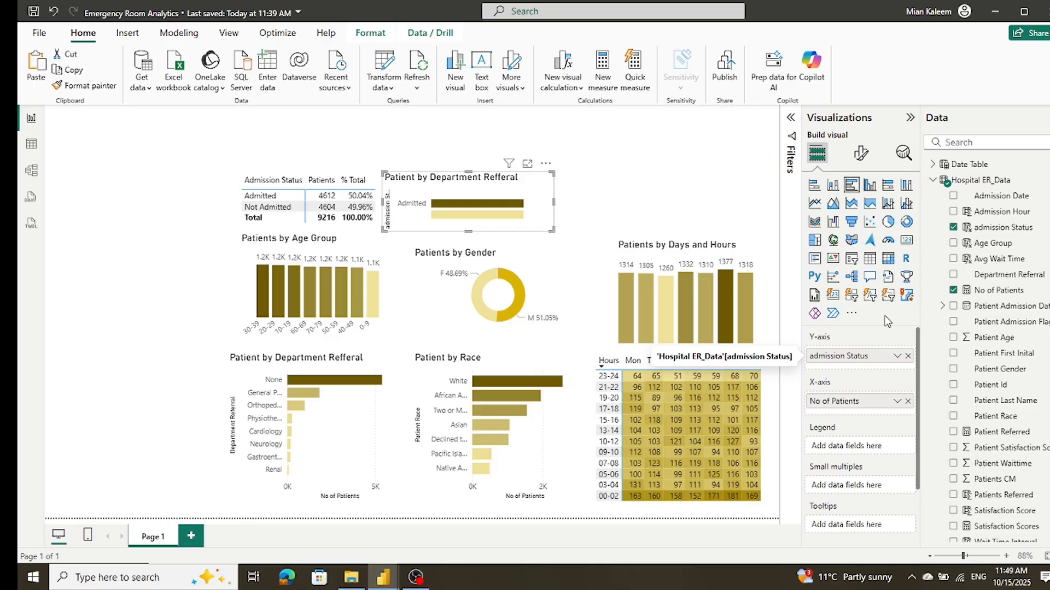
Step: Turn off the Y-axis values of the admission status bar chart
{"action": "left_click", "coordinate": [864, 155]}
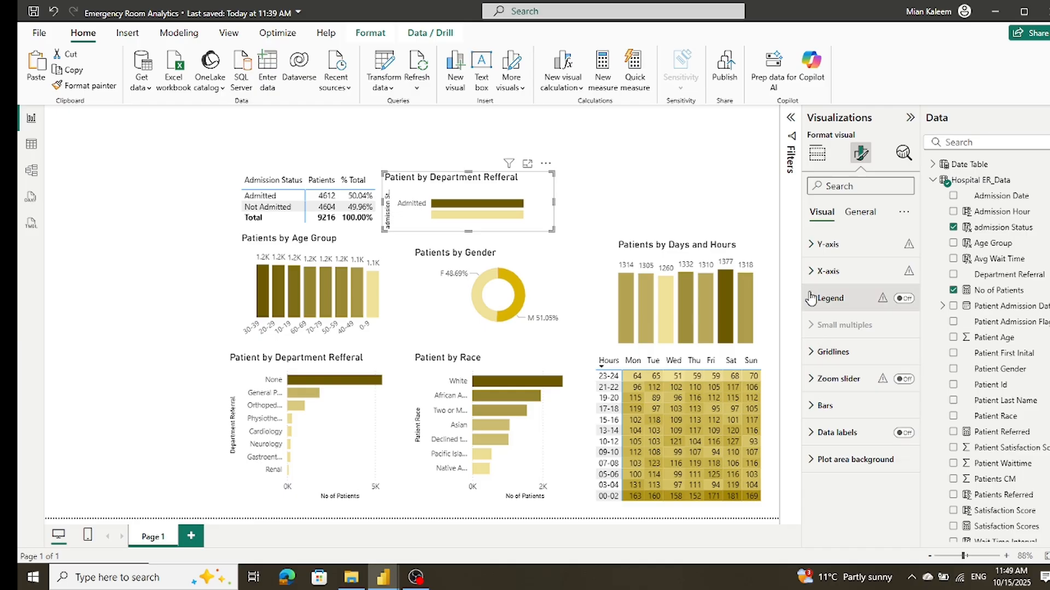
{"action": "left_click", "coordinate": [811, 438]}
{"action": "left_click", "coordinate": [810, 437]}
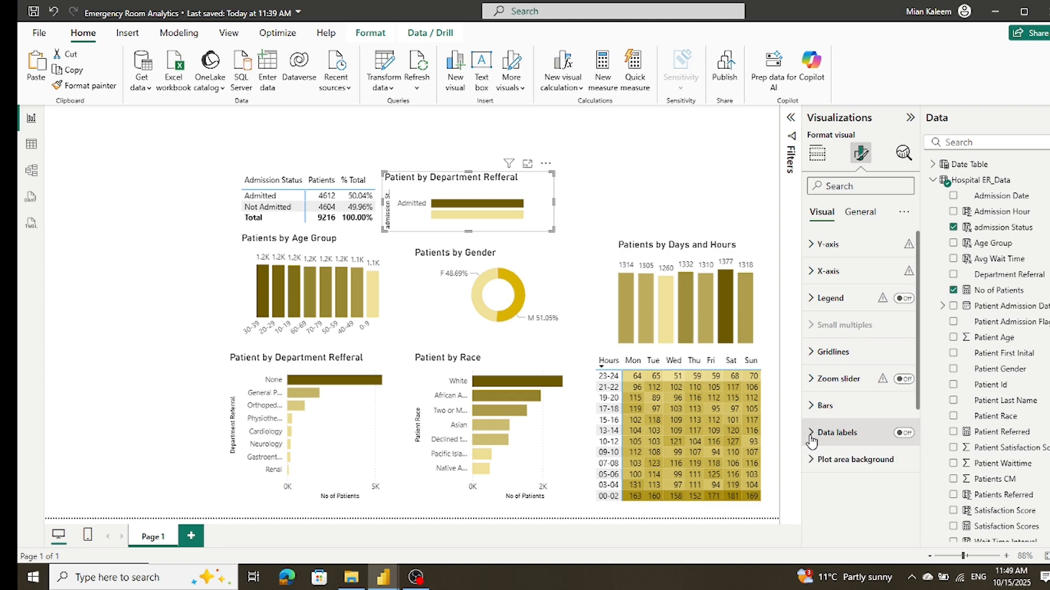
{"action": "left_click", "coordinate": [819, 348]}
{"action": "left_click", "coordinate": [819, 351]}
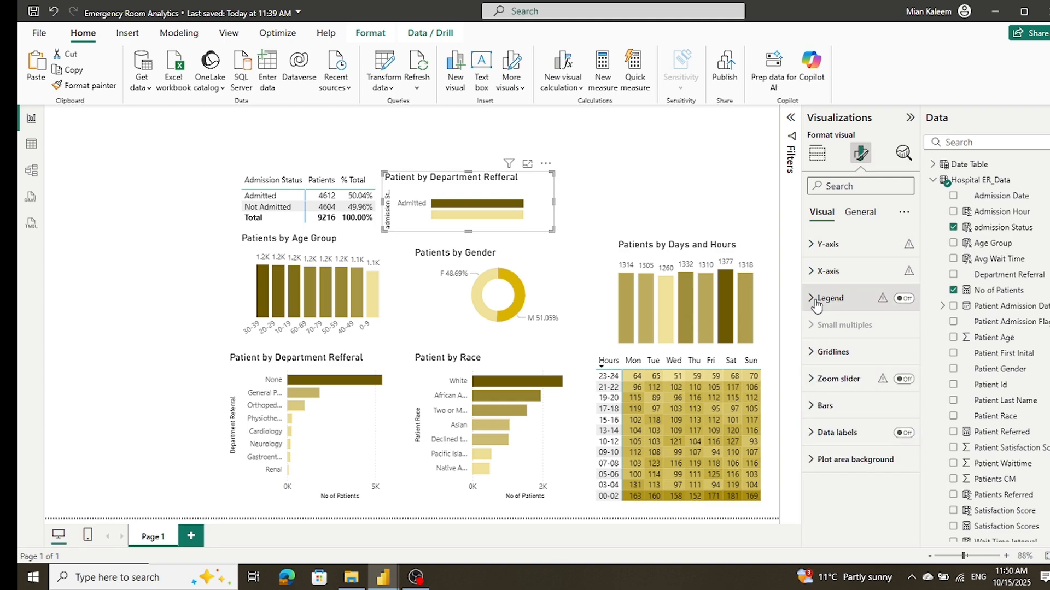
{"action": "left_click", "coordinate": [817, 304]}
{"action": "left_click", "coordinate": [816, 300]}
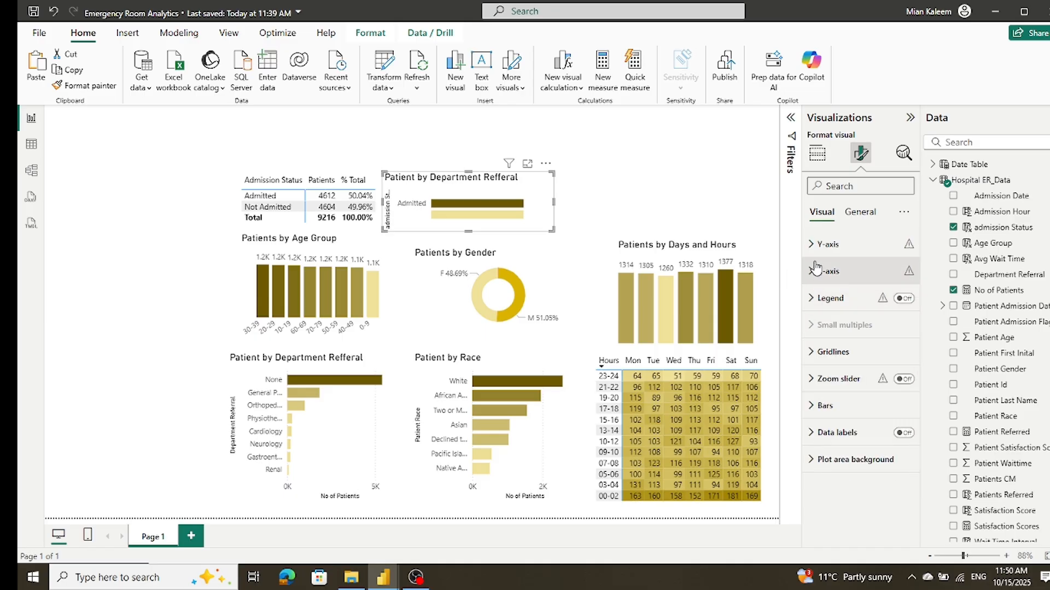
{"action": "left_click", "coordinate": [813, 274]}
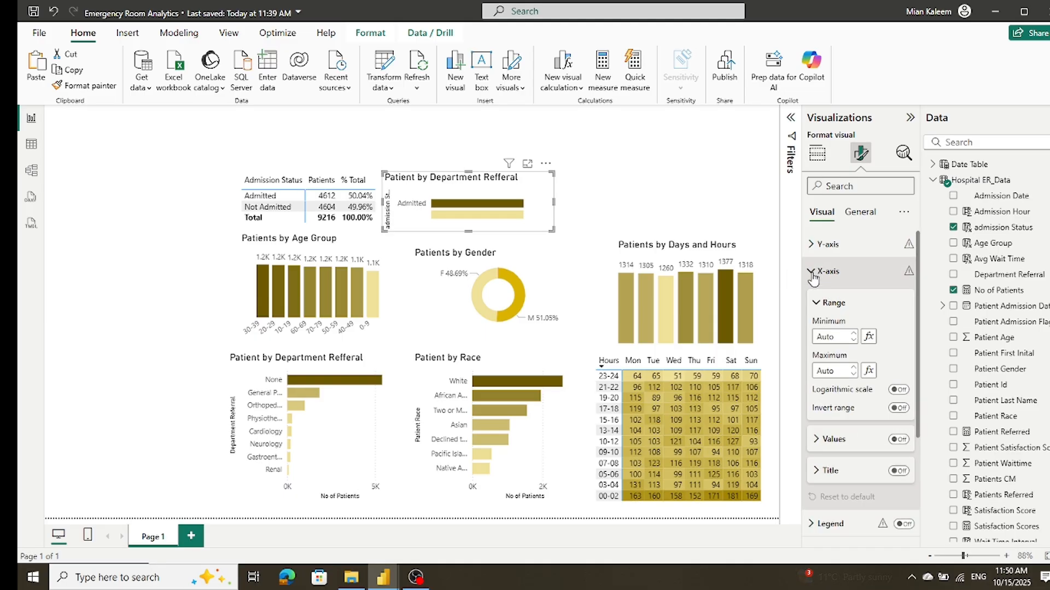
{"action": "left_click", "coordinate": [813, 273]}
{"action": "left_click", "coordinate": [815, 247]}
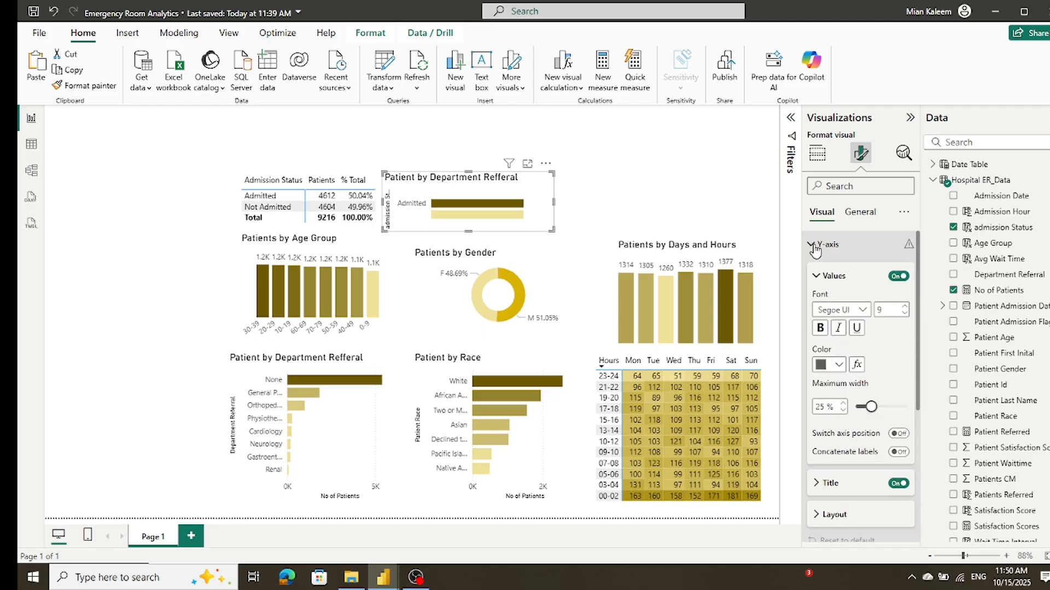
{"action": "left_click", "coordinate": [896, 276]}
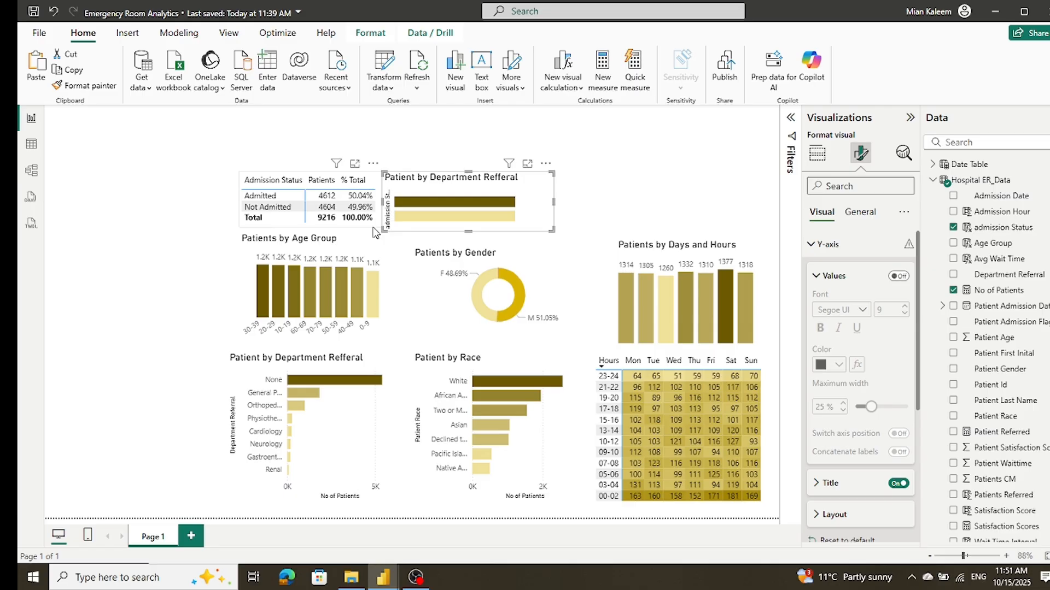
Step: Turn on data labels for the admission status bar chart
{"action": "left_click", "coordinate": [241, 188]}
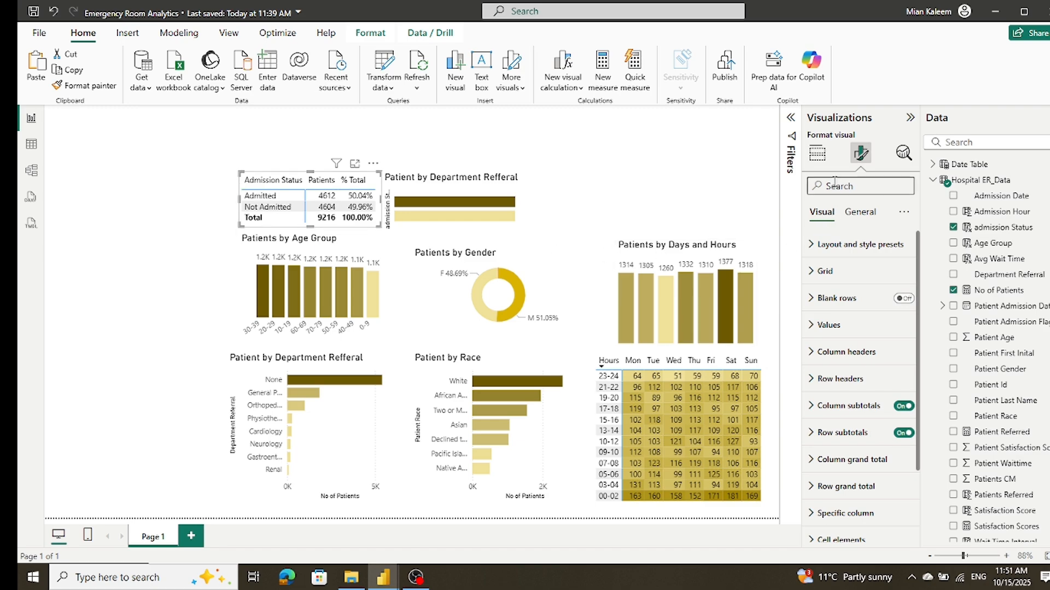
{"action": "left_click", "coordinate": [819, 156]}
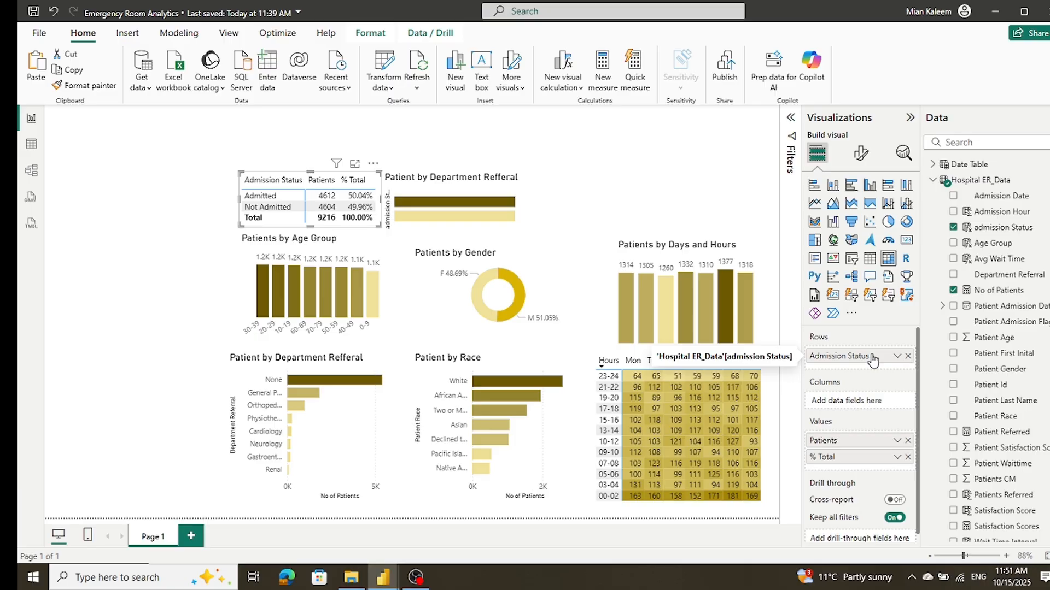
{"action": "left_click", "coordinate": [482, 189]}
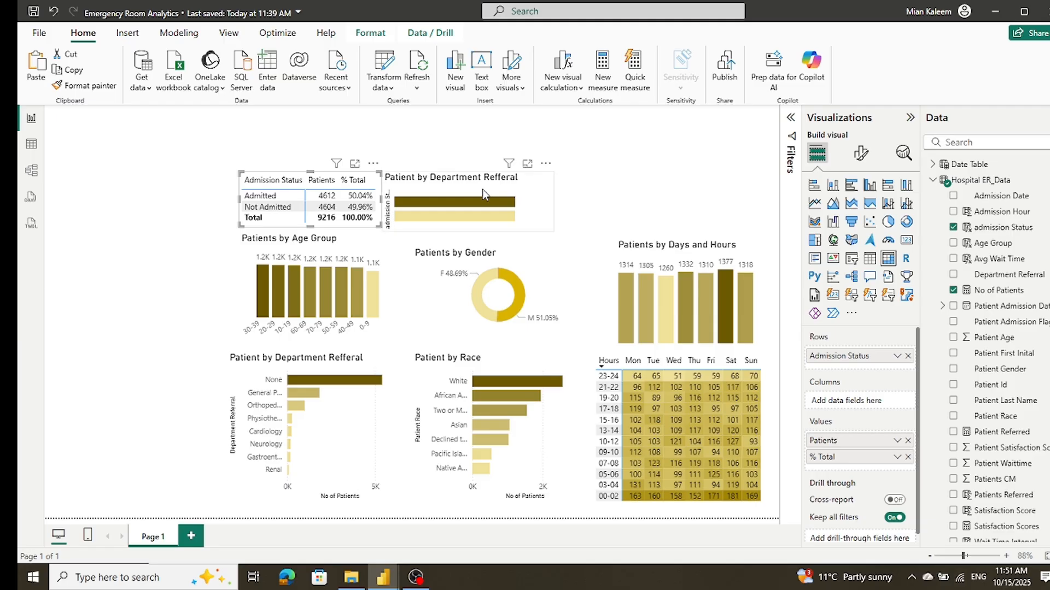
{"action": "left_click", "coordinate": [861, 154]}
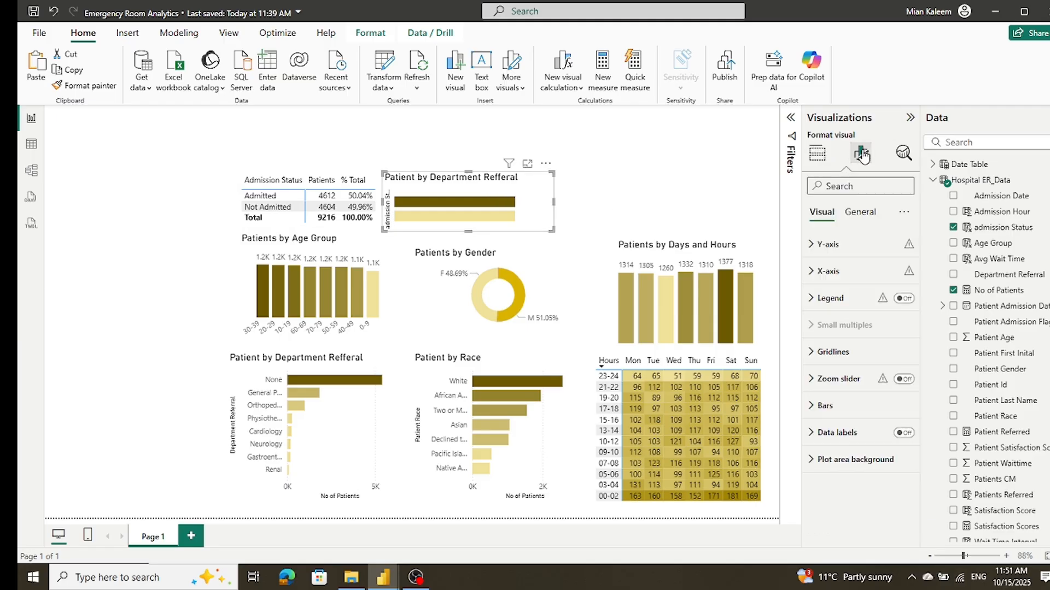
{"action": "left_click", "coordinate": [905, 434]}
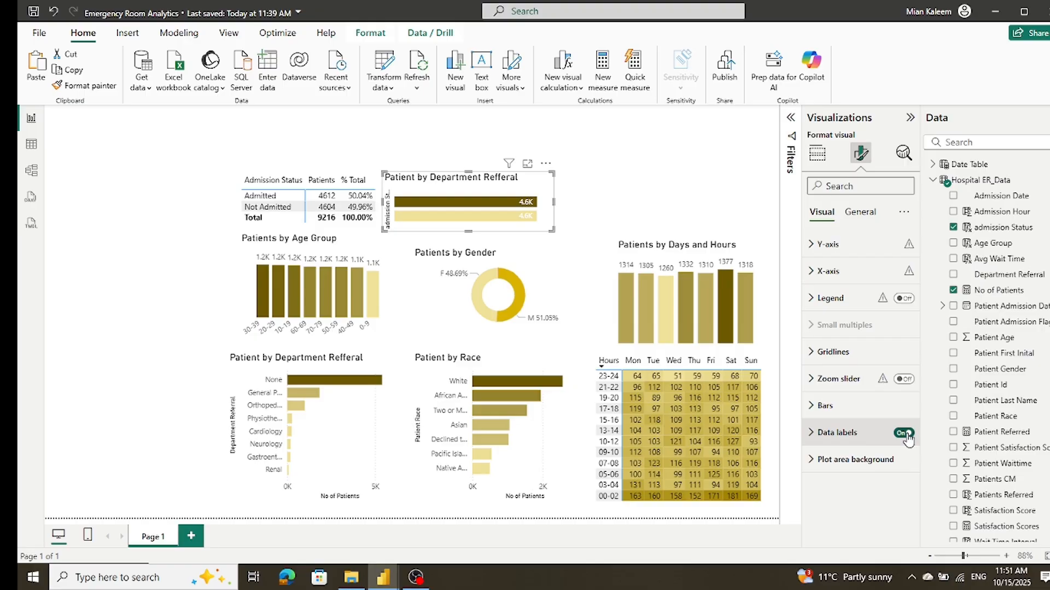
{"action": "scroll", "coordinate": [1007, 446], "scroll_direction": "down", "scroll_amount": 1}
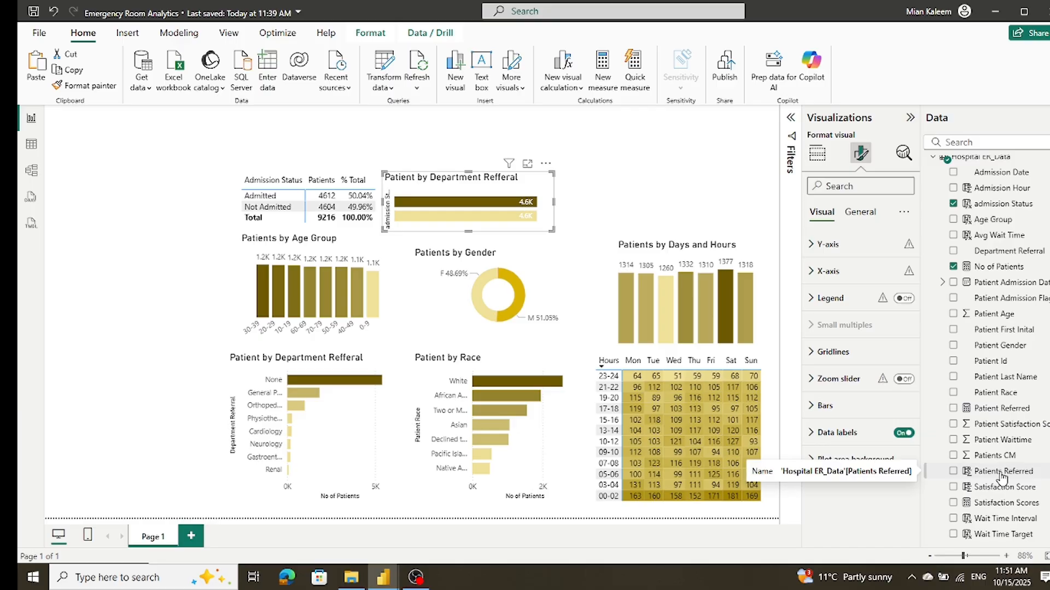
{"action": "scroll", "coordinate": [1002, 477], "scroll_direction": "up", "scroll_amount": 1}
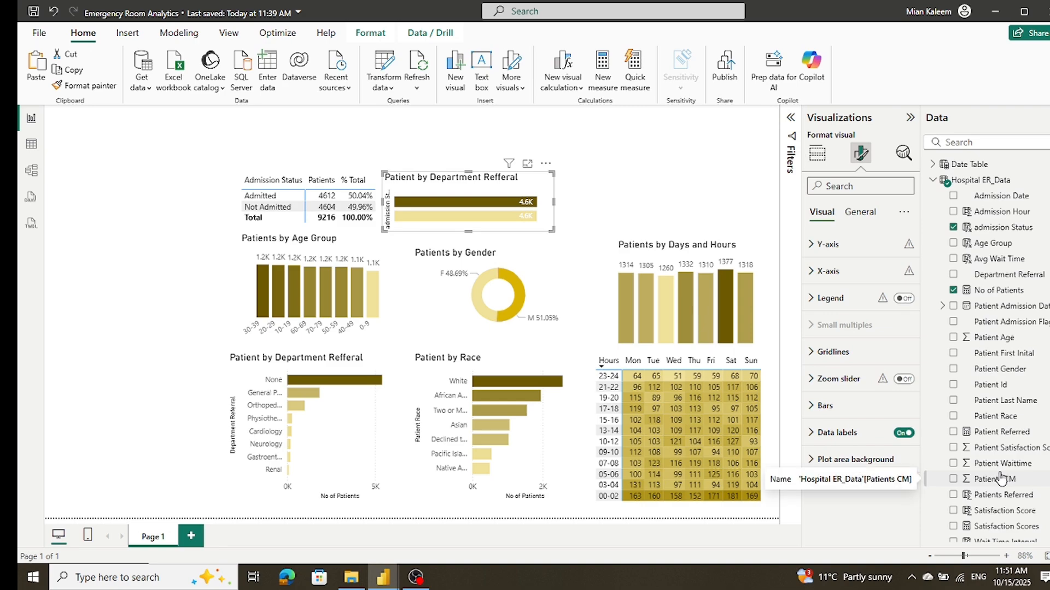
{"action": "left_click", "coordinate": [339, 176]}
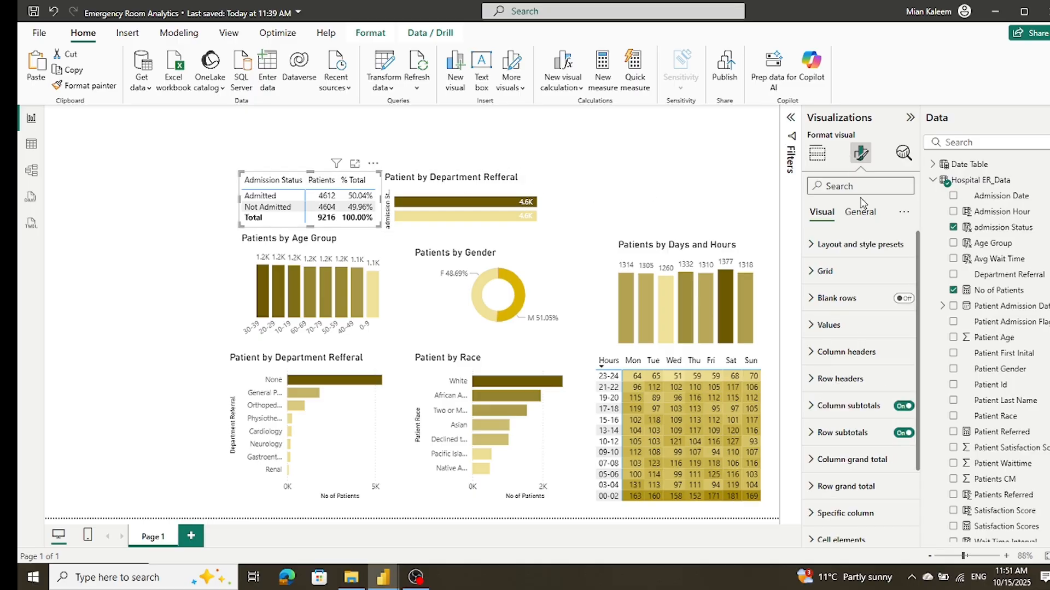
{"action": "left_click", "coordinate": [816, 156]}
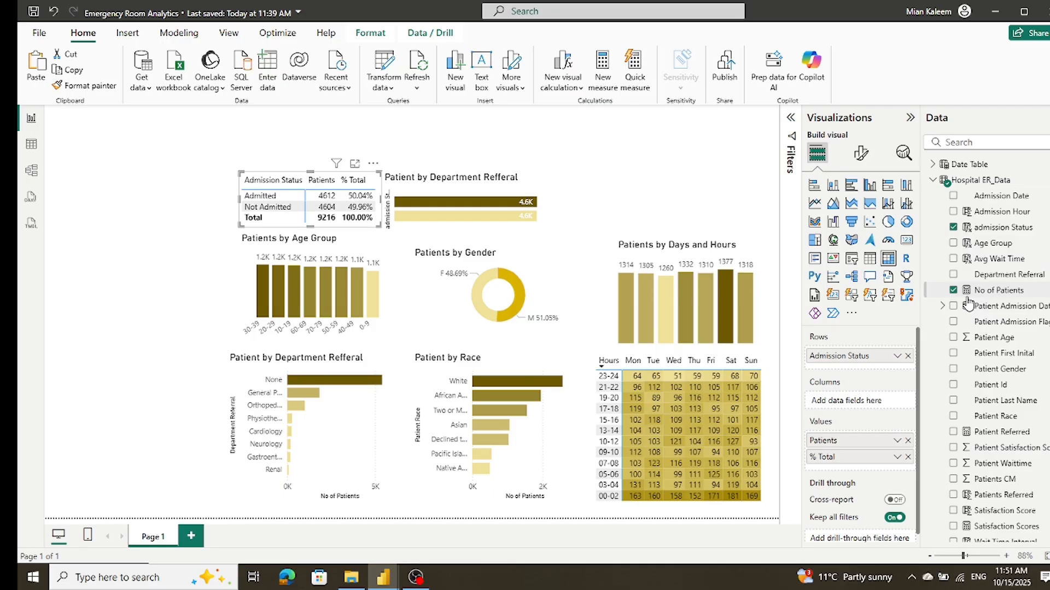
{"action": "left_click", "coordinate": [464, 187]}
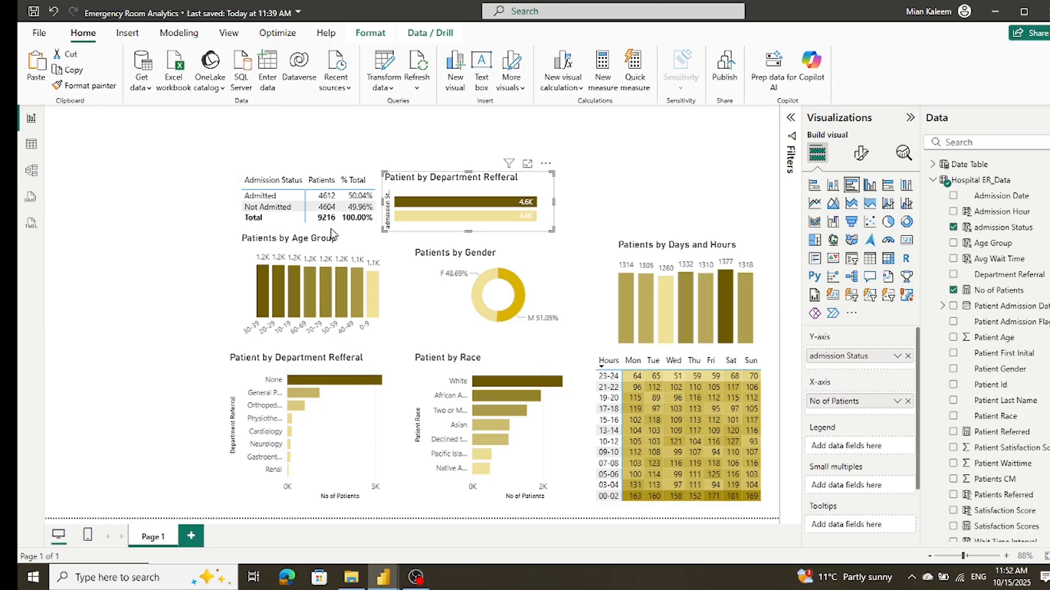
{"action": "mouse_move", "coordinate": [415, 230]}
{"action": "scroll", "coordinate": [1000, 261], "scroll_direction": "down", "scroll_amount": 1}
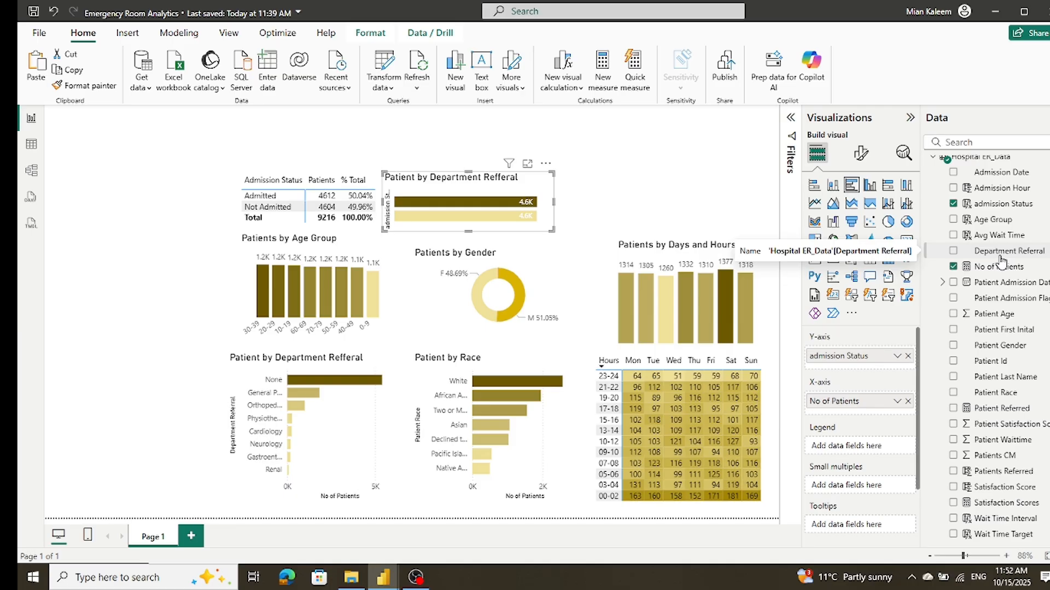
{"action": "scroll", "coordinate": [1001, 263], "scroll_direction": "up", "scroll_amount": 1}
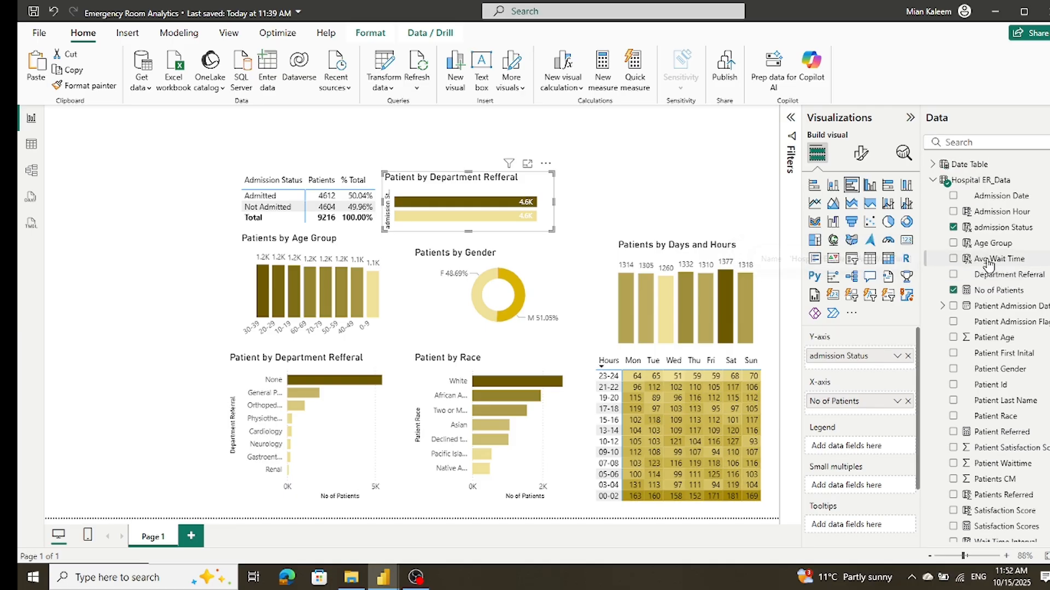
{"action": "left_click", "coordinate": [897, 361]}
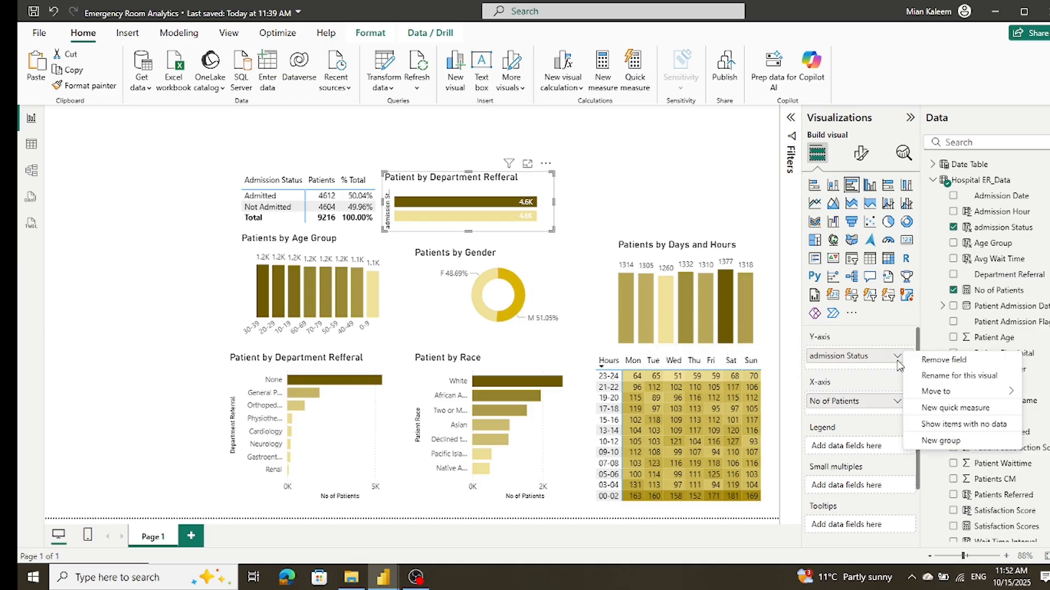
{"action": "left_click", "coordinate": [296, 229]}
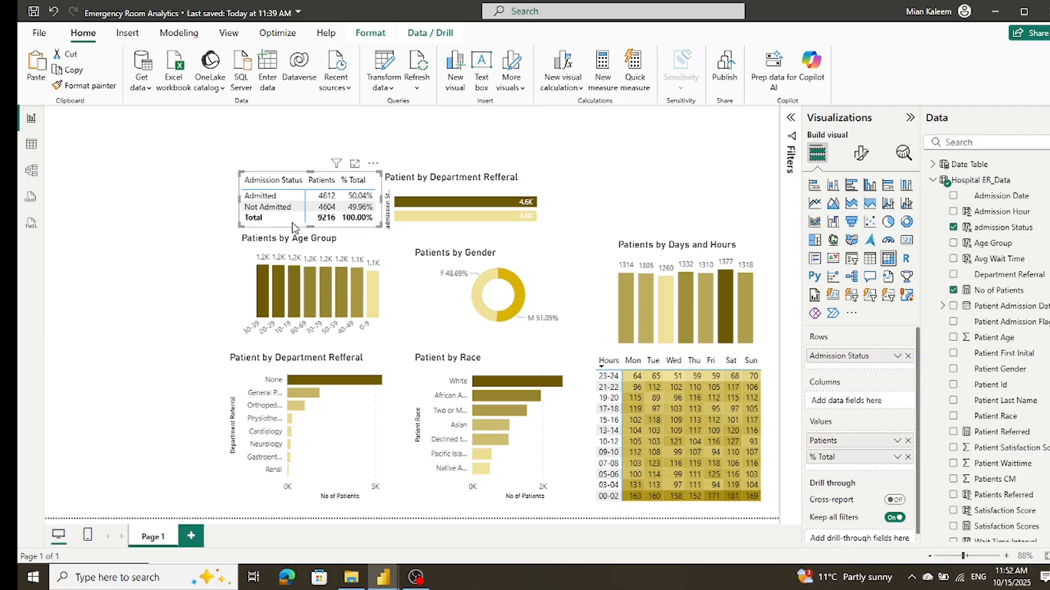
Step: Turn off the title of the admission status bar chart
{"action": "left_click", "coordinate": [444, 234]}
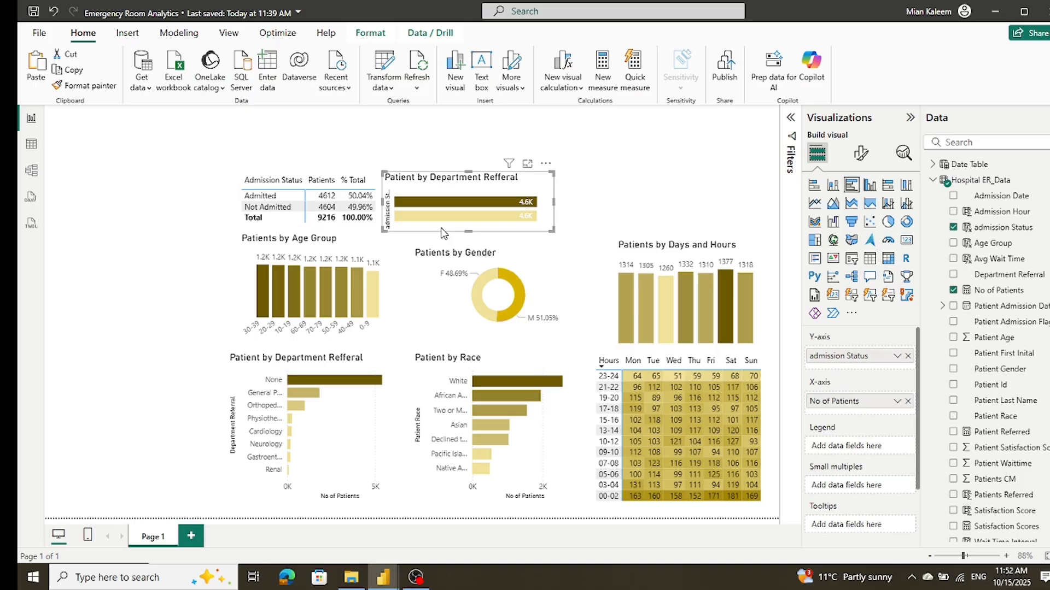
{"action": "left_click", "coordinate": [860, 153]}
{"action": "left_click", "coordinate": [867, 213]}
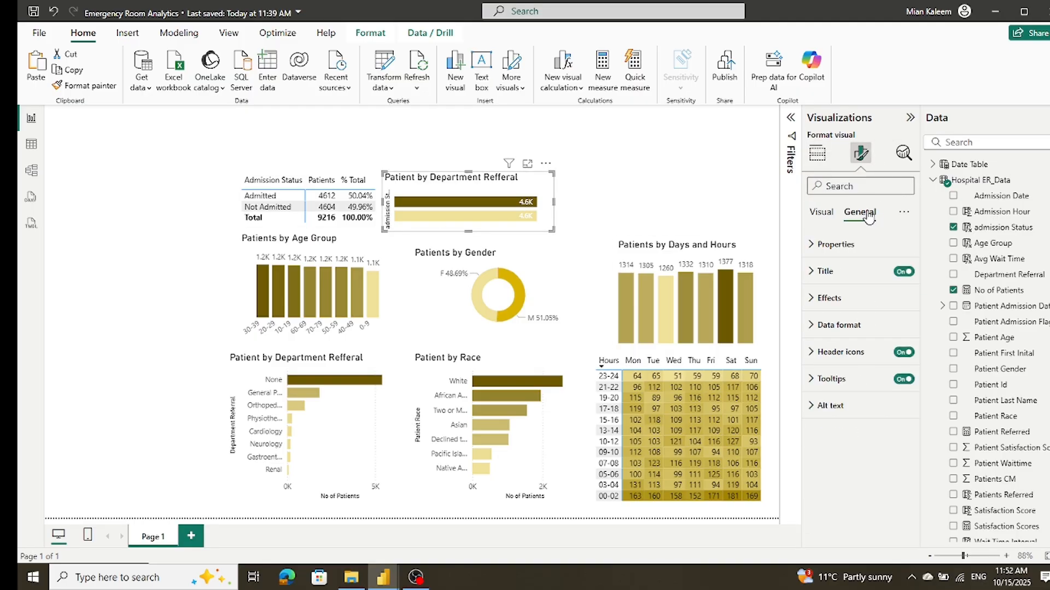
{"action": "left_click", "coordinate": [903, 272]}
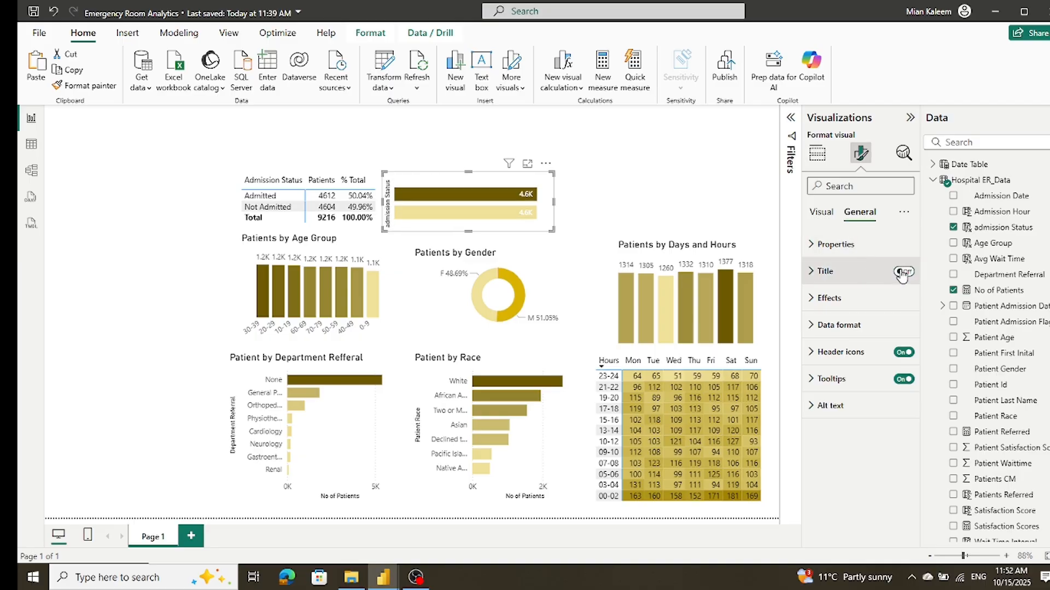
{"action": "mouse_move", "coordinate": [512, 192]}
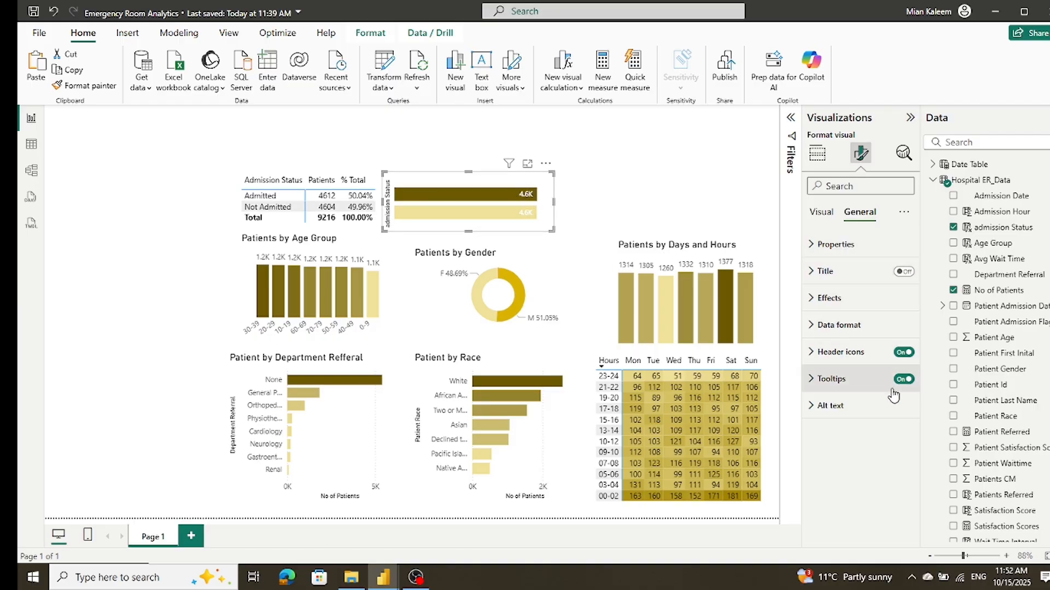
{"action": "left_click", "coordinate": [820, 212]}
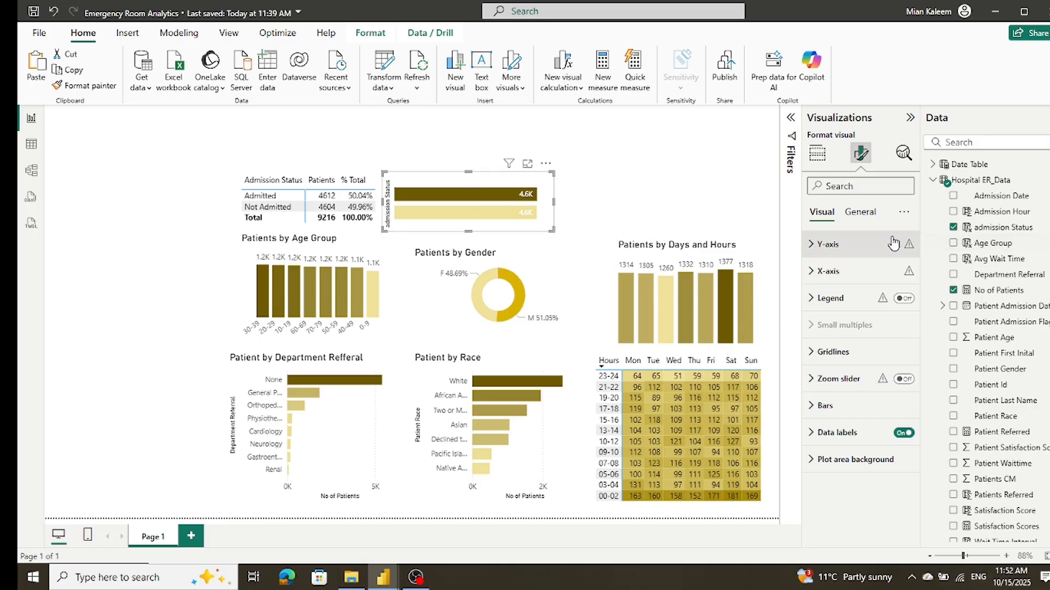
{"action": "left_click", "coordinate": [870, 215]}
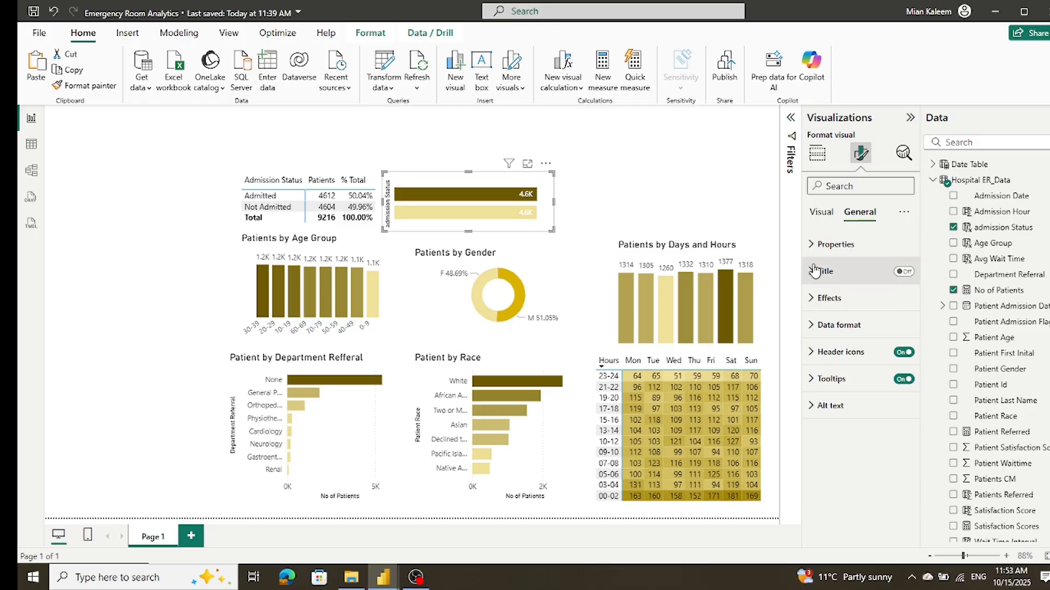
{"action": "left_click", "coordinate": [811, 246]}
{"action": "left_click", "coordinate": [810, 246]}
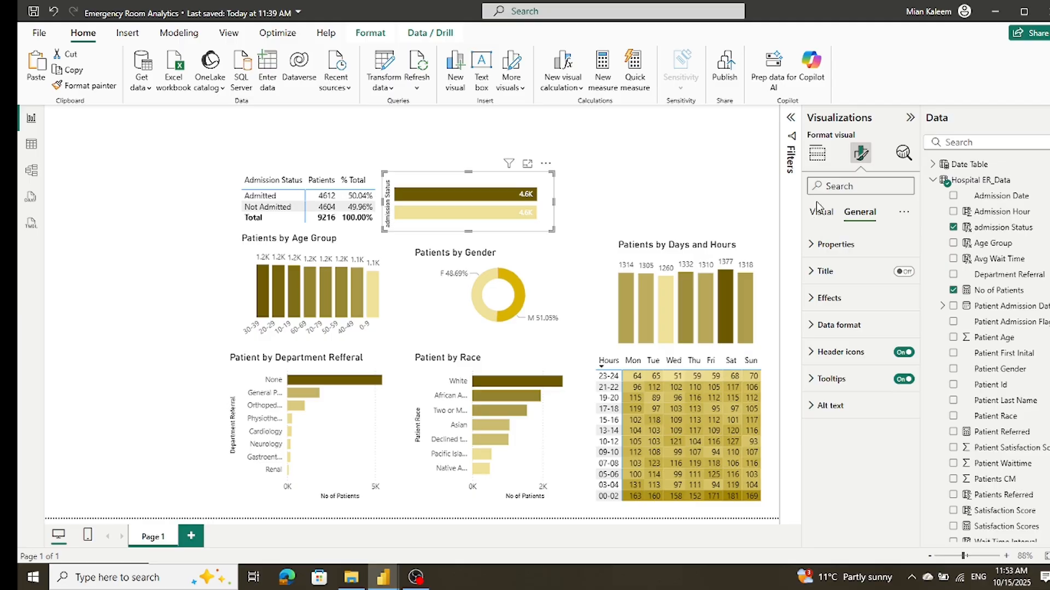
{"action": "left_click", "coordinate": [818, 215]}
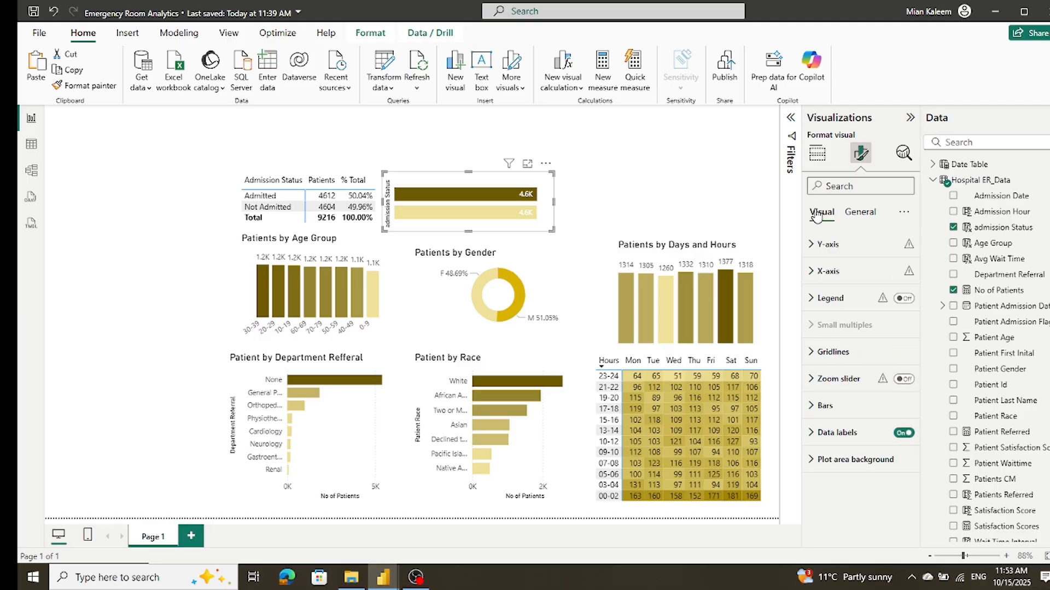
{"action": "left_click", "coordinate": [812, 434]}
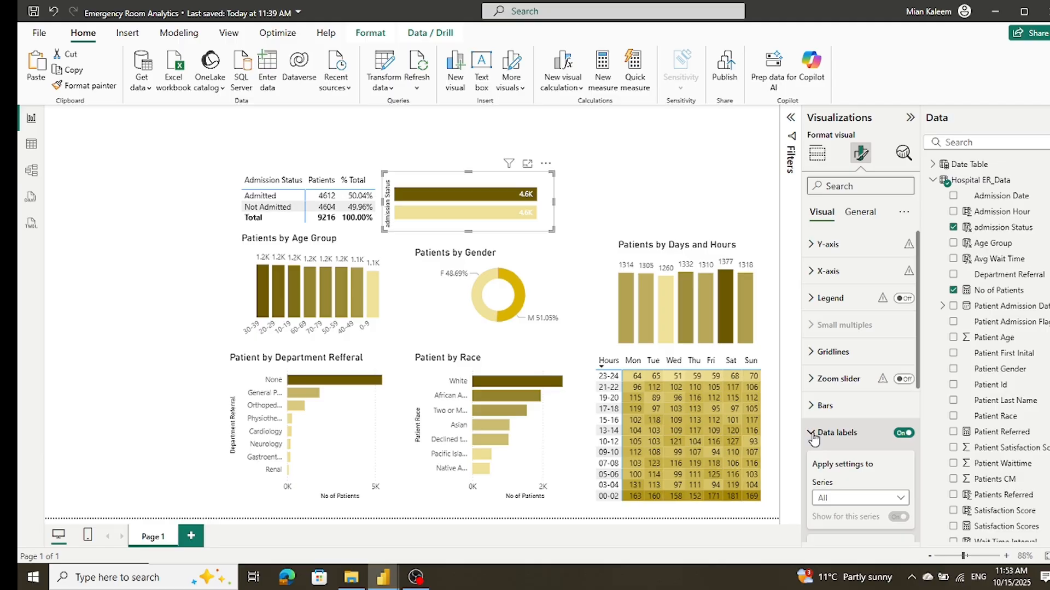
{"action": "scroll", "coordinate": [817, 437], "scroll_direction": "down", "scroll_amount": 5}
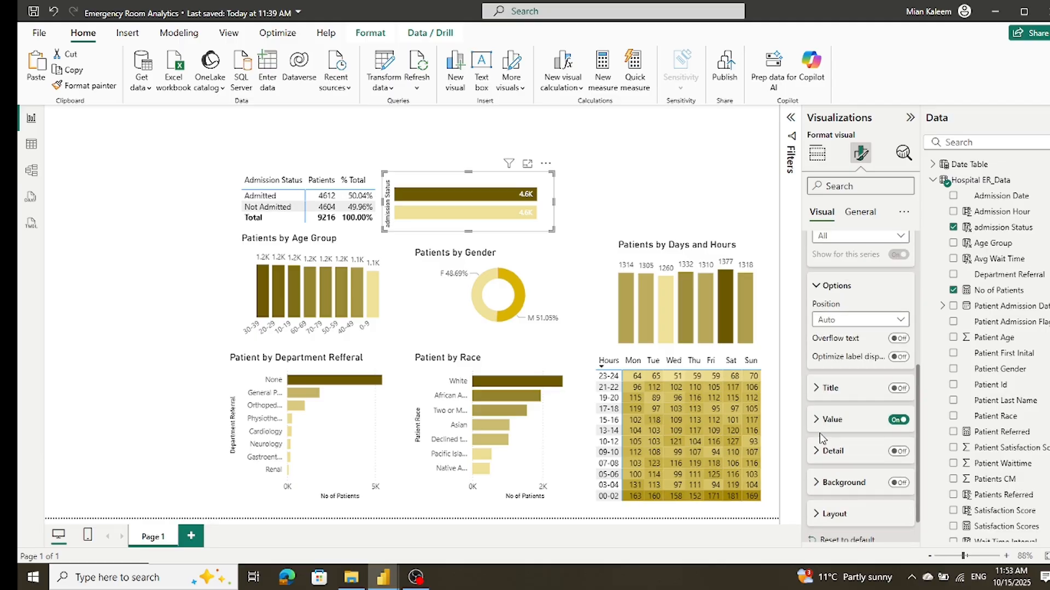
{"action": "left_click", "coordinate": [898, 425]}
{"action": "left_click", "coordinate": [895, 426]}
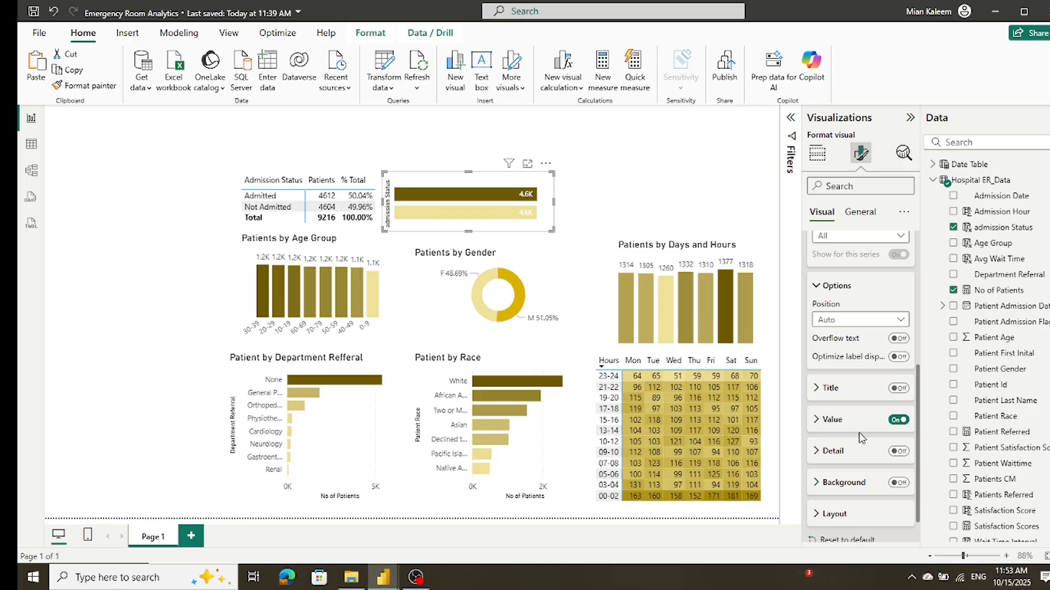
{"action": "scroll", "coordinate": [858, 432], "scroll_direction": "up", "scroll_amount": 5}
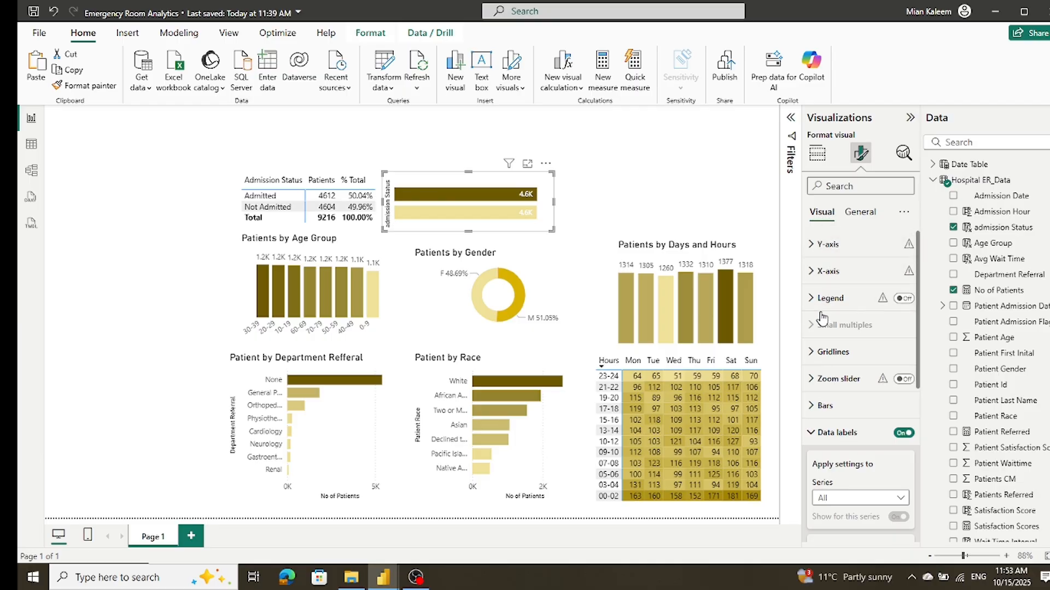
Step: Turn off the Y-axis title of the admission status bar chart and narrow the chart to about half its width
{"action": "left_click", "coordinate": [814, 272]}
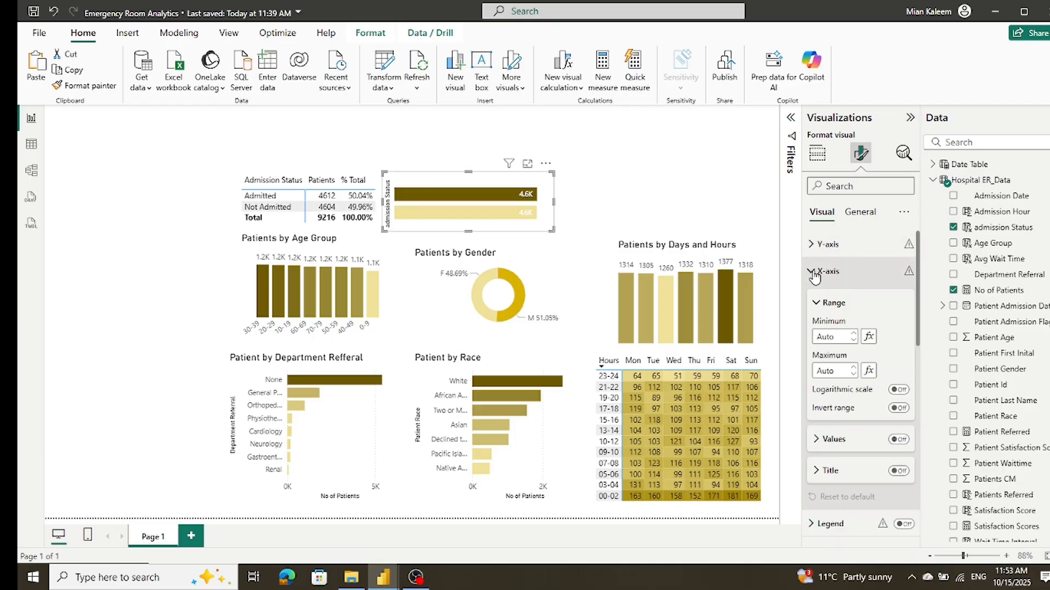
{"action": "left_click", "coordinate": [814, 274]}
{"action": "left_click", "coordinate": [813, 245]}
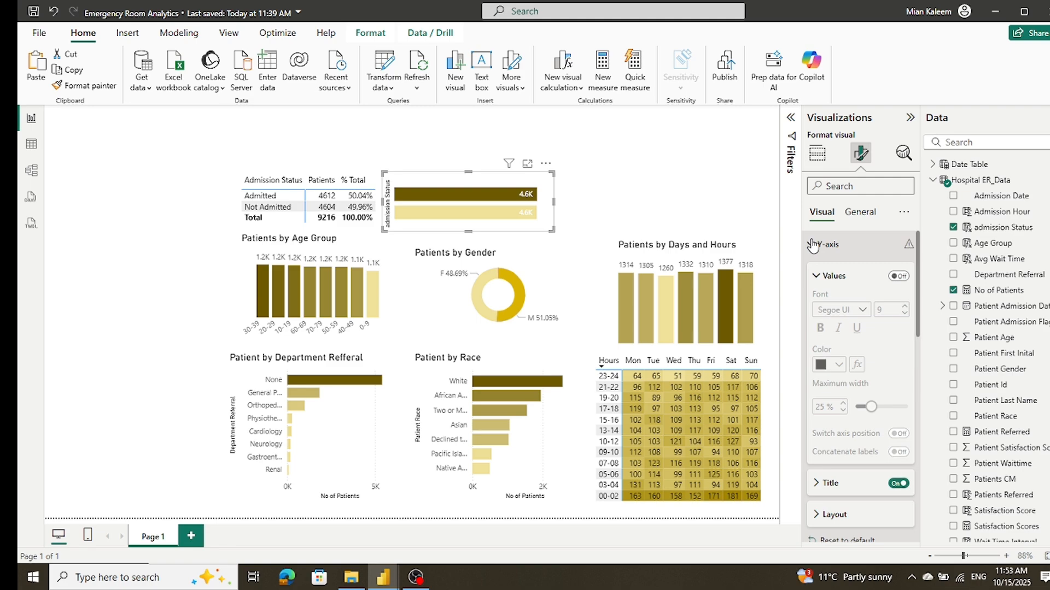
{"action": "left_click", "coordinate": [897, 484]}
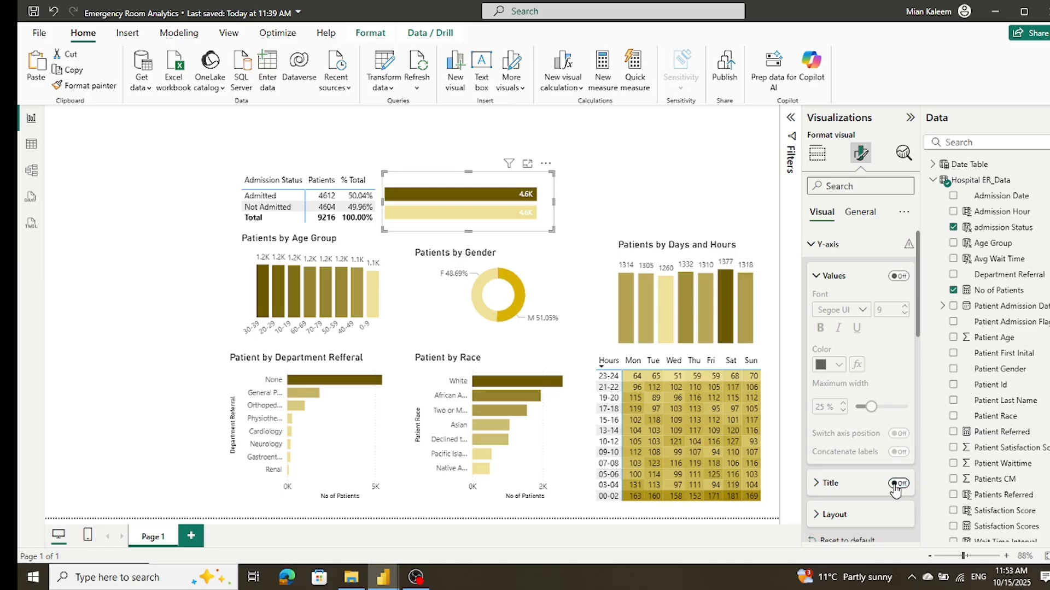
{"action": "left_click_drag", "start_coordinate": [553, 202], "coordinate": [460, 210]}
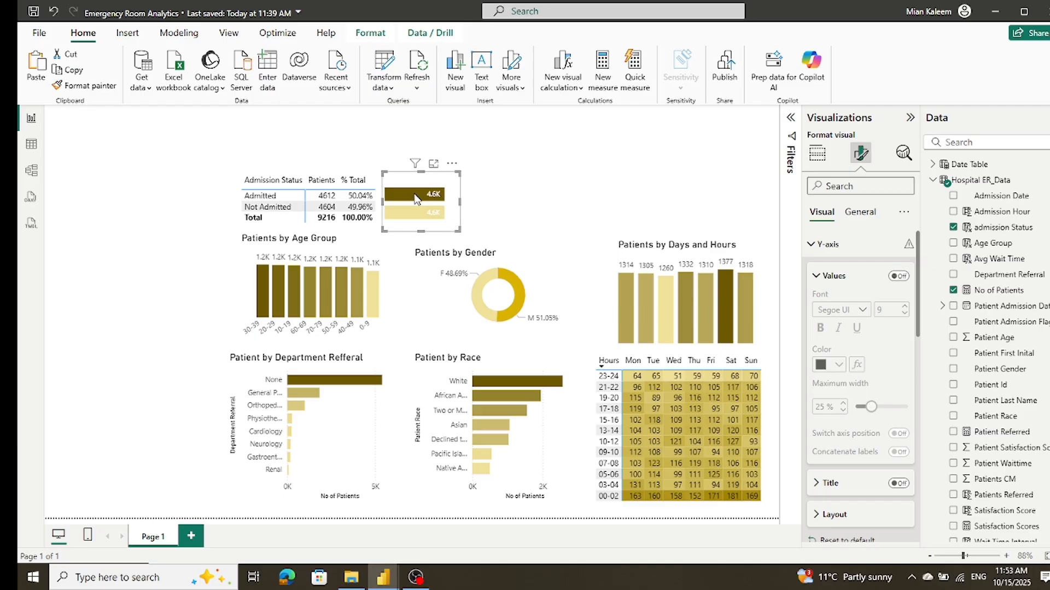
{"action": "mouse_move", "coordinate": [415, 197]}
{"action": "left_click", "coordinate": [860, 212]}
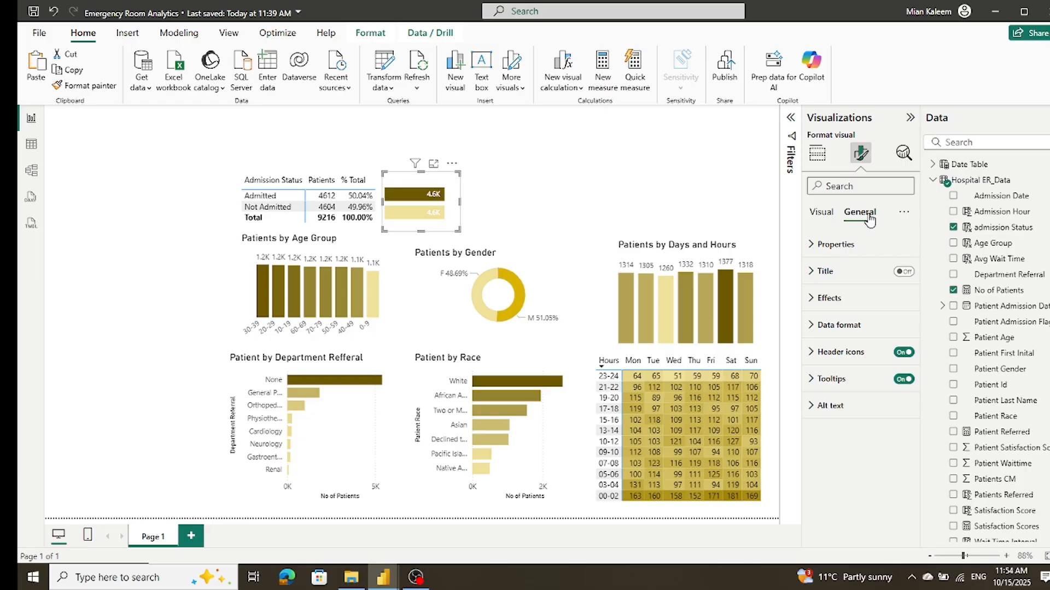
{"action": "left_click", "coordinate": [817, 153]}
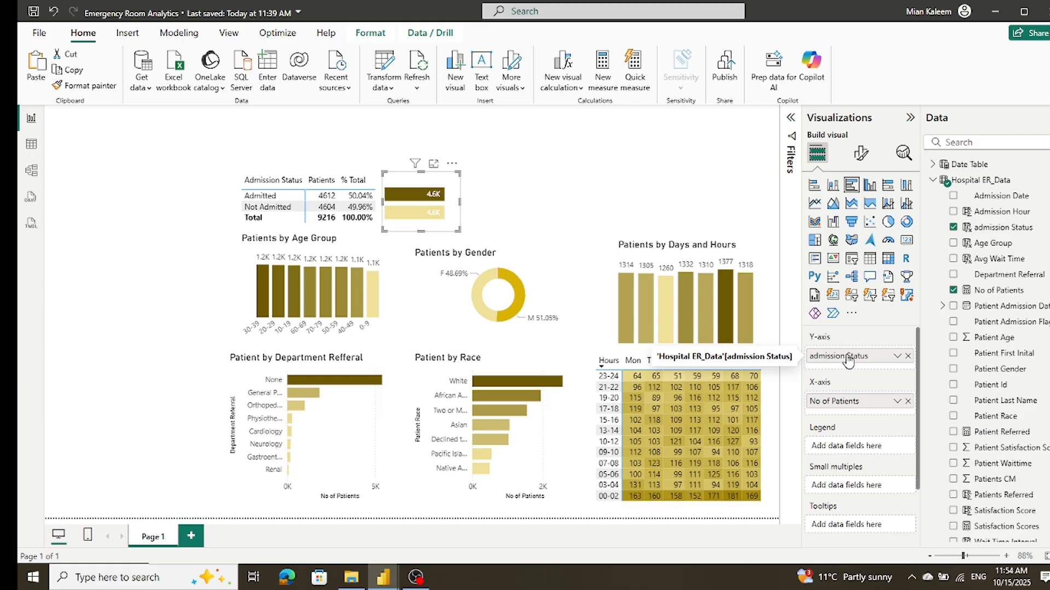
{"action": "mouse_move", "coordinate": [398, 217]}
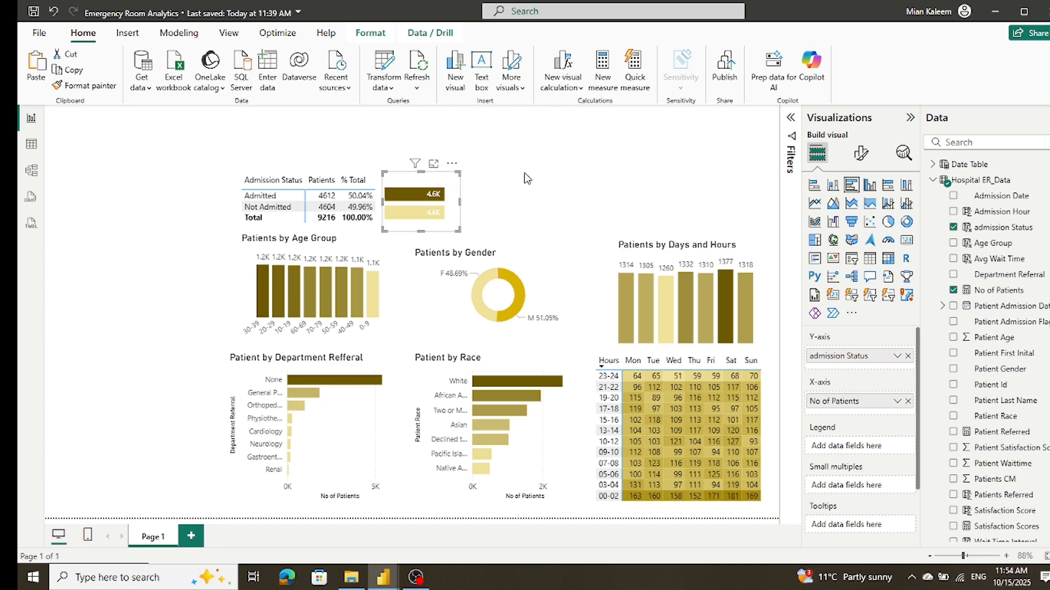
Step: Narrow the admission status bar chart slightly further from its right edge, keeping both bars and their labels readable
{"action": "left_click", "coordinate": [465, 206]}
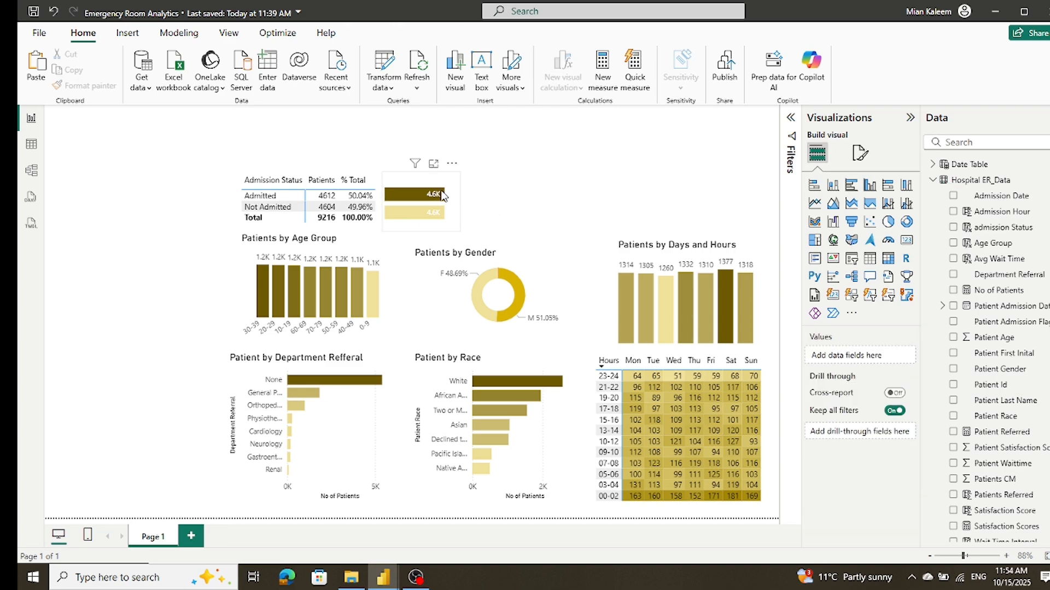
{"action": "left_click", "coordinate": [452, 185]}
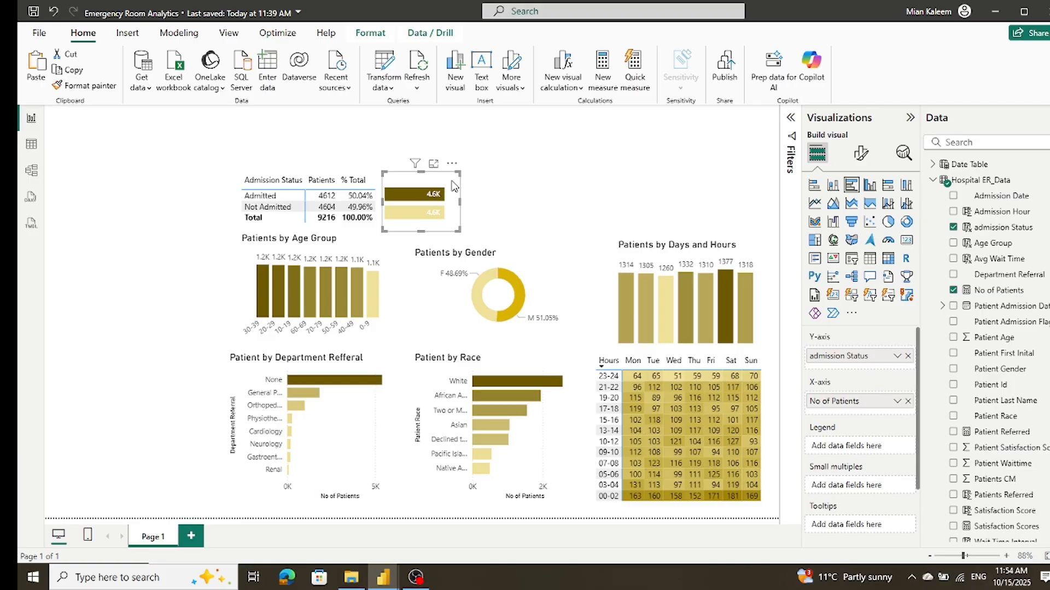
{"action": "left_click", "coordinate": [473, 220]}
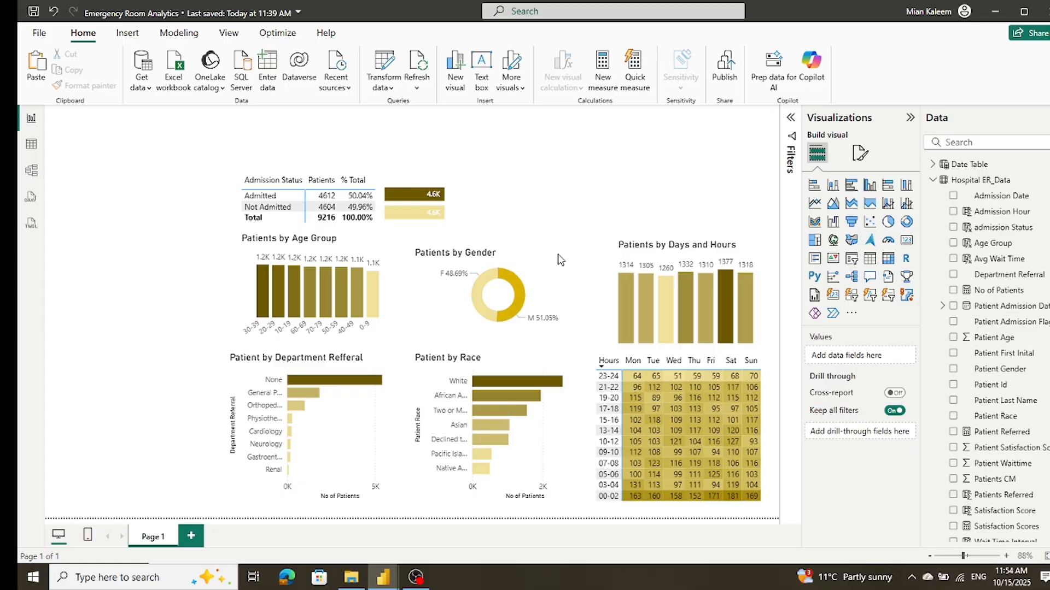
{"action": "left_click", "coordinate": [441, 229]}
{"action": "left_click_drag", "start_coordinate": [461, 206], "coordinate": [441, 205]}
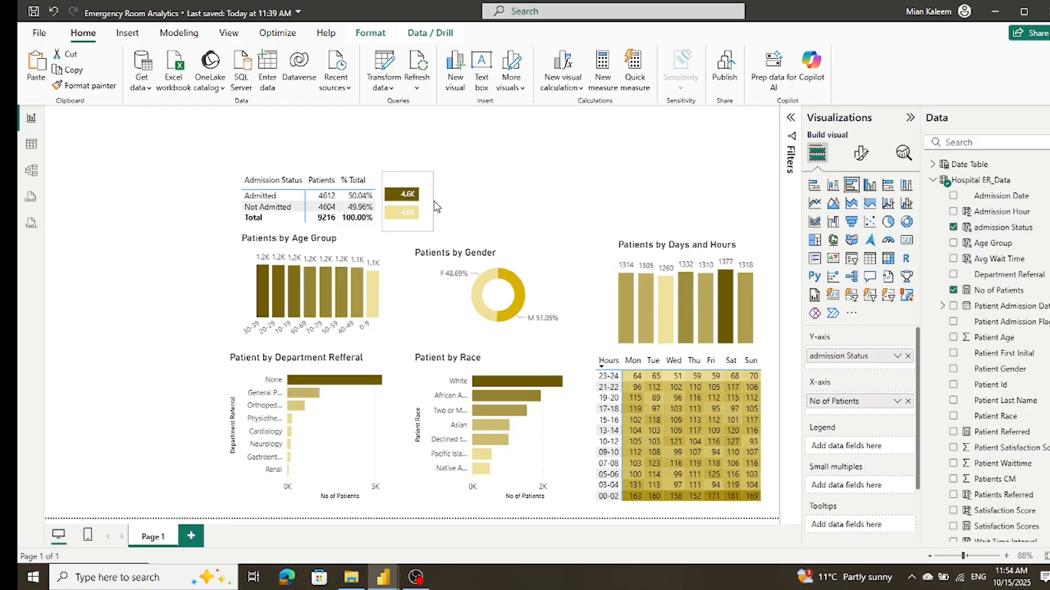
Step: Move the admission status table, the age group chart and the department referral chart further left on the page, aligning their left edges
{"action": "left_click", "coordinate": [244, 176]}
{"action": "left_click_drag", "start_coordinate": [245, 175], "coordinate": [193, 176]}
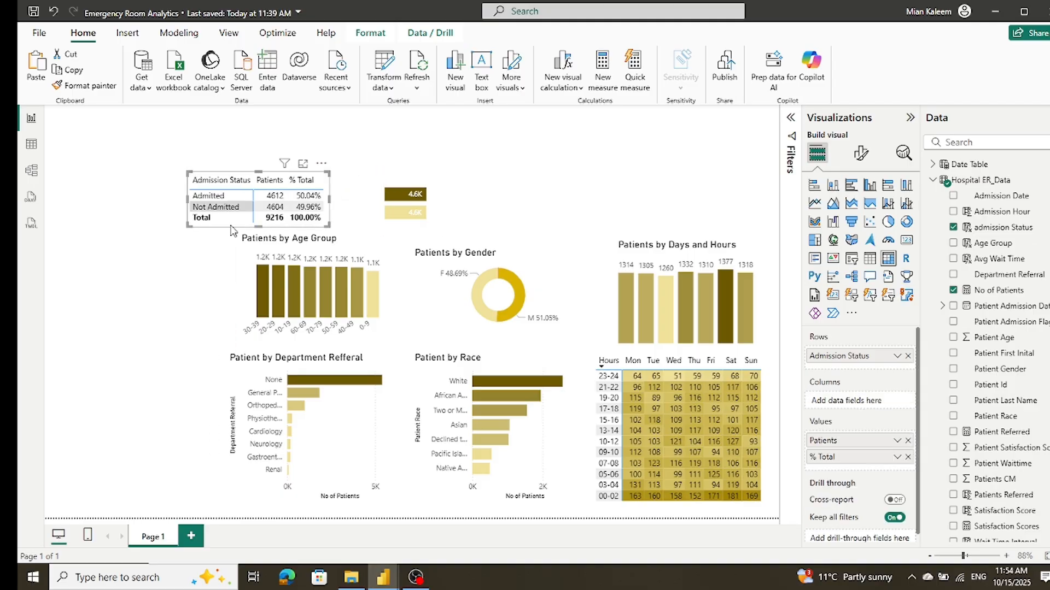
{"action": "left_click_drag", "start_coordinate": [249, 275], "coordinate": [199, 275]}
{"action": "left_click_drag", "start_coordinate": [235, 389], "coordinate": [155, 387]}
{"action": "left_click_drag", "start_coordinate": [194, 294], "coordinate": [154, 295]}
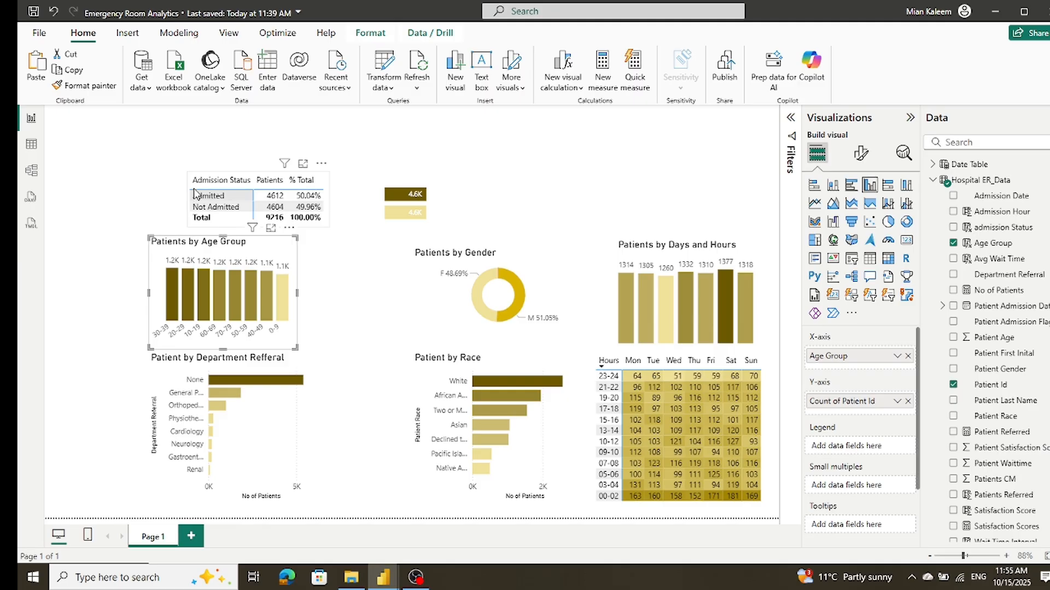
{"action": "left_click_drag", "start_coordinate": [190, 179], "coordinate": [148, 172]}
{"action": "left_click", "coordinate": [214, 158]}
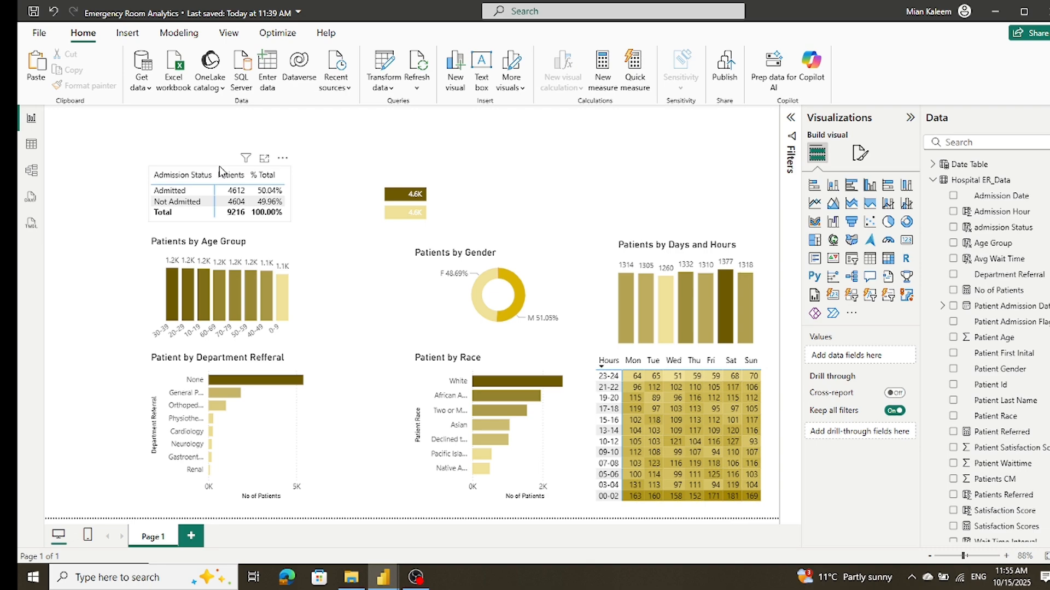
Step: Move the admission status bar chart directly beside the admission status table so its bars line up with the table rows
{"action": "left_click", "coordinate": [220, 171]}
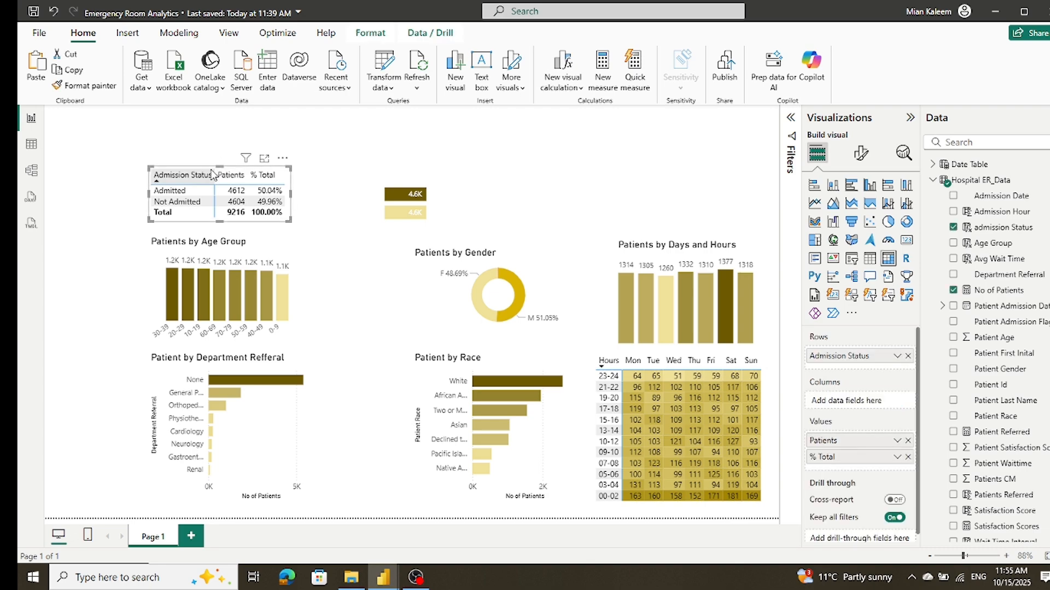
{"action": "left_click", "coordinate": [385, 200]}
{"action": "left_click_drag", "start_coordinate": [389, 190], "coordinate": [297, 178]}
{"action": "left_click", "coordinate": [392, 234]}
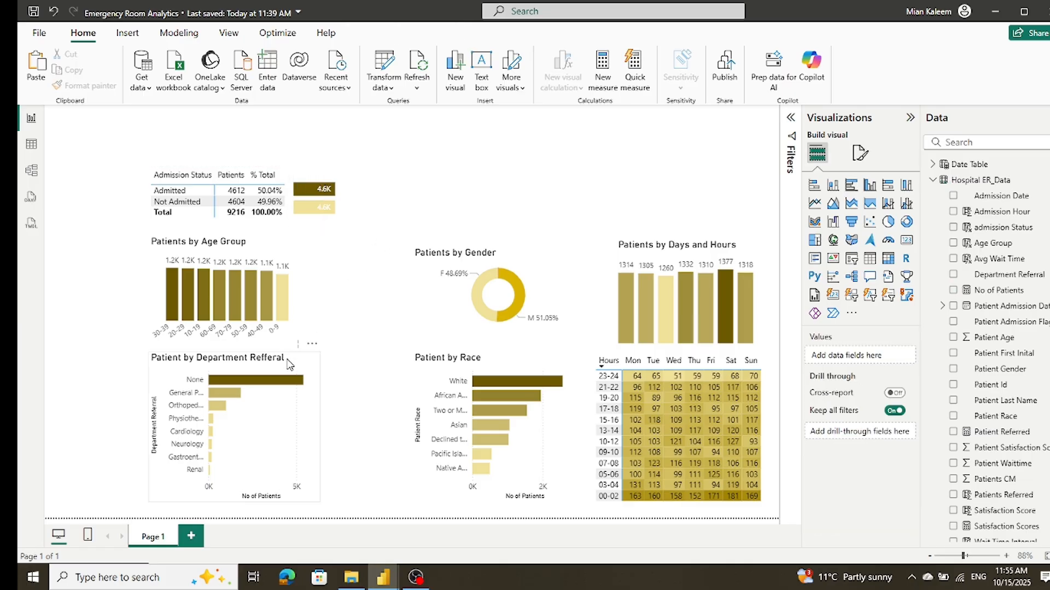
Step: Move the gender donut chart and the race bar chart further left on the page, aligning their left edges
{"action": "left_click_drag", "start_coordinate": [429, 299], "coordinate": [368, 296]}
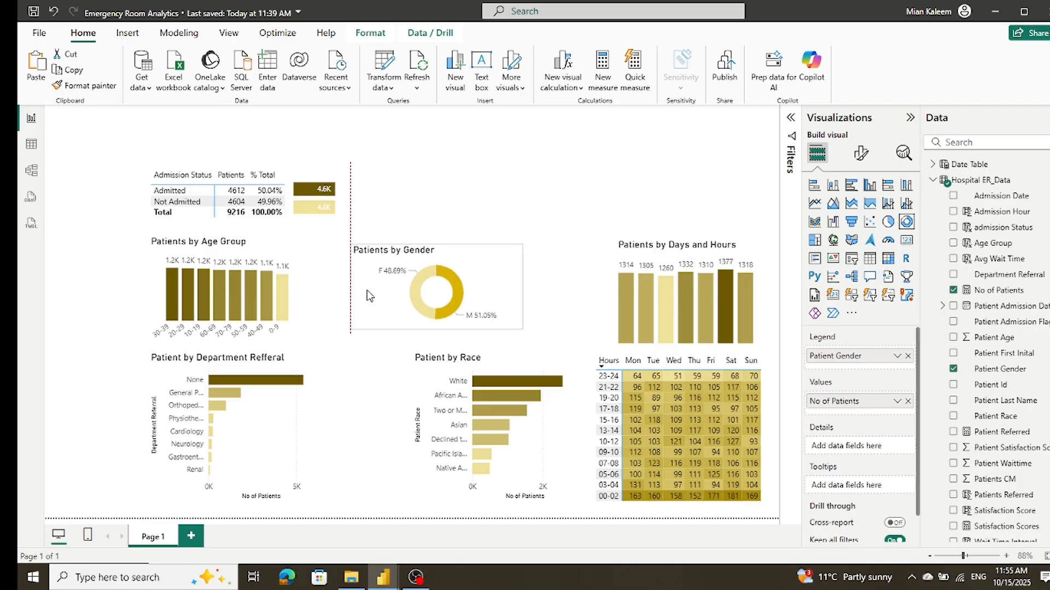
{"action": "left_click_drag", "start_coordinate": [420, 374], "coordinate": [362, 372]}
{"action": "left_click", "coordinate": [586, 358]}
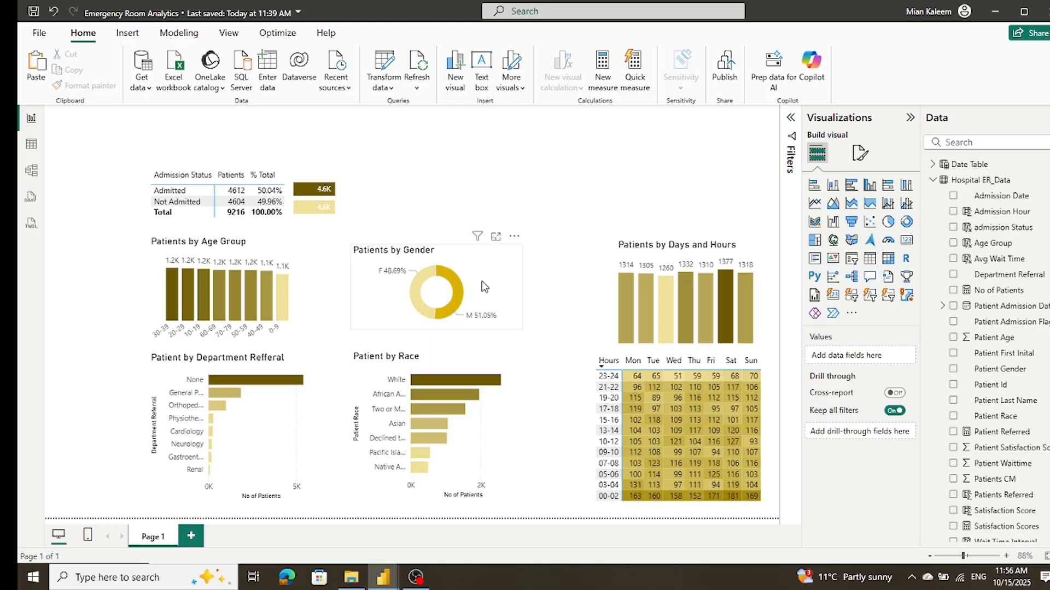
Step: Duplicate the gender donut chart and place the copy directly above the original, aligned with its left edge
{"action": "left_click", "coordinate": [509, 267]}
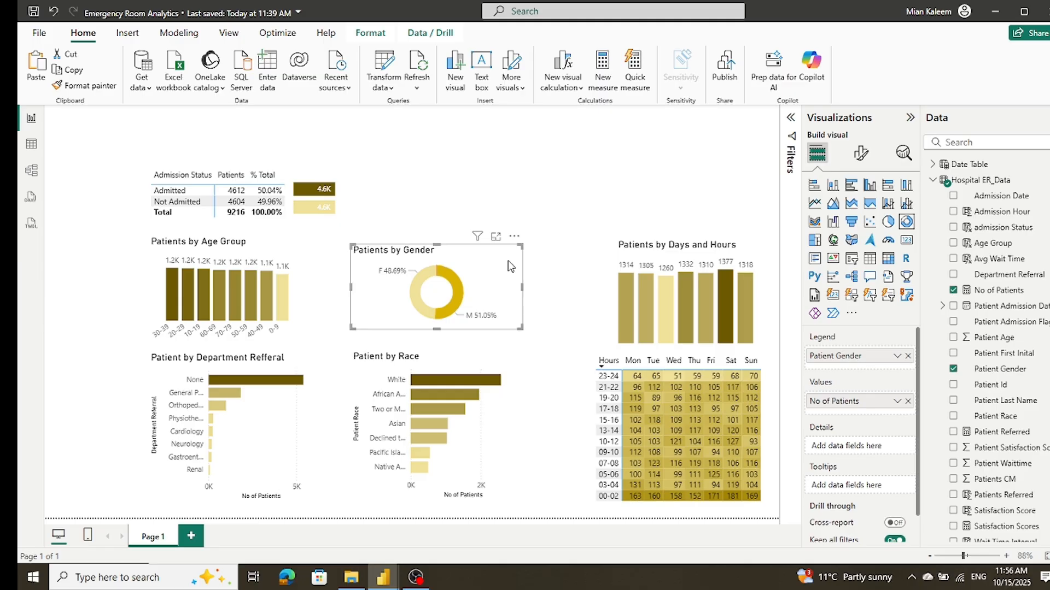
{"action": "key", "text": "ctrl+v"}
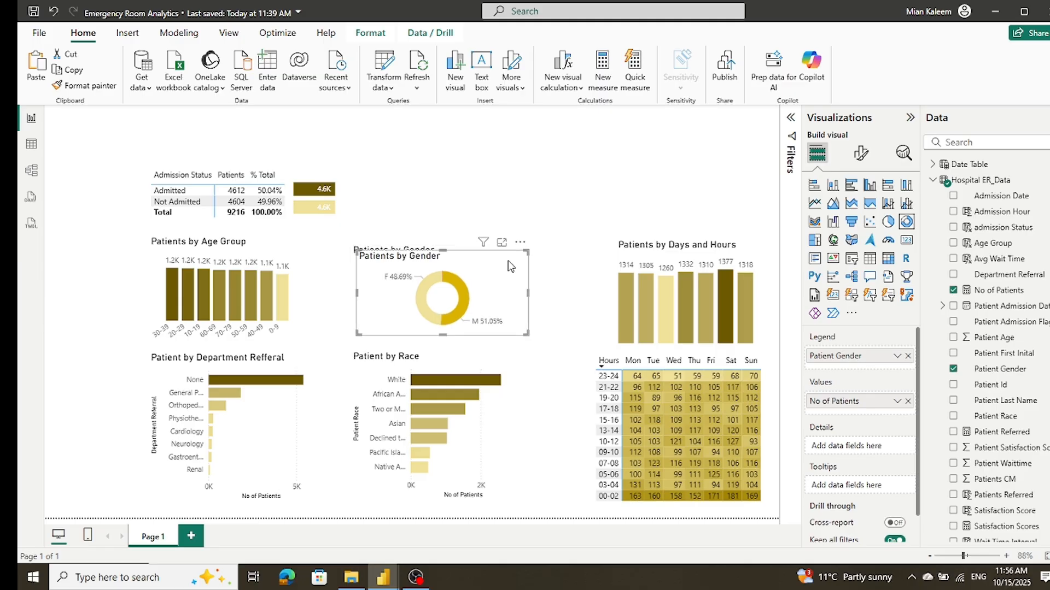
{"action": "left_click_drag", "start_coordinate": [509, 267], "coordinate": [502, 169]}
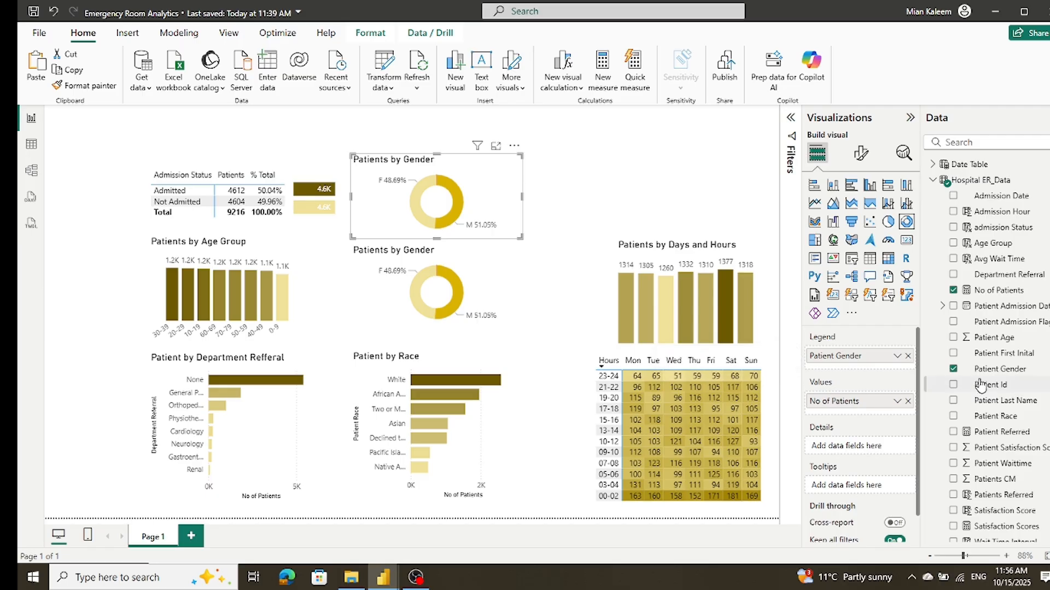
Step: Replace Patient Gender with Wait Time Target as the legend of the upper donut chart
{"action": "scroll", "coordinate": [982, 385], "scroll_direction": "down", "scroll_amount": 1}
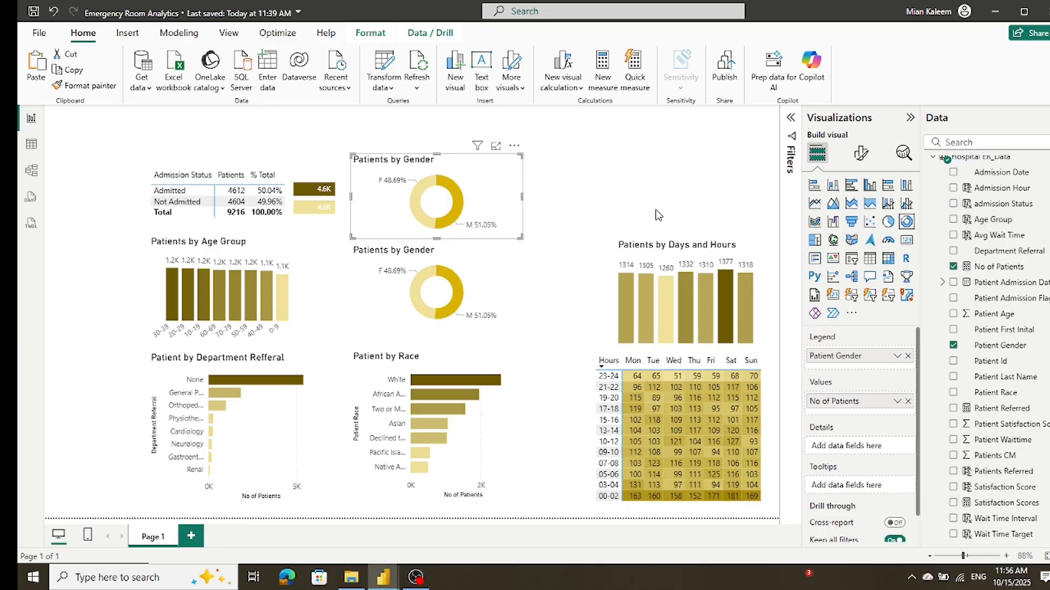
{"action": "left_click", "coordinate": [907, 356]}
{"action": "left_click_drag", "start_coordinate": [991, 541], "coordinate": [972, 525]}
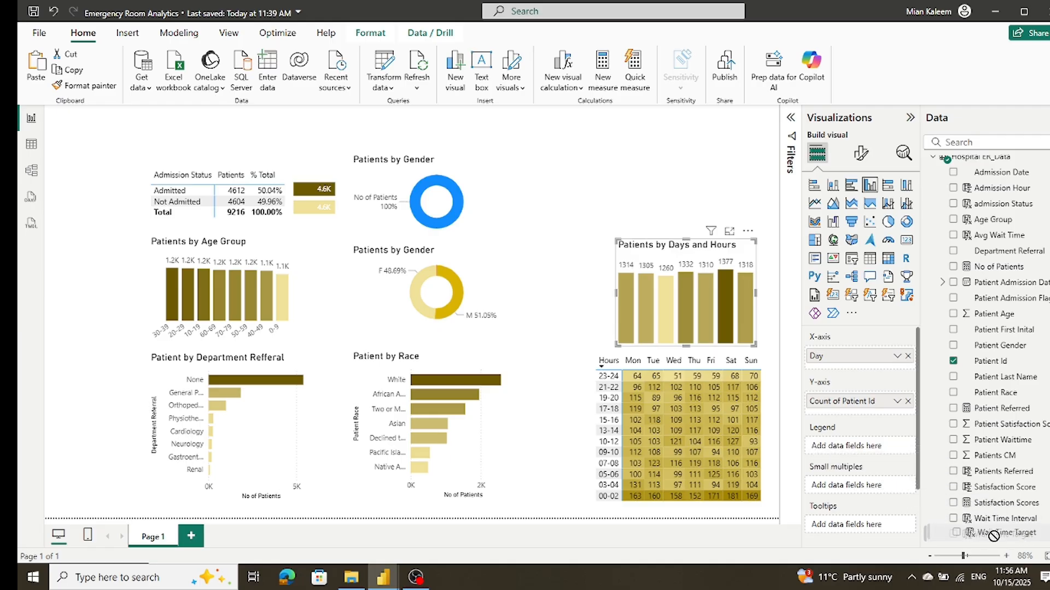
{"action": "left_click", "coordinate": [499, 190]}
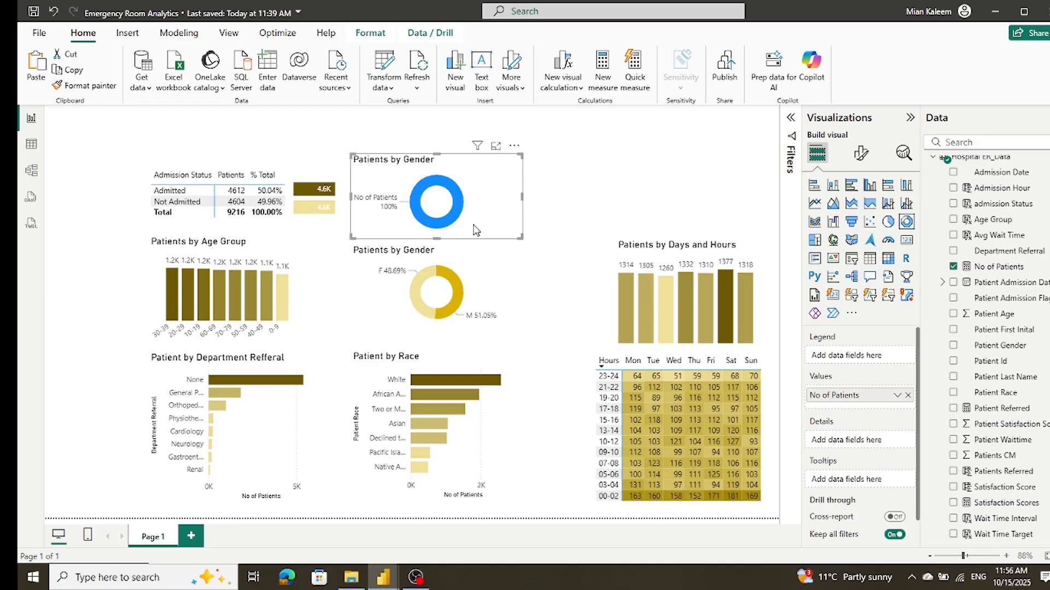
{"action": "left_click_drag", "start_coordinate": [999, 535], "coordinate": [892, 363]}
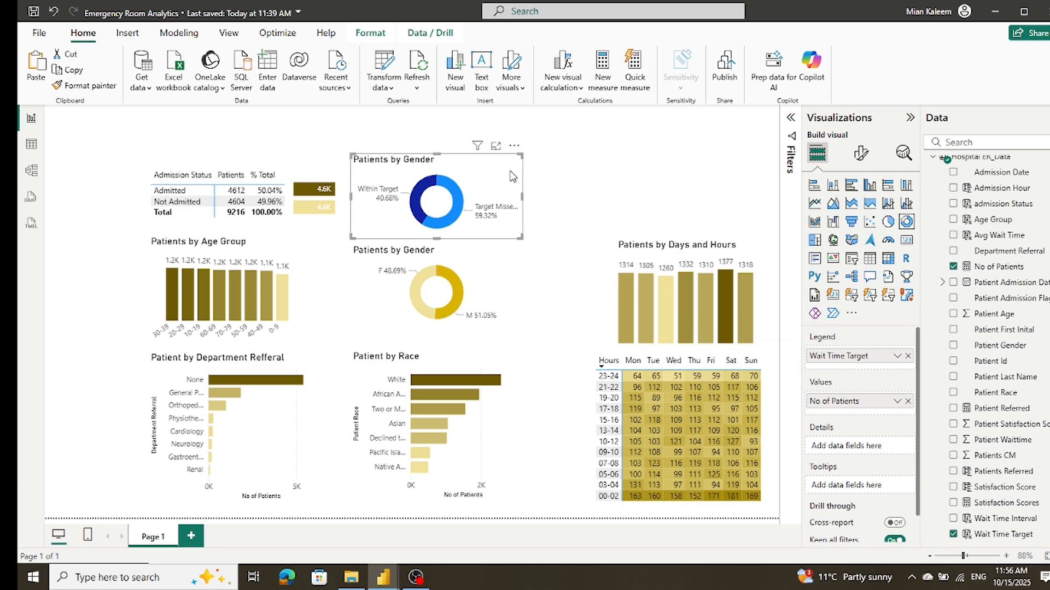
Step: Color the Target Missed slice of the upper donut chart light yellow
{"action": "left_click", "coordinate": [861, 155]}
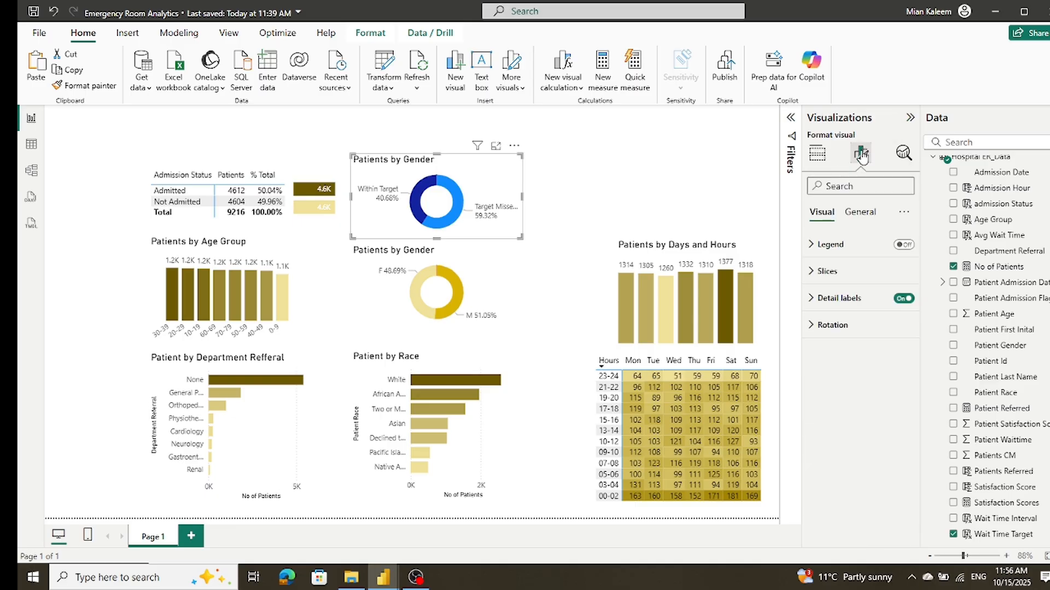
{"action": "left_click", "coordinate": [815, 272]}
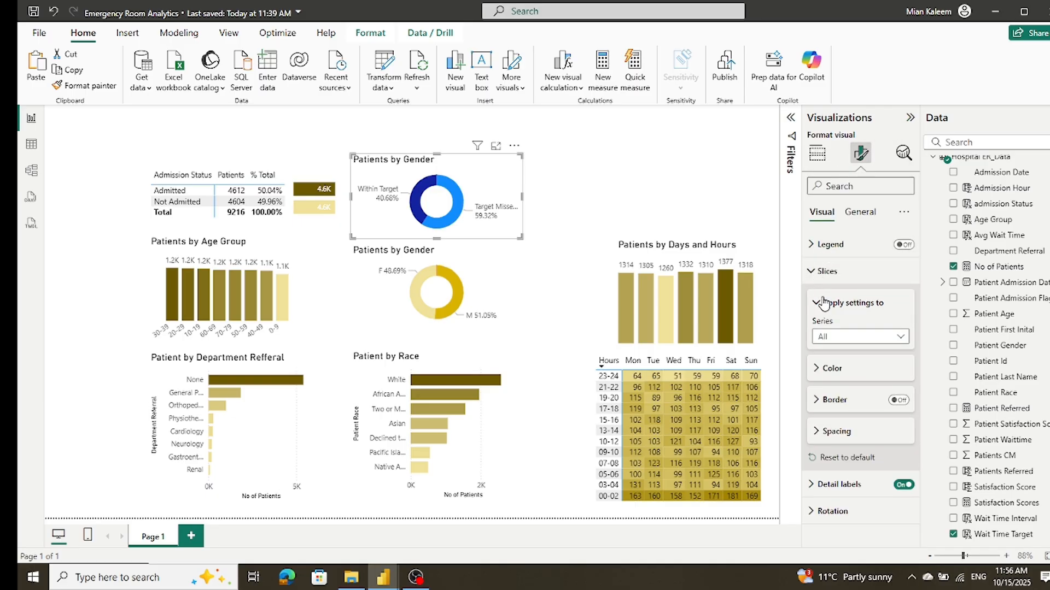
{"action": "left_click", "coordinate": [817, 369]}
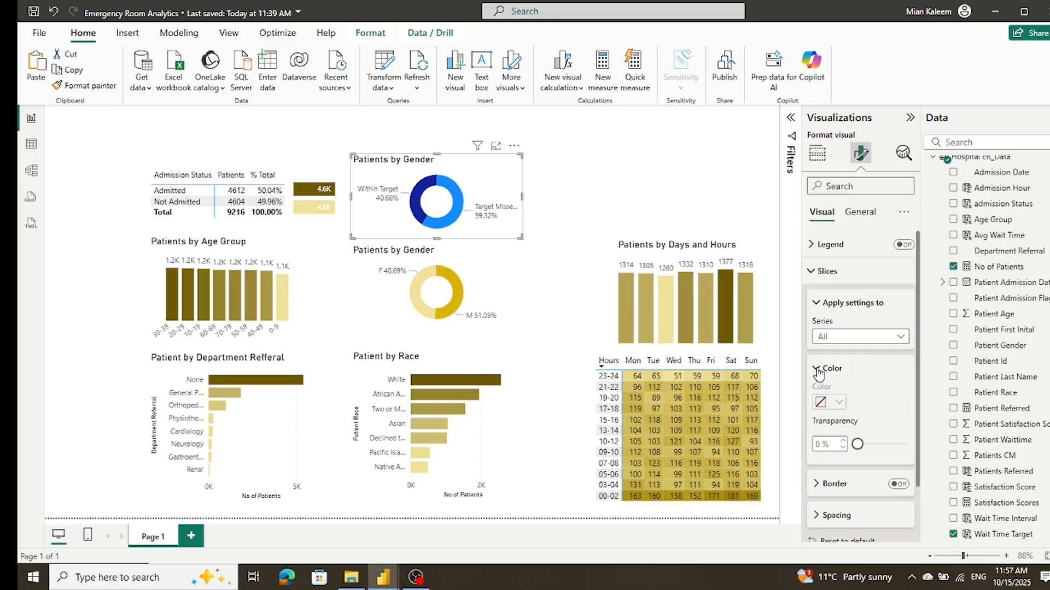
{"action": "left_click", "coordinate": [817, 369]}
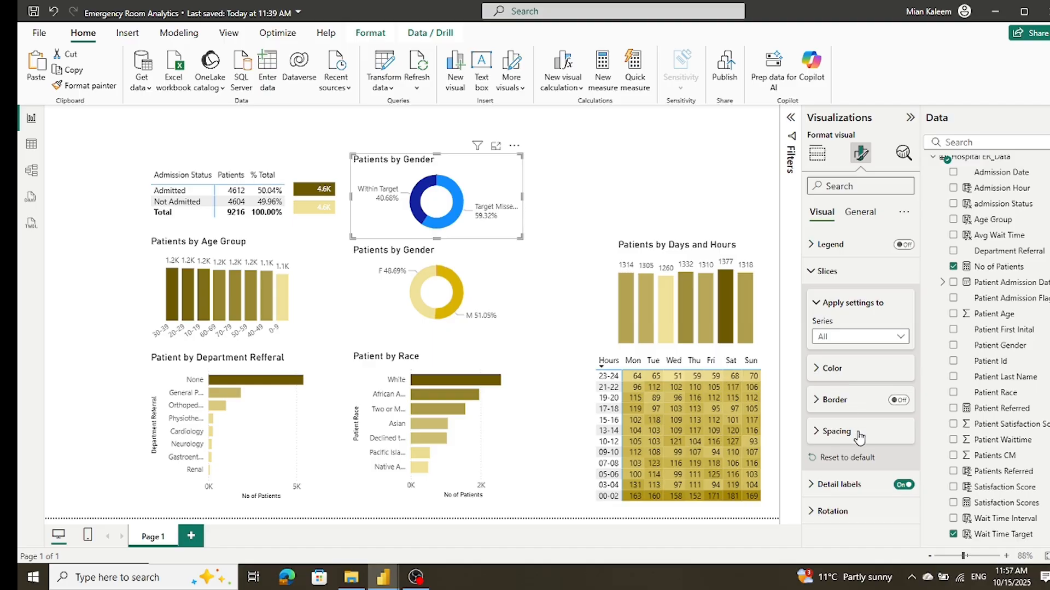
{"action": "left_click", "coordinate": [900, 337]}
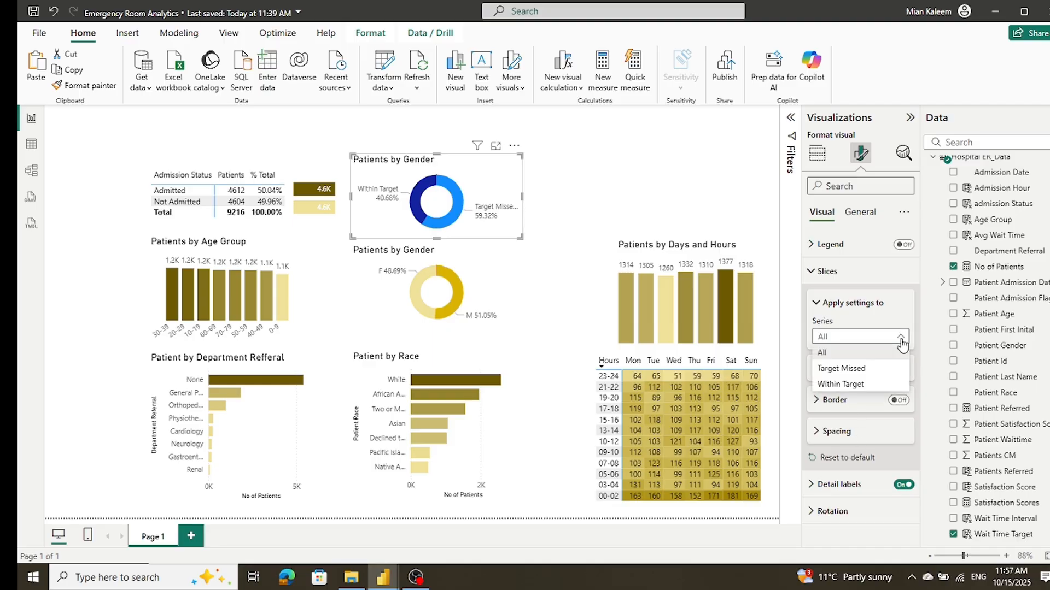
{"action": "left_click", "coordinate": [885, 369]}
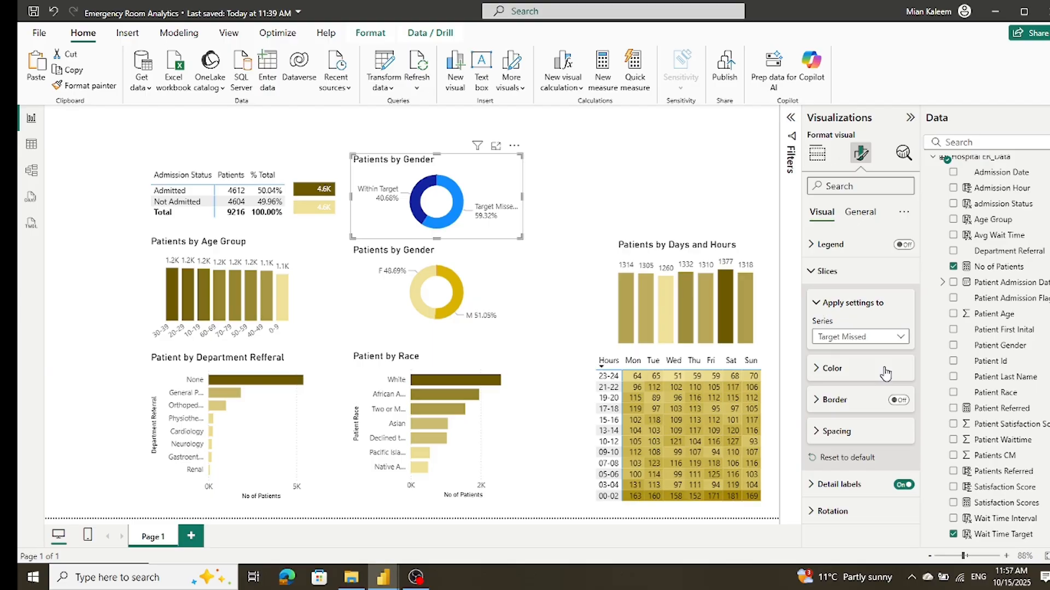
{"action": "left_click", "coordinate": [818, 369]}
{"action": "left_click", "coordinate": [831, 403]}
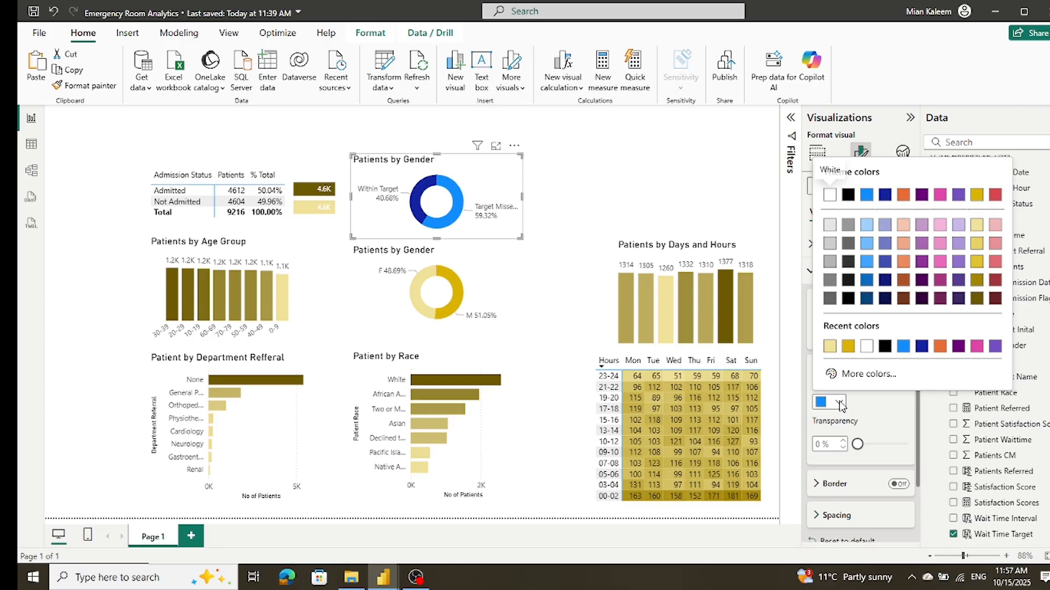
{"action": "left_click", "coordinate": [830, 346]}
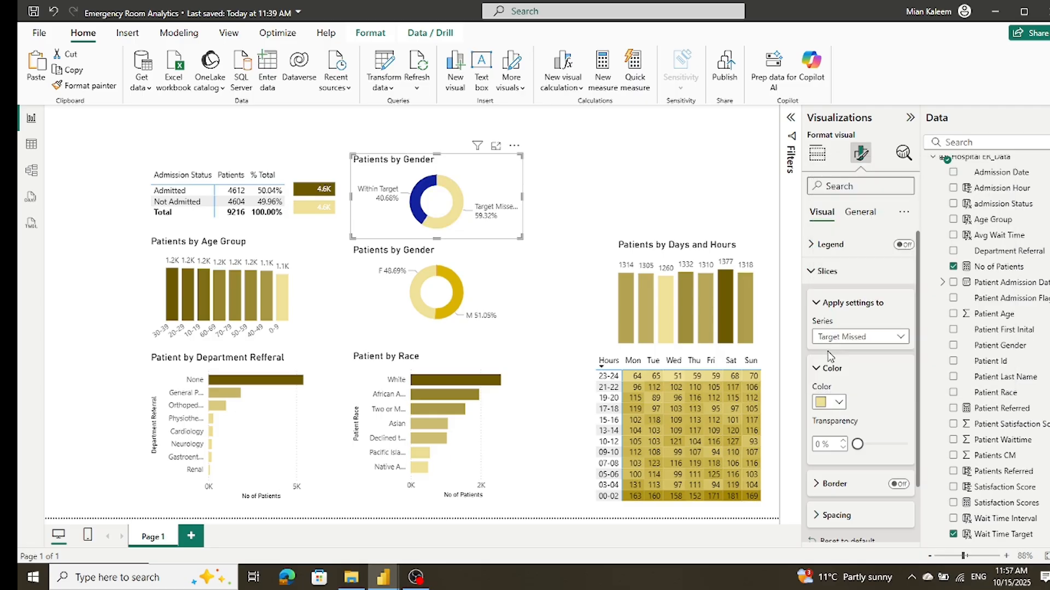
Step: Color the Within Target slice of the upper donut chart gold
{"action": "left_click", "coordinate": [899, 337]}
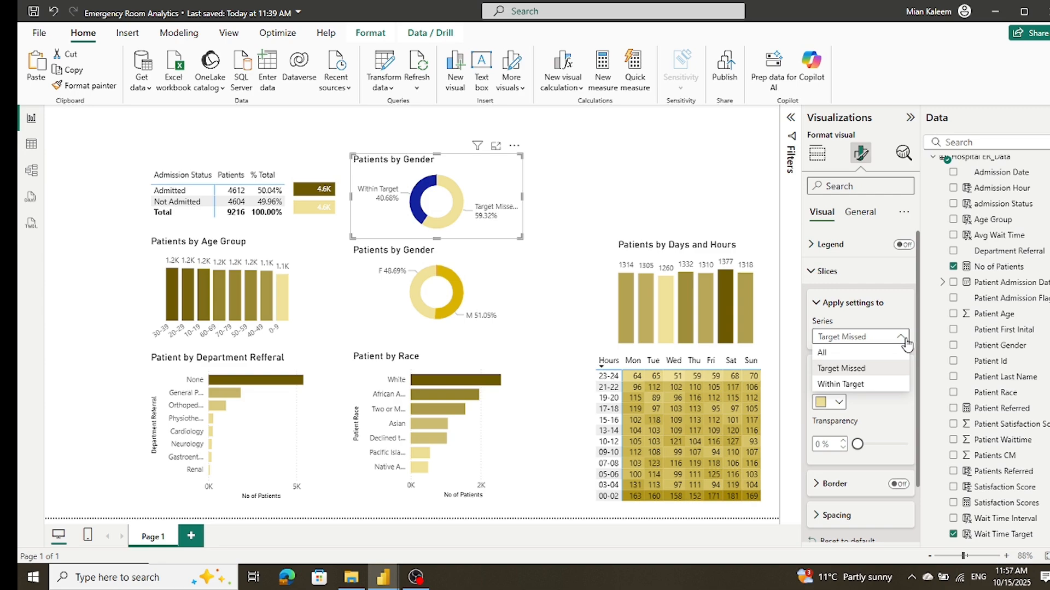
{"action": "left_click", "coordinate": [857, 386]}
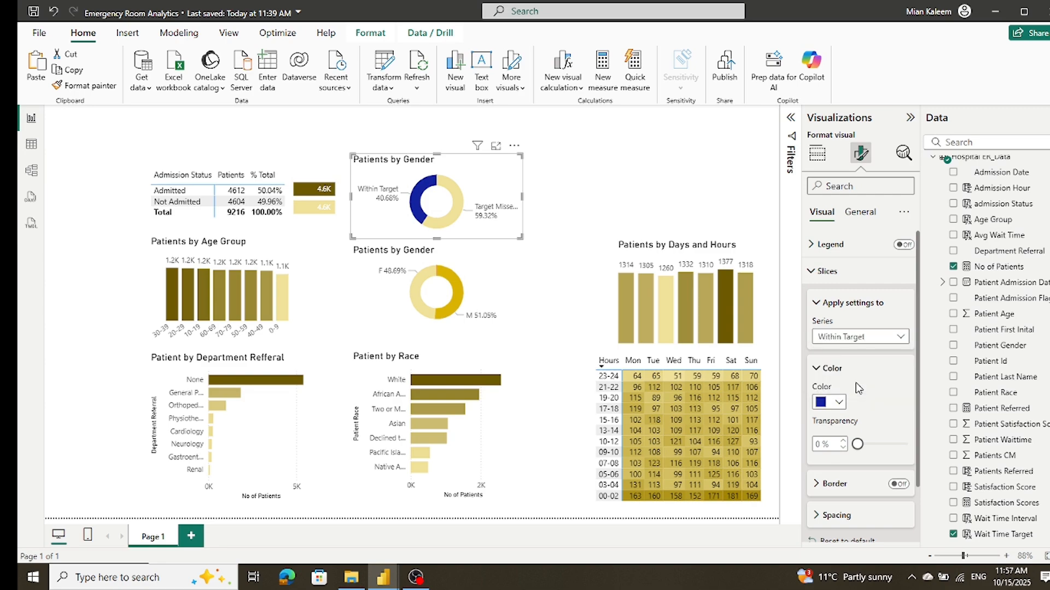
{"action": "left_click", "coordinate": [837, 402]}
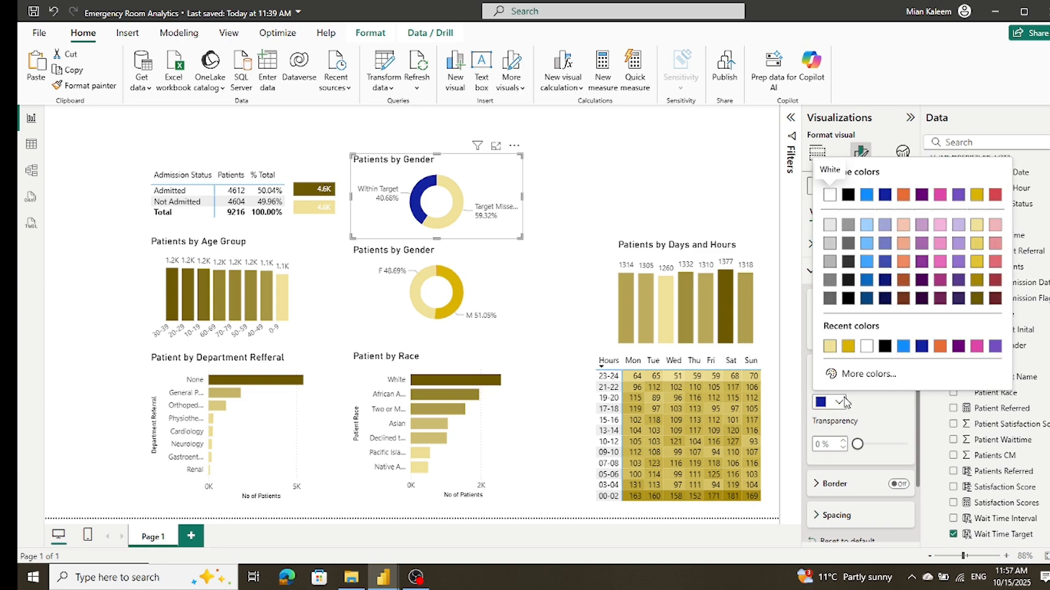
{"action": "left_click", "coordinate": [847, 346]}
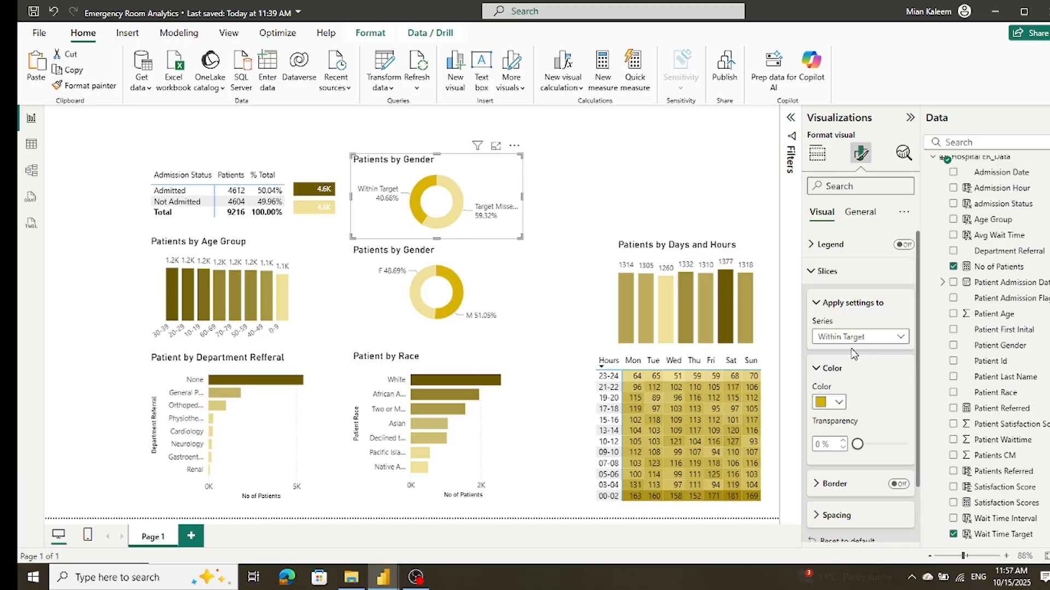
Step: Save the Emergency Room Analytics report
{"action": "left_click", "coordinate": [656, 198]}
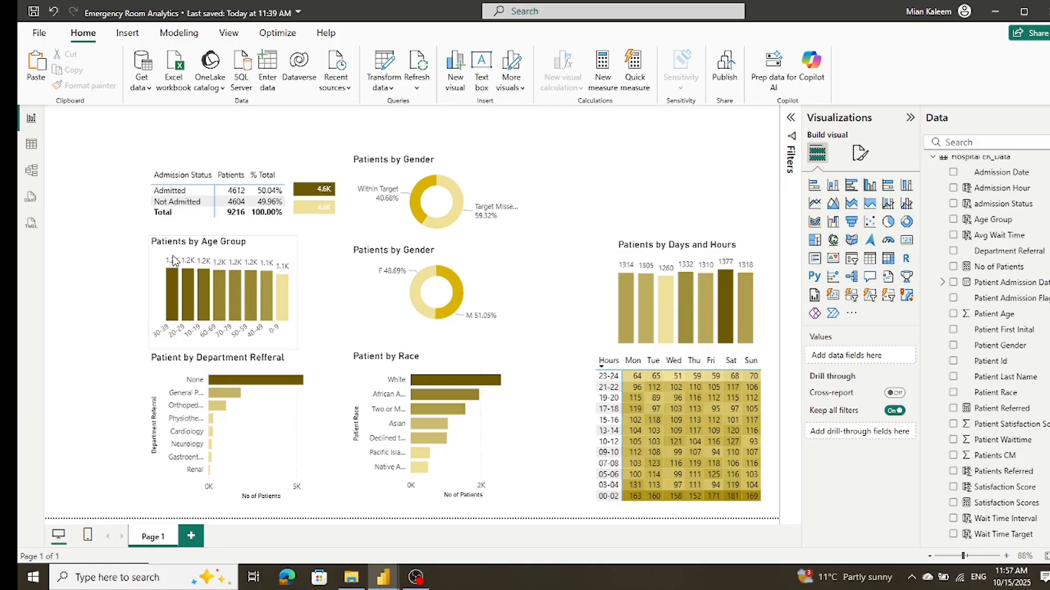
{"action": "left_click", "coordinate": [383, 320]}
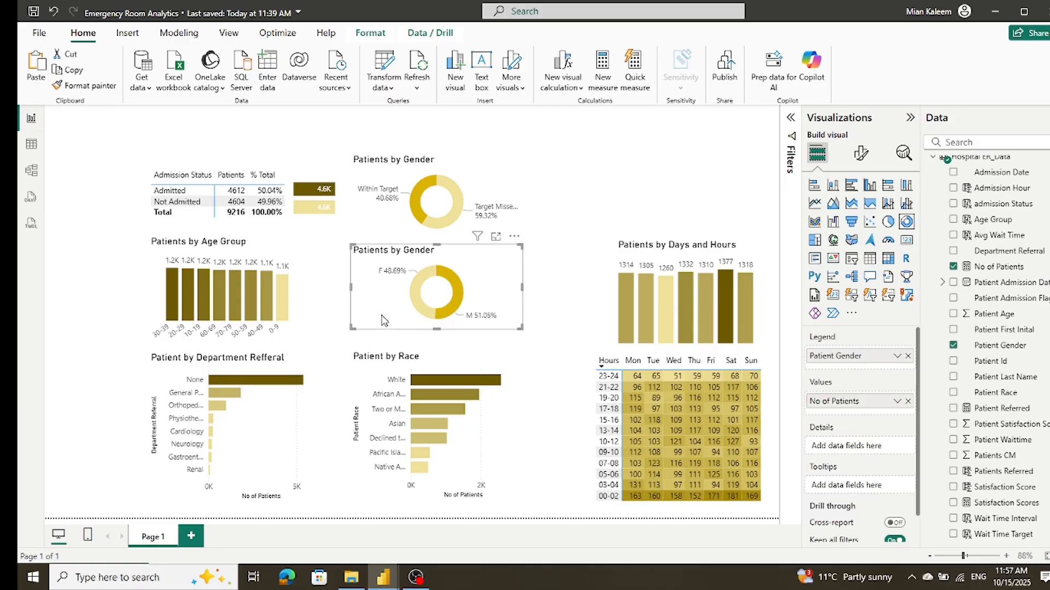
{"action": "left_click", "coordinate": [34, 12]}
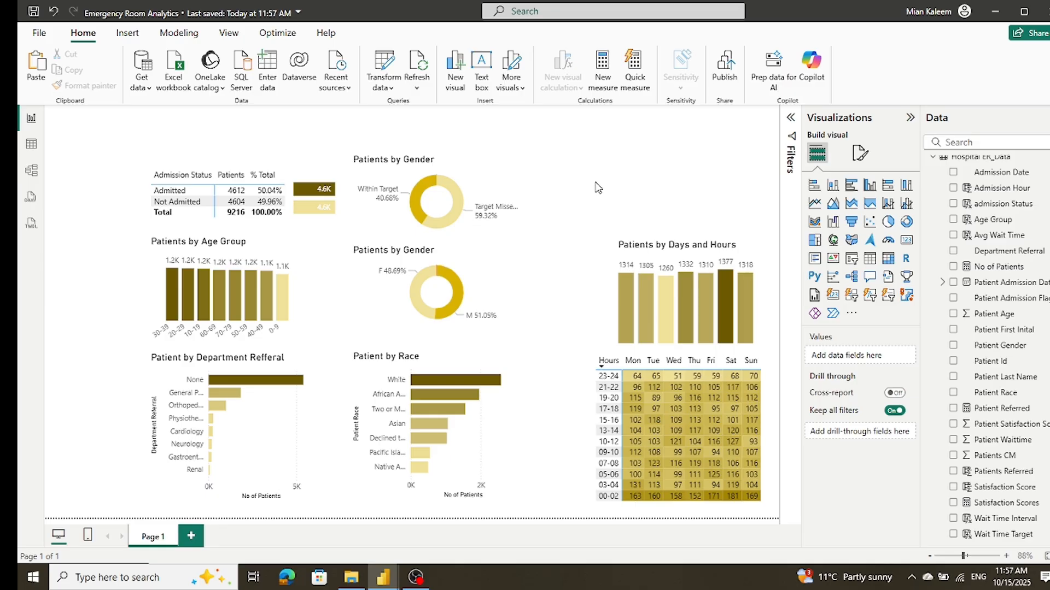
Step: Make the Patients by Days and Hours column chart slightly taller by extending its upper edge
{"action": "left_click", "coordinate": [621, 260]}
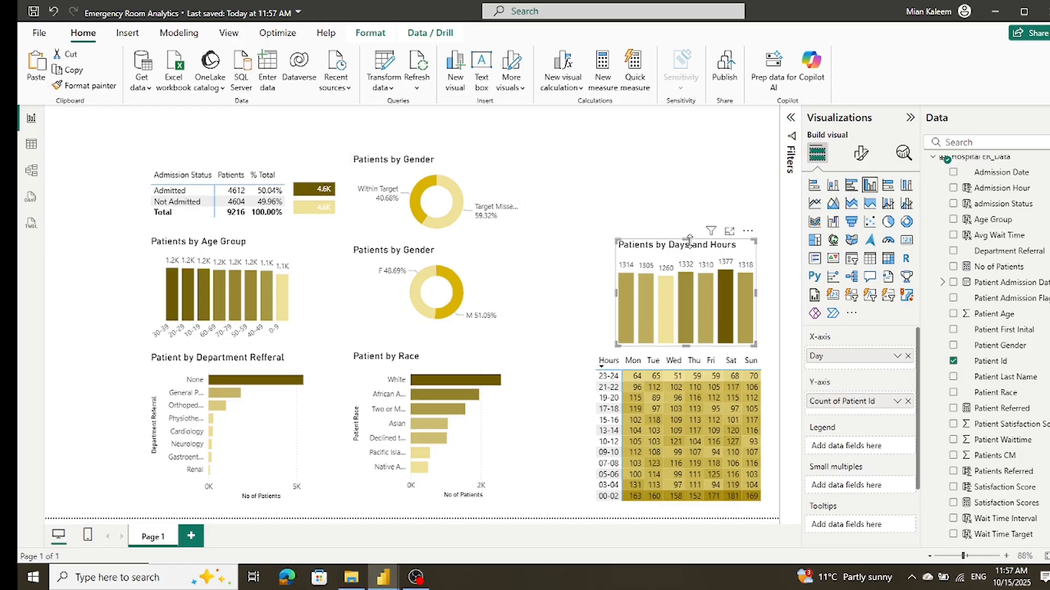
{"action": "mouse_move", "coordinate": [686, 239]}
{"action": "left_mouse_down"}
{"action": "mouse_move", "coordinate": [690, 192]}
{"action": "mouse_move", "coordinate": [689, 228]}
{"action": "left_mouse_up"}
{"action": "left_click", "coordinate": [579, 177]}
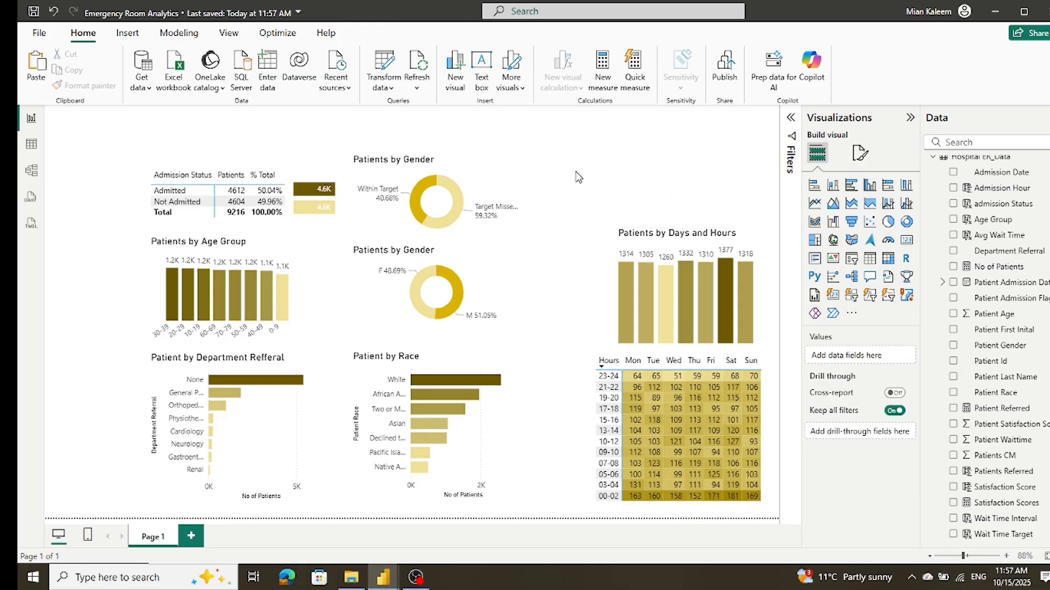
Step: Lower the upper edge of the wait time target donut chart to line up with the top of the admission status table
{"action": "left_click", "coordinate": [384, 161]}
{"action": "left_click_drag", "start_coordinate": [437, 151], "coordinate": [438, 167]}
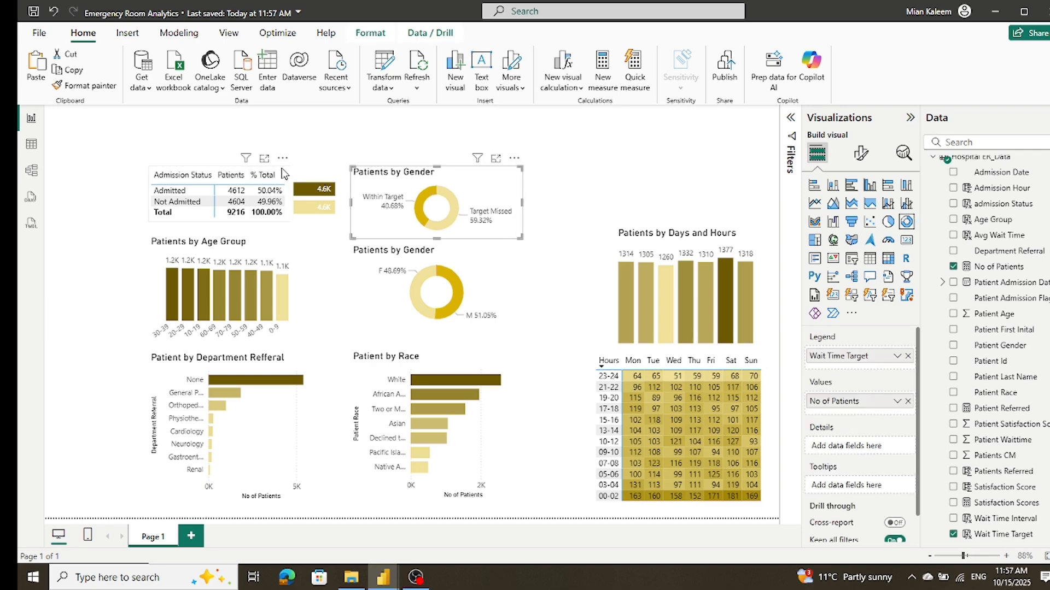
{"action": "left_click", "coordinate": [332, 153]}
{"action": "left_click", "coordinate": [454, 129]}
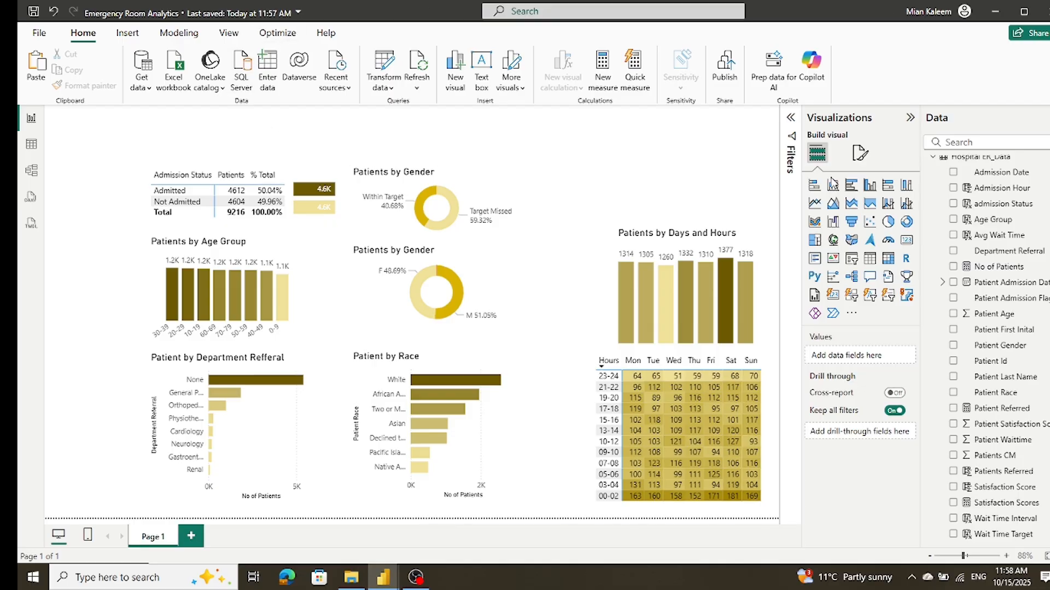
Step: Add an empty area chart and fit it as a low strip directly above the admission status table and bar chart
{"action": "left_click", "coordinate": [832, 205]}
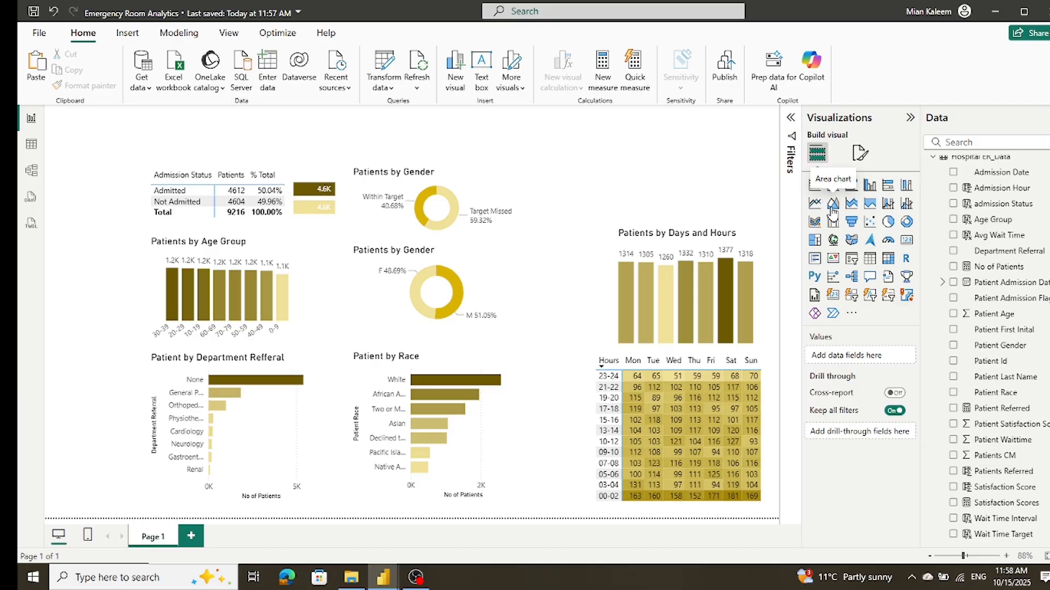
{"action": "left_click_drag", "start_coordinate": [718, 161], "coordinate": [260, 160]}
{"action": "left_click_drag", "start_coordinate": [227, 251], "coordinate": [246, 163]}
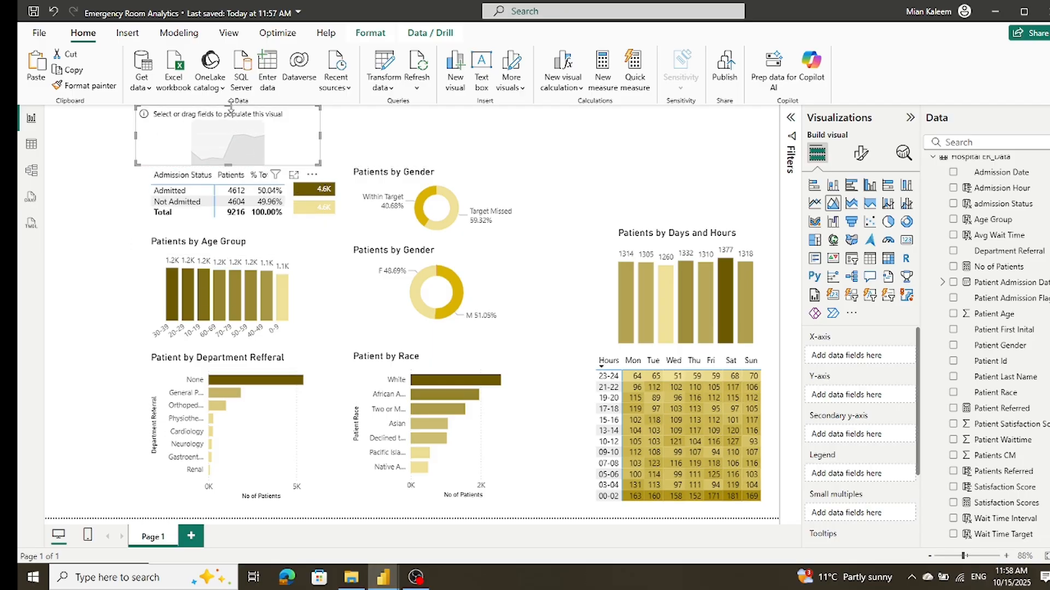
{"action": "left_click_drag", "start_coordinate": [230, 107], "coordinate": [310, 160]}
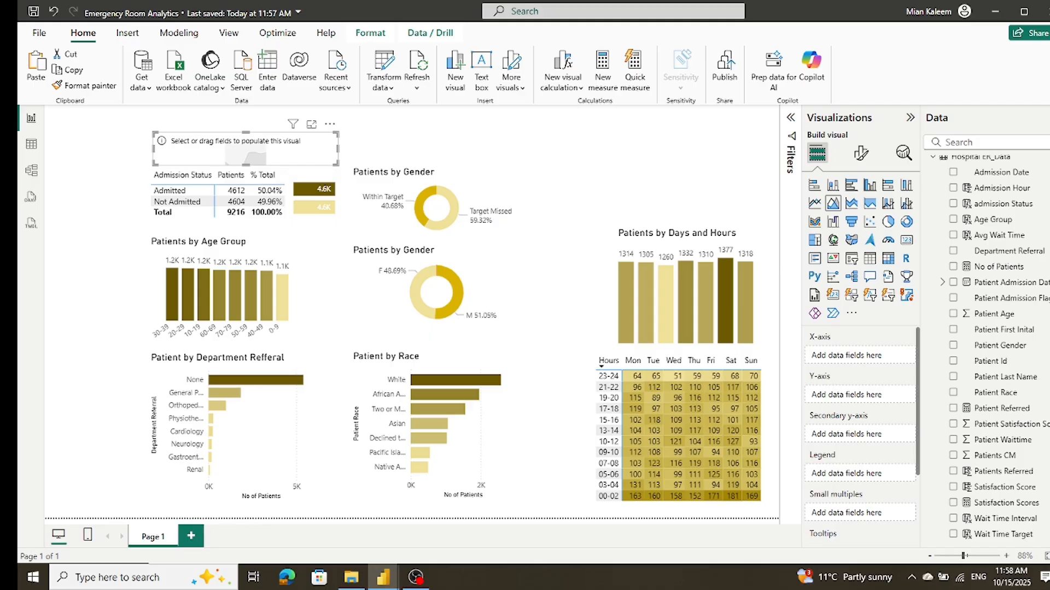
Step: Plot No of Patients by Day from the Date Table in the empty area chart and extend the chart's upper edge upward
{"action": "scroll", "coordinate": [1033, 262], "scroll_direction": "up", "scroll_amount": 2}
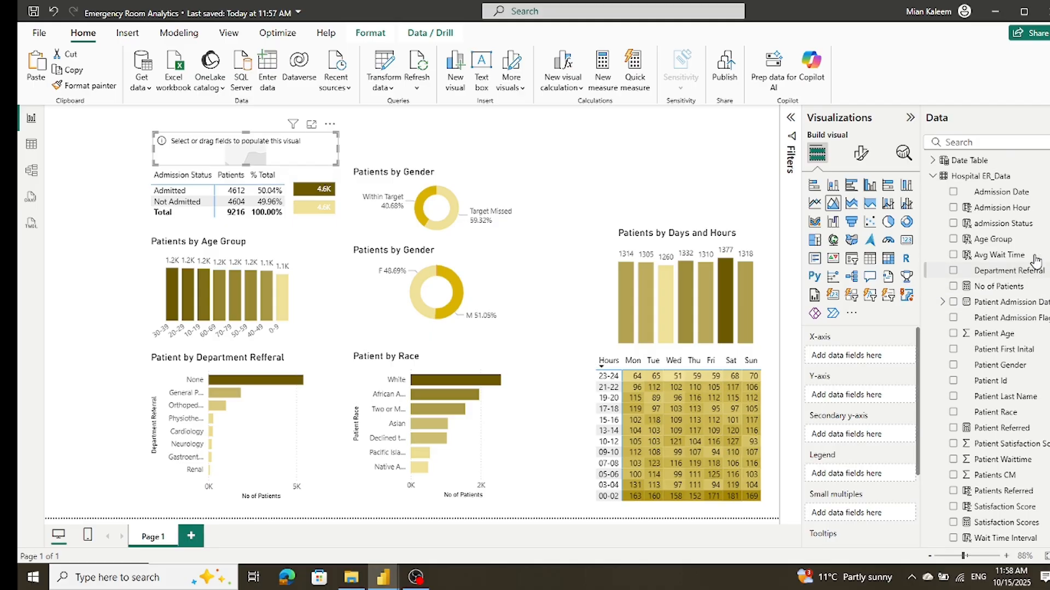
{"action": "left_click", "coordinate": [933, 166]}
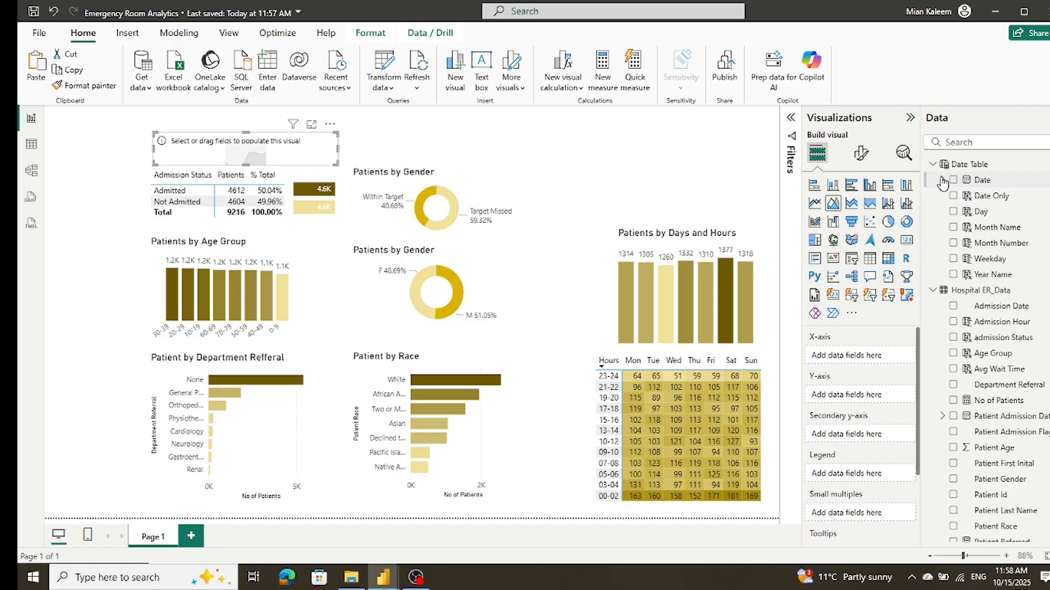
{"action": "left_click", "coordinate": [942, 184]}
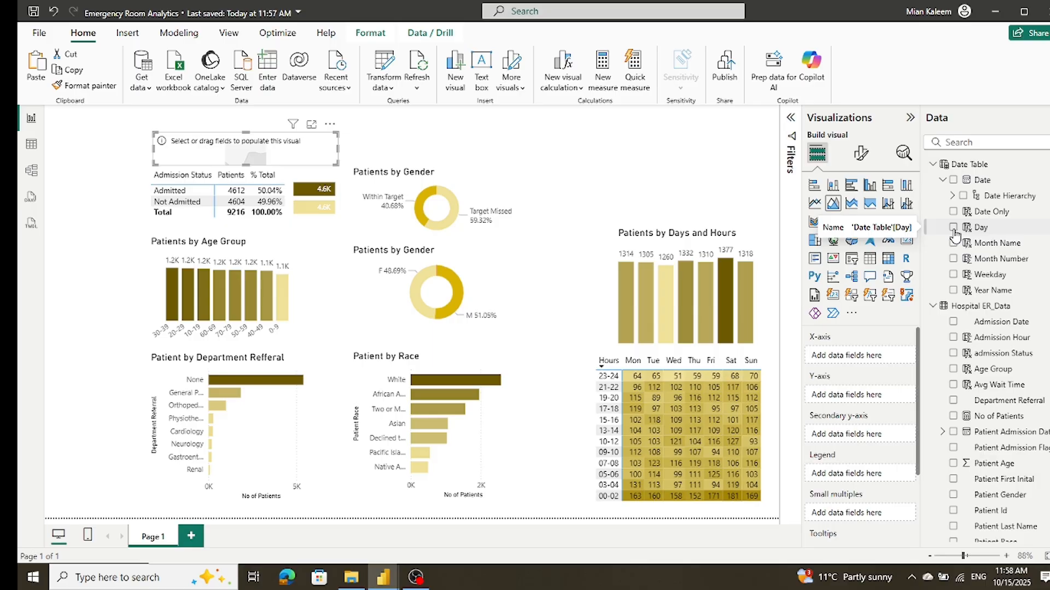
{"action": "left_click_drag", "start_coordinate": [973, 234], "coordinate": [864, 365]}
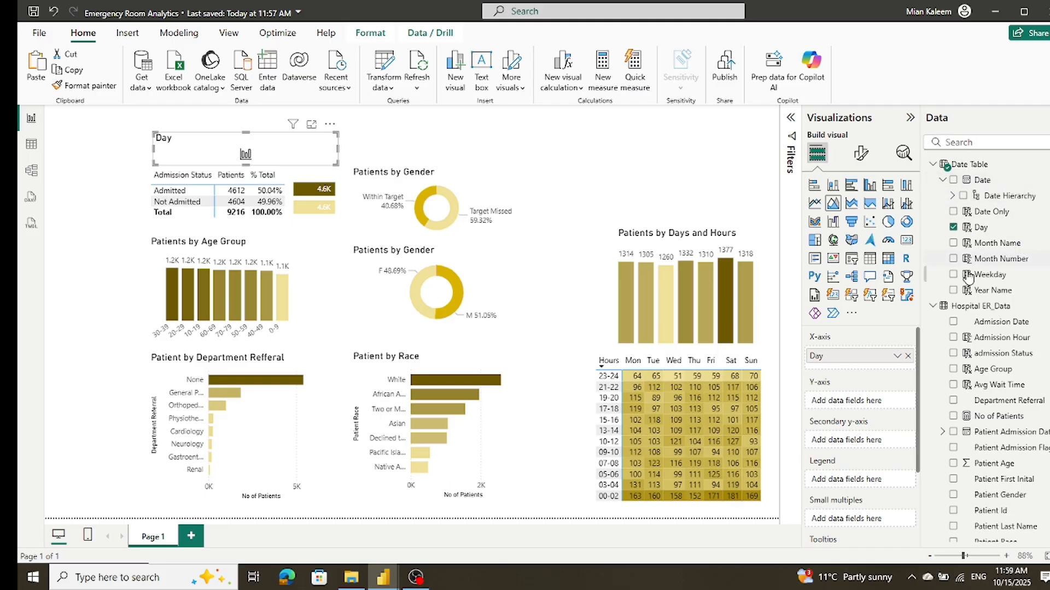
{"action": "left_click_drag", "start_coordinate": [980, 421], "coordinate": [865, 405]}
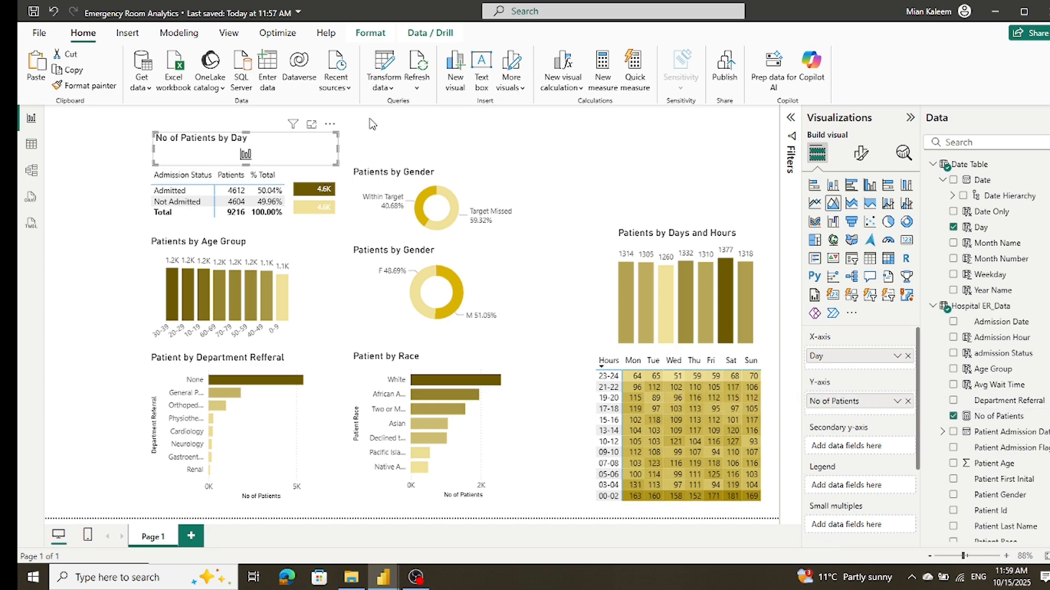
{"action": "left_click_drag", "start_coordinate": [246, 133], "coordinate": [251, 118]}
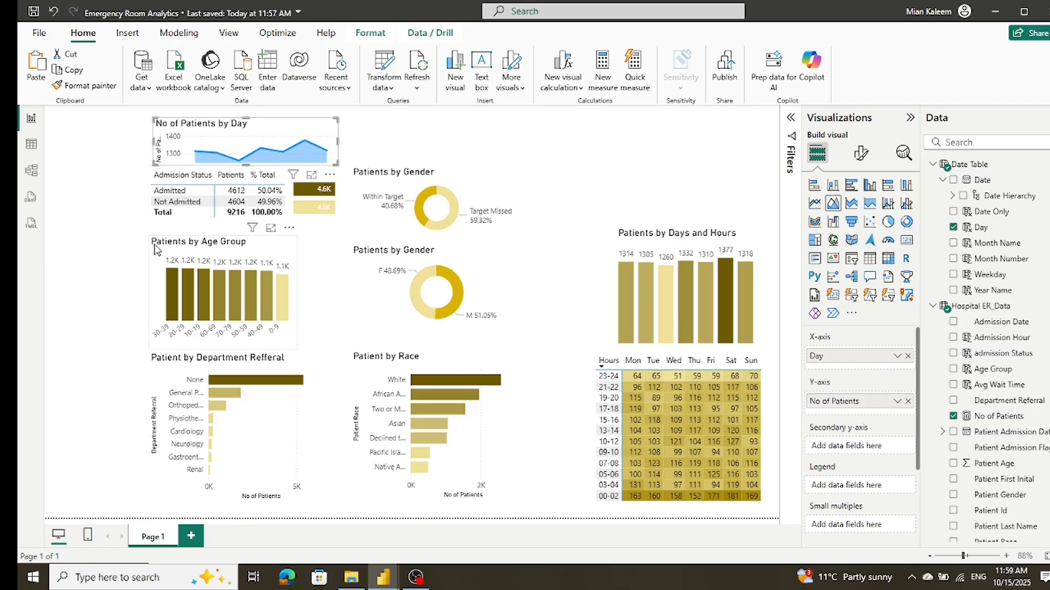
Step: Widen the Age Group and Department Referral charts to the area chart's right edge, lowering the Department Referral chart's upper edge
{"action": "left_click", "coordinate": [156, 290]}
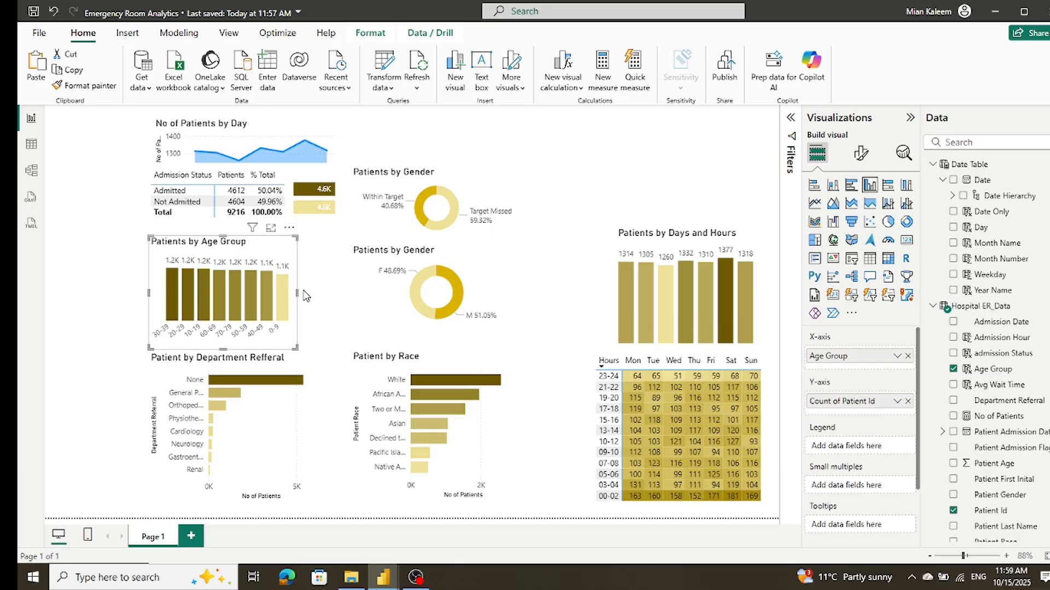
{"action": "left_click_drag", "start_coordinate": [297, 294], "coordinate": [338, 293]}
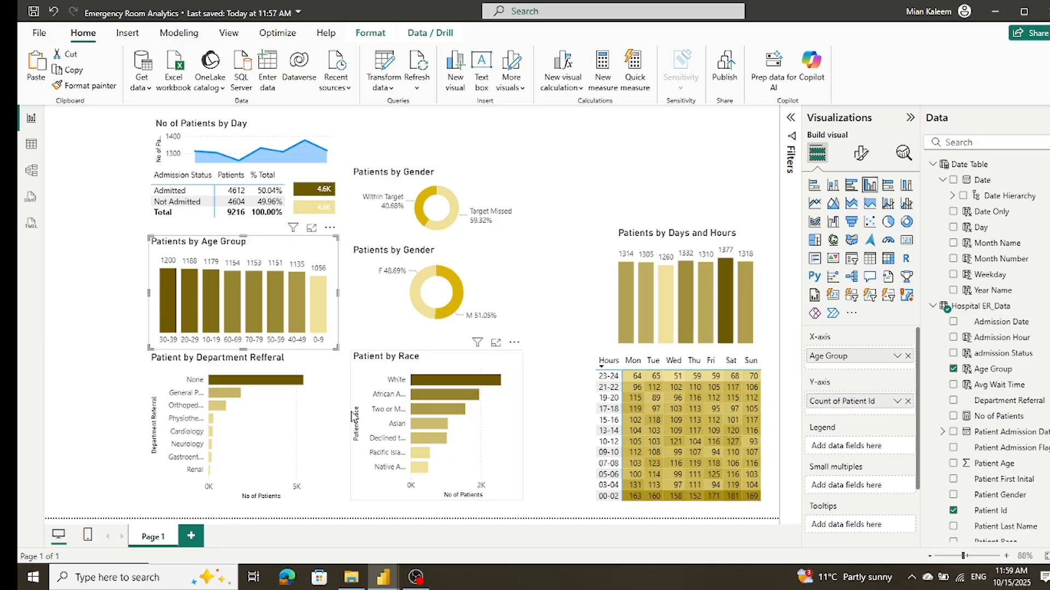
{"action": "left_click", "coordinate": [324, 416]}
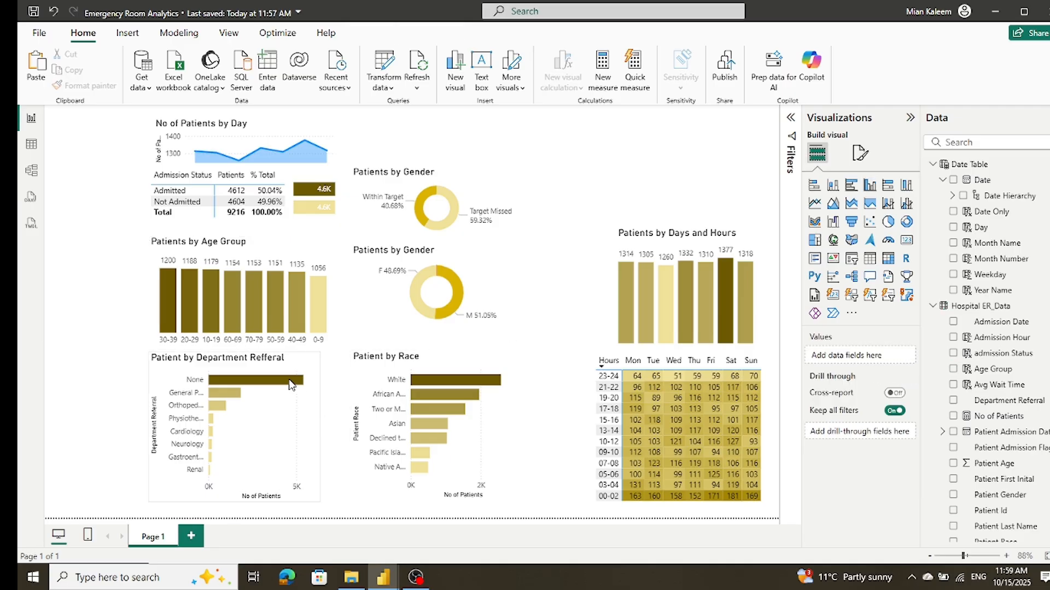
{"action": "left_click_drag", "start_coordinate": [234, 352], "coordinate": [234, 380]}
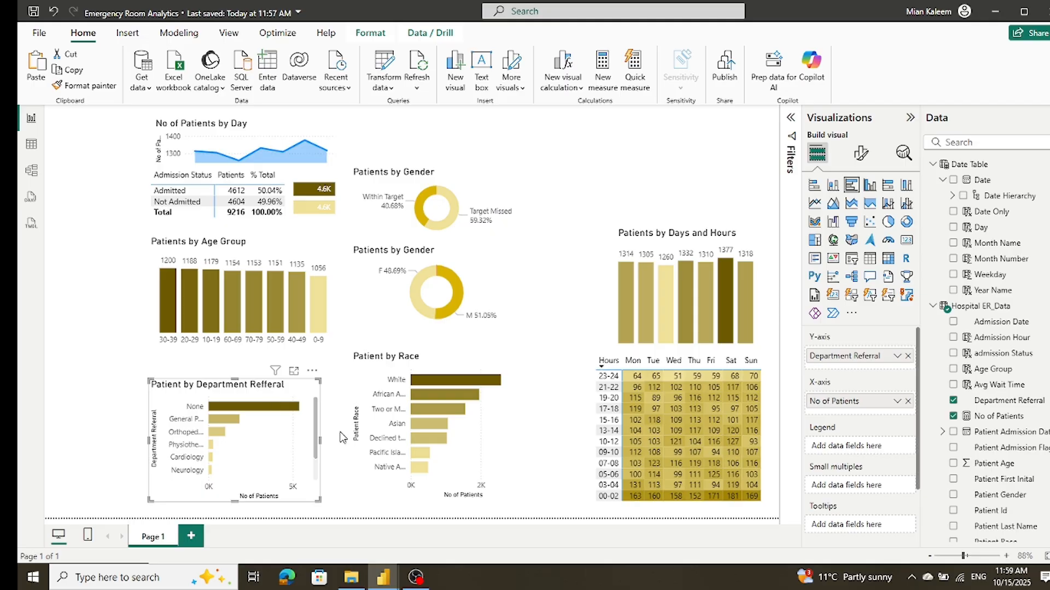
{"action": "left_click_drag", "start_coordinate": [321, 440], "coordinate": [339, 440]}
Step: Shift the Age Group chart, admission status table, its bar chart and the area chart slightly down to close the gaps between them
{"action": "left_click_drag", "start_coordinate": [317, 350], "coordinate": [319, 374]}
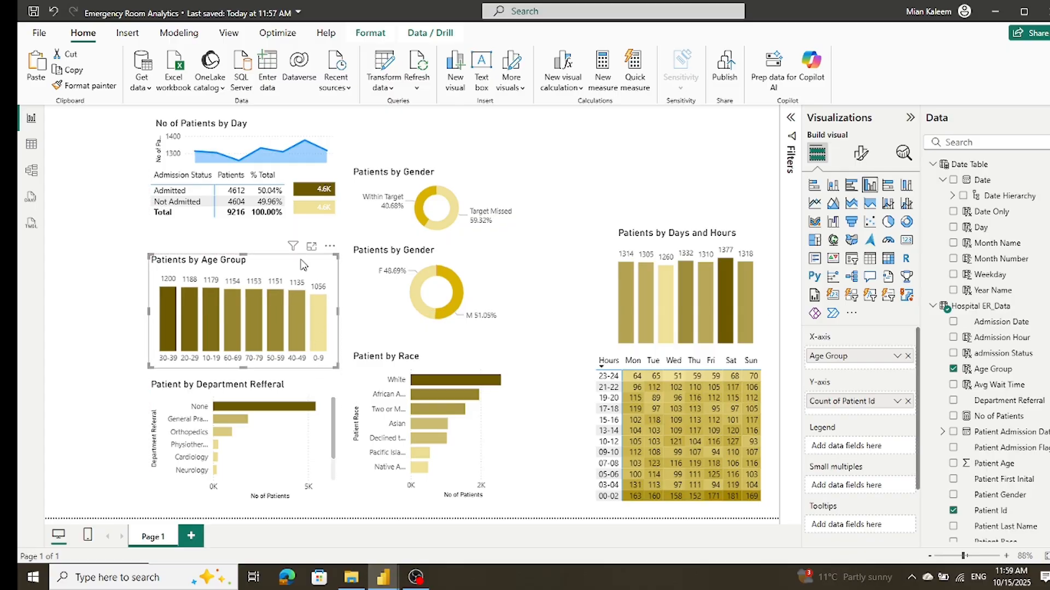
{"action": "left_click", "coordinate": [268, 220]}
{"action": "left_click_drag", "start_coordinate": [262, 225], "coordinate": [262, 243]}
{"action": "left_click", "coordinate": [326, 226]}
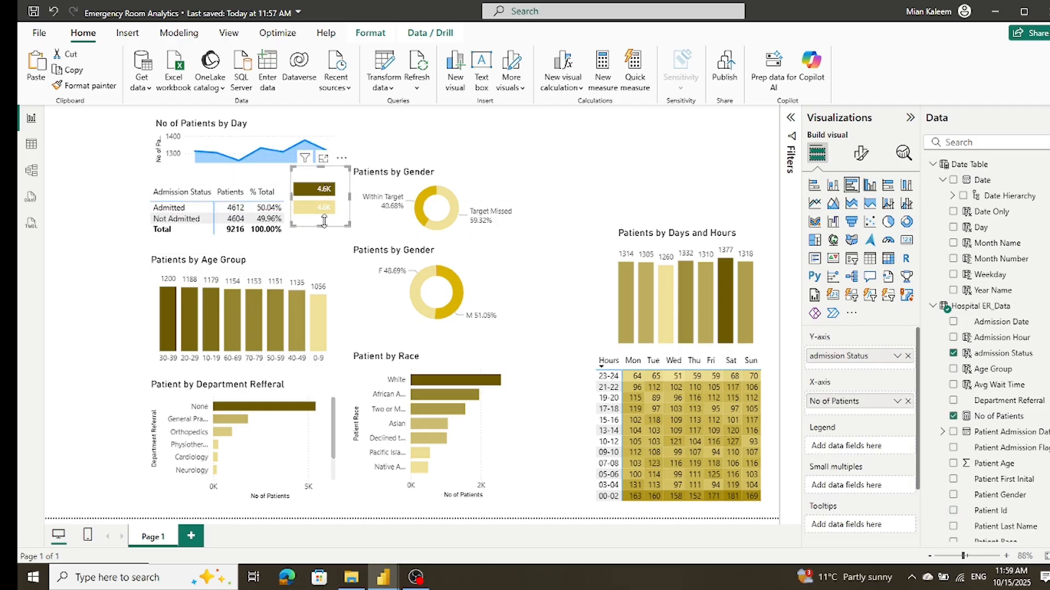
{"action": "left_click_drag", "start_coordinate": [330, 229], "coordinate": [327, 244]}
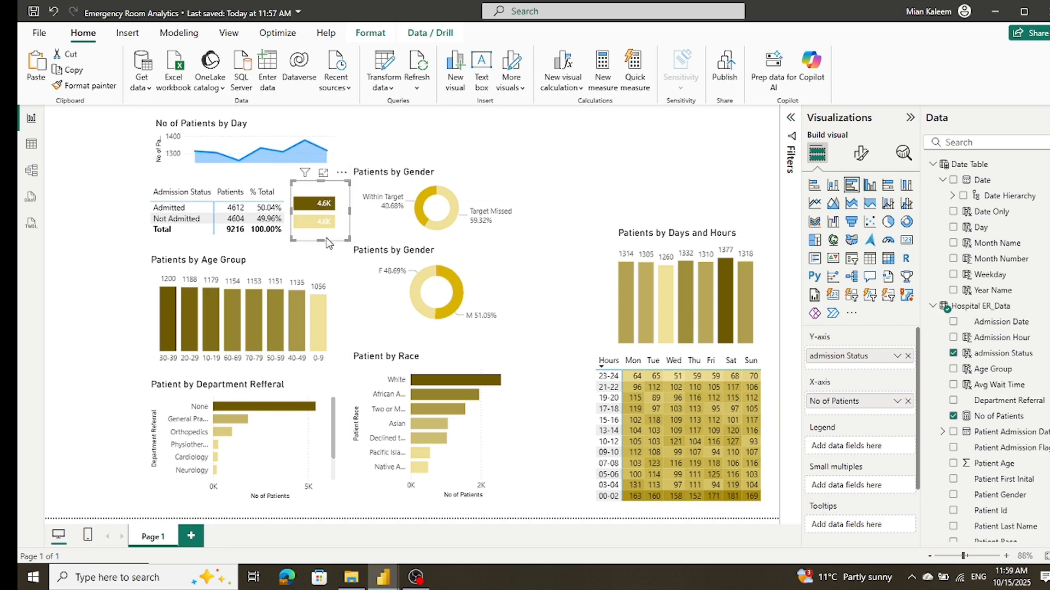
{"action": "left_click", "coordinate": [335, 145]}
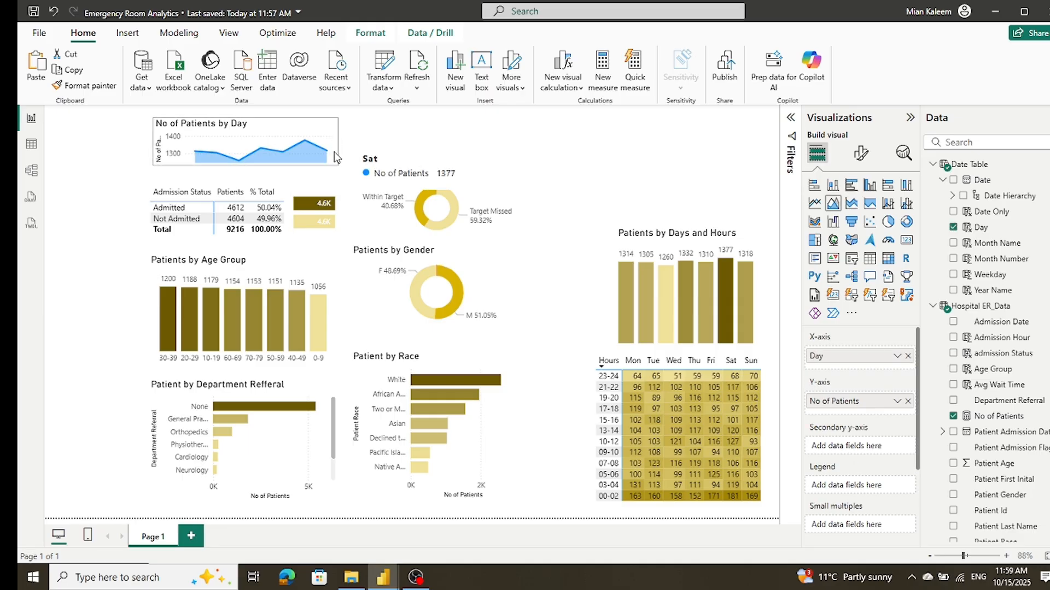
{"action": "left_click_drag", "start_coordinate": [333, 130], "coordinate": [332, 144]}
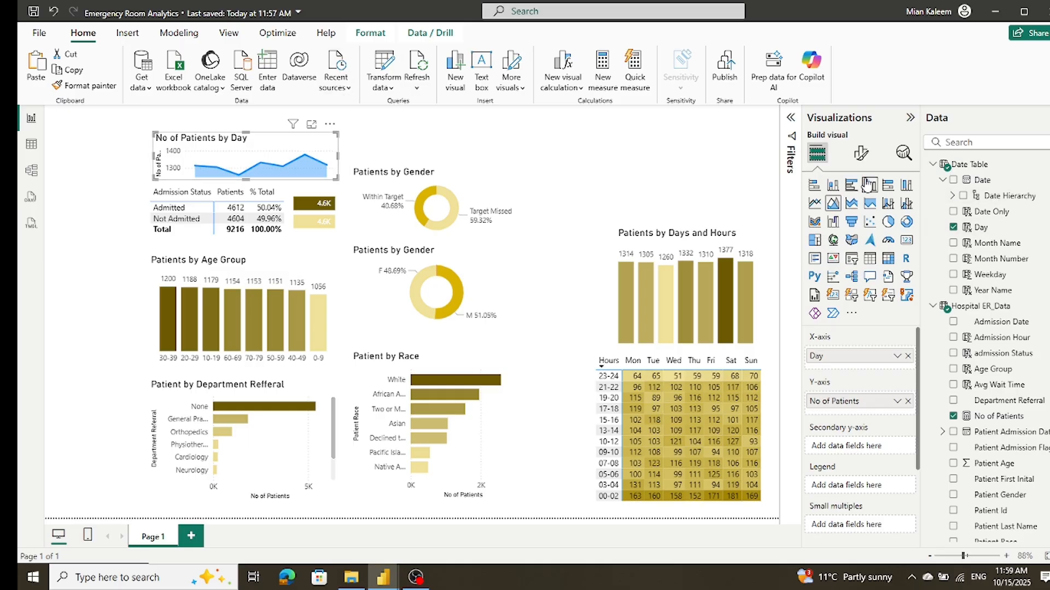
Step: Retitle the area chart "Patients by Day"
{"action": "left_click", "coordinate": [864, 155]}
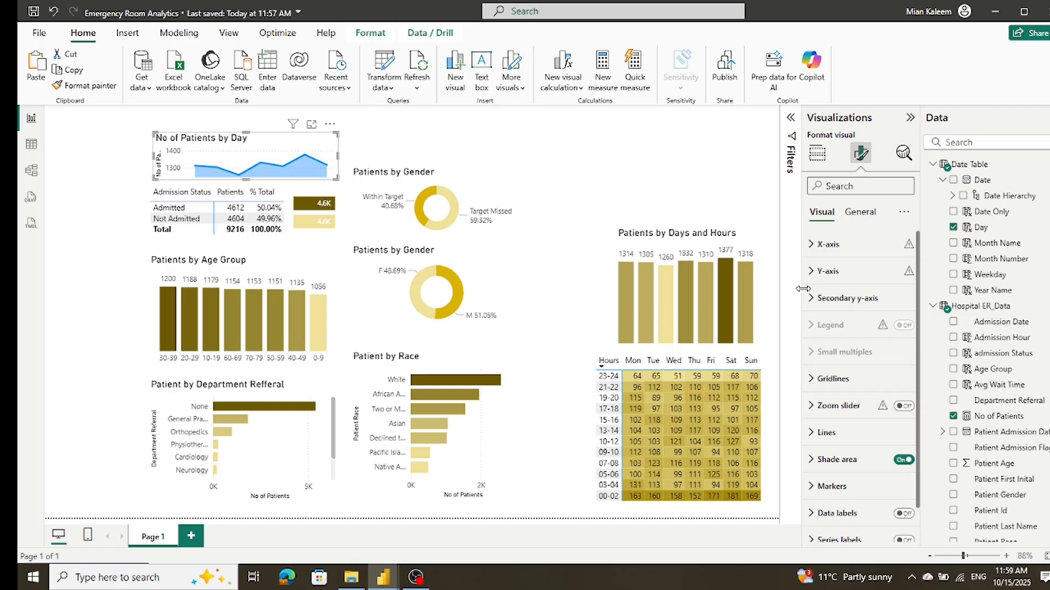
{"action": "left_click", "coordinate": [859, 212]}
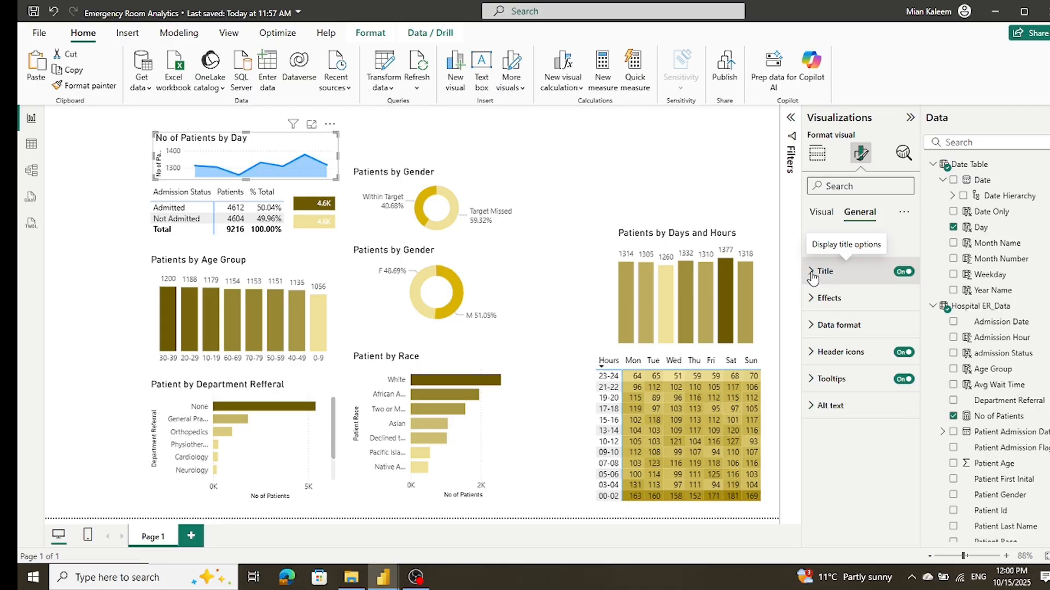
{"action": "left_click", "coordinate": [812, 274]}
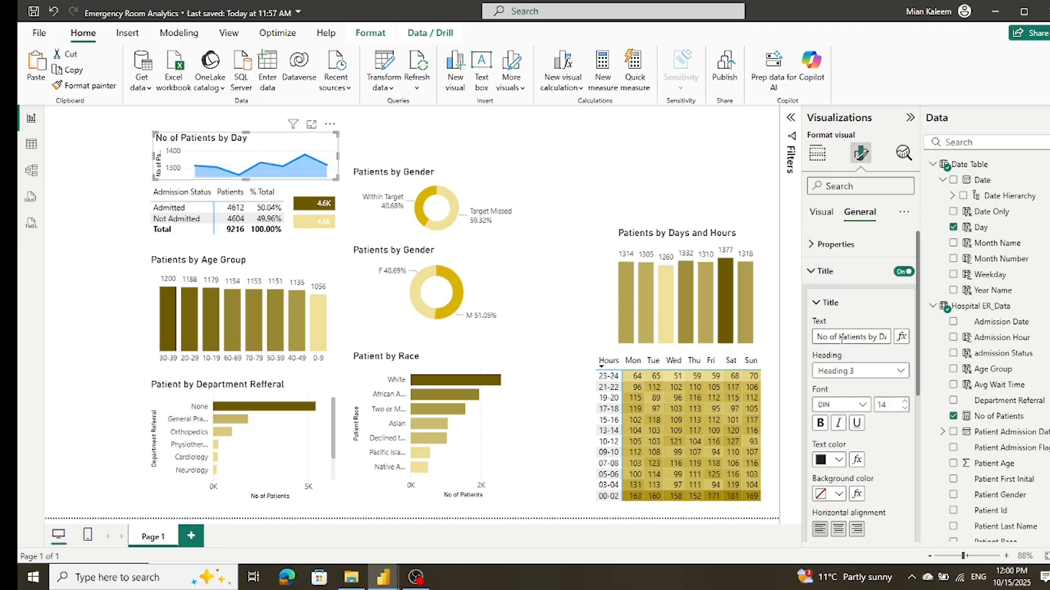
{"action": "left_click_drag", "start_coordinate": [841, 338], "coordinate": [814, 338]}
{"action": "key", "text": "BackSpace"}
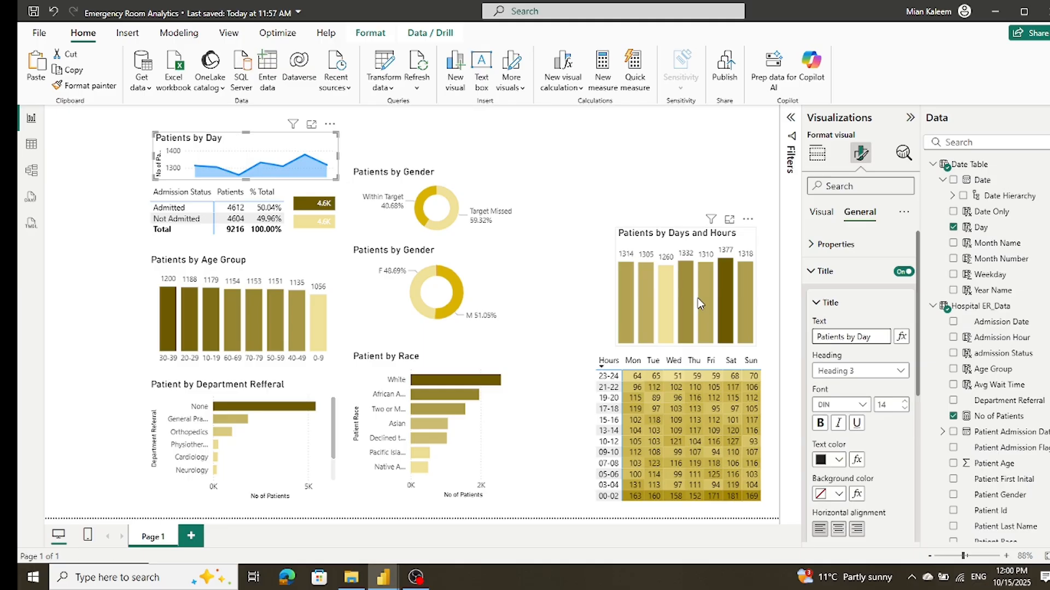
{"action": "left_click", "coordinate": [106, 161]}
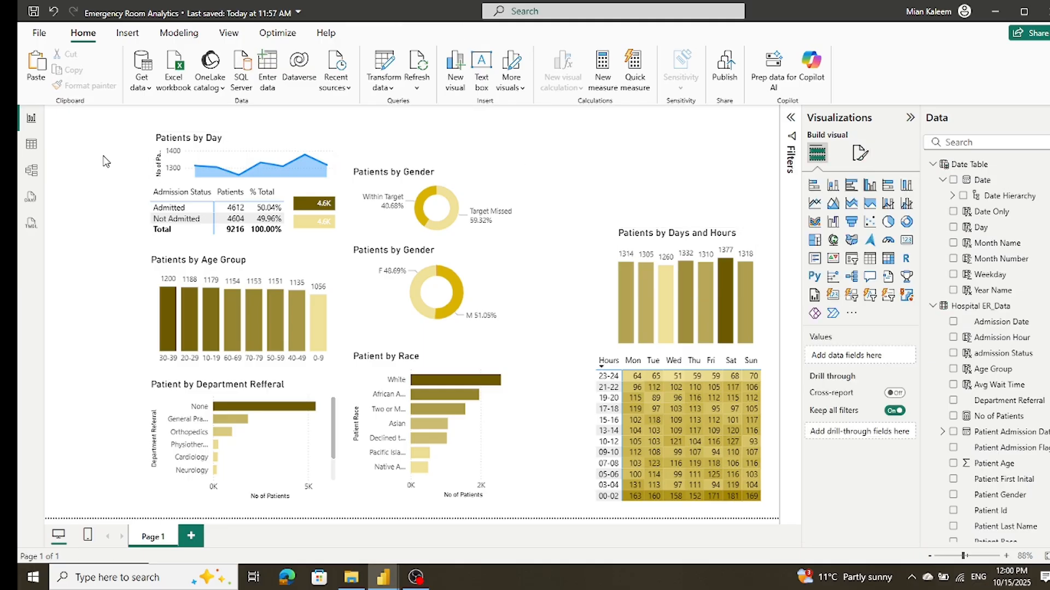
Step: Replace the area chart's x-axis field with the Date Table's date hierarchy, keeping only its Day level
{"action": "left_click", "coordinate": [308, 143]}
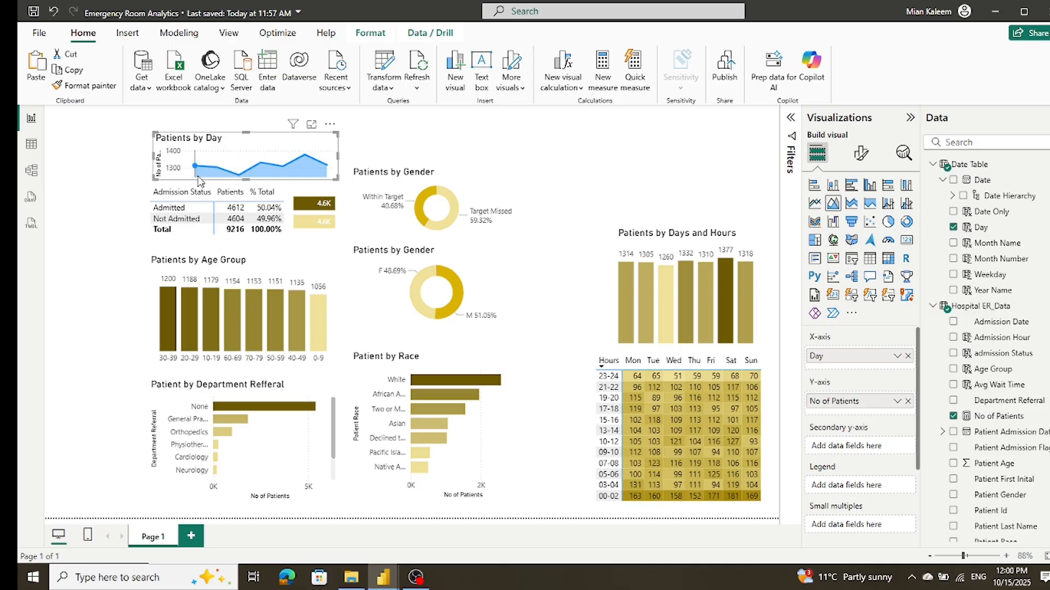
{"action": "mouse_move", "coordinate": [196, 178]}
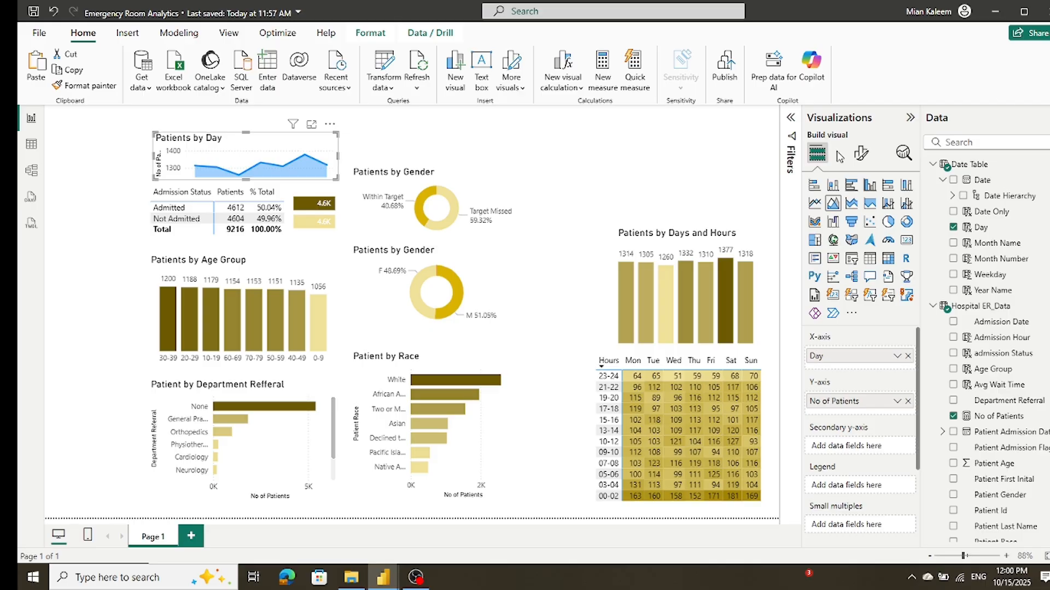
{"action": "left_click", "coordinate": [943, 181]}
{"action": "left_click", "coordinate": [943, 181]}
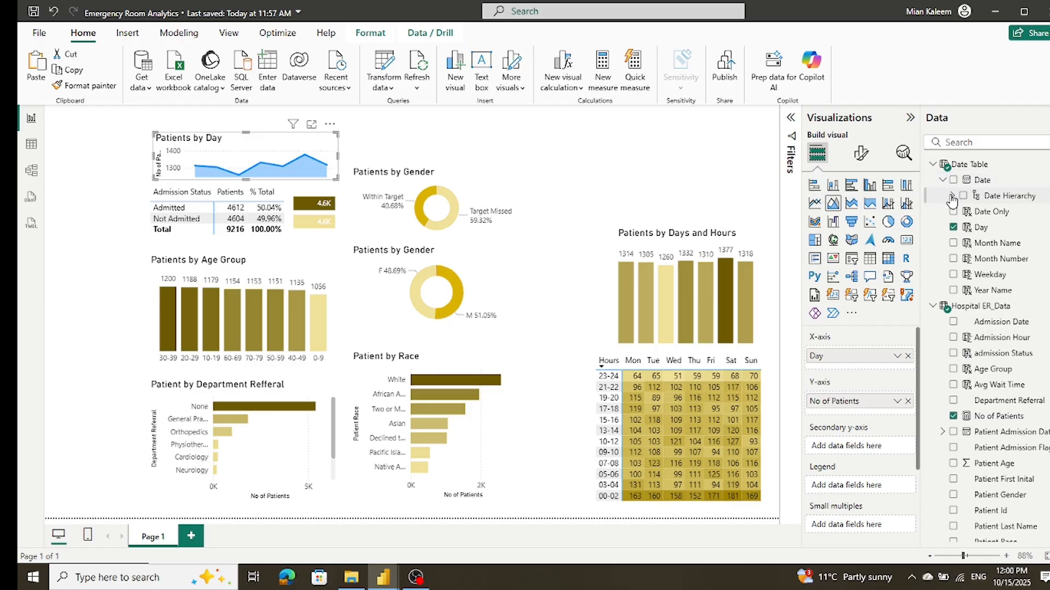
{"action": "left_click", "coordinate": [952, 196]}
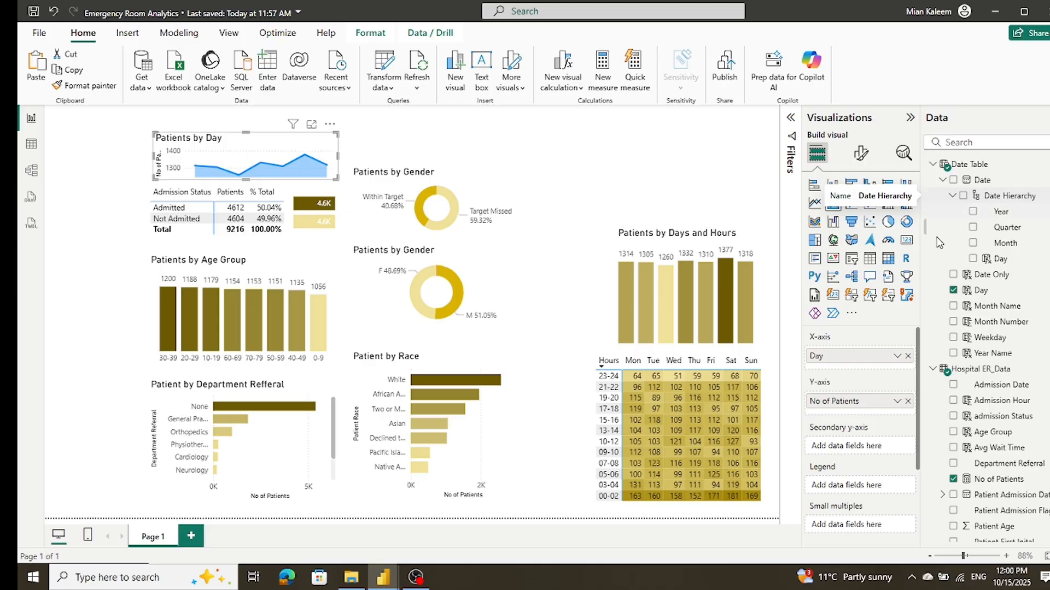
{"action": "left_click", "coordinate": [908, 356]}
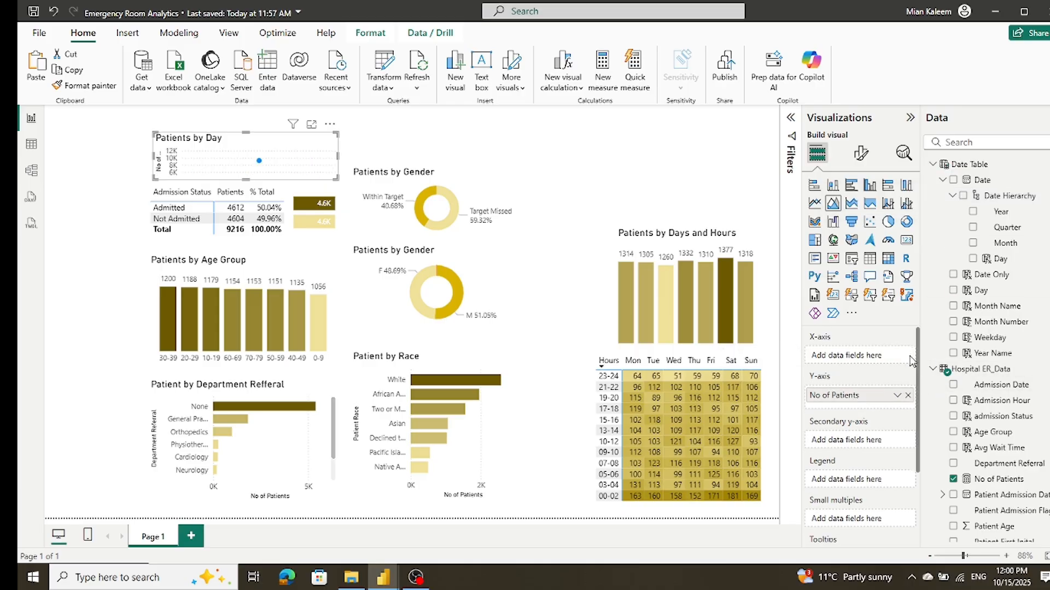
{"action": "left_click_drag", "start_coordinate": [981, 185], "coordinate": [865, 360]}
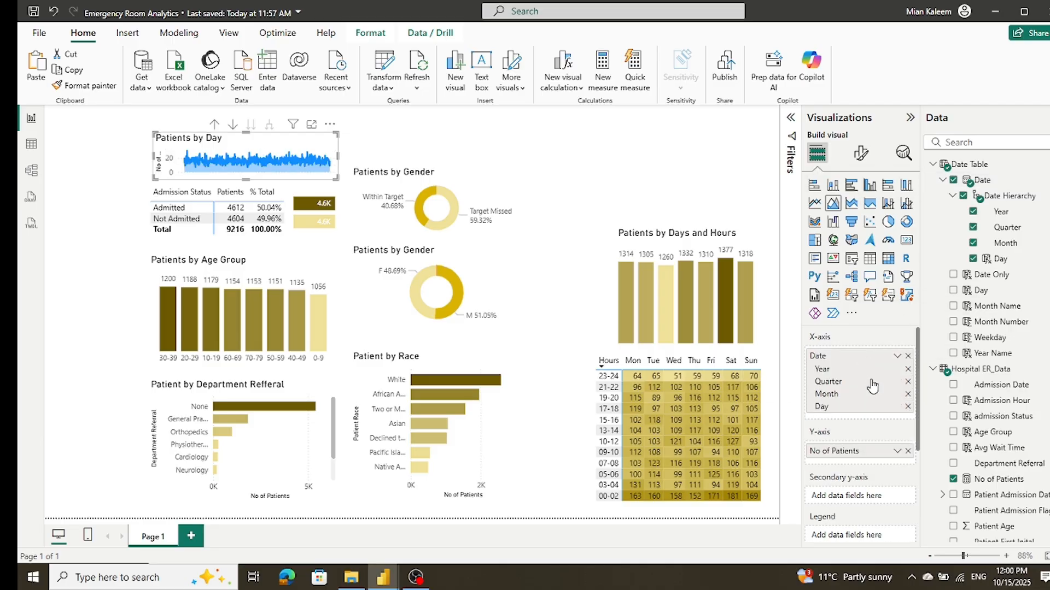
{"action": "left_click", "coordinate": [908, 394]}
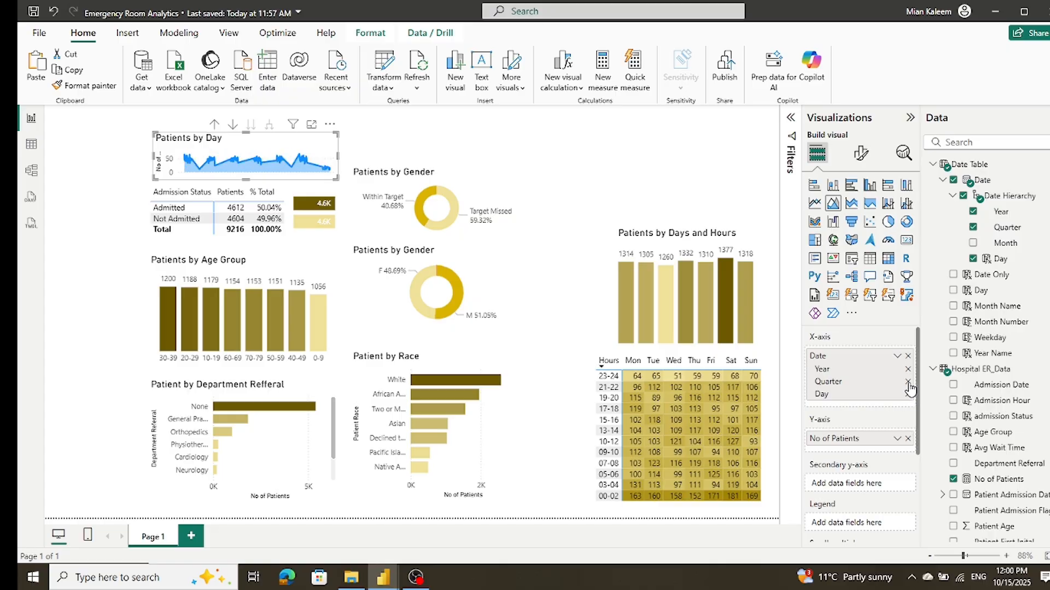
{"action": "left_click", "coordinate": [907, 382]}
{"action": "left_click", "coordinate": [907, 369]}
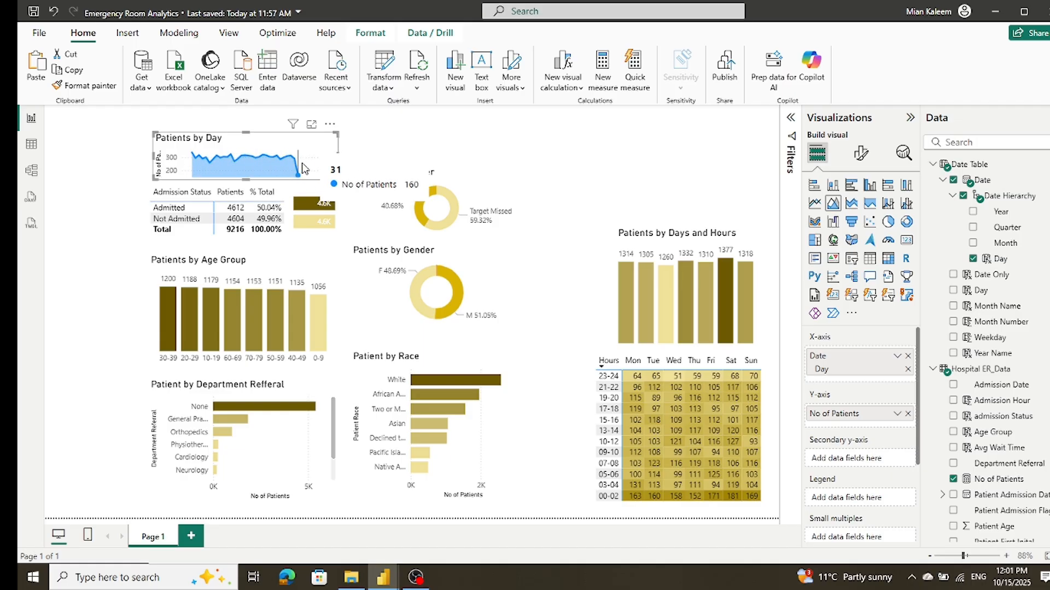
Step: Set the Patients by Day area chart's line color to light yellow #f0e199 for all series
{"action": "left_click", "coordinate": [862, 157]}
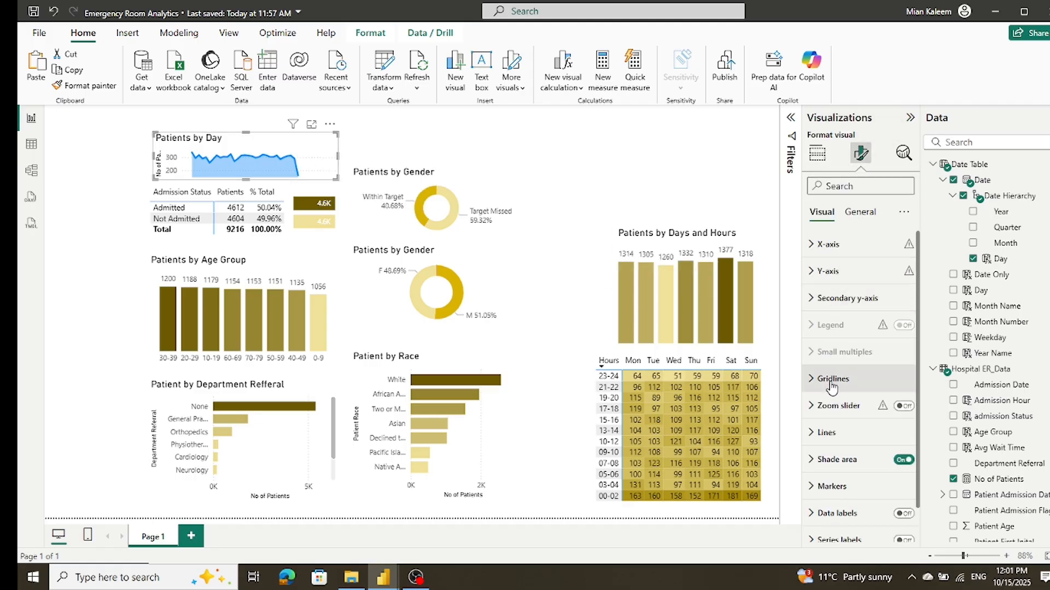
{"action": "left_click", "coordinate": [825, 442]}
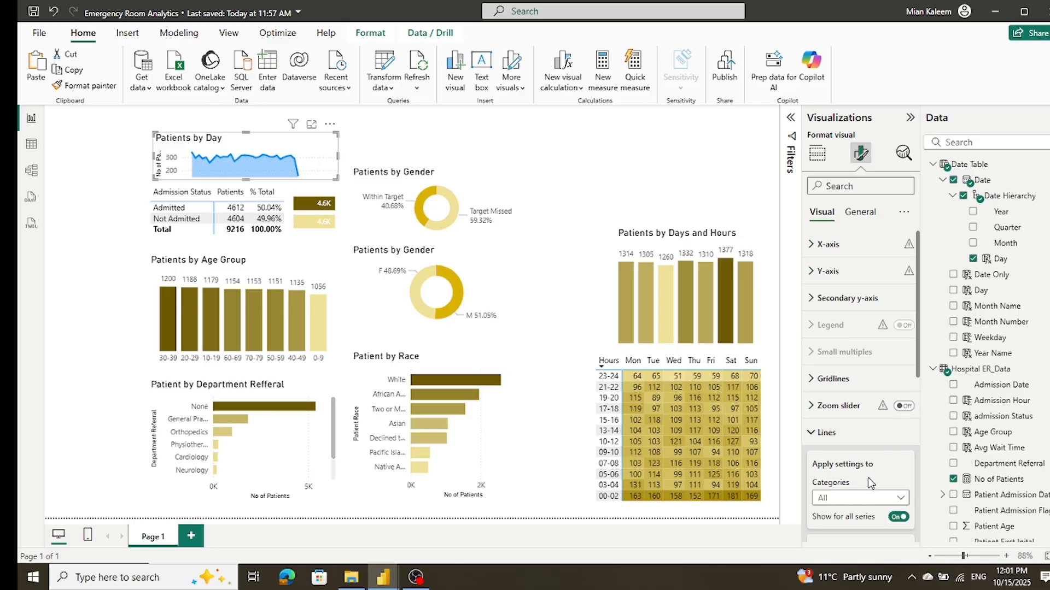
{"action": "scroll", "coordinate": [875, 470], "scroll_direction": "down", "scroll_amount": 3}
{"action": "scroll", "coordinate": [880, 474], "scroll_direction": "down", "scroll_amount": 2}
{"action": "left_click", "coordinate": [901, 302]}
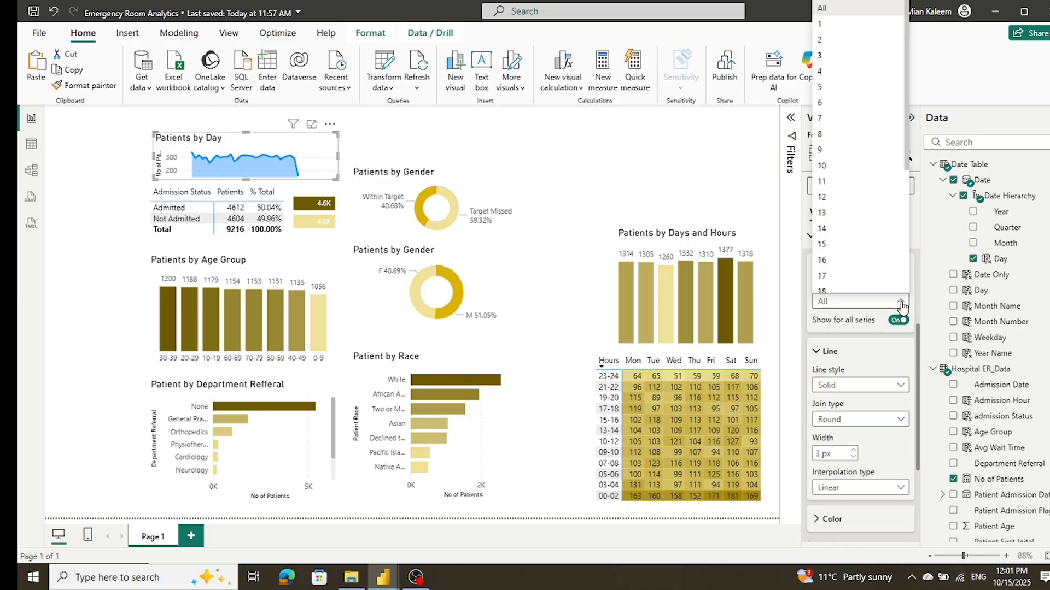
{"action": "left_click", "coordinate": [901, 303]}
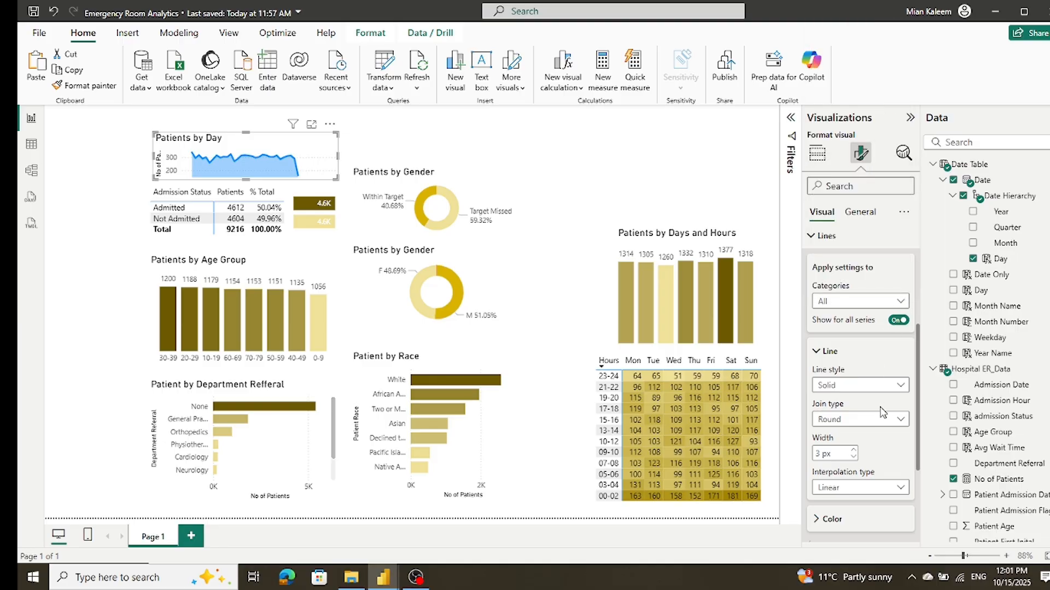
{"action": "scroll", "coordinate": [881, 452], "scroll_direction": "down", "scroll_amount": 2}
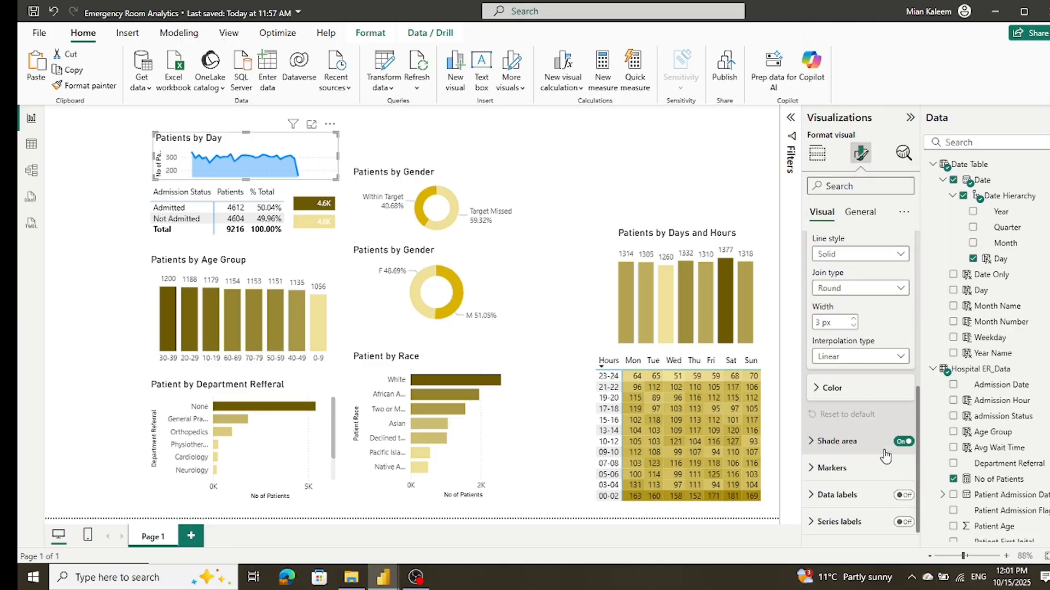
{"action": "left_click", "coordinate": [820, 389]}
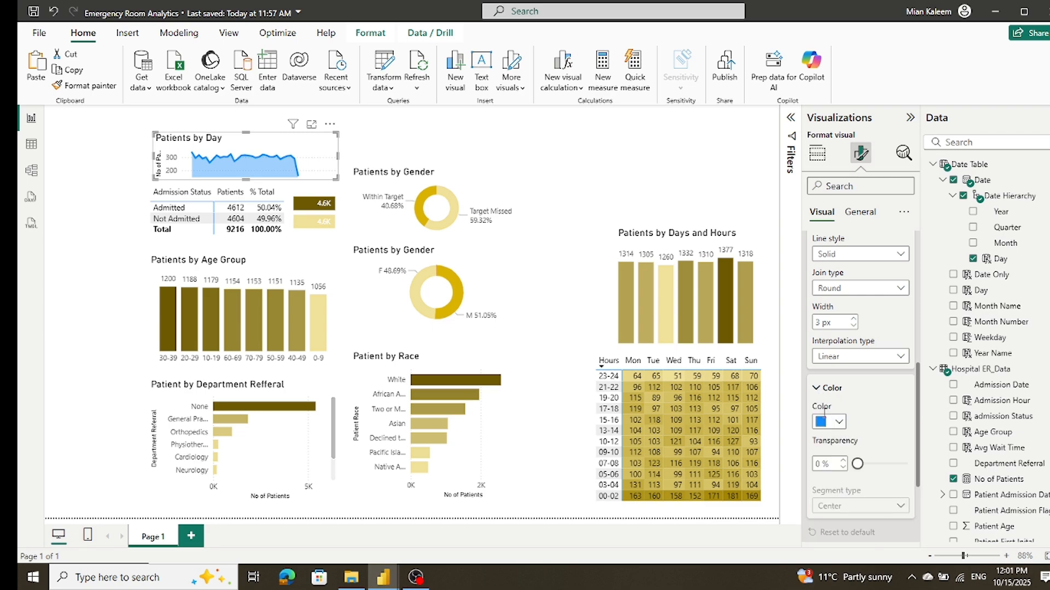
{"action": "left_click", "coordinate": [841, 428]}
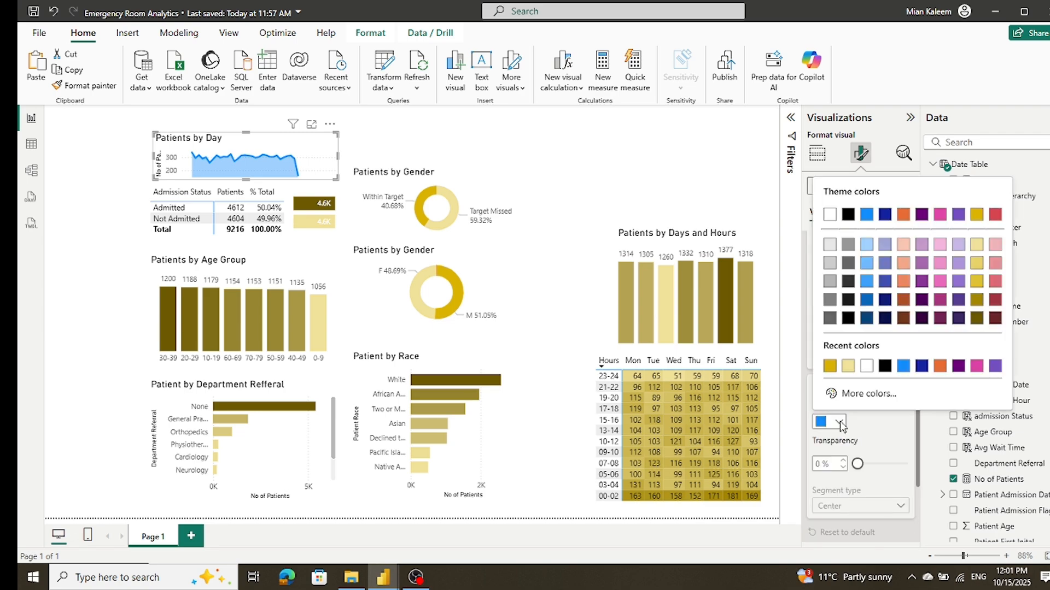
{"action": "left_click", "coordinate": [845, 365]}
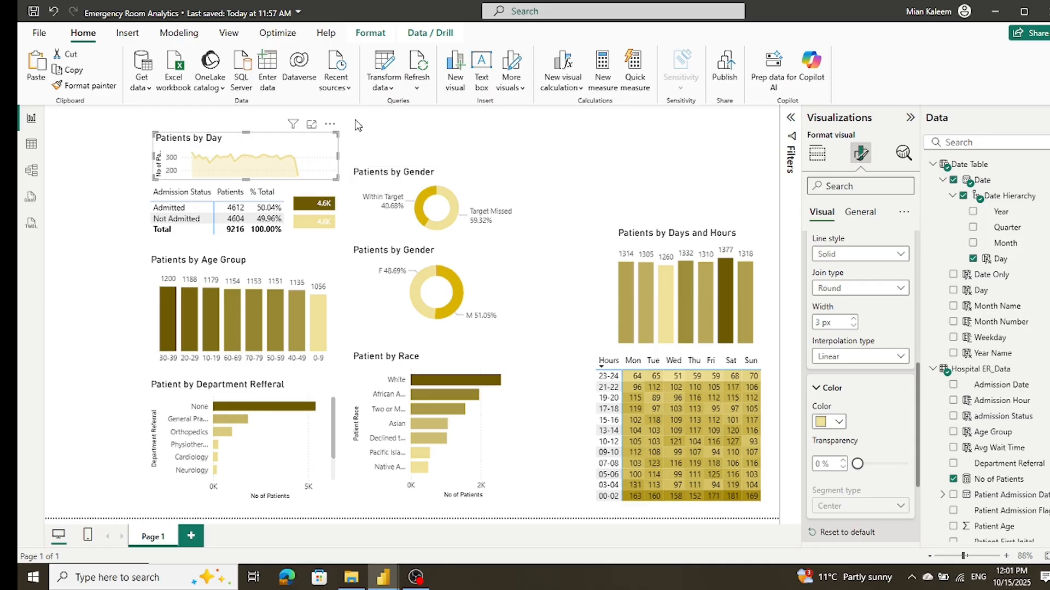
{"action": "left_click", "coordinate": [361, 134]}
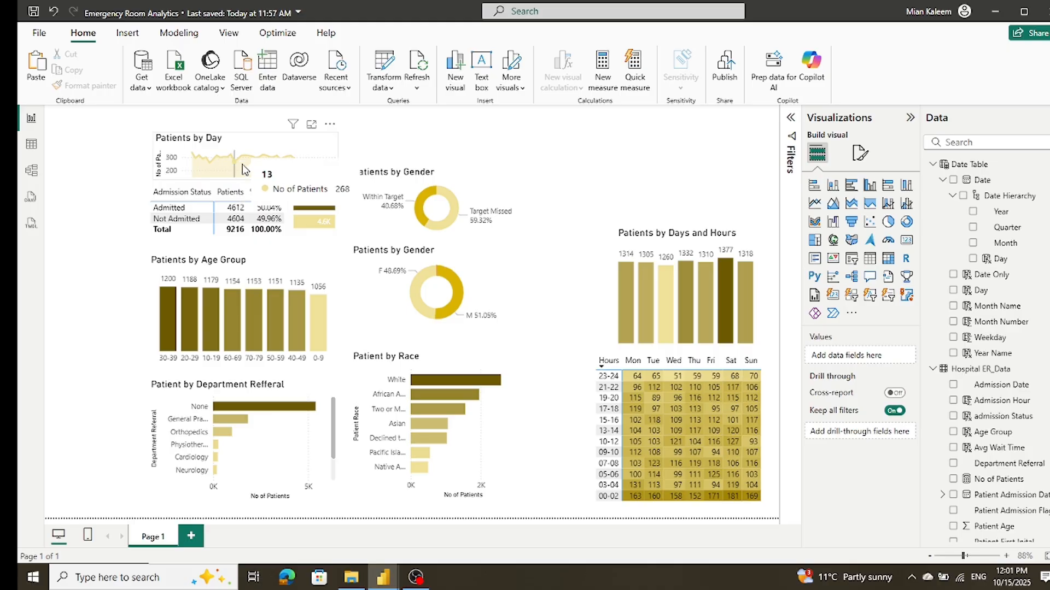
{"action": "left_click", "coordinate": [323, 144]}
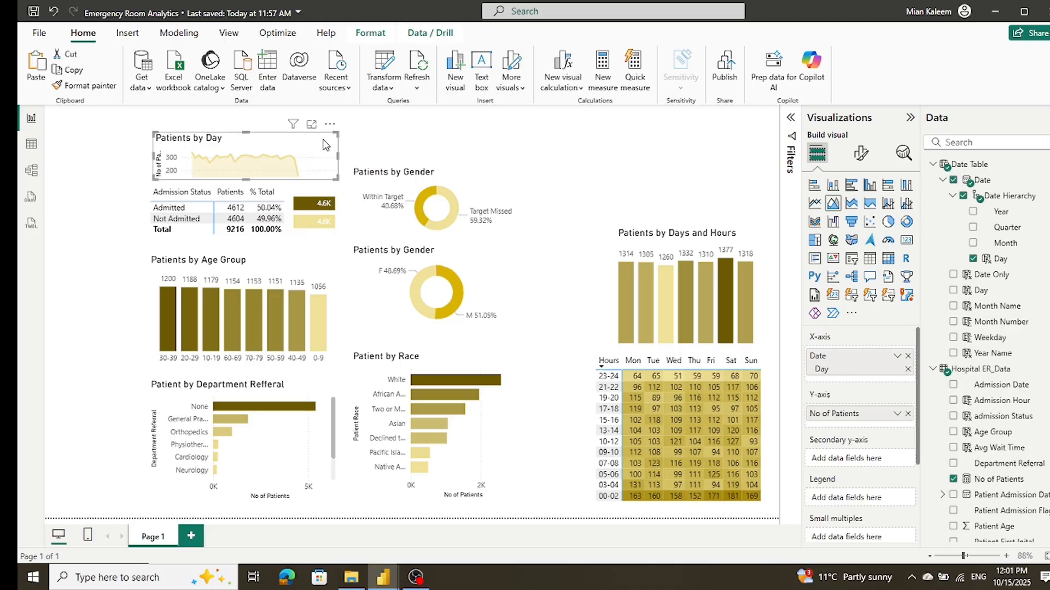
{"action": "left_click", "coordinate": [860, 154]}
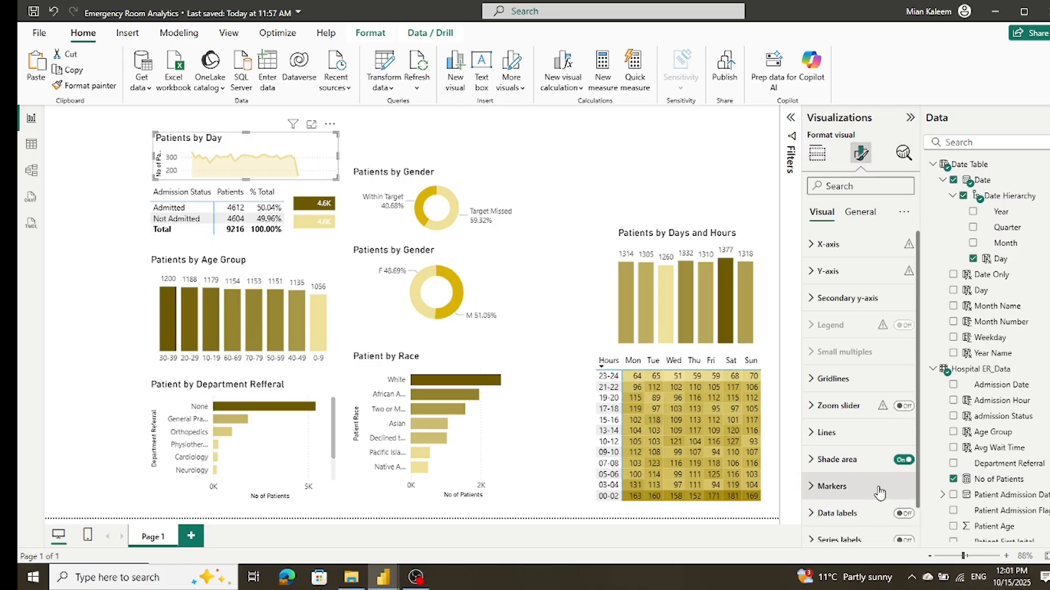
{"action": "scroll", "coordinate": [880, 487], "scroll_direction": "down", "scroll_amount": 1}
{"action": "scroll", "coordinate": [859, 415], "scroll_direction": "up", "scroll_amount": 1}
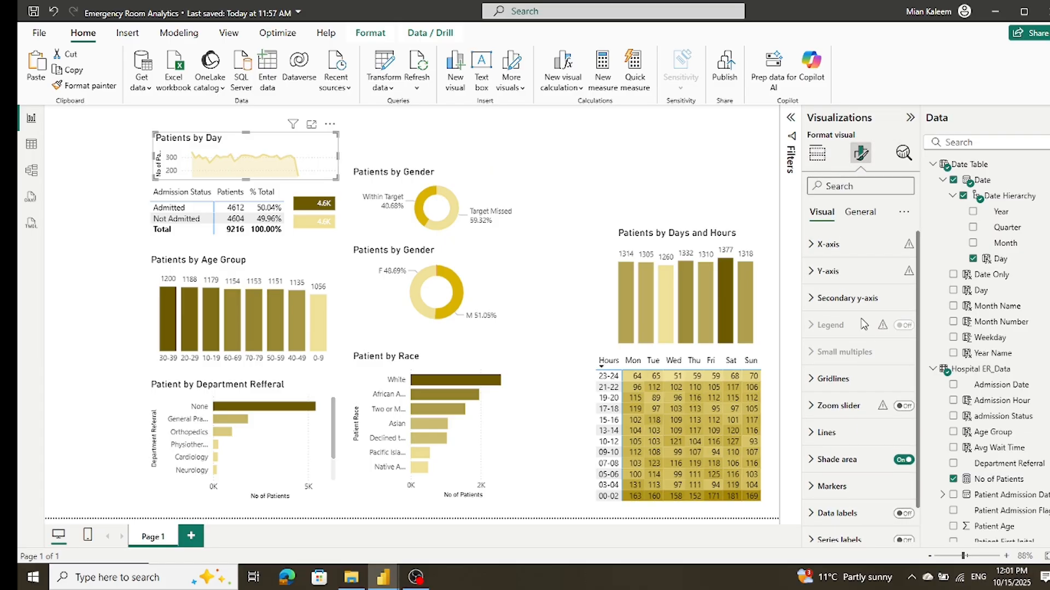
{"action": "left_click", "coordinate": [859, 212]}
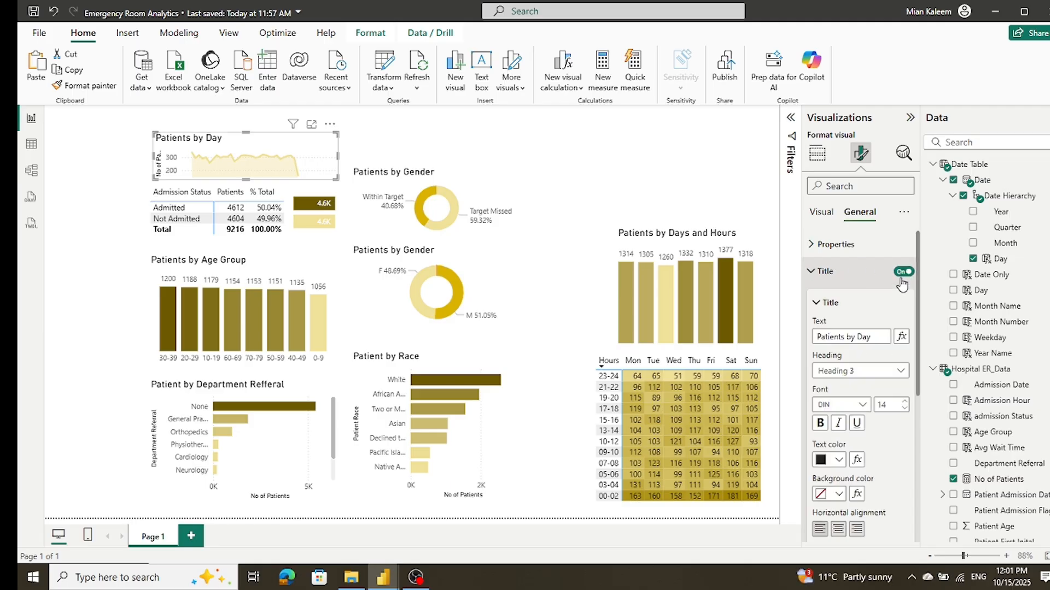
{"action": "left_click", "coordinate": [905, 271]}
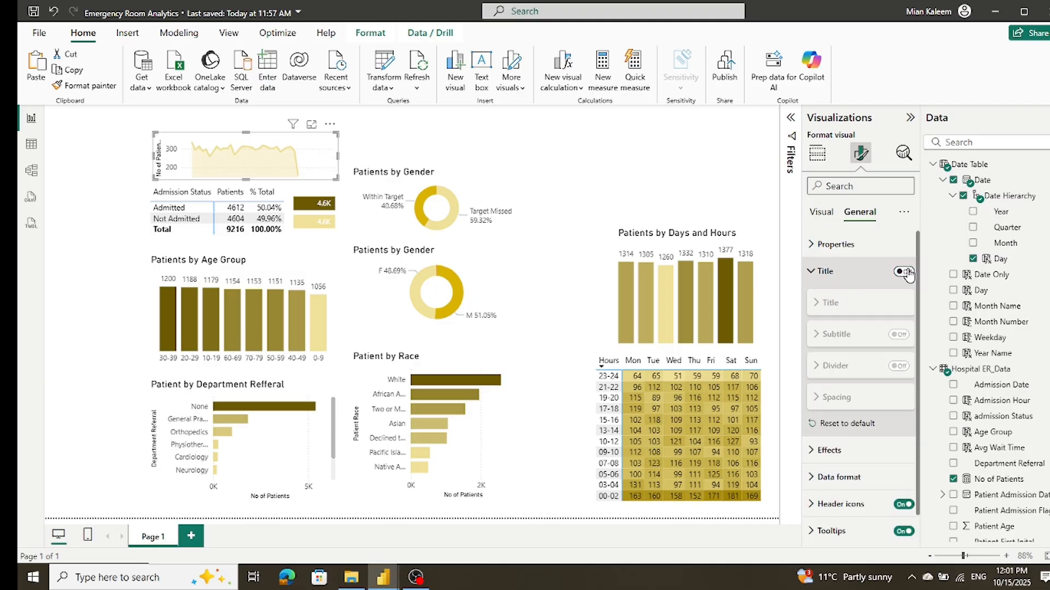
{"action": "left_click", "coordinate": [905, 272]}
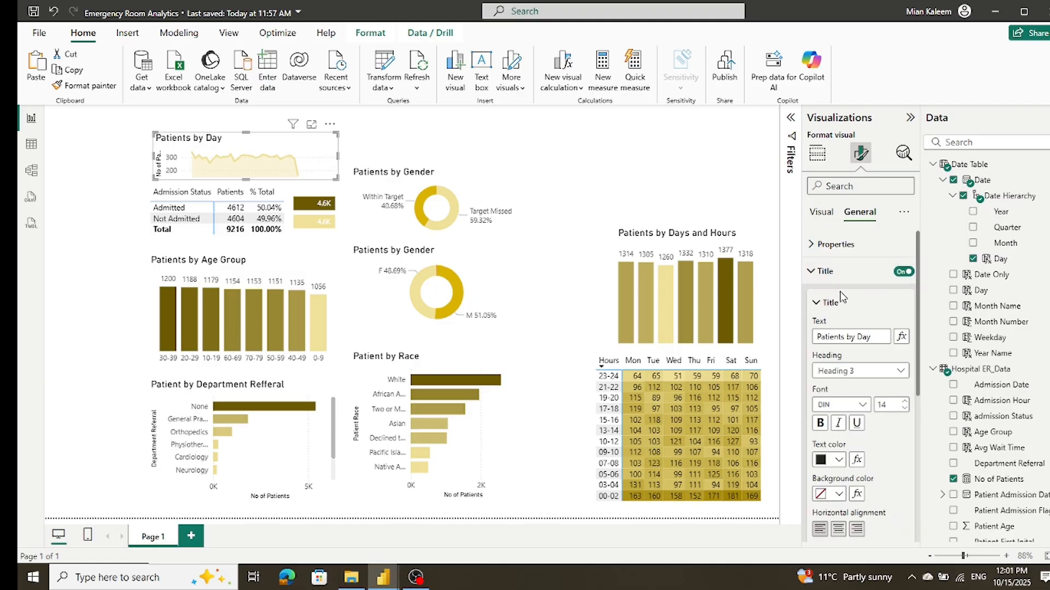
{"action": "left_click", "coordinate": [811, 273]}
{"action": "left_click", "coordinate": [812, 245]}
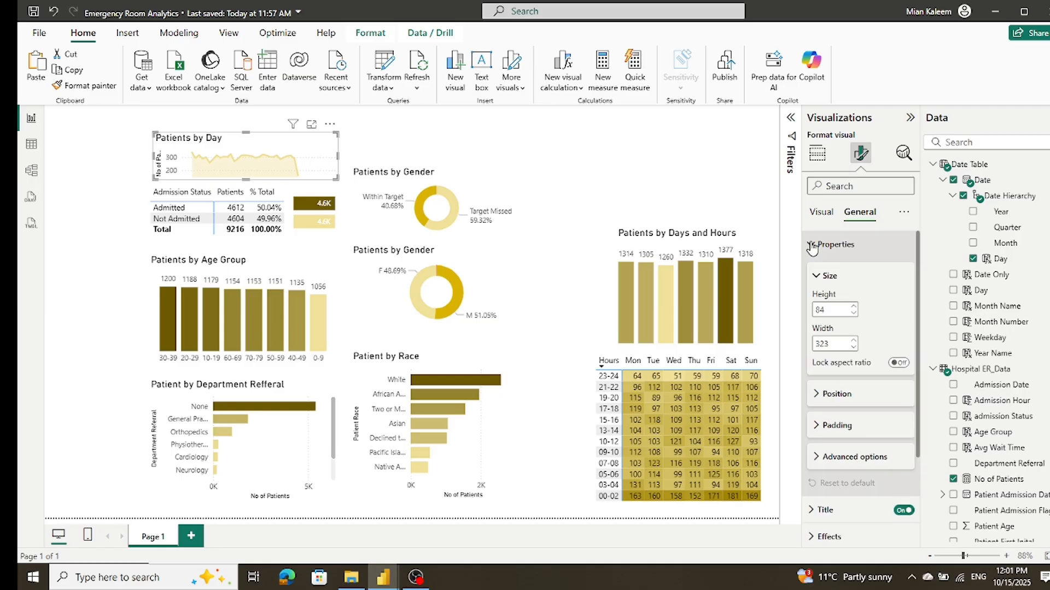
{"action": "scroll", "coordinate": [873, 346], "scroll_direction": "down", "scroll_amount": 3}
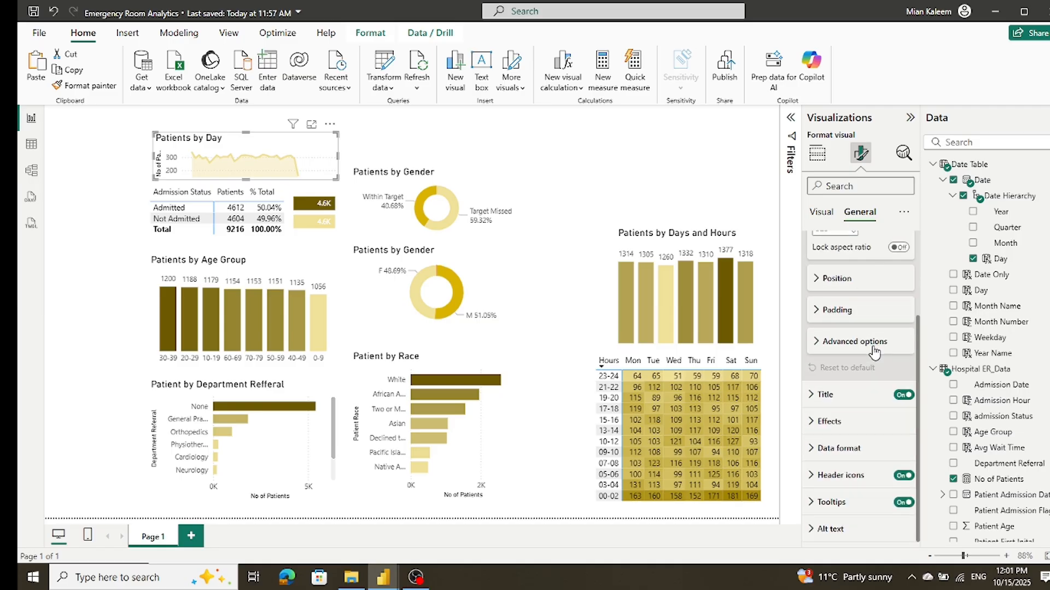
{"action": "left_click", "coordinate": [902, 396]}
{"action": "left_click", "coordinate": [904, 395]}
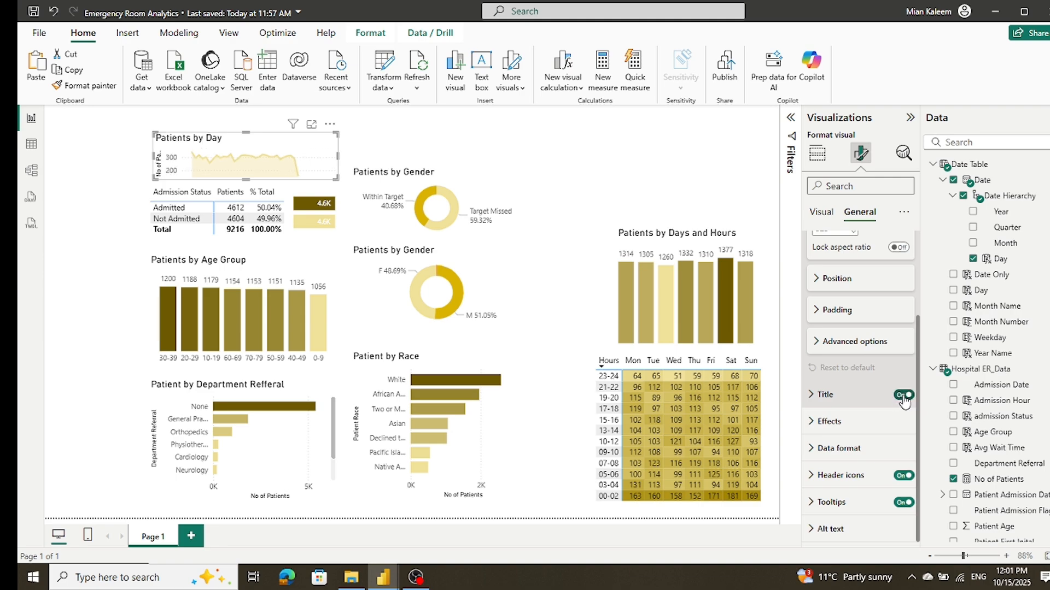
{"action": "scroll", "coordinate": [816, 334], "scroll_direction": "up", "scroll_amount": 3}
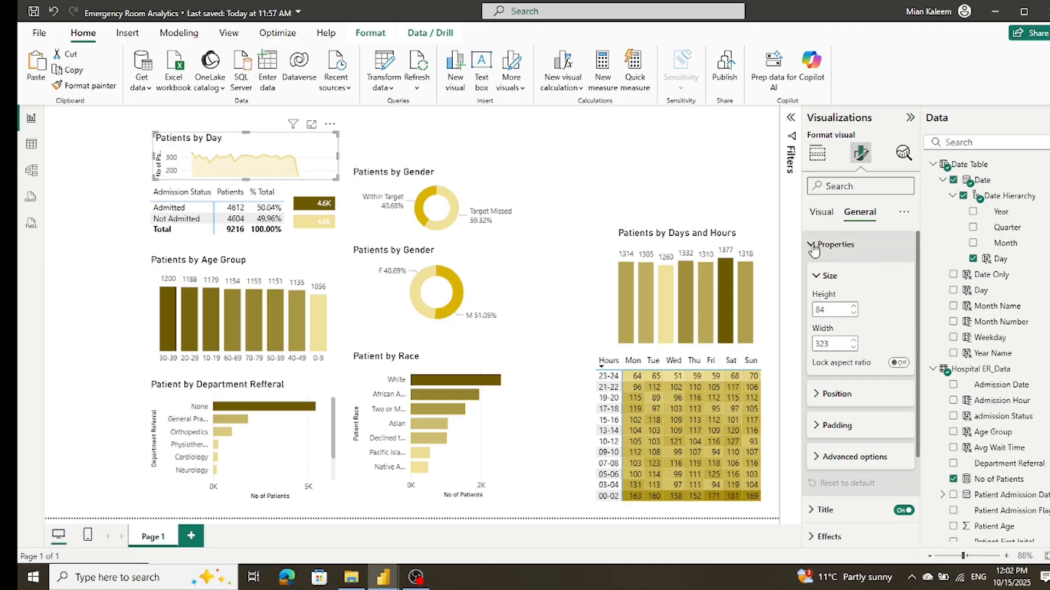
Step: Turn off the y-axis values and y-axis title of the Patients by Day area chart
{"action": "left_click", "coordinate": [821, 214]}
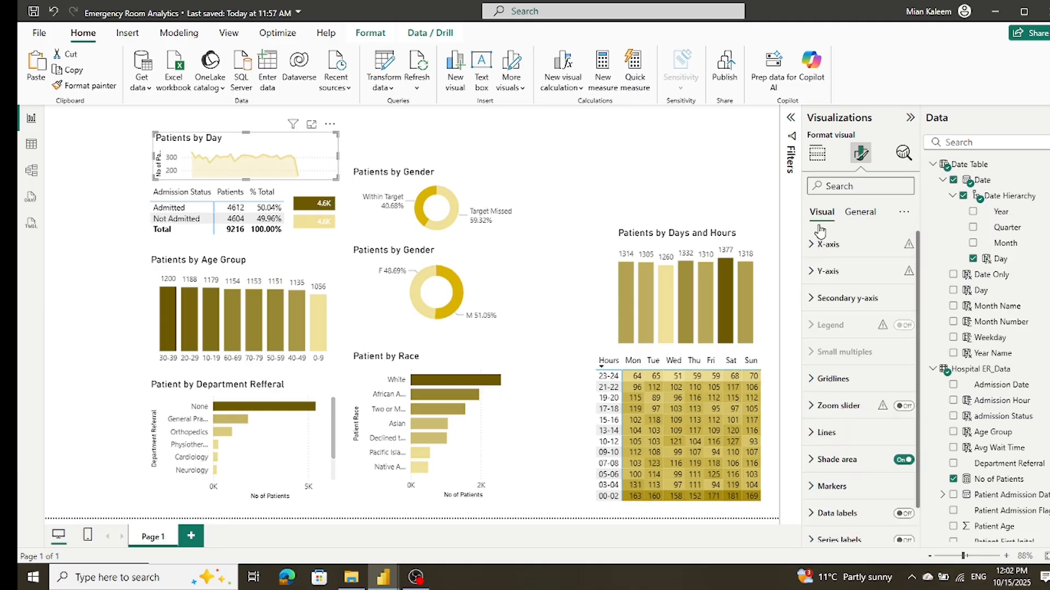
{"action": "left_click", "coordinate": [810, 272]}
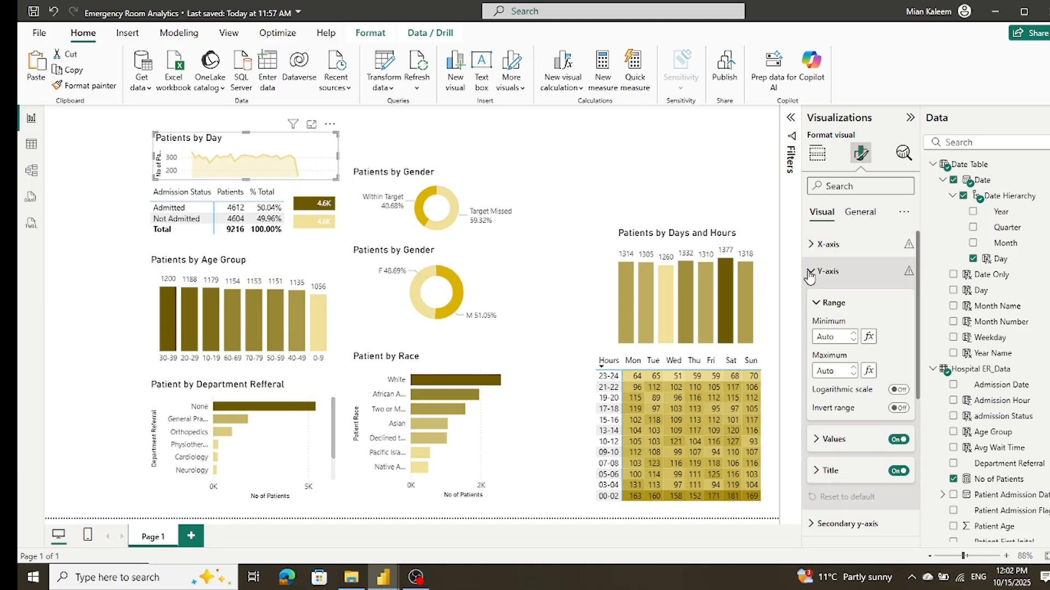
{"action": "left_click", "coordinate": [893, 444]}
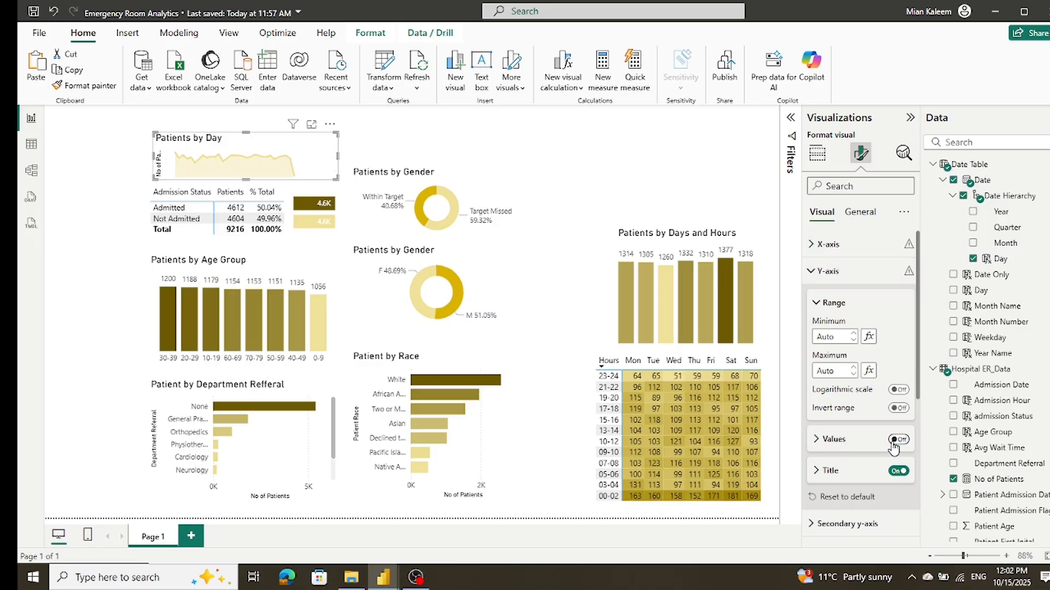
{"action": "left_click", "coordinate": [897, 472]}
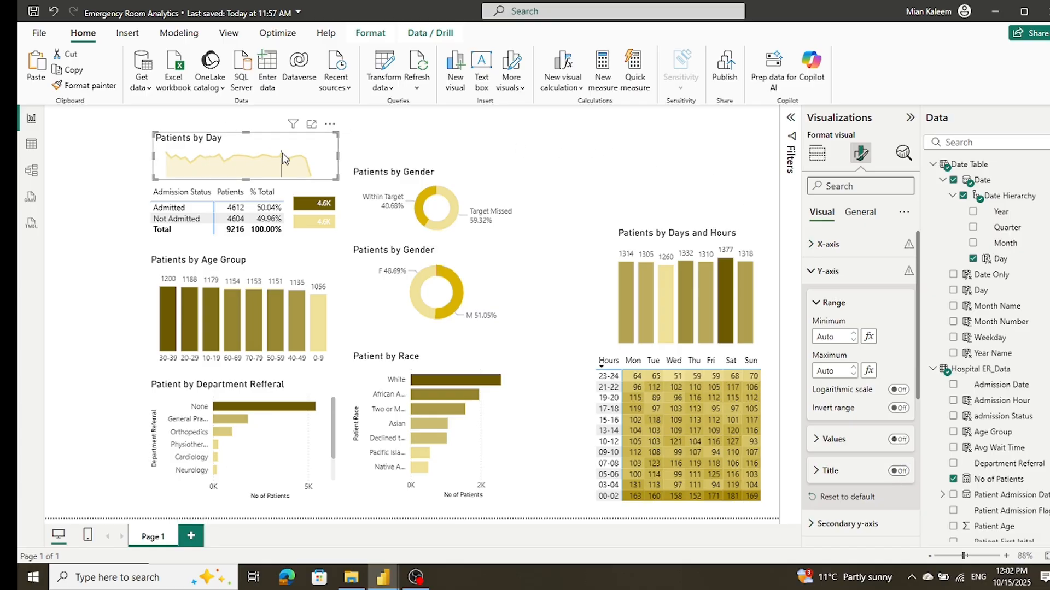
Step: Add a card visual, shrink it to a small box and place it over the start of the Patients by Day area chart
{"action": "left_click", "coordinate": [421, 147]}
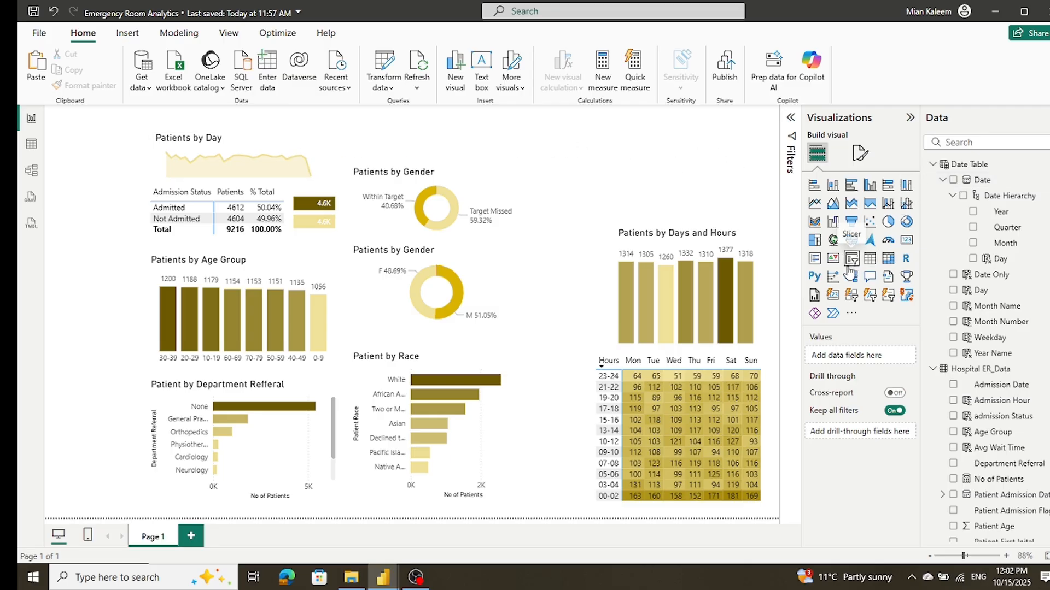
{"action": "left_click", "coordinate": [906, 245]}
{"action": "left_click_drag", "start_coordinate": [624, 144], "coordinate": [211, 143]}
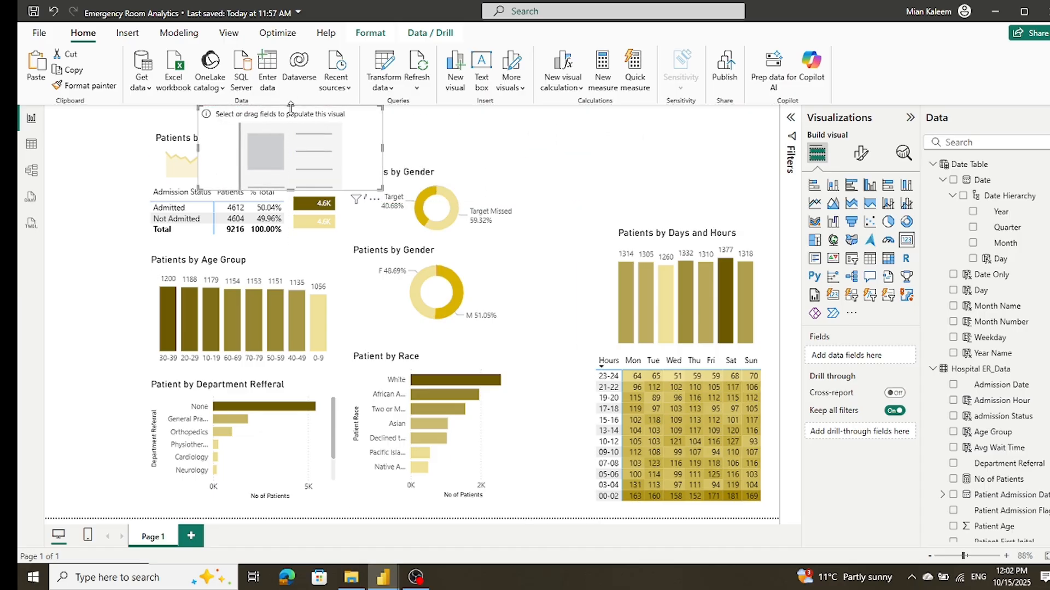
{"action": "left_click_drag", "start_coordinate": [290, 106], "coordinate": [289, 159]}
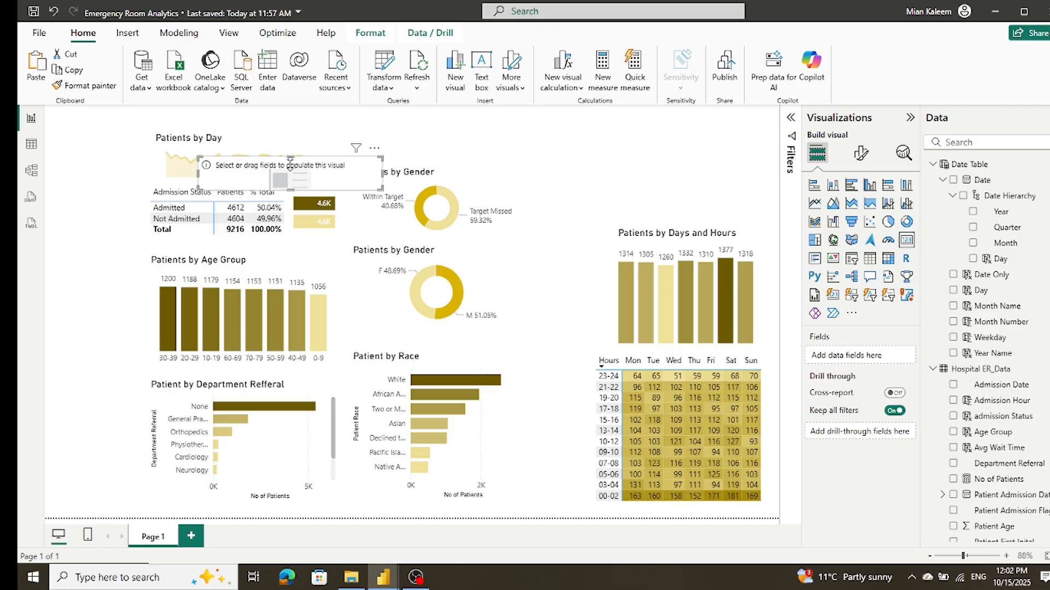
{"action": "left_click_drag", "start_coordinate": [381, 178], "coordinate": [201, 165]}
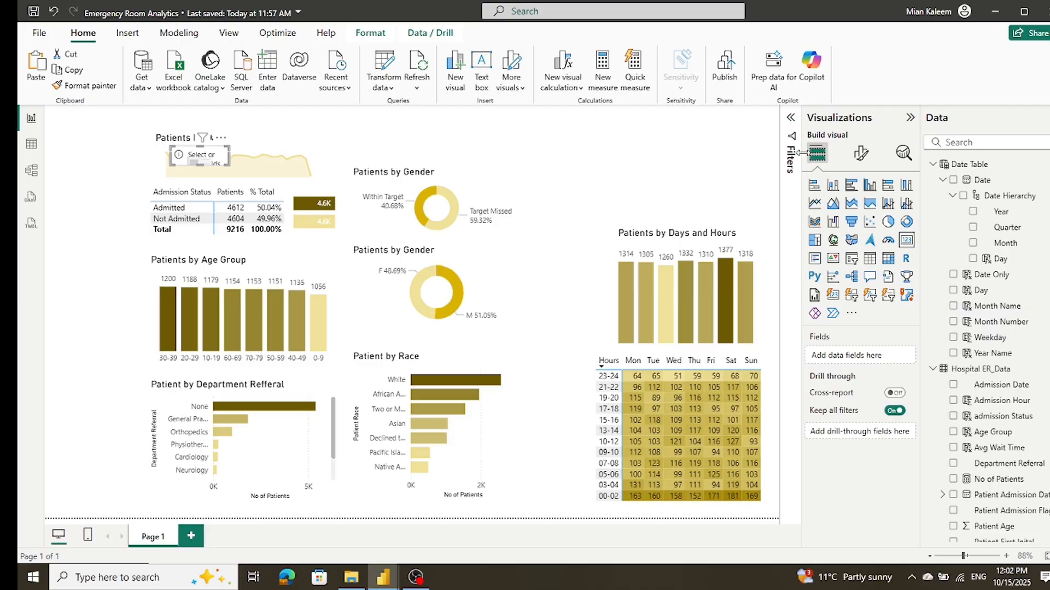
Step: Fill the new card with the No of Patients measure from Hospital ER_Data
{"action": "left_click", "coordinate": [861, 153]}
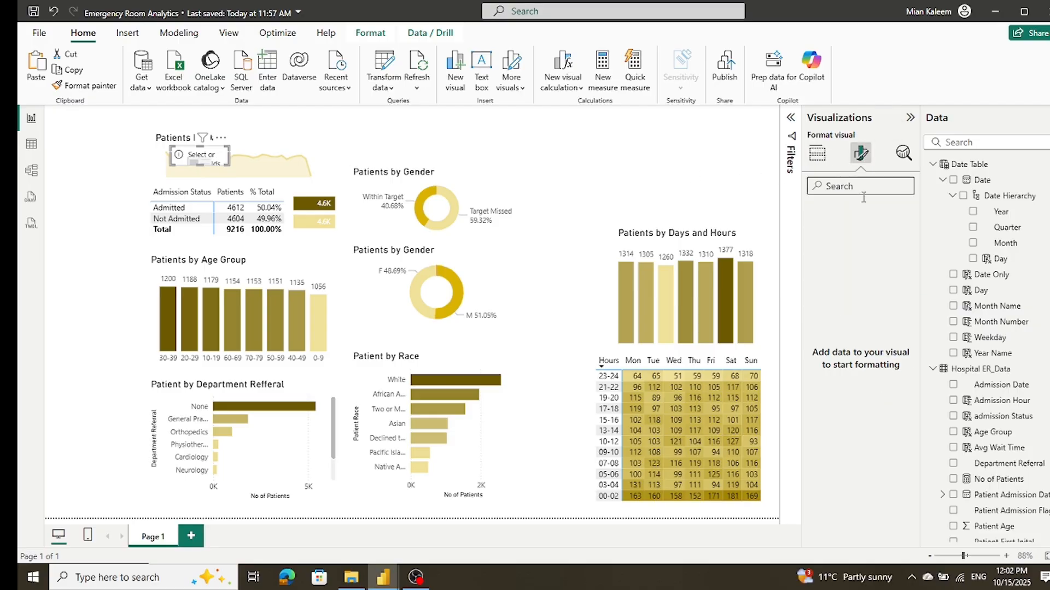
{"action": "left_click", "coordinate": [819, 158]}
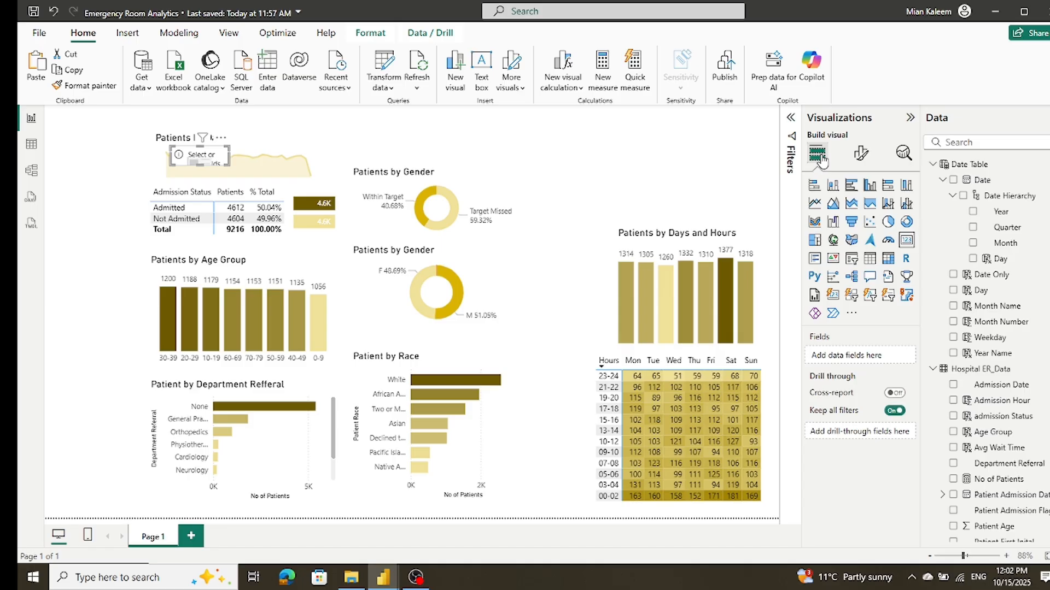
{"action": "left_click", "coordinate": [866, 156]}
{"action": "left_click", "coordinate": [814, 157]}
{"action": "left_click_drag", "start_coordinate": [993, 480], "coordinate": [869, 361]}
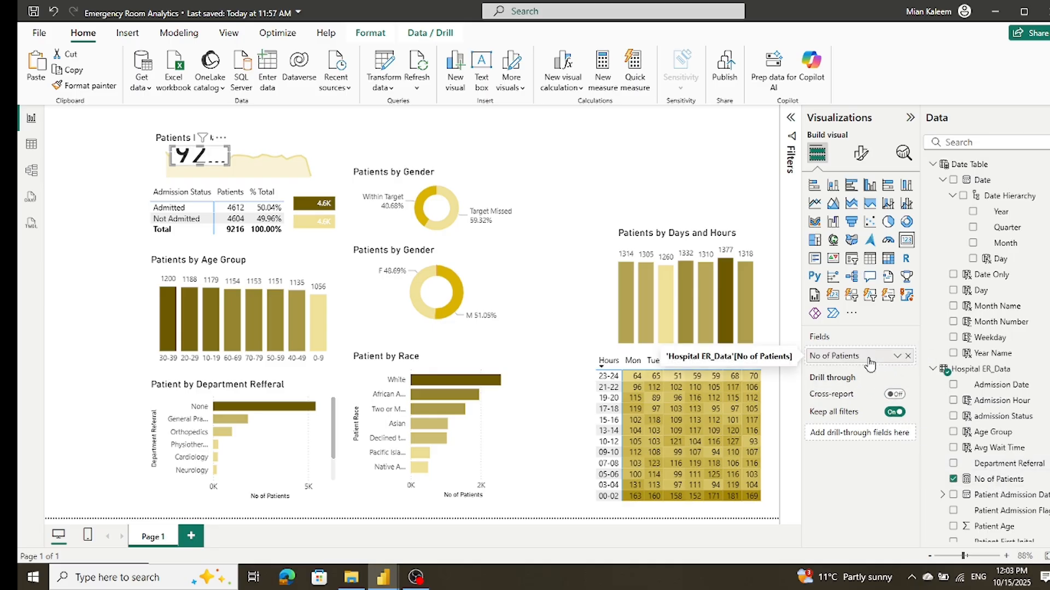
Step: Set the card's callout value font size to 18 and turn off its category label
{"action": "left_click", "coordinate": [864, 157]}
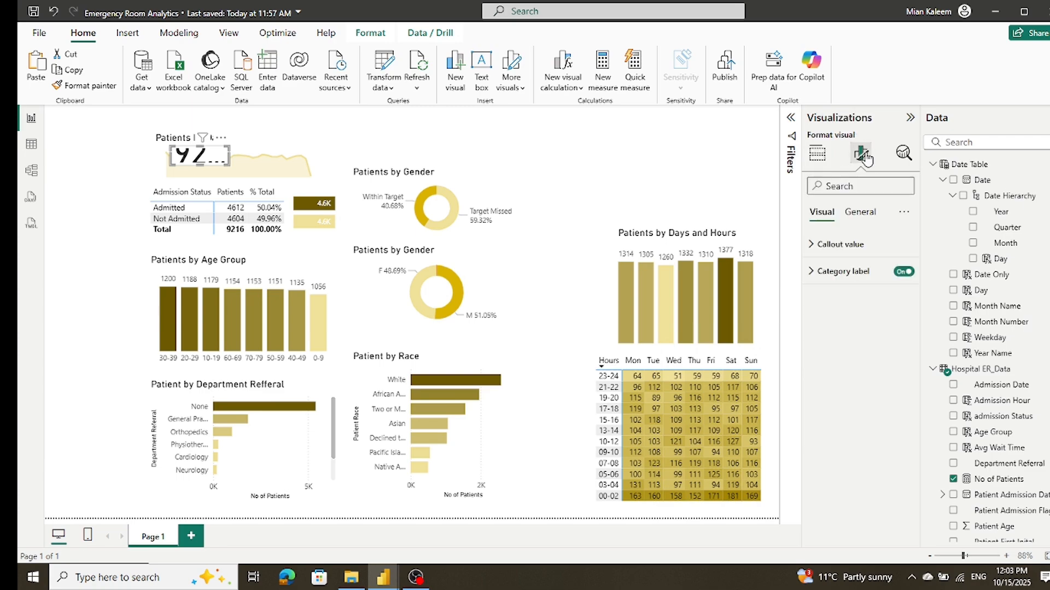
{"action": "left_click", "coordinate": [814, 247]}
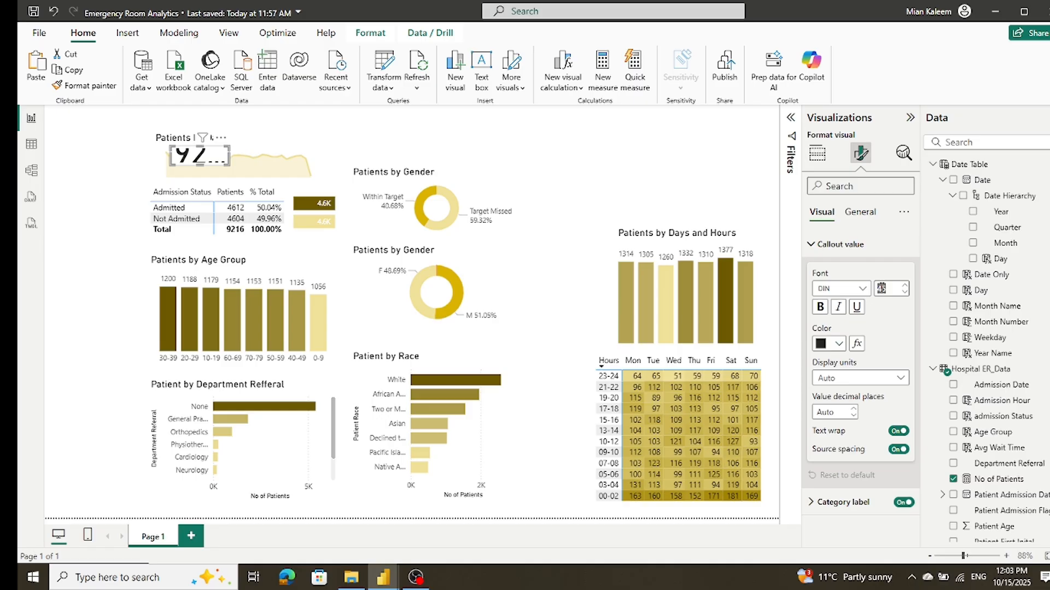
{"action": "type", "text": "9"}
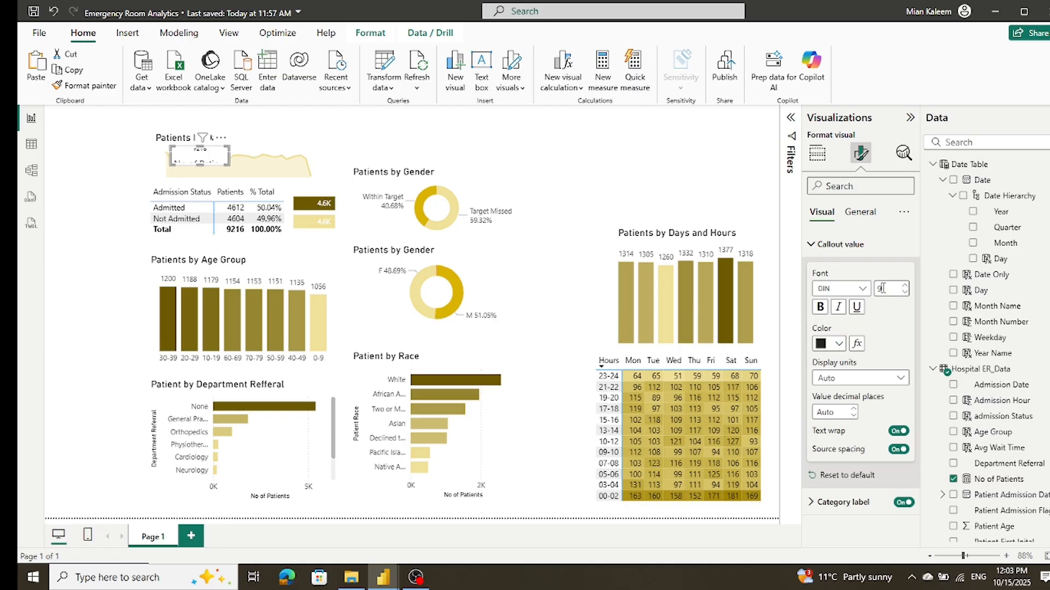
{"action": "type", "text": "14"}
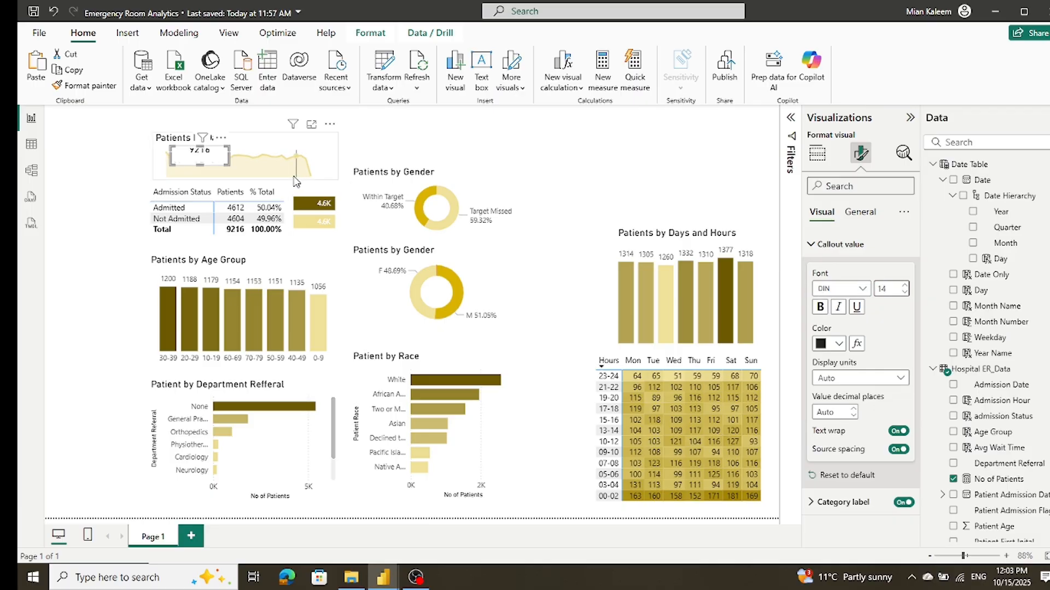
{"action": "left_click", "coordinate": [811, 246]}
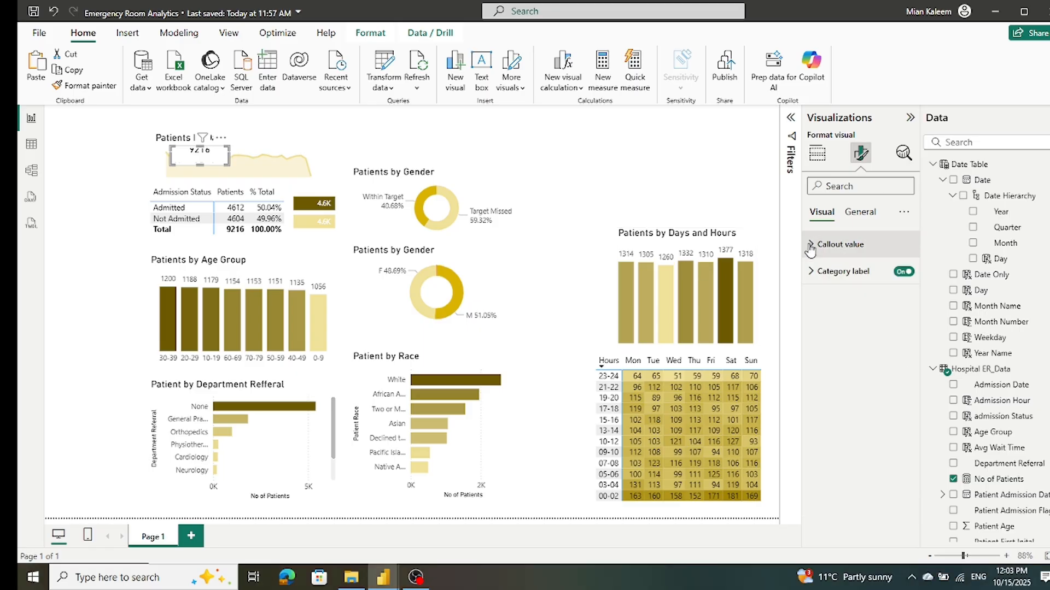
{"action": "left_click", "coordinate": [902, 271]}
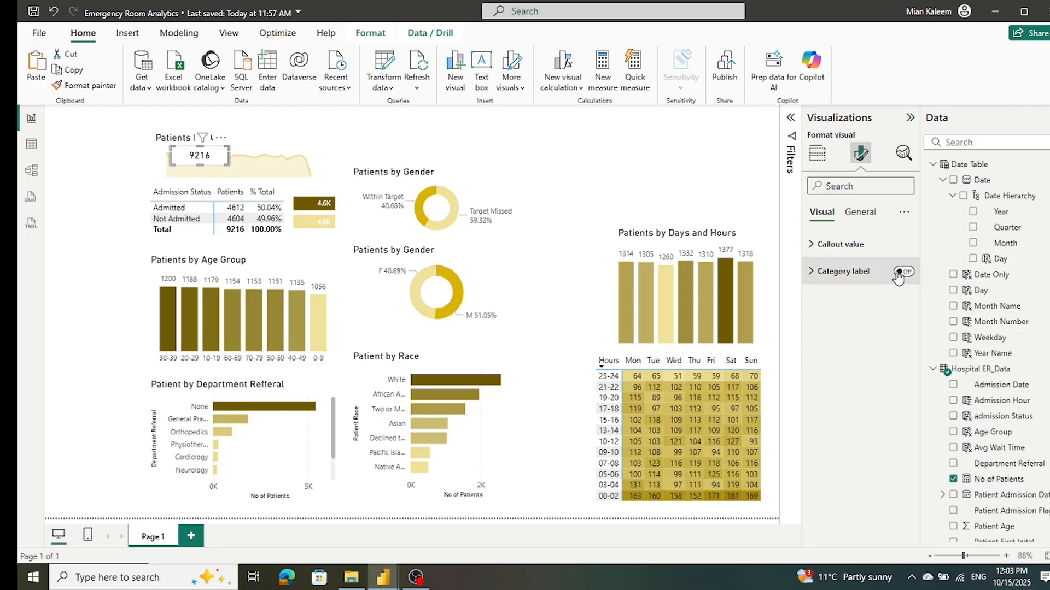
{"action": "left_click", "coordinate": [812, 244]}
{"action": "left_click", "coordinate": [905, 286]}
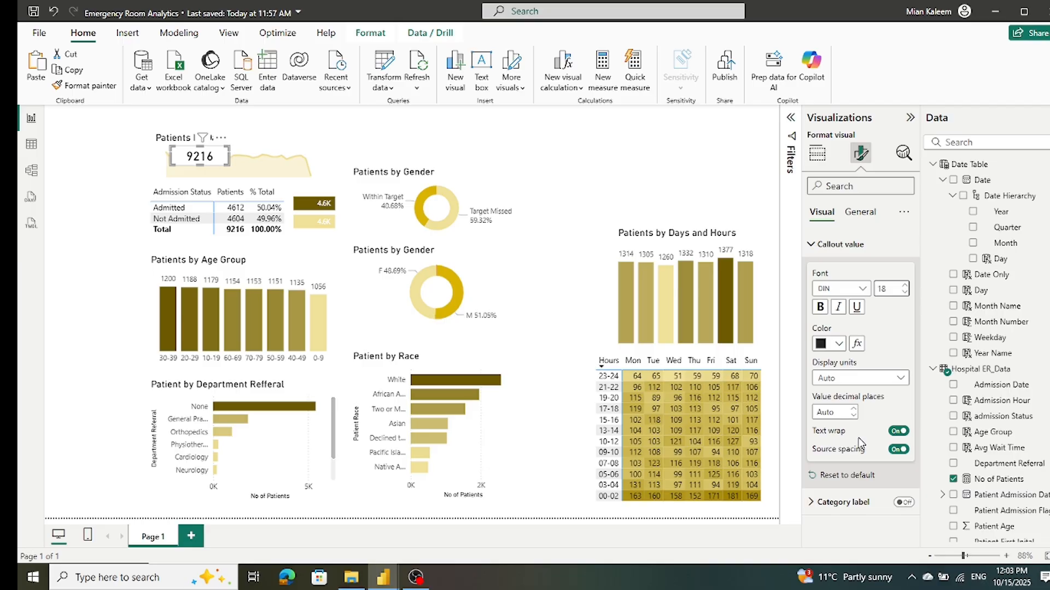
{"action": "left_click", "coordinate": [813, 245]}
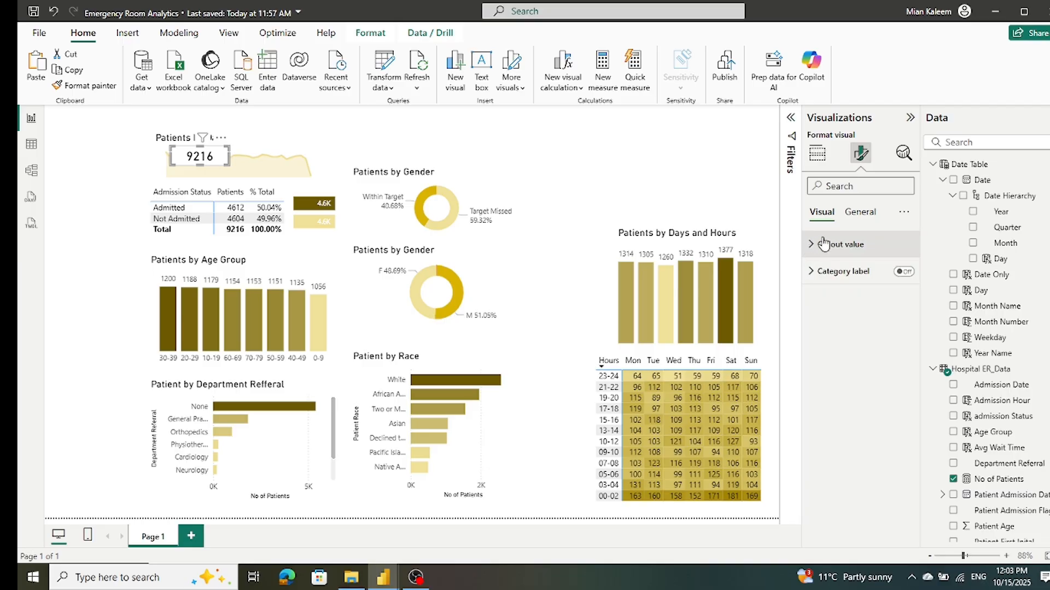
Step: Set the card's background transparency to 100% so the area chart shows through
{"action": "left_click", "coordinate": [860, 214]}
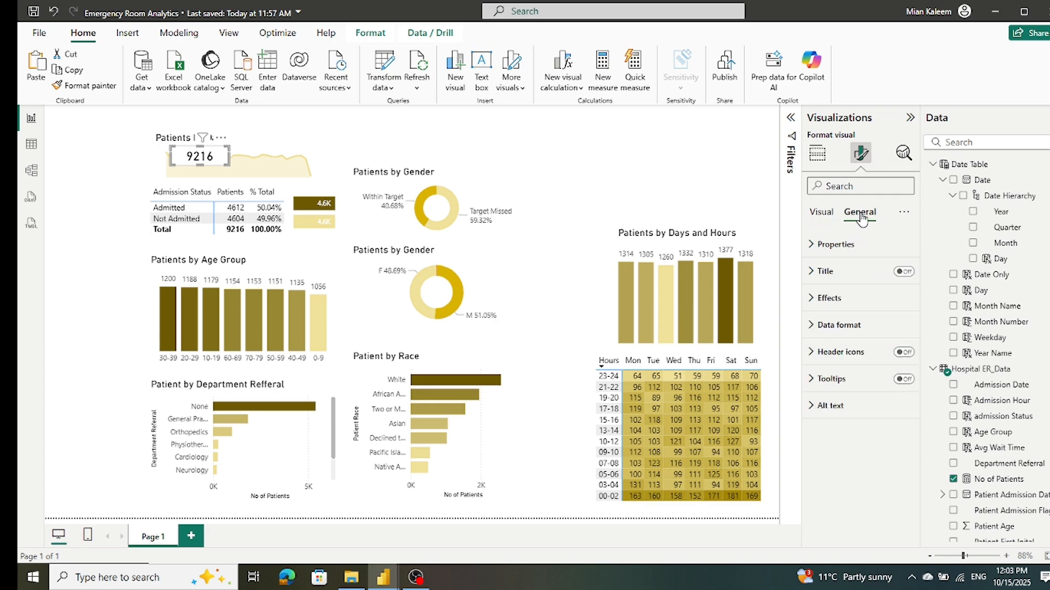
{"action": "left_click", "coordinate": [818, 298]}
{"action": "left_click_drag", "start_coordinate": [864, 410], "coordinate": [907, 406]}
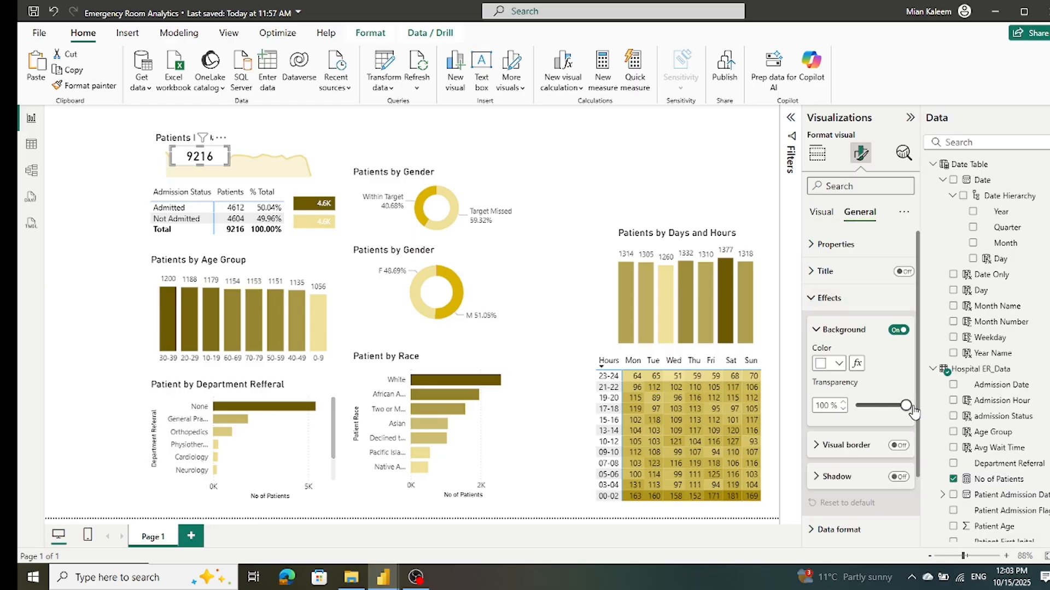
{"action": "left_click", "coordinate": [117, 246]}
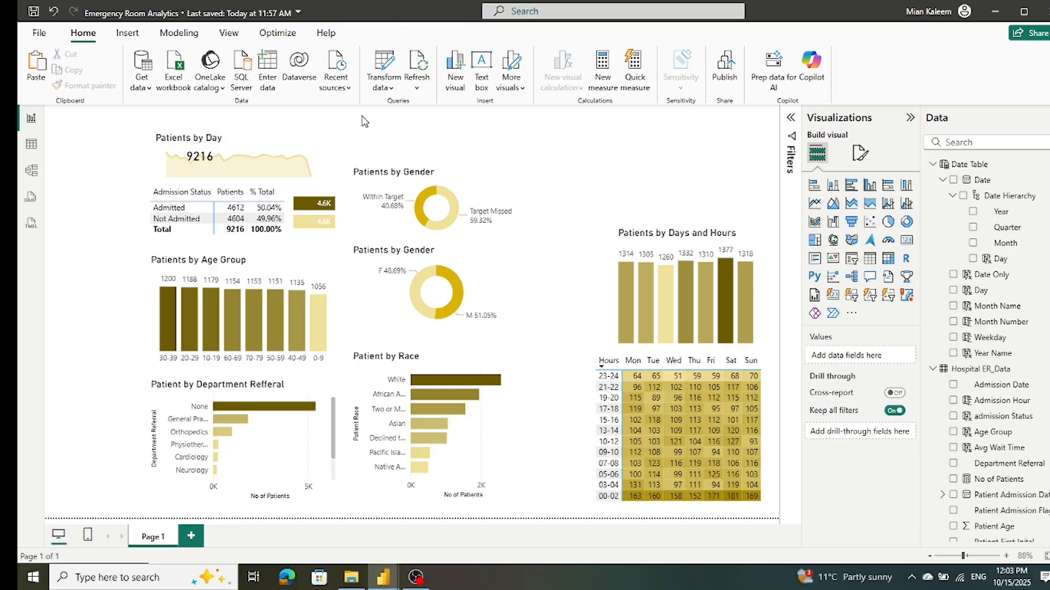
Step: Narrow the Patients by Day area chart from its right edge so it spans less of the column
{"action": "left_click", "coordinate": [321, 166]}
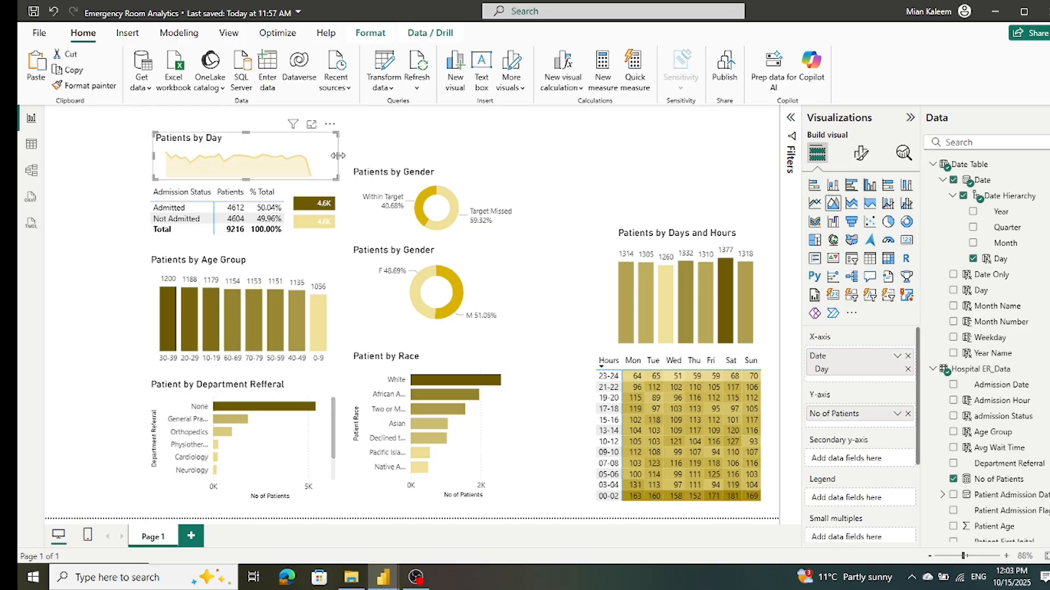
{"action": "left_click_drag", "start_coordinate": [326, 158], "coordinate": [321, 159]}
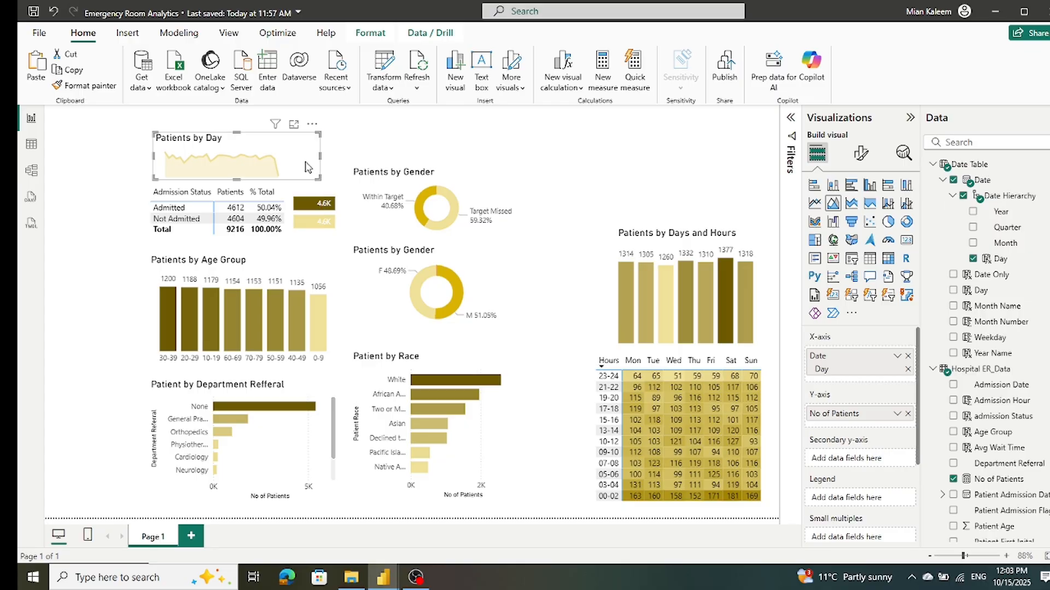
{"action": "left_click", "coordinate": [343, 158]}
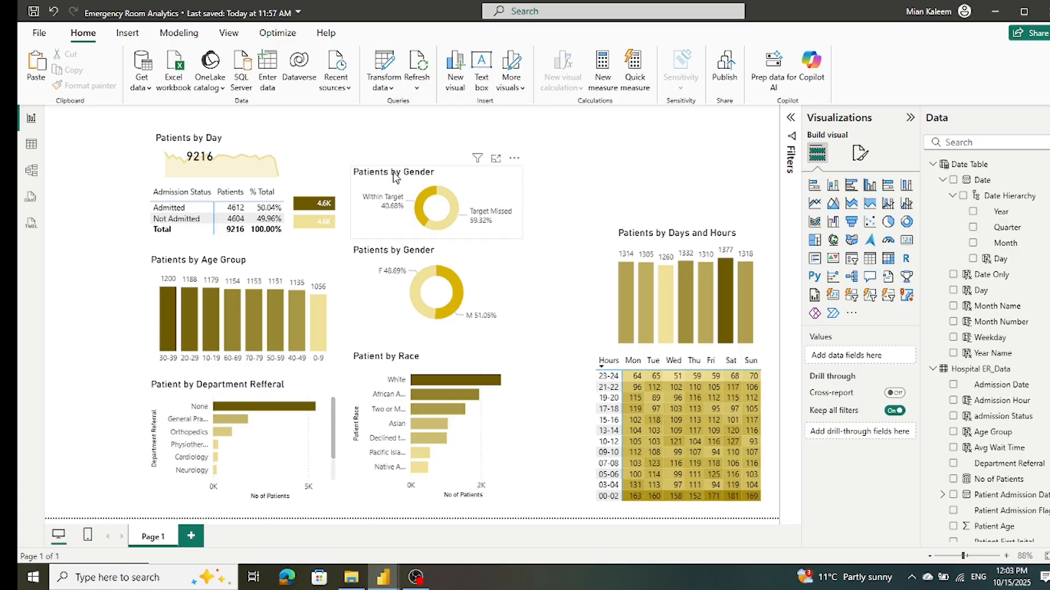
Step: Move the two Patients by Gender donut charts down to free space at the head of their column
{"action": "left_click", "coordinate": [520, 303]}
{"action": "left_click_drag", "start_coordinate": [513, 298], "coordinate": [515, 316]}
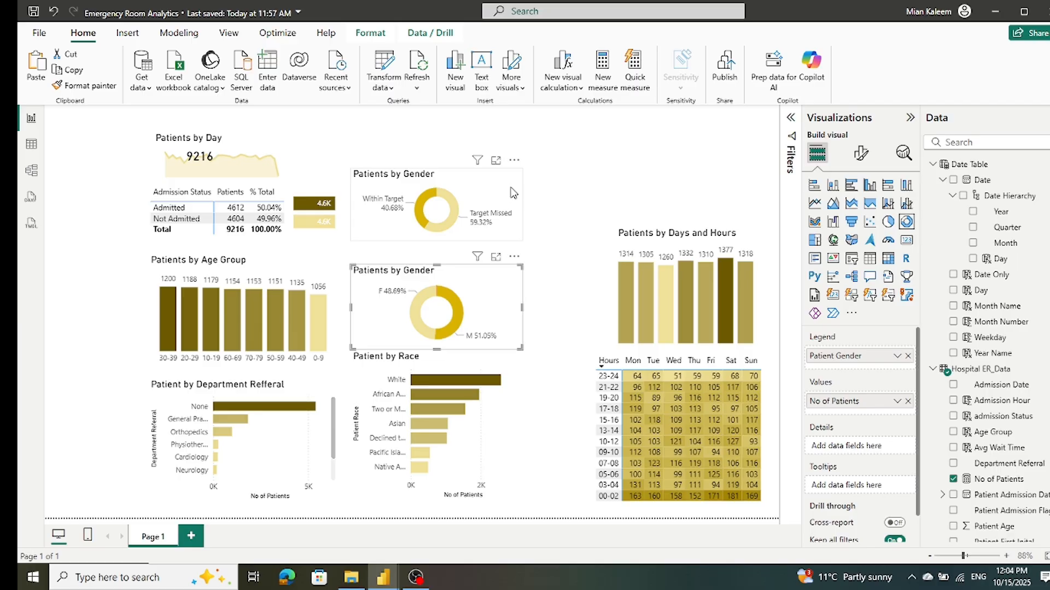
{"action": "left_click_drag", "start_coordinate": [512, 192], "coordinate": [513, 205]}
{"action": "left_click", "coordinate": [555, 206]}
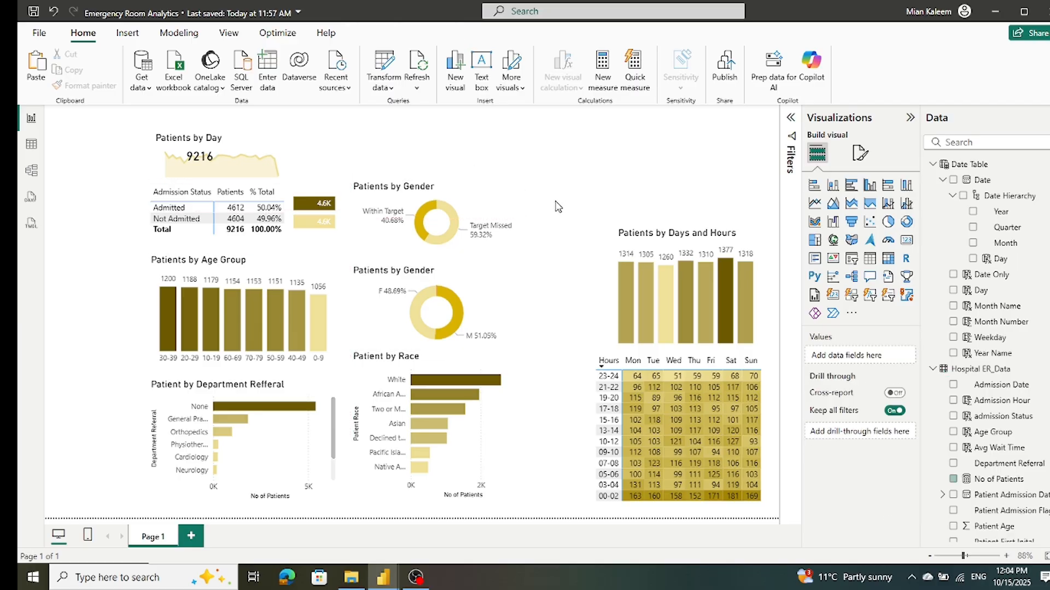
Step: Duplicate the Patients by Day area chart, fit the copy above the upper donut chart and shift that donut slightly down
{"action": "left_click", "coordinate": [212, 176]}
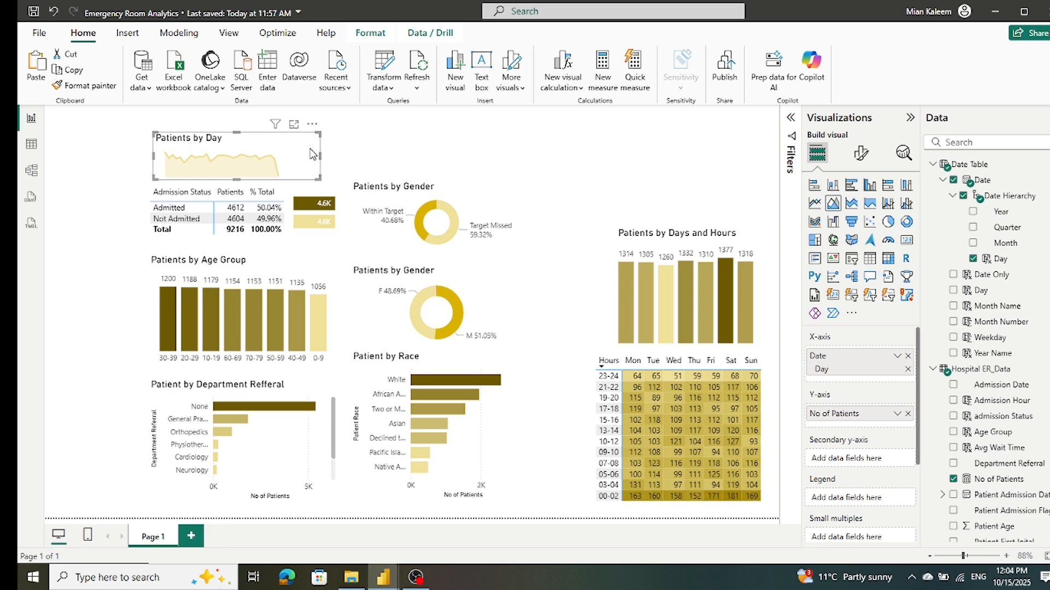
{"action": "left_click_drag", "start_coordinate": [288, 136], "coordinate": [294, 142]}
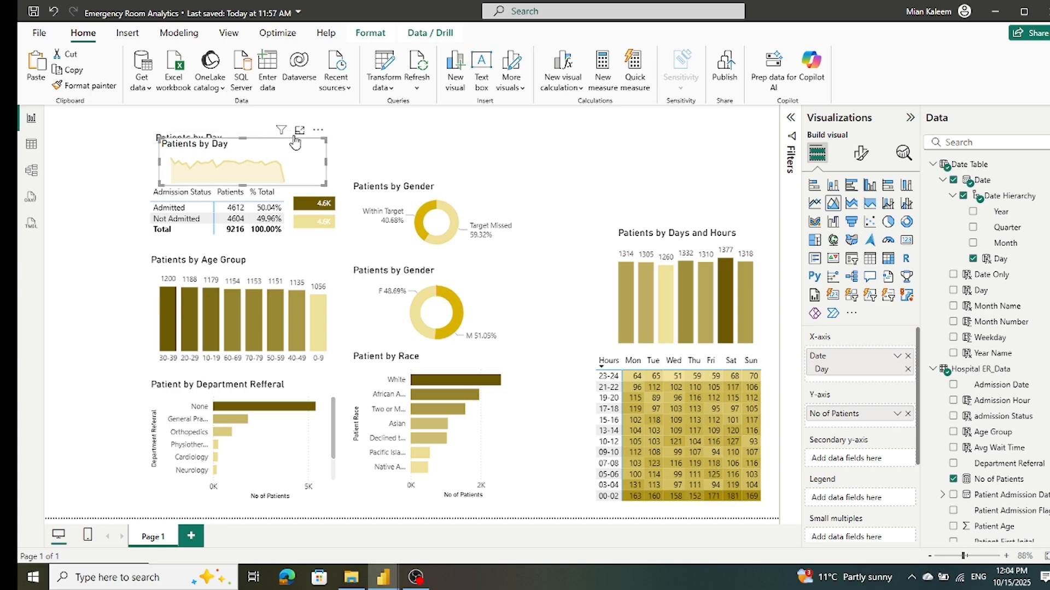
{"action": "left_click", "coordinate": [386, 192]}
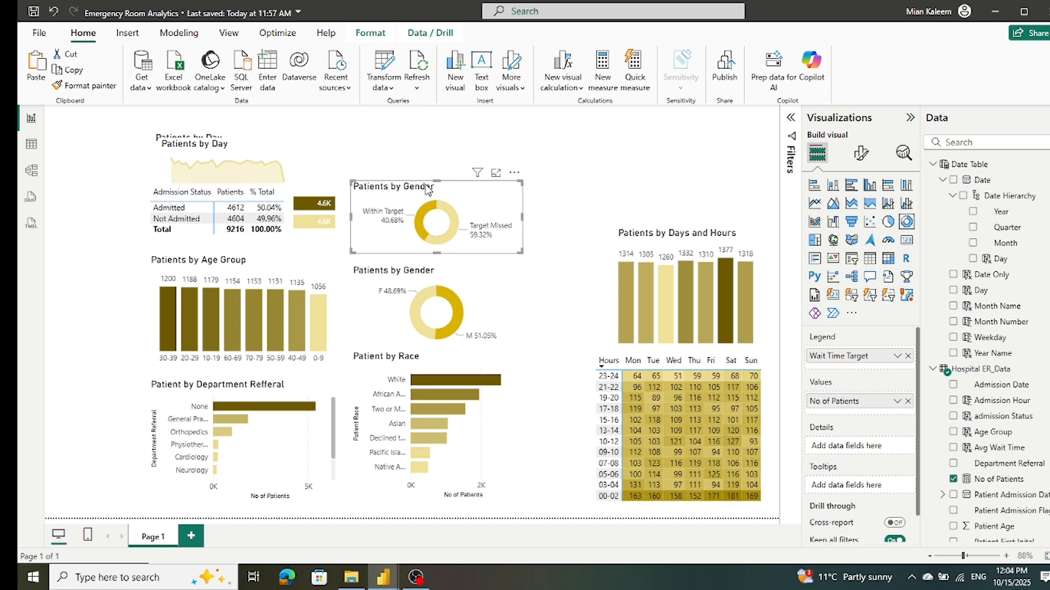
{"action": "left_click_drag", "start_coordinate": [433, 189], "coordinate": [435, 192]}
{"action": "left_click_drag", "start_coordinate": [303, 153], "coordinate": [478, 152]}
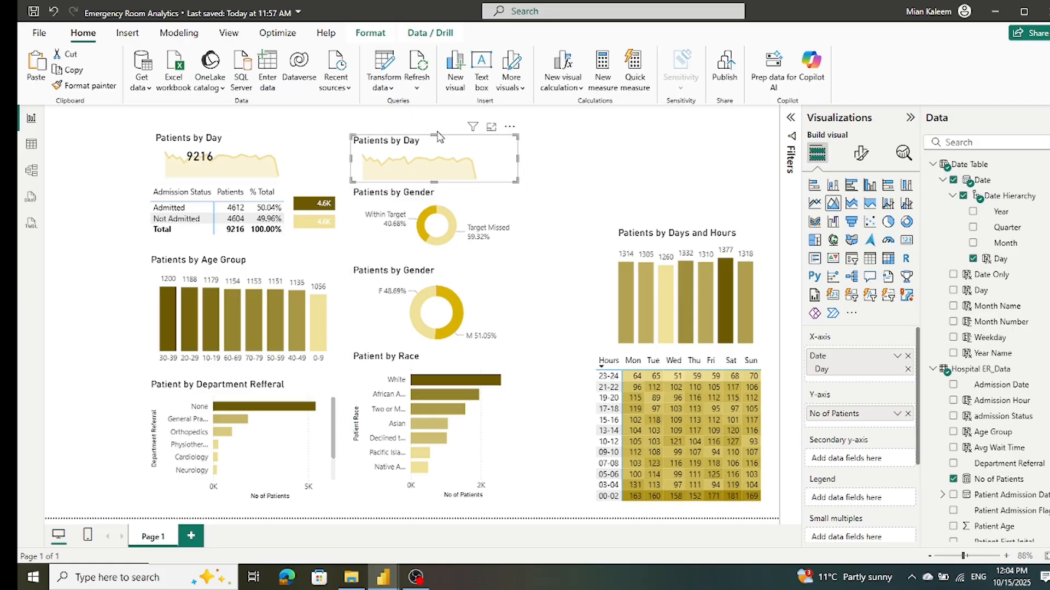
{"action": "left_click_drag", "start_coordinate": [434, 140], "coordinate": [434, 142]}
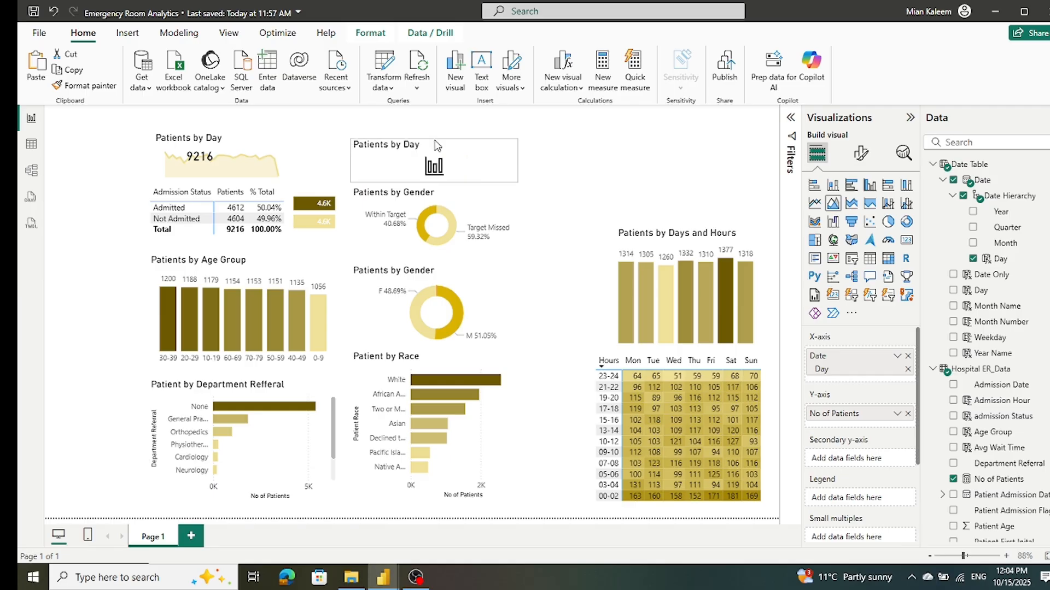
{"action": "left_click", "coordinate": [547, 164]}
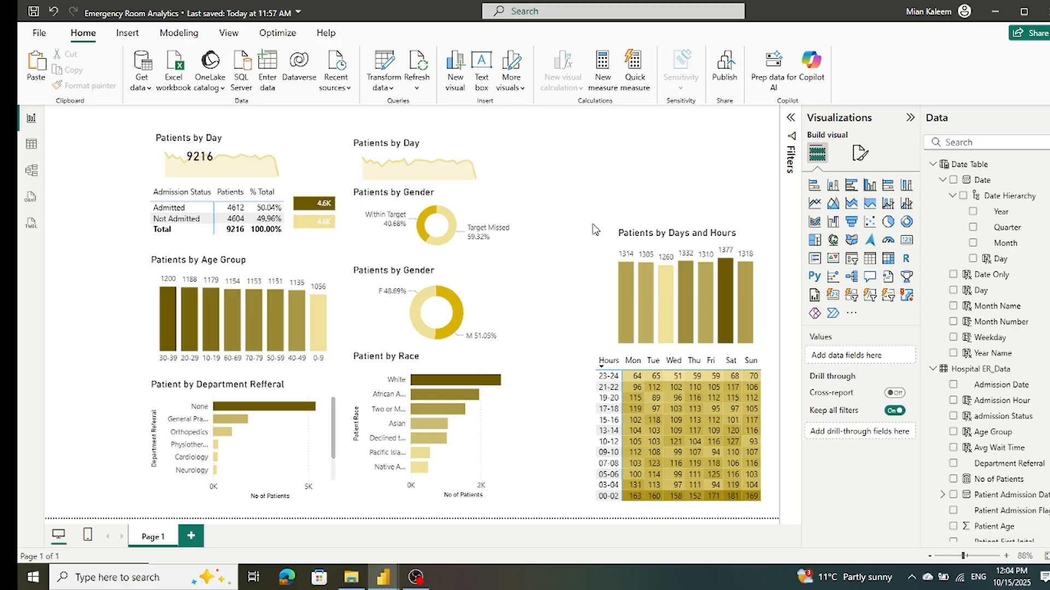
Step: Replace No of Patients on the copied area chart's Y-axis with Patient Waittime, aggregated as Average
{"action": "mouse_move", "coordinate": [994, 378]}
{"action": "left_click", "coordinate": [483, 149]}
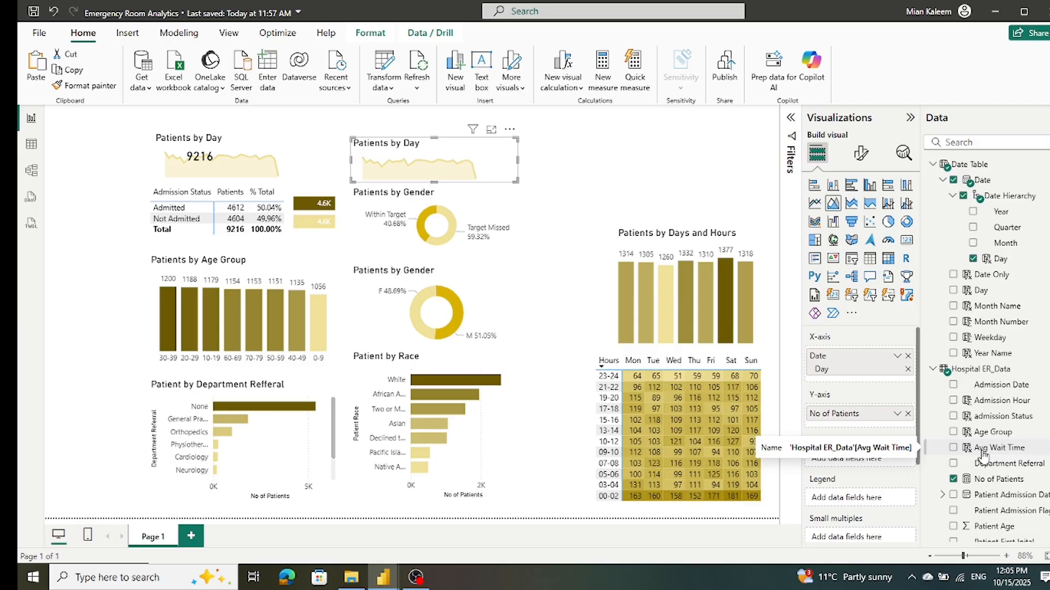
{"action": "left_click", "coordinate": [908, 414]}
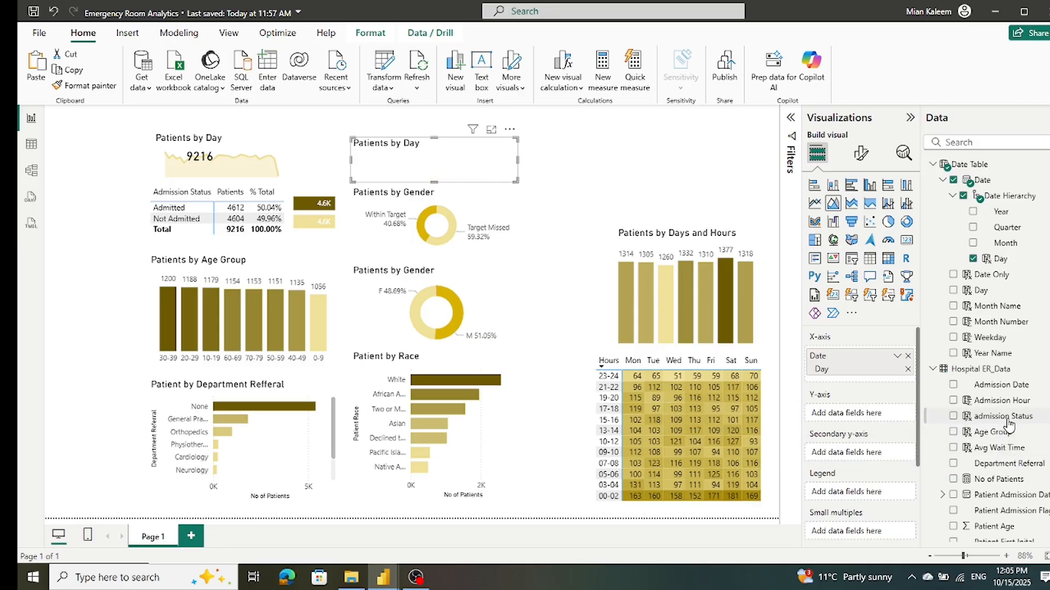
{"action": "scroll", "coordinate": [1009, 425], "scroll_direction": "down", "scroll_amount": 2}
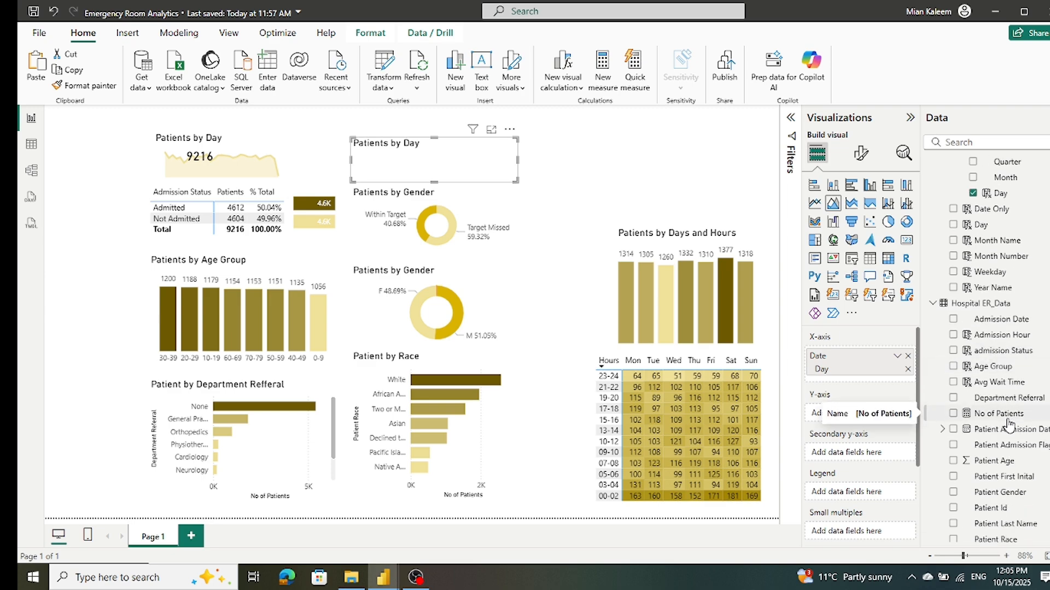
{"action": "scroll", "coordinate": [1008, 425], "scroll_direction": "up", "scroll_amount": 2}
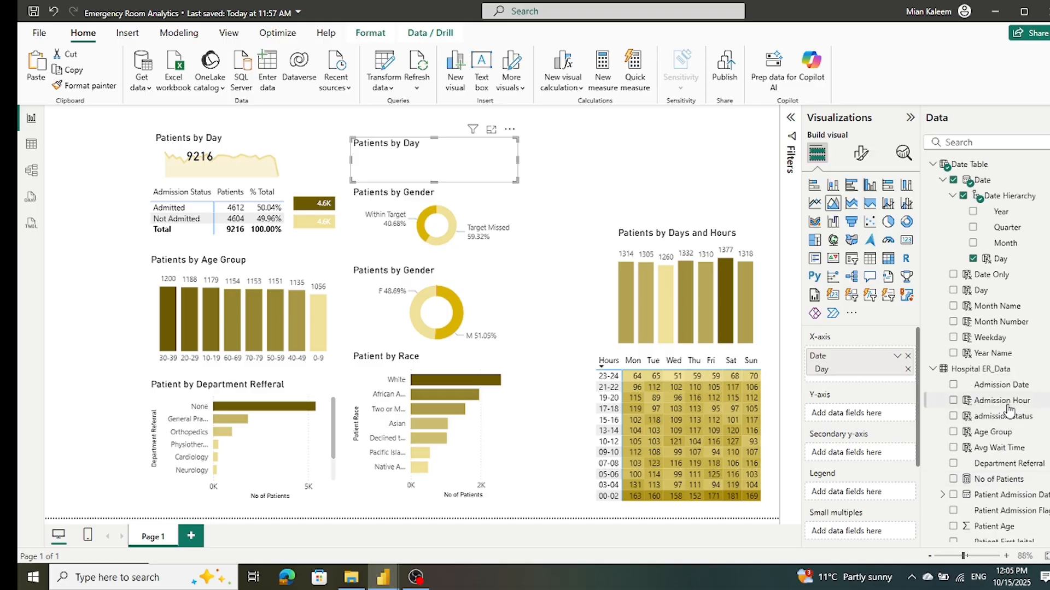
{"action": "scroll", "coordinate": [1009, 410], "scroll_direction": "down", "scroll_amount": 6}
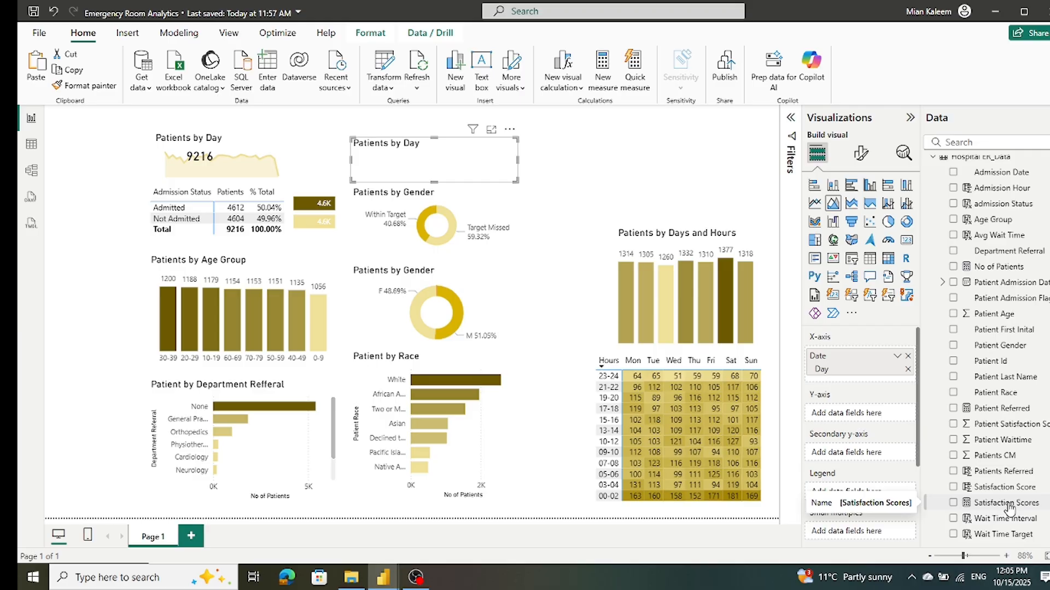
{"action": "scroll", "coordinate": [1009, 508], "scroll_direction": "up", "scroll_amount": 5}
{"action": "scroll", "coordinate": [1008, 508], "scroll_direction": "down", "scroll_amount": 3}
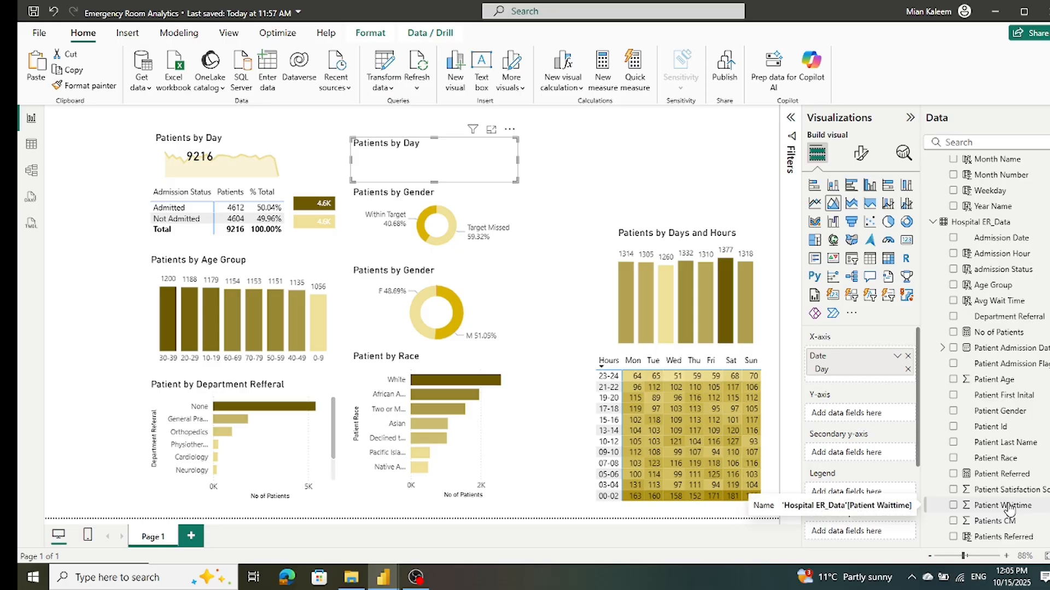
{"action": "scroll", "coordinate": [1009, 508], "scroll_direction": "down", "scroll_amount": 2}
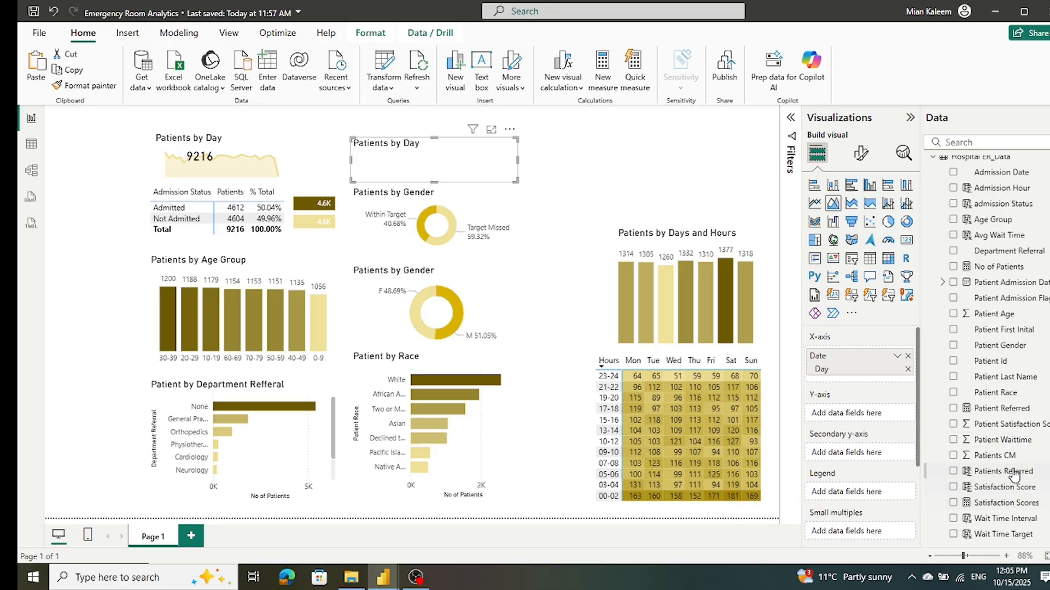
{"action": "mouse_move", "coordinate": [1010, 444]}
{"action": "left_mouse_down"}
{"action": "mouse_move", "coordinate": [882, 409]}
{"action": "mouse_move", "coordinate": [892, 418]}
{"action": "left_mouse_up"}
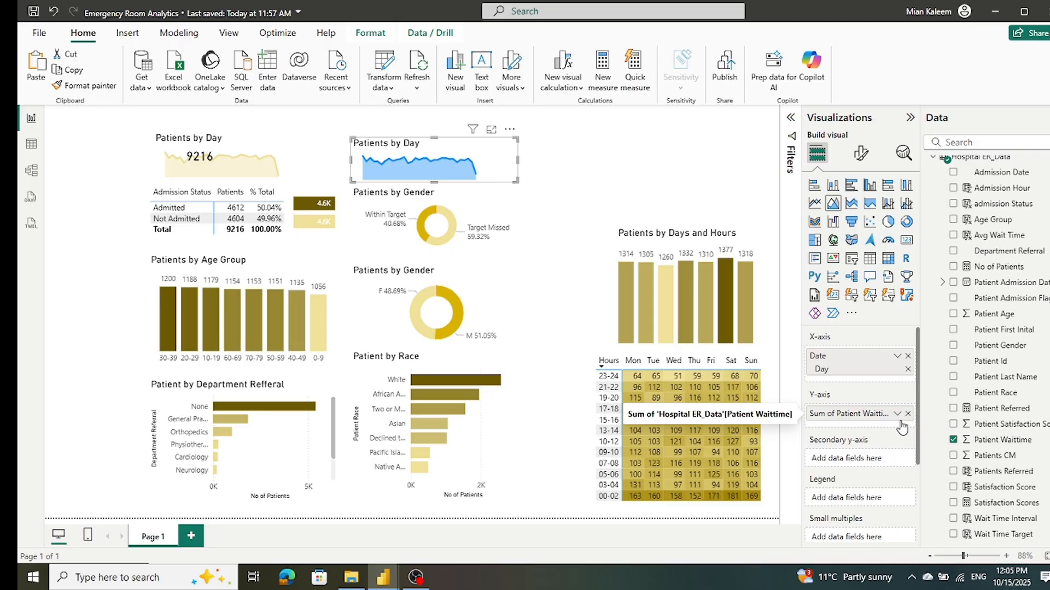
{"action": "left_click", "coordinate": [897, 414]}
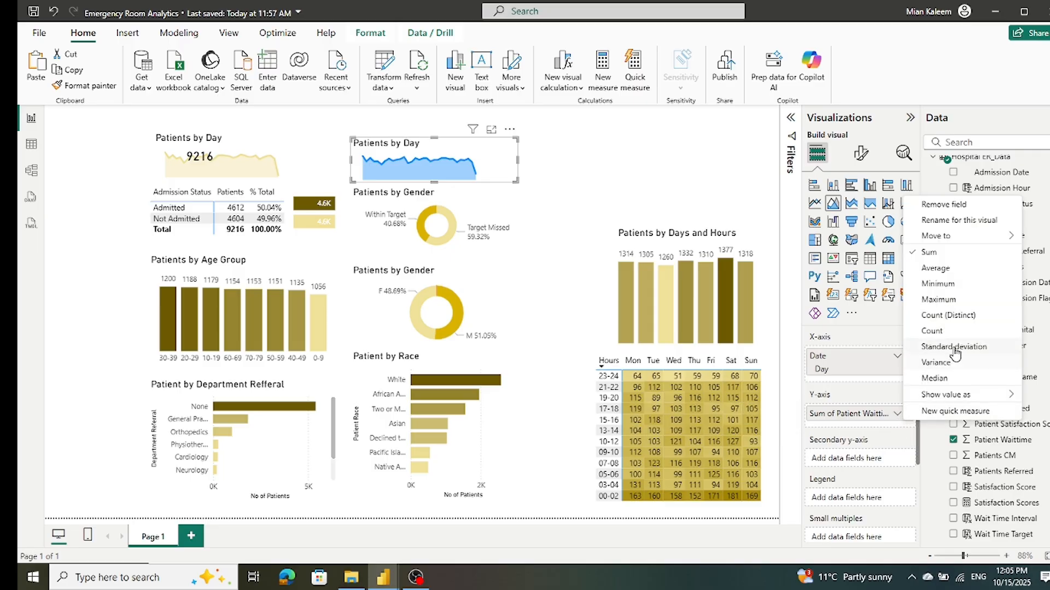
{"action": "left_click", "coordinate": [952, 269]}
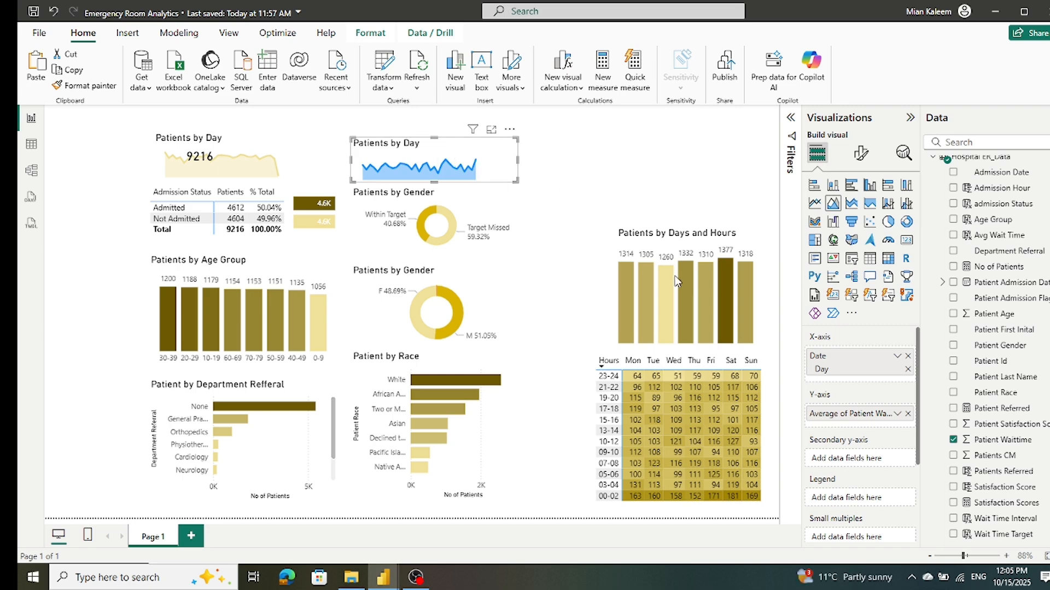
Step: Change the copied area chart's line color to the light gold used by the original chart
{"action": "left_click", "coordinate": [864, 152]}
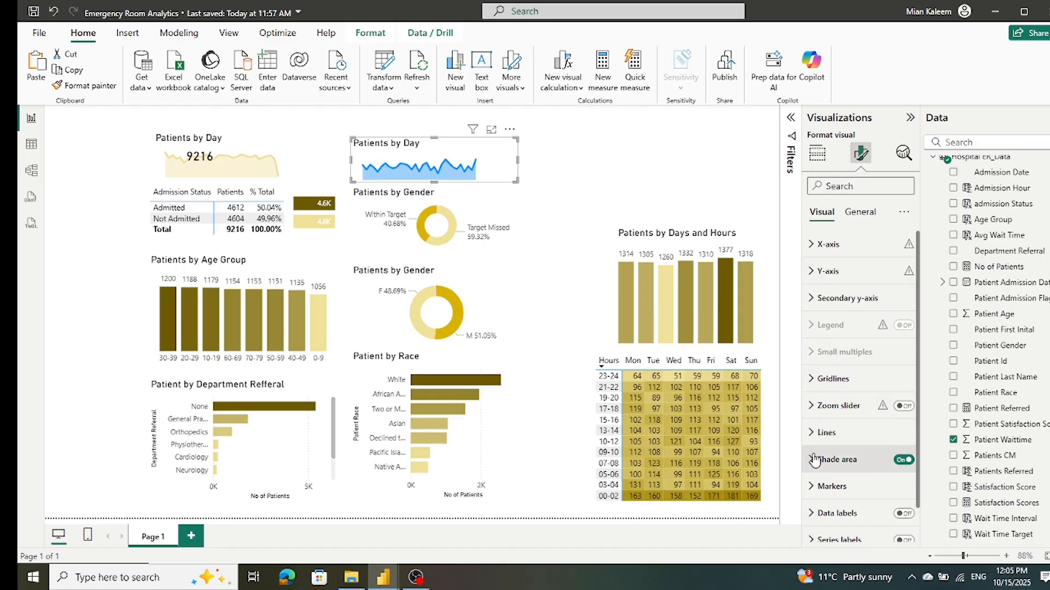
{"action": "left_click", "coordinate": [813, 434]}
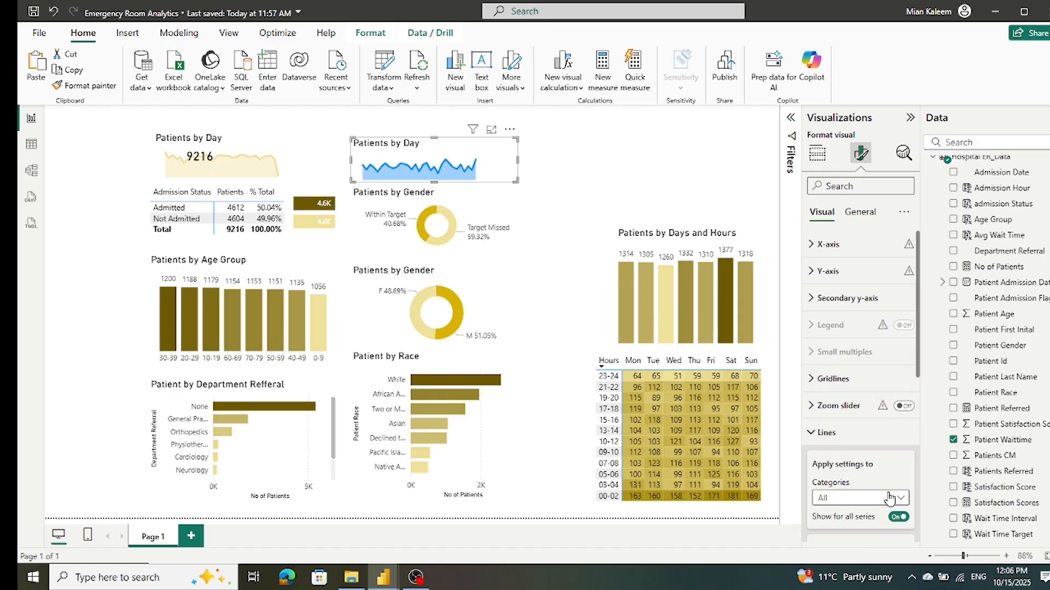
{"action": "scroll", "coordinate": [887, 504], "scroll_direction": "down", "scroll_amount": 3}
{"action": "scroll", "coordinate": [887, 504], "scroll_direction": "down", "scroll_amount": 2}
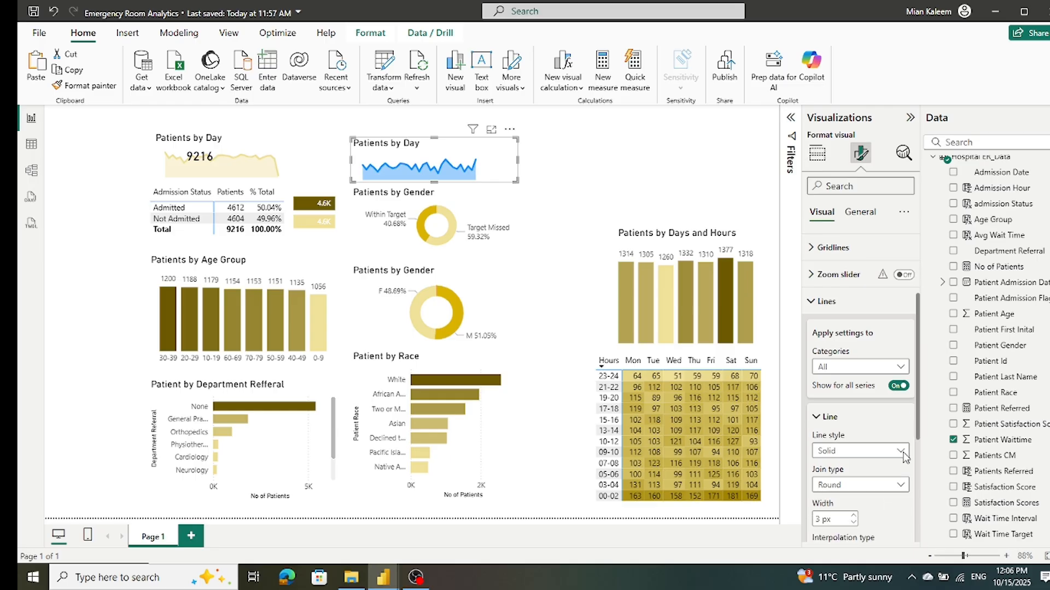
{"action": "left_click", "coordinate": [900, 369]}
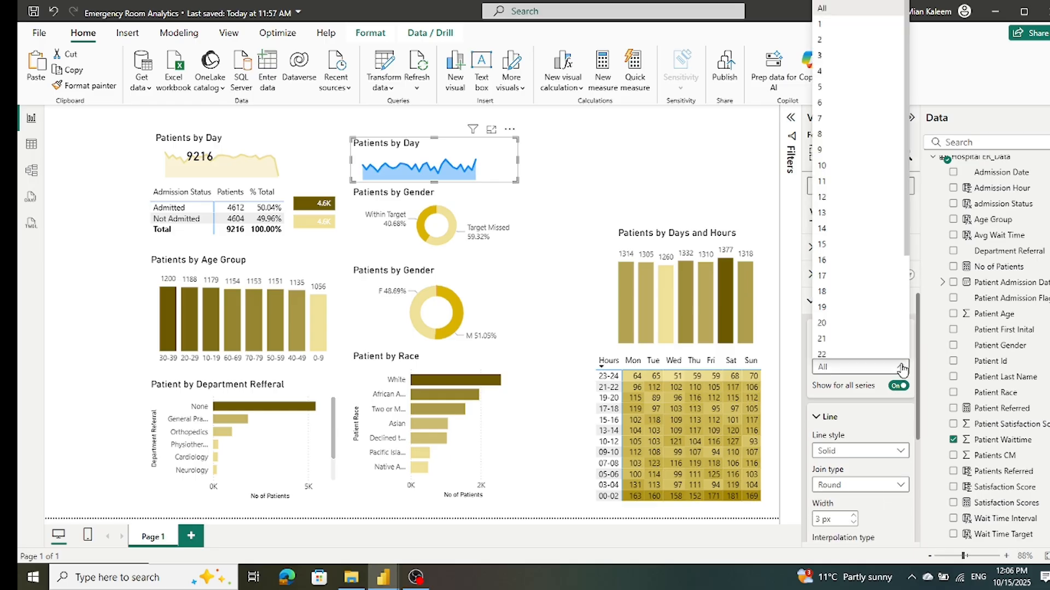
{"action": "left_click", "coordinate": [907, 419]}
{"action": "scroll", "coordinate": [896, 467], "scroll_direction": "down", "scroll_amount": 6}
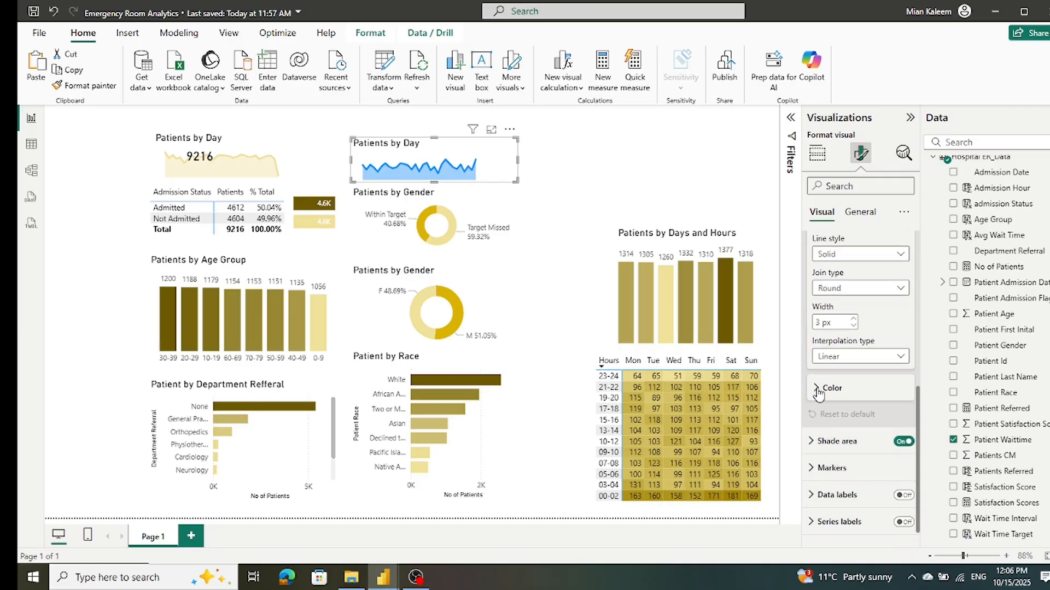
{"action": "left_click", "coordinate": [820, 393]}
{"action": "left_click", "coordinate": [838, 422]}
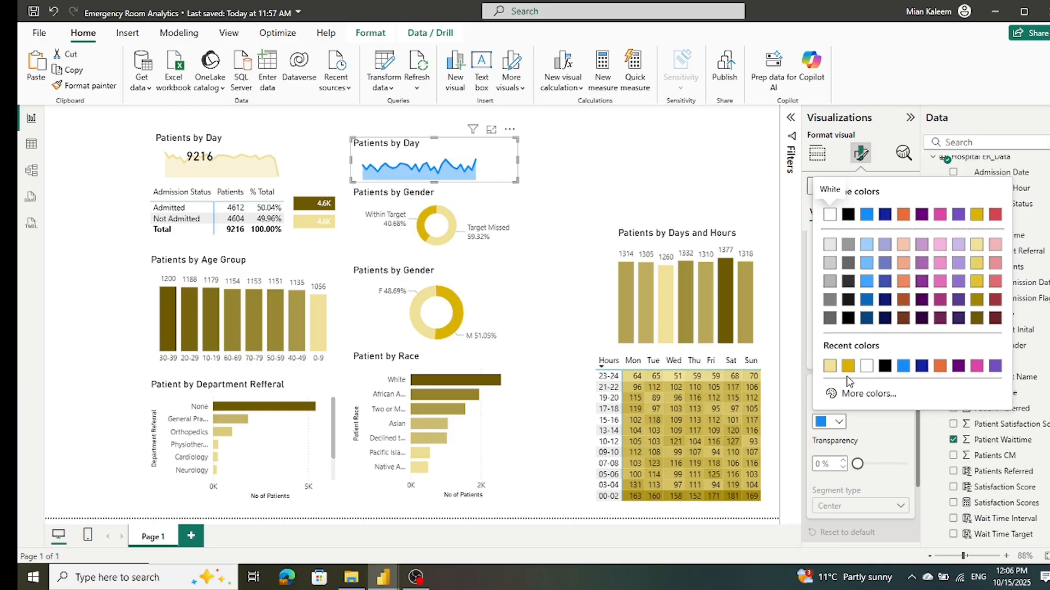
{"action": "left_click", "coordinate": [831, 371]}
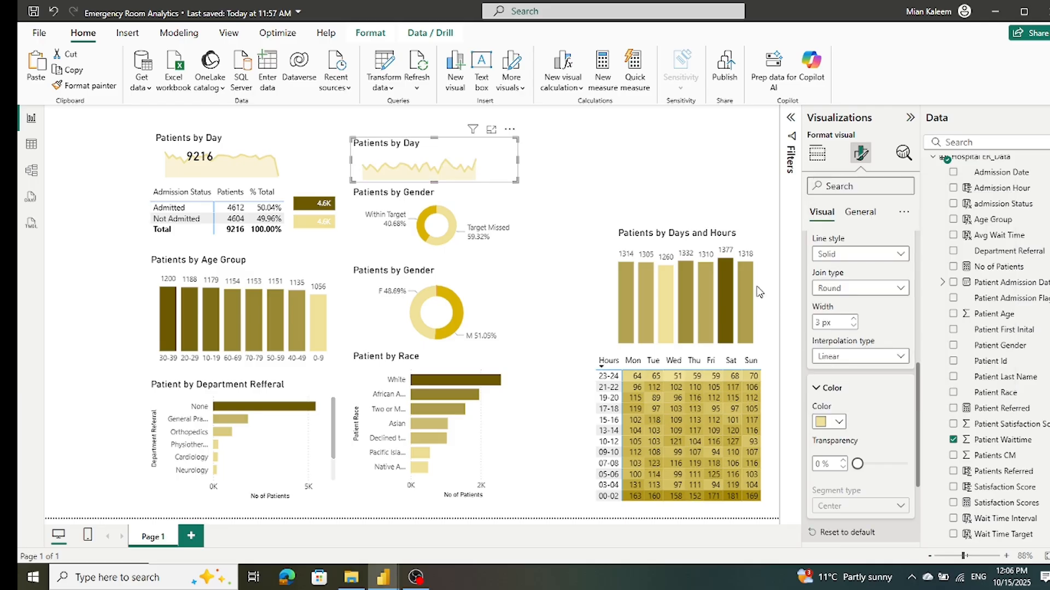
{"action": "left_click", "coordinate": [550, 167]}
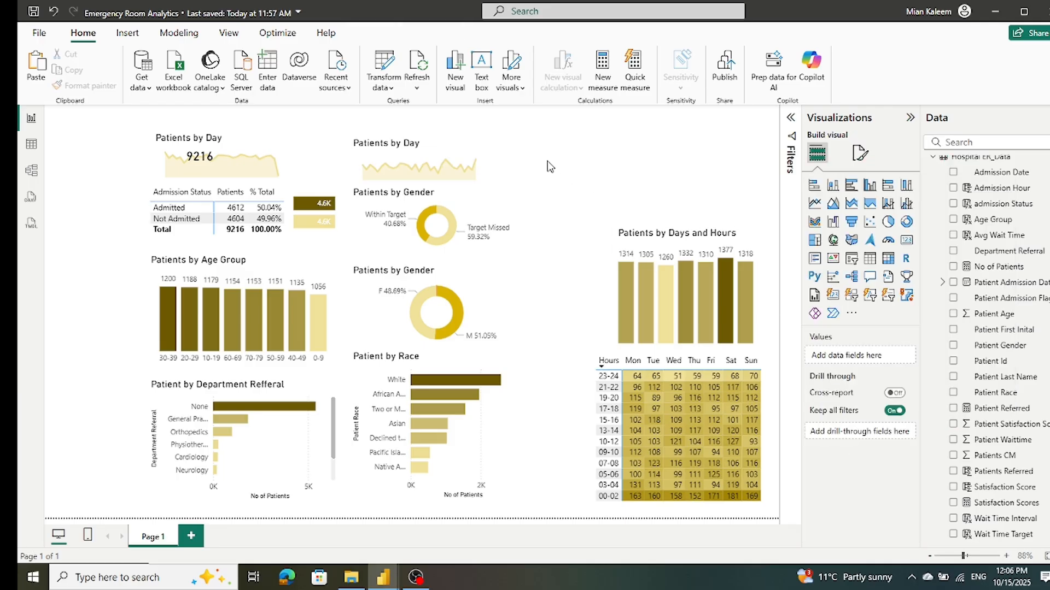
Step: Duplicate the No of Patients card and place the copy over the start of the copied area chart
{"action": "left_click", "coordinate": [192, 164]}
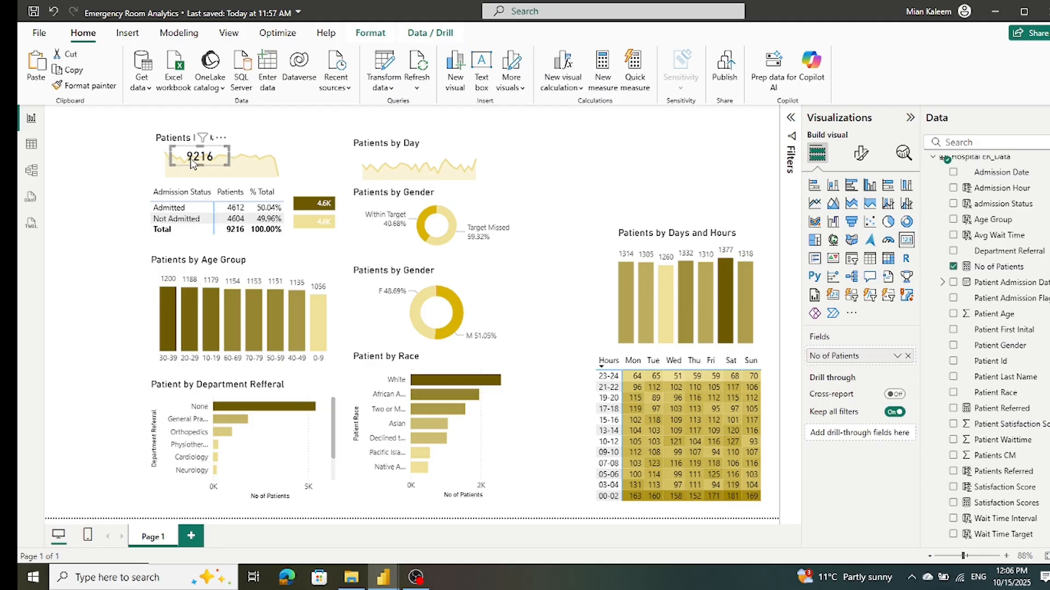
{"action": "key", "text": "ctrl+v"}
{"action": "left_click_drag", "start_coordinate": [192, 164], "coordinate": [376, 163]}
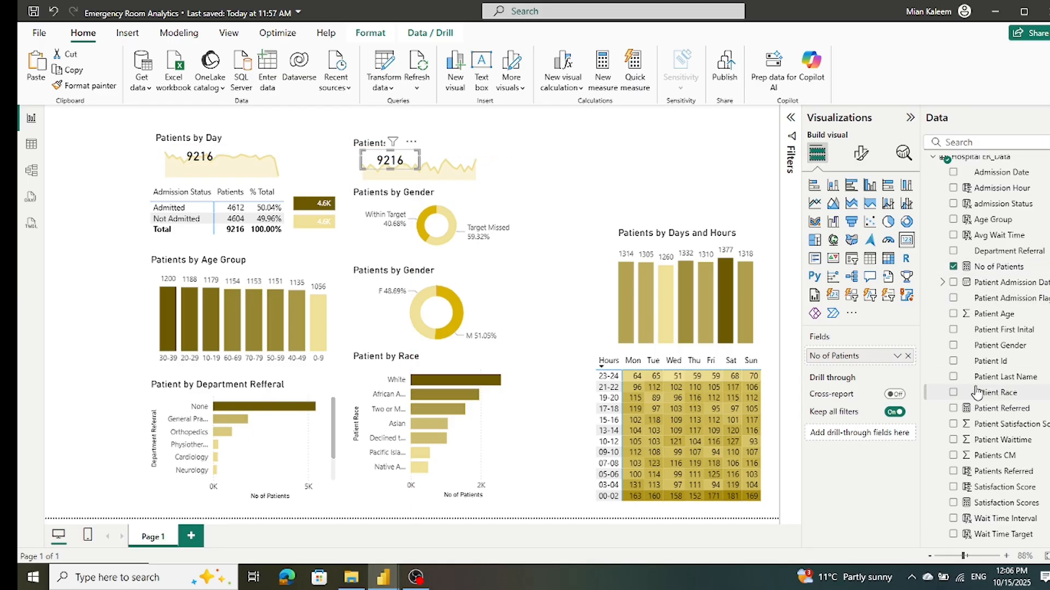
Step: Replace the copied card's No of Patients field with Patient Waittime, aggregated as Average
{"action": "left_click", "coordinate": [908, 356]}
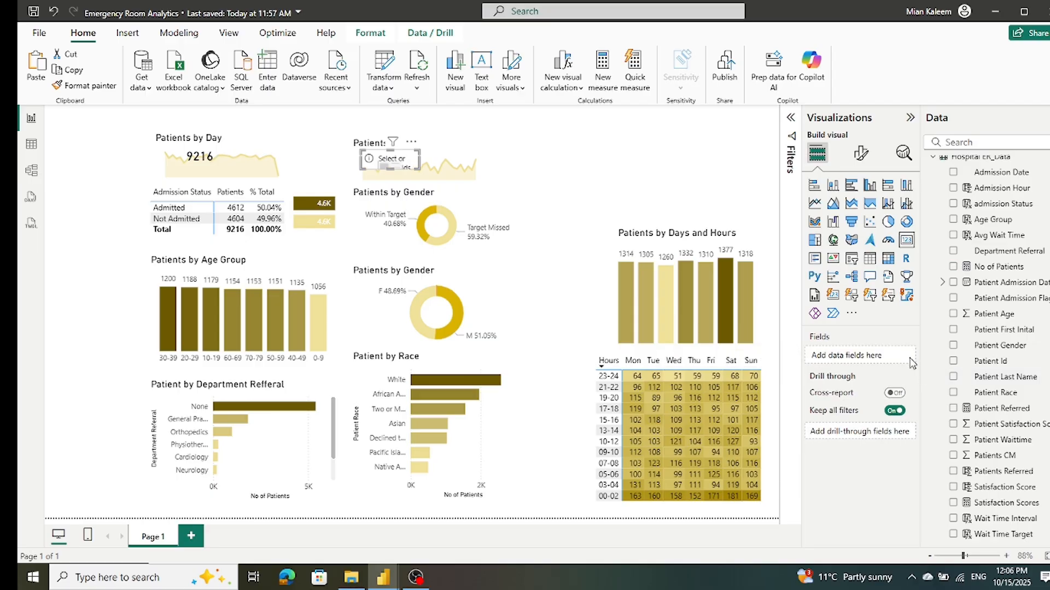
{"action": "left_click_drag", "start_coordinate": [995, 443], "coordinate": [875, 364]}
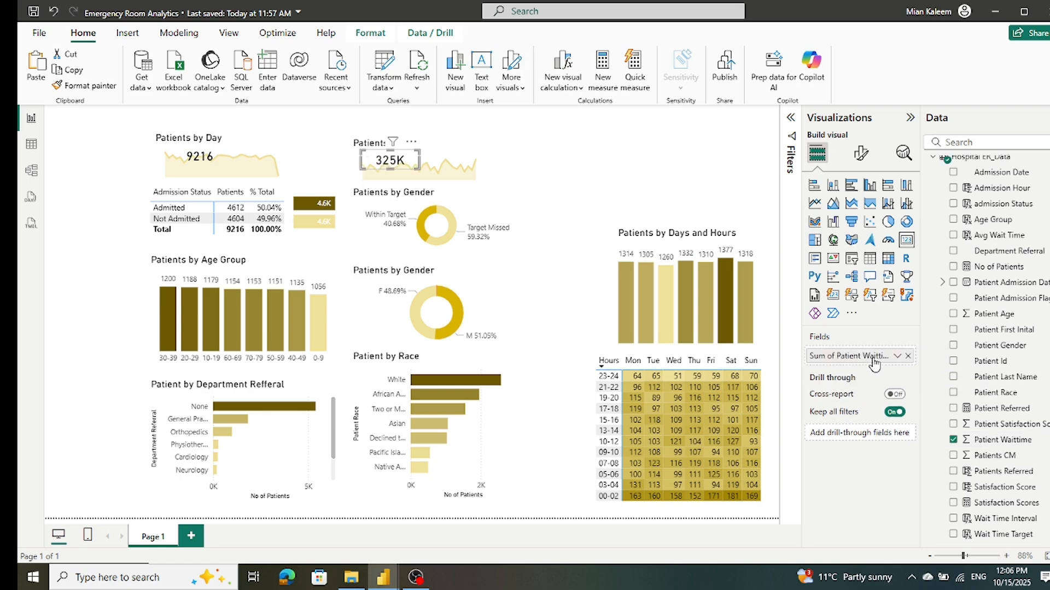
{"action": "left_click", "coordinate": [897, 356]}
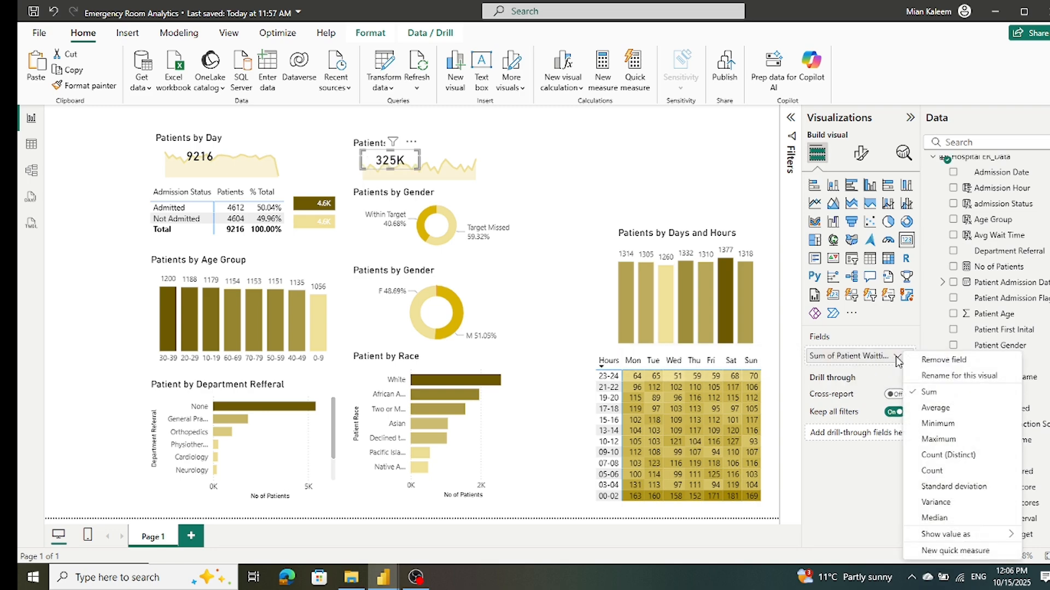
{"action": "left_click", "coordinate": [936, 408]}
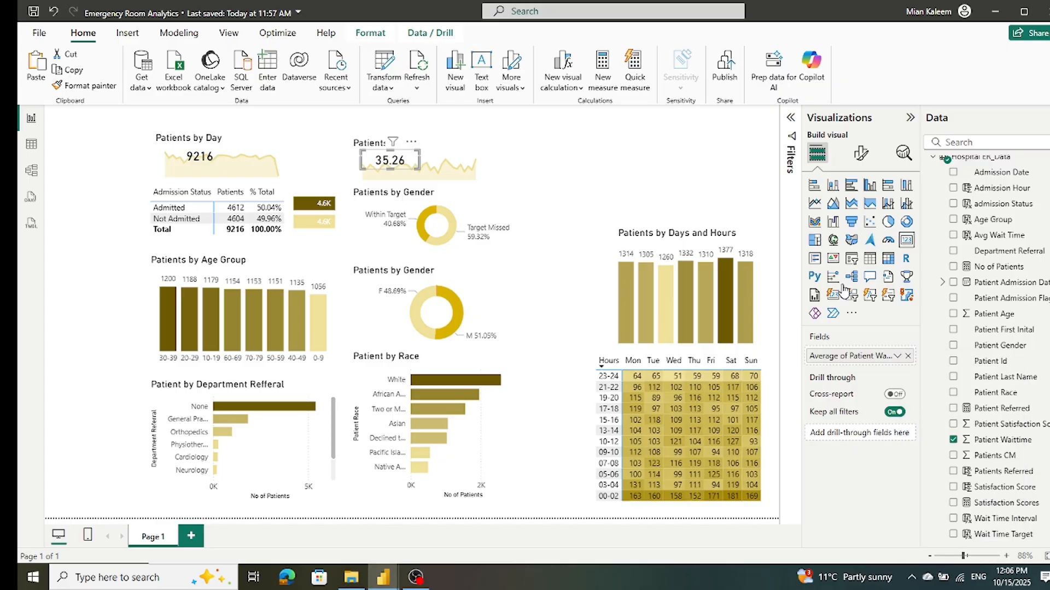
Step: Save the report
{"action": "left_click", "coordinate": [331, 149]}
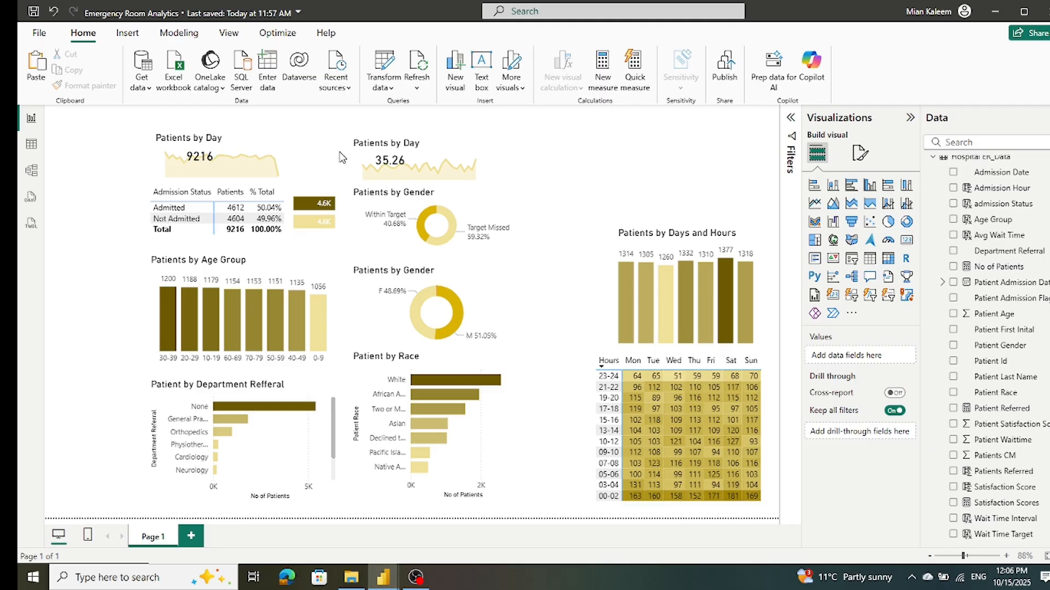
{"action": "left_click", "coordinate": [32, 20]}
Step: Change the copied area chart's title to AVG Wait Time
{"action": "left_click", "coordinate": [453, 150]}
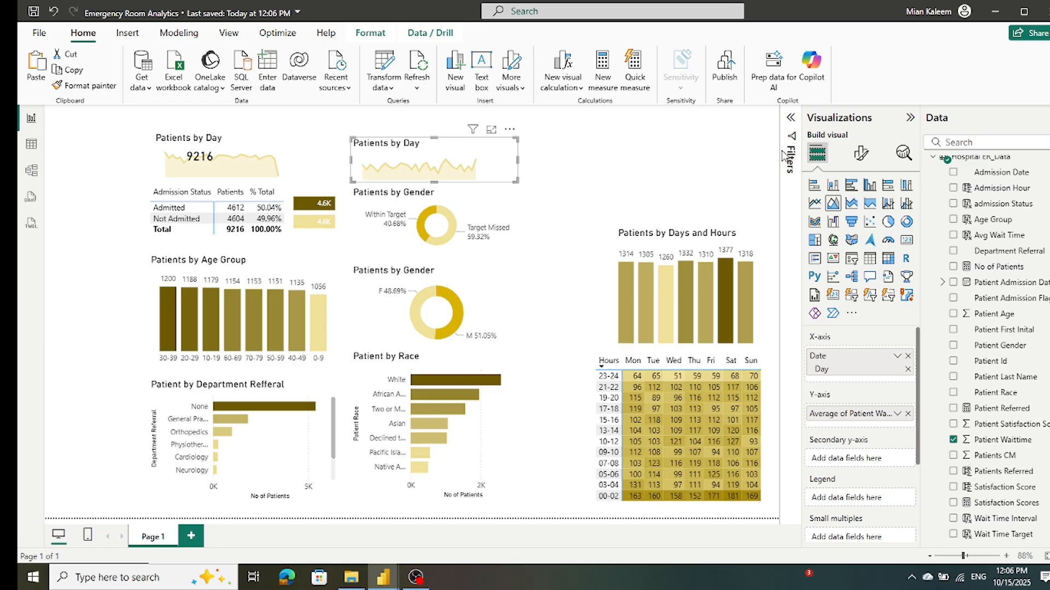
{"action": "left_click", "coordinate": [861, 154]}
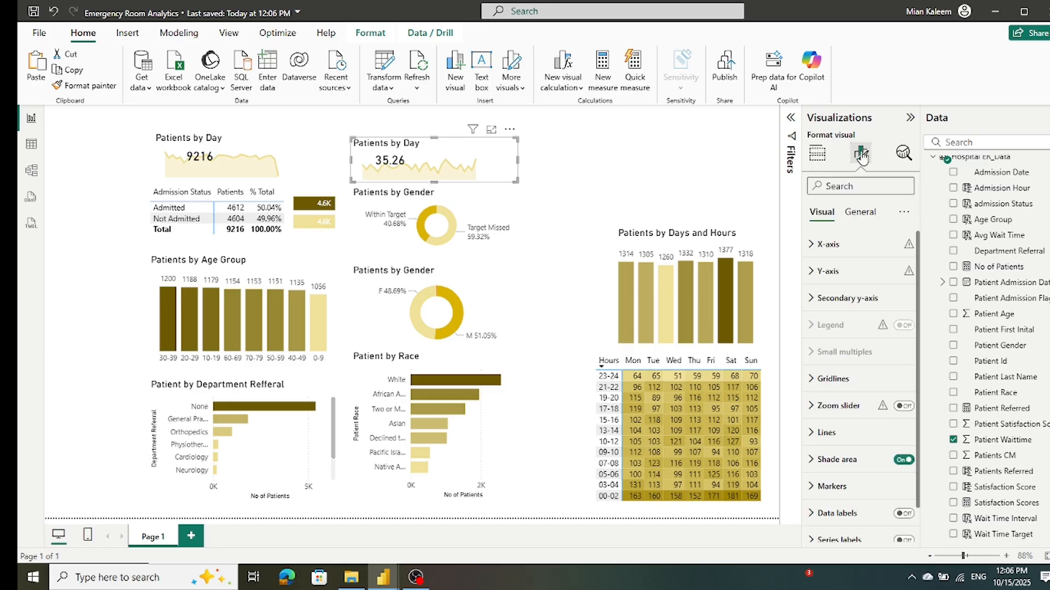
{"action": "left_click", "coordinate": [863, 217]}
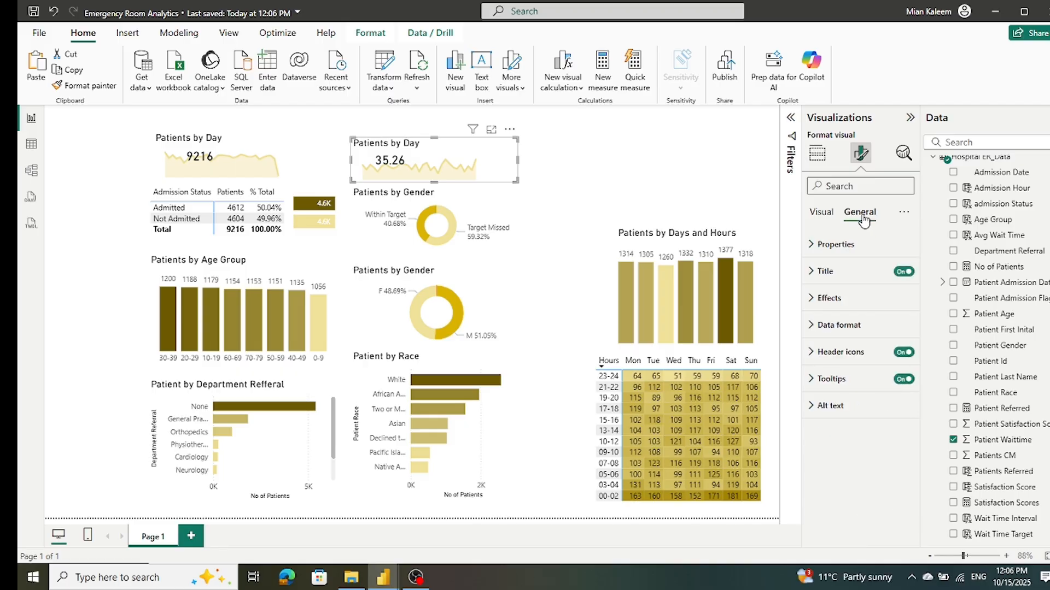
{"action": "left_click", "coordinate": [823, 271]}
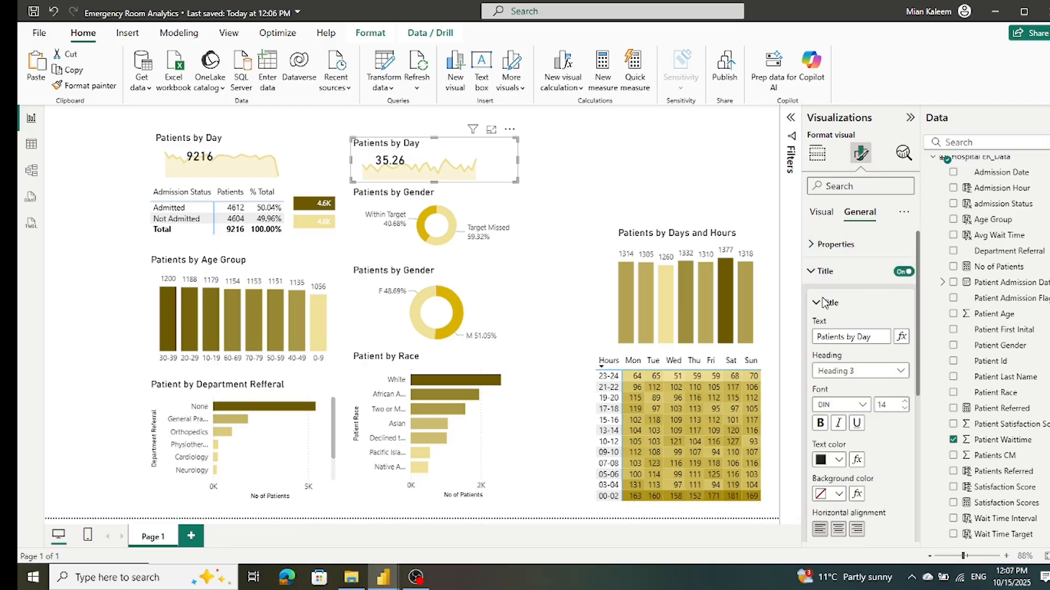
{"action": "triple_click", "coordinate": [880, 337]}
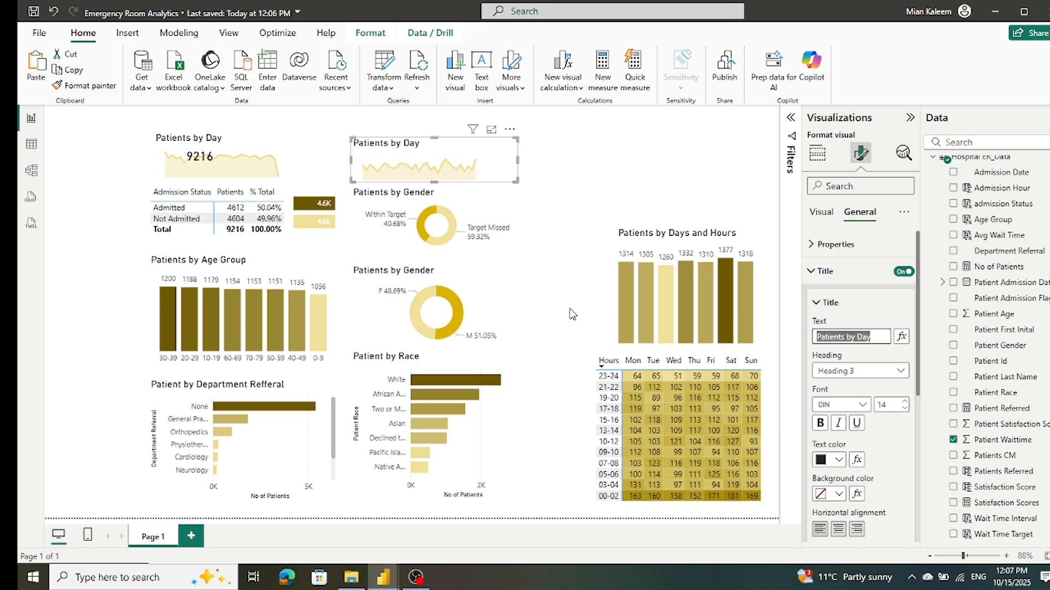
{"action": "type", "text": "AVG"}
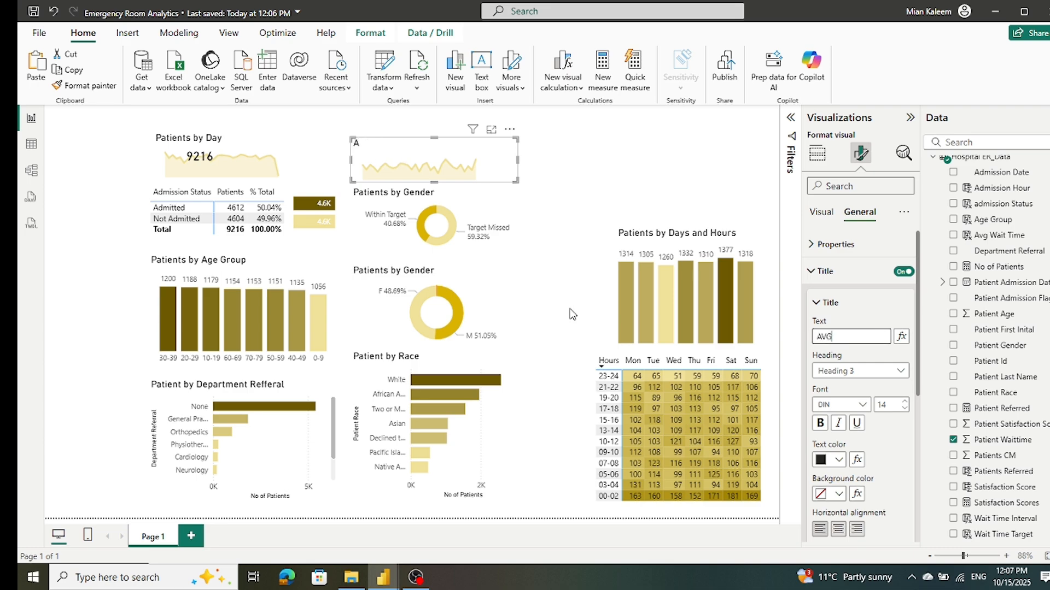
{"action": "type", "text": " Wait Time"}
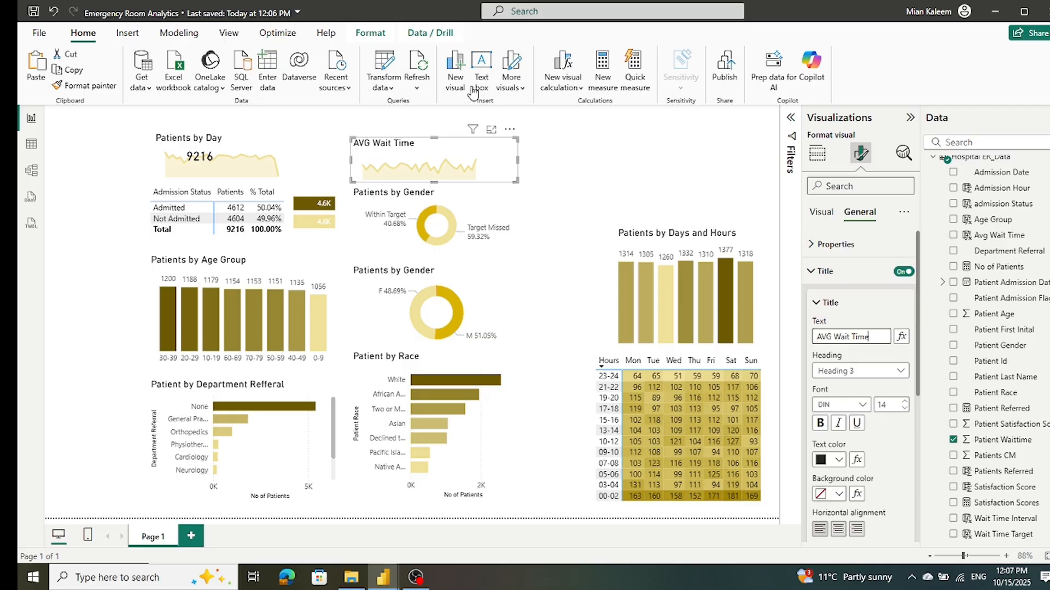
{"action": "left_click", "coordinate": [94, 232]}
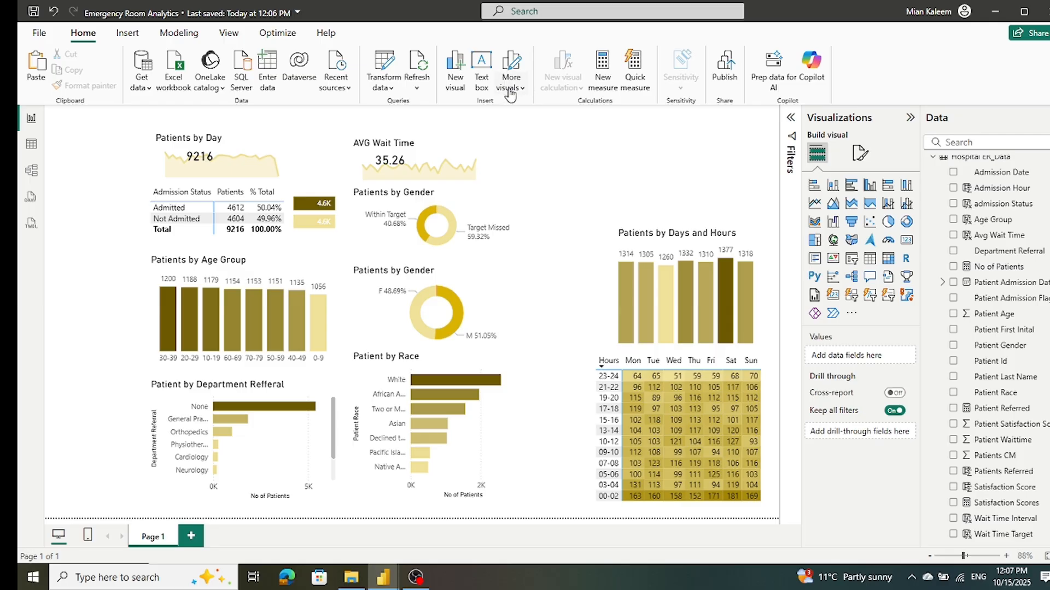
Step: Duplicate the AVG Wait Time area chart, shift the original toward Patients by Day and place the copy to its right
{"action": "left_click", "coordinate": [490, 160]}
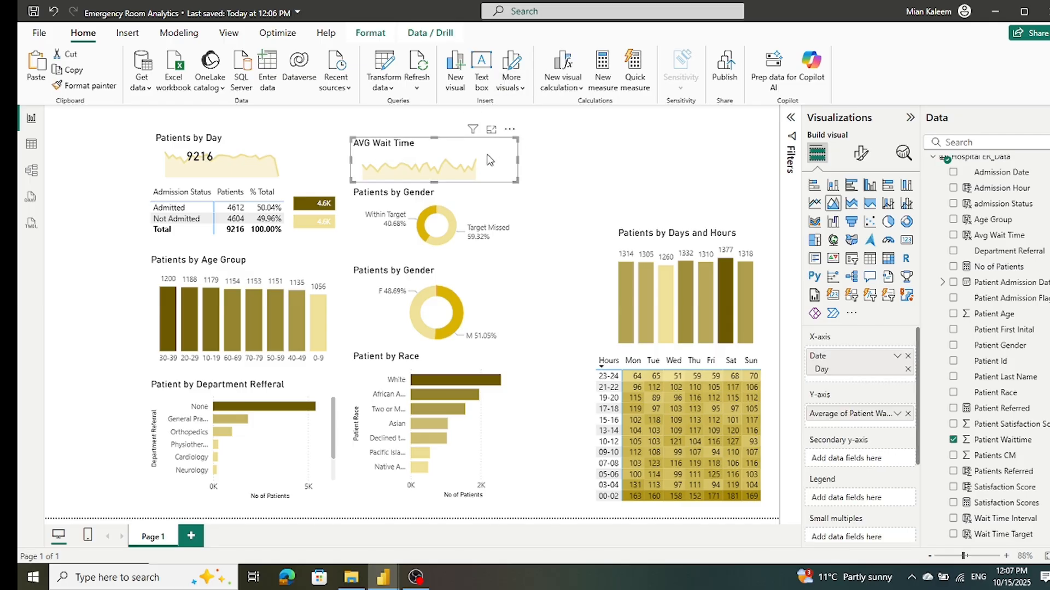
{"action": "key", "text": "ctrl+v"}
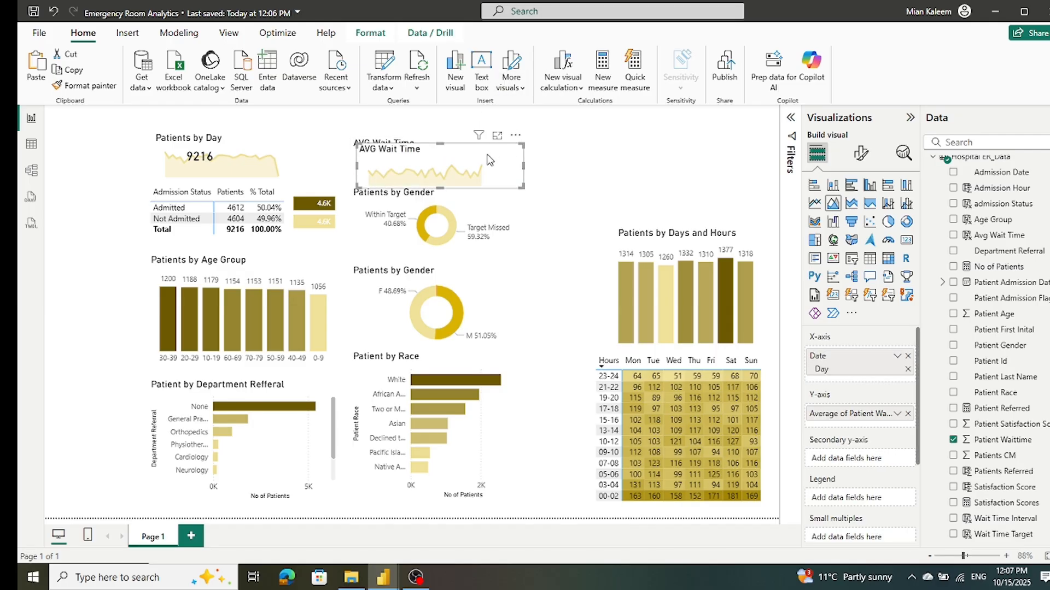
{"action": "left_click_drag", "start_coordinate": [490, 160], "coordinate": [629, 149]}
{"action": "left_click_drag", "start_coordinate": [490, 156], "coordinate": [441, 155]}
{"action": "left_click_drag", "start_coordinate": [653, 163], "coordinate": [629, 164]}
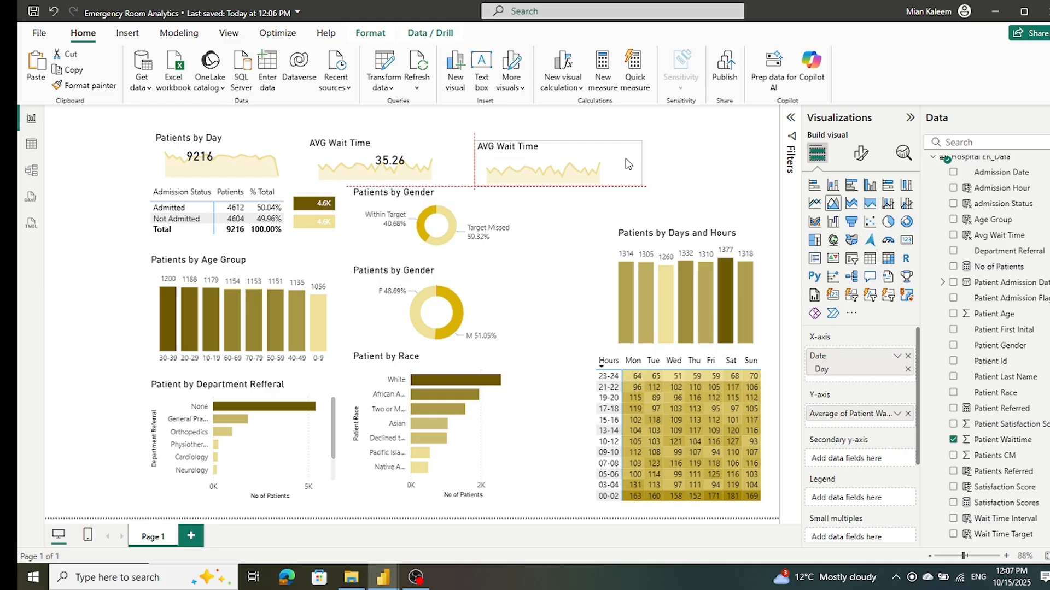
{"action": "left_click_drag", "start_coordinate": [628, 164], "coordinate": [628, 164]}
{"action": "left_click", "coordinate": [693, 174]}
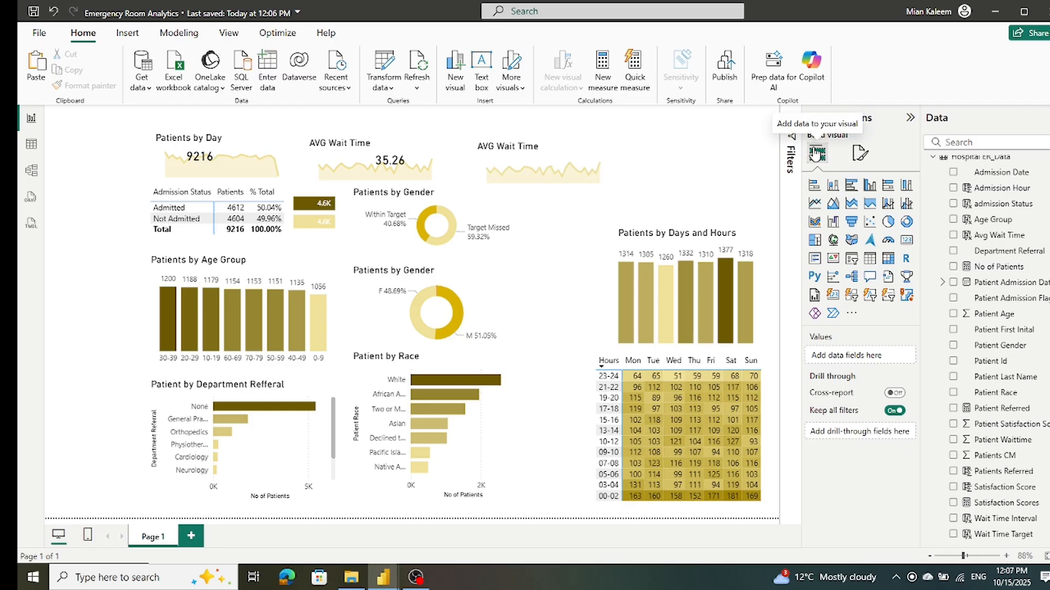
Step: Replace the average Patient Waittime on the new area chart's Y-axis with Satisfaction Scores
{"action": "left_click", "coordinate": [629, 169]}
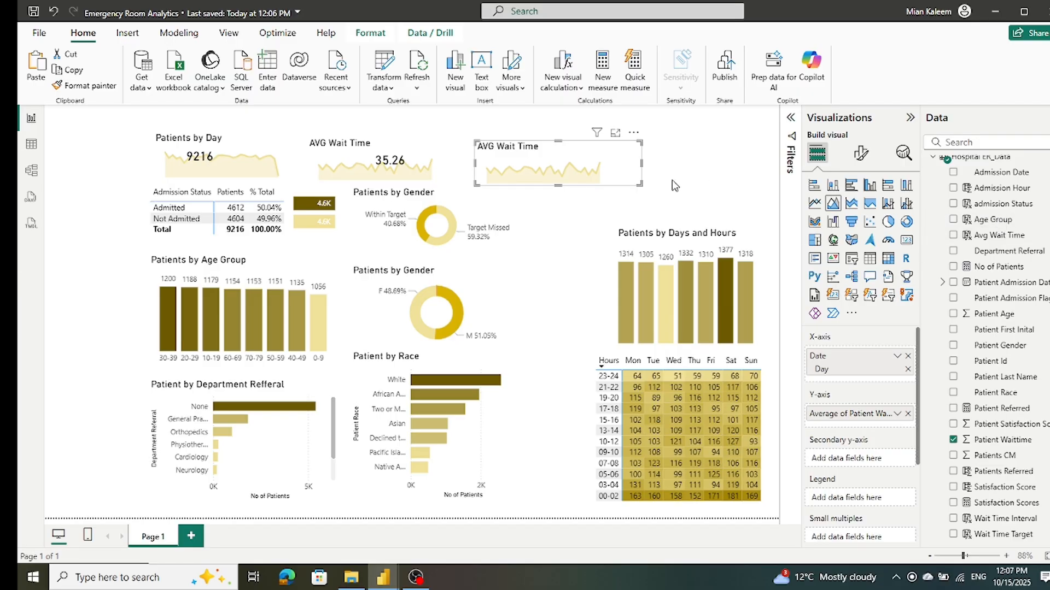
{"action": "left_click", "coordinate": [908, 415]}
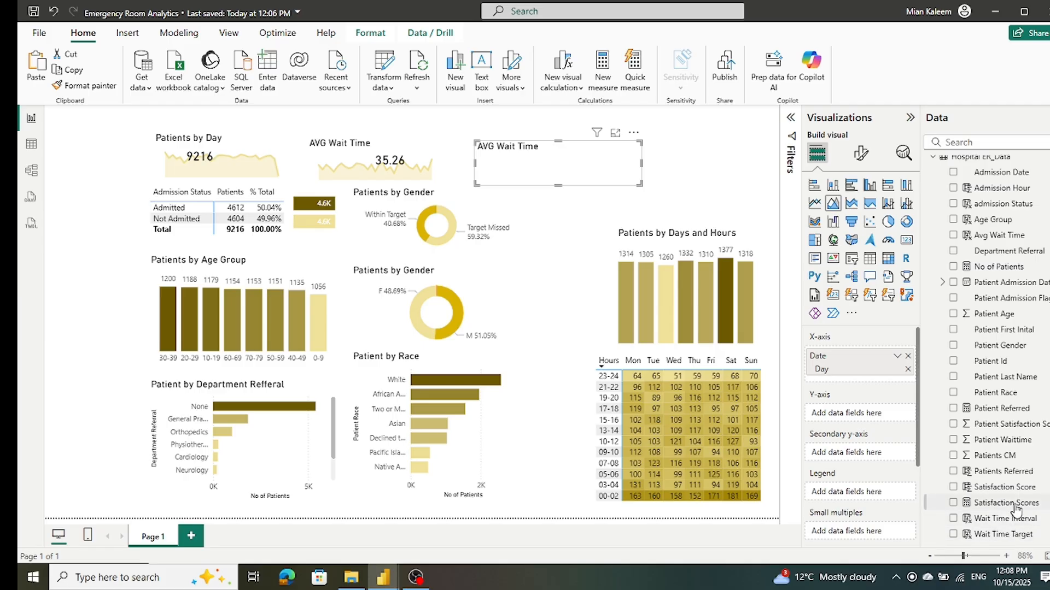
{"action": "left_click_drag", "start_coordinate": [1015, 508], "coordinate": [901, 418]}
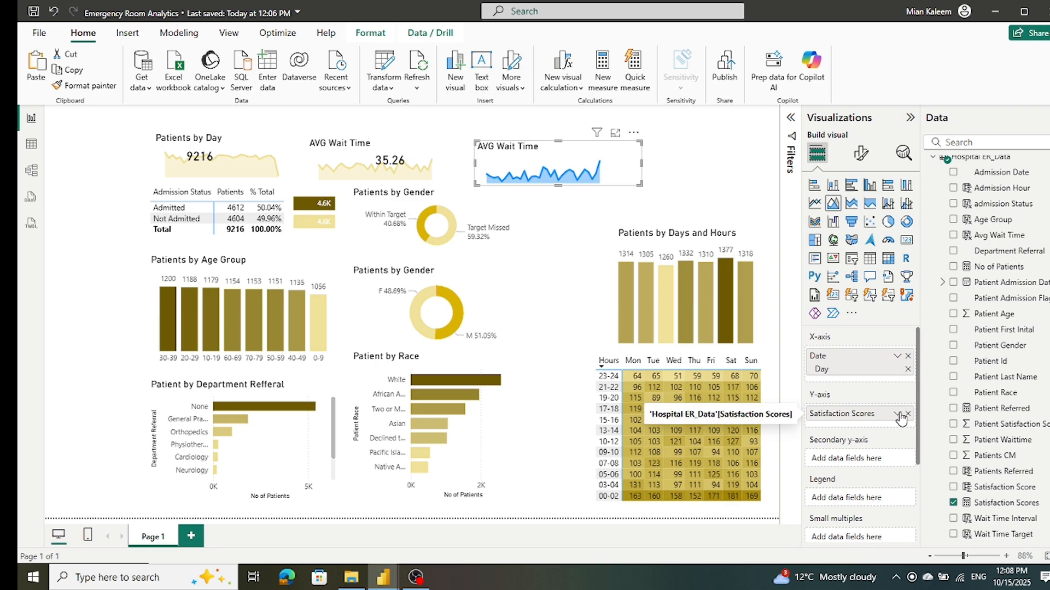
Step: Change the Satisfaction Scores area chart's line color to the light gold used by the other area charts
{"action": "left_click", "coordinate": [864, 153]}
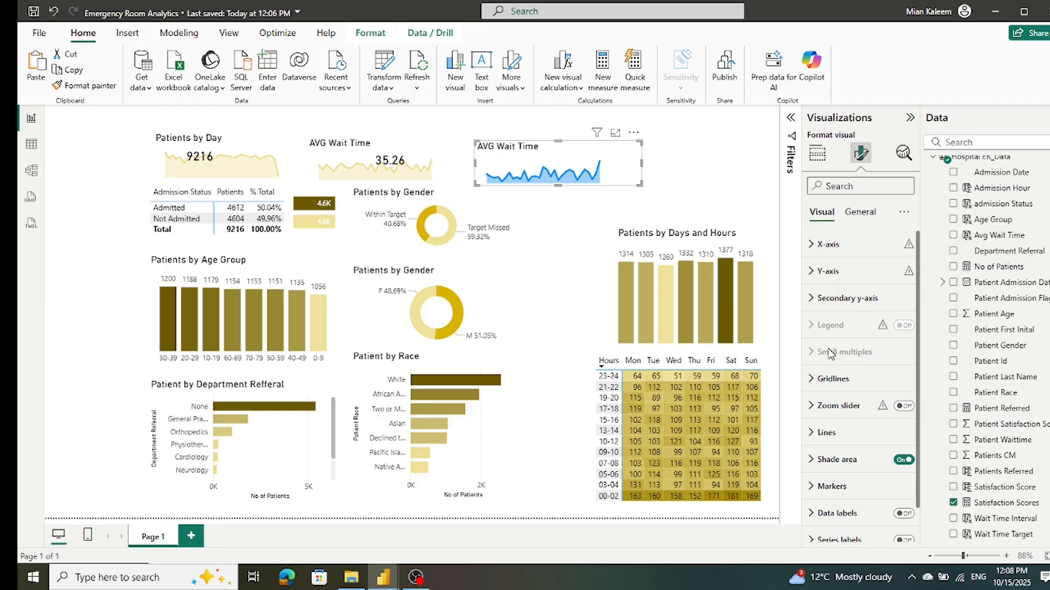
{"action": "left_click", "coordinate": [817, 432]}
{"action": "scroll", "coordinate": [873, 427], "scroll_direction": "down", "scroll_amount": 2}
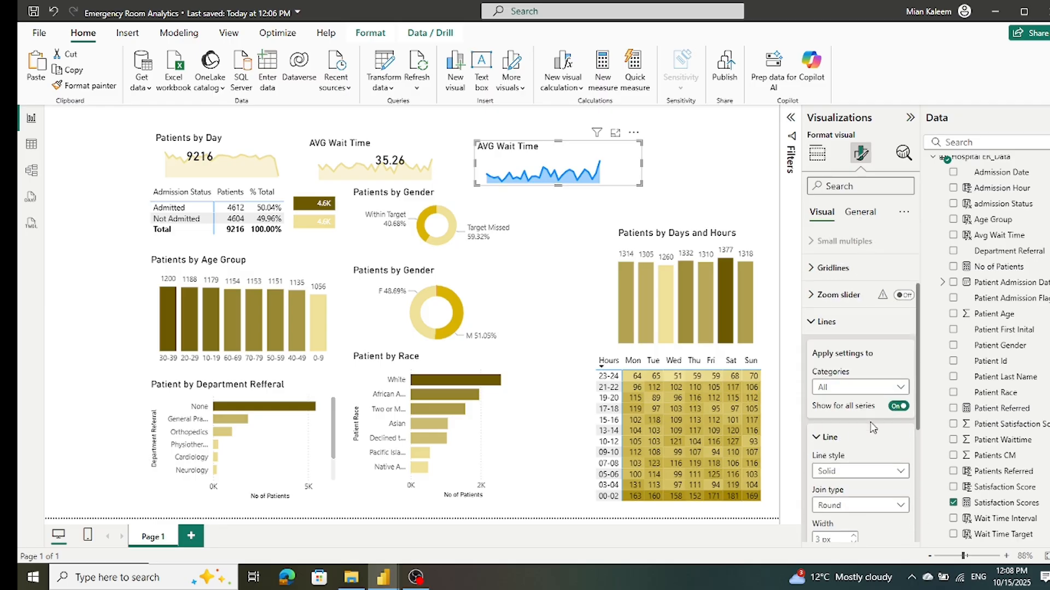
{"action": "scroll", "coordinate": [873, 428], "scroll_direction": "down", "scroll_amount": 4}
{"action": "left_click", "coordinate": [816, 370]}
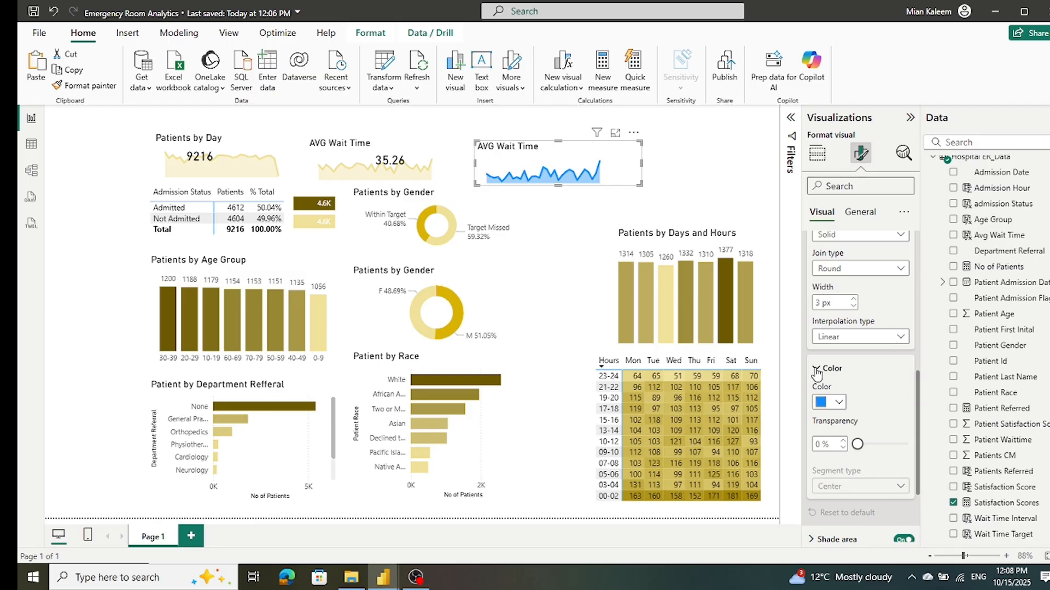
{"action": "left_click", "coordinate": [838, 403]}
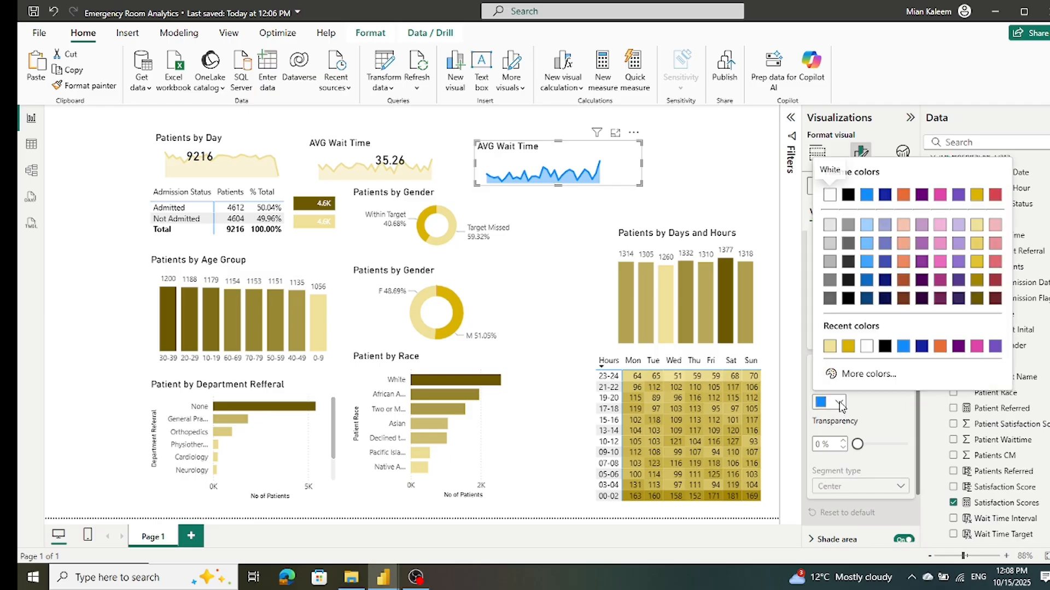
{"action": "left_click", "coordinate": [829, 346]}
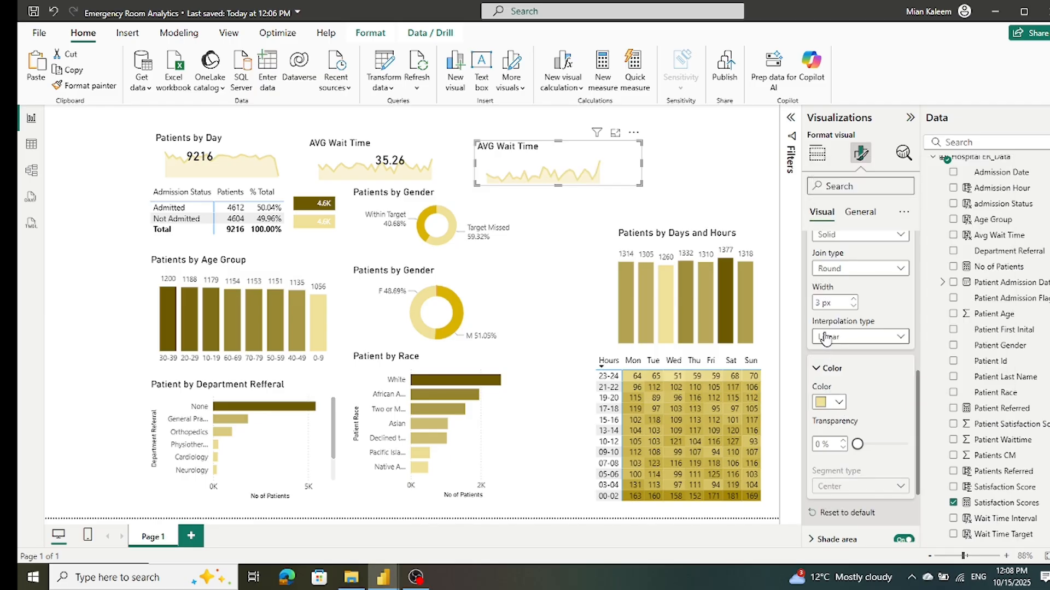
{"action": "left_click", "coordinate": [656, 128]}
Step: Duplicate the average wait time card and place the copy over the start of the Satisfaction Scores area chart
{"action": "left_click", "coordinate": [389, 168]}
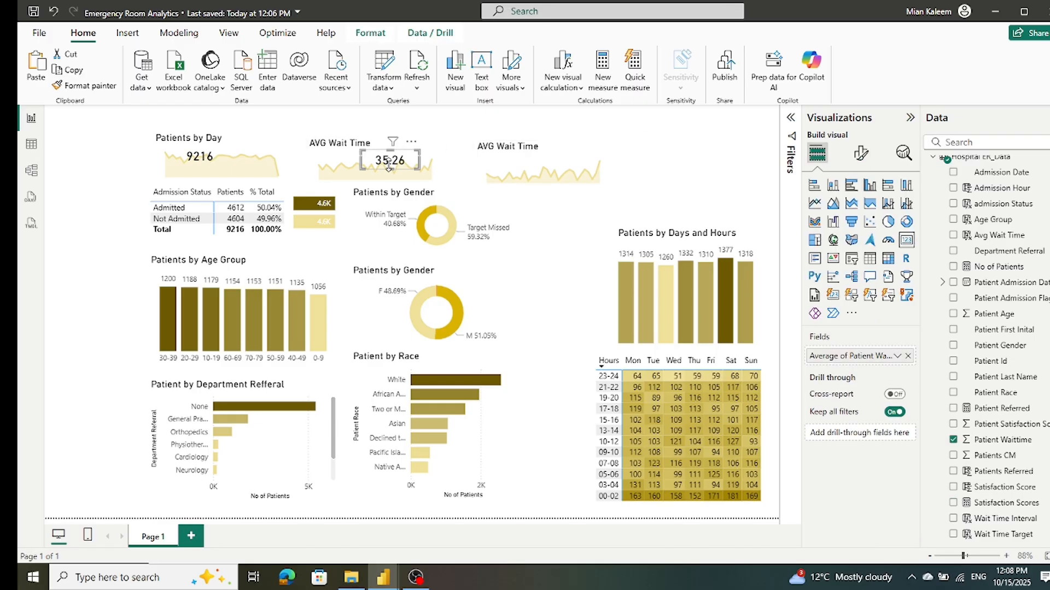
{"action": "left_click_drag", "start_coordinate": [389, 166], "coordinate": [526, 173]}
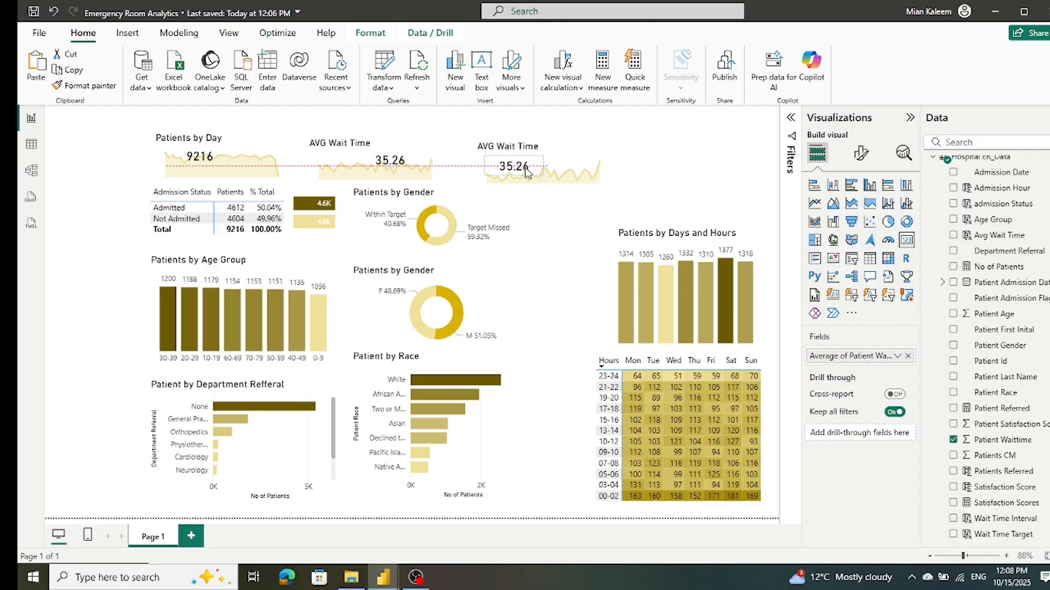
{"action": "left_click_drag", "start_coordinate": [526, 171], "coordinate": [527, 171]}
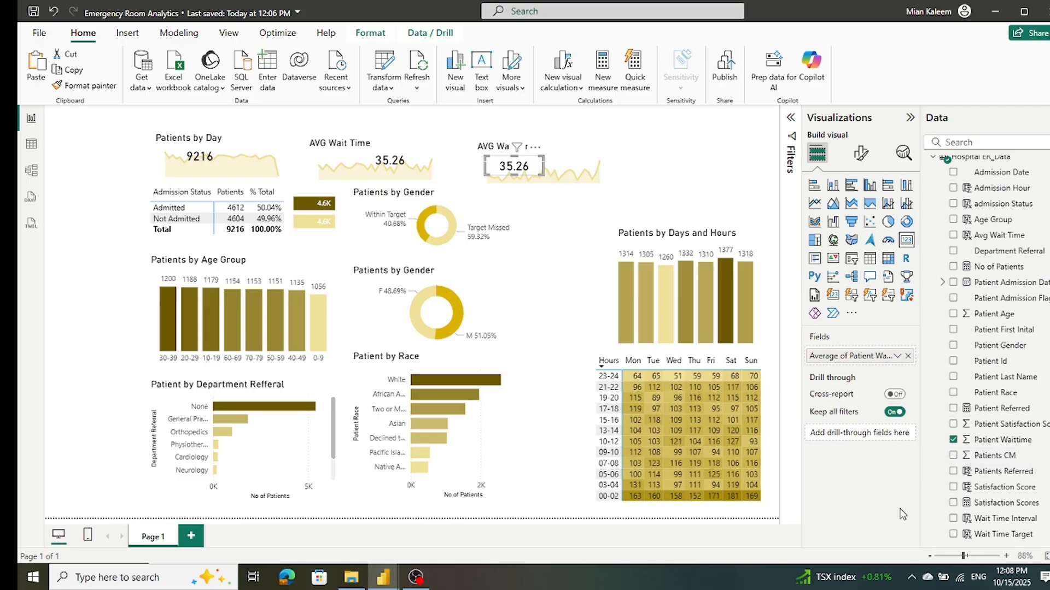
Step: Replace the copied card's average Patient Waittime field with Satisfaction Scores
{"action": "left_click", "coordinate": [907, 355]}
{"action": "left_click_drag", "start_coordinate": [962, 506], "coordinate": [874, 358]}
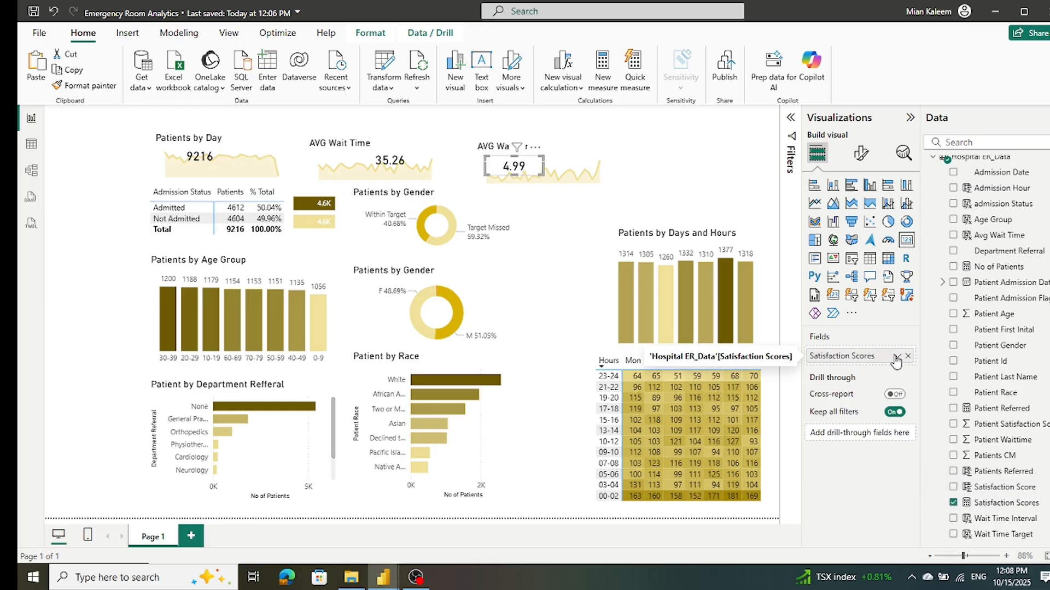
{"action": "left_click", "coordinate": [76, 169]}
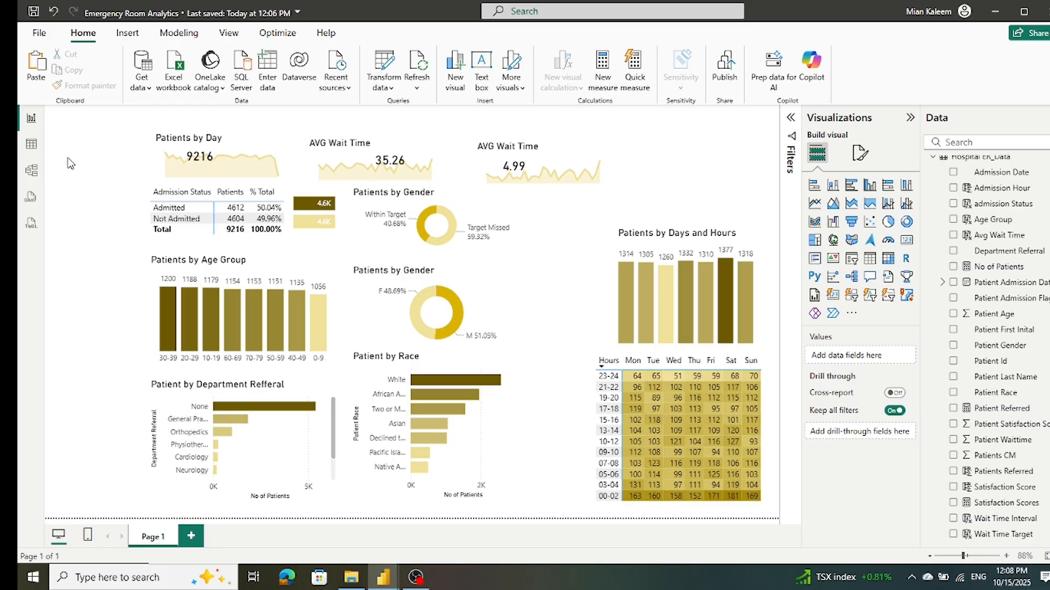
Step: Move the Patients by Day area chart slightly left and down, toward the page's left margin
{"action": "left_click", "coordinate": [616, 171]}
{"action": "left_click", "coordinate": [121, 169]}
{"action": "left_click", "coordinate": [149, 167]}
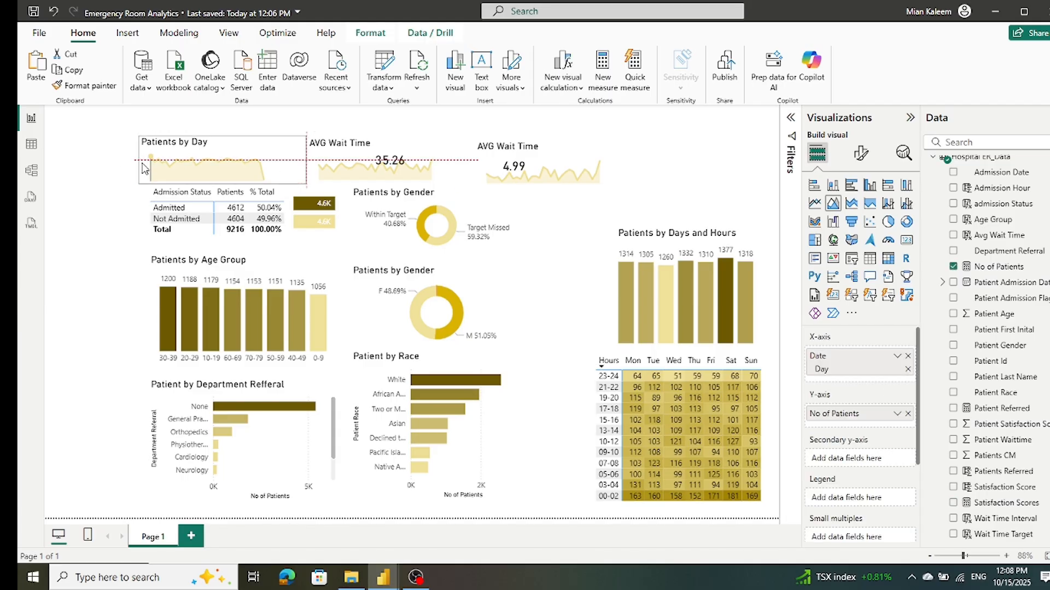
{"action": "left_click", "coordinate": [107, 196]}
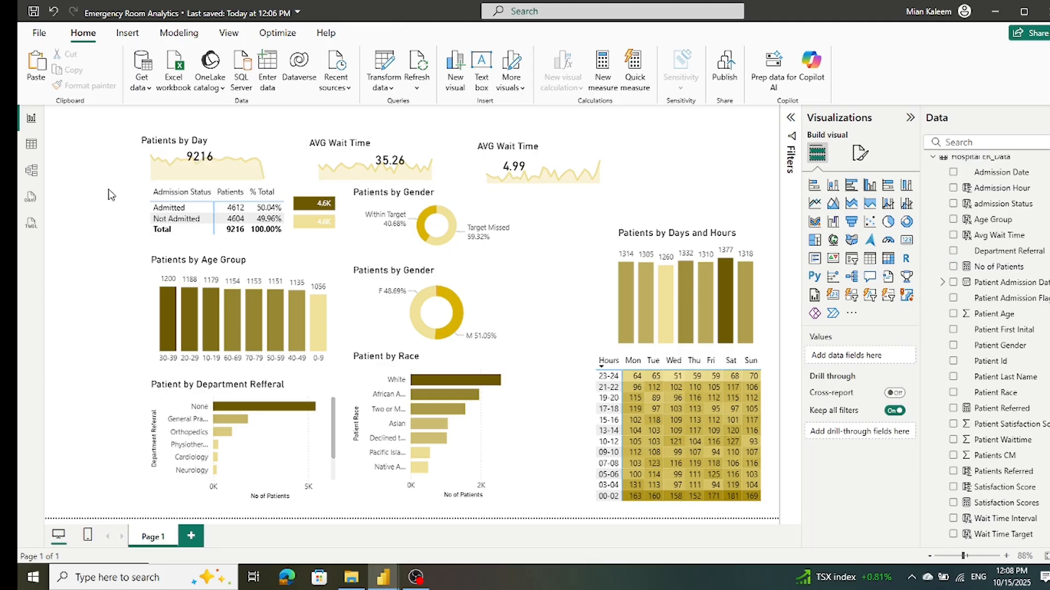
{"action": "left_click", "coordinate": [311, 168]}
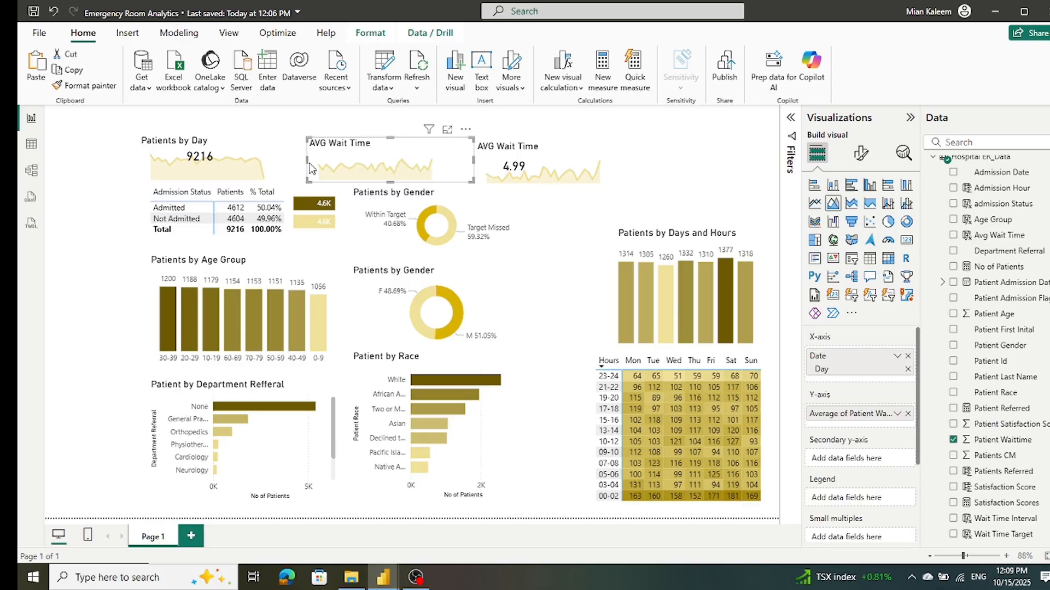
{"action": "mouse_move", "coordinate": [308, 164]}
{"action": "left_mouse_down"}
{"action": "mouse_move", "coordinate": [293, 166]}
{"action": "mouse_move", "coordinate": [308, 165]}
{"action": "left_mouse_up"}
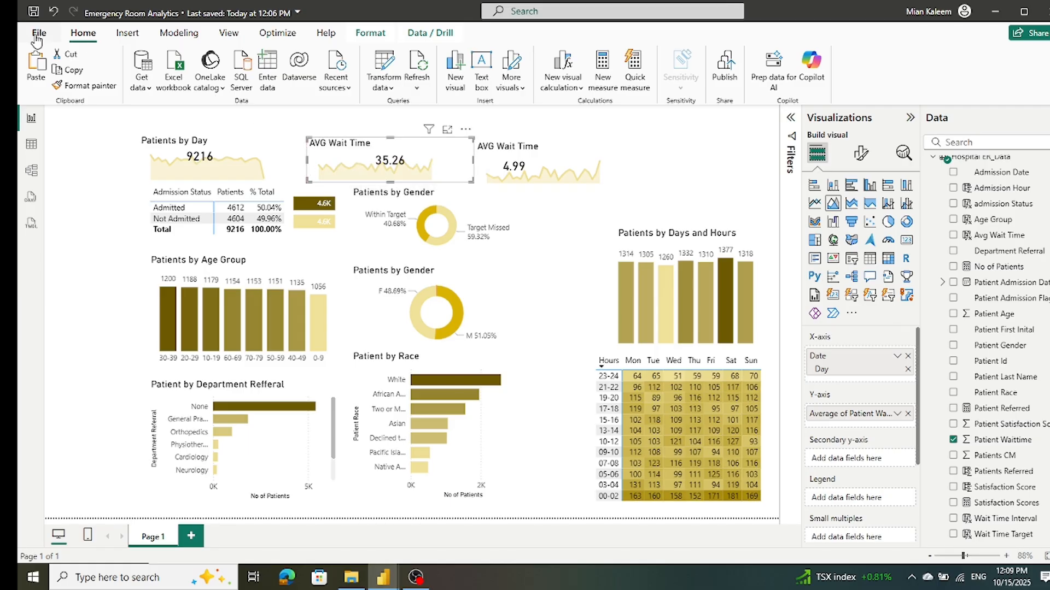
{"action": "left_click", "coordinate": [55, 12]}
{"action": "left_click", "coordinate": [324, 131]}
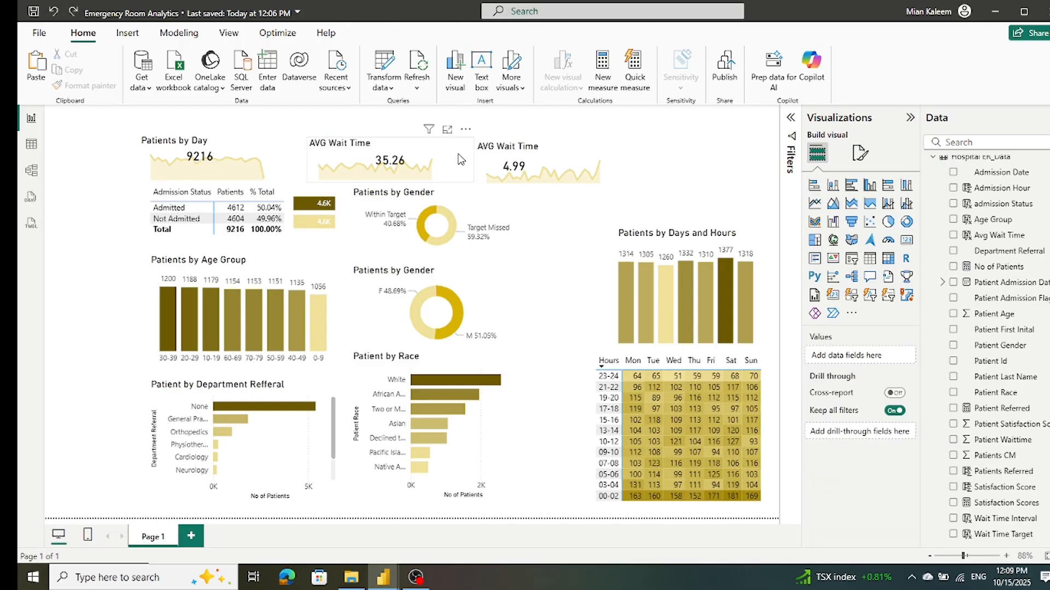
Step: Move the AVG Wait Time area chart left, closer to the Patients by Day chart
{"action": "left_click", "coordinate": [442, 159]}
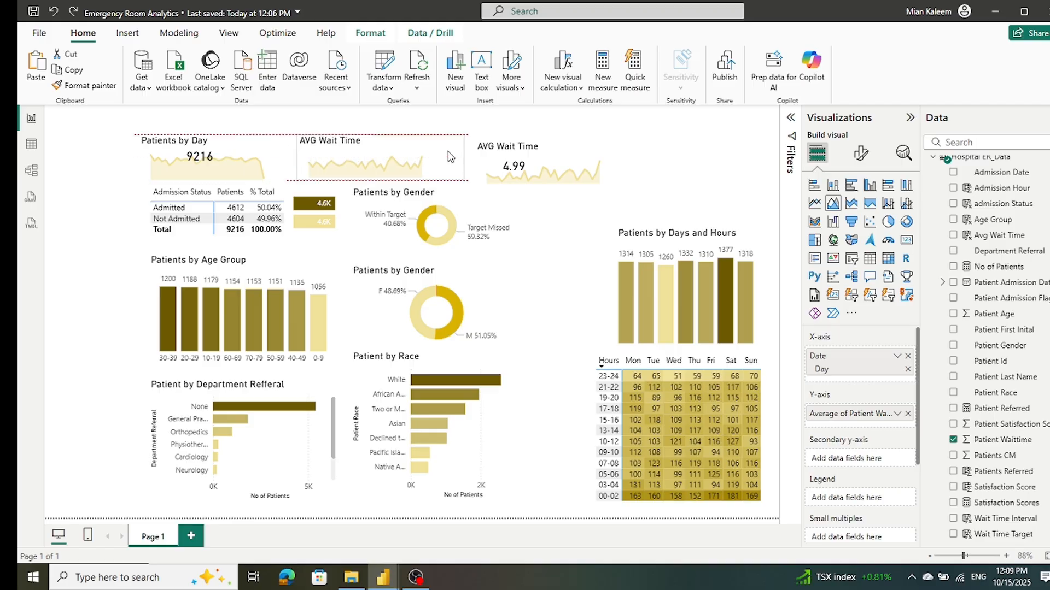
{"action": "left_click_drag", "start_coordinate": [443, 159], "coordinate": [432, 159]}
Step: Move the Satisfaction Scores area chart left beside the wait time chart and place its card over the chart's start
{"action": "left_click", "coordinate": [480, 166]}
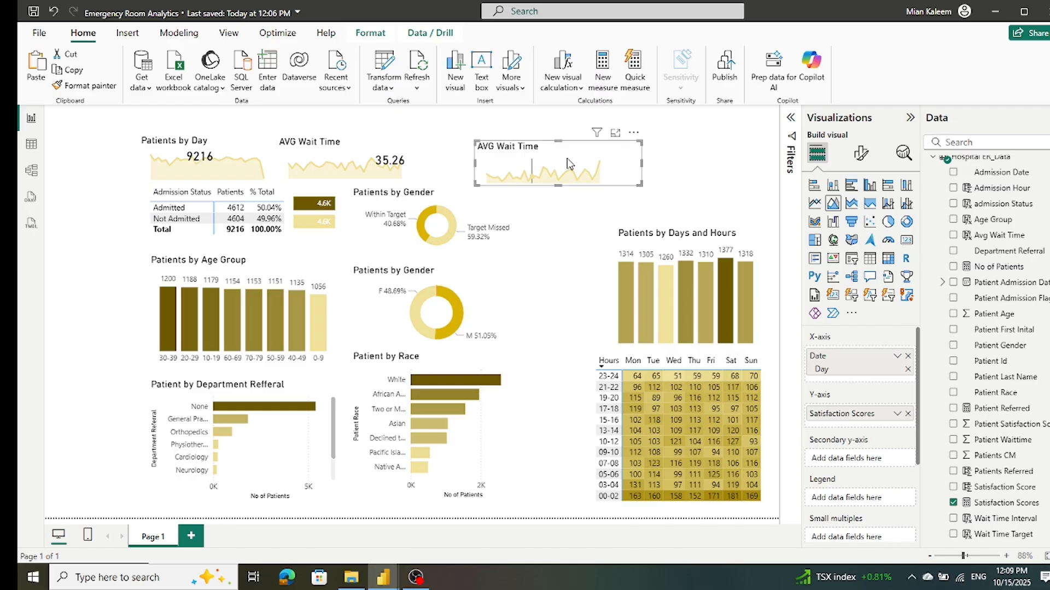
{"action": "left_click_drag", "start_coordinate": [629, 165], "coordinate": [590, 160]}
{"action": "left_click", "coordinate": [635, 156]}
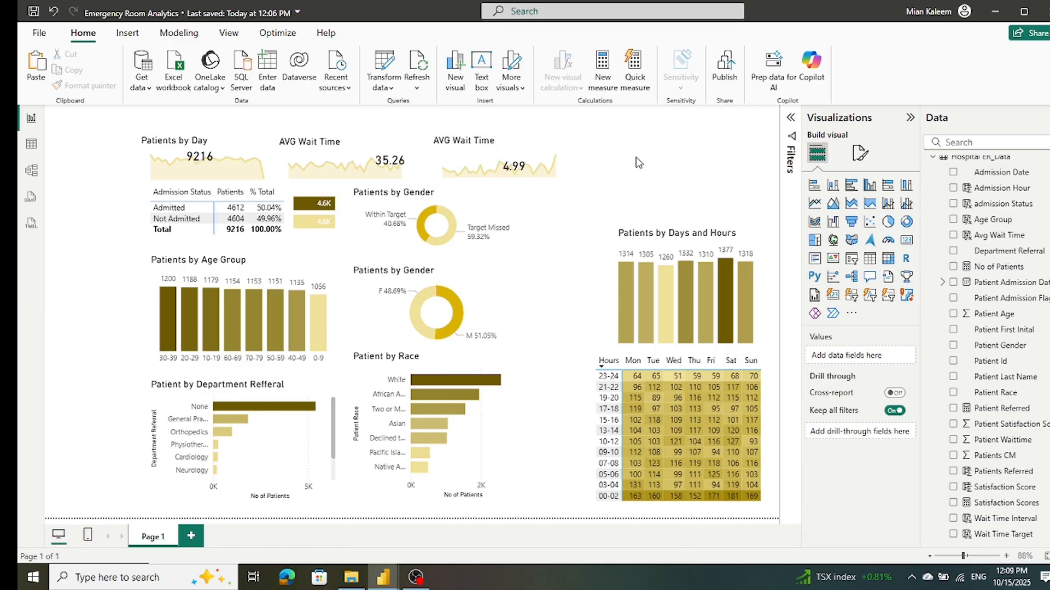
{"action": "left_click_drag", "start_coordinate": [513, 166], "coordinate": [473, 160]}
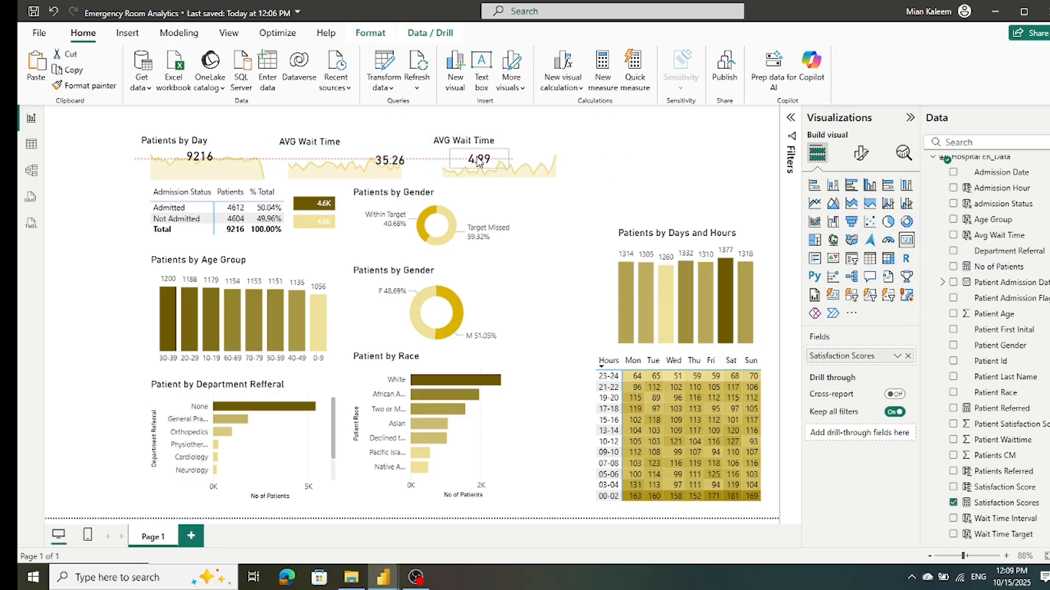
{"action": "left_click", "coordinate": [641, 152]}
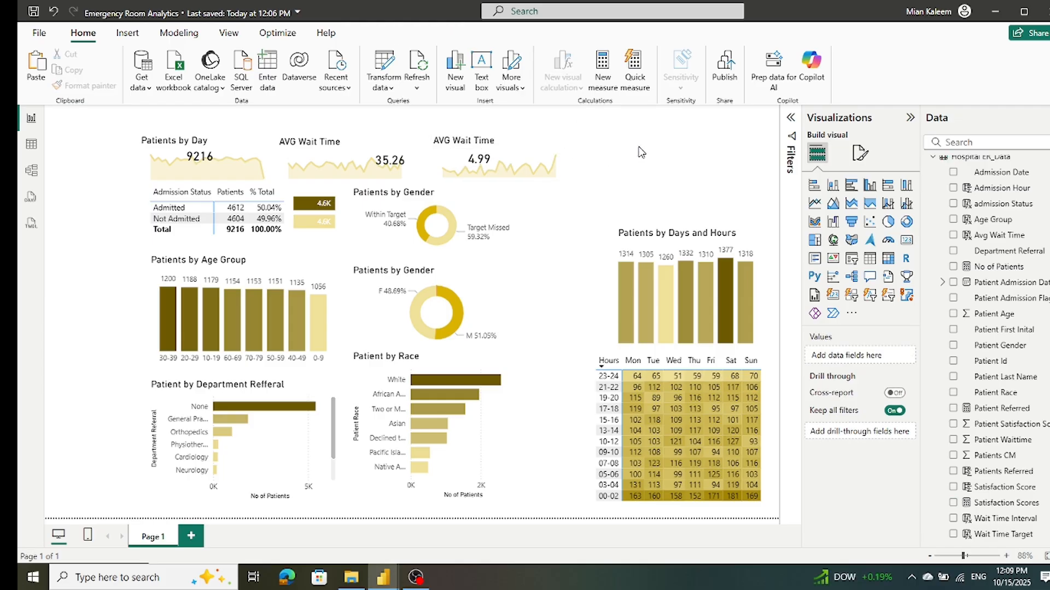
Step: Duplicate the Satisfaction Scores area chart and place the copy at the right end of the chart row
{"action": "left_click", "coordinate": [575, 179]}
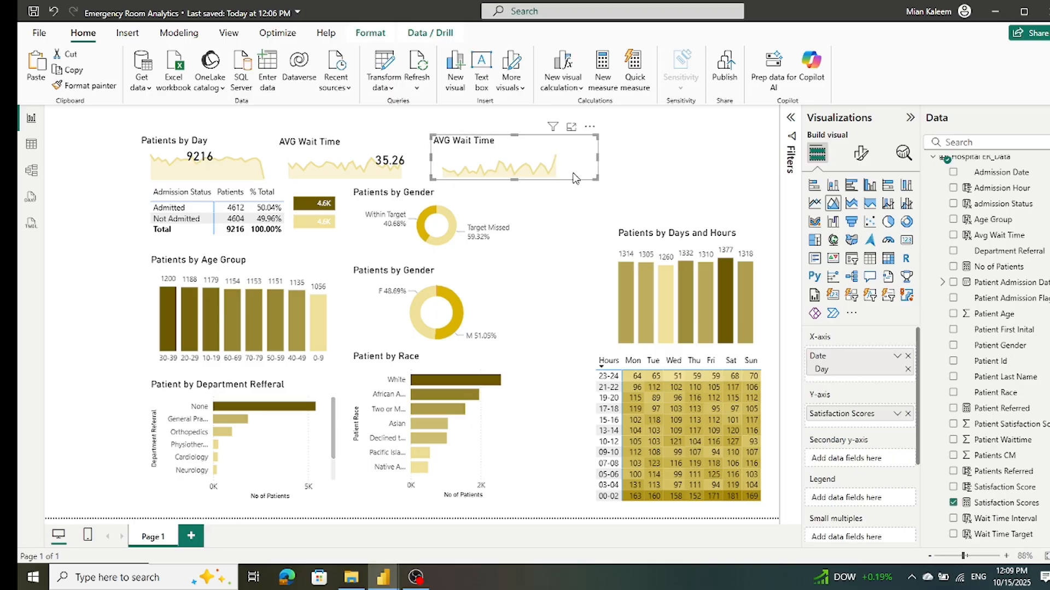
{"action": "key", "text": "ctrl+v"}
{"action": "left_click_drag", "start_coordinate": [576, 178], "coordinate": [744, 175]}
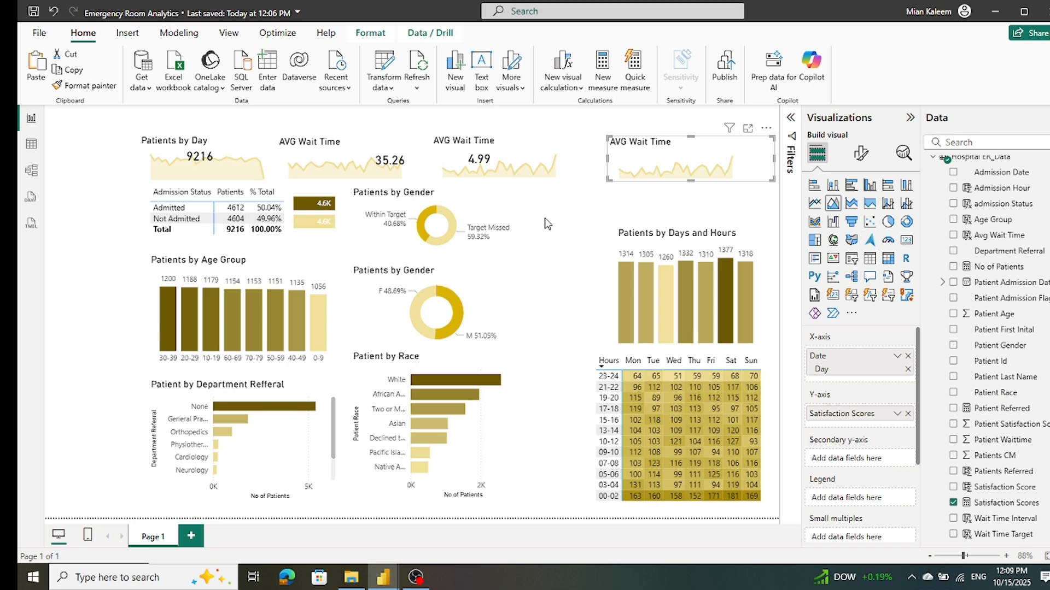
Step: Change the title of the copied area chart to "Patients Reffered"
{"action": "left_click", "coordinate": [862, 155]}
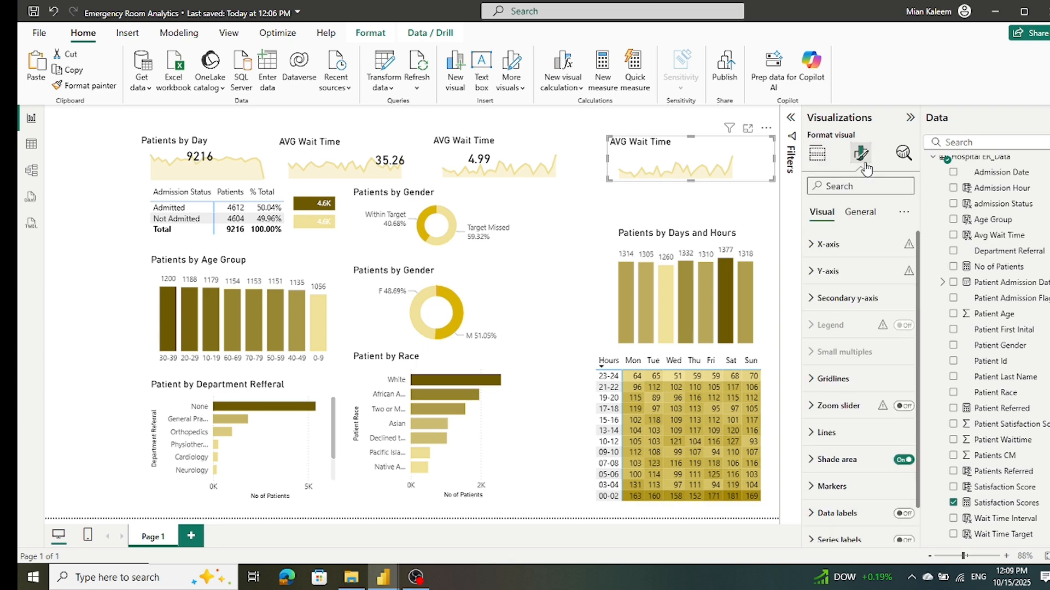
{"action": "left_click", "coordinate": [871, 215]}
{"action": "left_click", "coordinate": [823, 271]}
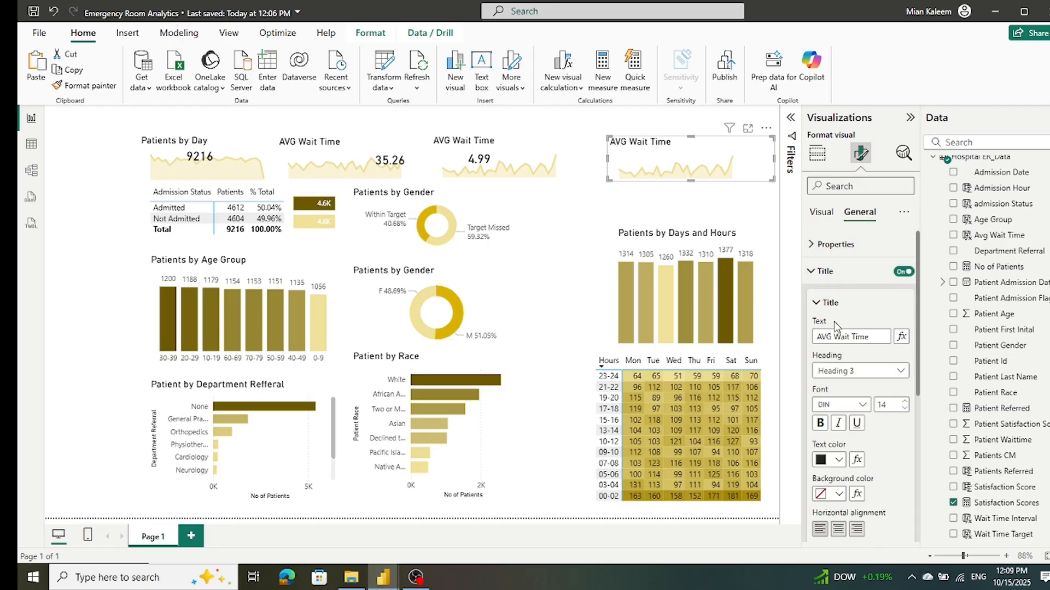
{"action": "triple_click", "coordinate": [878, 337]}
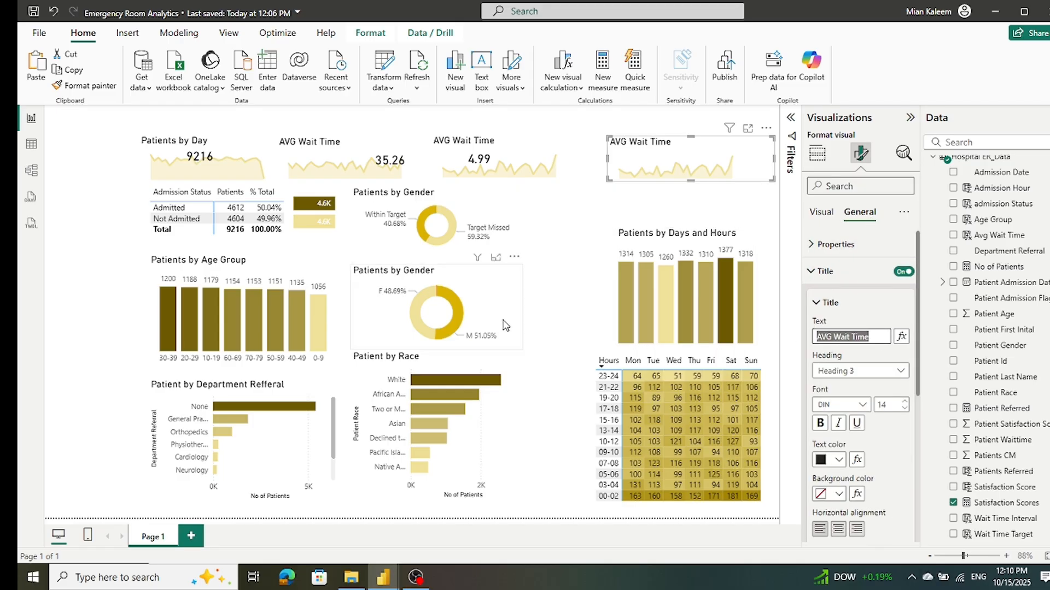
{"action": "type", "text": "Patients Reffered"}
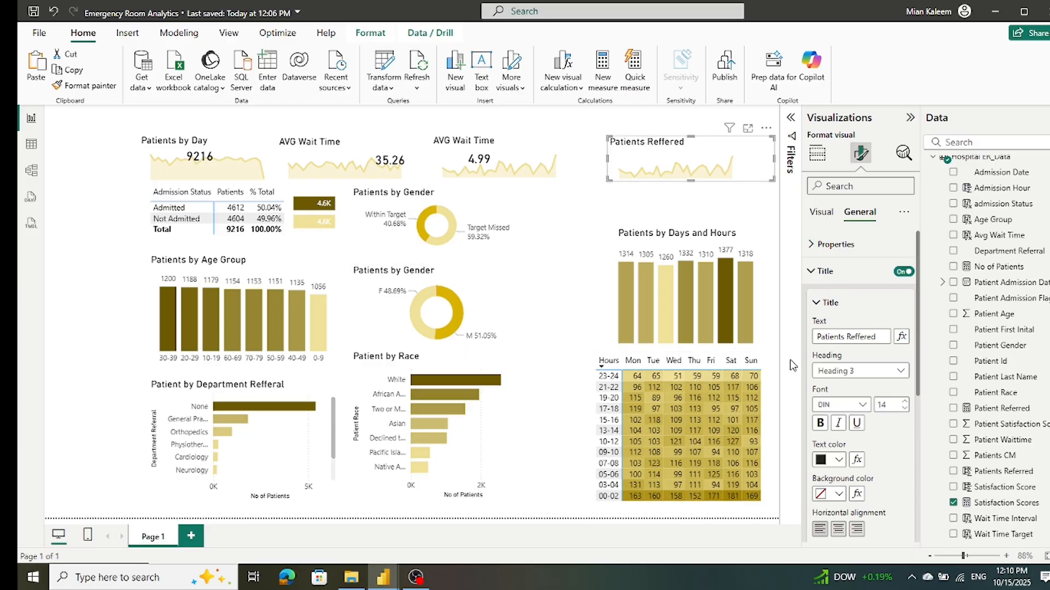
Step: Replace Satisfaction Scores with Patients Referred on the Y-axis of the Patients Reffered chart
{"action": "left_click", "coordinate": [823, 212]}
{"action": "left_click", "coordinate": [817, 153]}
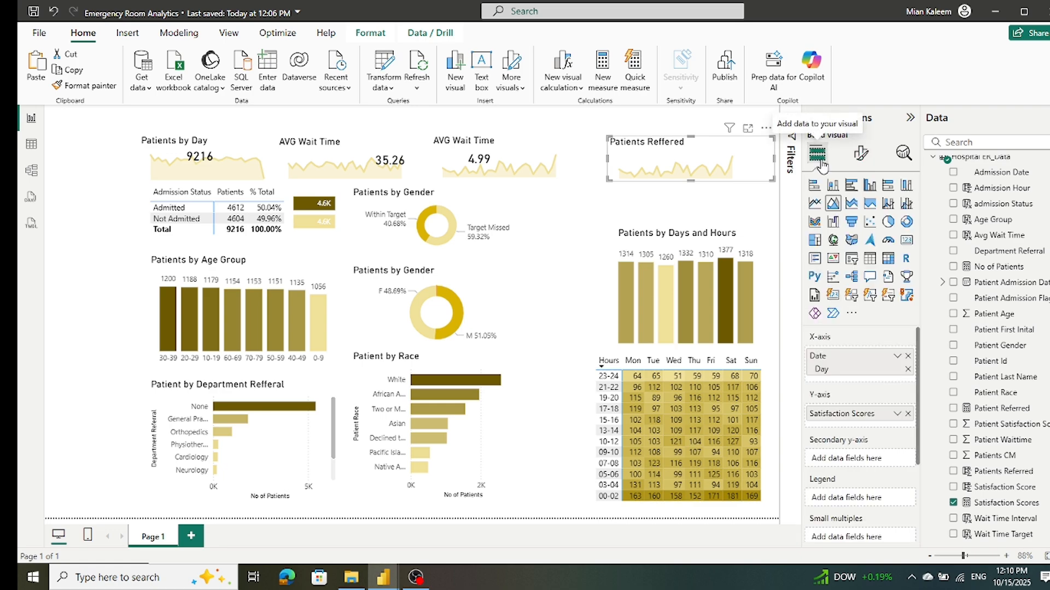
{"action": "left_click", "coordinate": [908, 415]}
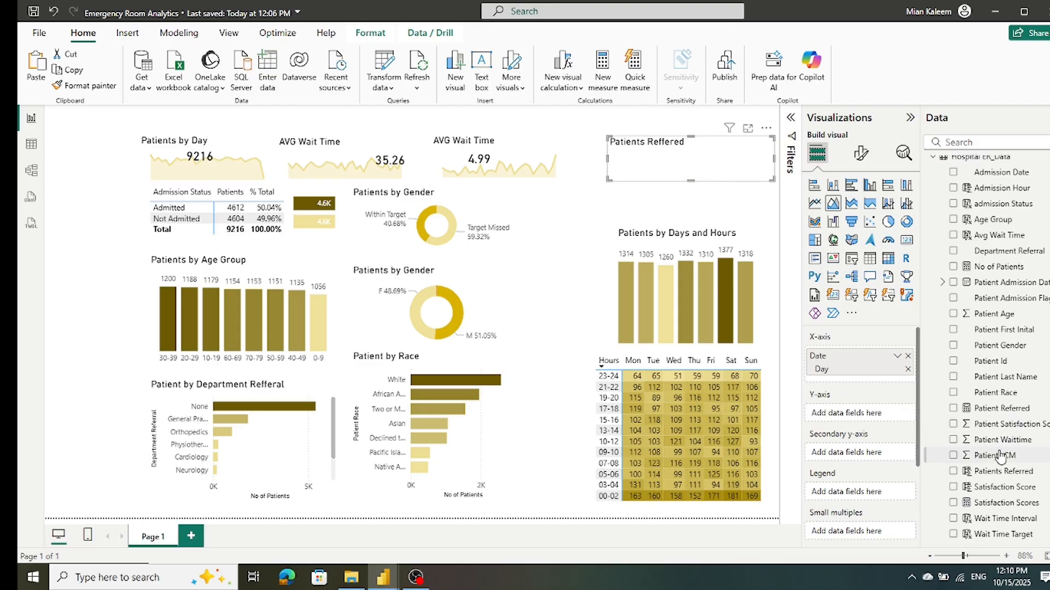
{"action": "left_click_drag", "start_coordinate": [1001, 474], "coordinate": [884, 419]}
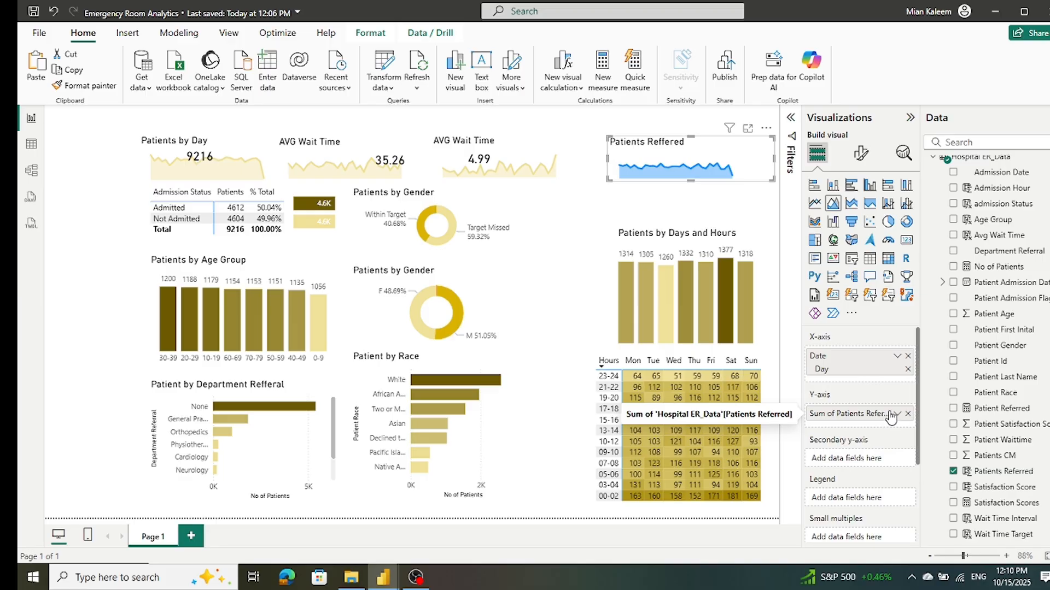
Step: Set the line color of the Patients Reffered area chart to the recently used light gold
{"action": "left_click", "coordinate": [862, 154]}
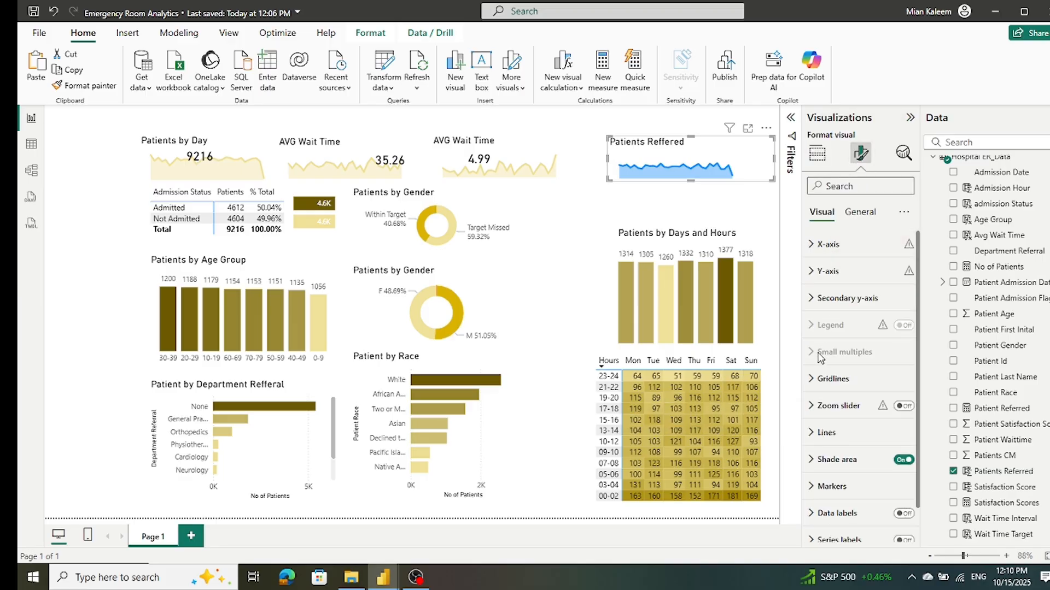
{"action": "left_click", "coordinate": [814, 433]}
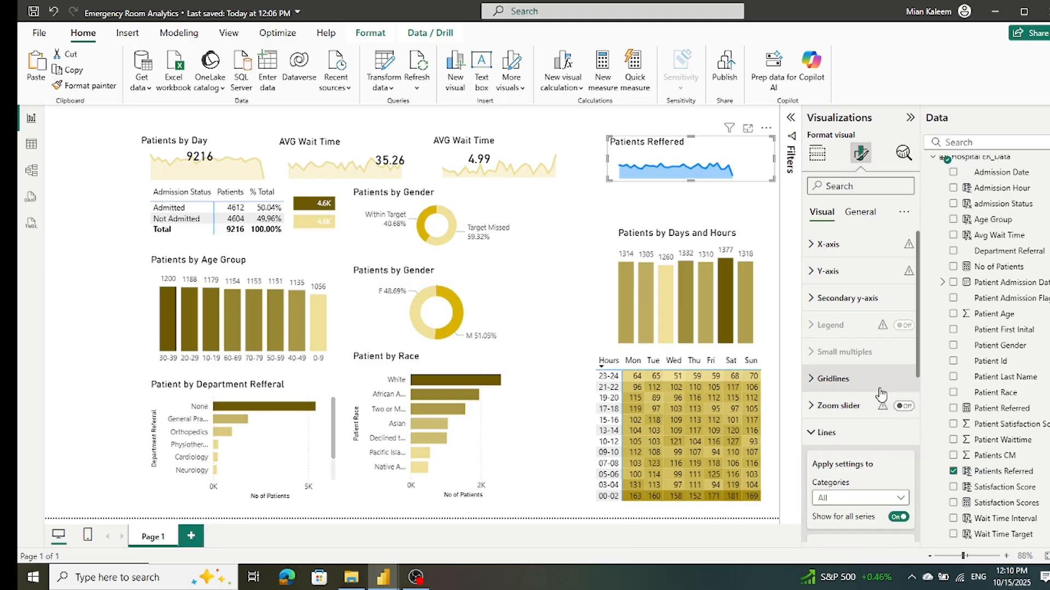
{"action": "scroll", "coordinate": [842, 426], "scroll_direction": "down", "scroll_amount": 5}
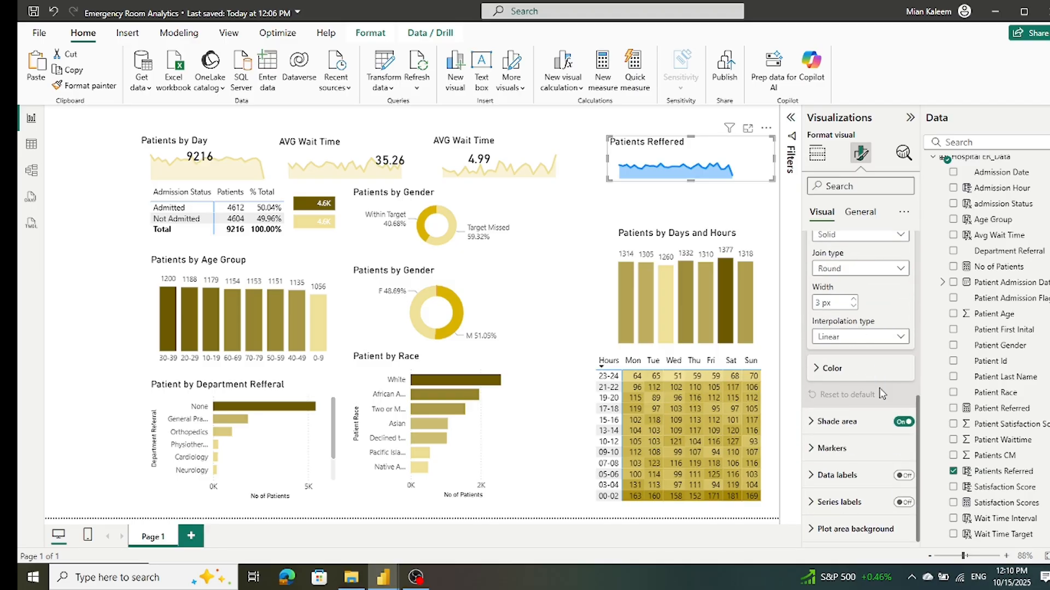
{"action": "left_click", "coordinate": [820, 369]}
{"action": "left_click", "coordinate": [838, 403]}
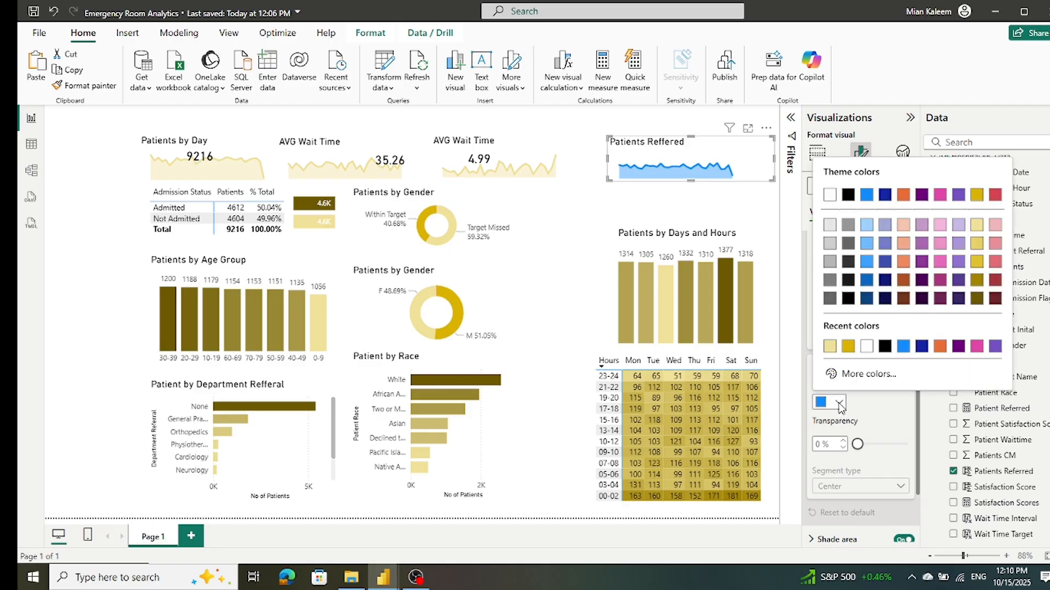
{"action": "left_click", "coordinate": [830, 351]}
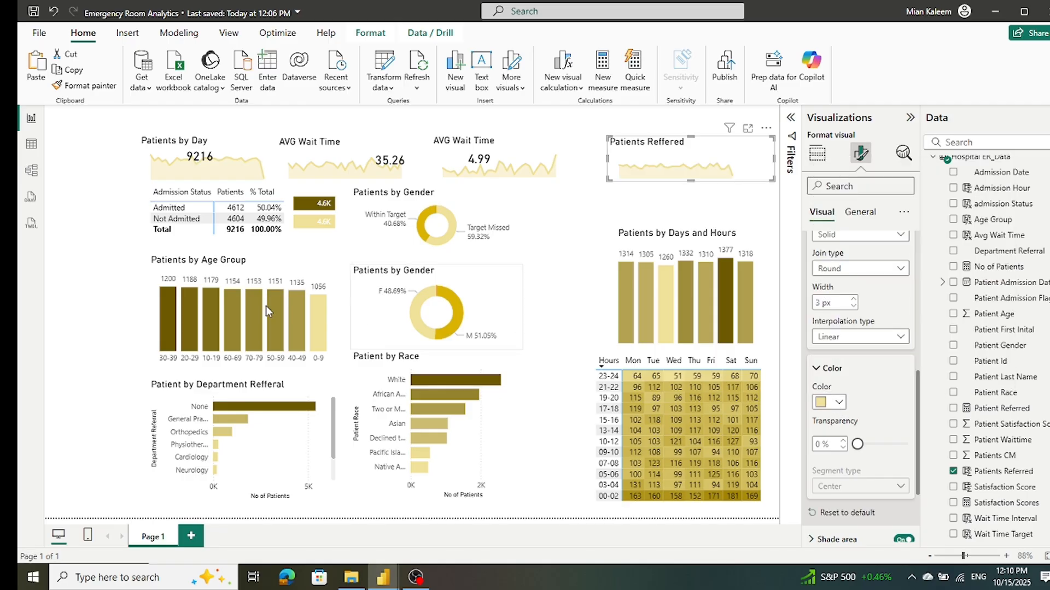
{"action": "left_click", "coordinate": [94, 299]}
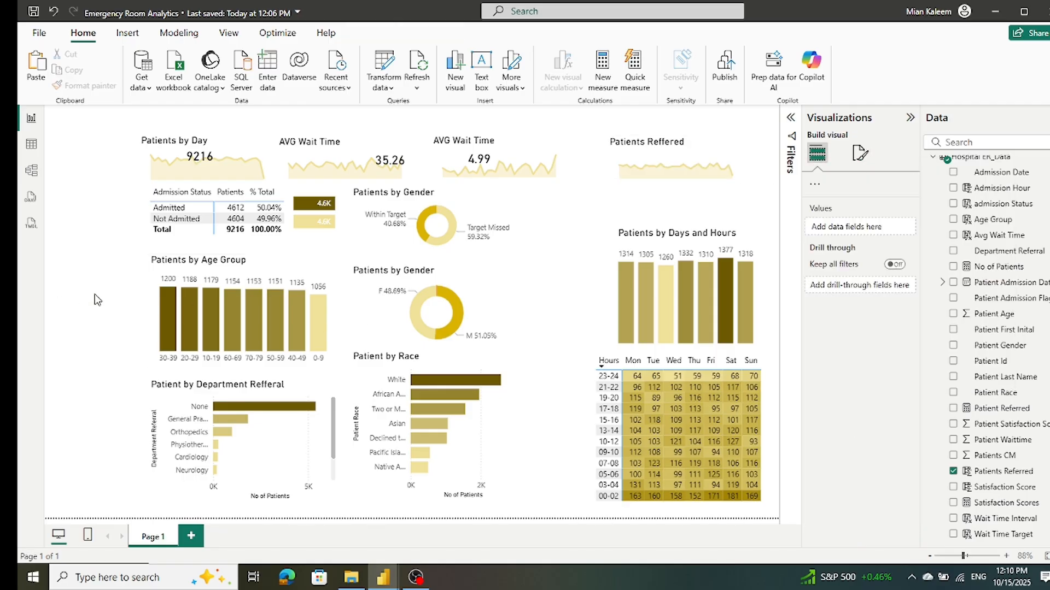
Step: Duplicate the Satisfaction Scores card onto the Patients Reffered chart and replace its field with the Patient Referred measure
{"action": "left_click", "coordinate": [469, 159]}
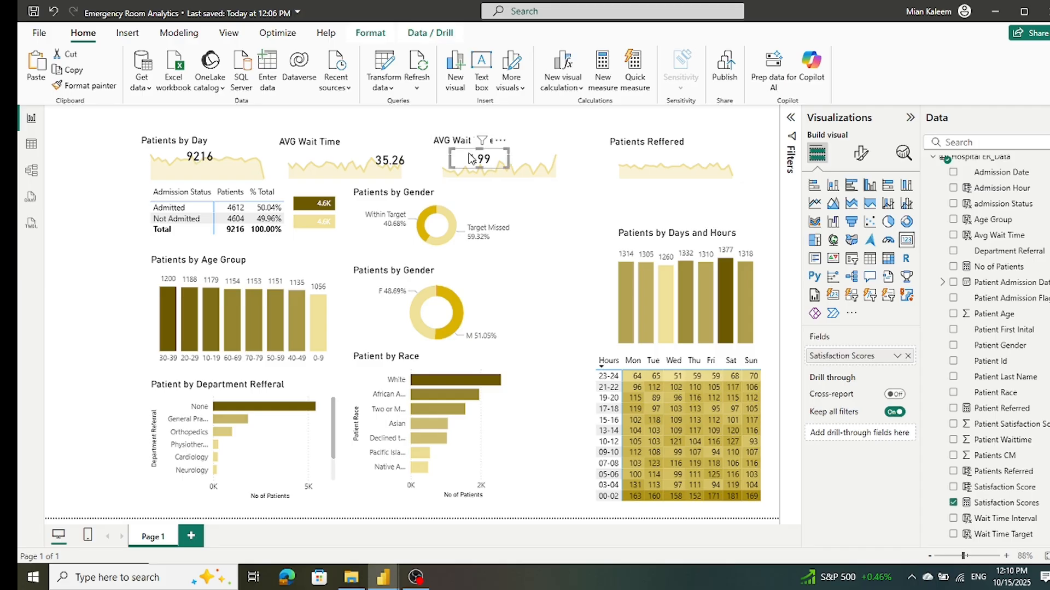
{"action": "left_click_drag", "start_coordinate": [469, 159], "coordinate": [632, 166]}
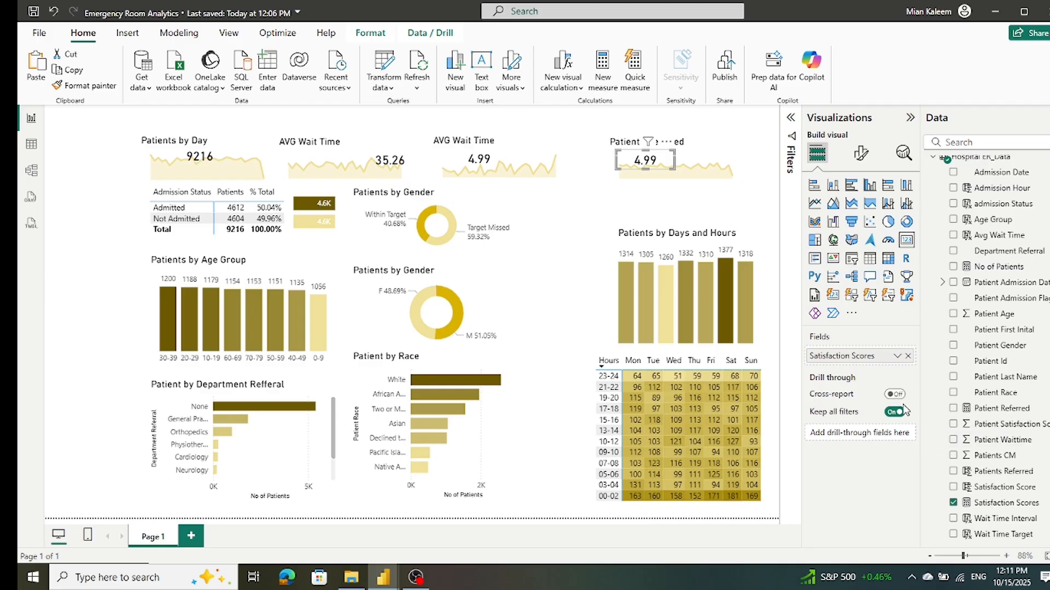
{"action": "left_click", "coordinate": [907, 355]}
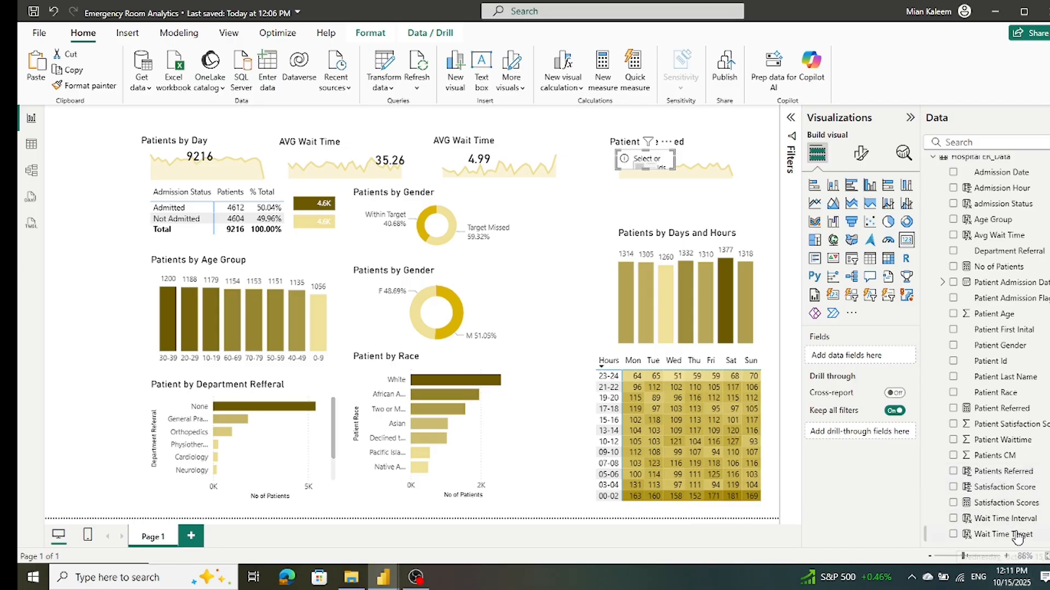
{"action": "left_click_drag", "start_coordinate": [1002, 410], "coordinate": [884, 358]}
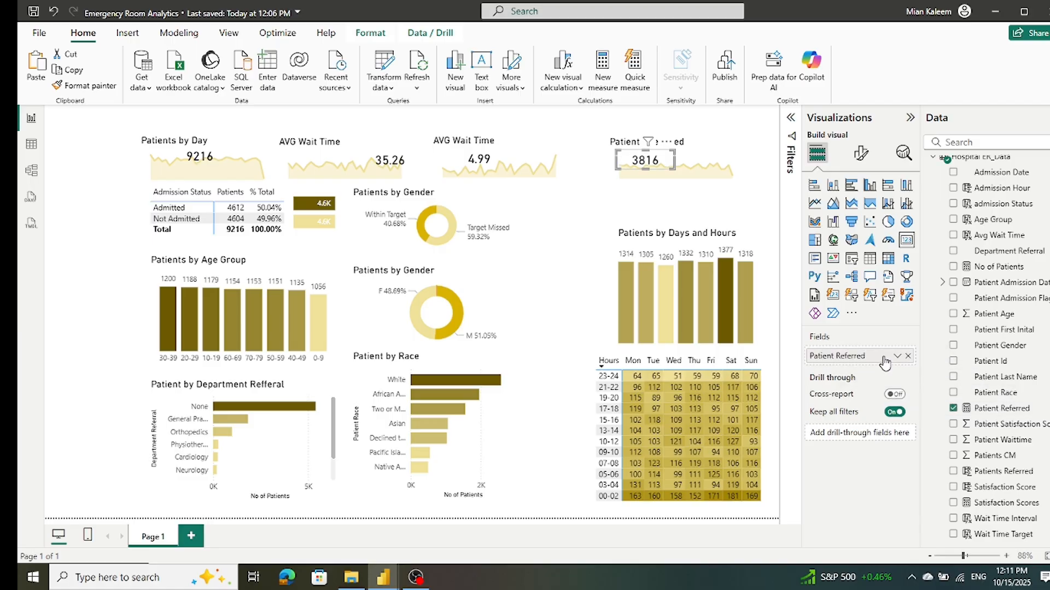
Step: Check the Patients Reffered chart's fields against the Patient Referred measure and save the report
{"action": "left_click", "coordinate": [769, 172]}
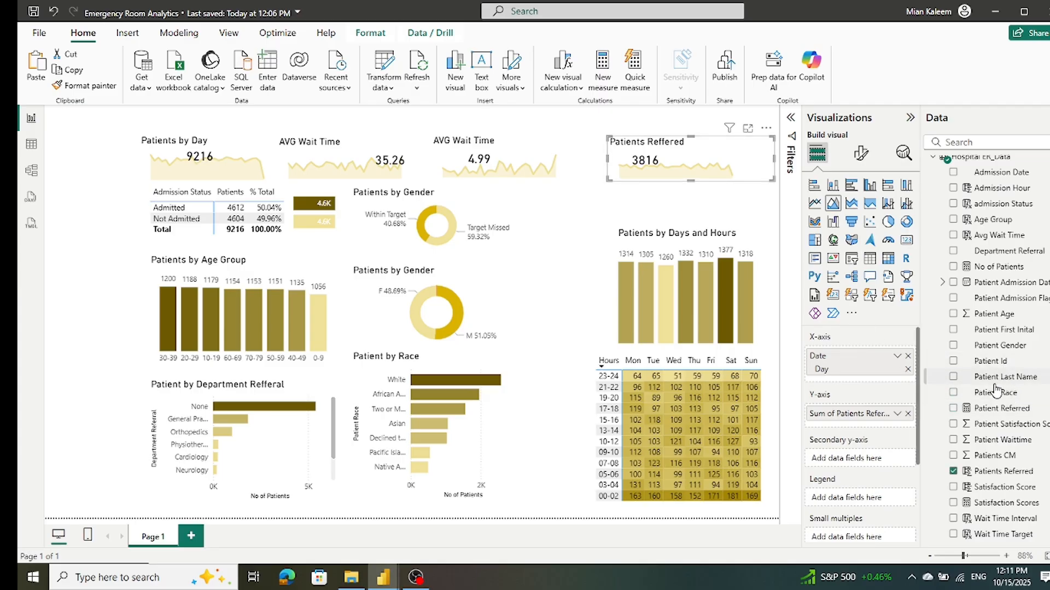
{"action": "left_click", "coordinate": [987, 409]}
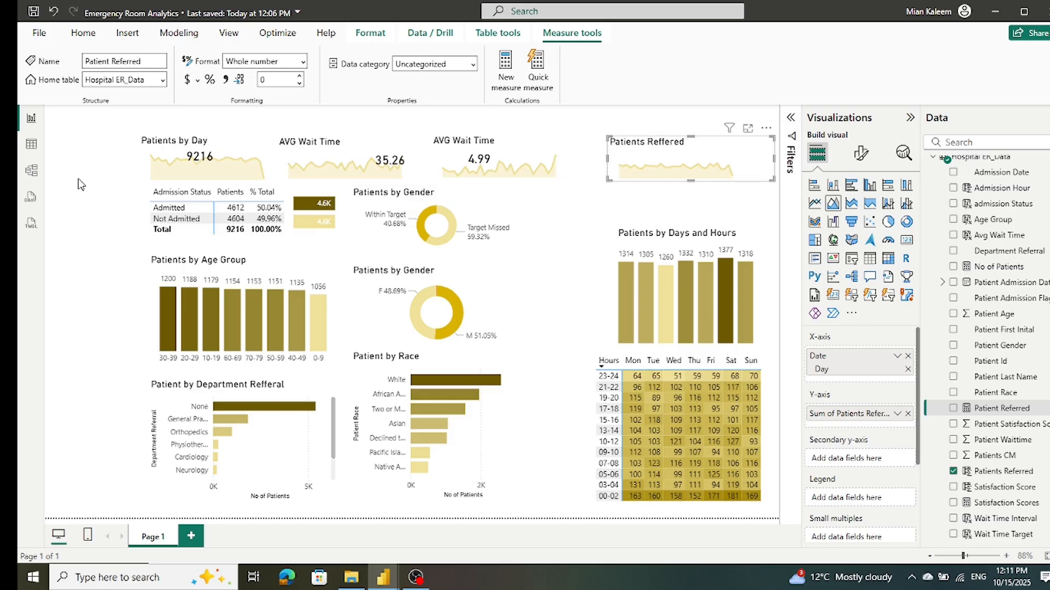
{"action": "left_click", "coordinate": [78, 178]}
{"action": "mouse_move", "coordinate": [656, 167]}
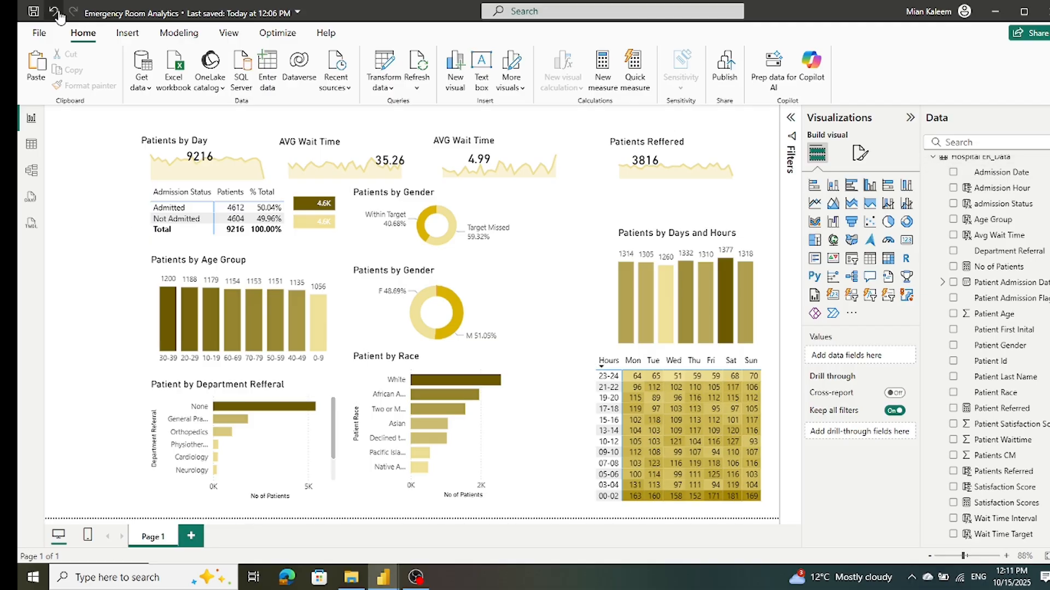
{"action": "key", "text": "ctrl+s"}
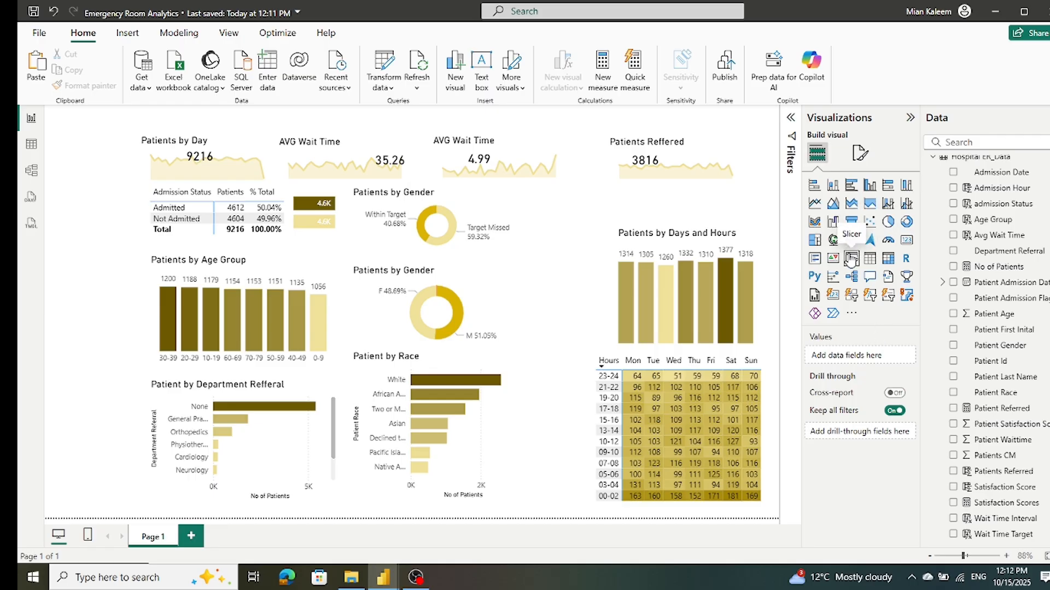
Step: Add a slicer, shrink it to a narrow box and place it above the Patients Reffered chart
{"action": "left_click", "coordinate": [851, 259]}
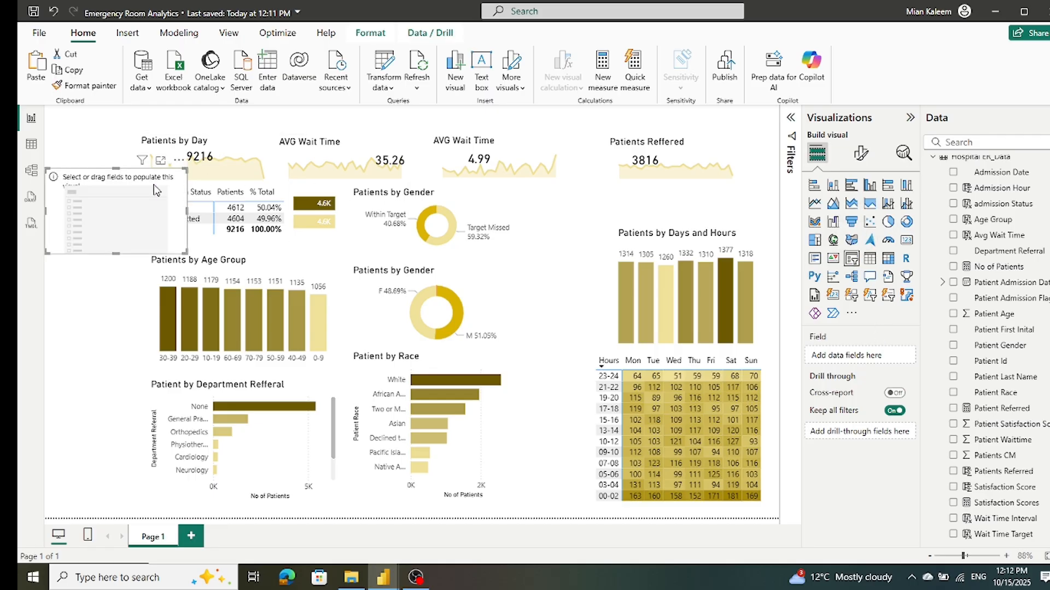
{"action": "left_click_drag", "start_coordinate": [161, 172], "coordinate": [690, 97]}
{"action": "left_click_drag", "start_coordinate": [664, 188], "coordinate": [658, 130]}
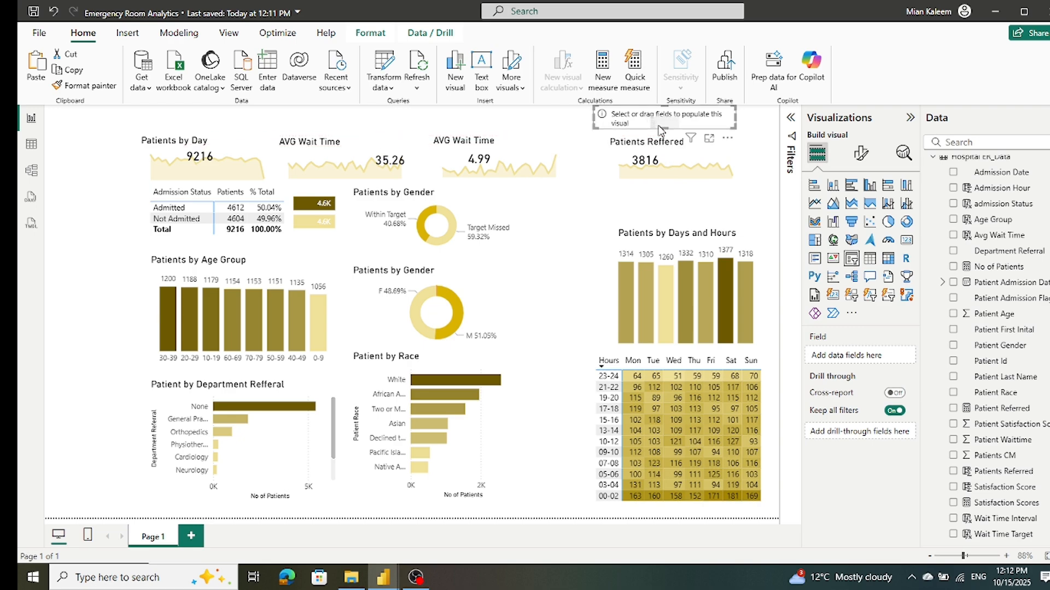
{"action": "left_click_drag", "start_coordinate": [735, 118], "coordinate": [692, 128]}
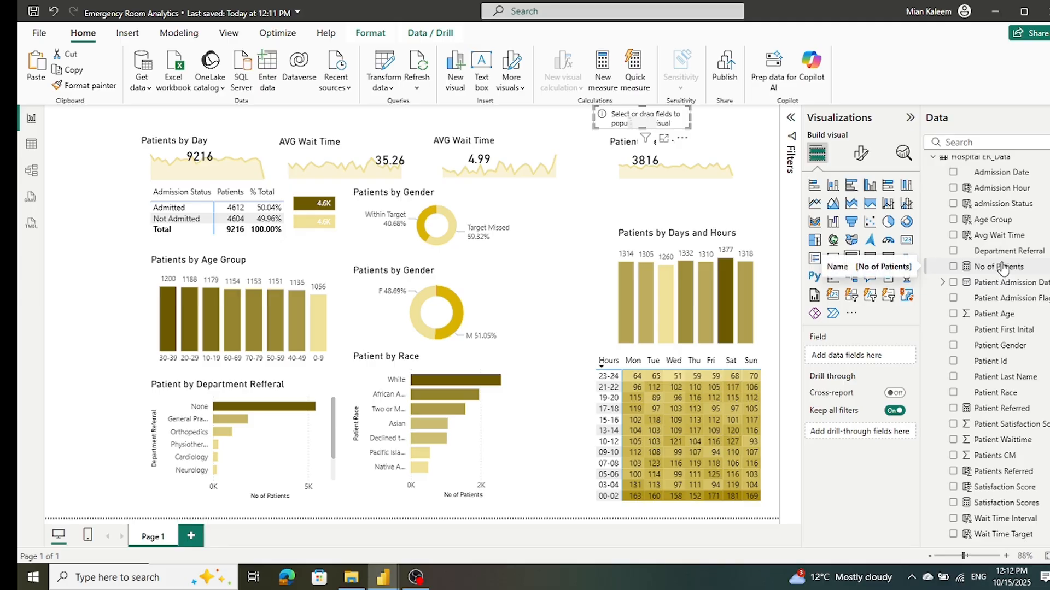
Step: Add Year from the Date Table's Date Hierarchy to the slicer and make the slicer slightly taller
{"action": "left_click", "coordinate": [933, 158]}
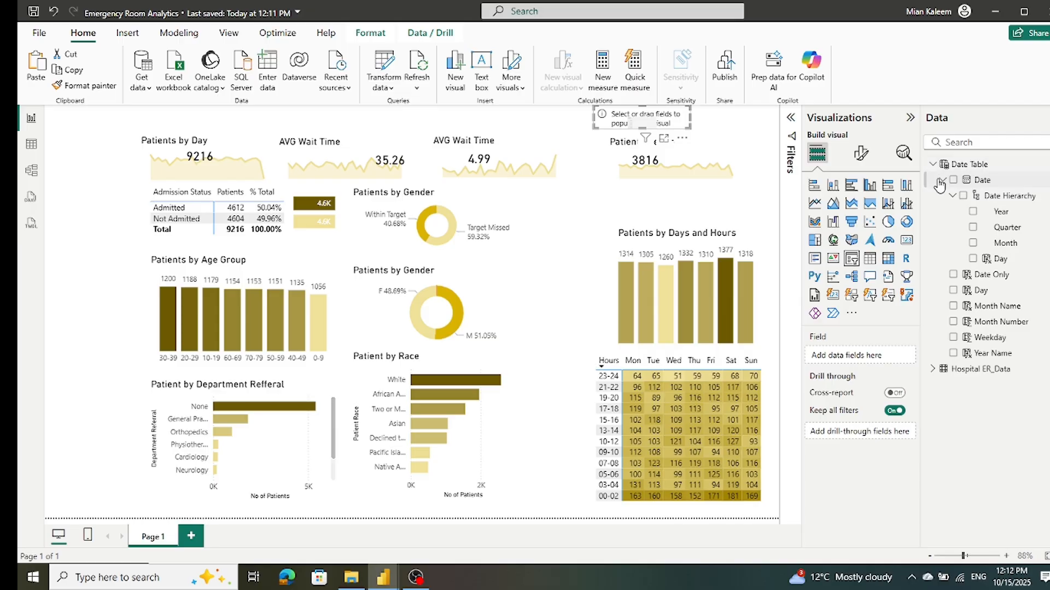
{"action": "left_click", "coordinate": [974, 213]}
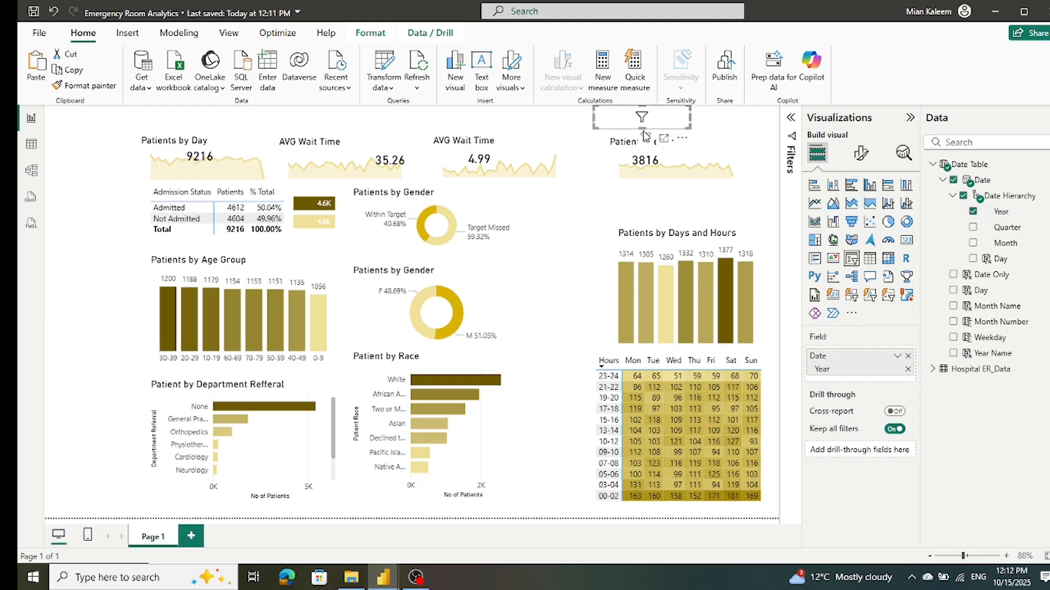
{"action": "mouse_move", "coordinate": [644, 133]}
{"action": "left_mouse_down"}
{"action": "mouse_move", "coordinate": [636, 147]}
{"action": "mouse_move", "coordinate": [637, 133]}
{"action": "left_mouse_up"}
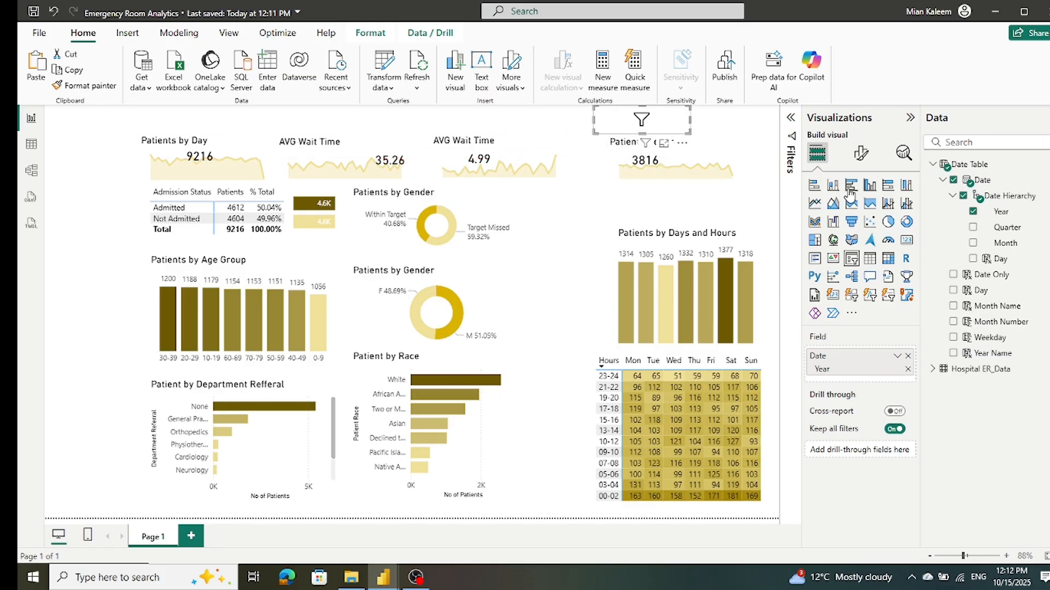
Step: Set the Year slicer's style to Dropdown
{"action": "left_click", "coordinate": [860, 155]}
{"action": "left_click", "coordinate": [828, 271]}
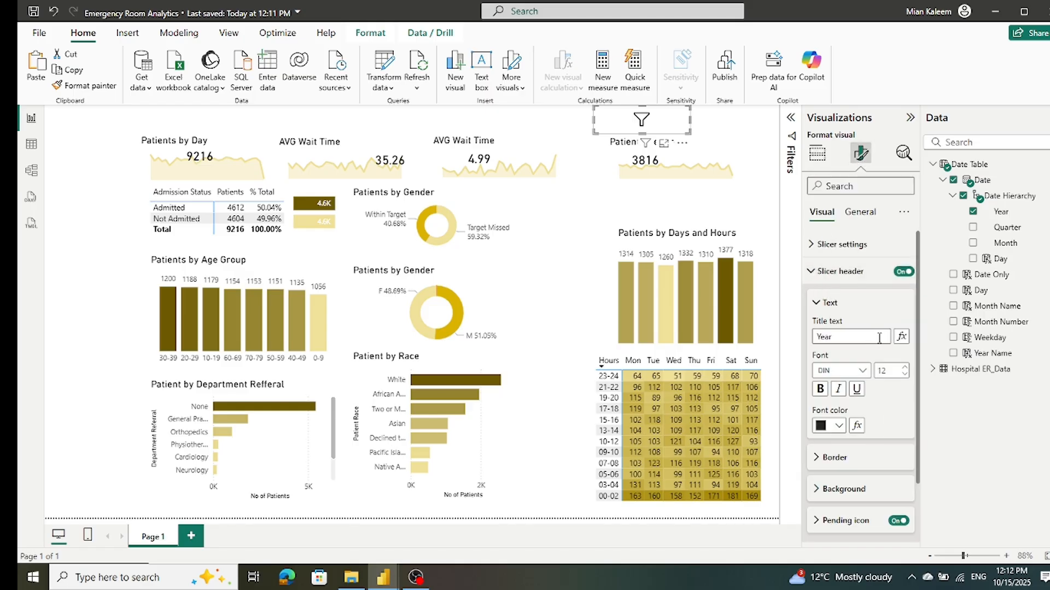
{"action": "left_click", "coordinate": [814, 272]}
{"action": "left_click", "coordinate": [811, 253]}
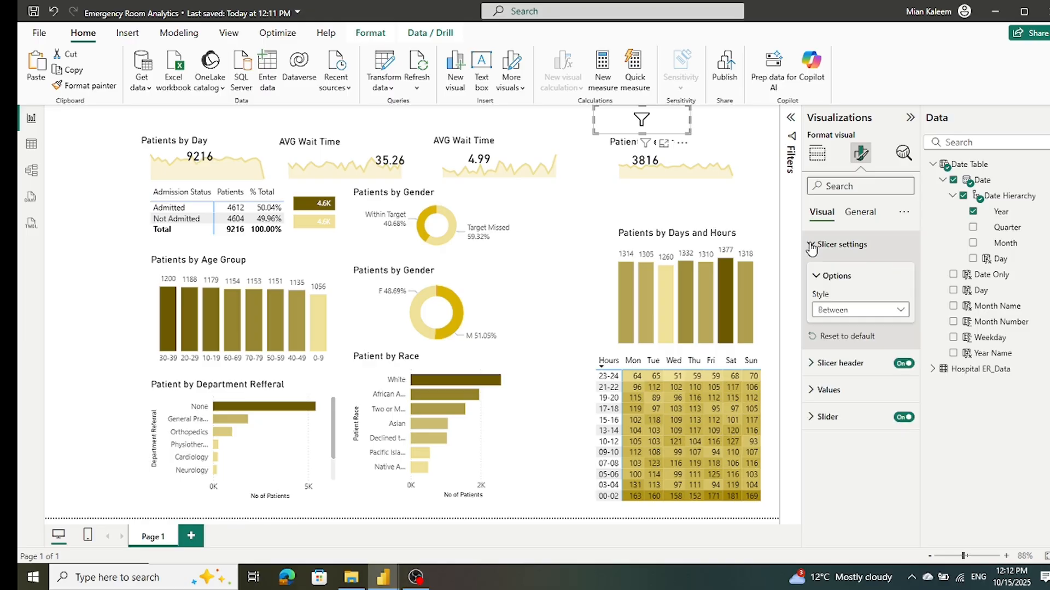
{"action": "left_click", "coordinate": [904, 312]}
{"action": "left_click", "coordinate": [868, 356]}
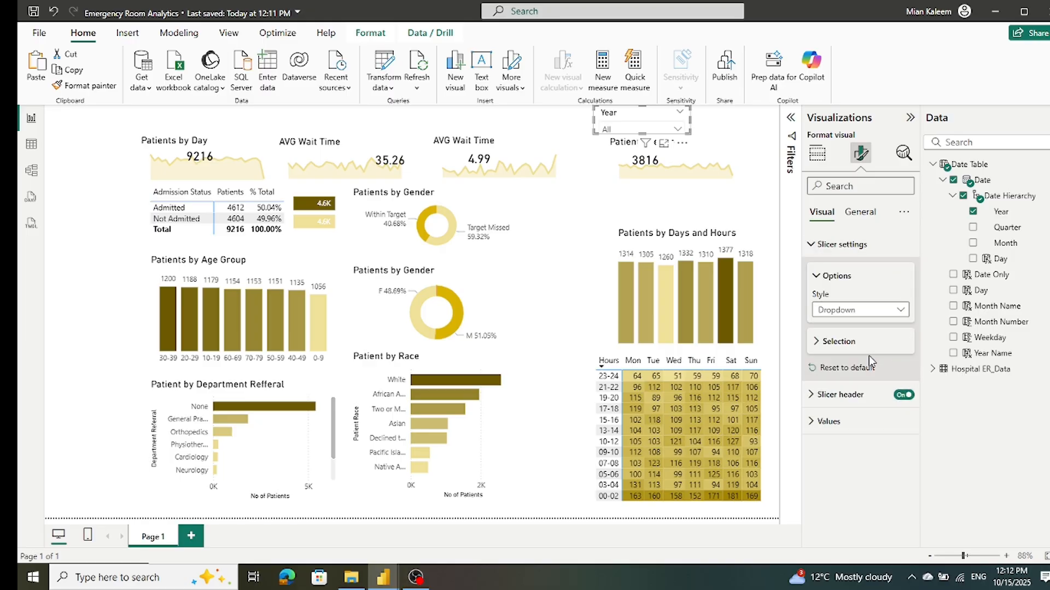
{"action": "left_click", "coordinate": [715, 120]}
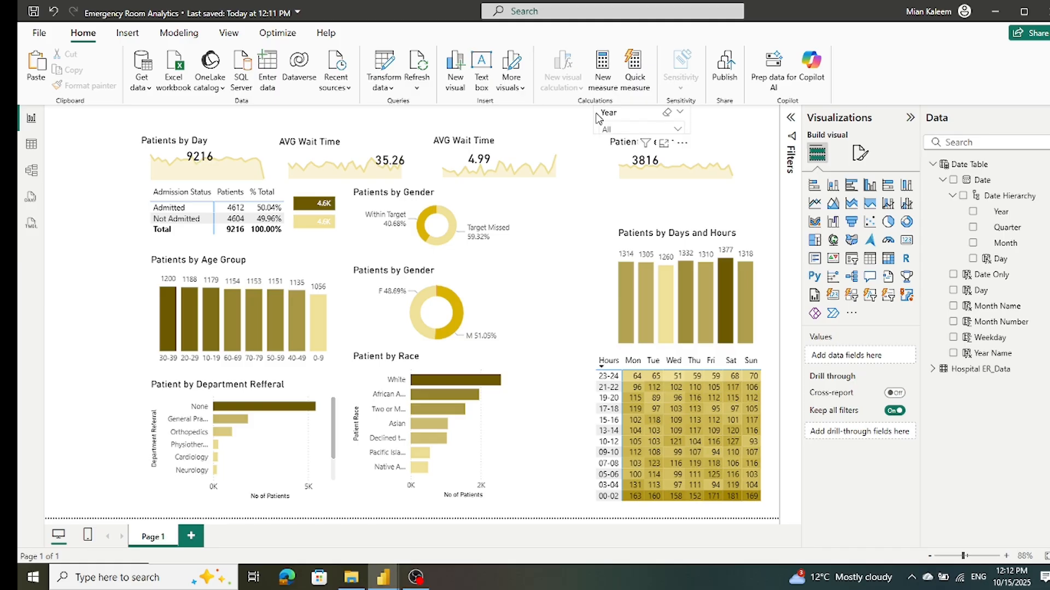
Step: Move the Patients Reffered area chart slightly down and left, and lower the satisfaction scores area chart to line up with it
{"action": "left_click", "coordinate": [610, 184]}
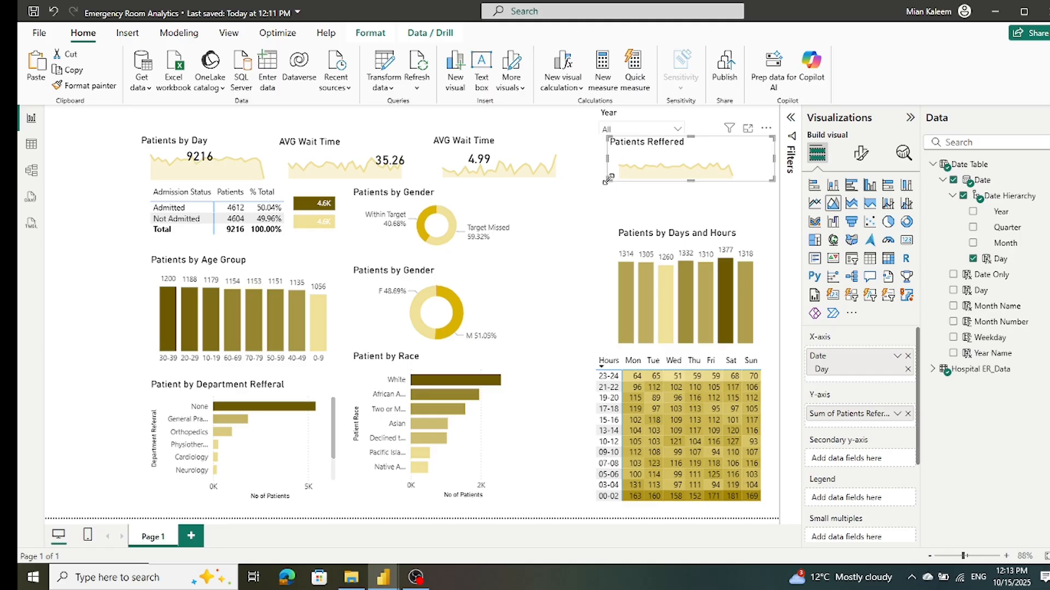
{"action": "left_click_drag", "start_coordinate": [609, 174], "coordinate": [600, 187]}
{"action": "left_click", "coordinate": [568, 184]}
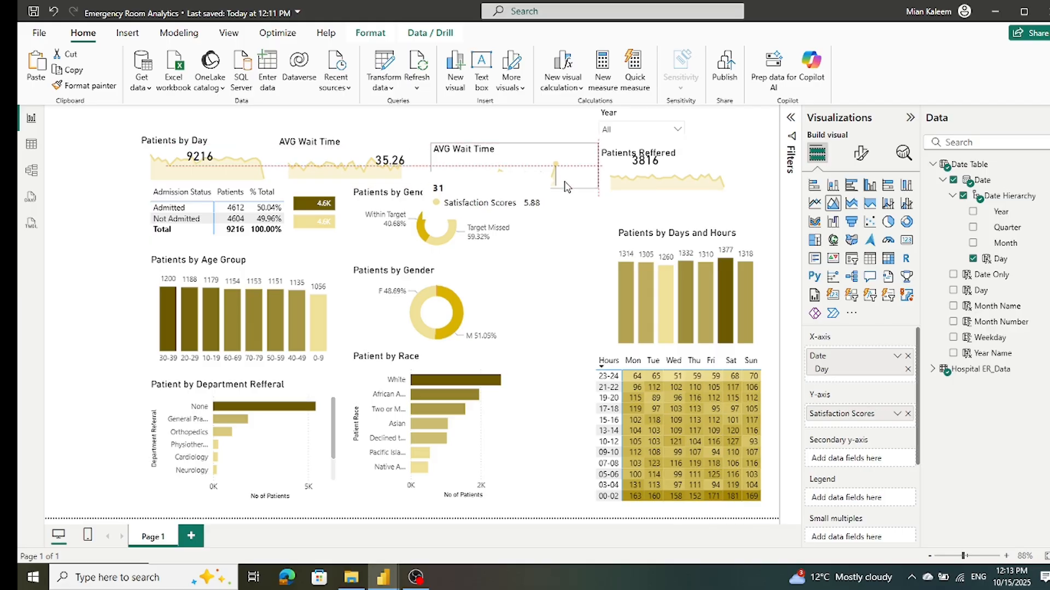
{"action": "left_click_drag", "start_coordinate": [566, 182], "coordinate": [563, 190]}
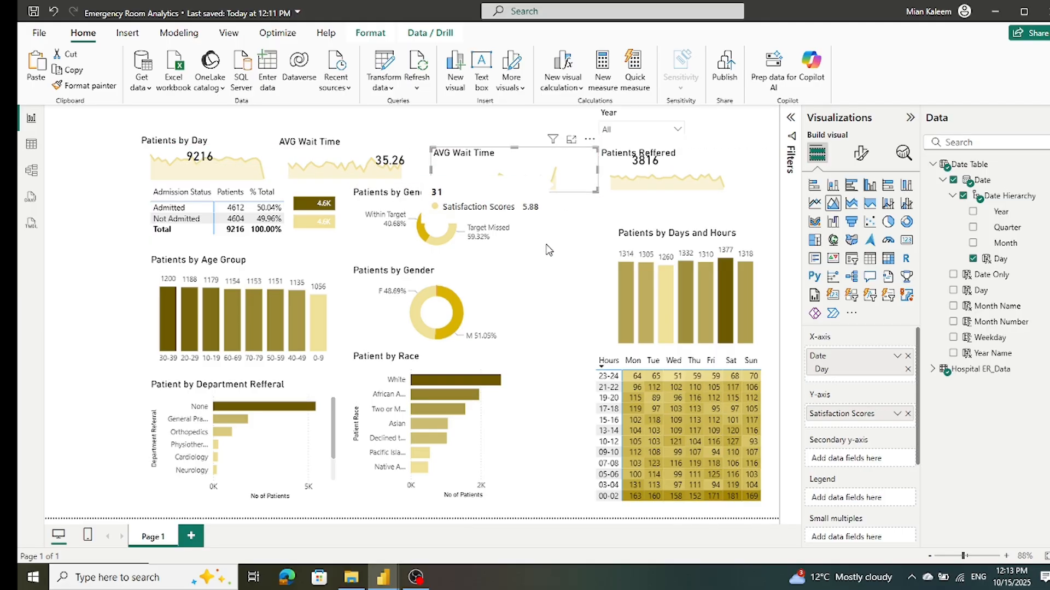
Step: Move the wait time target donut chart slightly down to clear the satisfaction scores chart above it
{"action": "left_click", "coordinate": [507, 250]}
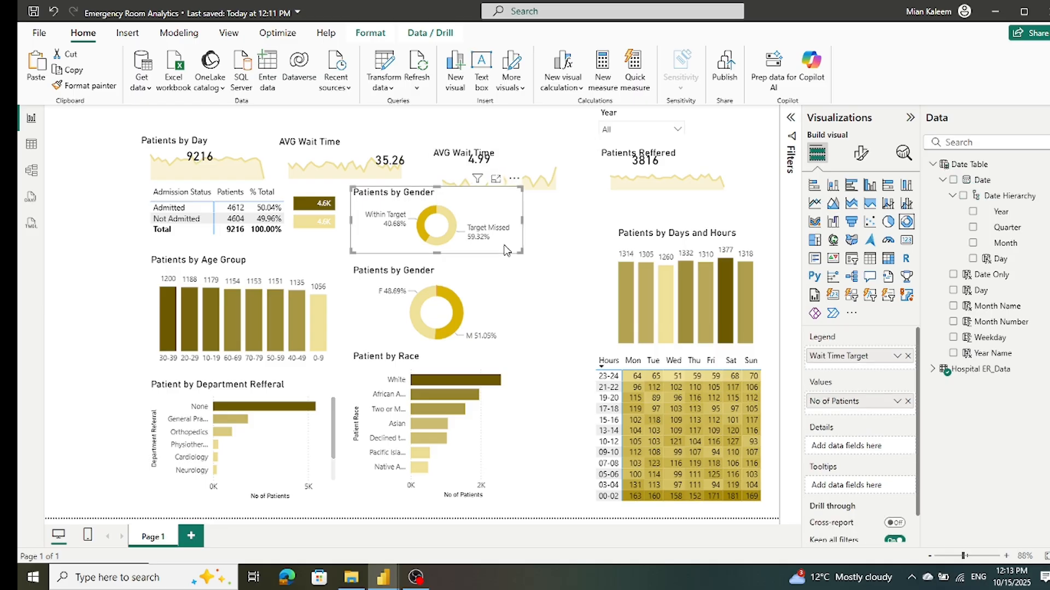
{"action": "left_click_drag", "start_coordinate": [504, 247], "coordinate": [504, 253]}
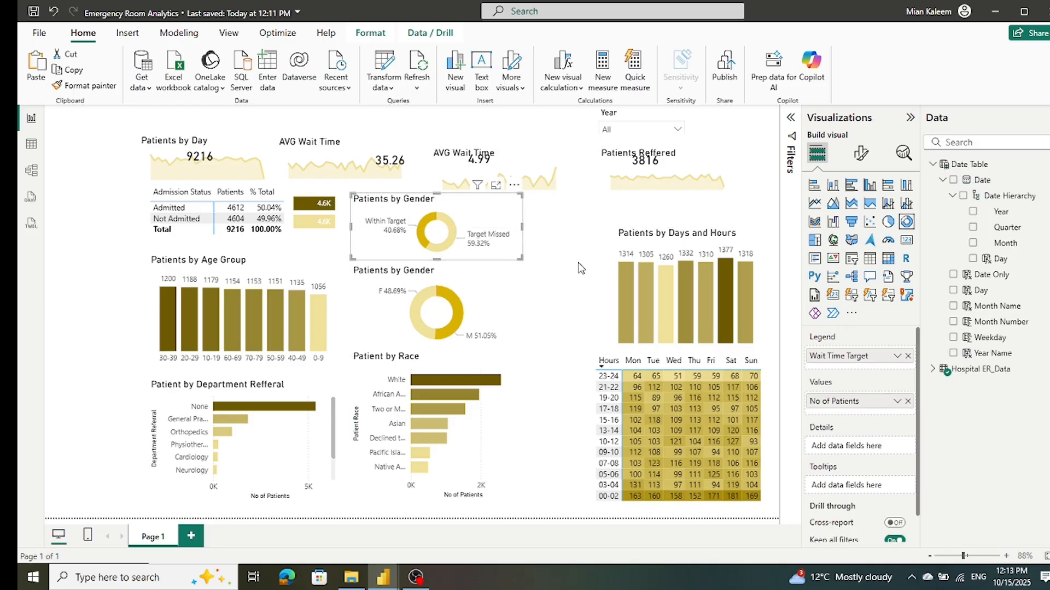
{"action": "left_click", "coordinate": [576, 256]}
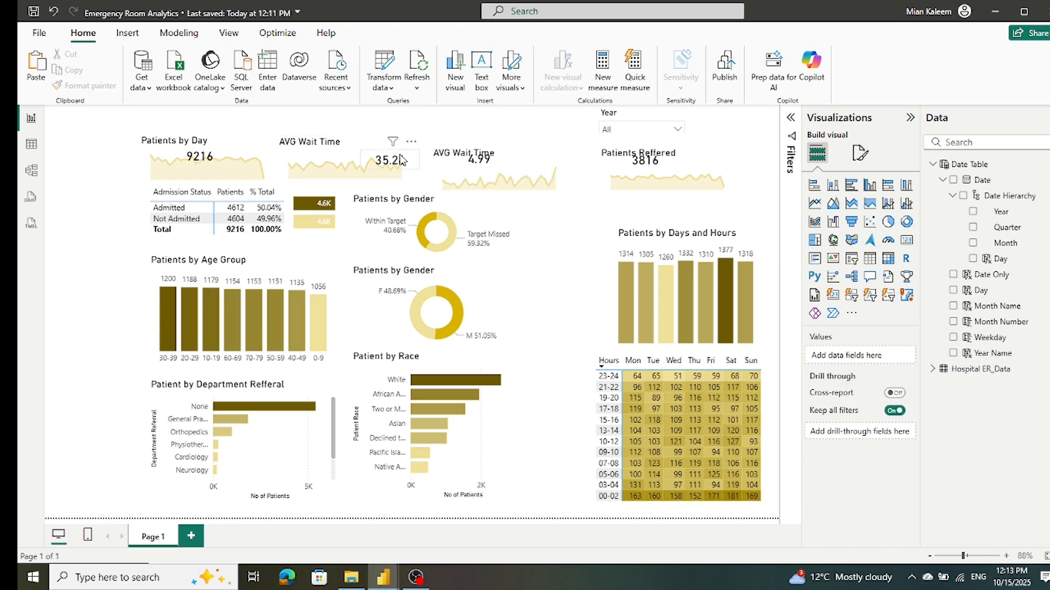
Step: Reposition the four KPI cards lower, shifting each toward the left part of its area chart beneath the title
{"action": "left_click_drag", "start_coordinate": [473, 164], "coordinate": [467, 175]}
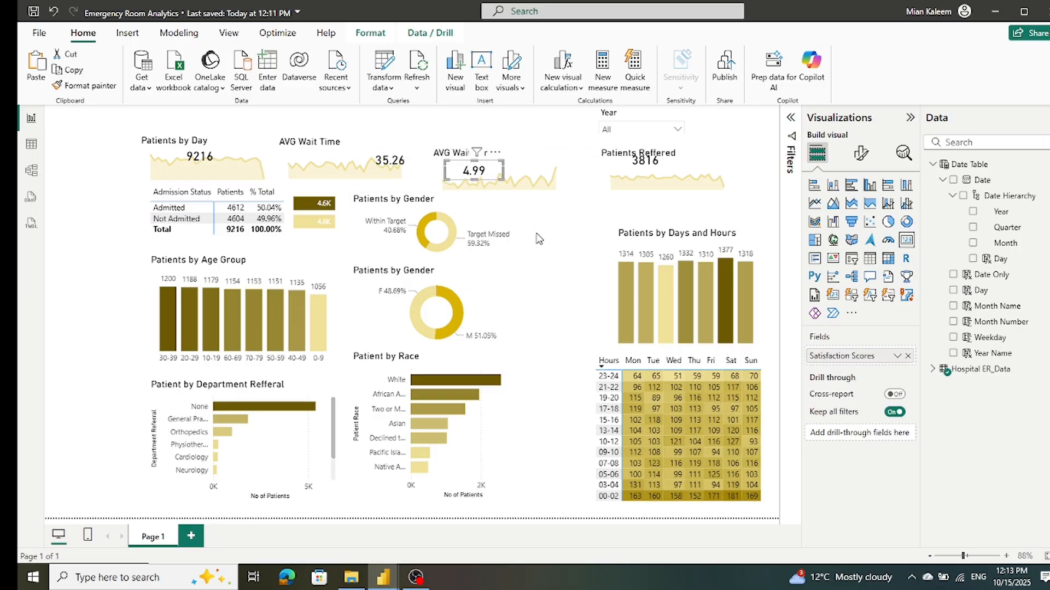
{"action": "left_click", "coordinate": [80, 215]}
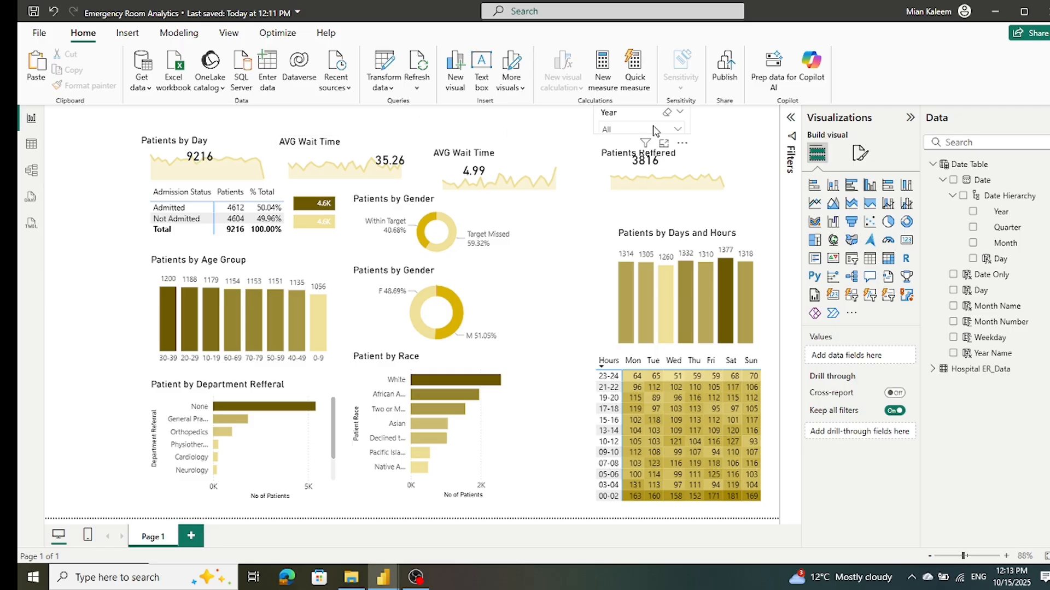
{"action": "left_click_drag", "start_coordinate": [649, 172], "coordinate": [647, 181]}
{"action": "left_click_drag", "start_coordinate": [400, 160], "coordinate": [333, 161]}
{"action": "left_click", "coordinate": [211, 157]}
{"action": "left_click_drag", "start_coordinate": [211, 157], "coordinate": [192, 163]}
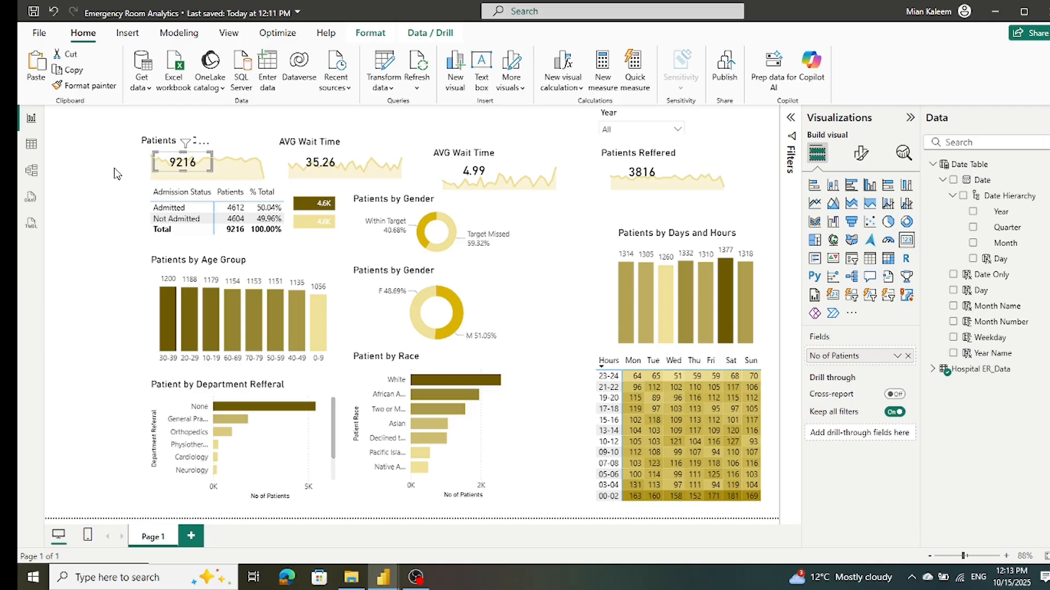
{"action": "left_click", "coordinate": [115, 174]}
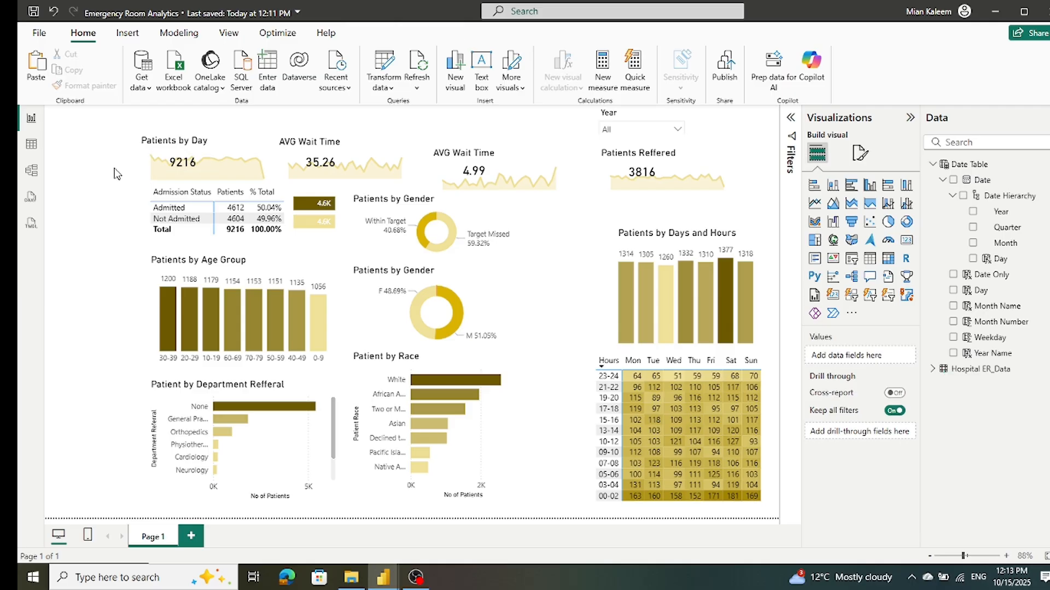
Step: Move the patient wait time and Patients by Day area charts slightly down and left to align with the other top-row charts
{"action": "left_click", "coordinate": [416, 169]}
{"action": "left_click_drag", "start_coordinate": [418, 170], "coordinate": [418, 176]}
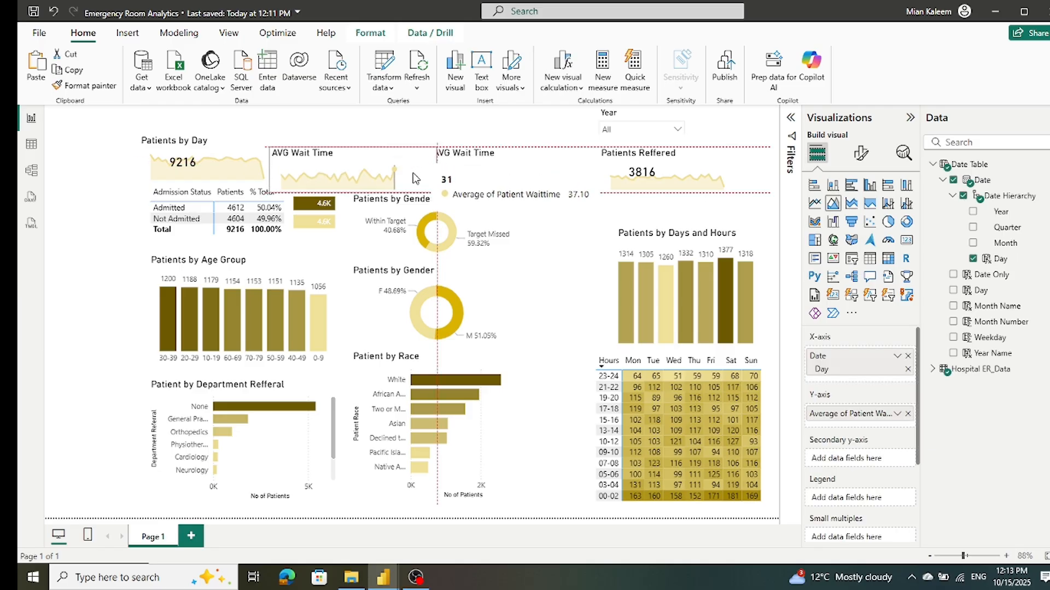
{"action": "left_click", "coordinate": [119, 174]}
{"action": "left_click", "coordinate": [254, 148]}
{"action": "left_click_drag", "start_coordinate": [253, 150], "coordinate": [252, 157]}
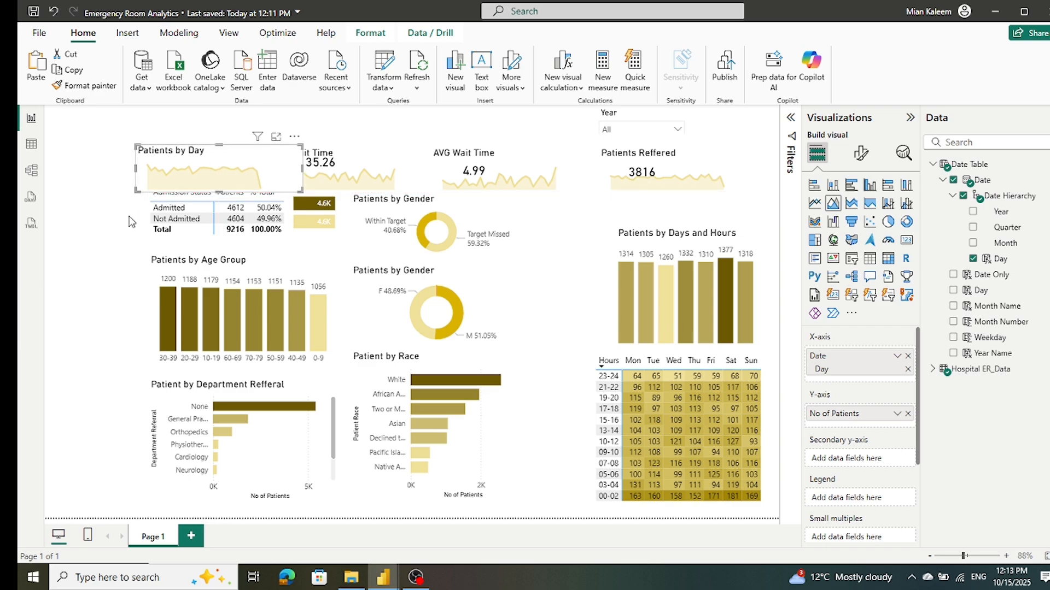
{"action": "left_click", "coordinate": [108, 226]}
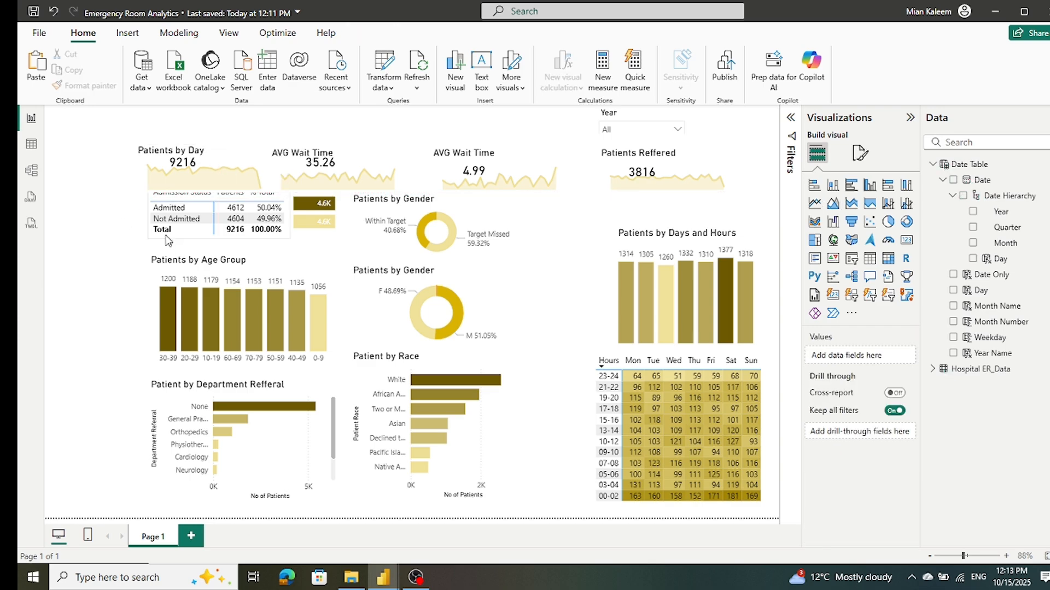
Step: Lower the Admission Status matrix, move the two-bar visual beside it down and slightly left, and save the report
{"action": "left_click", "coordinate": [168, 241]}
{"action": "left_click_drag", "start_coordinate": [168, 247], "coordinate": [168, 247]}
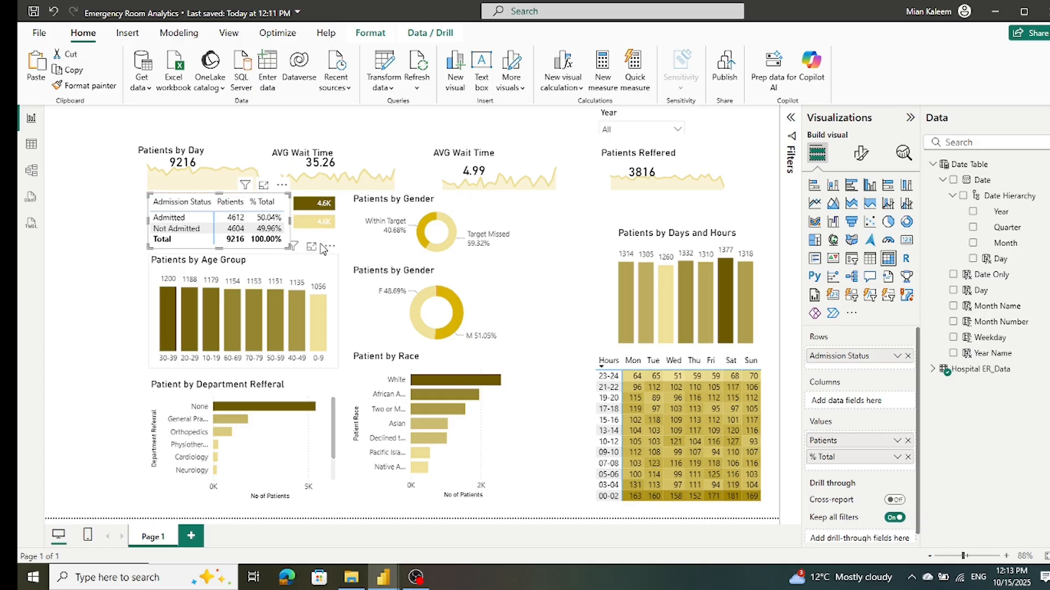
{"action": "left_click_drag", "start_coordinate": [345, 236], "coordinate": [342, 250]}
{"action": "left_click", "coordinate": [131, 258]}
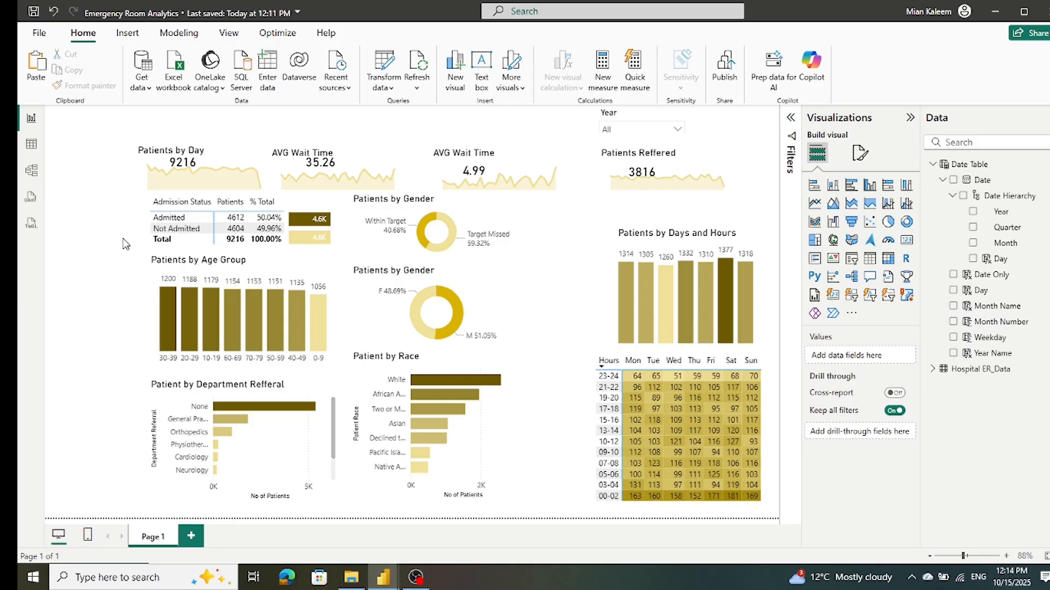
{"action": "left_click", "coordinate": [689, 122]}
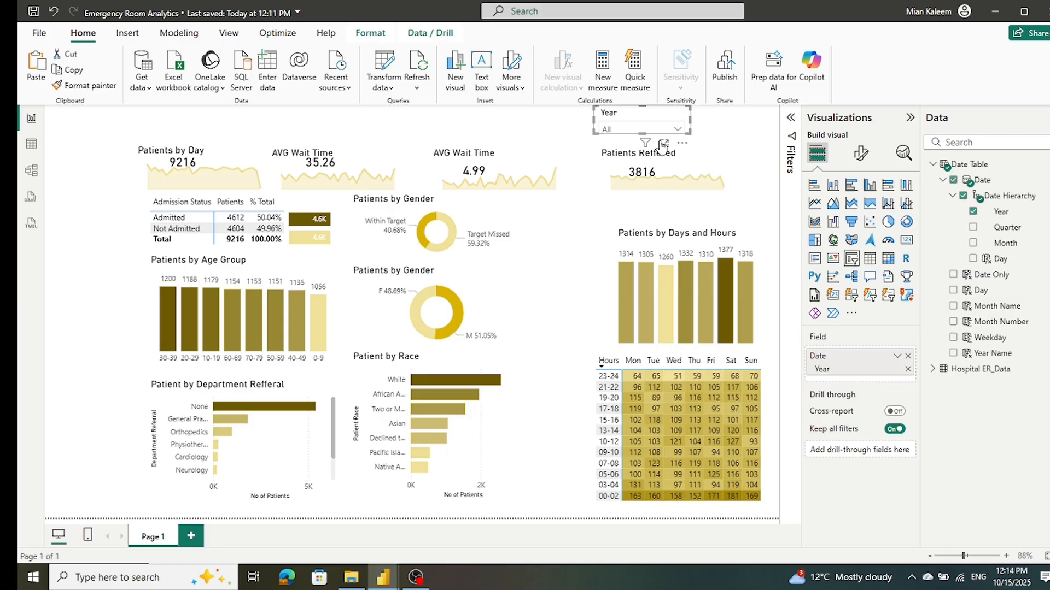
{"action": "left_click", "coordinate": [731, 132]}
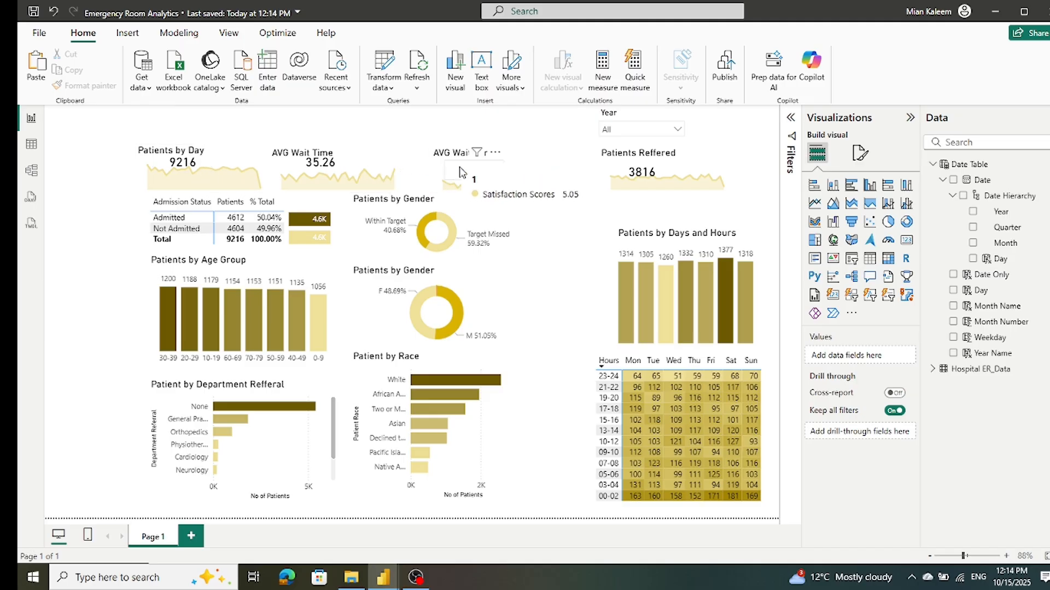
Step: Change the title of the satisfaction scores area chart to "Satis Faction Score"
{"action": "mouse_move", "coordinate": [594, 186]}
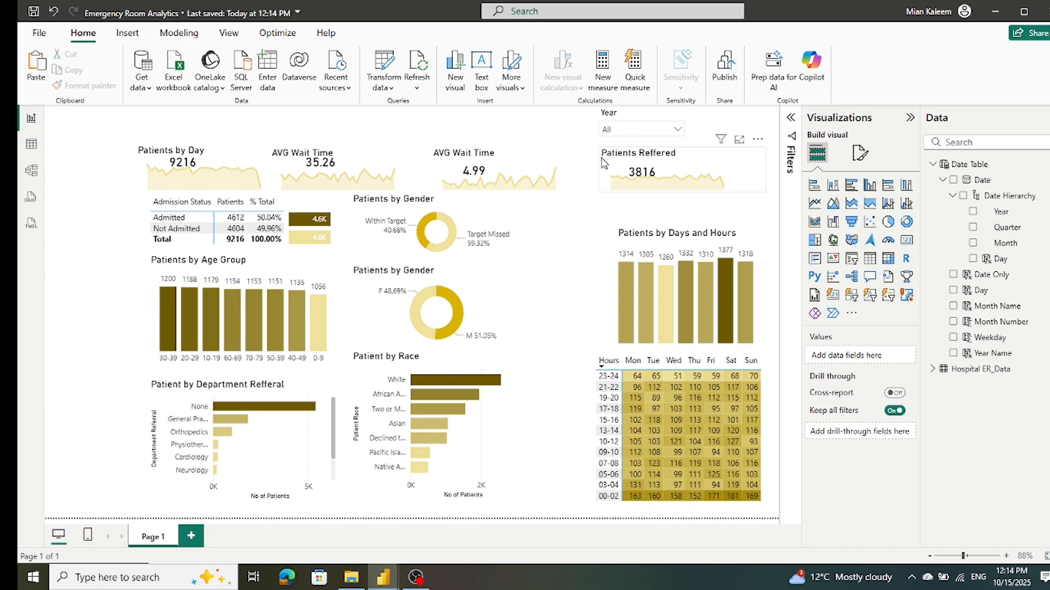
{"action": "left_click", "coordinate": [566, 156]}
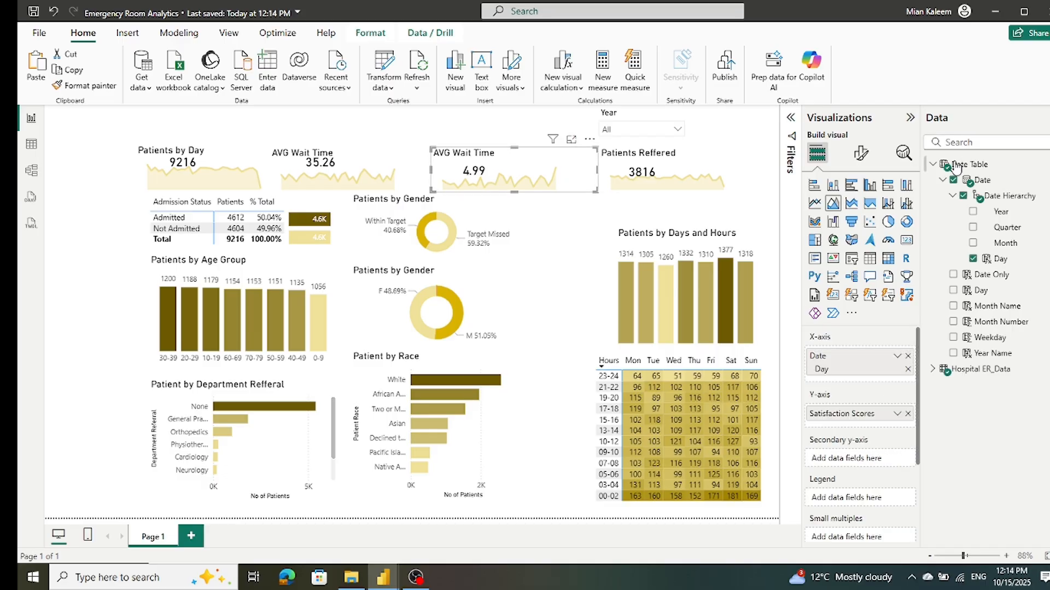
{"action": "left_click", "coordinate": [862, 154]}
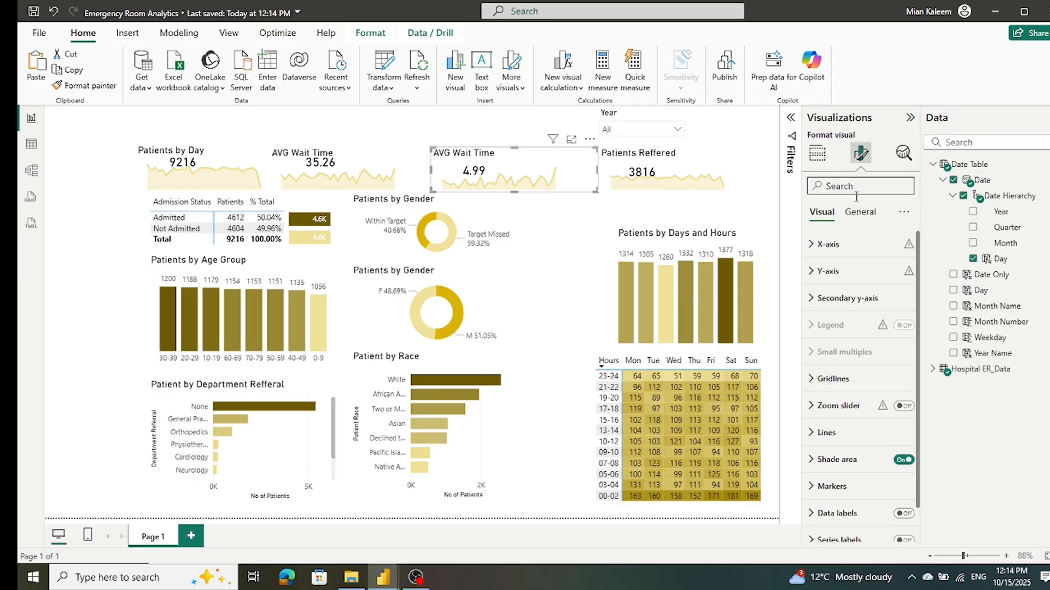
{"action": "left_click", "coordinate": [856, 213]}
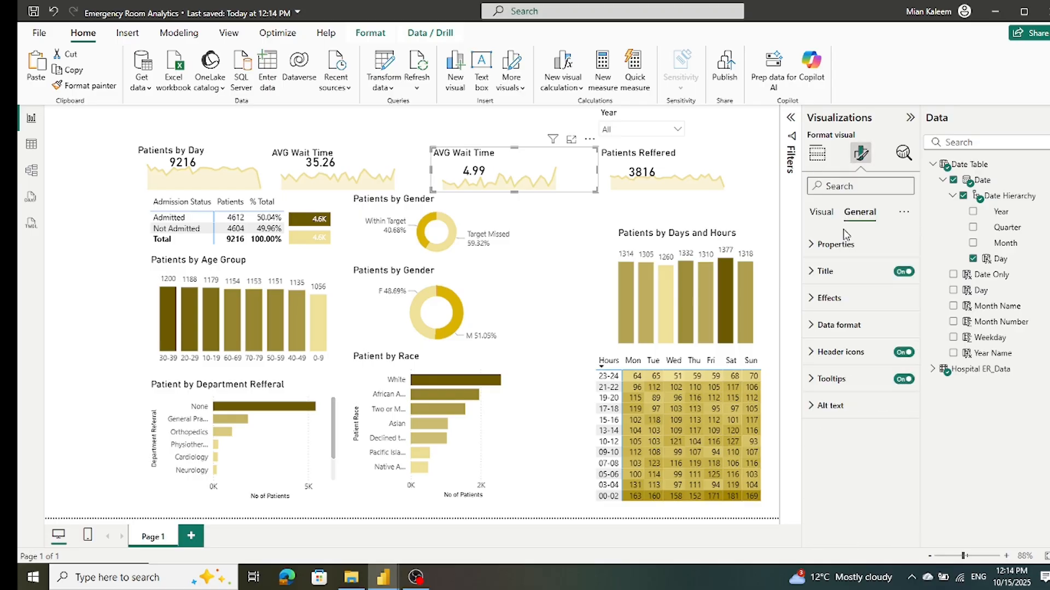
{"action": "left_click", "coordinate": [823, 271]}
{"action": "left_click_drag", "start_coordinate": [870, 337], "coordinate": [621, 306]}
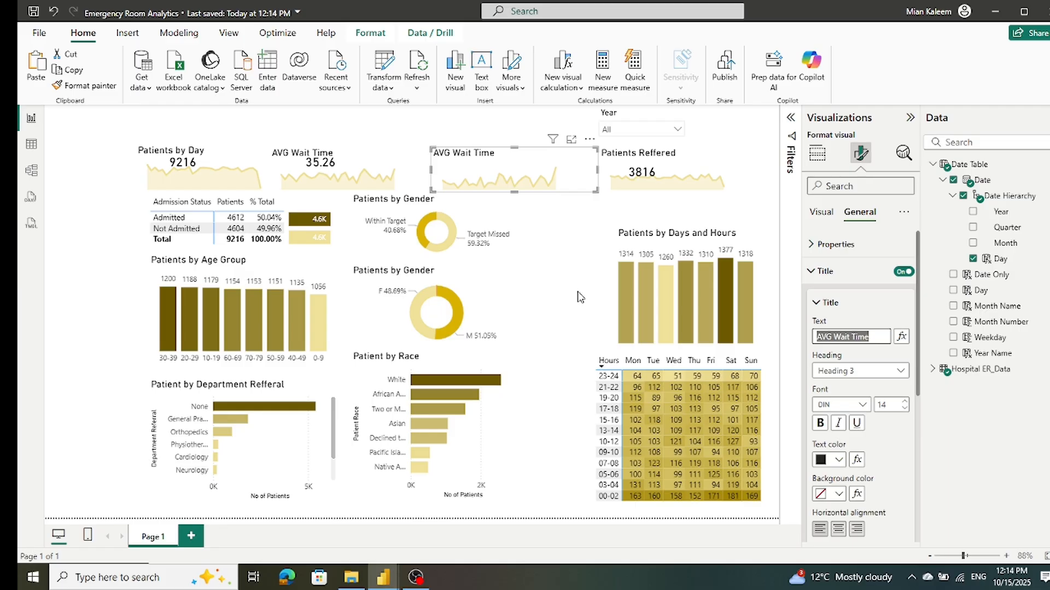
{"action": "type", "text": "Satis Fac"}
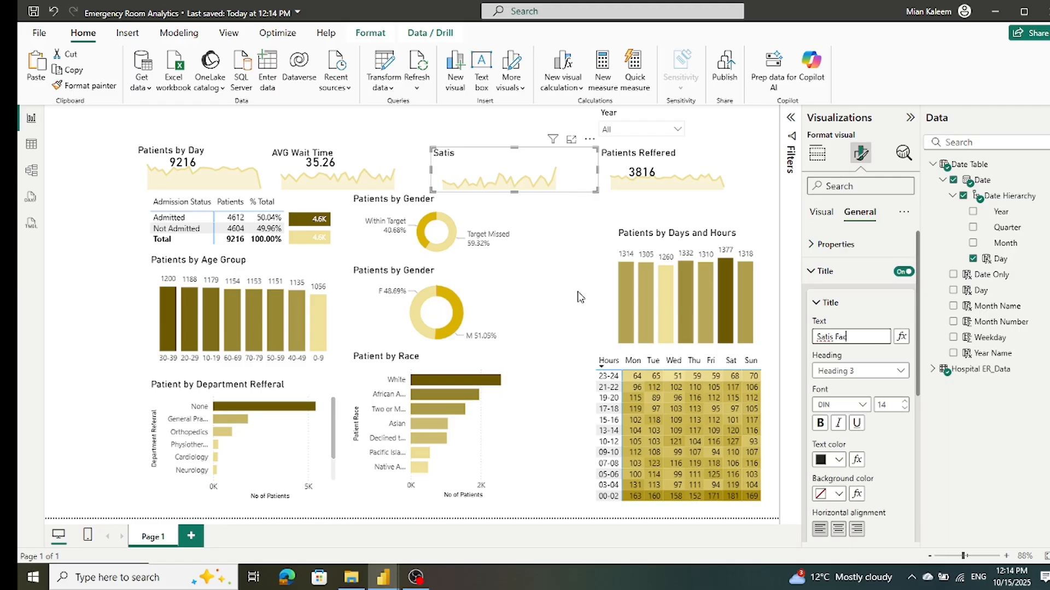
{"action": "type", "text": "tion Score"}
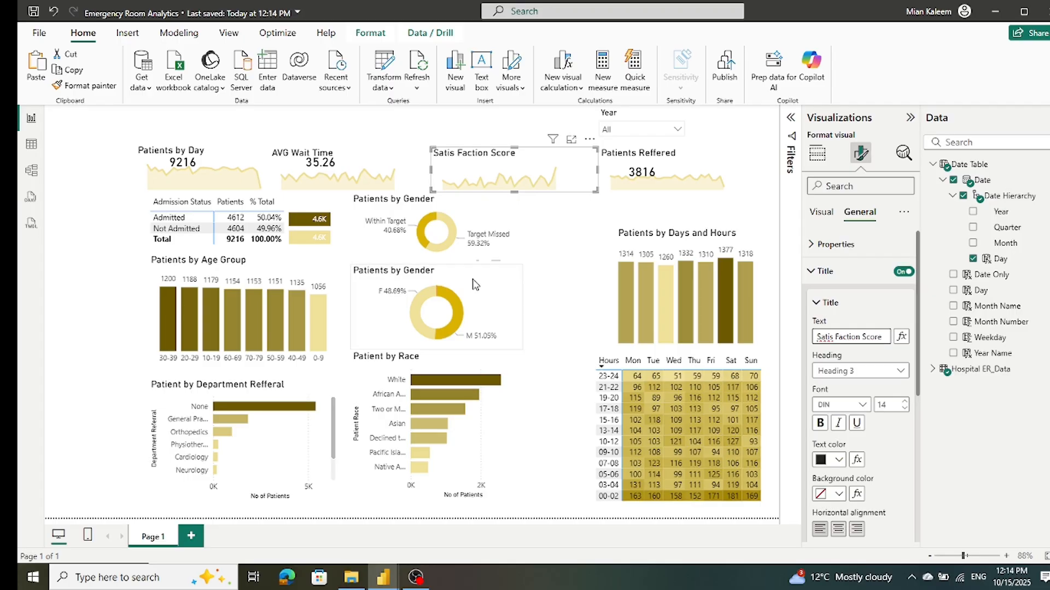
{"action": "left_click", "coordinate": [86, 174]}
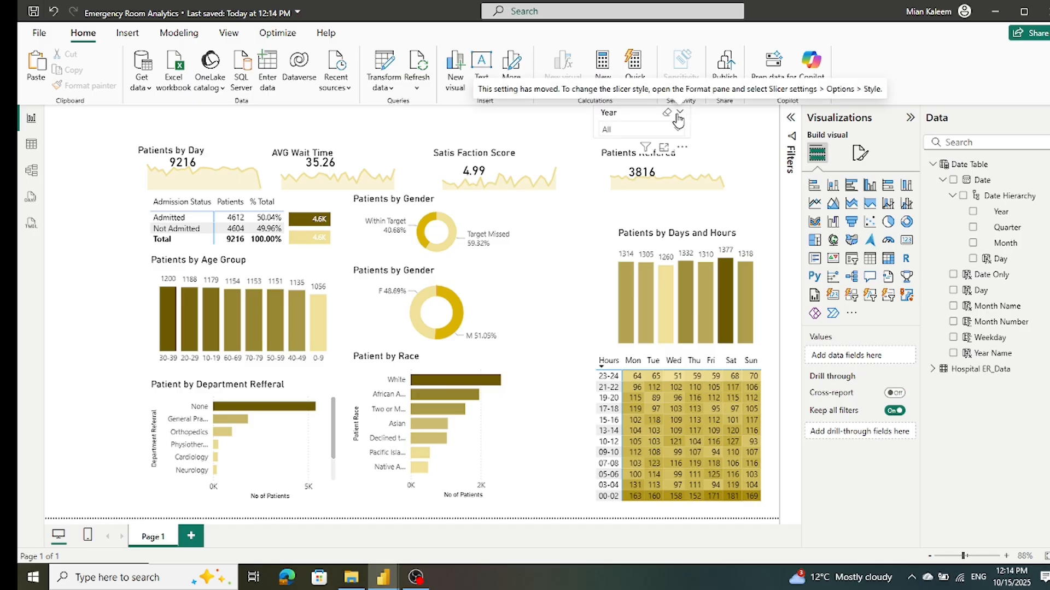
Step: Duplicate the Year slicer and place the copy directly beside the original, at the page's upper right corner
{"action": "left_click", "coordinate": [686, 124]}
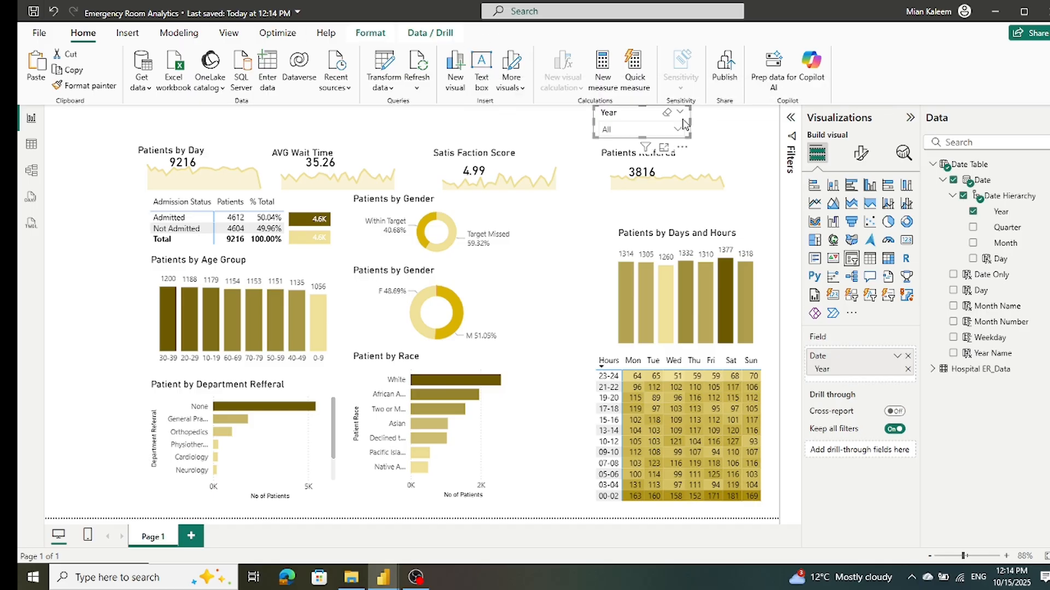
{"action": "left_click_drag", "start_coordinate": [686, 125], "coordinate": [691, 130]}
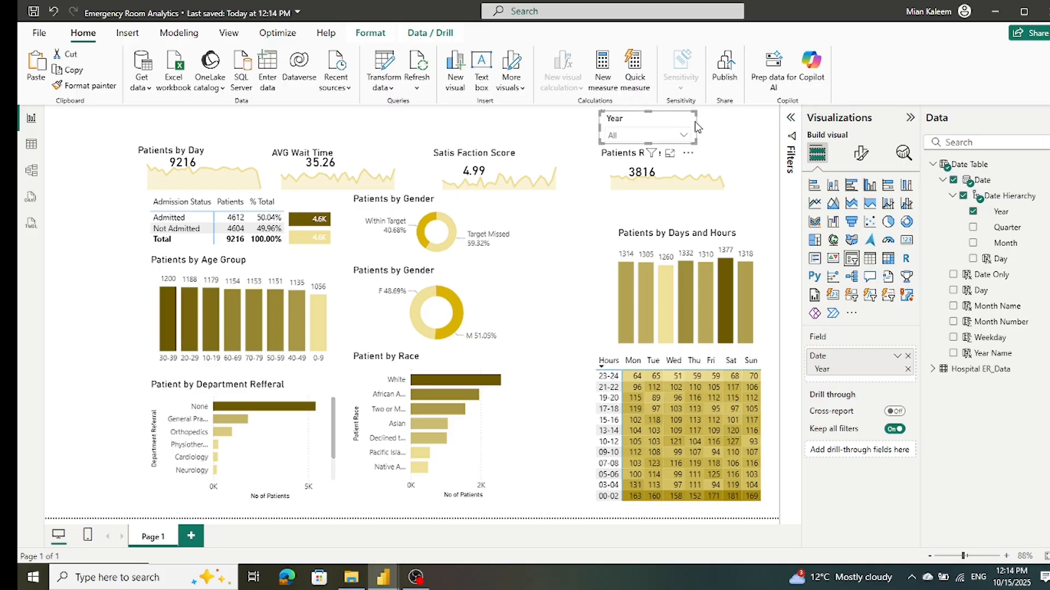
{"action": "left_click_drag", "start_coordinate": [693, 123], "coordinate": [786, 120]}
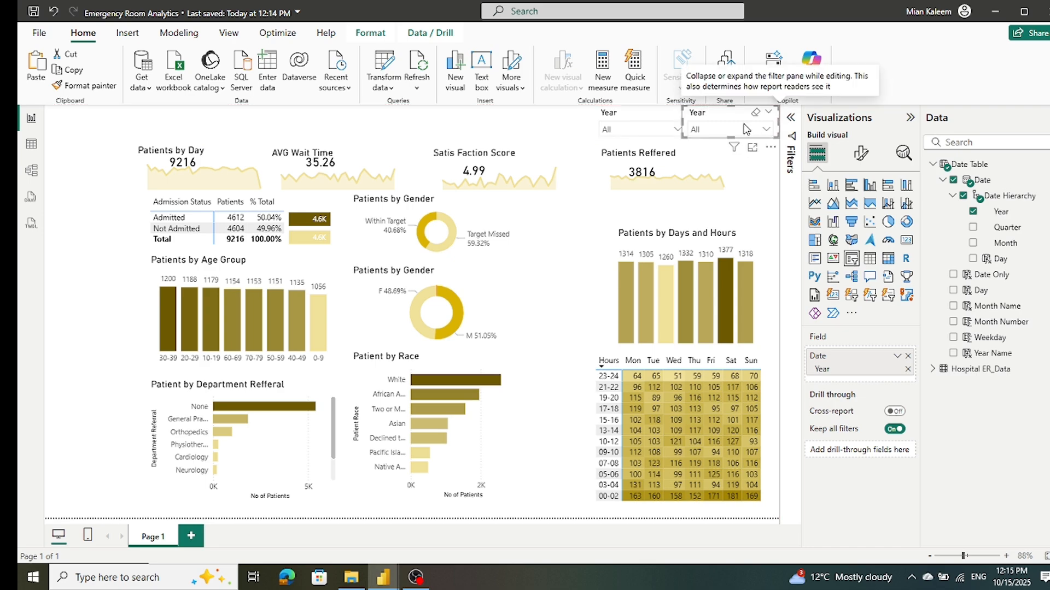
Step: Narrow both Year slicers slightly so that a small gap separates them
{"action": "left_click", "coordinate": [666, 121]}
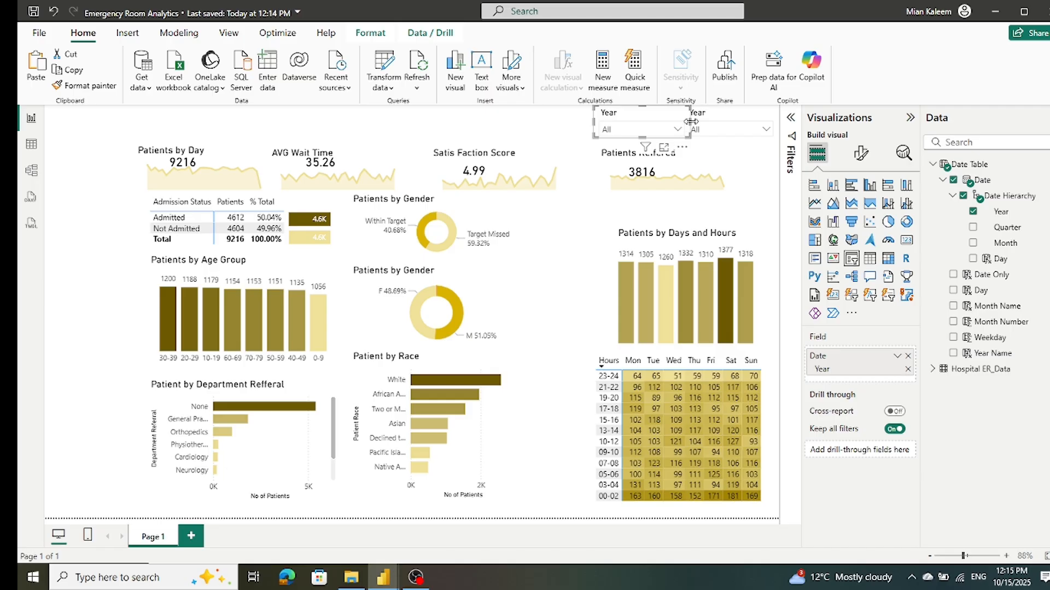
{"action": "left_click_drag", "start_coordinate": [685, 121], "coordinate": [686, 127]}
{"action": "left_click", "coordinate": [775, 127]}
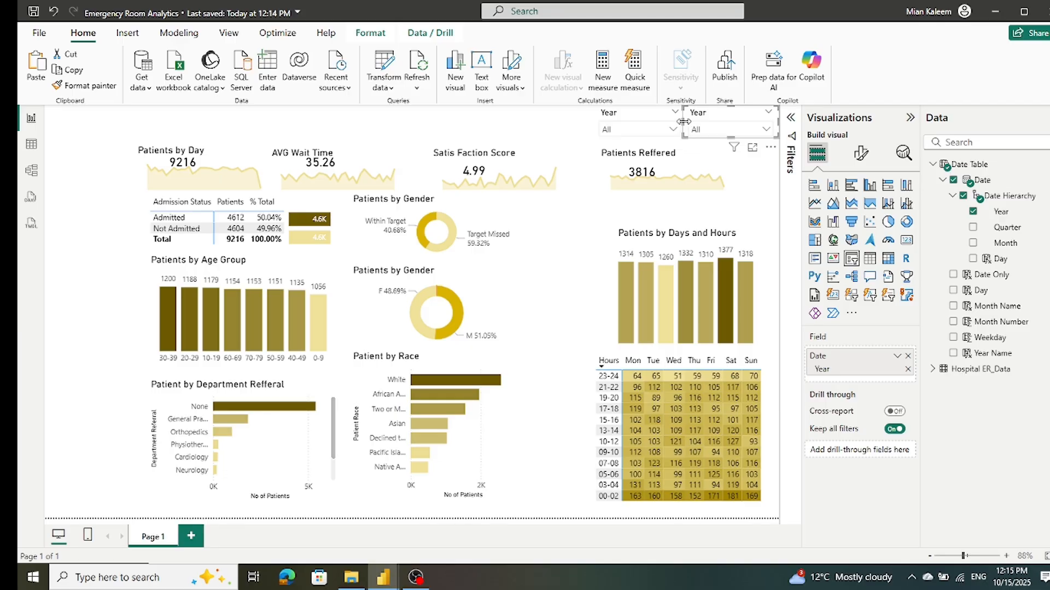
{"action": "left_click_drag", "start_coordinate": [688, 126], "coordinate": [690, 126]}
Step: Remove the Year field from the duplicated slicer
{"action": "left_click", "coordinate": [861, 153]}
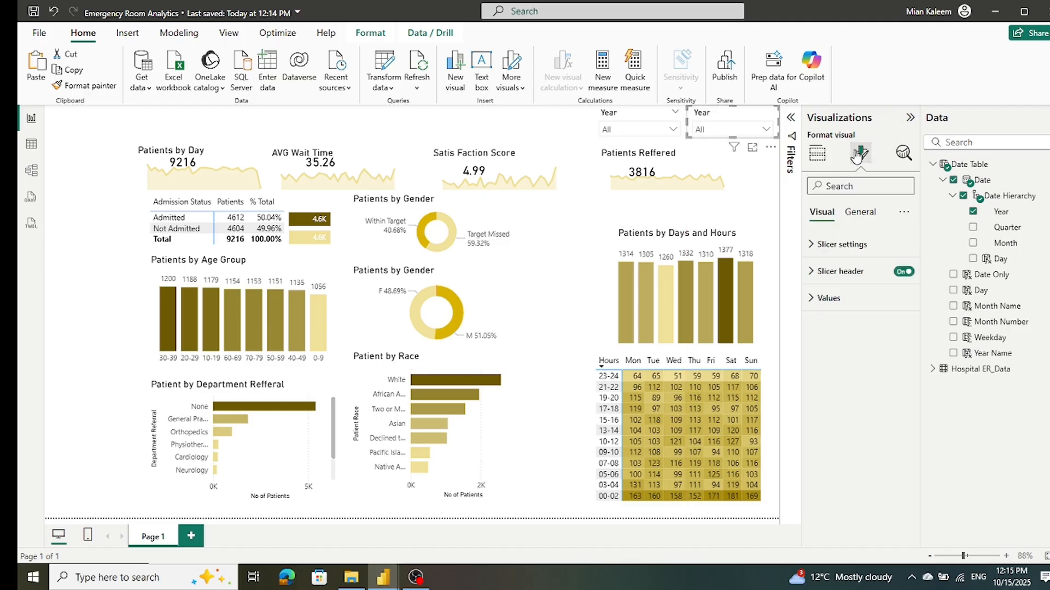
{"action": "left_click", "coordinate": [817, 153]}
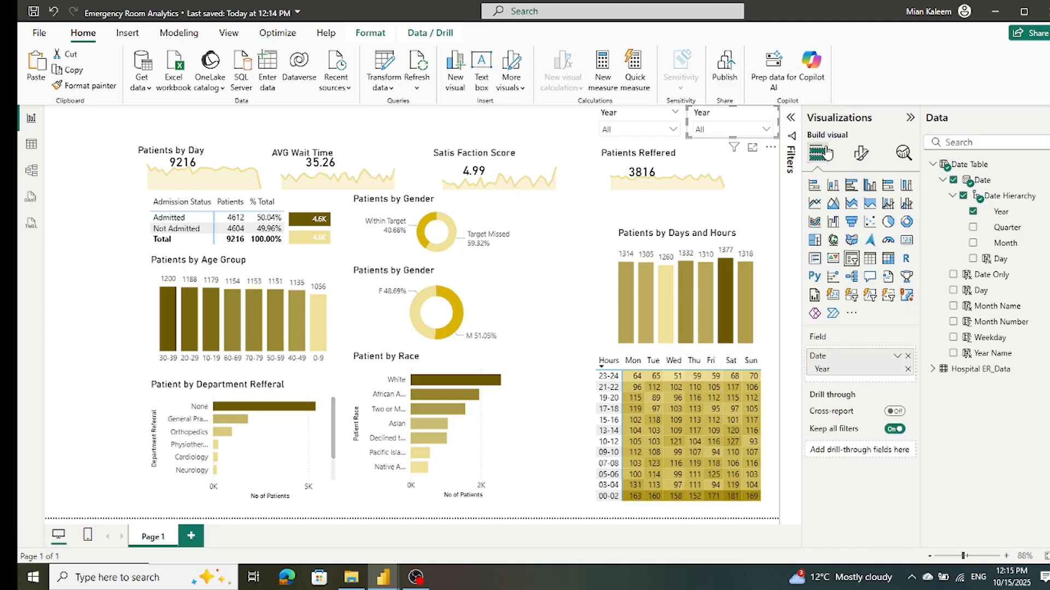
{"action": "left_click", "coordinate": [908, 357]}
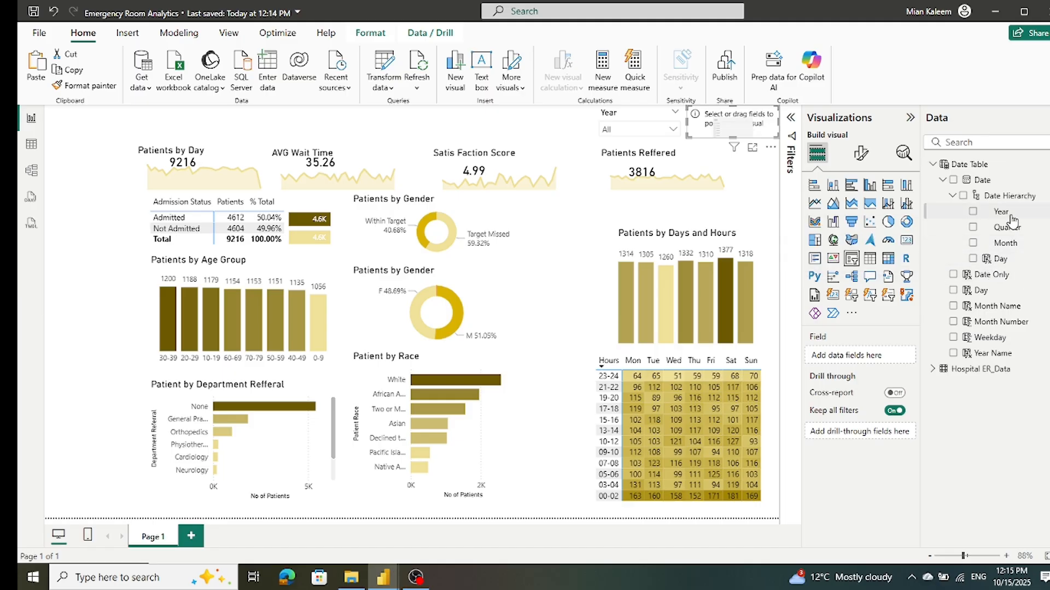
{"action": "left_click", "coordinate": [953, 181]}
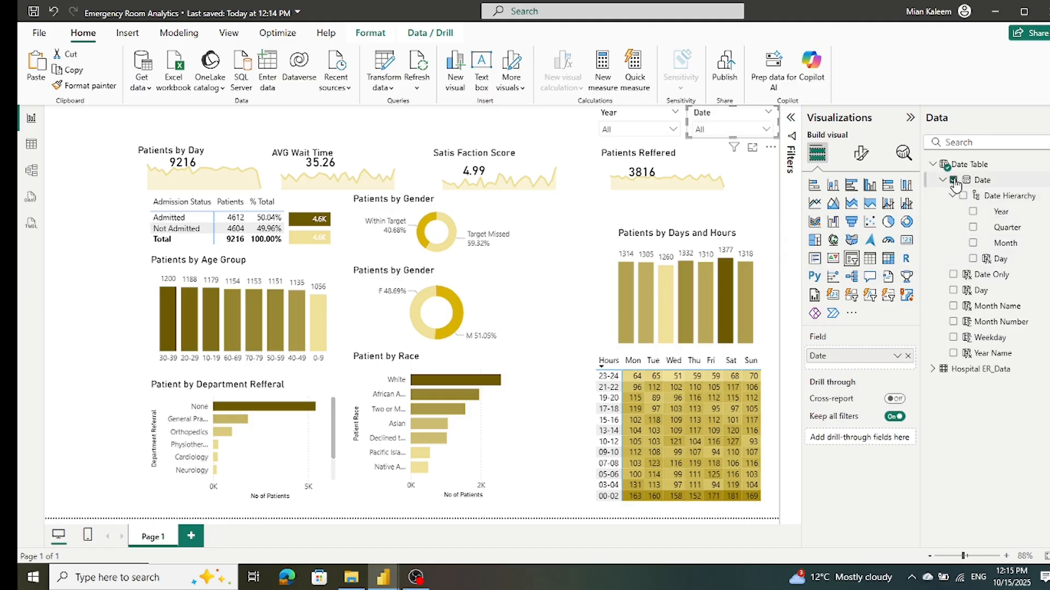
{"action": "left_click", "coordinate": [898, 357]}
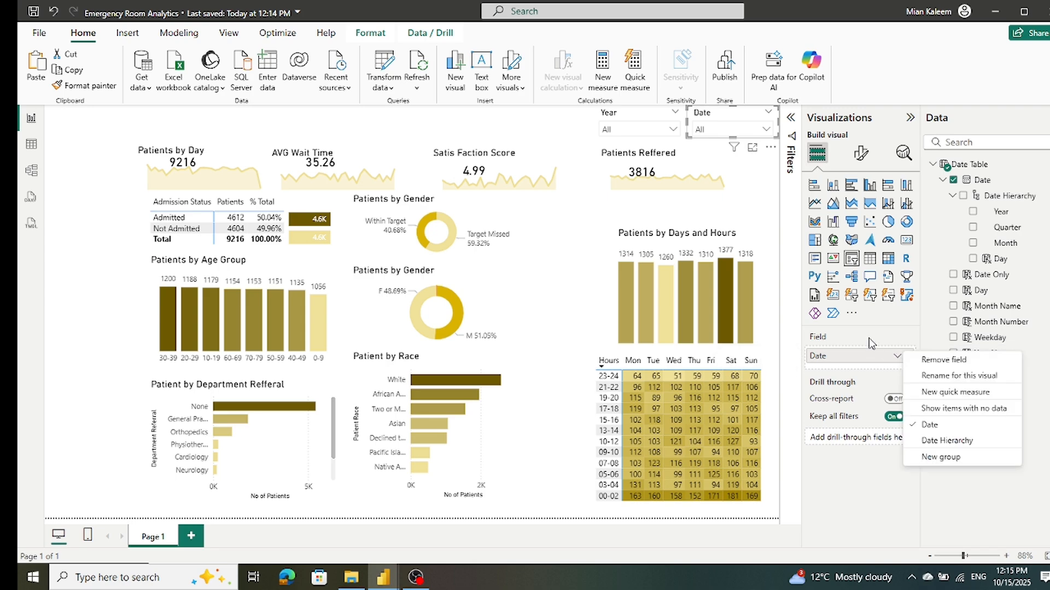
{"action": "left_click", "coordinate": [869, 343]}
{"action": "left_click", "coordinate": [907, 356]}
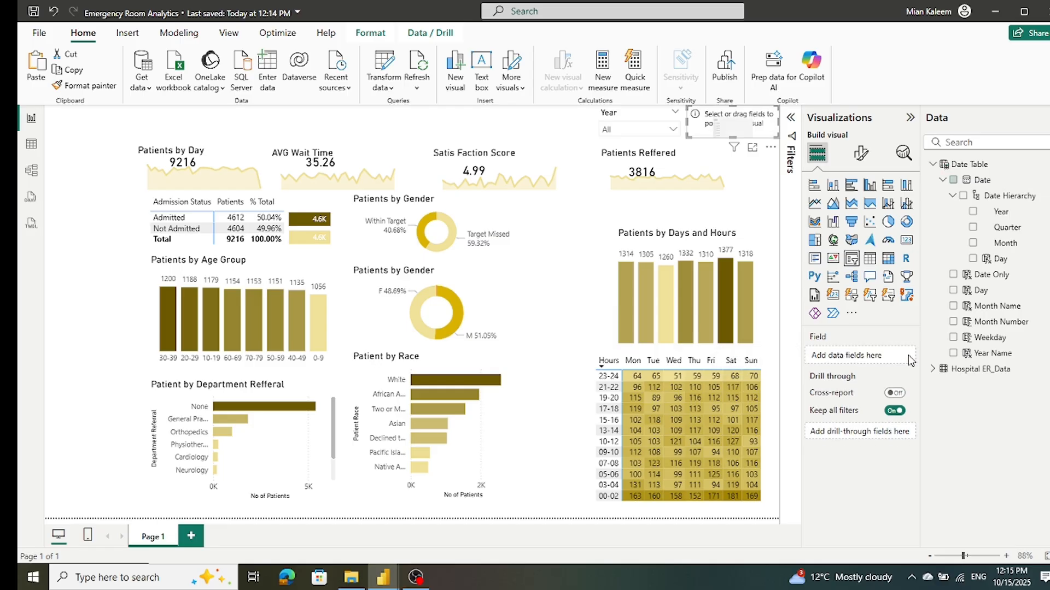
Step: Add the Date Hierarchy to the empty slicer and keep only its Month level
{"action": "left_click", "coordinate": [963, 196]}
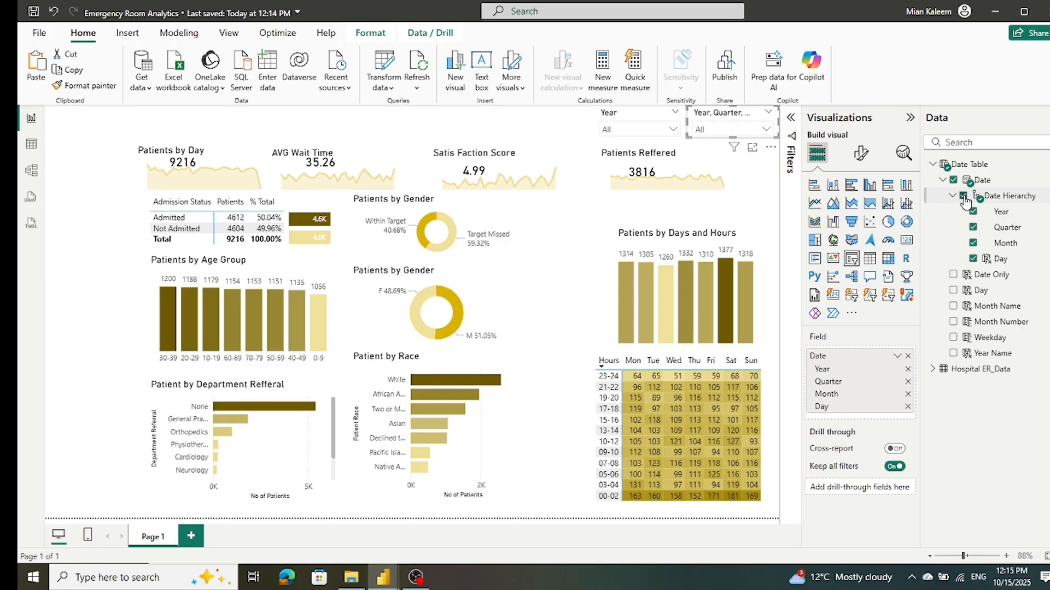
{"action": "left_click", "coordinate": [907, 407]}
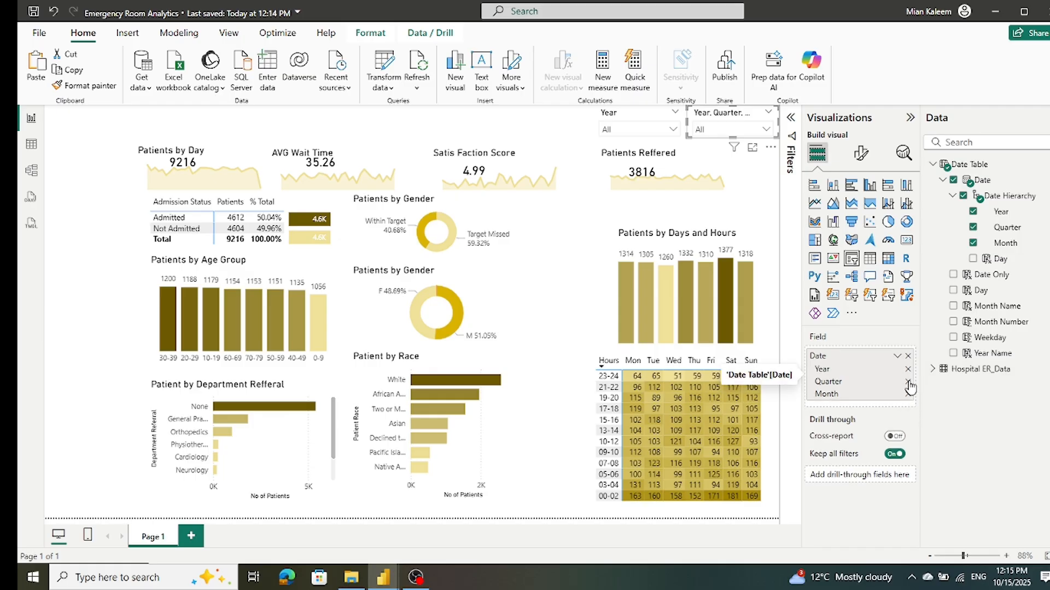
{"action": "left_click", "coordinate": [908, 382]}
{"action": "left_click", "coordinate": [908, 369]}
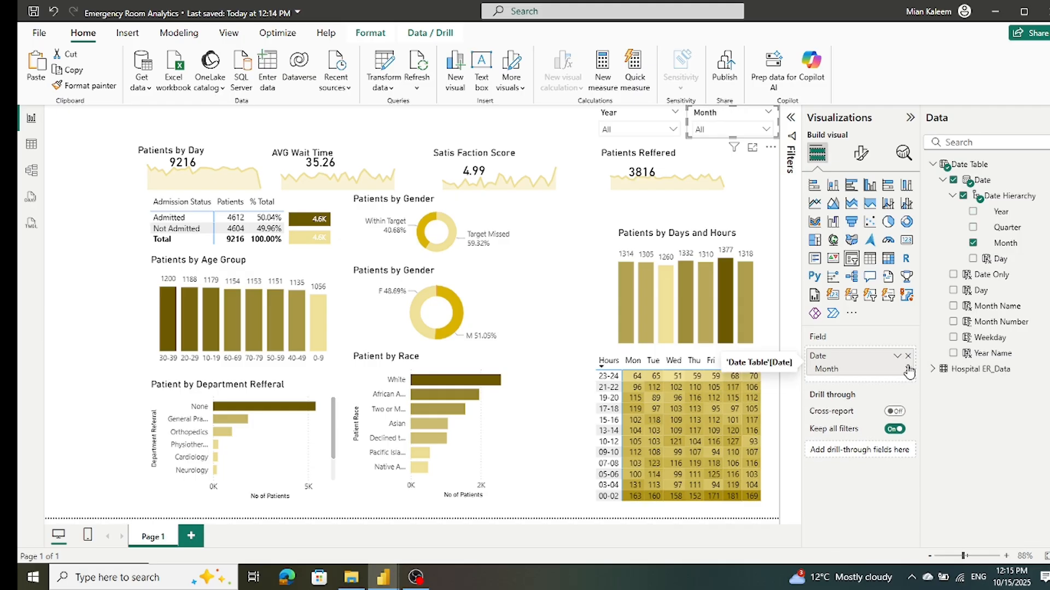
Step: Check the Month slicer's list and filter the report to 2023 with the Year slicer
{"action": "left_click", "coordinate": [768, 133]}
{"action": "left_click", "coordinate": [766, 130]}
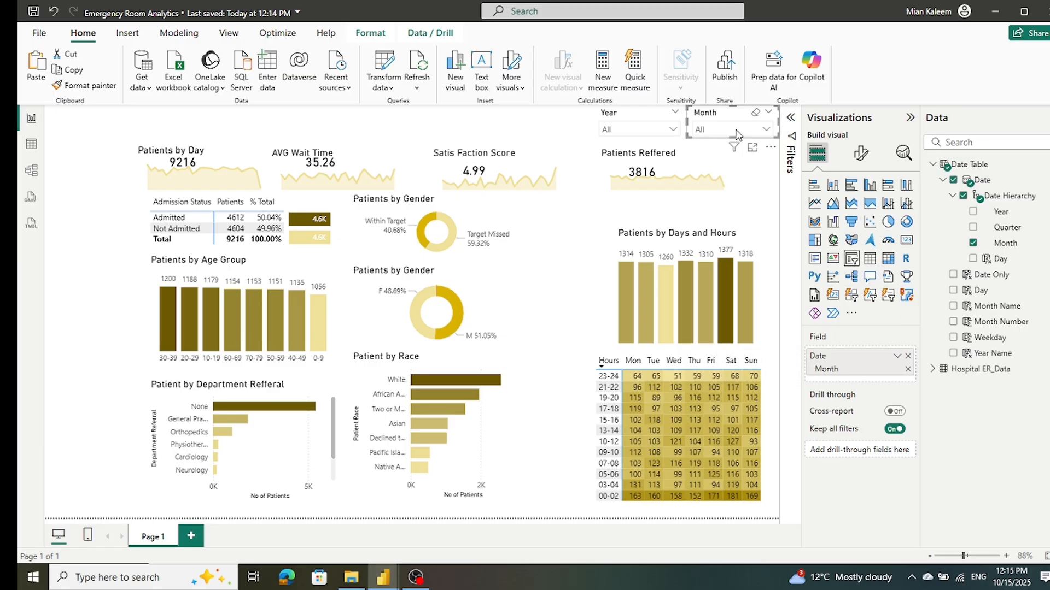
{"action": "left_click", "coordinate": [672, 129]}
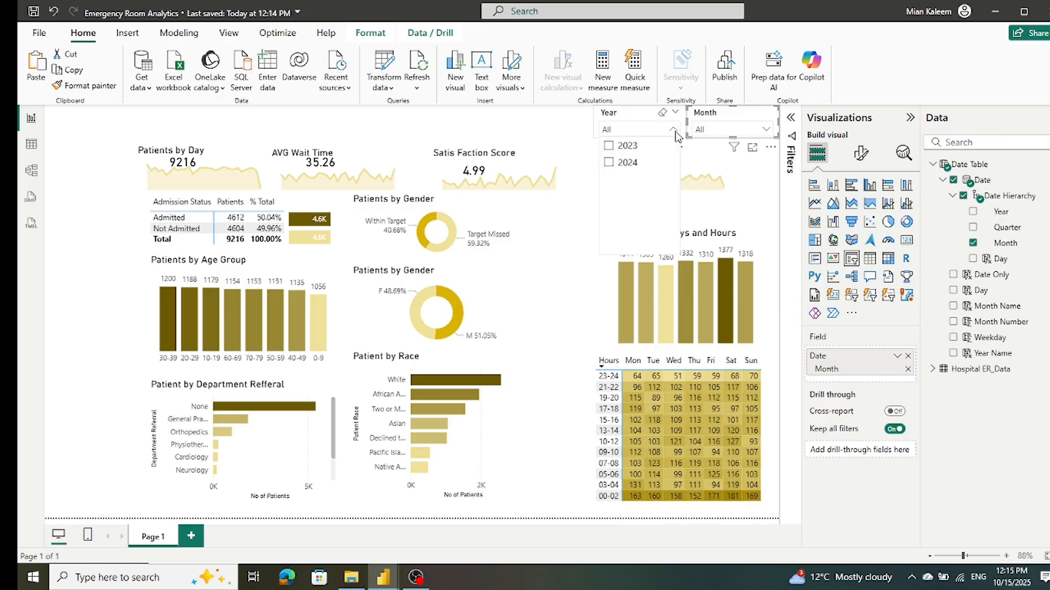
{"action": "left_click", "coordinate": [609, 147]}
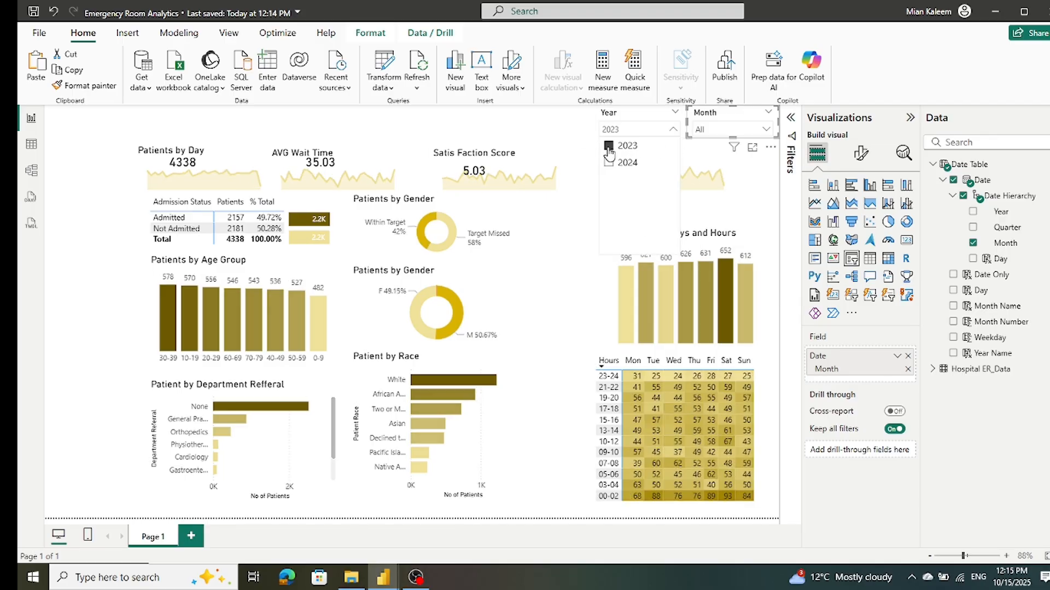
Step: Try the Month slicer with February and with May, clearing each selection
{"action": "left_click", "coordinate": [765, 132]}
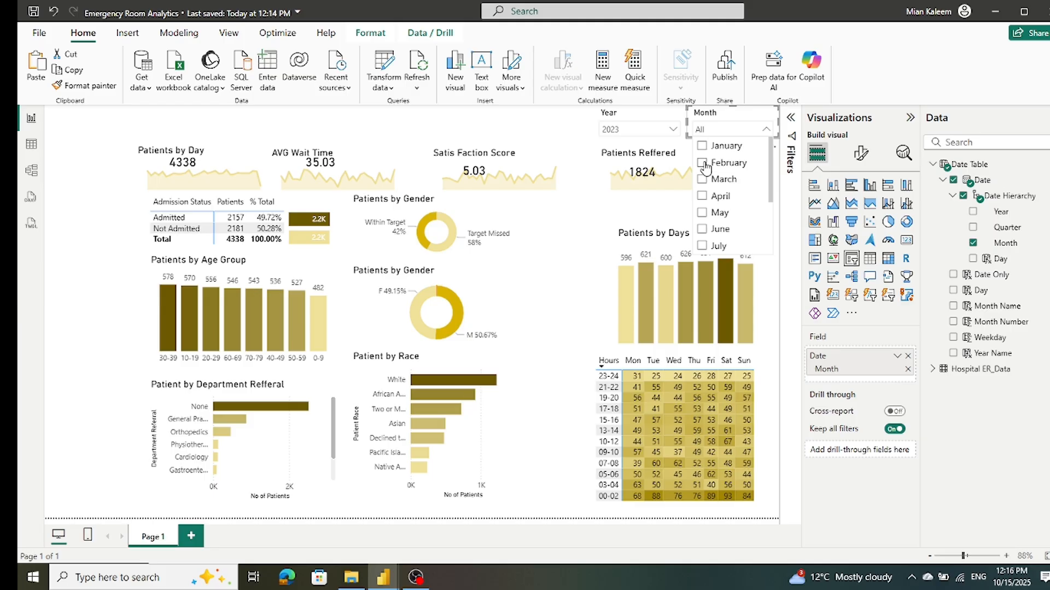
{"action": "left_click", "coordinate": [702, 163]}
{"action": "left_click", "coordinate": [704, 164]}
{"action": "left_click", "coordinate": [702, 213]}
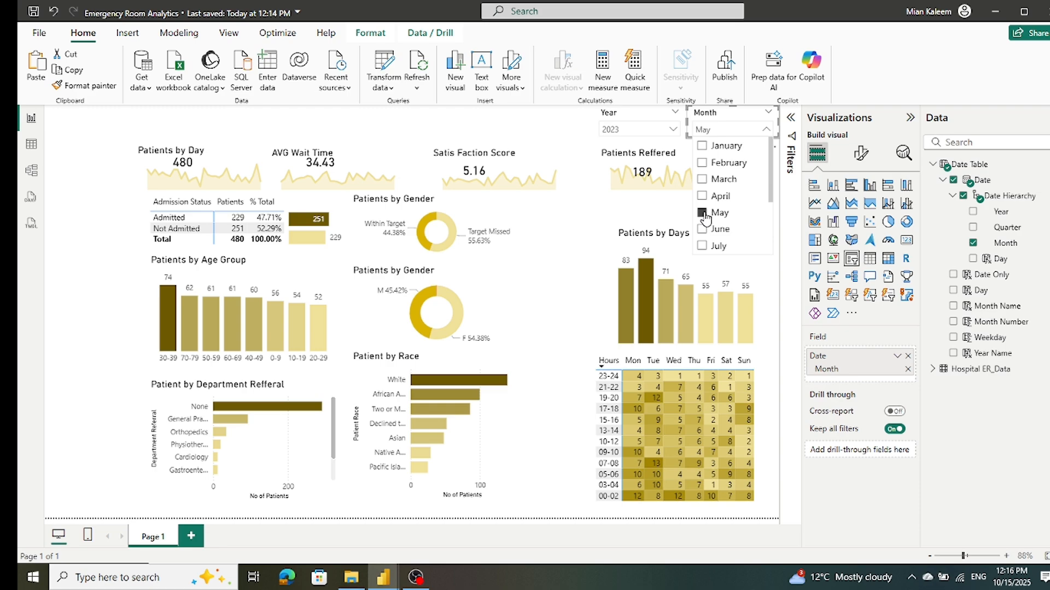
{"action": "left_click", "coordinate": [703, 215]}
{"action": "left_click", "coordinate": [88, 172]}
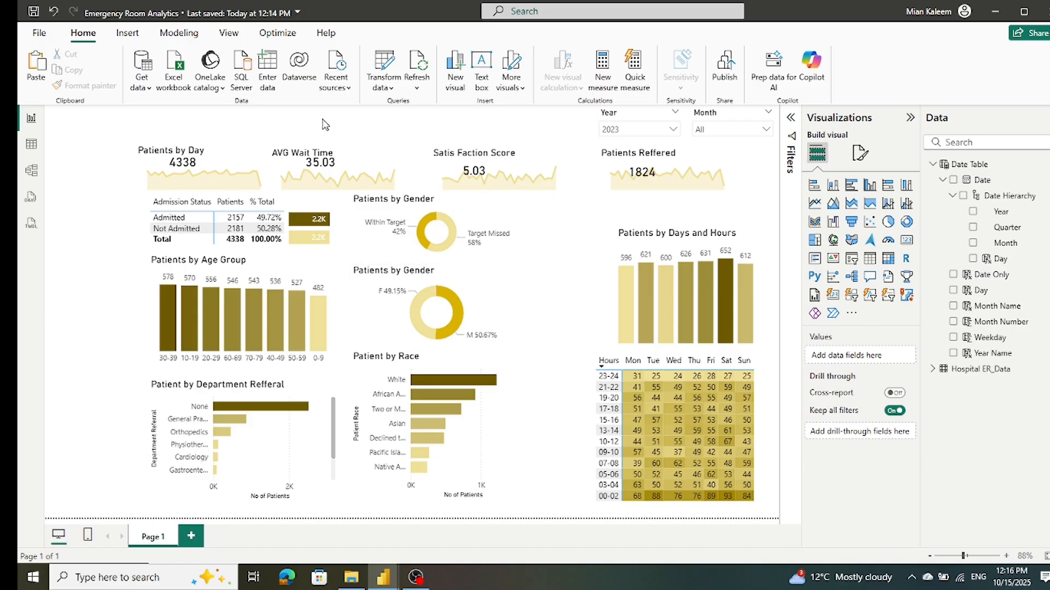
Step: Insert a text box, reshape it into a wide, short strip and place it above the area charts, beside the Year slicer
{"action": "left_click", "coordinate": [137, 35]}
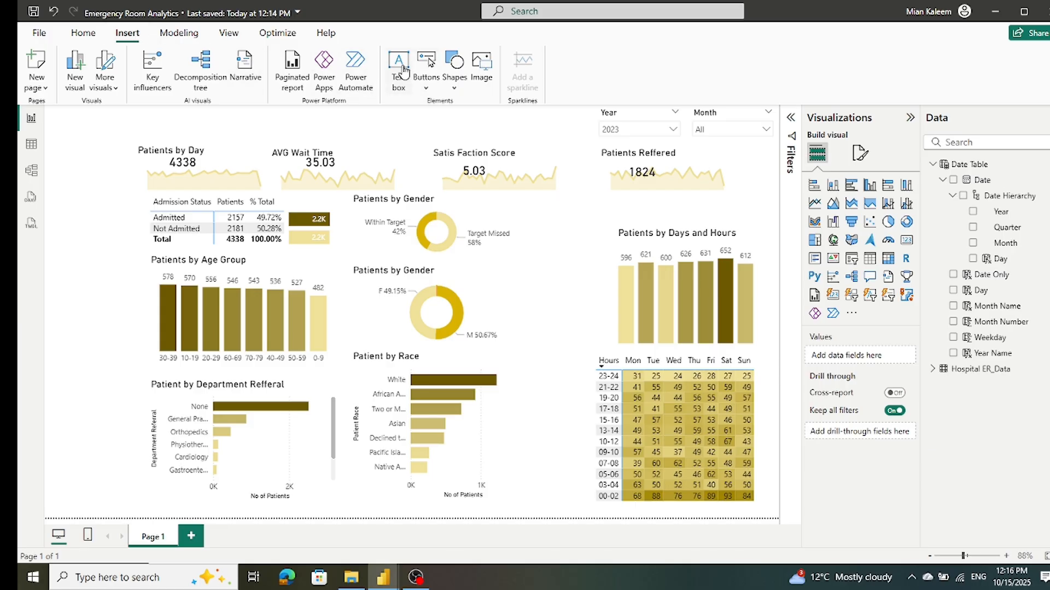
{"action": "left_click", "coordinate": [399, 63]}
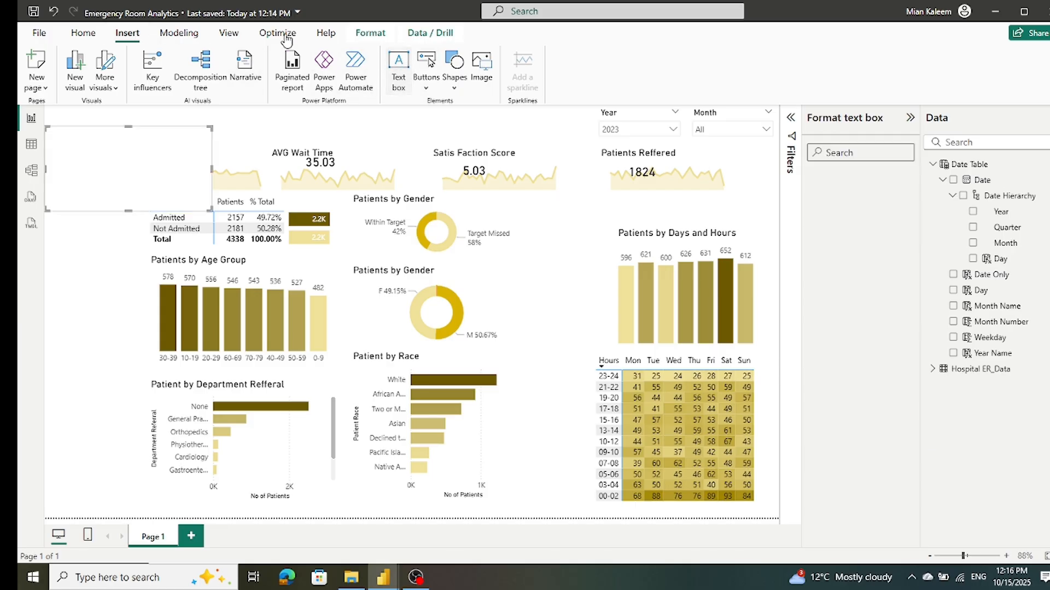
{"action": "left_click", "coordinate": [83, 36]}
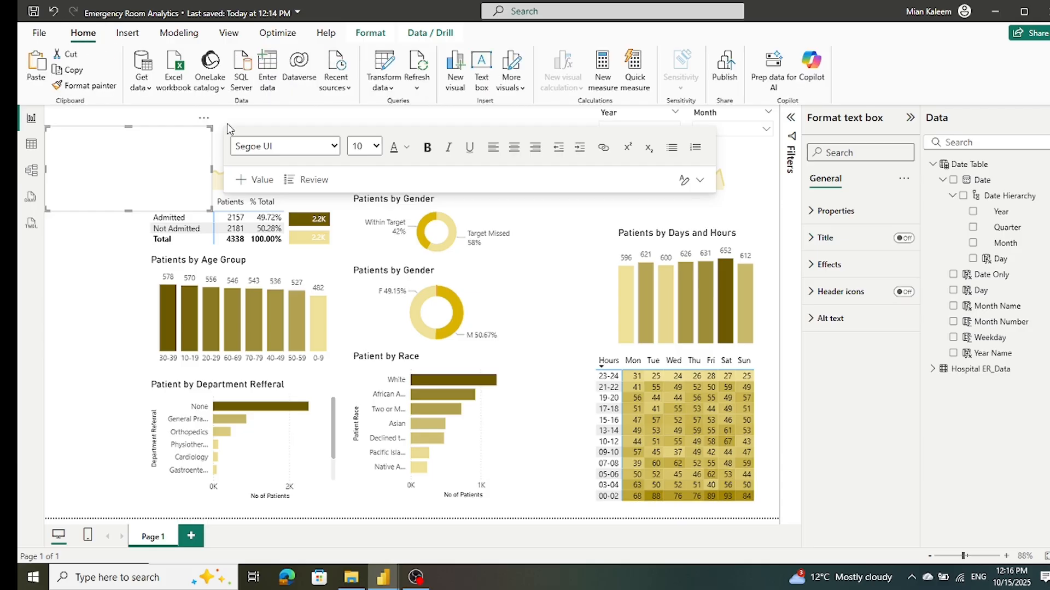
{"action": "left_click_drag", "start_coordinate": [128, 210], "coordinate": [137, 163]}
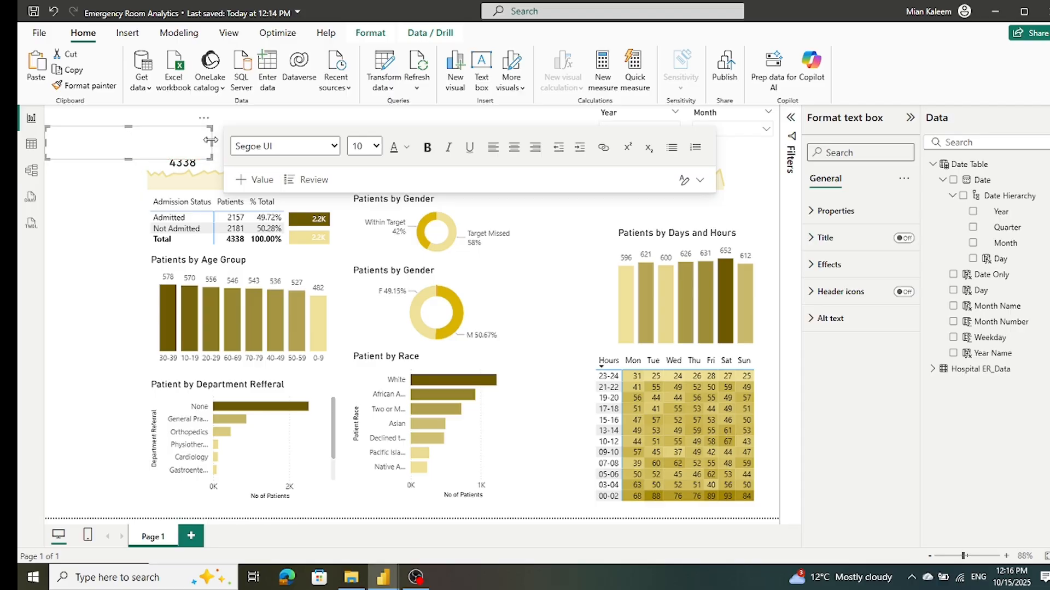
{"action": "left_click_drag", "start_coordinate": [213, 141], "coordinate": [388, 143]}
{"action": "left_click_drag", "start_coordinate": [432, 172], "coordinate": [497, 166]}
{"action": "left_click_drag", "start_coordinate": [316, 130], "coordinate": [326, 110]}
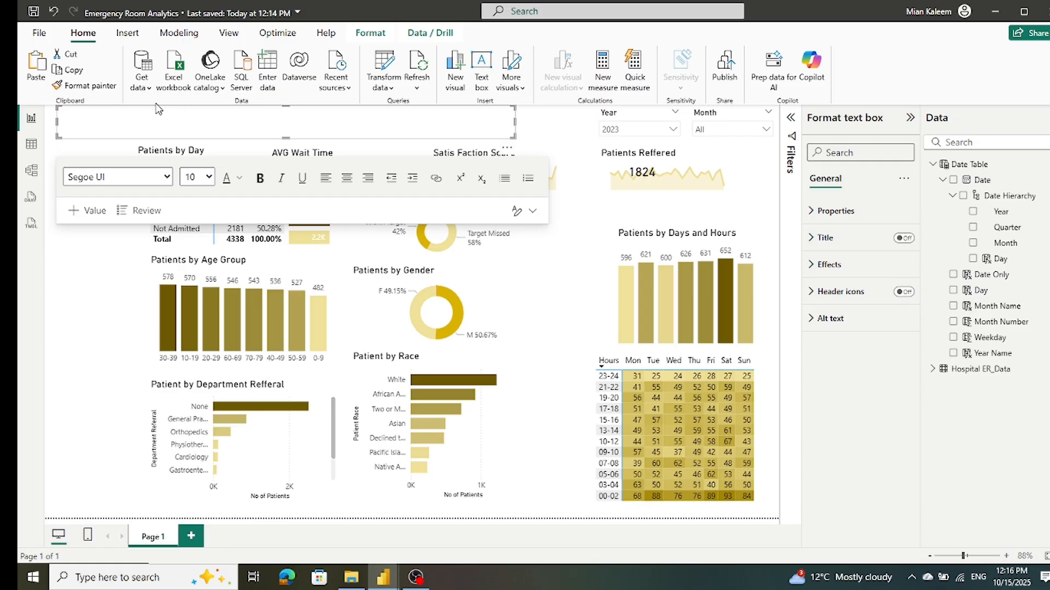
Step: Enter "Hospital" as the start of the report heading in the new text box
{"action": "left_click", "coordinate": [83, 131]}
{"action": "type", "text": "Hosip"}
{"action": "key", "text": "BackSpace"}
{"action": "key", "text": "BackSpace"}
{"action": "type", "text": "al Emergency Room Dash B"}
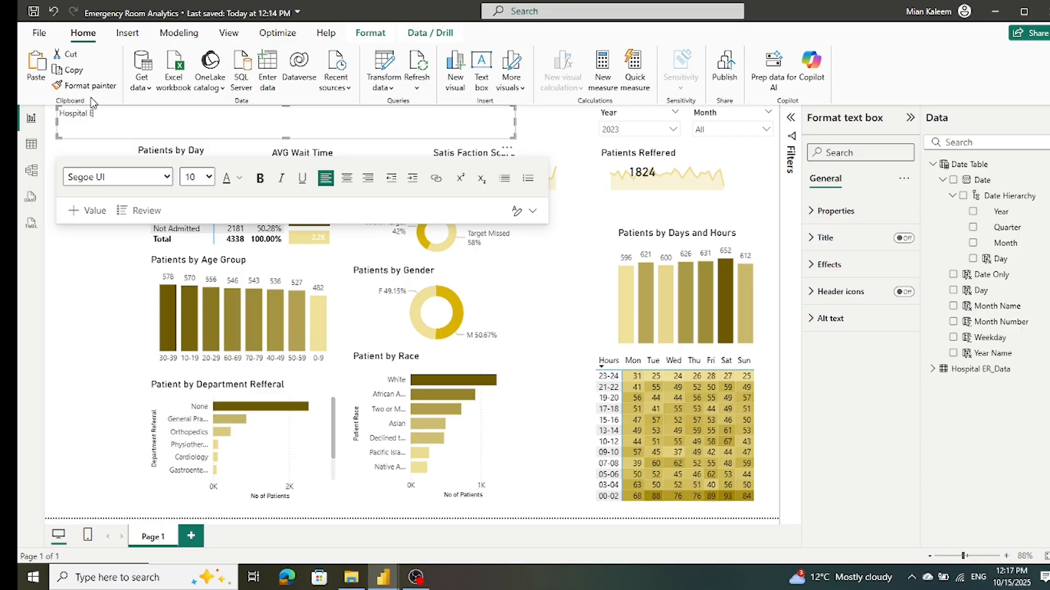
Step: Complete the text box title so that it reads "Hospital Emergency Room Dashboard"
{"action": "type", "text": "mergency Room Dashboard"}
Step: Set the font size of the whole dashboard title to 24
{"action": "triple_click", "coordinate": [189, 113]}
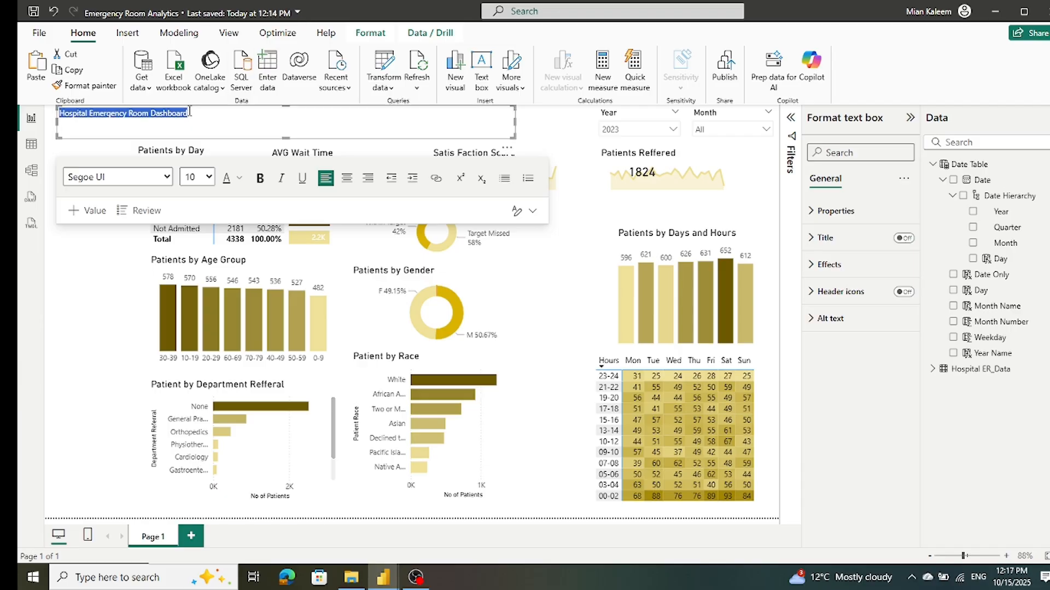
{"action": "left_click", "coordinate": [208, 178]}
{"action": "left_click", "coordinate": [191, 379]}
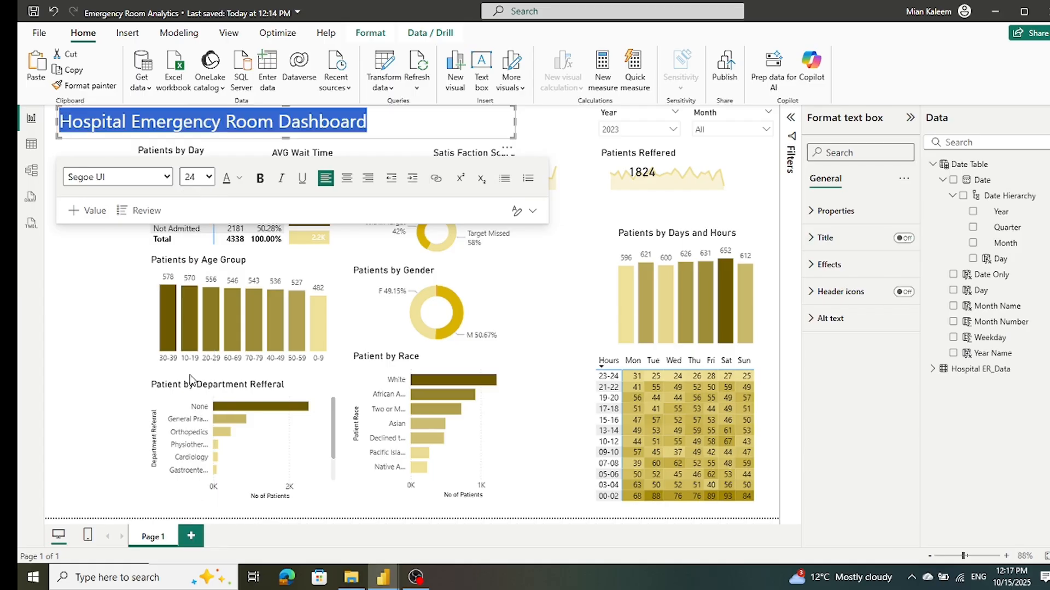
{"action": "left_click", "coordinate": [72, 339]}
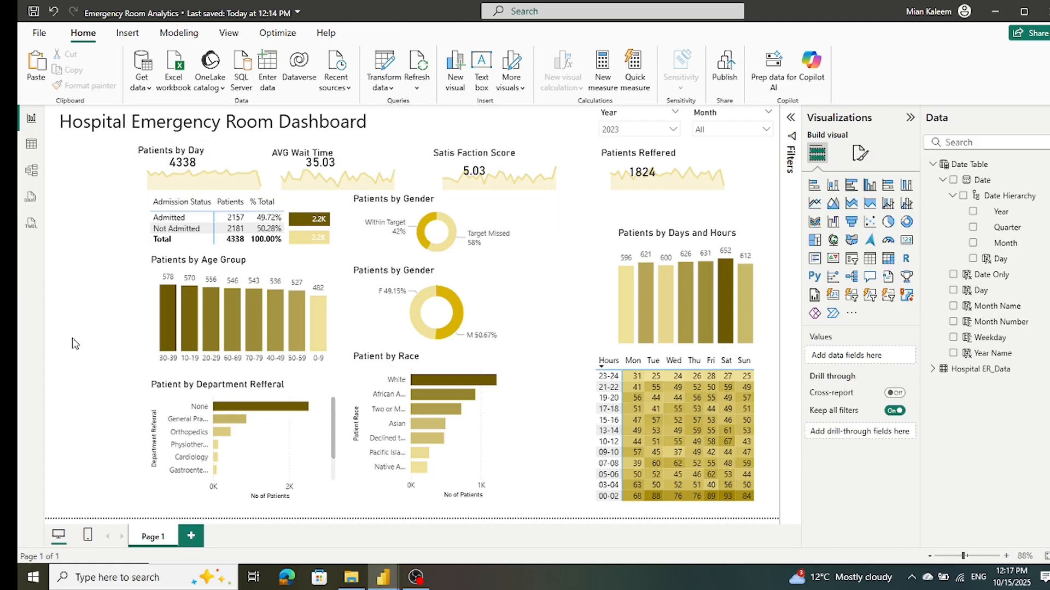
Step: Move the dashboard title rightward so it starts in line with the Patients by Day card, and save the report
{"action": "left_click", "coordinate": [88, 144]}
{"action": "left_click_drag", "start_coordinate": [87, 144], "coordinate": [161, 143]}
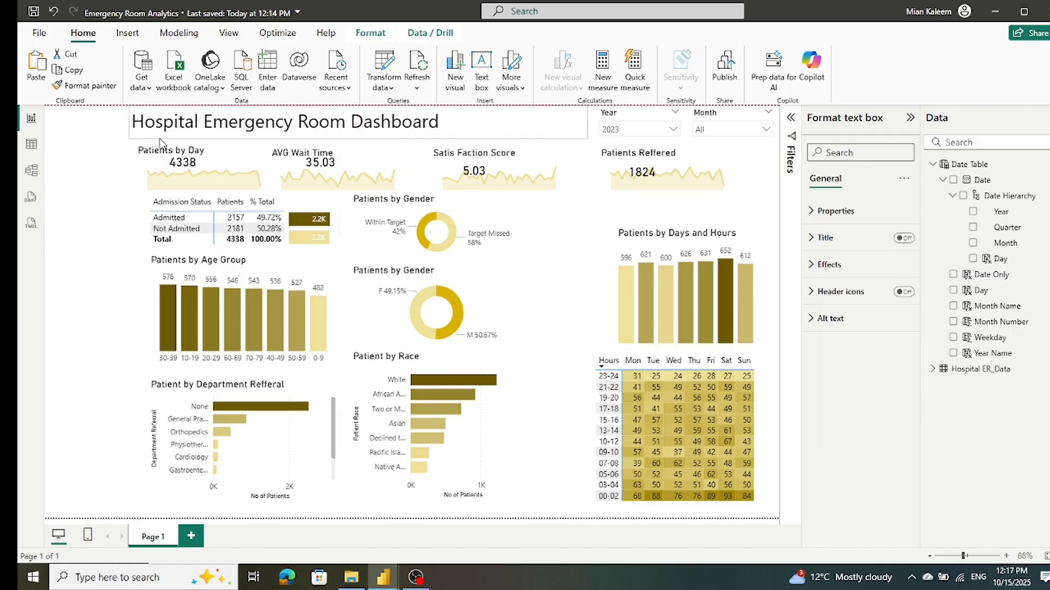
{"action": "left_click", "coordinate": [85, 188]}
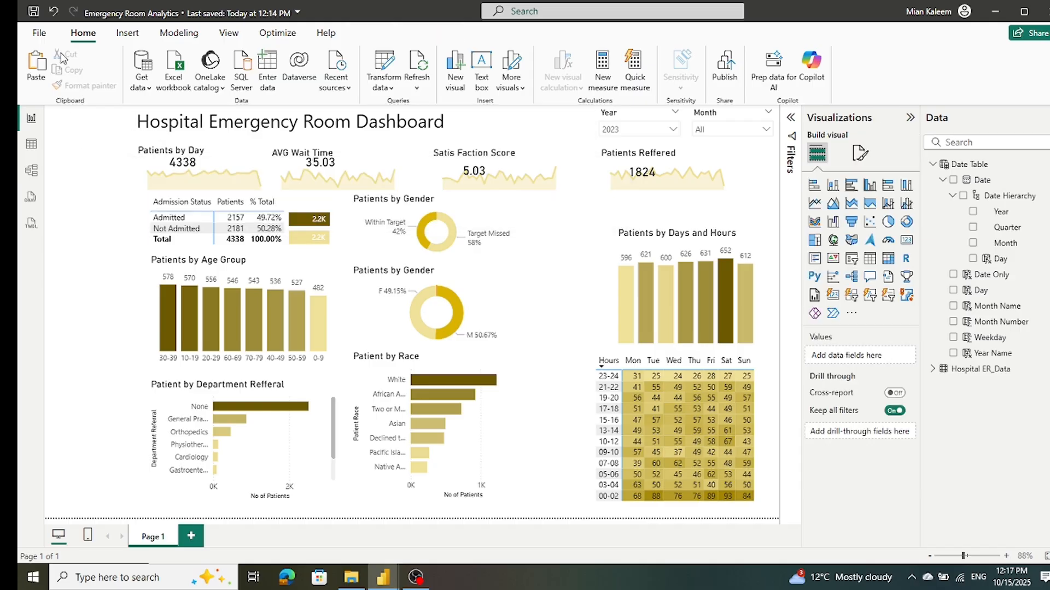
{"action": "left_click", "coordinate": [34, 11]}
Step: Widen the wait time target donut chart to the right and reduce the patient gender donut's height from its upper edge
{"action": "left_click", "coordinate": [522, 220]}
{"action": "left_click_drag", "start_coordinate": [525, 228], "coordinate": [557, 229]}
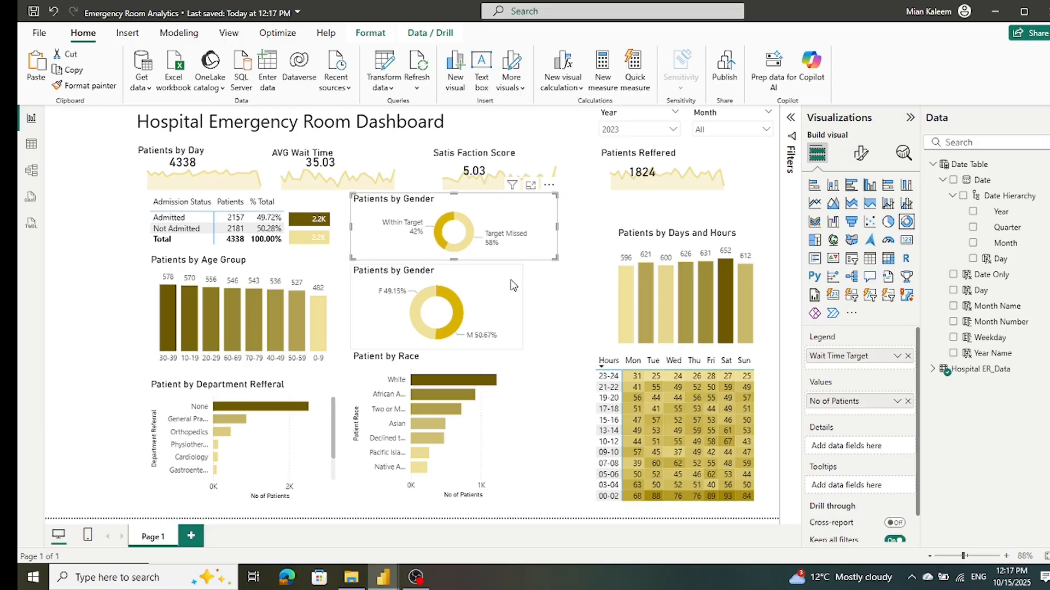
{"action": "left_click", "coordinate": [479, 314]}
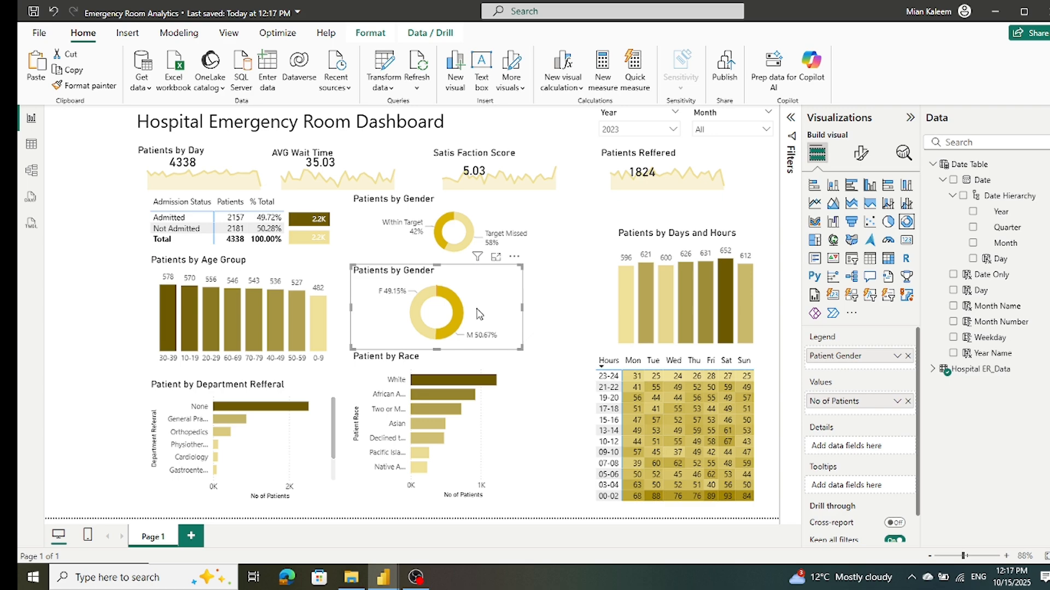
{"action": "left_click_drag", "start_coordinate": [437, 266], "coordinate": [438, 269]}
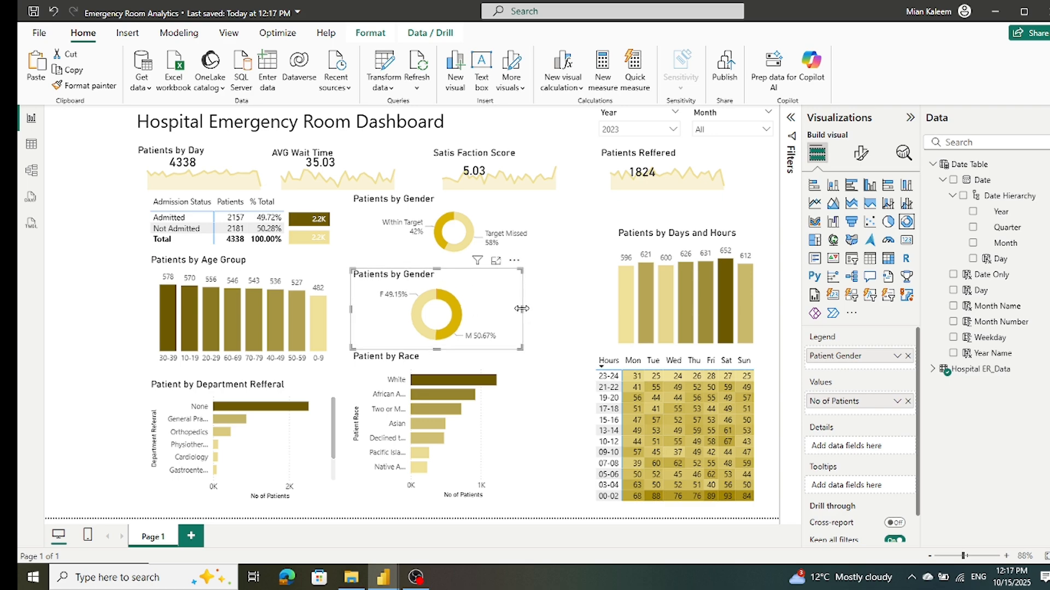
{"action": "left_click_drag", "start_coordinate": [436, 269], "coordinate": [436, 276]}
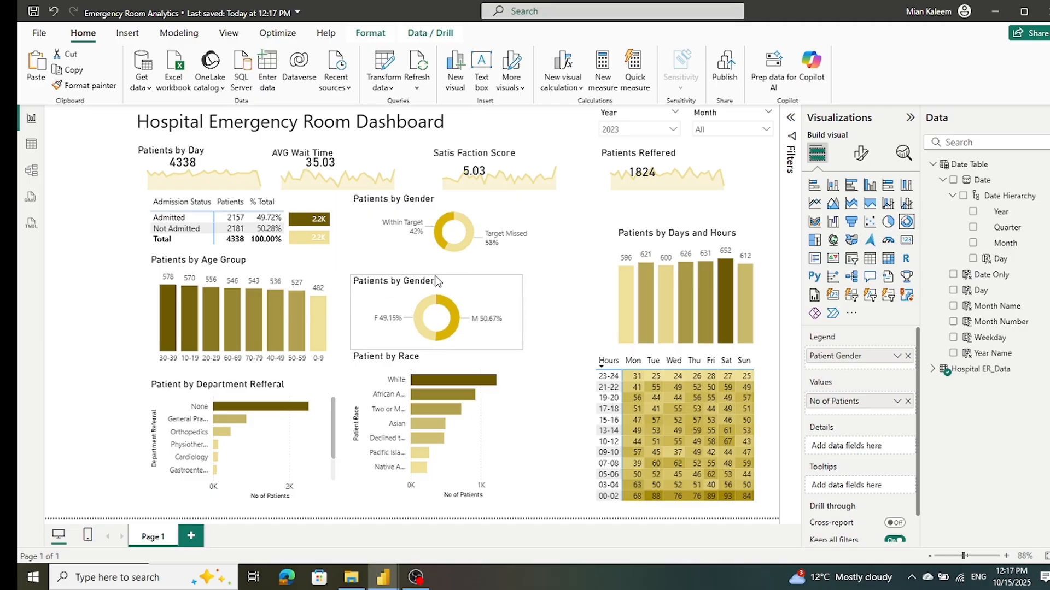
Step: Move the patient gender donut chart rightward so it is centred beneath the wait time target donut
{"action": "left_click_drag", "start_coordinate": [474, 296], "coordinate": [492, 293]}
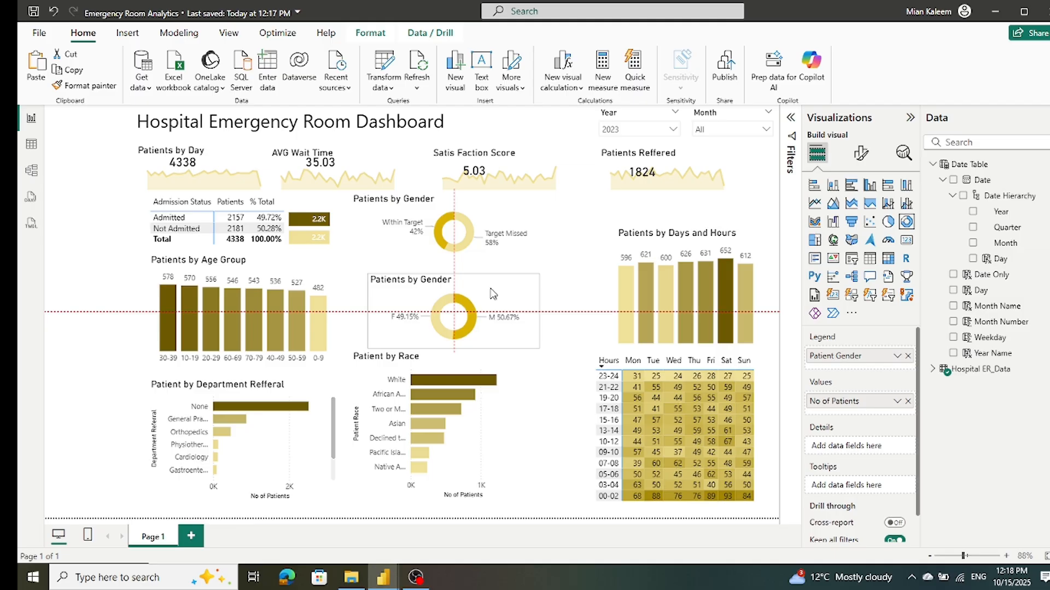
{"action": "left_click_drag", "start_coordinate": [492, 293], "coordinate": [493, 294]}
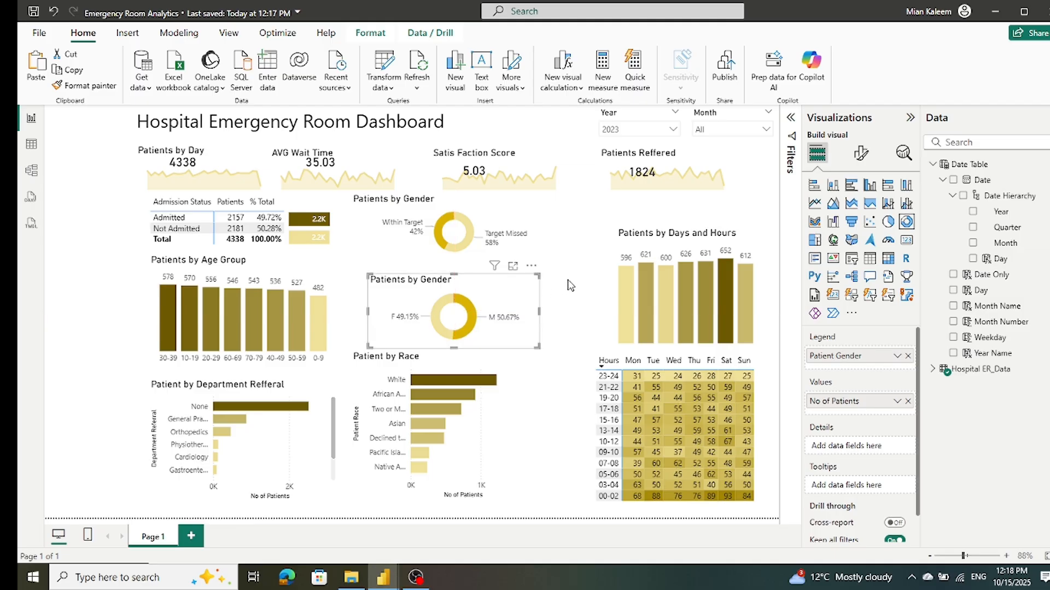
{"action": "left_click", "coordinate": [569, 284]}
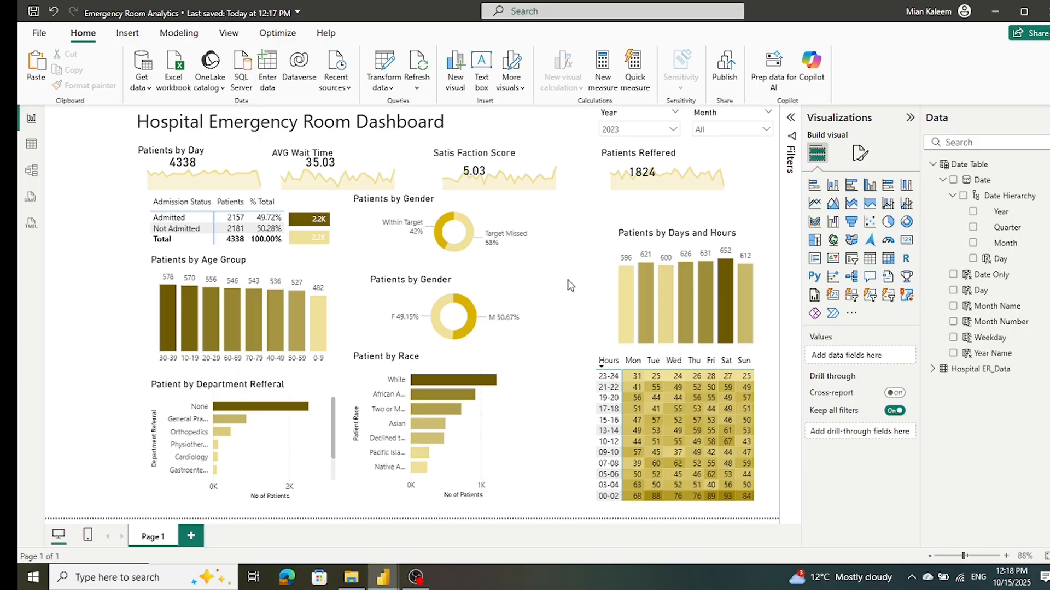
Step: Move the Patient by Race bar chart slightly right and down, beneath the gender donut chart
{"action": "left_click", "coordinate": [480, 363]}
{"action": "left_click_drag", "start_coordinate": [480, 363], "coordinate": [512, 372]}
{"action": "left_click", "coordinate": [371, 405]}
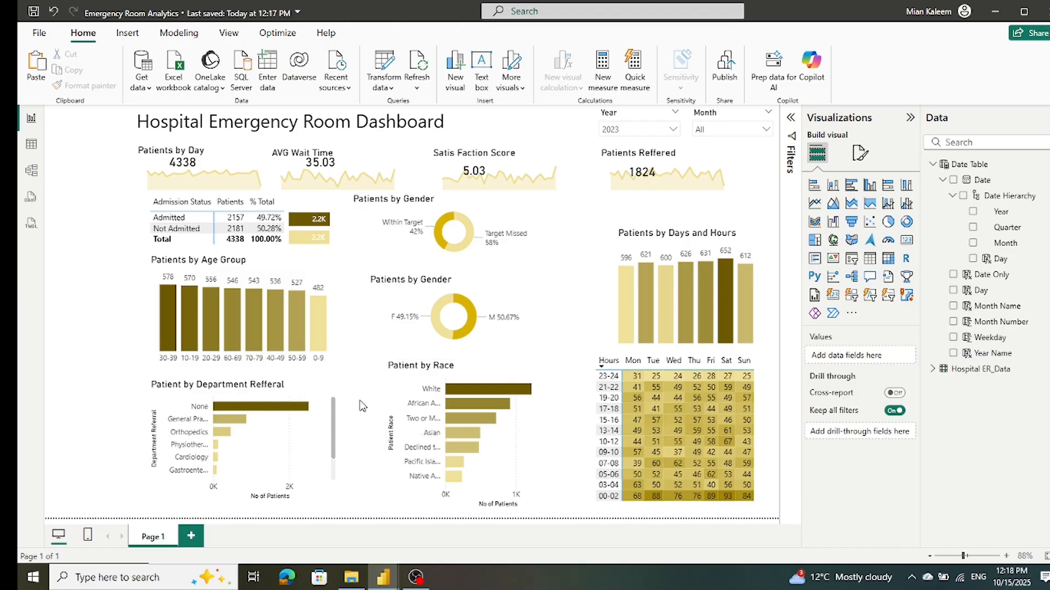
Step: Increase the height of the Patient by Department Refferal chart by extending its upper and lower edges
{"action": "left_click", "coordinate": [327, 390]}
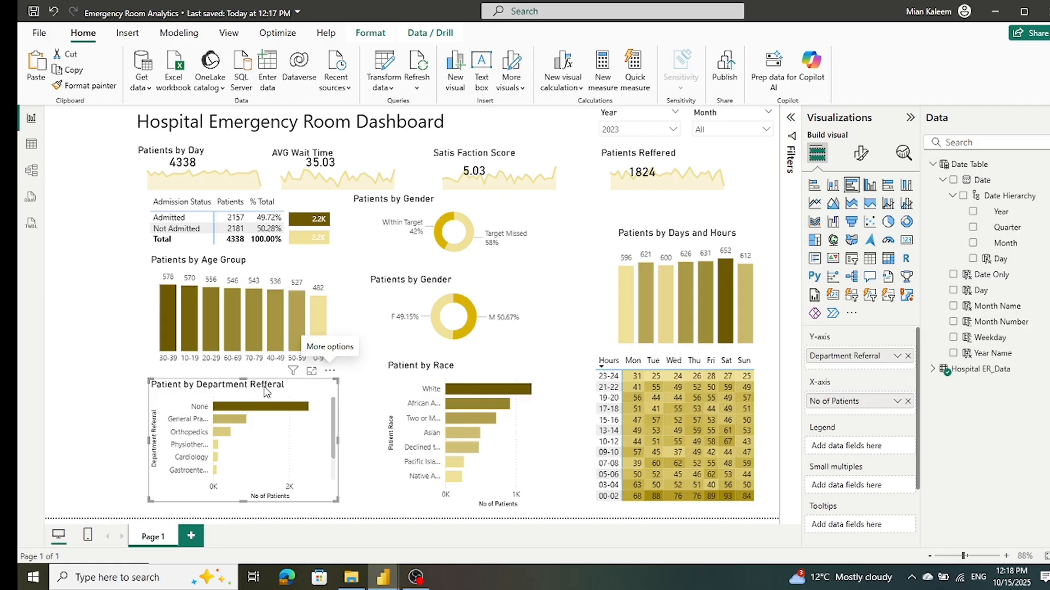
{"action": "left_click_drag", "start_coordinate": [241, 376], "coordinate": [242, 363]}
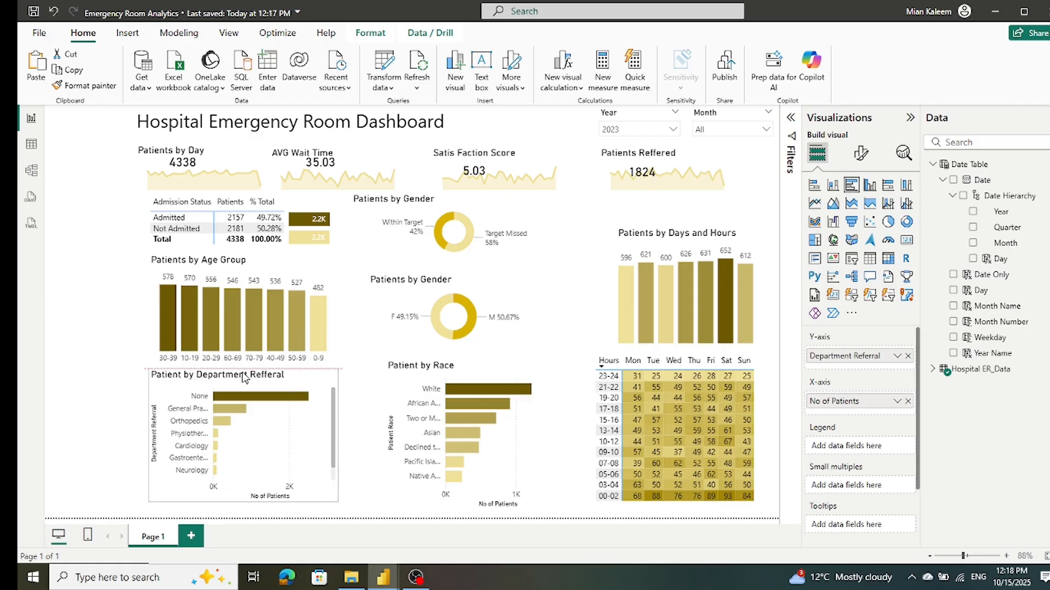
{"action": "left_click_drag", "start_coordinate": [241, 370], "coordinate": [243, 370]}
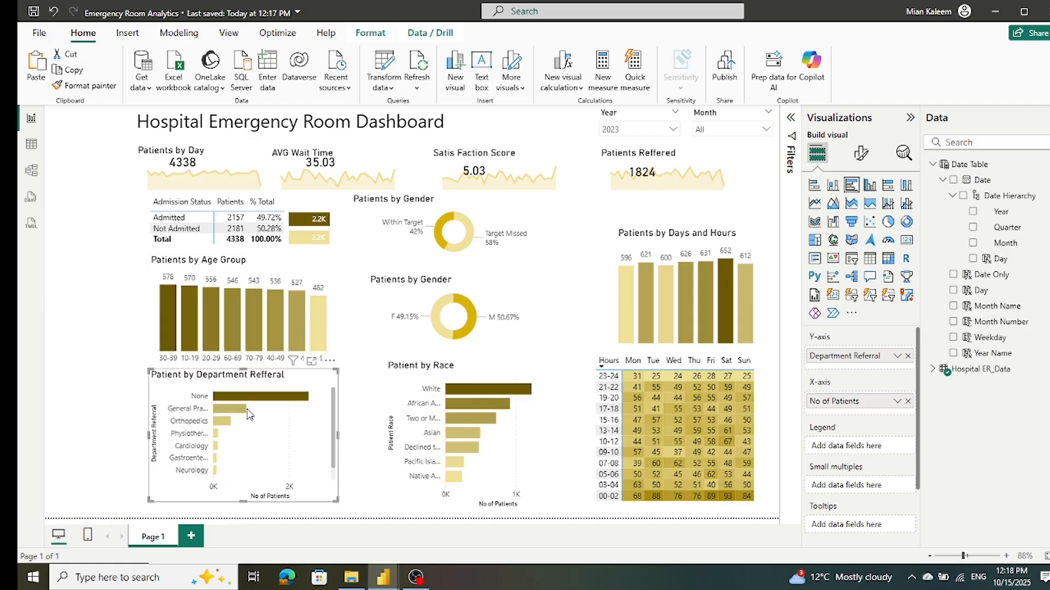
{"action": "left_click_drag", "start_coordinate": [243, 501], "coordinate": [243, 509]}
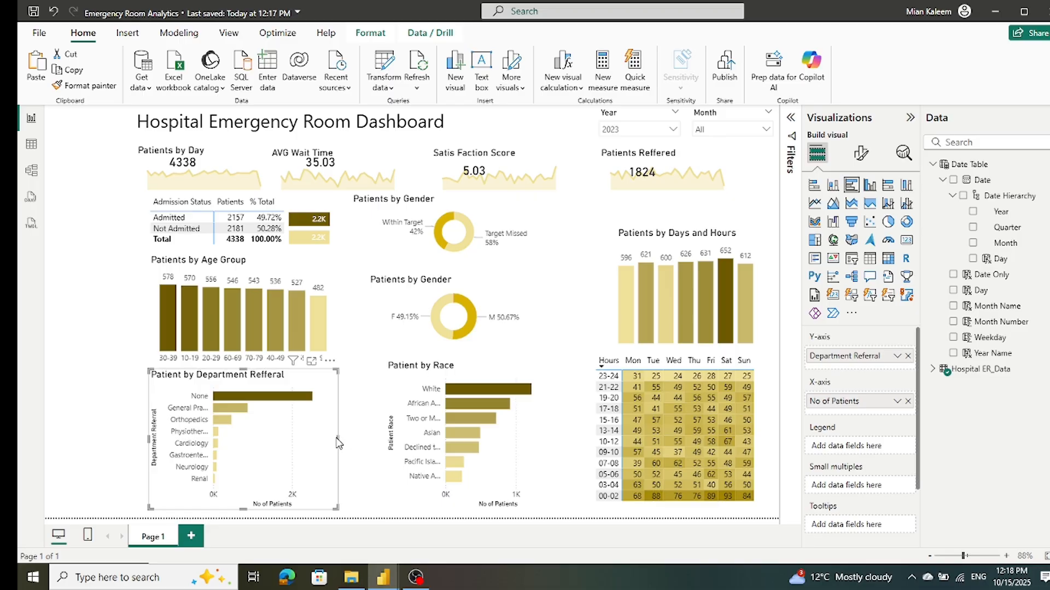
{"action": "left_click", "coordinate": [366, 435]}
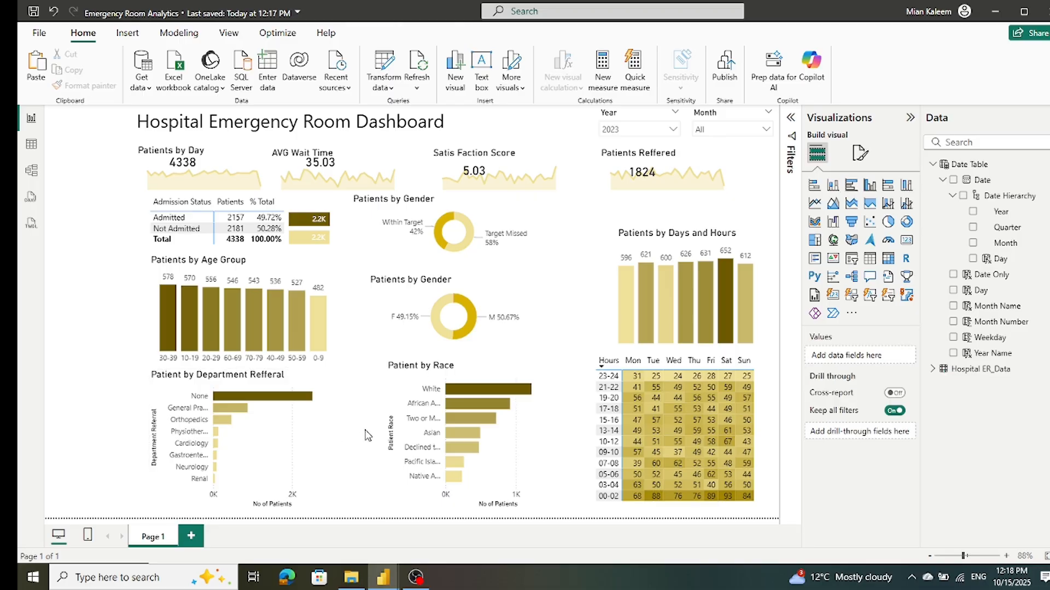
Step: Narrow the Patients by Days and Hours chart slightly from its left edge and reduce its height from the upper edge
{"action": "left_click", "coordinate": [661, 358]}
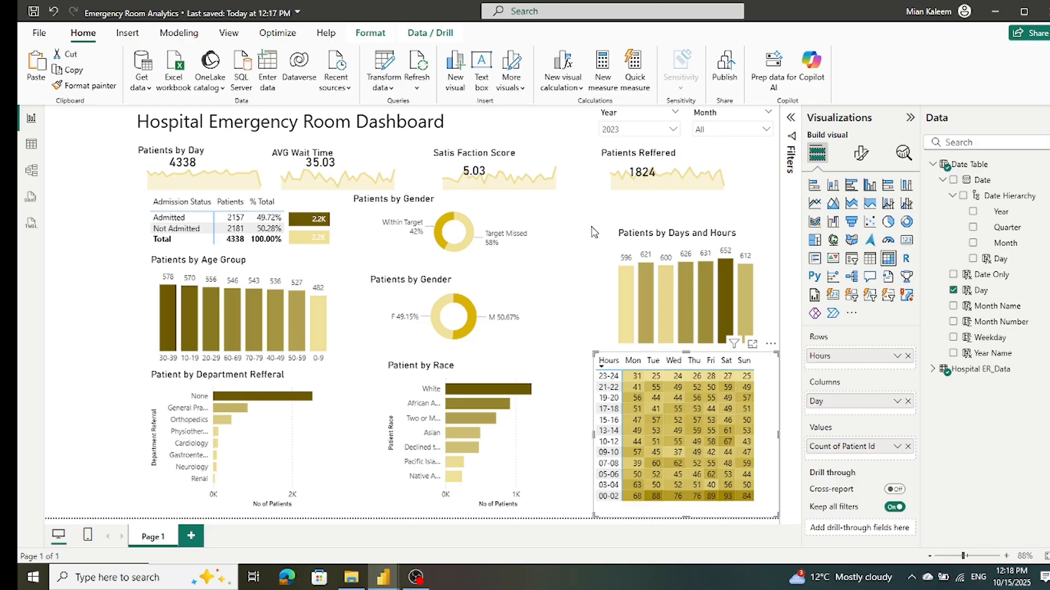
{"action": "left_click", "coordinate": [614, 272]}
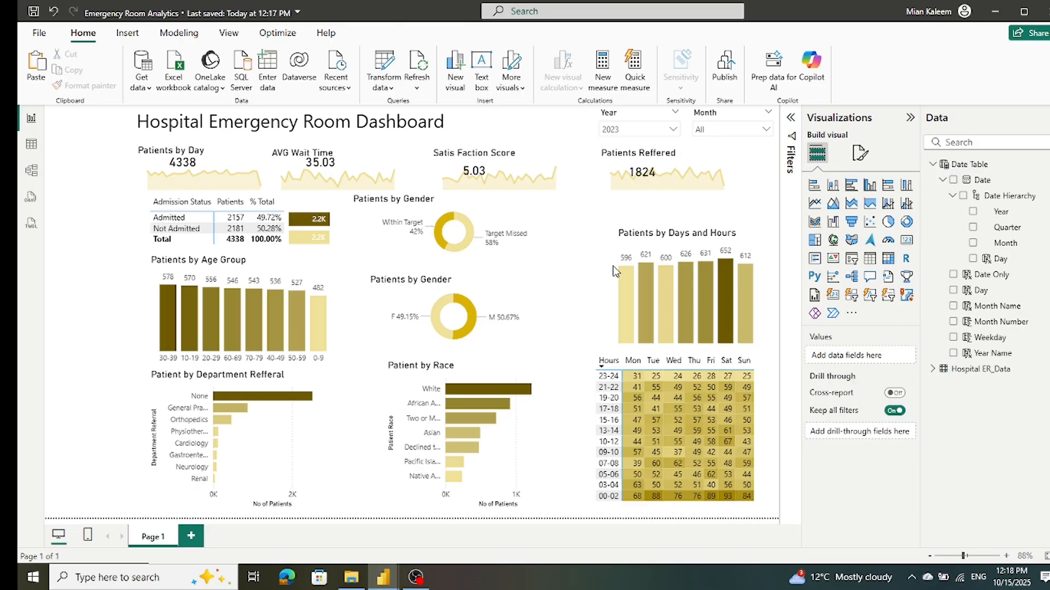
{"action": "left_click", "coordinate": [753, 265]}
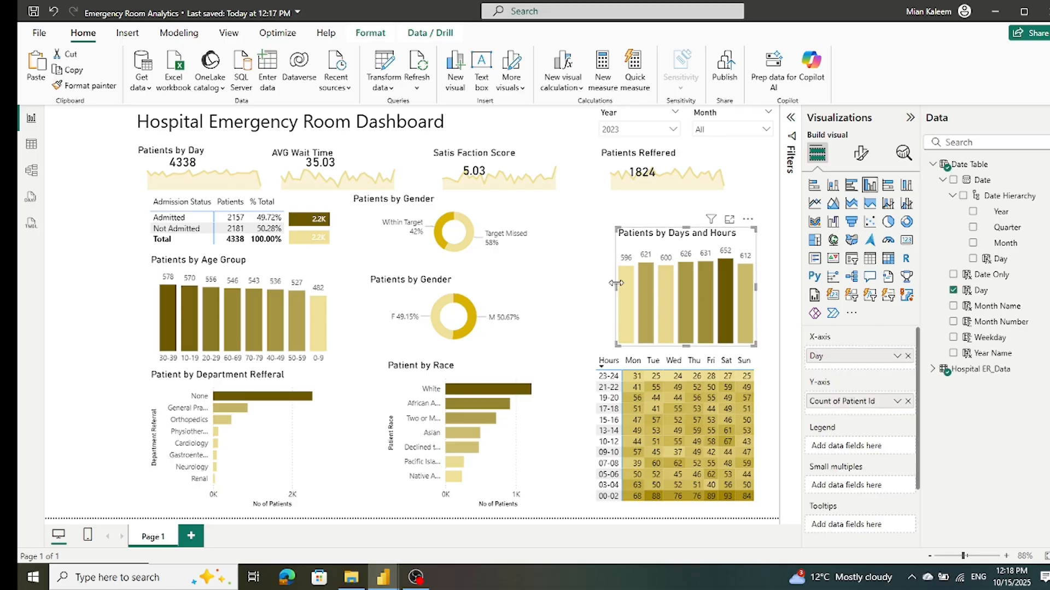
{"action": "left_click_drag", "start_coordinate": [616, 289], "coordinate": [620, 288]}
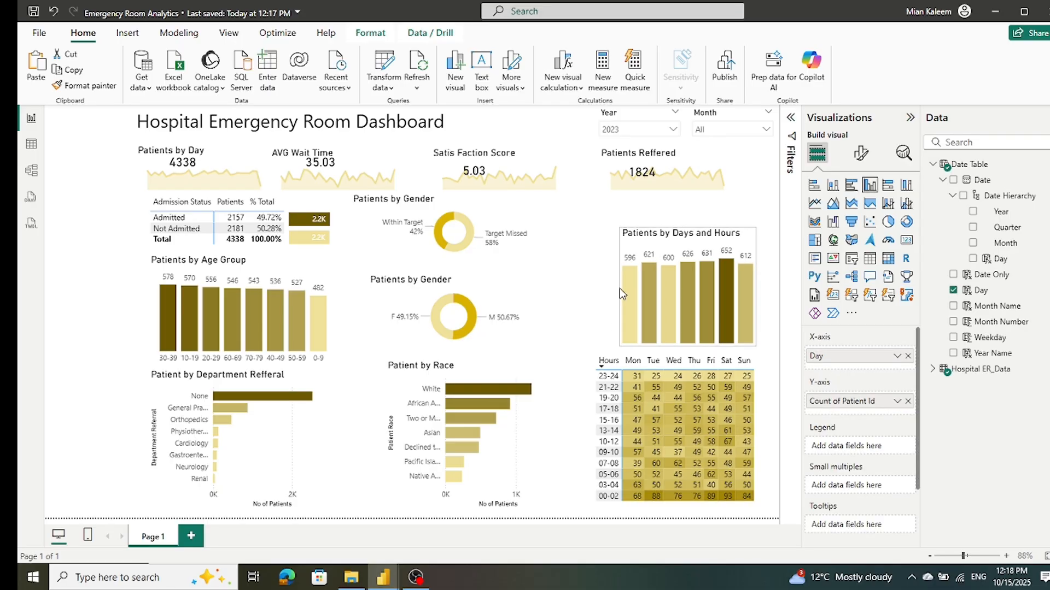
{"action": "left_click", "coordinate": [620, 287]}
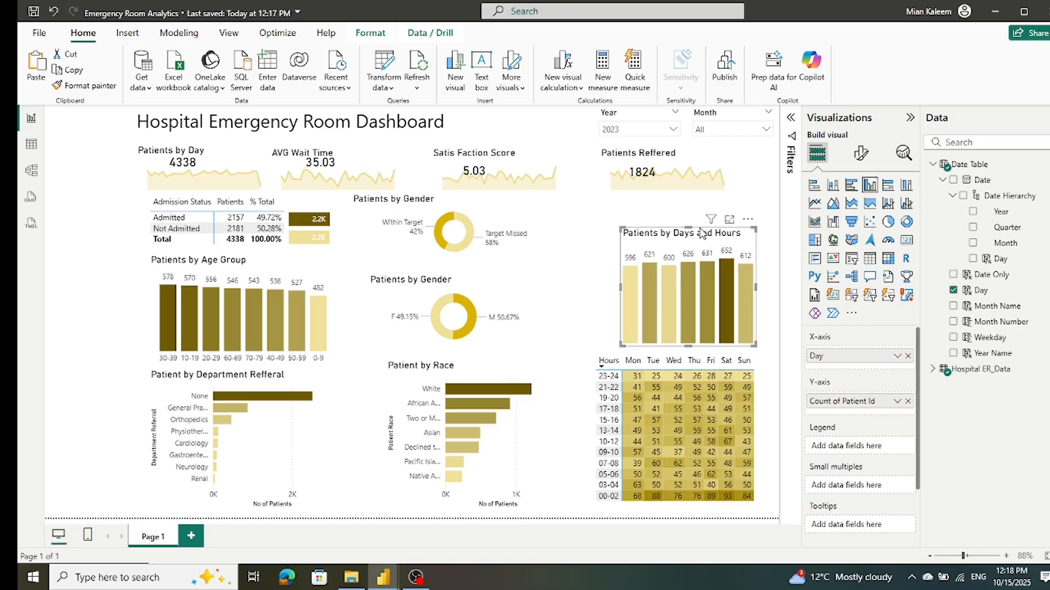
{"action": "left_click_drag", "start_coordinate": [686, 227], "coordinate": [687, 245]}
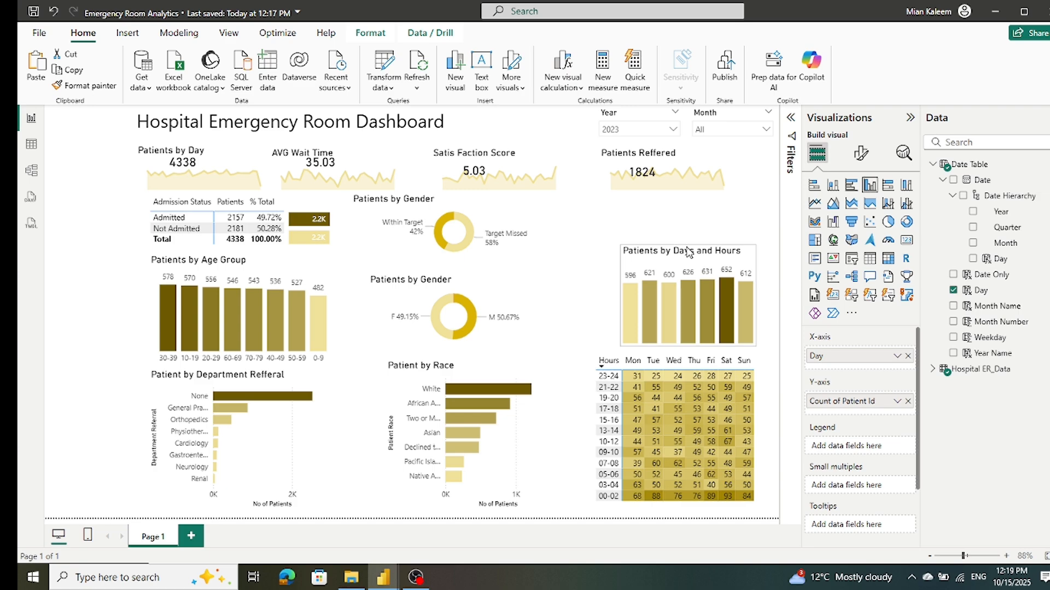
Step: Move the Patients by Days and Hours chart upward and extend the hours matrix's upper edge slightly
{"action": "mouse_move", "coordinate": [692, 255]}
{"action": "left_mouse_down"}
{"action": "mouse_move", "coordinate": [697, 219]}
{"action": "mouse_move", "coordinate": [697, 235]}
{"action": "left_mouse_up"}
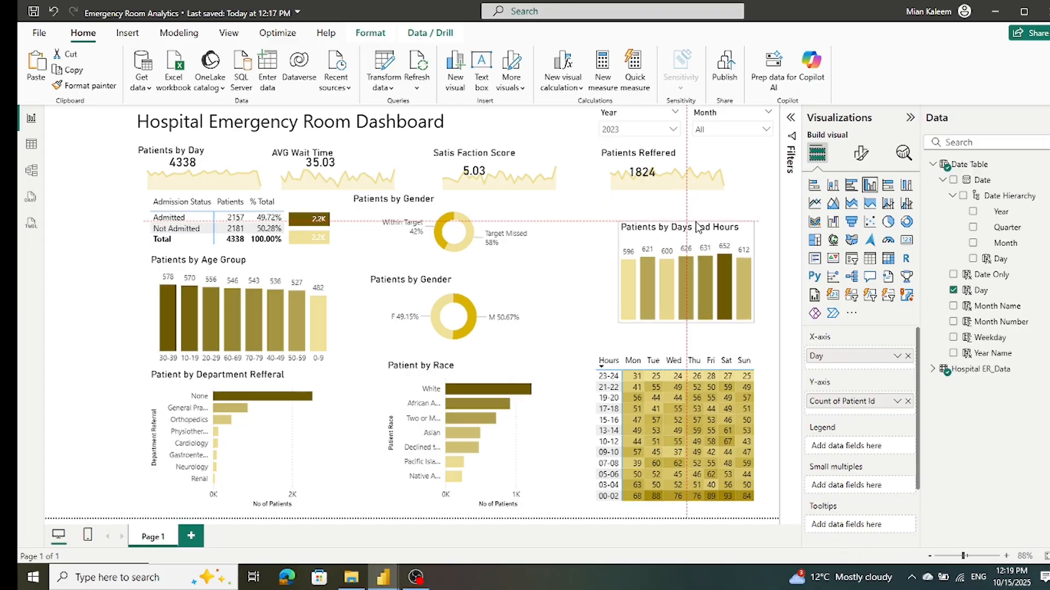
{"action": "left_click", "coordinate": [694, 359]}
{"action": "mouse_move", "coordinate": [690, 357]}
{"action": "left_mouse_down"}
{"action": "mouse_move", "coordinate": [682, 333]}
{"action": "mouse_move", "coordinate": [684, 354]}
{"action": "left_mouse_up"}
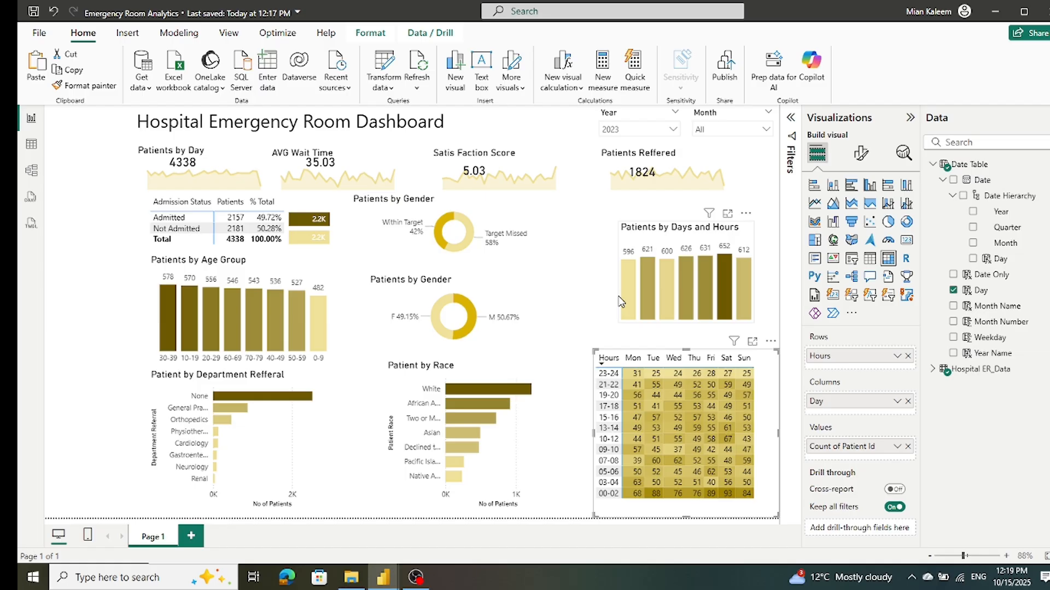
Step: Place the Patients by Days and Hours chart directly above the hours matrix and narrow its right edge to match the Sun column
{"action": "left_click", "coordinate": [749, 233]}
{"action": "left_click_drag", "start_coordinate": [749, 233], "coordinate": [755, 262]}
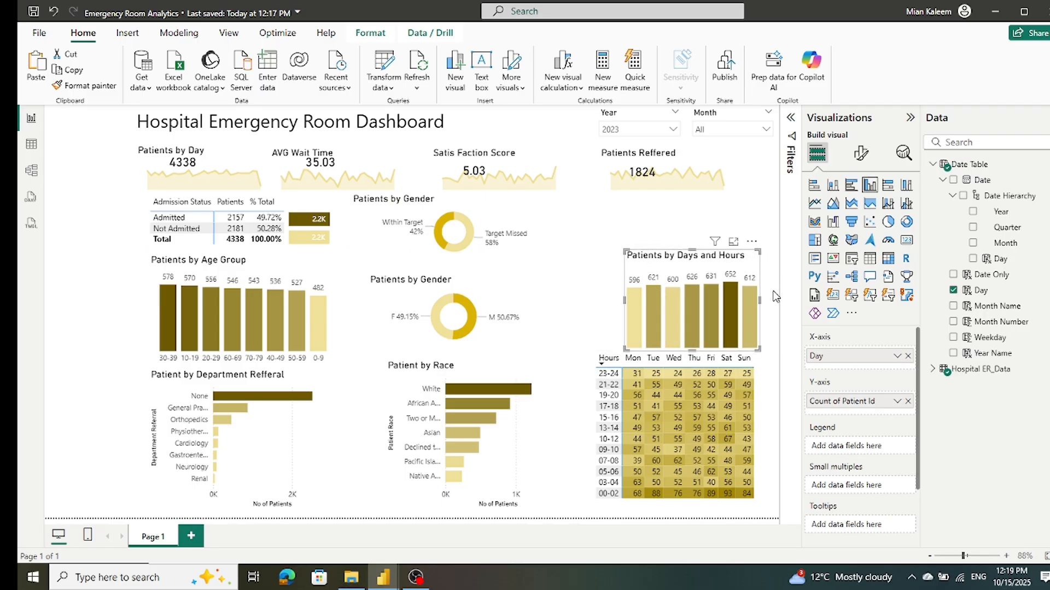
{"action": "left_click_drag", "start_coordinate": [758, 307], "coordinate": [754, 302]}
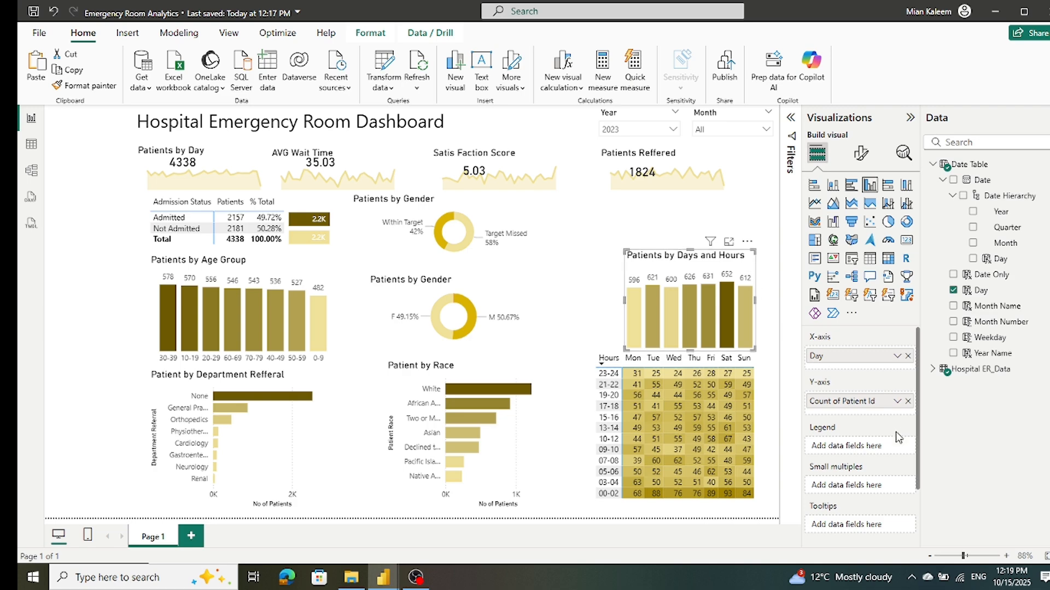
Step: Turn on Show items with no data for the Day field on the Patients by Days and Hours chart's X-axis
{"action": "left_click", "coordinate": [897, 357]}
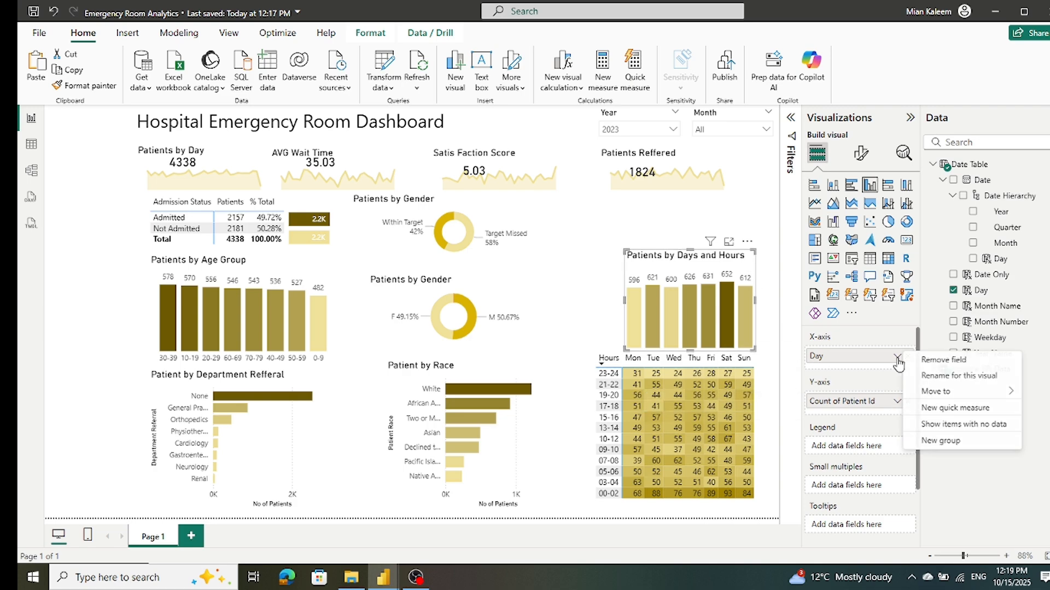
{"action": "left_click", "coordinate": [953, 425]}
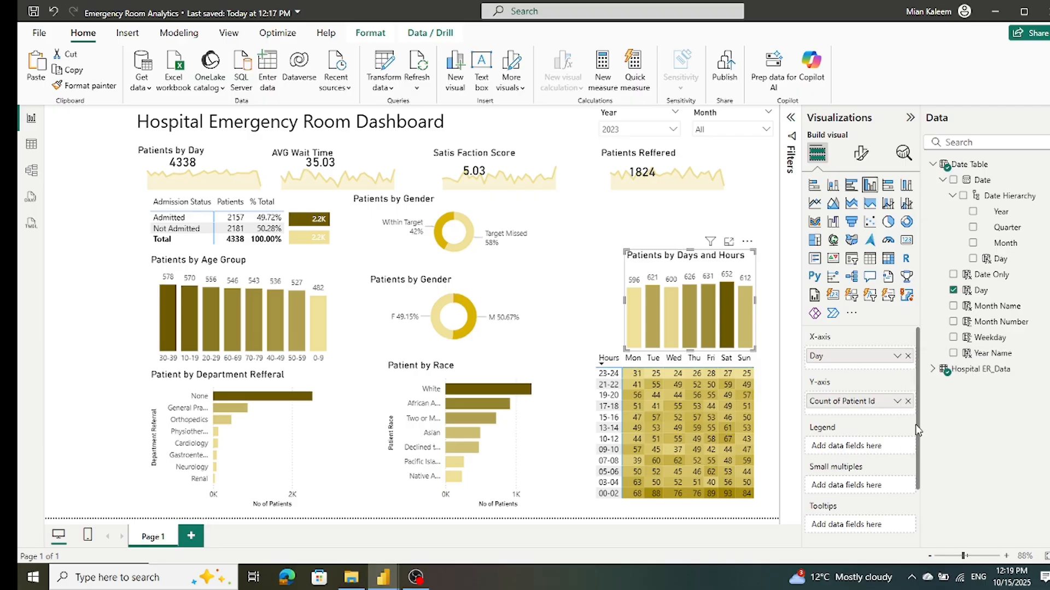
{"action": "left_click", "coordinate": [756, 366]}
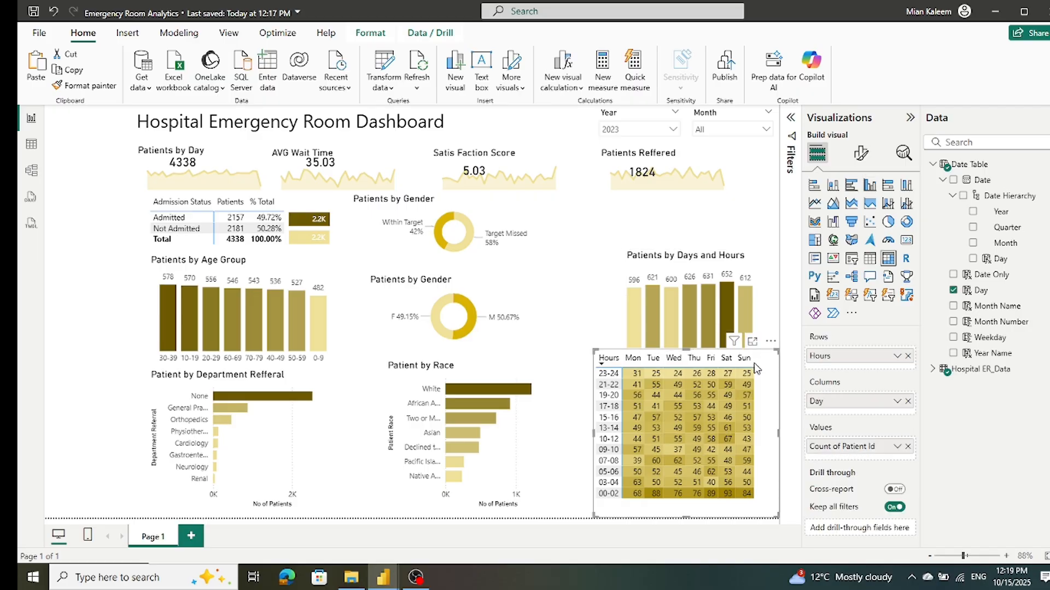
{"action": "left_click", "coordinate": [898, 402]}
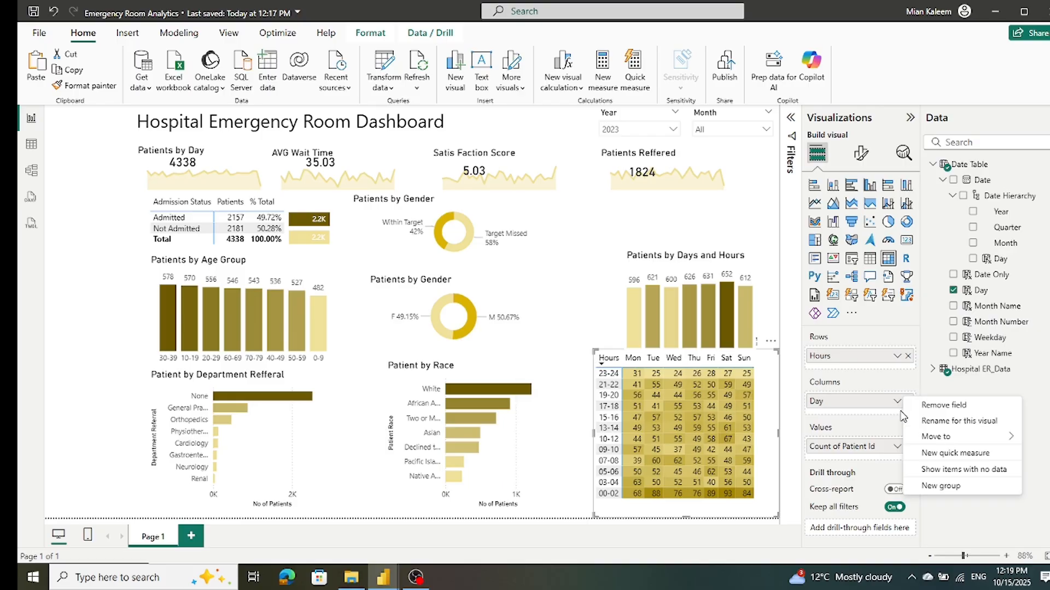
{"action": "left_click", "coordinate": [836, 456]}
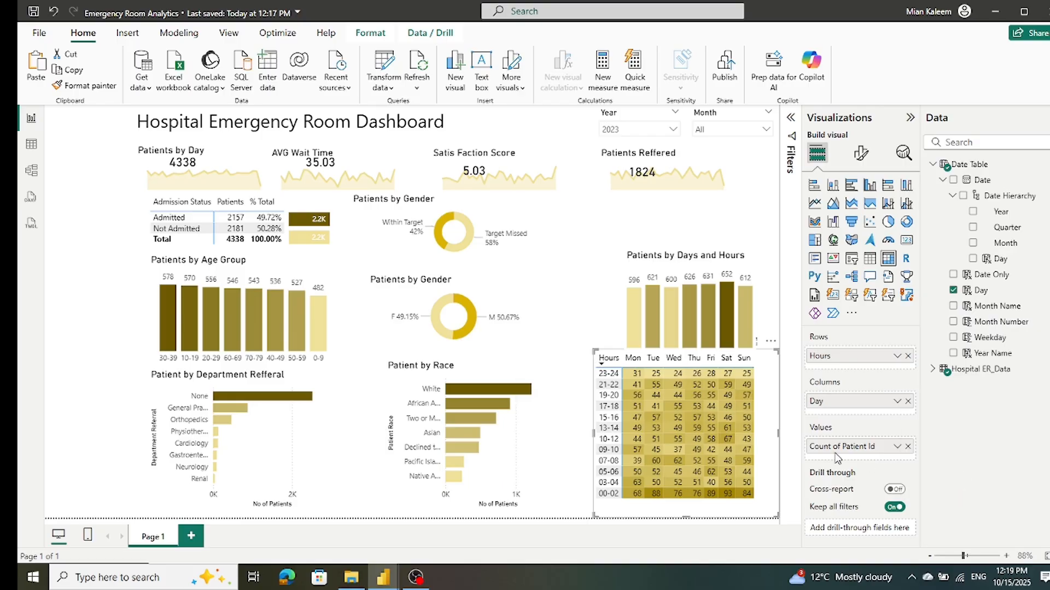
{"action": "left_click", "coordinate": [589, 297]}
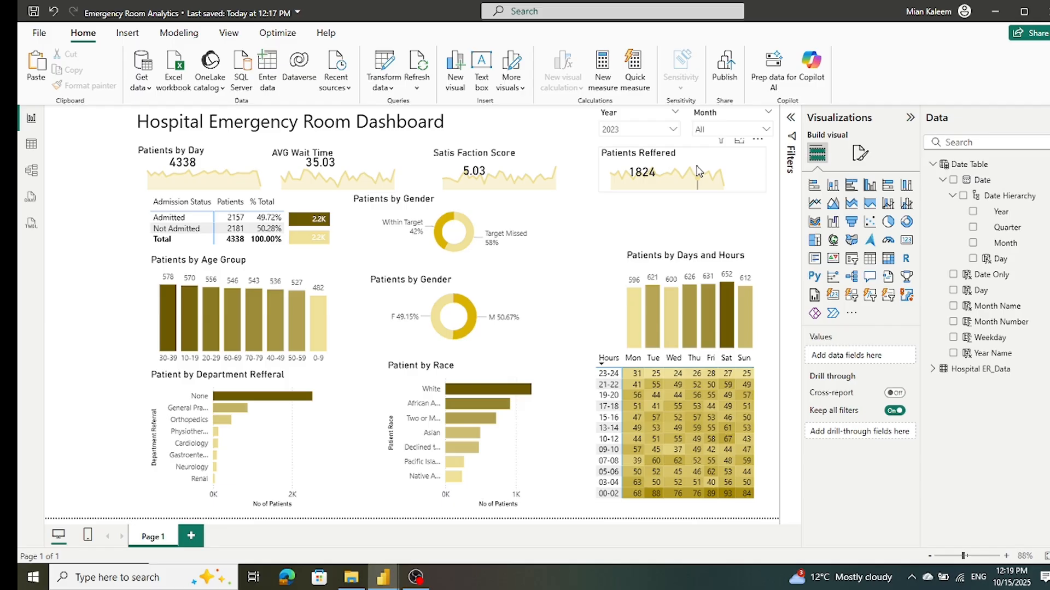
Step: Try February and January in the Month slicer, and leave the dashboard filtered to July
{"action": "mouse_move", "coordinate": [697, 170]}
{"action": "left_click", "coordinate": [765, 130]}
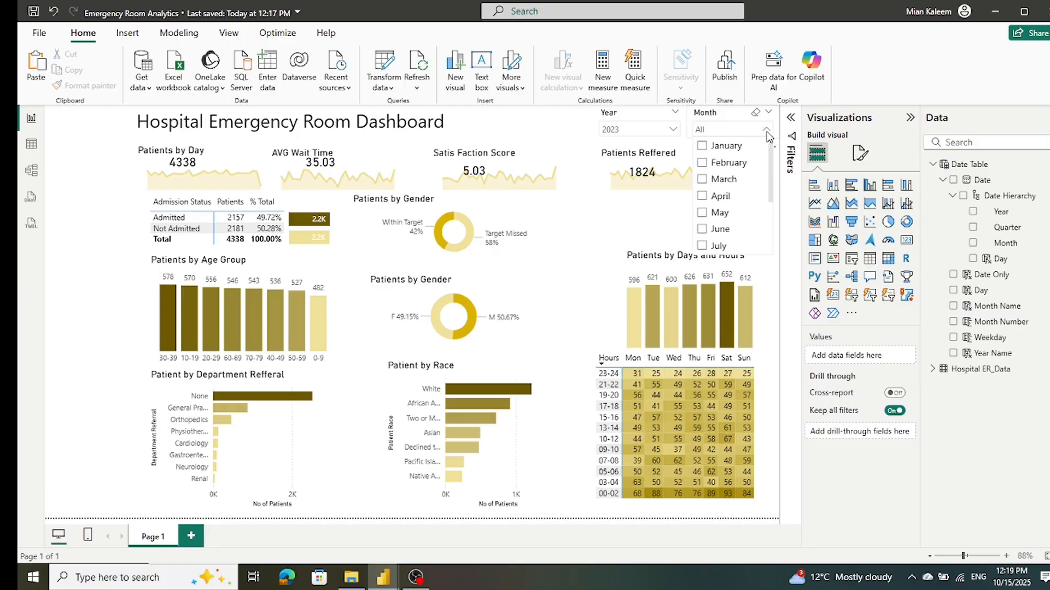
{"action": "left_click", "coordinate": [704, 164]}
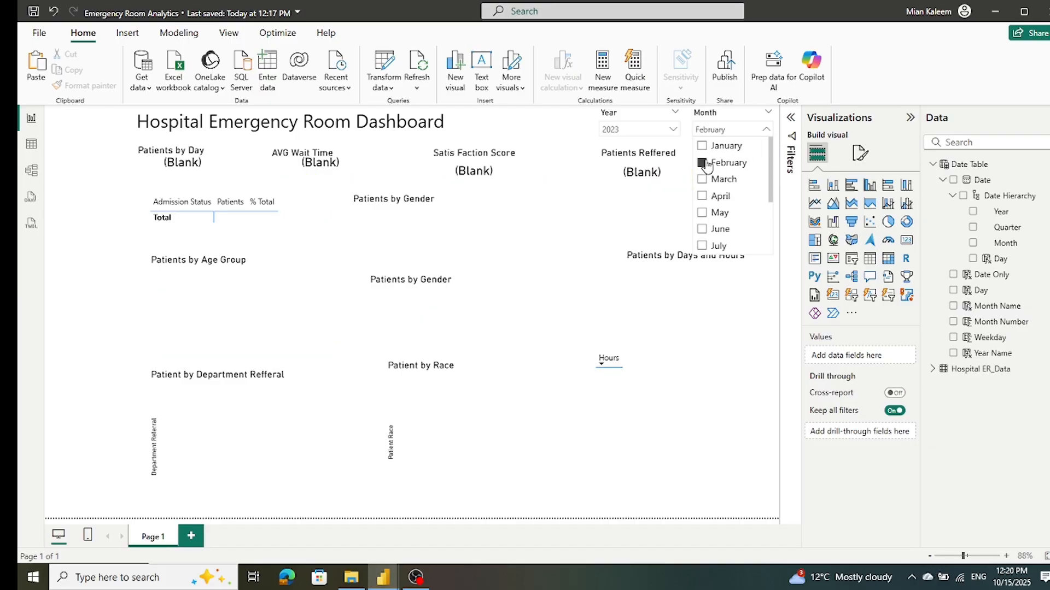
{"action": "left_click", "coordinate": [703, 164]}
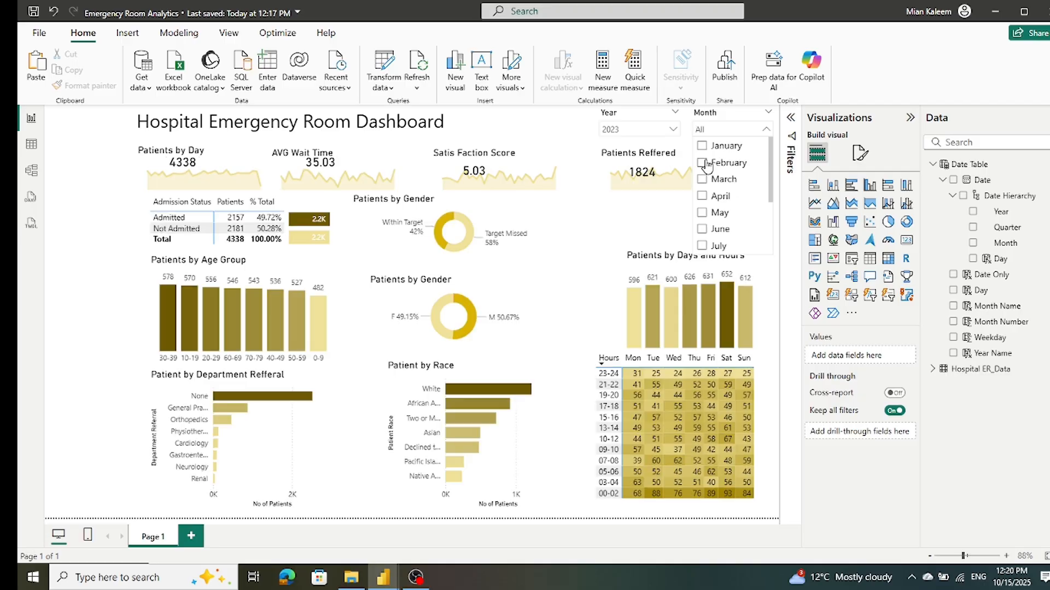
{"action": "left_click", "coordinate": [701, 147]}
{"action": "left_click", "coordinate": [701, 146]}
{"action": "left_click", "coordinate": [702, 246]}
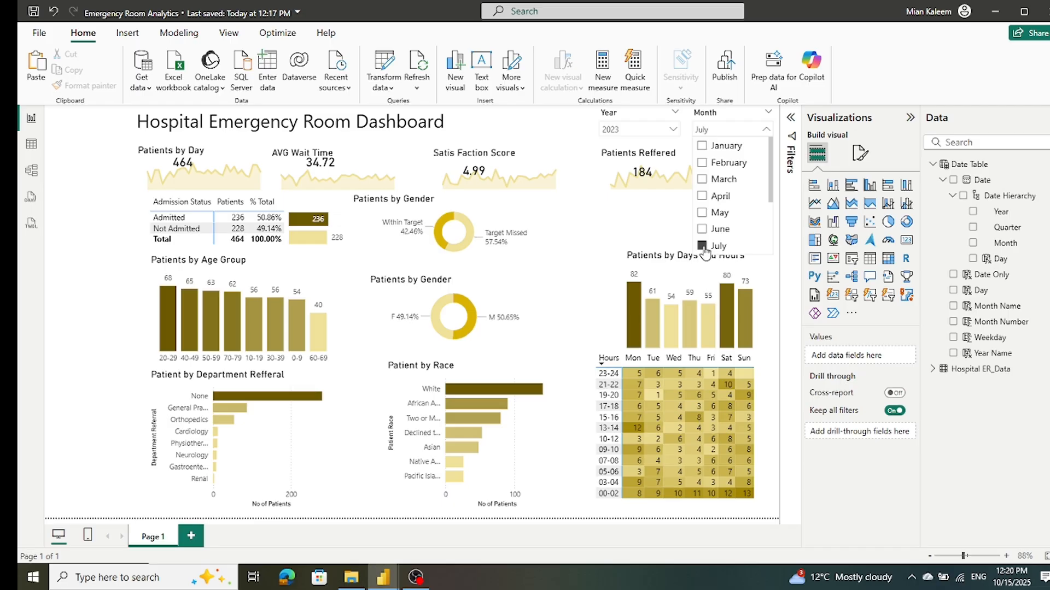
{"action": "scroll", "coordinate": [762, 211], "scroll_direction": "down", "scroll_amount": 2}
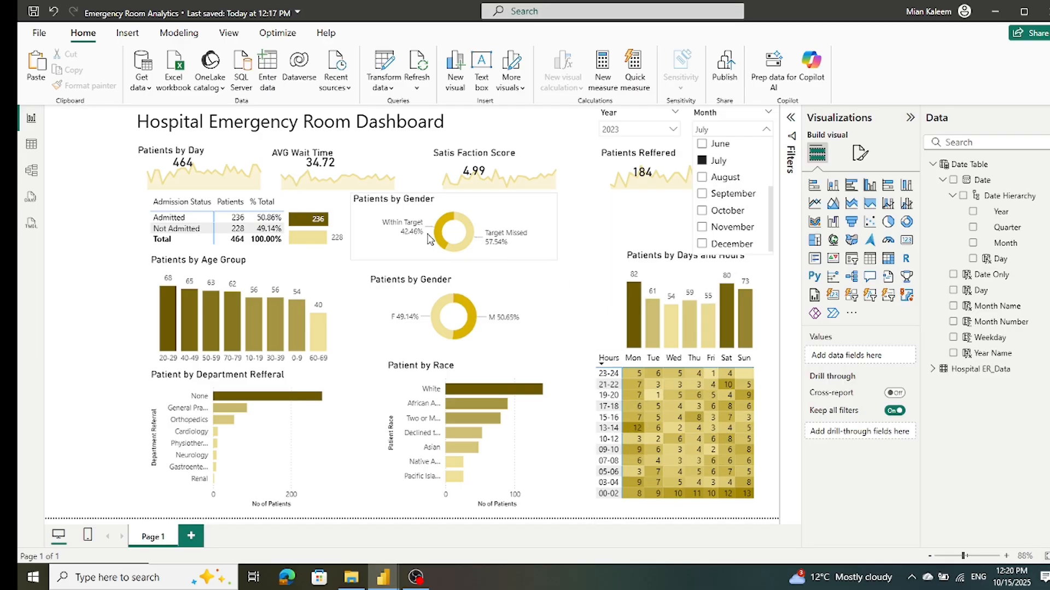
{"action": "left_click", "coordinate": [586, 270]}
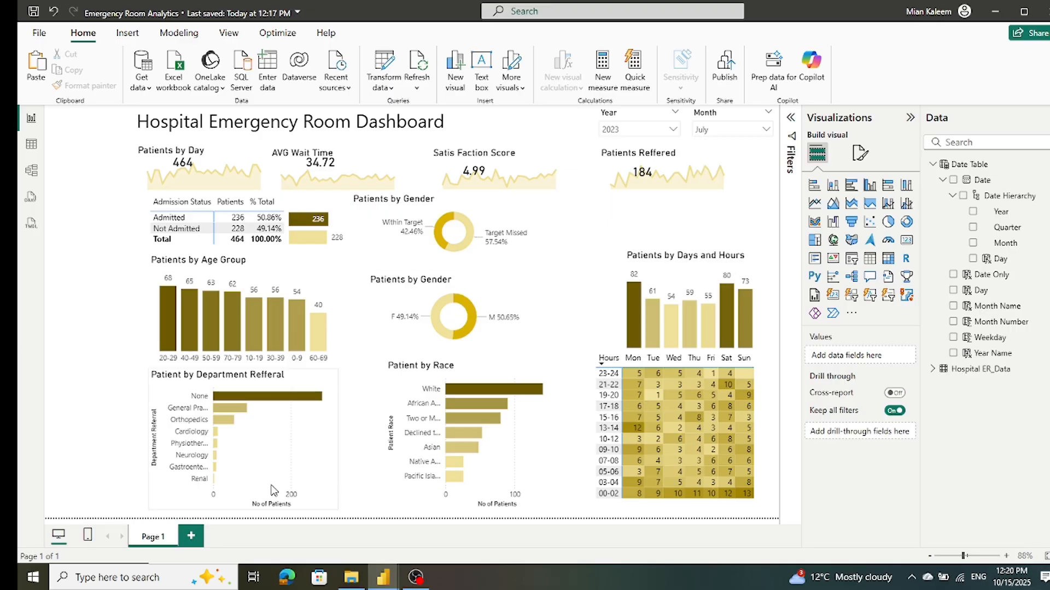
Step: Rename the dashboard's report page as Monthly View
{"action": "double_click", "coordinate": [159, 536]}
{"action": "type", "text": "Monthly V"}
{"action": "type", "text": "iew"}
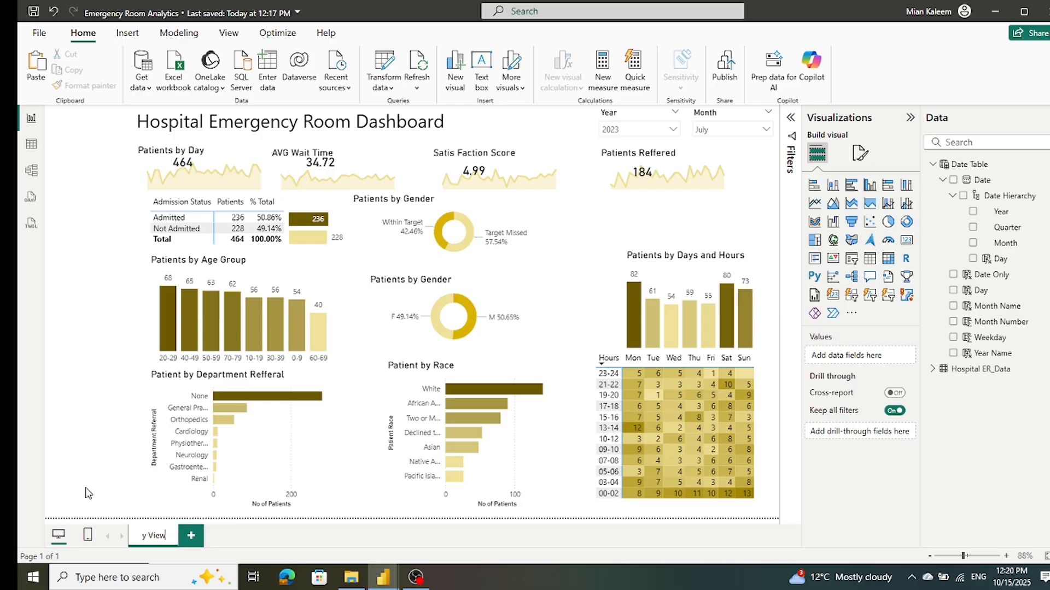
{"action": "key", "text": "Return"}
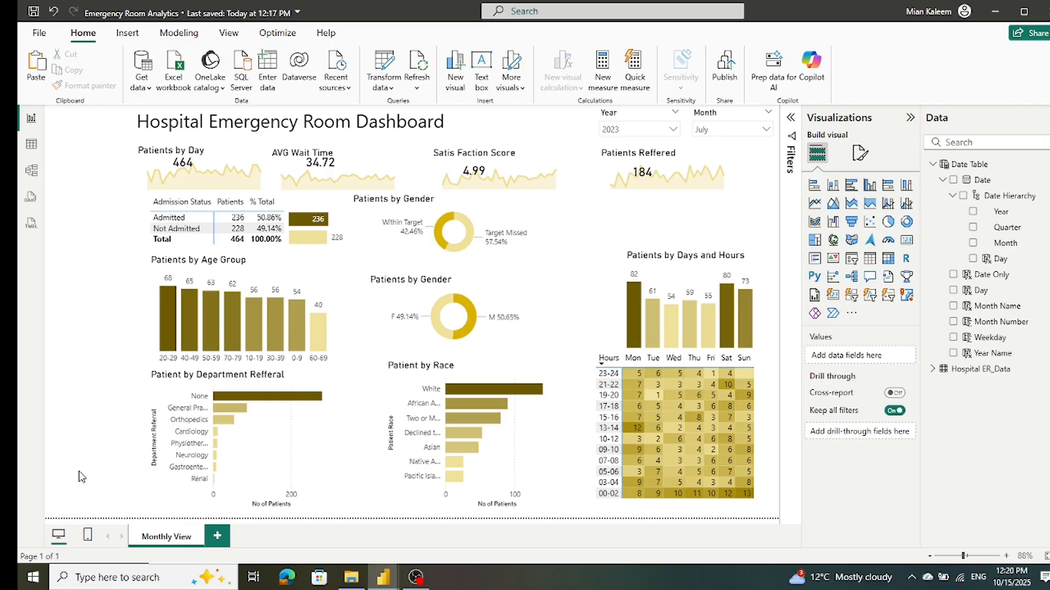
Step: Add a new report page and copy the Hospital Emergency Room Dashboard title from the Monthly View page onto it
{"action": "left_click", "coordinate": [216, 537]}
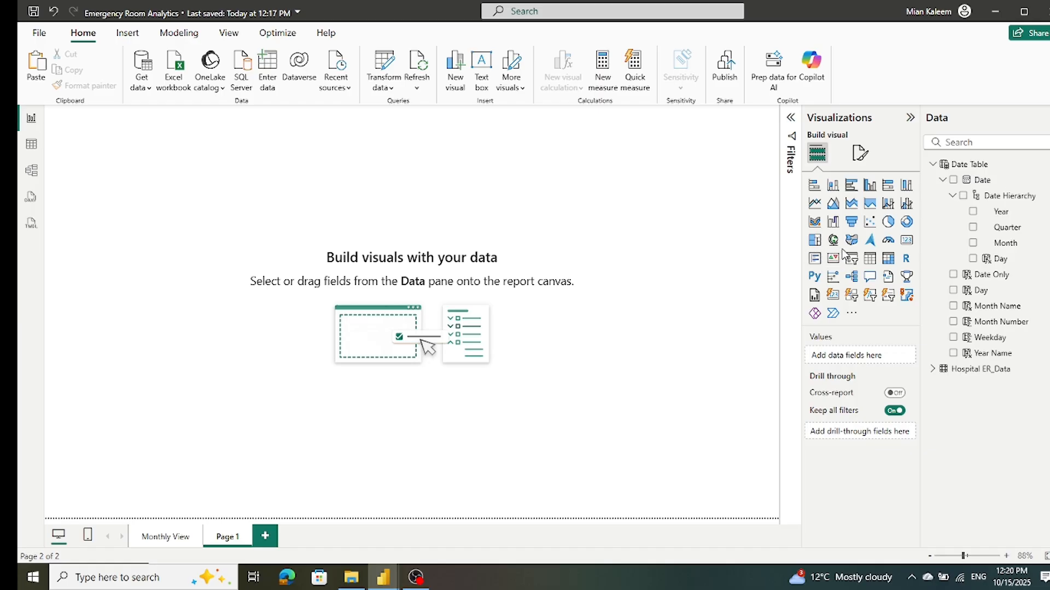
{"action": "left_click", "coordinate": [156, 537]}
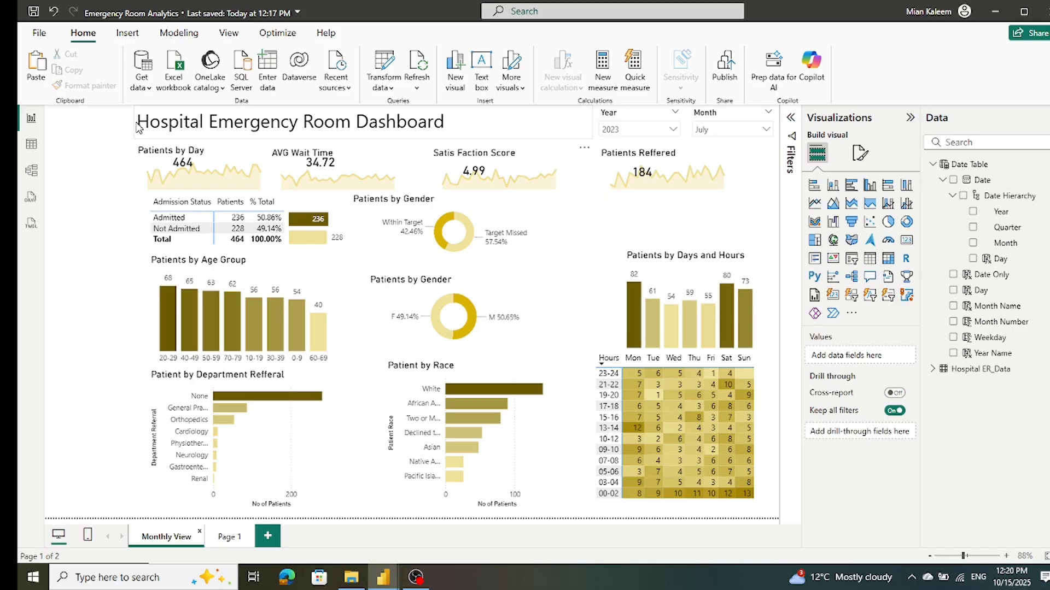
{"action": "left_click", "coordinate": [139, 127]}
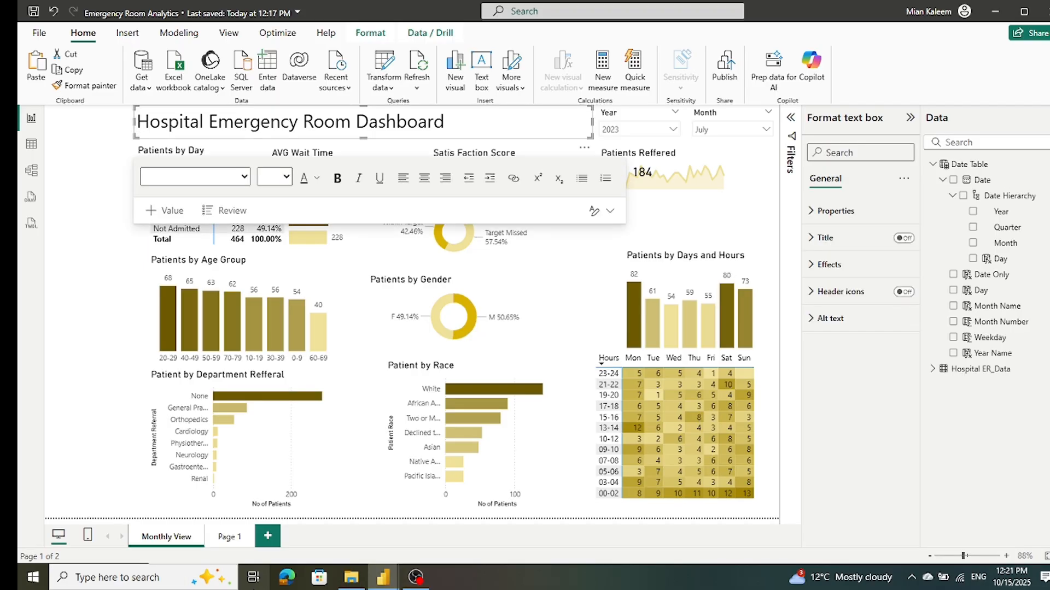
{"action": "left_click", "coordinate": [230, 537]}
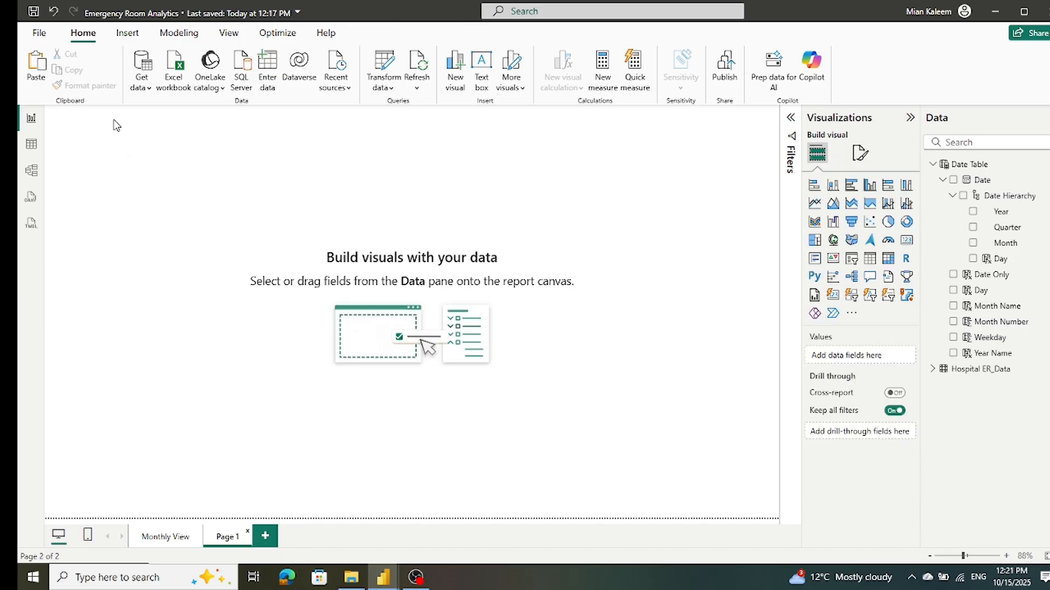
{"action": "key", "text": "ctrl+v"}
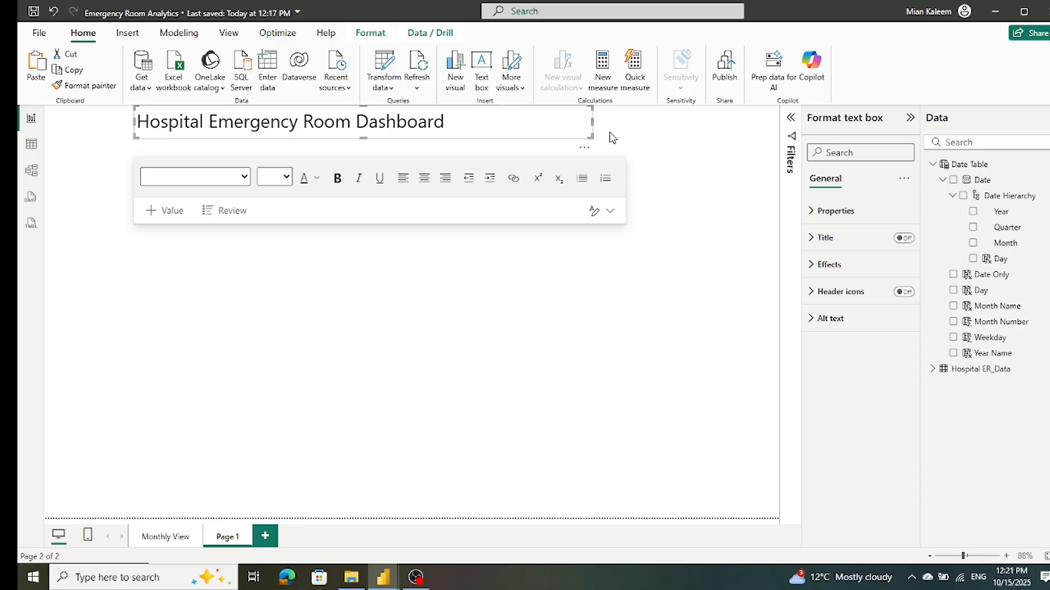
{"action": "left_click", "coordinate": [693, 166]}
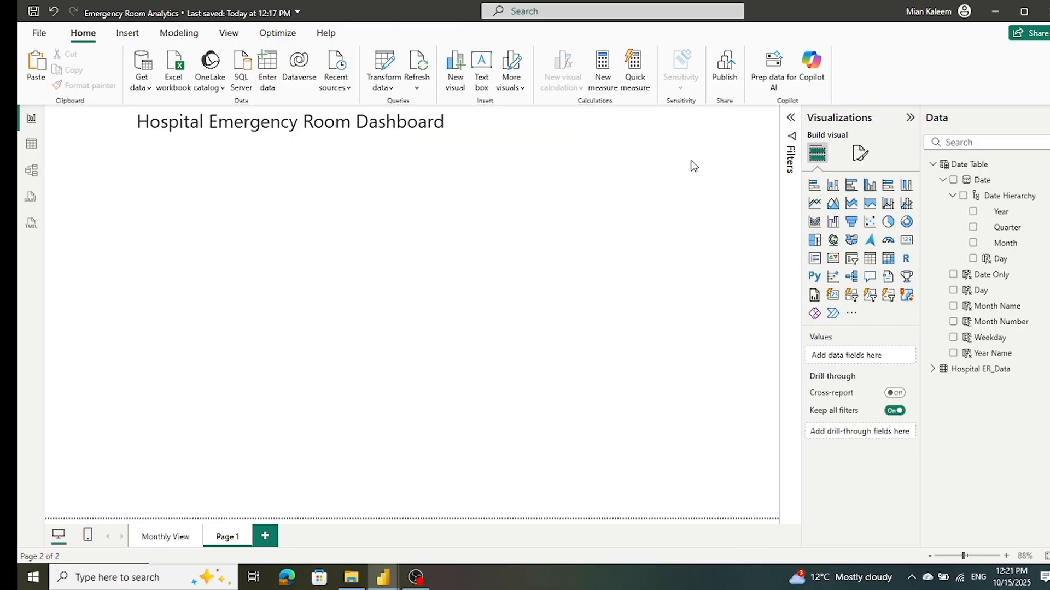
Step: Insert a table visual spanning most of the new page's width and extend its upper edge toward the title
{"action": "left_click", "coordinate": [869, 260]}
{"action": "left_click_drag", "start_coordinate": [301, 305], "coordinate": [721, 307]}
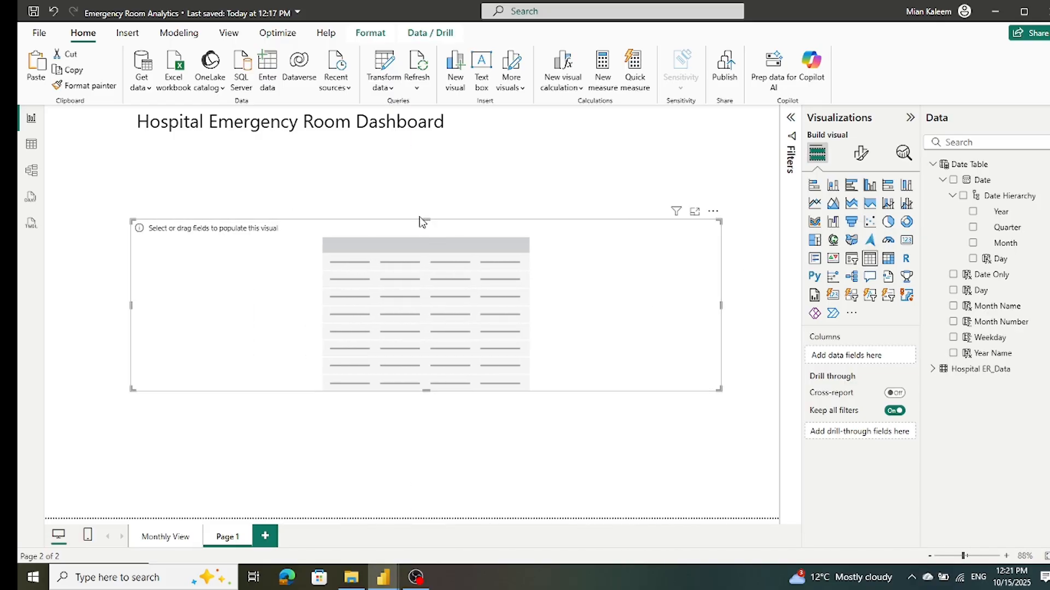
{"action": "left_click_drag", "start_coordinate": [426, 219], "coordinate": [425, 165]}
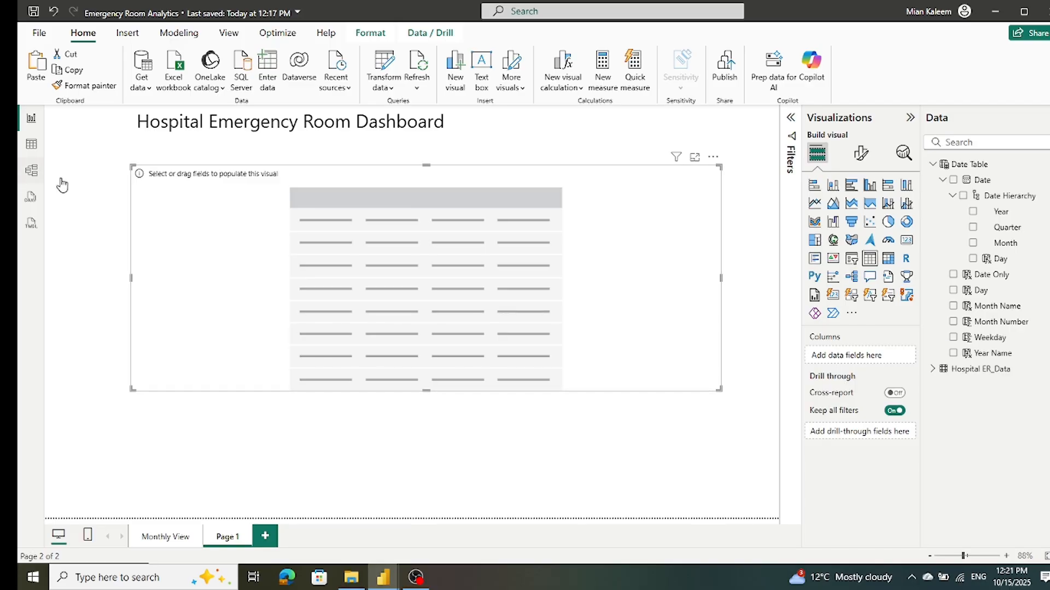
Step: Add a slicer in the page's upper-right corner and shrink it to a short strip beside the title
{"action": "left_click", "coordinate": [642, 123]}
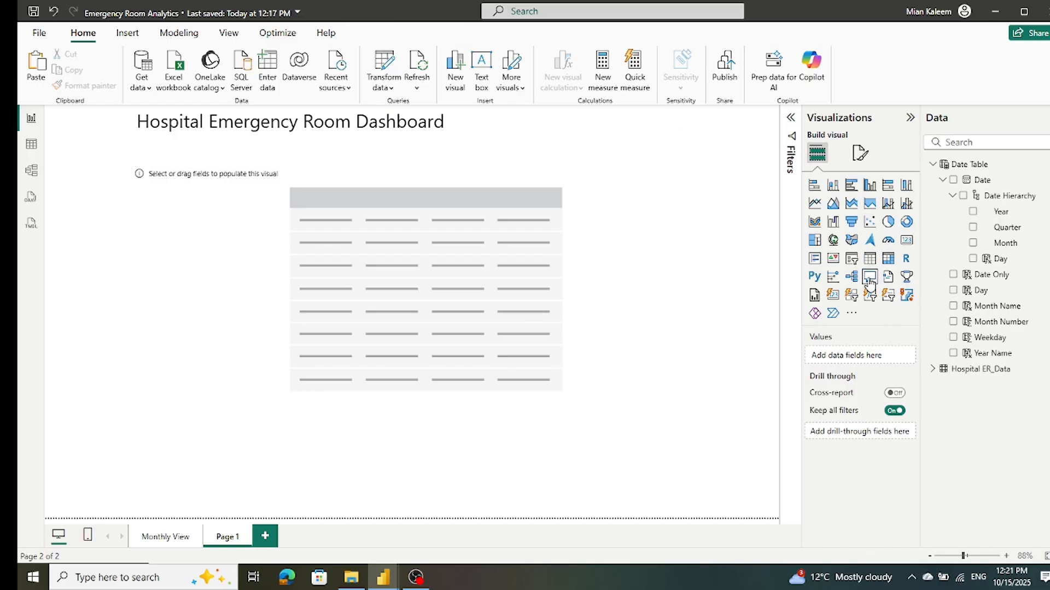
{"action": "left_click", "coordinate": [852, 259]}
{"action": "left_click_drag", "start_coordinate": [475, 421], "coordinate": [570, 163]}
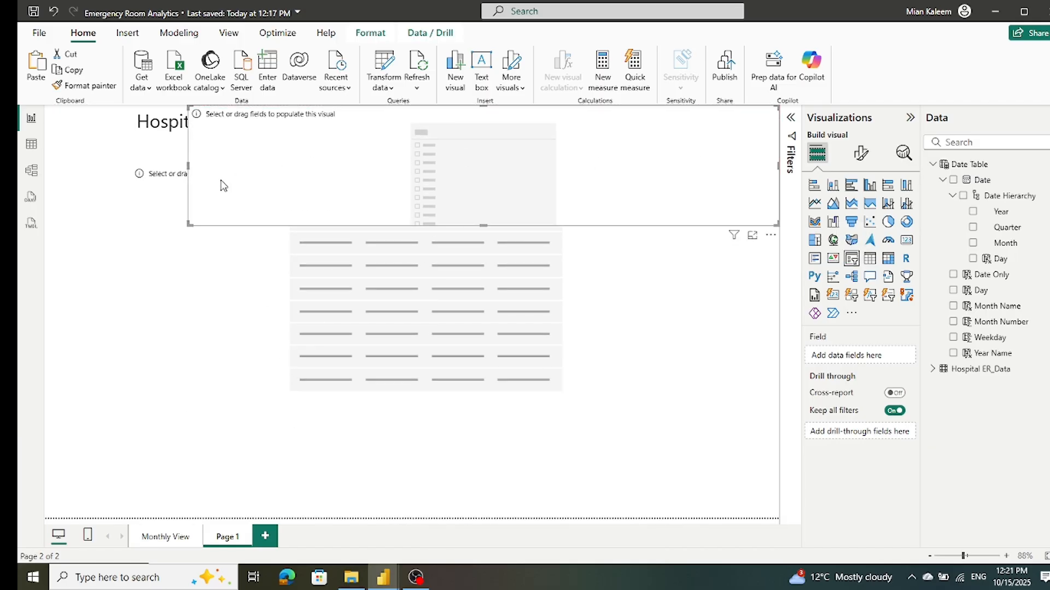
{"action": "left_click_drag", "start_coordinate": [188, 164], "coordinate": [468, 164]}
{"action": "left_click_drag", "start_coordinate": [624, 226], "coordinate": [626, 152]}
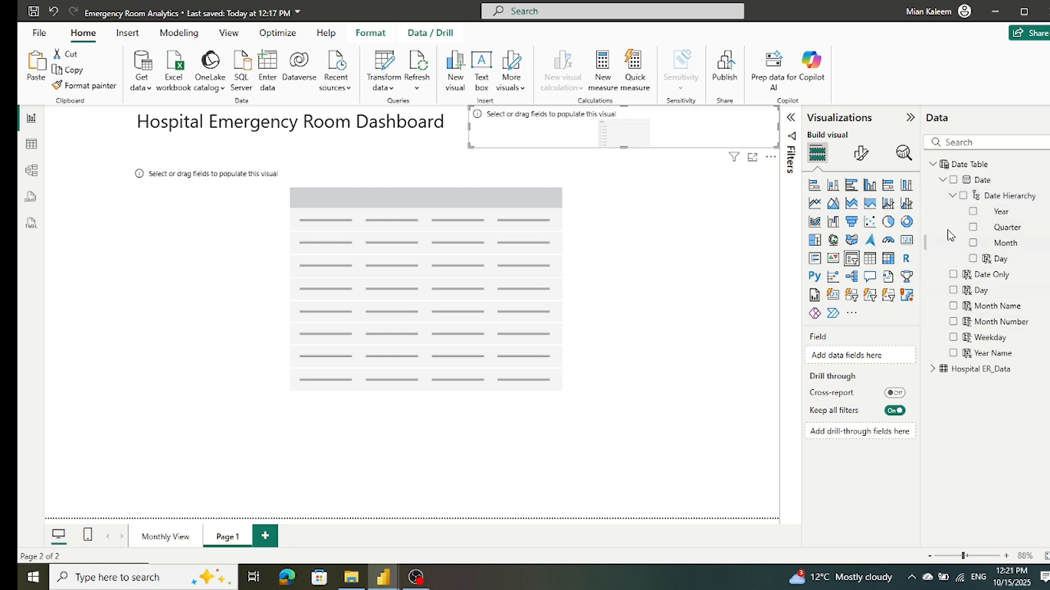
Step: Assign Patient Admission Date from Hospital ER_Data to the slicer and narrow it from its left edge
{"action": "left_click", "coordinate": [933, 164]}
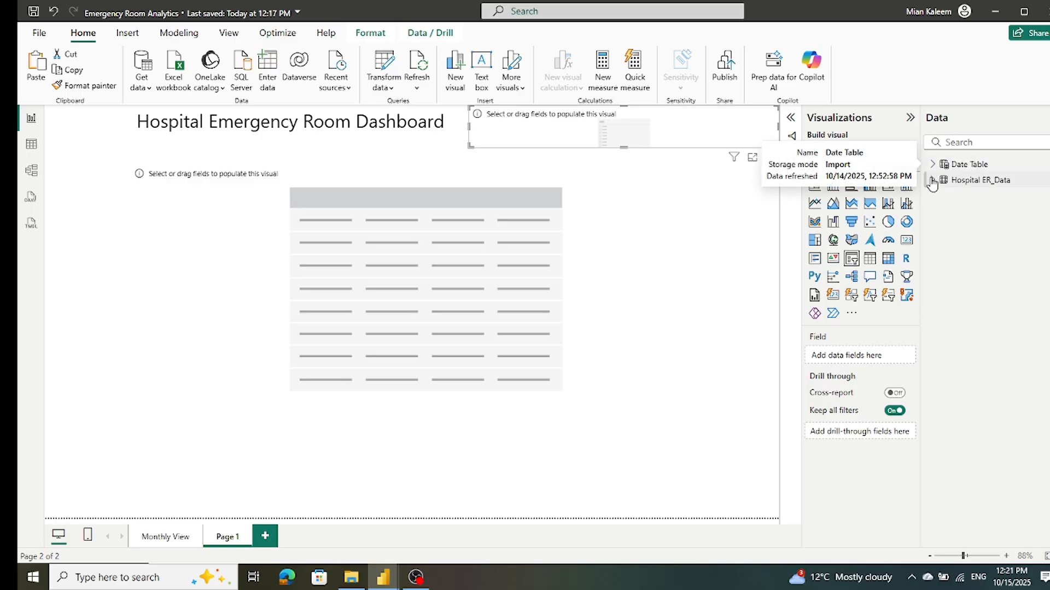
{"action": "left_click", "coordinate": [933, 180]}
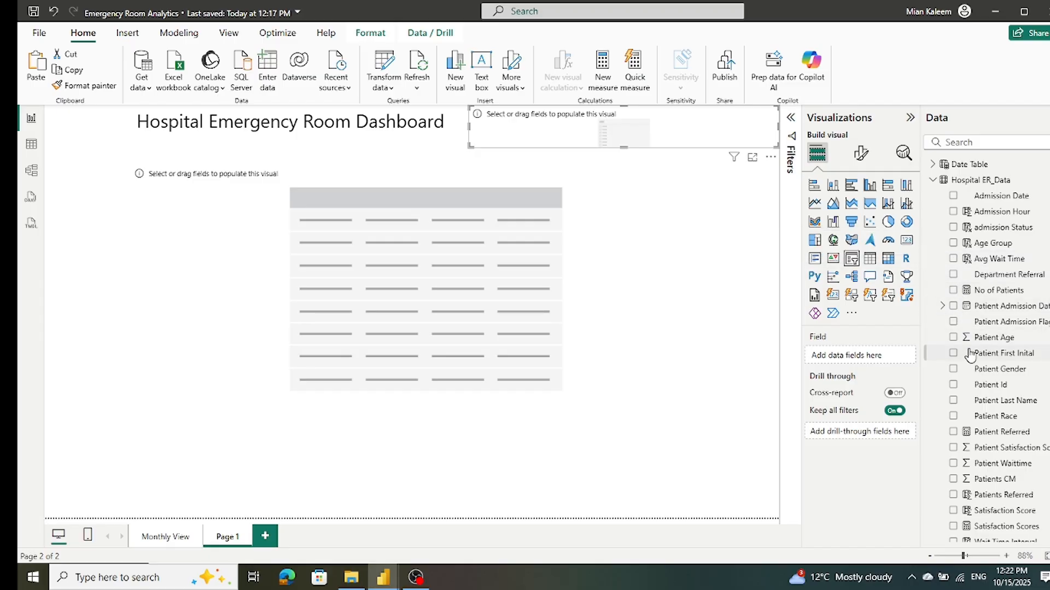
{"action": "left_click", "coordinate": [953, 306]}
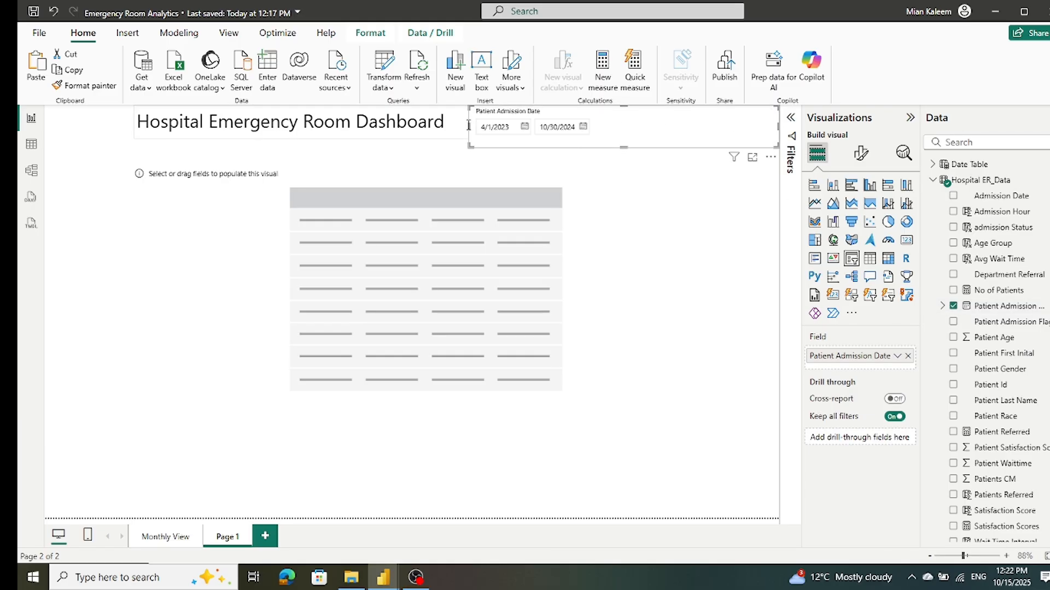
{"action": "left_click_drag", "start_coordinate": [469, 125], "coordinate": [648, 121]}
Step: Fill the empty table with Patient Id, Patient First Inital, Patient Last Name, Patient Gender and Patient Race columns
{"action": "left_click", "coordinate": [559, 195]}
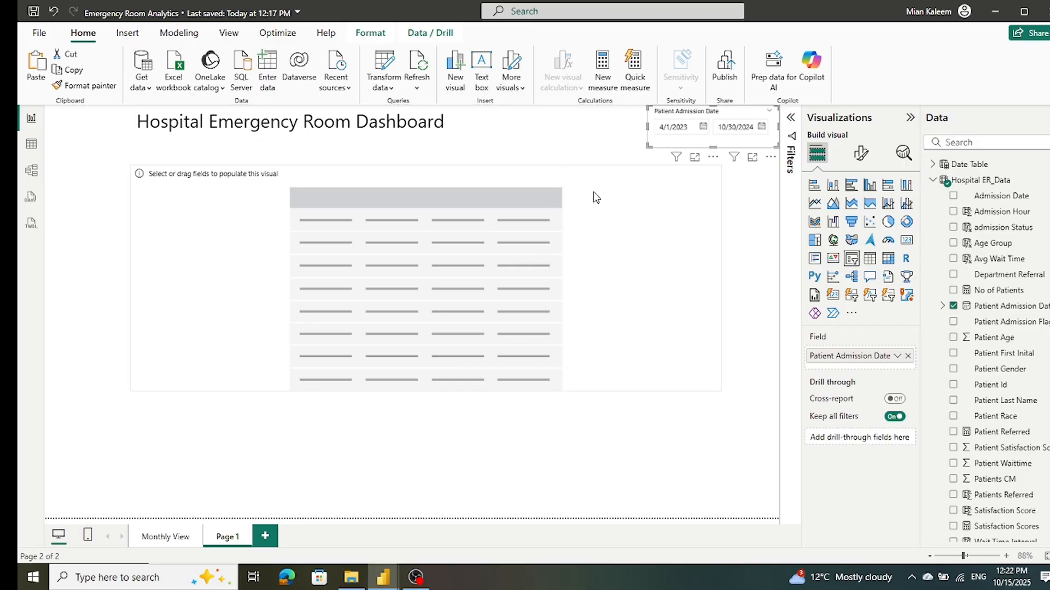
{"action": "scroll", "coordinate": [1024, 289], "scroll_direction": "down", "scroll_amount": 1}
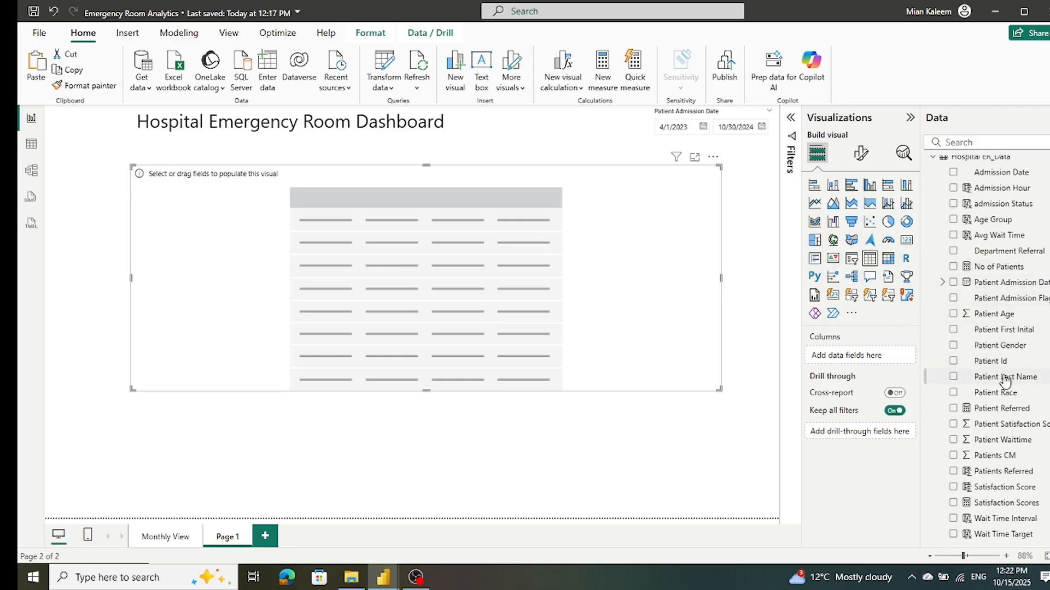
{"action": "scroll", "coordinate": [999, 380], "scroll_direction": "up", "scroll_amount": 1}
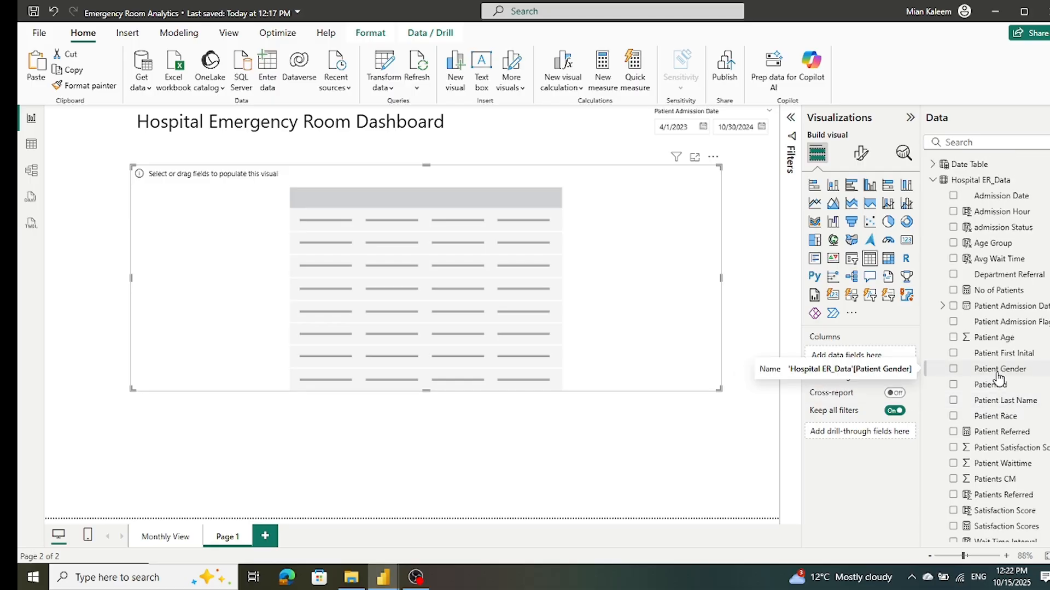
{"action": "scroll", "coordinate": [999, 378], "scroll_direction": "down", "scroll_amount": 1}
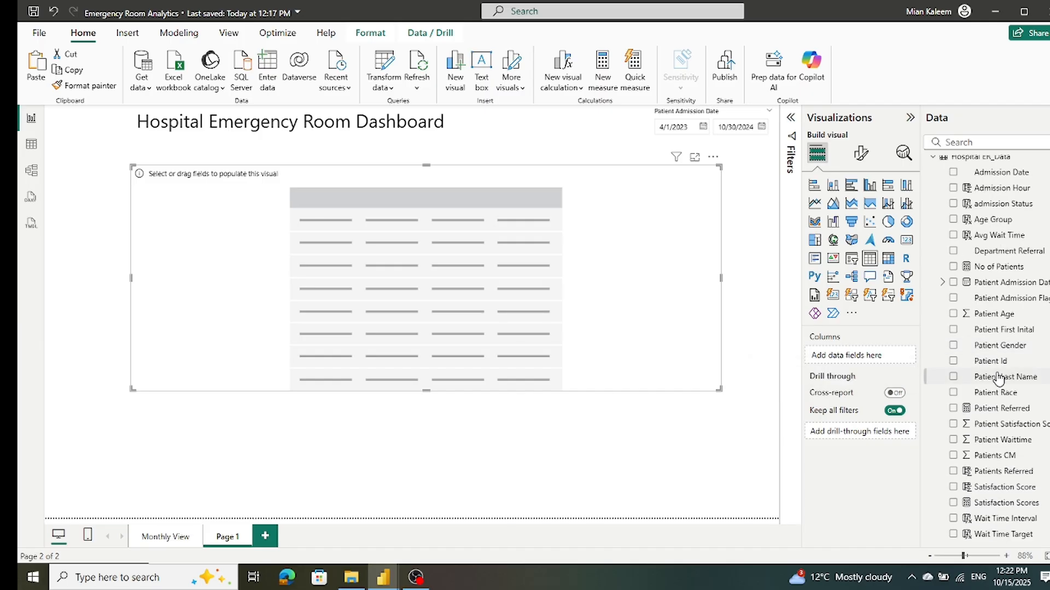
{"action": "left_click", "coordinate": [953, 361]}
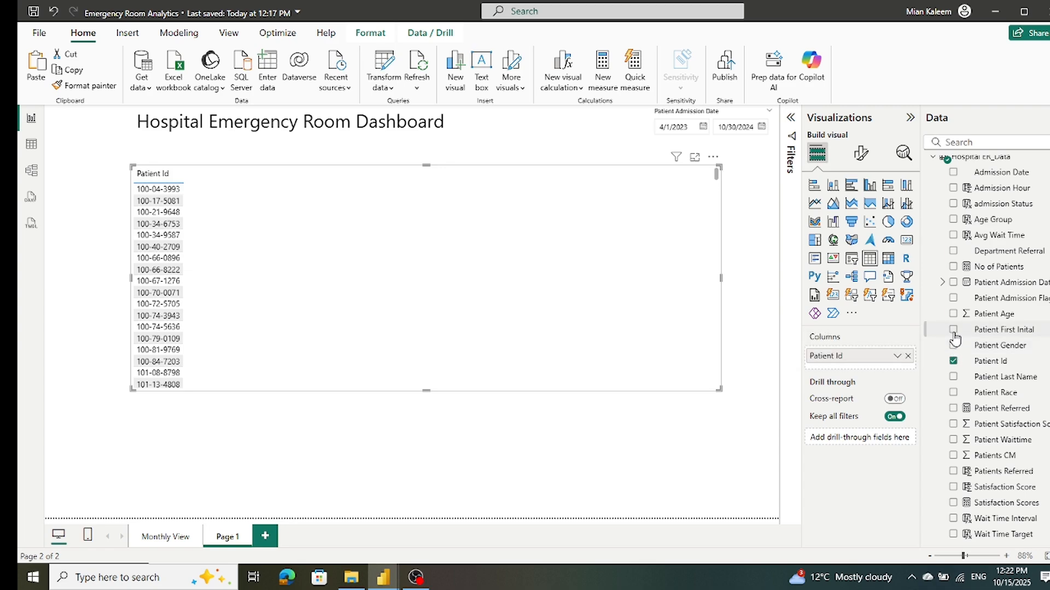
{"action": "left_click", "coordinate": [954, 331]}
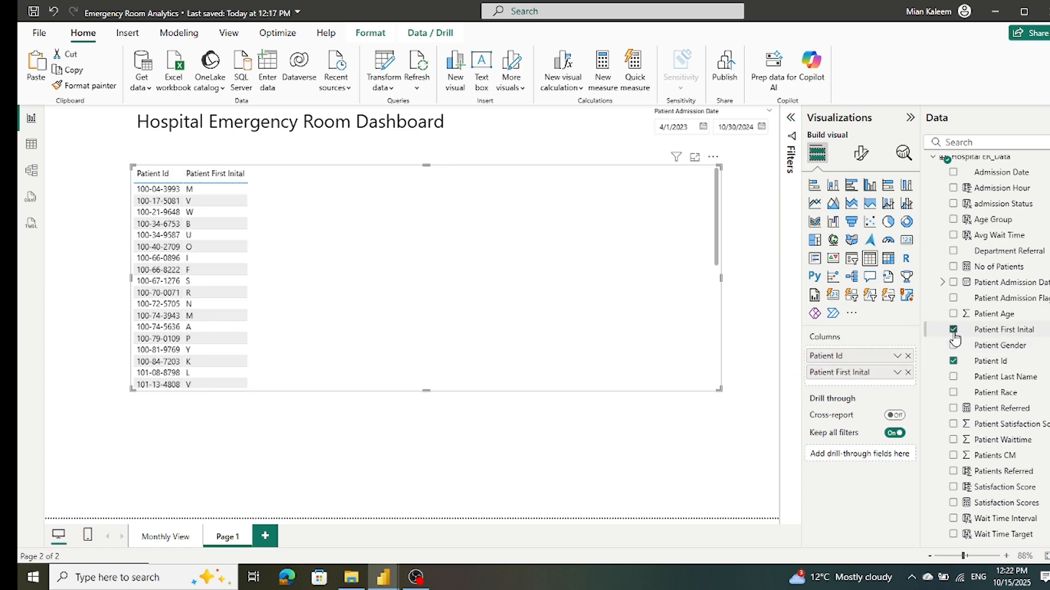
{"action": "left_click", "coordinate": [953, 377]}
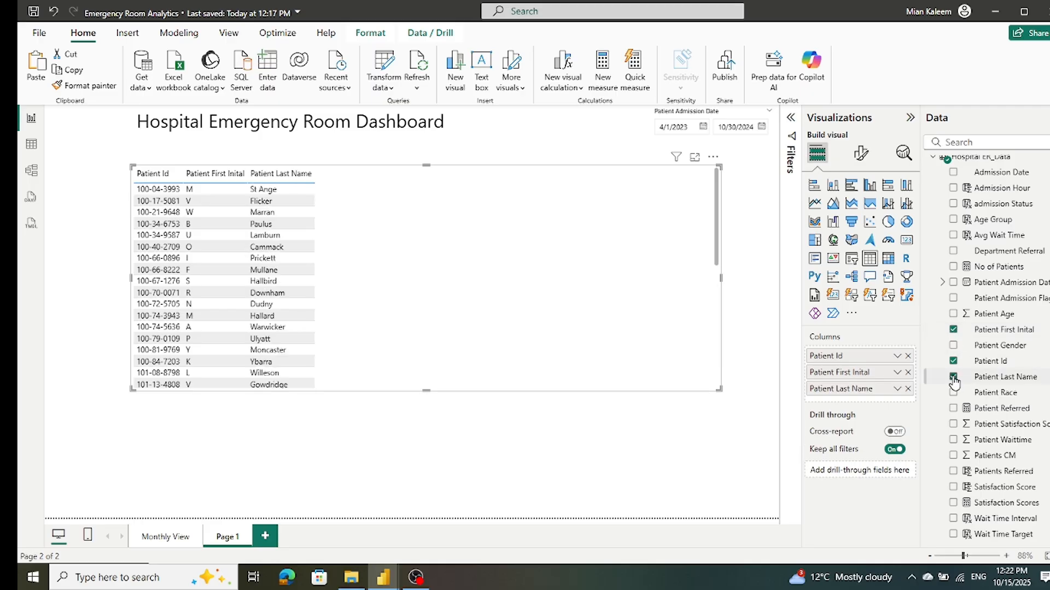
{"action": "left_click", "coordinate": [954, 346]}
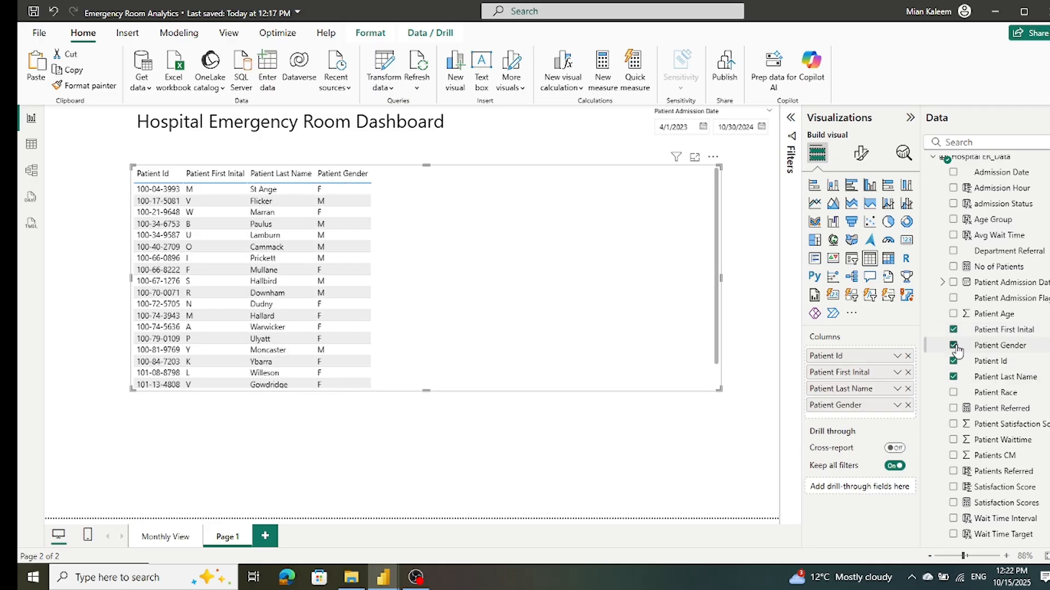
{"action": "left_click", "coordinate": [952, 394]}
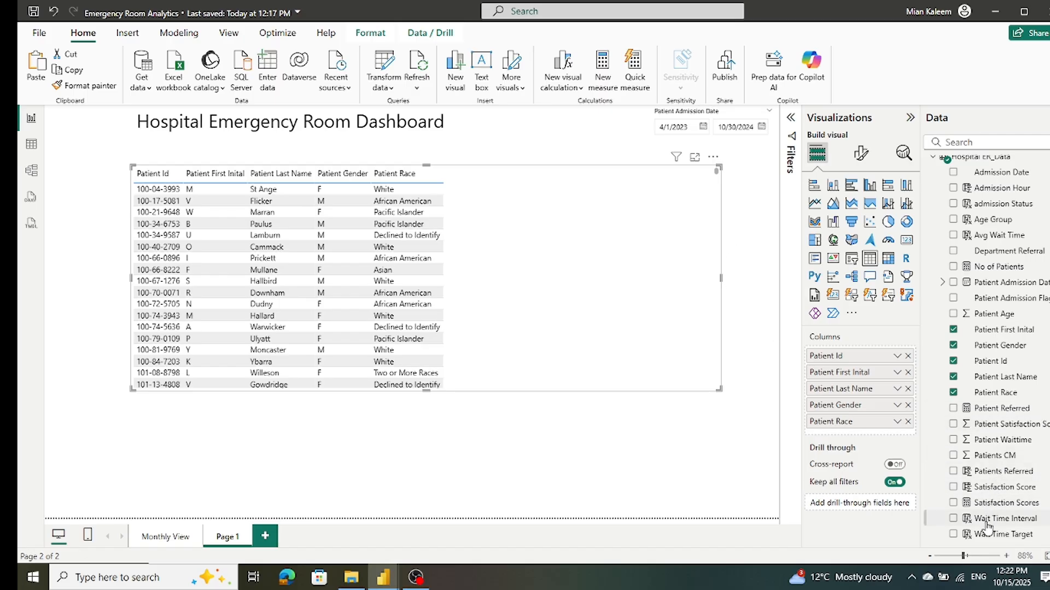
Step: Add Patient Waittime to the table, rename its column Wait Time in Minutes, and extend the table down to the page's lower edge
{"action": "left_click", "coordinate": [953, 440]}
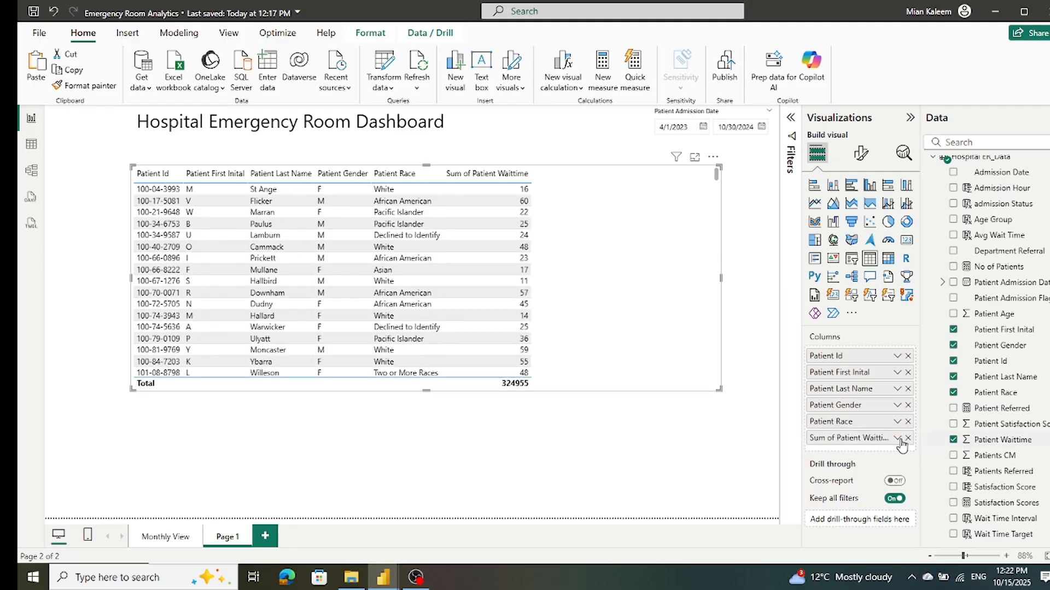
{"action": "double_click", "coordinate": [837, 438]}
{"action": "left_click_drag", "start_coordinate": [836, 440], "coordinate": [743, 432]}
{"action": "key", "text": "BackSpace"}
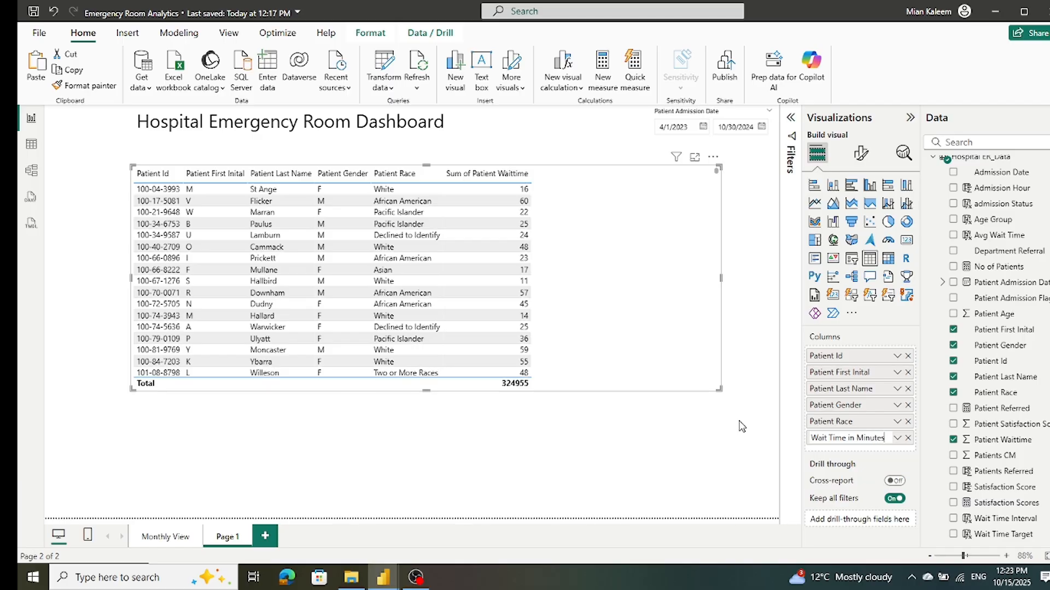
{"action": "left_click", "coordinate": [571, 175]}
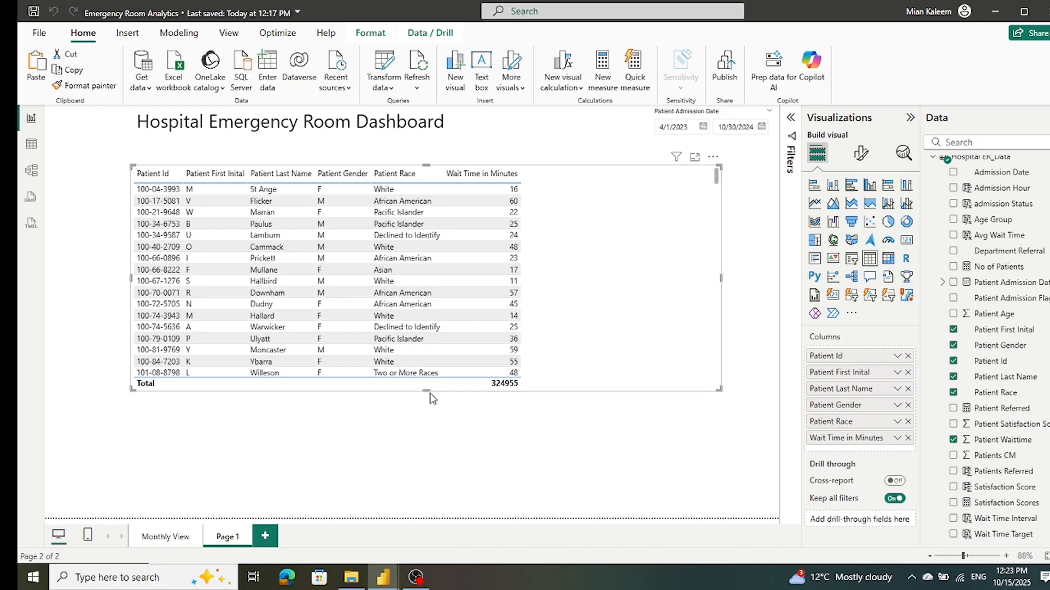
{"action": "left_click_drag", "start_coordinate": [427, 390], "coordinate": [442, 512]}
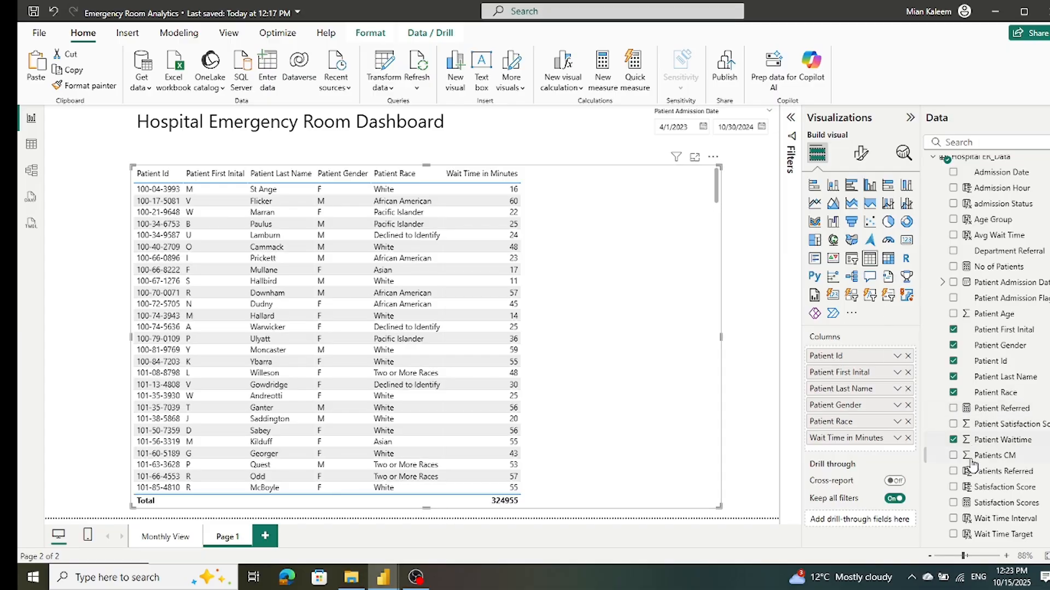
Step: Add the admission Status column to the patient table and narrow the table from its right edge
{"action": "scroll", "coordinate": [998, 415], "scroll_direction": "up", "scroll_amount": 2}
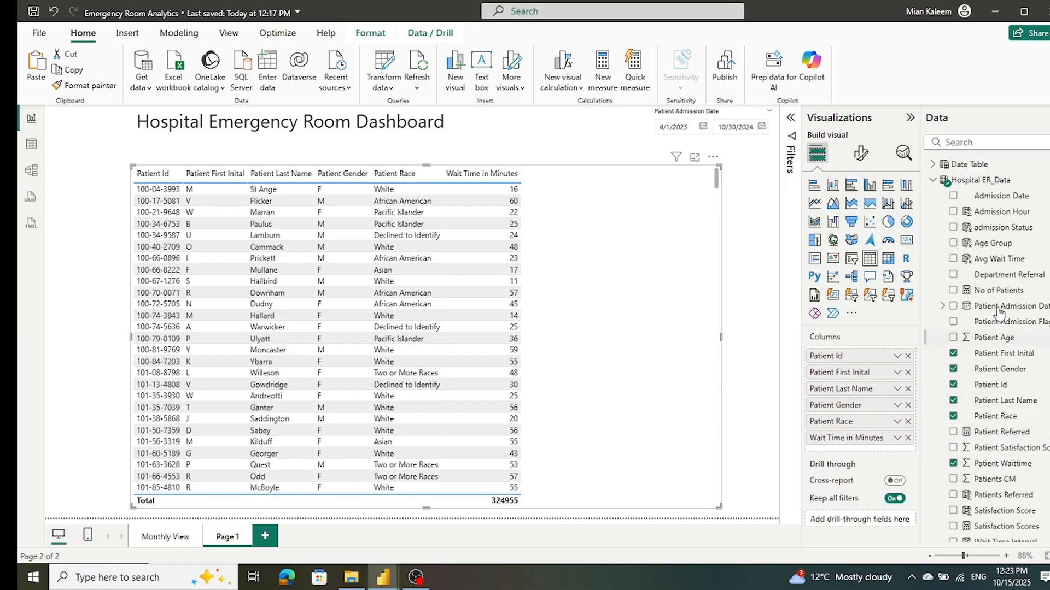
{"action": "left_click", "coordinate": [952, 227]}
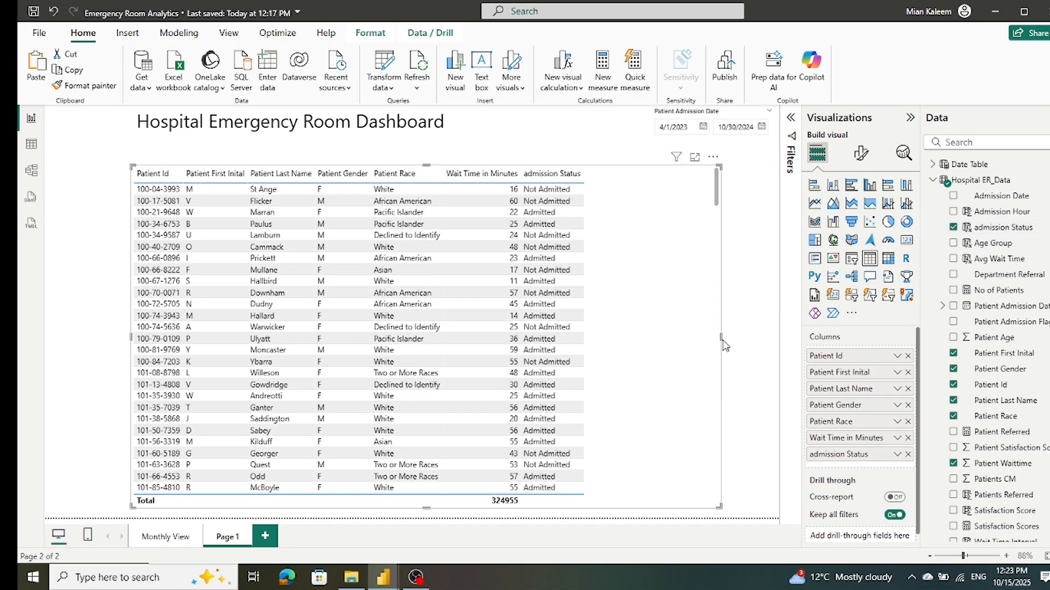
{"action": "left_click_drag", "start_coordinate": [722, 336], "coordinate": [670, 348]}
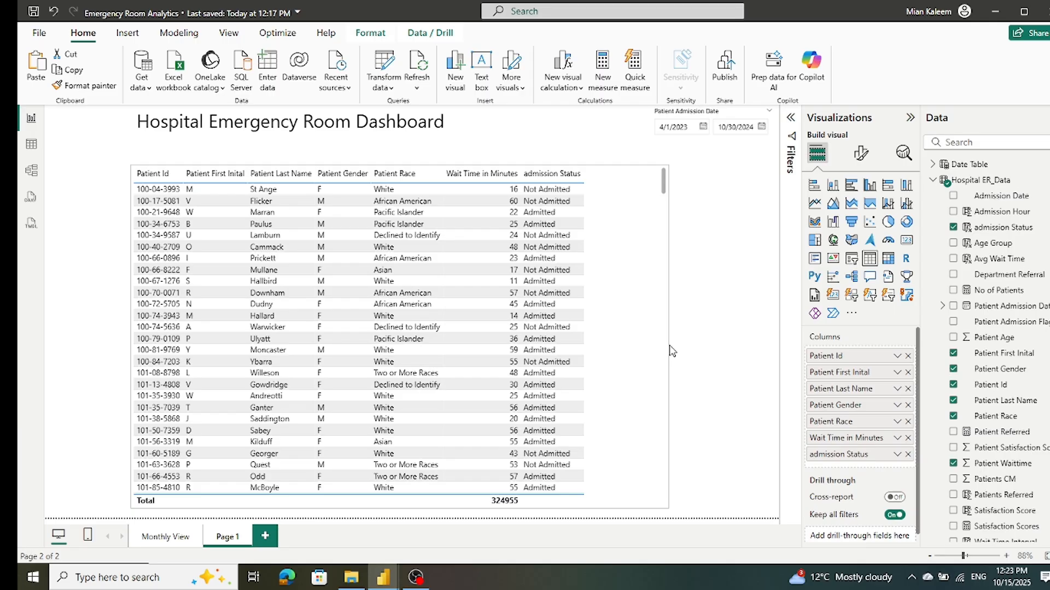
Step: Narrow the dashboard title's text box from its right edge to free space beside the date slicer
{"action": "left_click", "coordinate": [580, 130]}
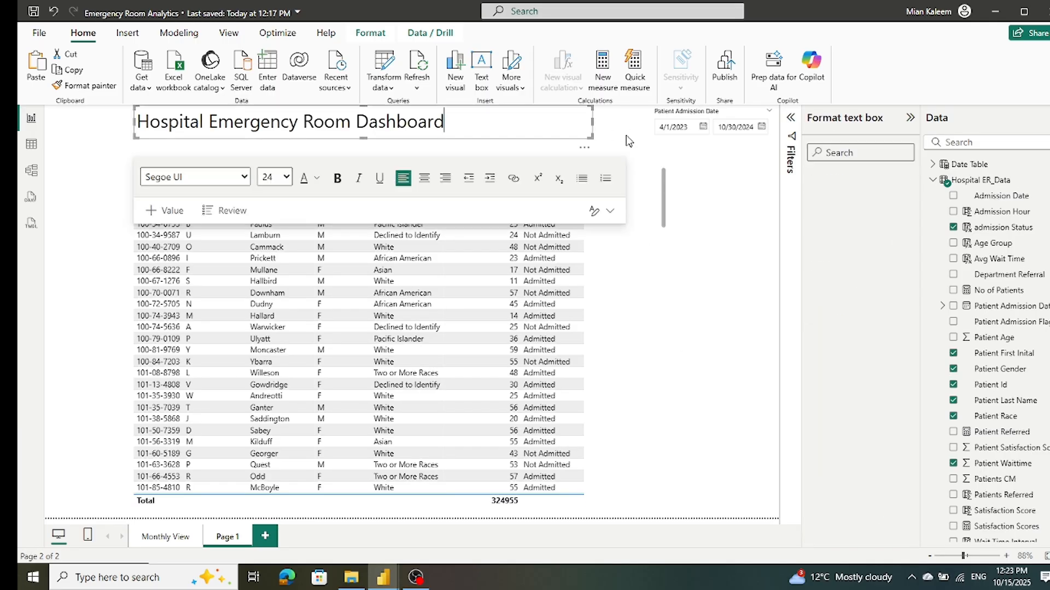
{"action": "left_click_drag", "start_coordinate": [591, 120], "coordinate": [461, 121]}
{"action": "left_click", "coordinate": [493, 124]}
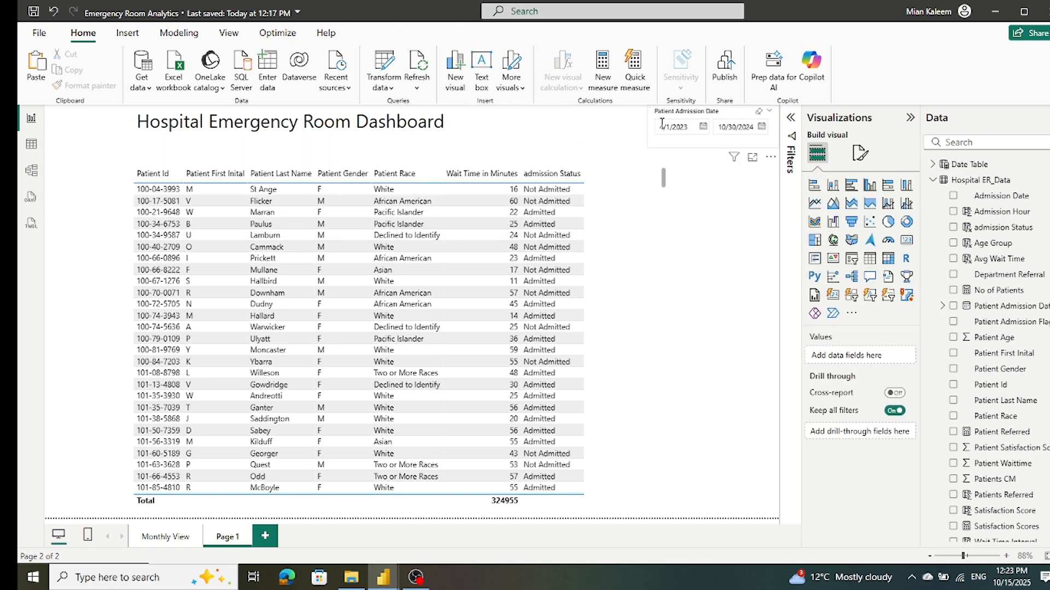
{"action": "left_click", "coordinate": [851, 258]}
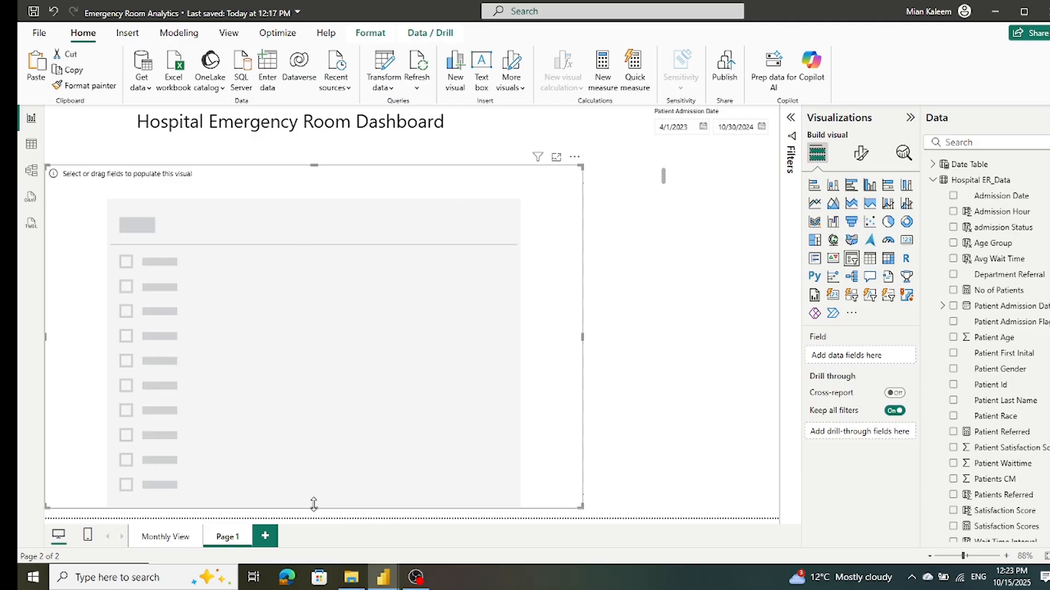
{"action": "left_click", "coordinate": [53, 13]}
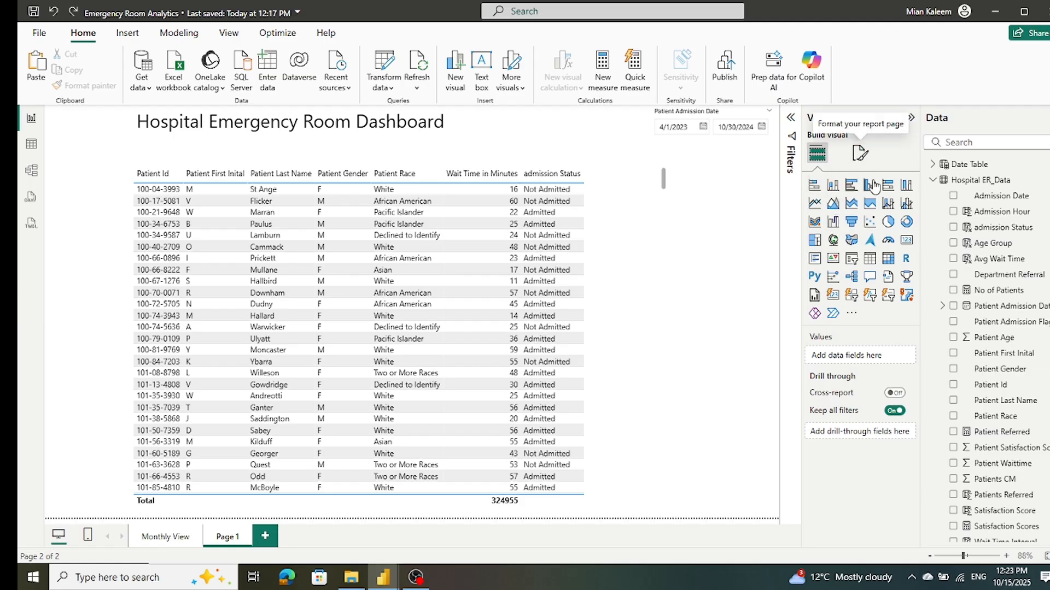
{"action": "left_click", "coordinate": [851, 258]}
{"action": "left_click", "coordinate": [692, 405]}
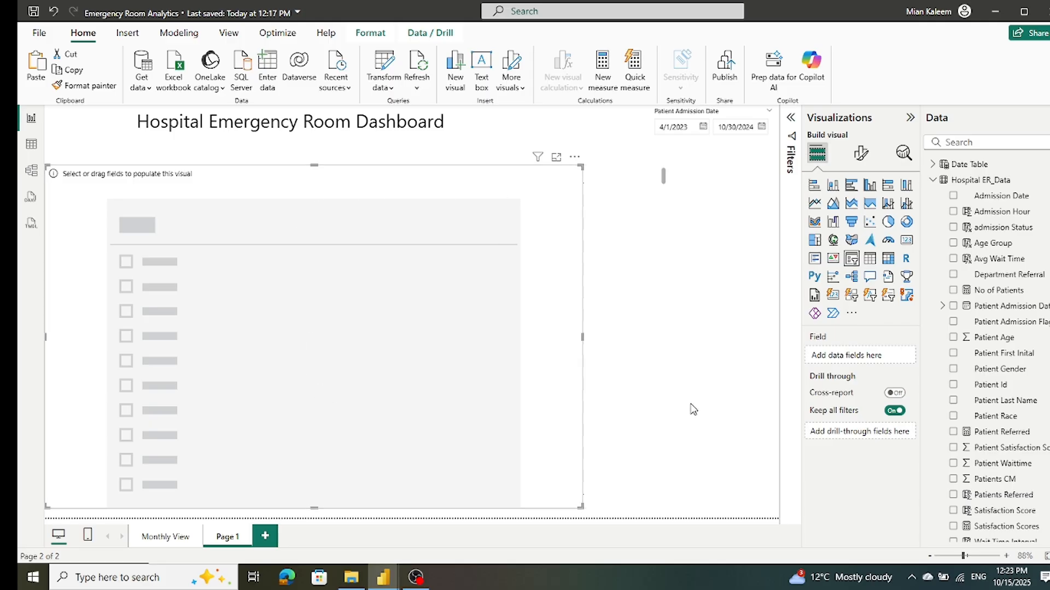
{"action": "left_click", "coordinate": [54, 12]}
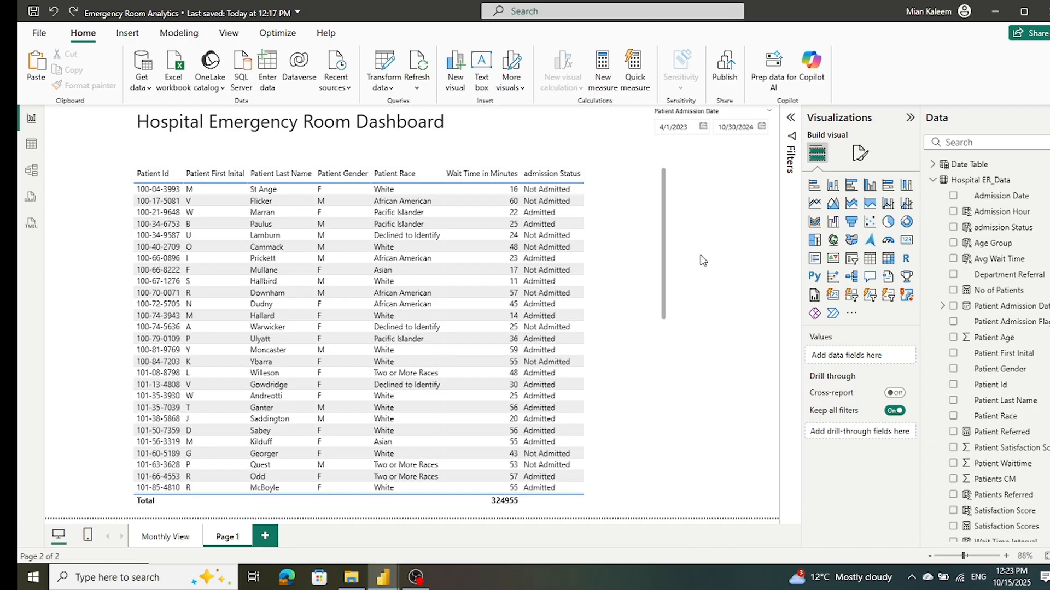
{"action": "left_click", "coordinate": [640, 215]}
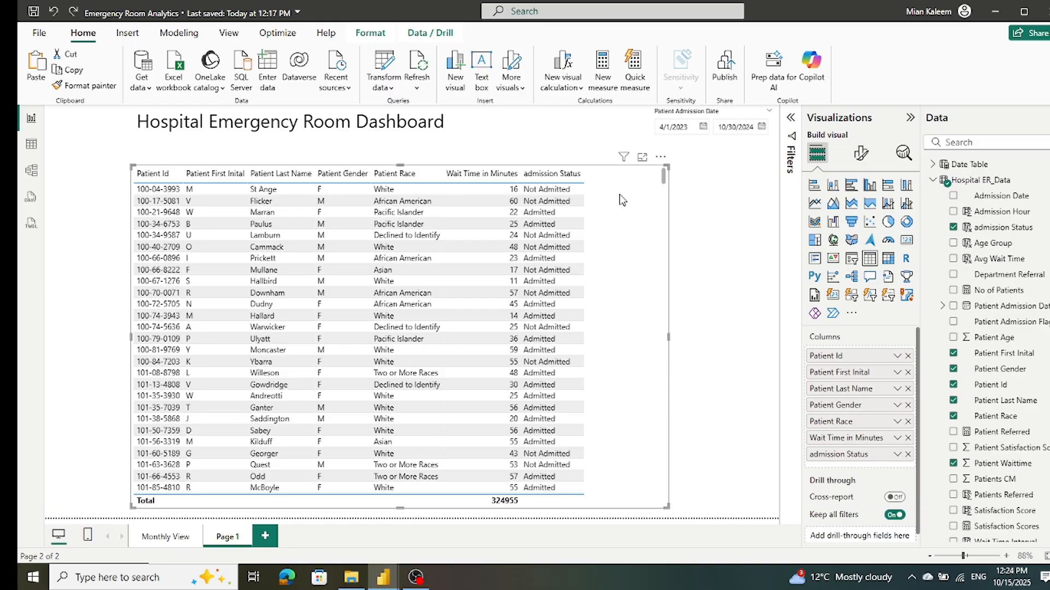
Step: Add a second slicer, shrink it to a short strip, and place it between the title and the date slicer
{"action": "left_click", "coordinate": [567, 135]}
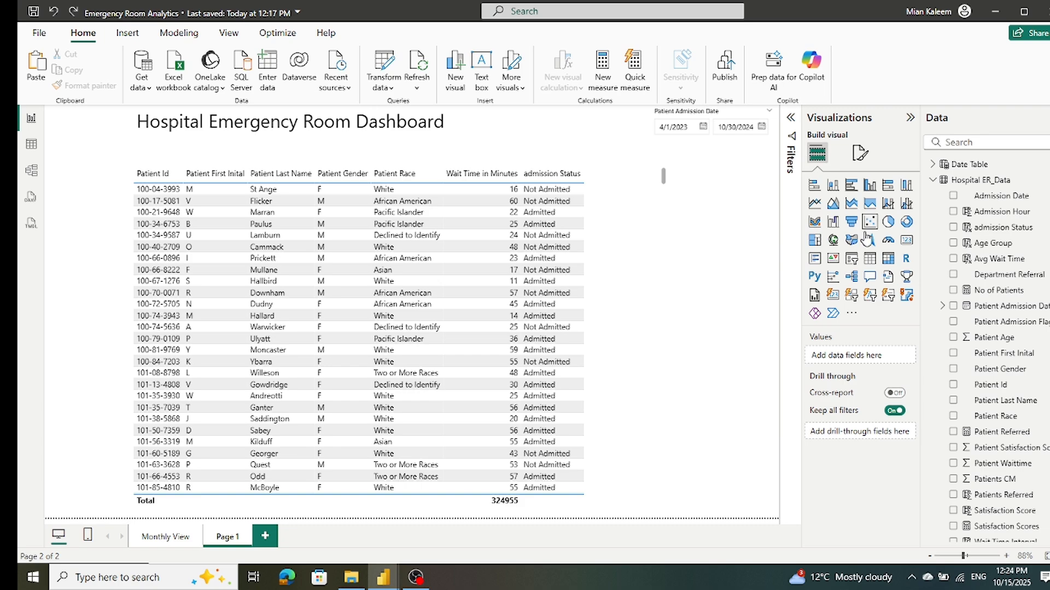
{"action": "left_click", "coordinate": [852, 259]}
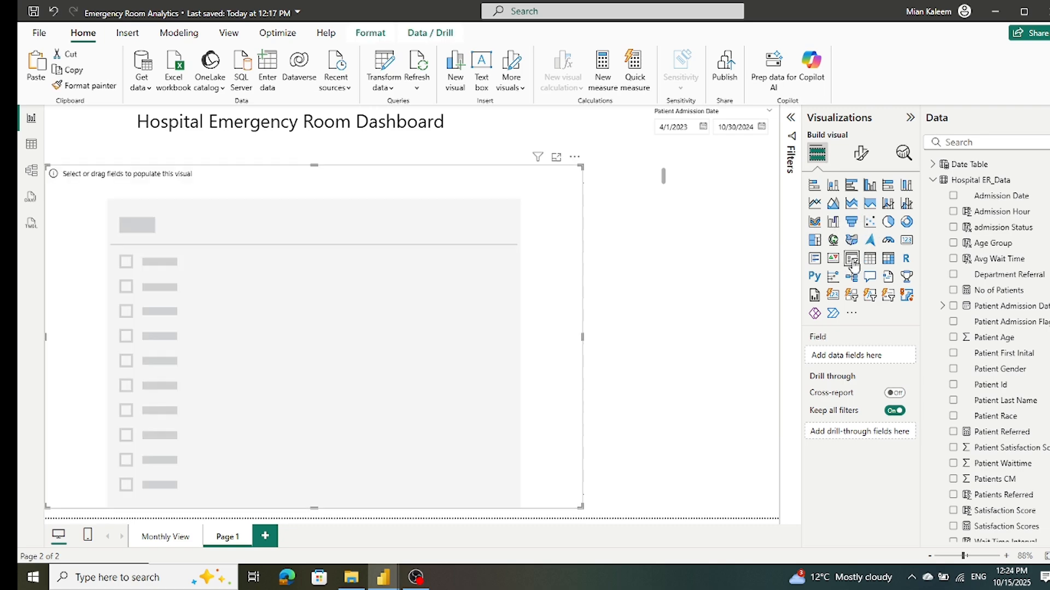
{"action": "left_click_drag", "start_coordinate": [549, 254], "coordinate": [693, 264]}
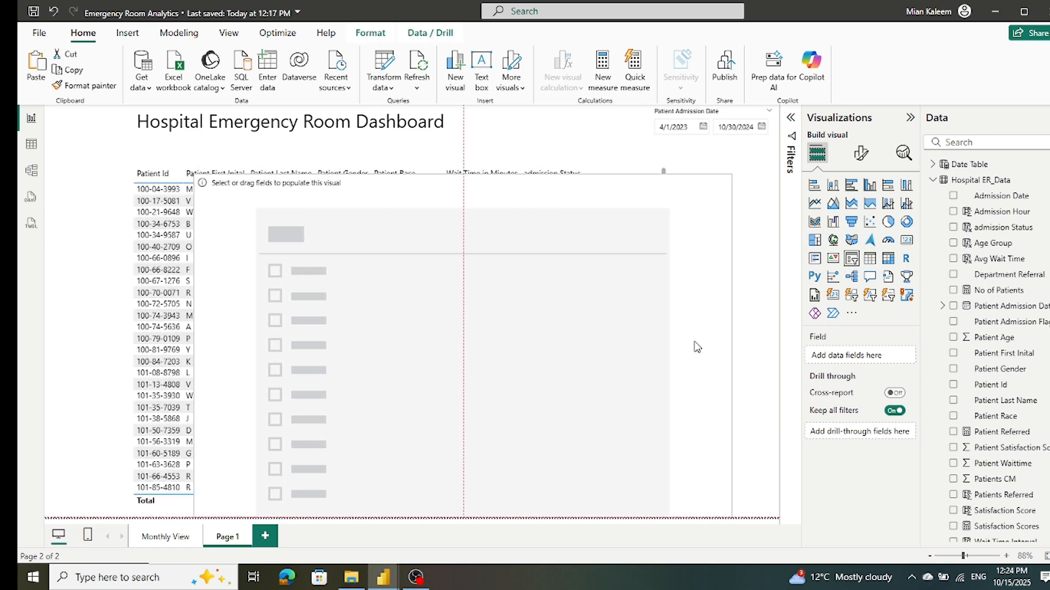
{"action": "left_click_drag", "start_coordinate": [457, 515], "coordinate": [488, 213]}
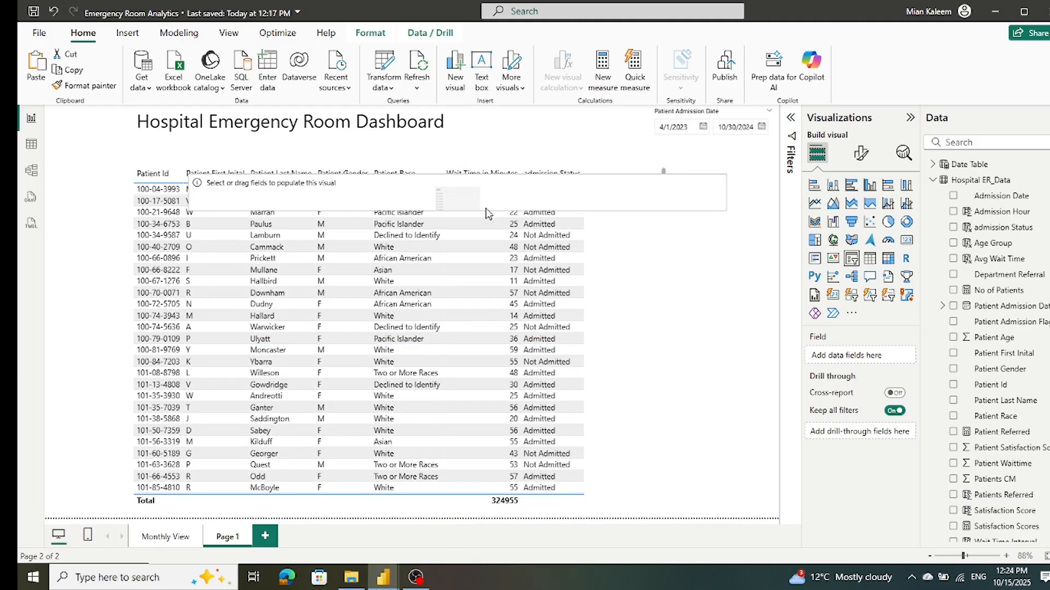
{"action": "left_click_drag", "start_coordinate": [726, 192], "coordinate": [629, 116]}
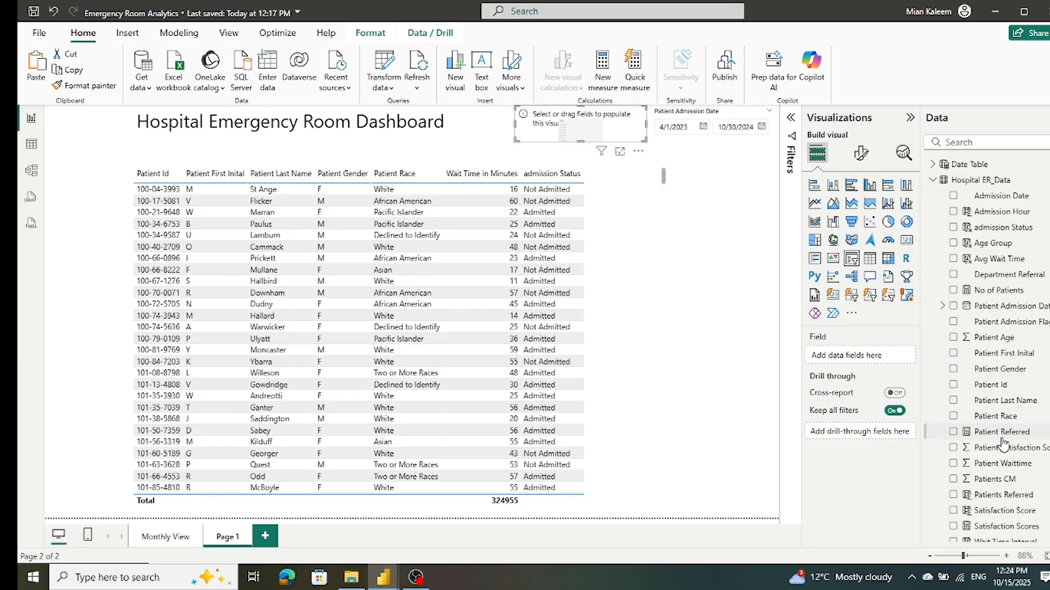
Step: Assign Patient Last Name to the new slicer, set its style to Dropdown, and make it slightly taller
{"action": "left_click", "coordinate": [952, 401]}
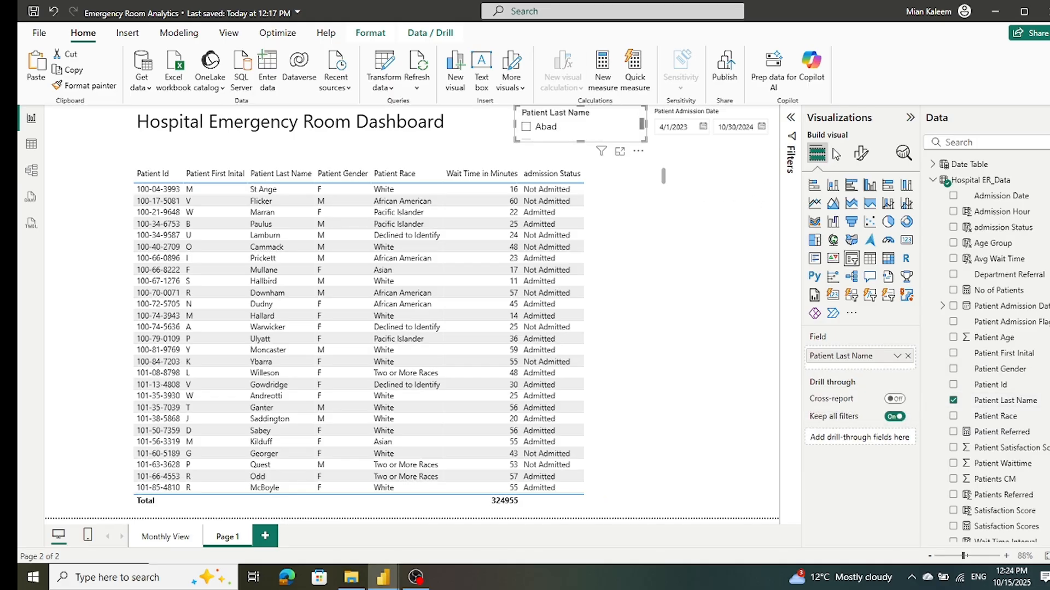
{"action": "left_click", "coordinate": [861, 153]}
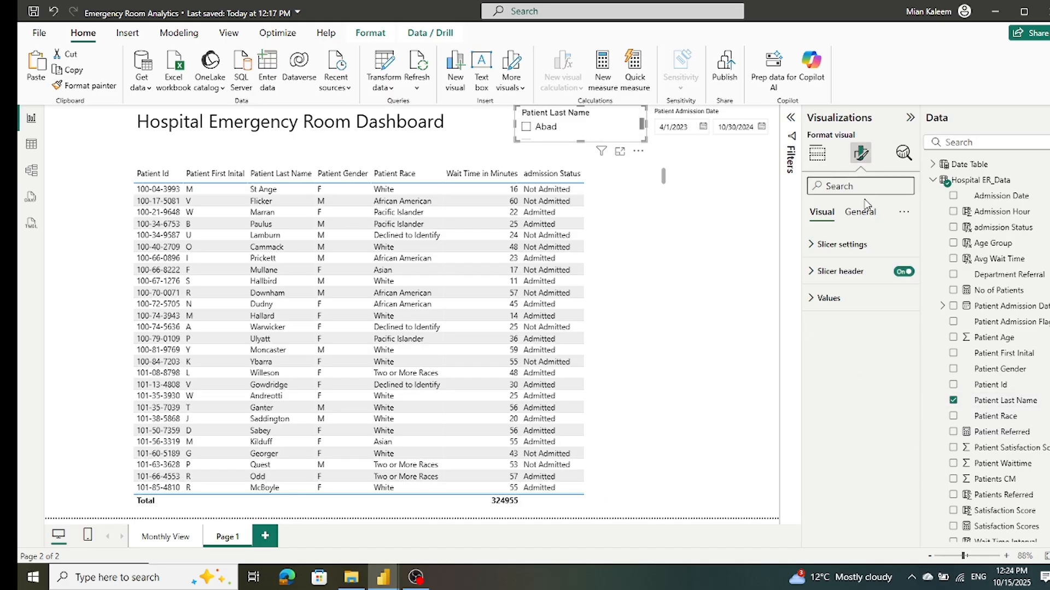
{"action": "left_click", "coordinate": [813, 249]}
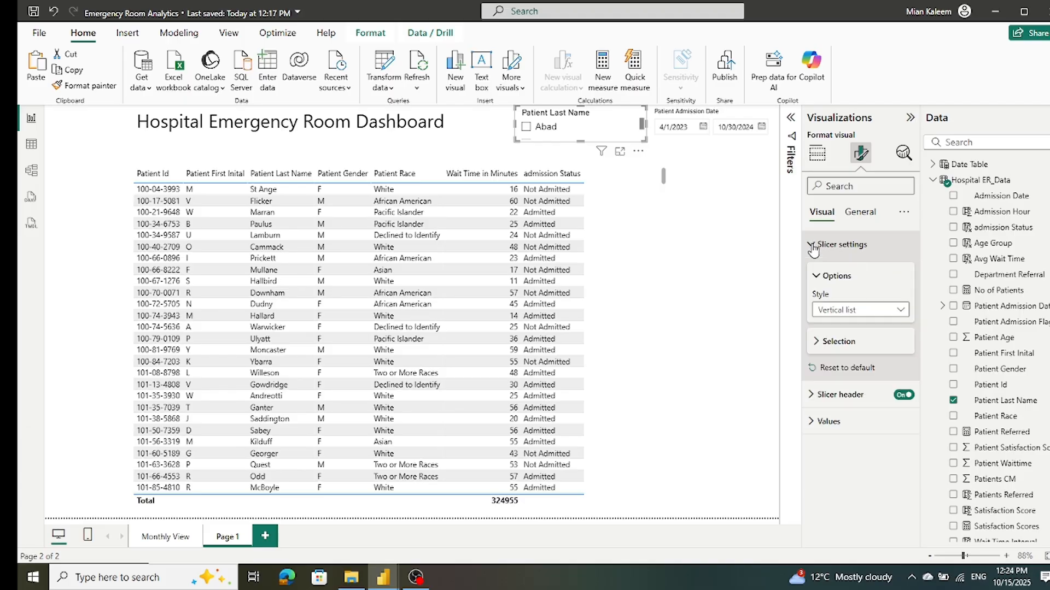
{"action": "left_click", "coordinate": [899, 316]}
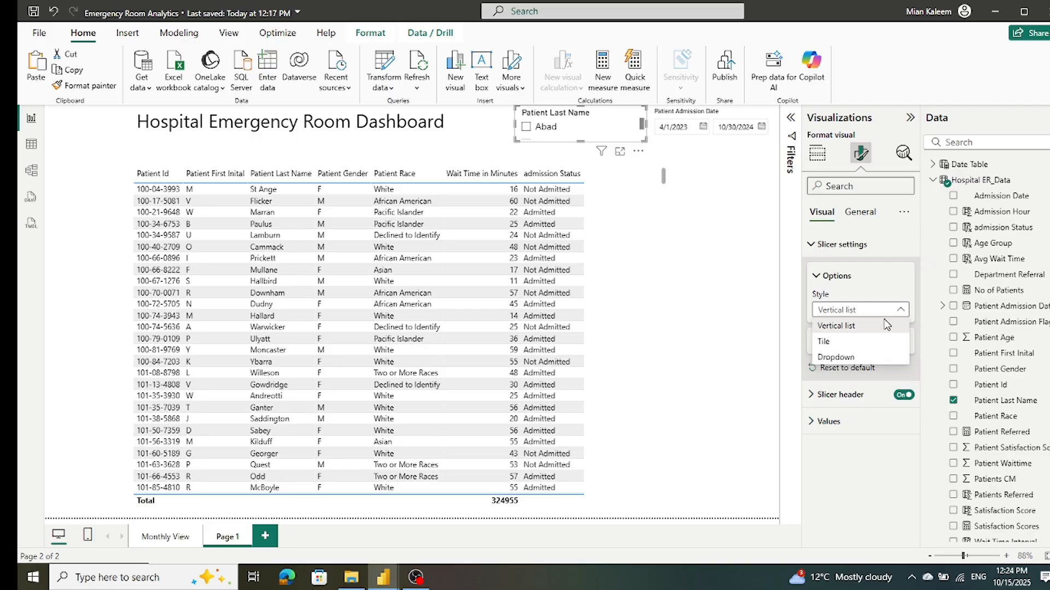
{"action": "left_click", "coordinate": [839, 358]}
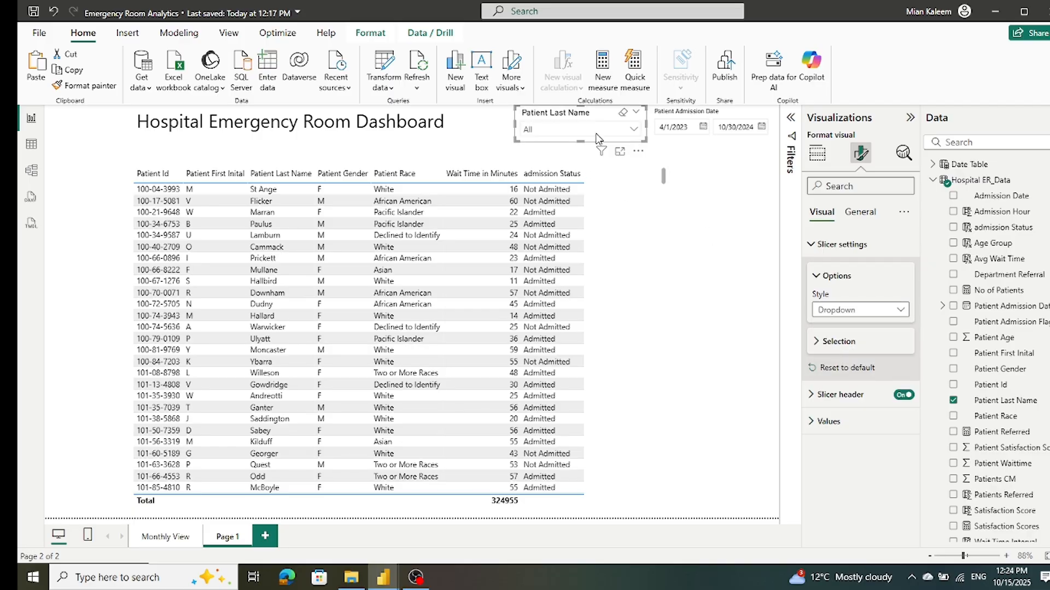
{"action": "mouse_move", "coordinate": [581, 142]}
{"action": "left_mouse_down"}
{"action": "mouse_move", "coordinate": [585, 154]}
{"action": "mouse_move", "coordinate": [587, 144]}
{"action": "left_mouse_up"}
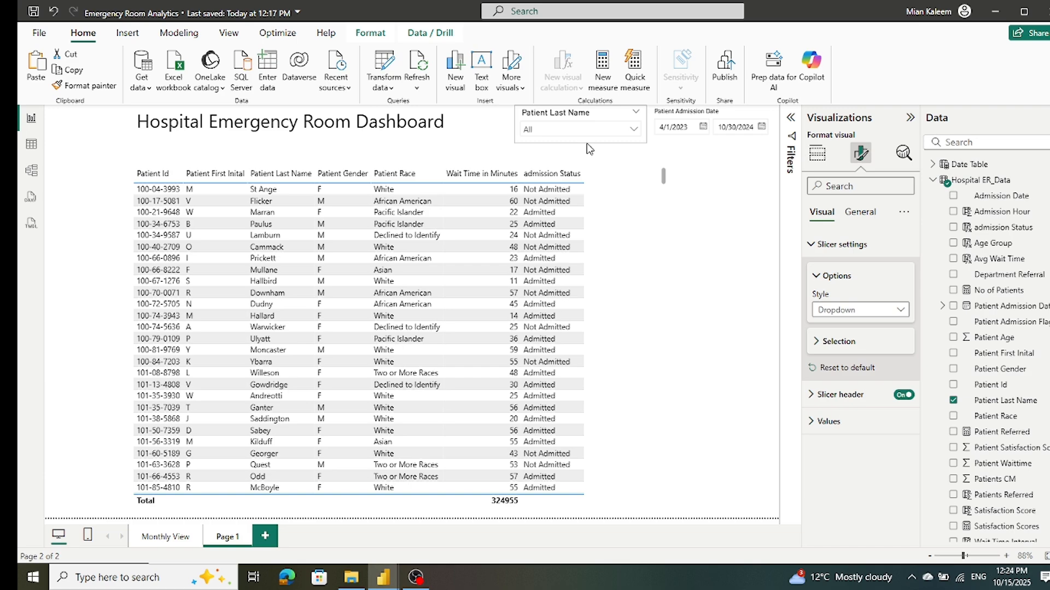
Step: Test the Patient Last Name slicer by filtering the table to the first listed name and clearing the selection
{"action": "left_click", "coordinate": [634, 130]}
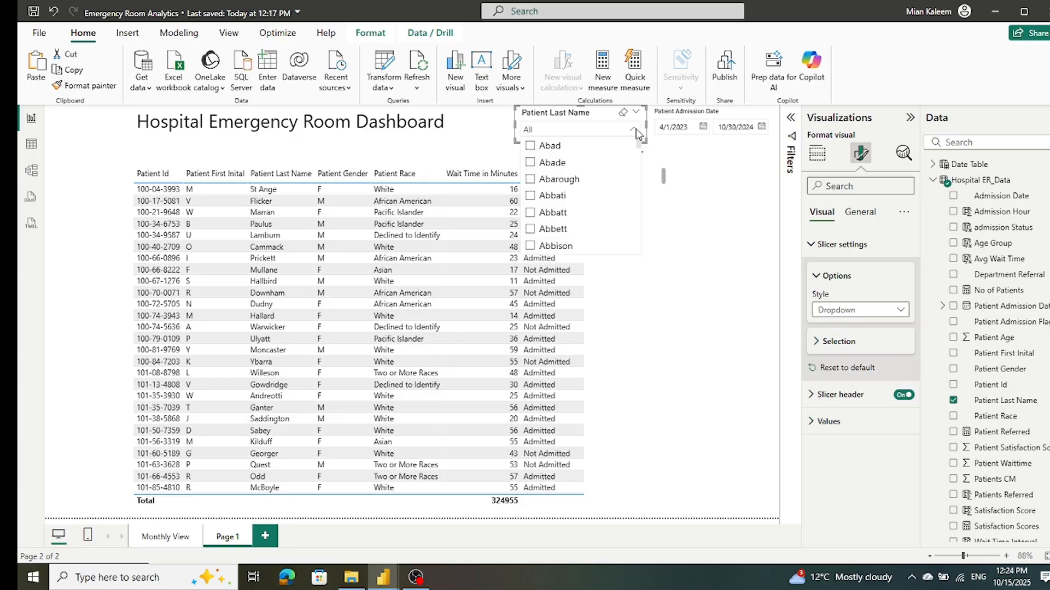
{"action": "left_click", "coordinate": [635, 132]}
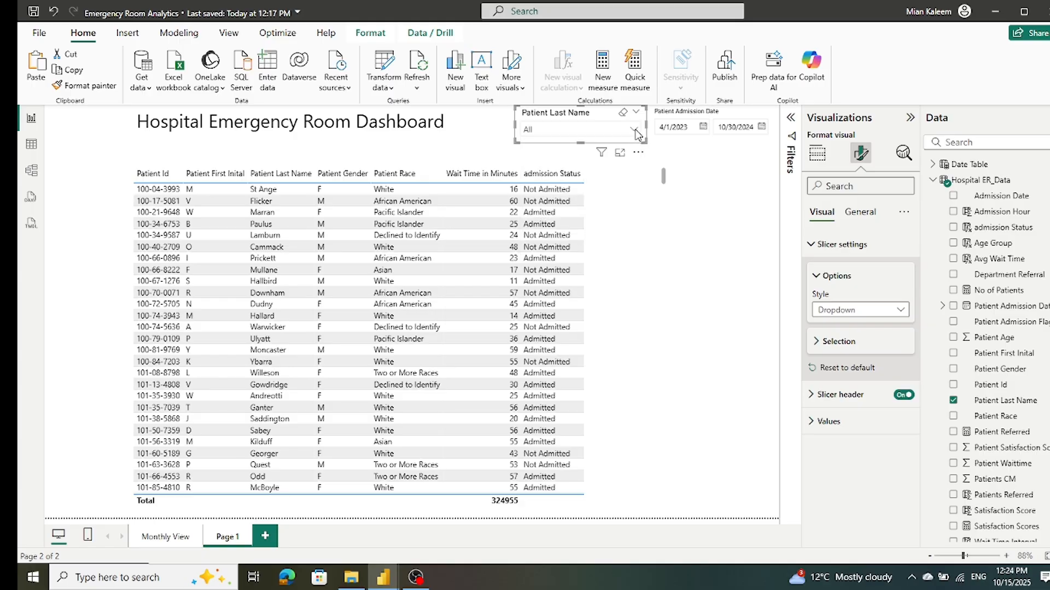
{"action": "left_click", "coordinate": [636, 131]}
{"action": "scroll", "coordinate": [599, 177], "scroll_direction": "down", "scroll_amount": 3}
{"action": "scroll", "coordinate": [599, 178], "scroll_direction": "up", "scroll_amount": 3}
{"action": "left_click", "coordinate": [530, 146]}
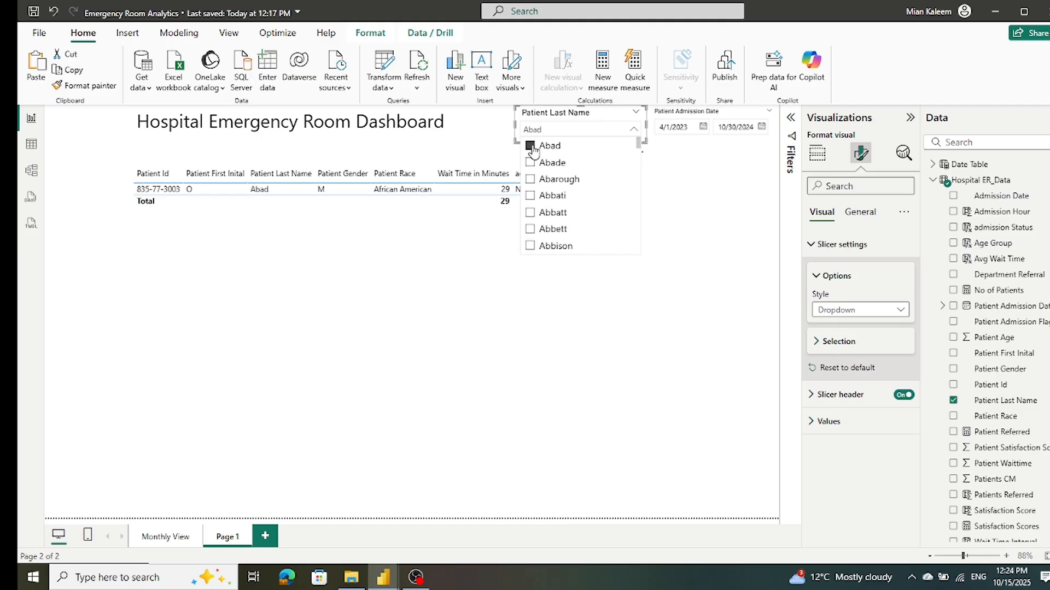
{"action": "left_click", "coordinate": [529, 146]}
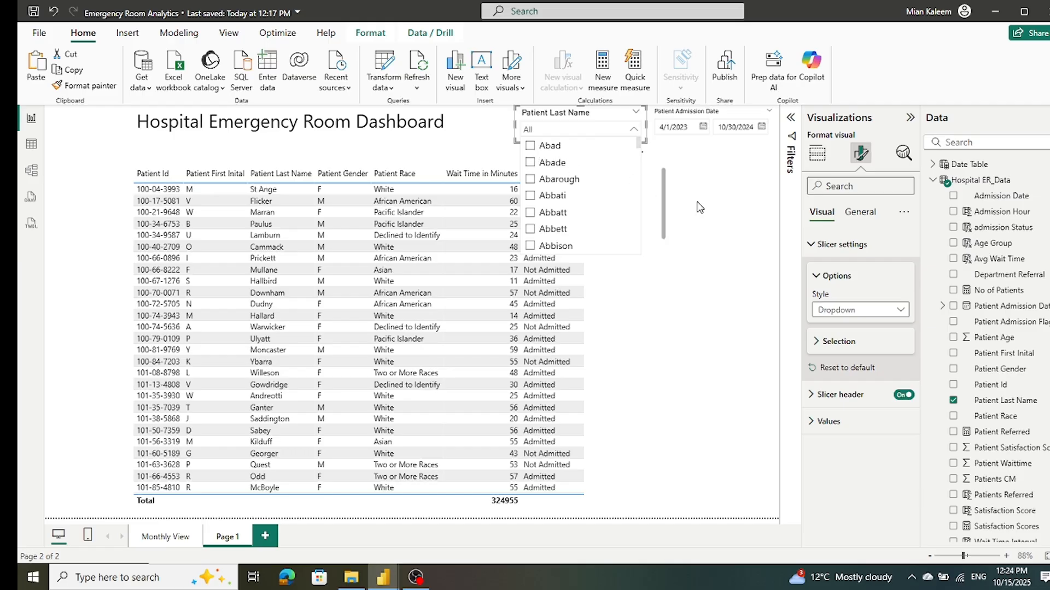
Step: Try the Tile style on the Patient Last Name slicer and return it to Dropdown
{"action": "left_click", "coordinate": [900, 310]}
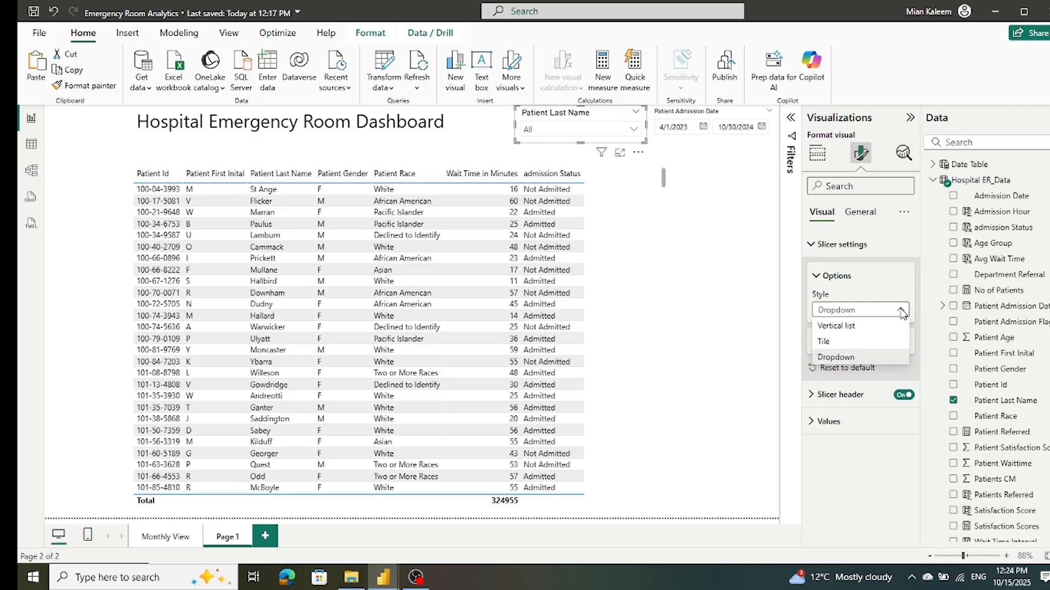
{"action": "left_click", "coordinate": [825, 341]}
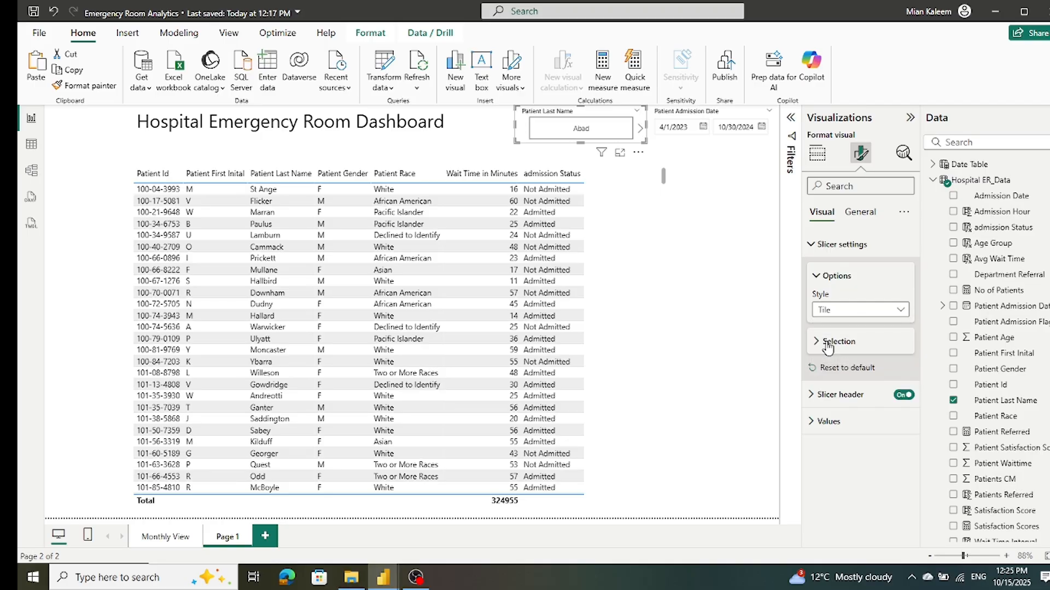
{"action": "left_click", "coordinate": [896, 310]}
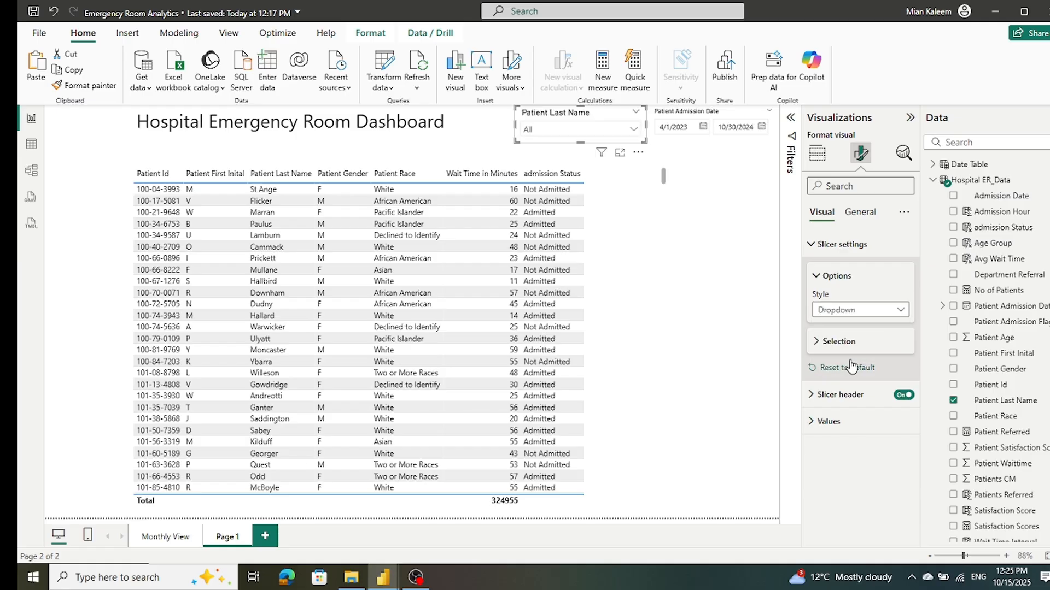
Step: Enable the "Select all" option for the Patient Last Name slicer and check it in the slicer's list
{"action": "left_click", "coordinate": [816, 343]}
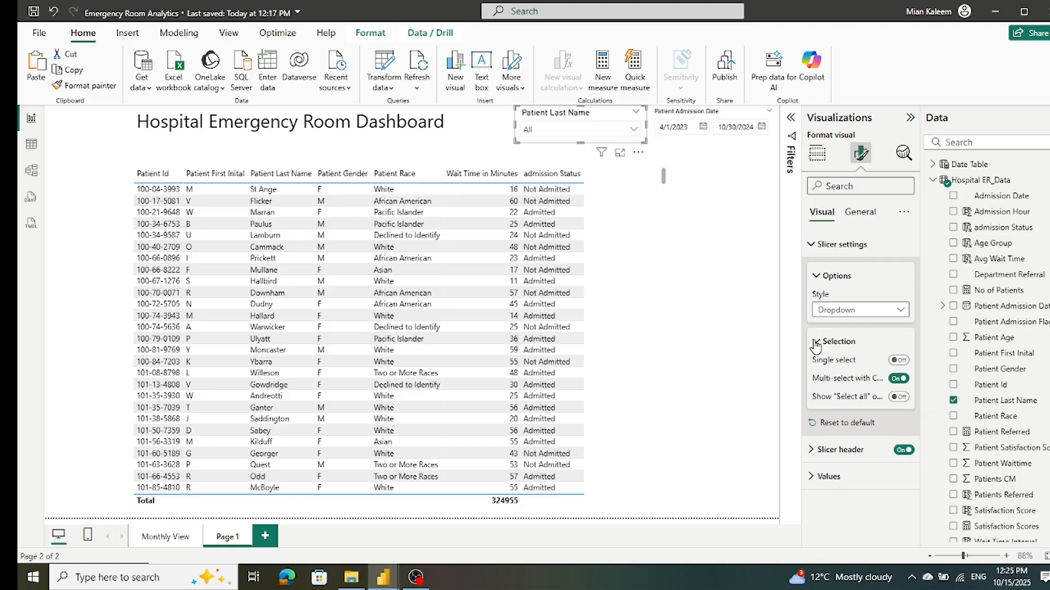
{"action": "left_click", "coordinate": [899, 397]}
{"action": "left_click", "coordinate": [860, 214]}
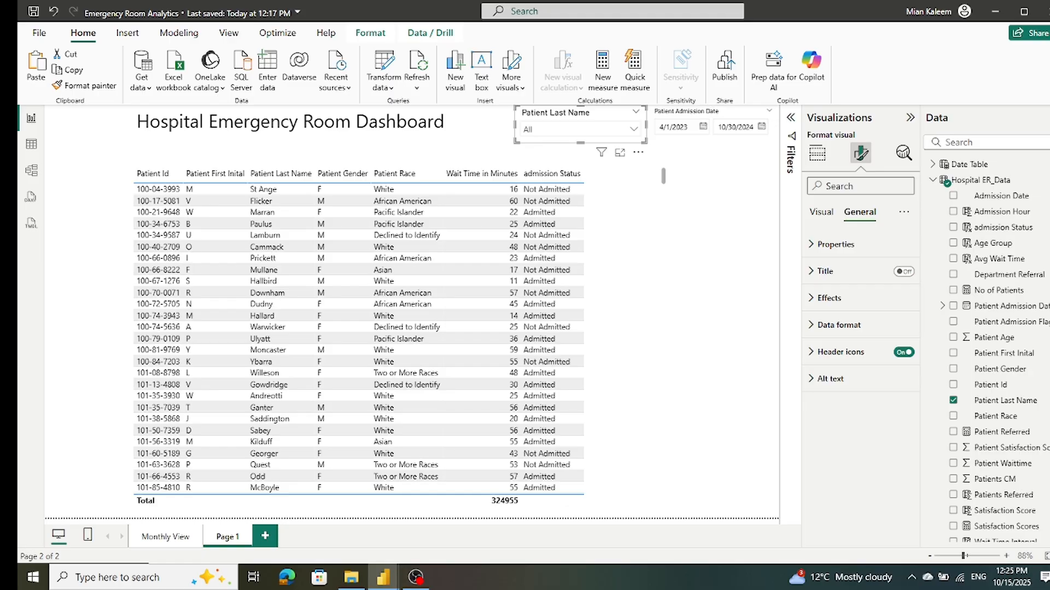
{"action": "left_click", "coordinate": [501, 115]}
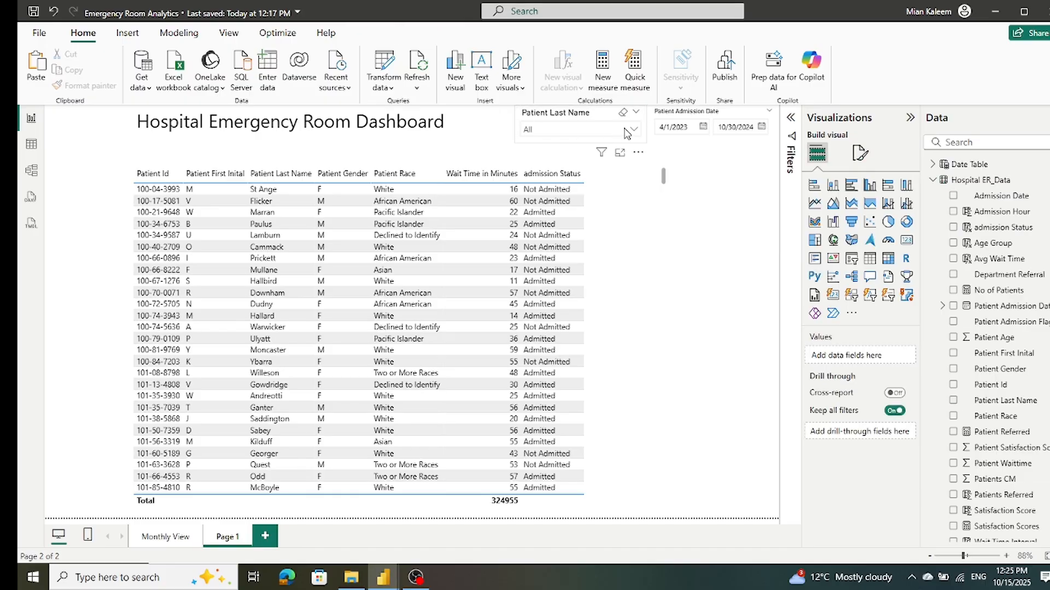
{"action": "left_click", "coordinate": [634, 130]}
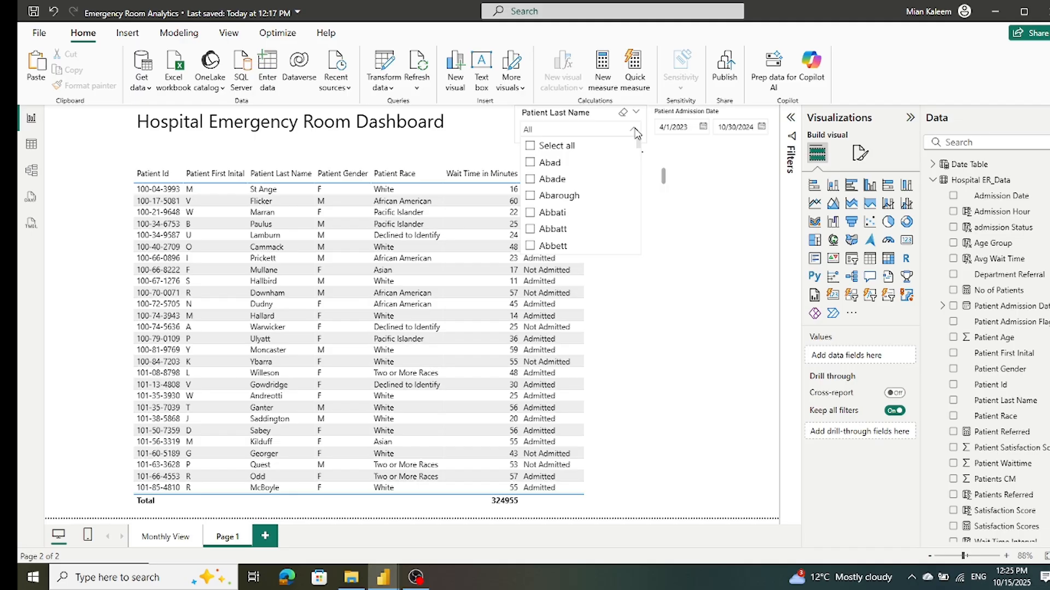
{"action": "left_click", "coordinate": [635, 131]}
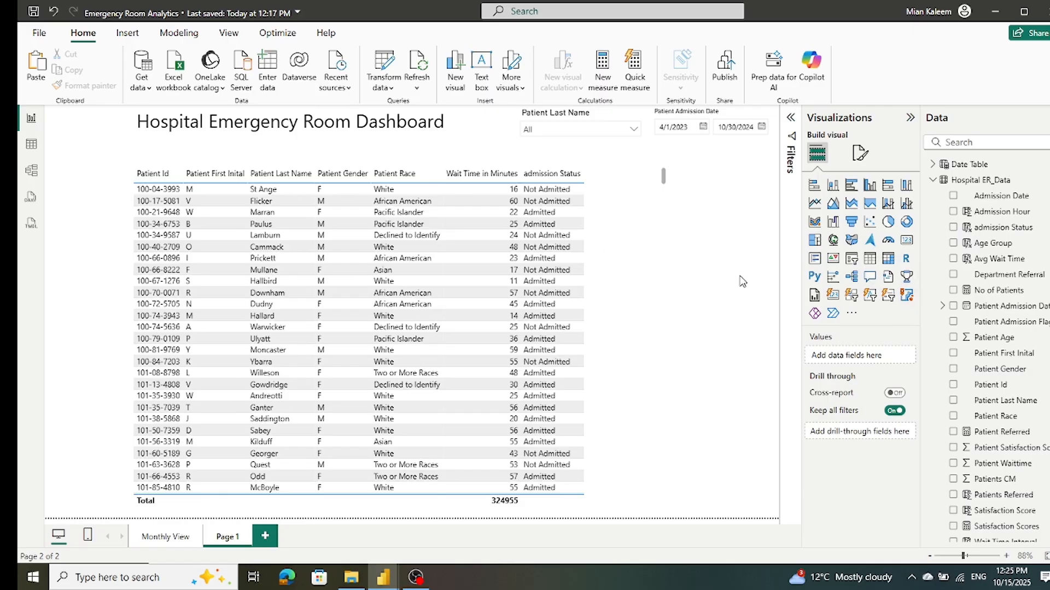
Step: Move the patient table to the right and slightly up beneath the title and slicers
{"action": "left_click", "coordinate": [667, 299]}
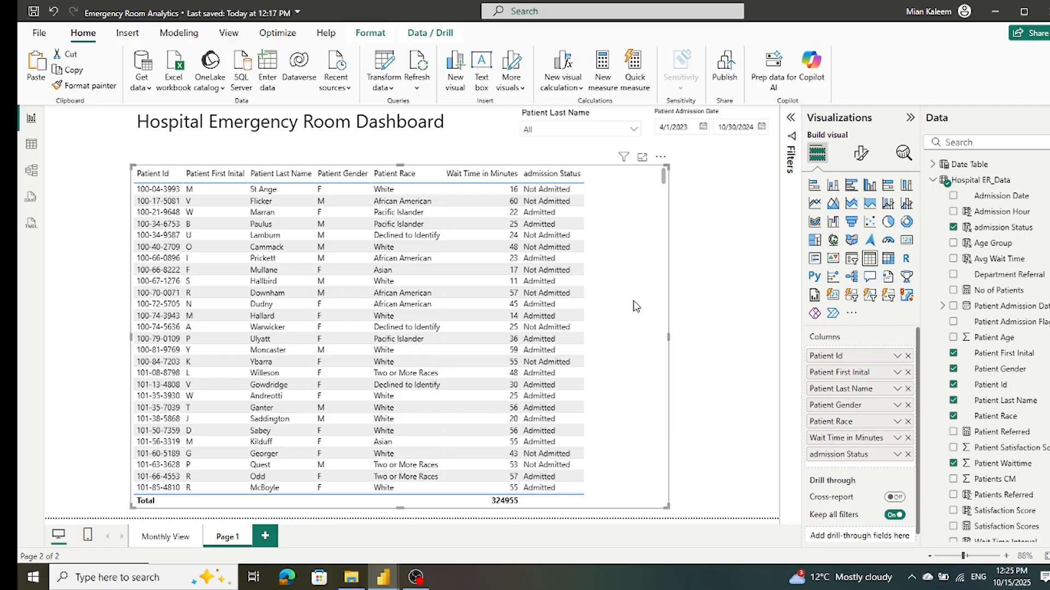
{"action": "left_click_drag", "start_coordinate": [651, 251], "coordinate": [721, 246]}
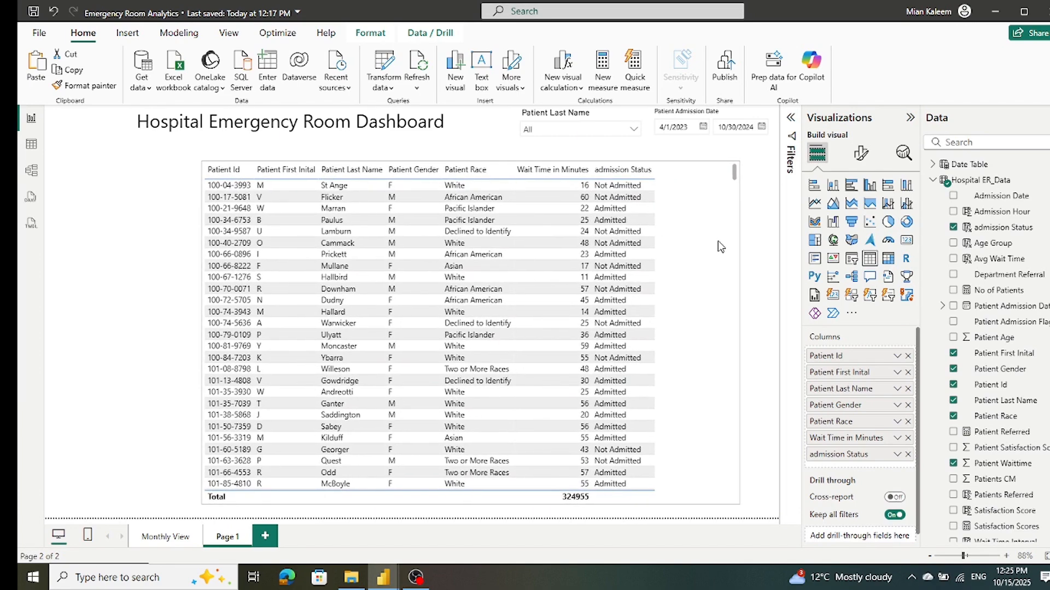
Step: Widen the patient table leftward to align with the report title, save the report and collapse the Hospital ER_Data fields
{"action": "left_click_drag", "start_coordinate": [203, 333], "coordinate": [133, 335]}
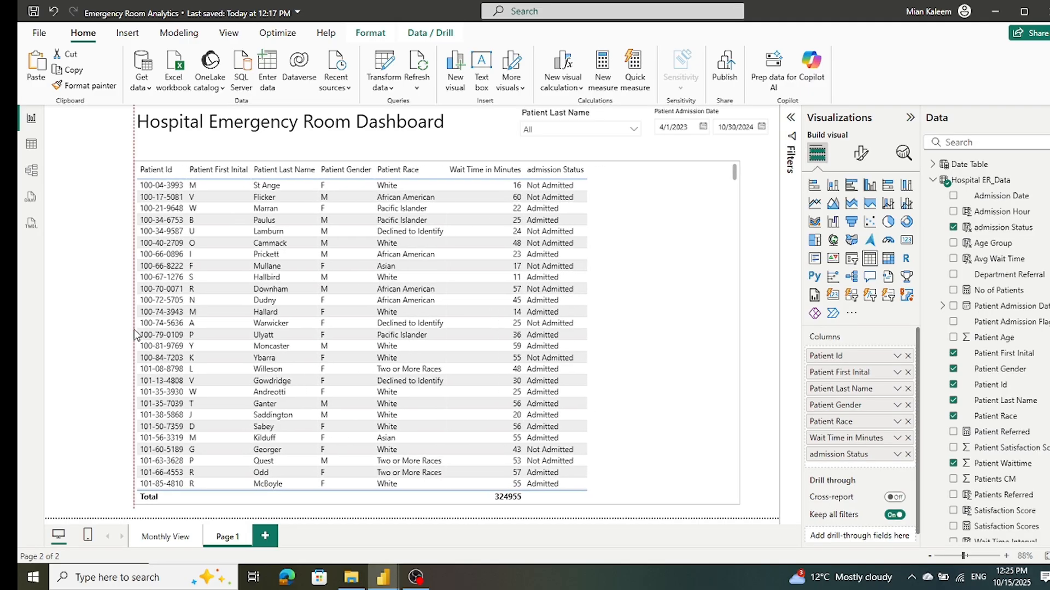
{"action": "left_click", "coordinate": [91, 279]}
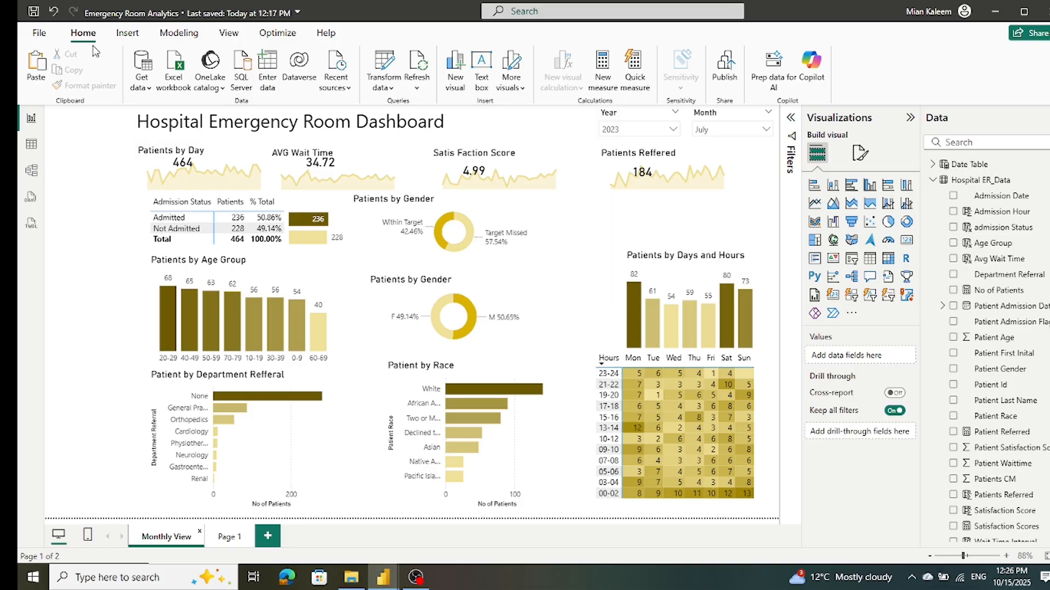
{"action": "left_click", "coordinate": [33, 11]}
{"action": "left_click", "coordinate": [932, 180]}
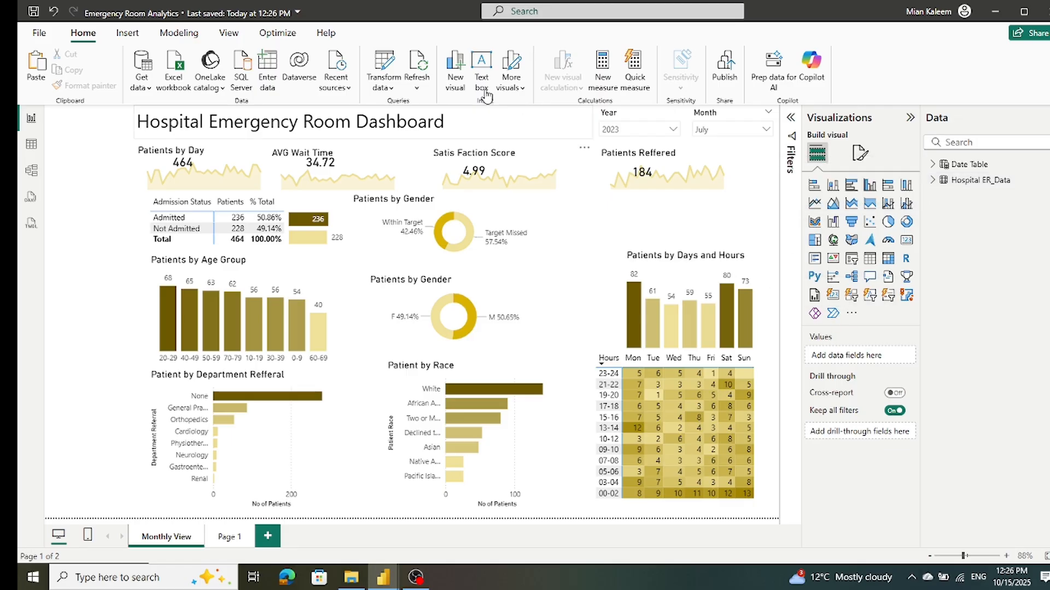
Step: Insert a page navigator on the Monthly View page and narrow it at the page's upper-left corner
{"action": "left_click", "coordinate": [123, 34]}
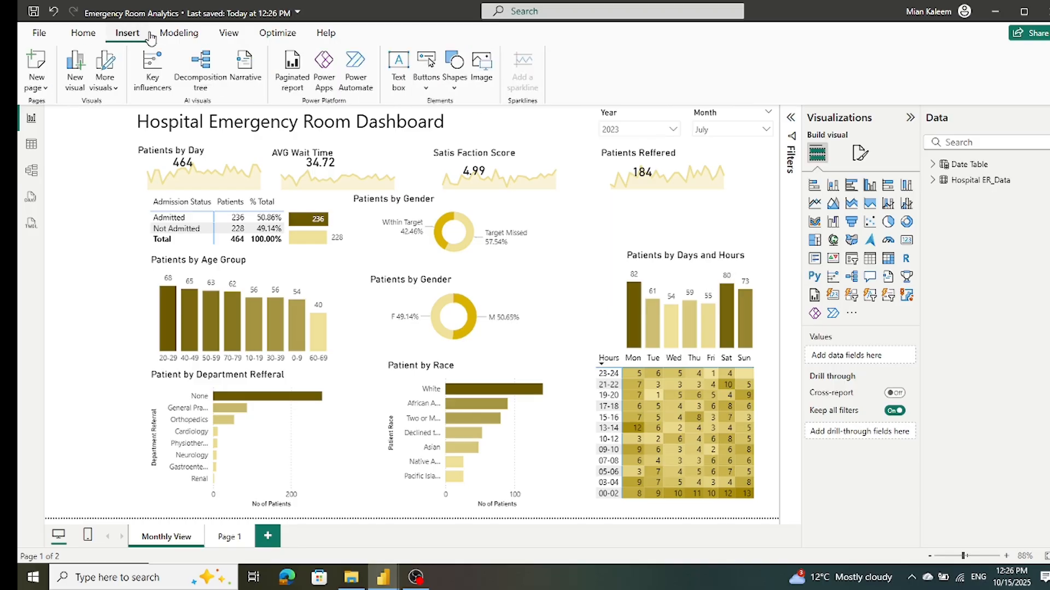
{"action": "left_click", "coordinate": [437, 69]}
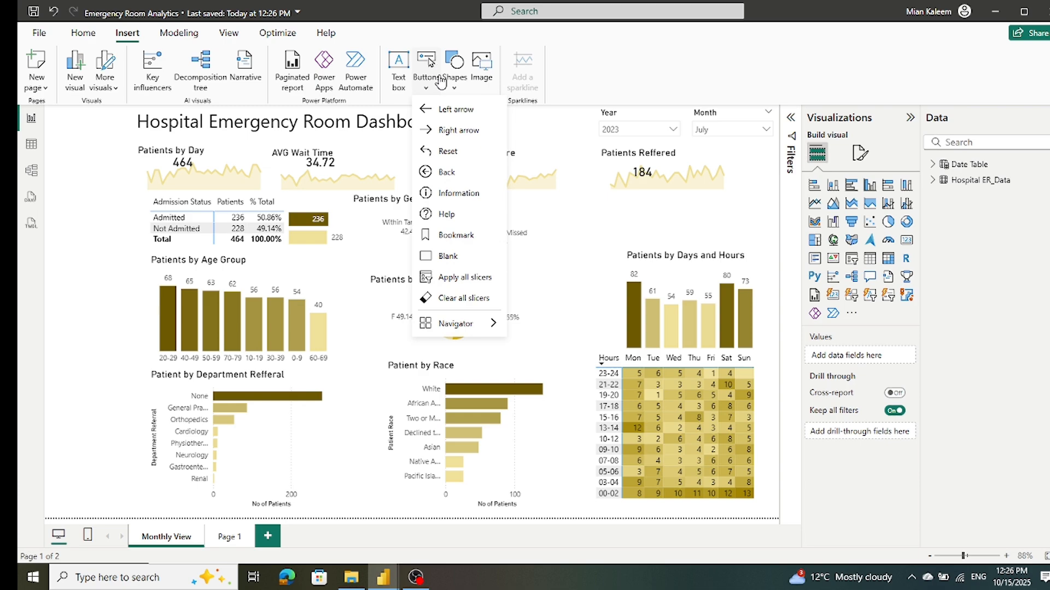
{"action": "mouse_move", "coordinate": [460, 327]}
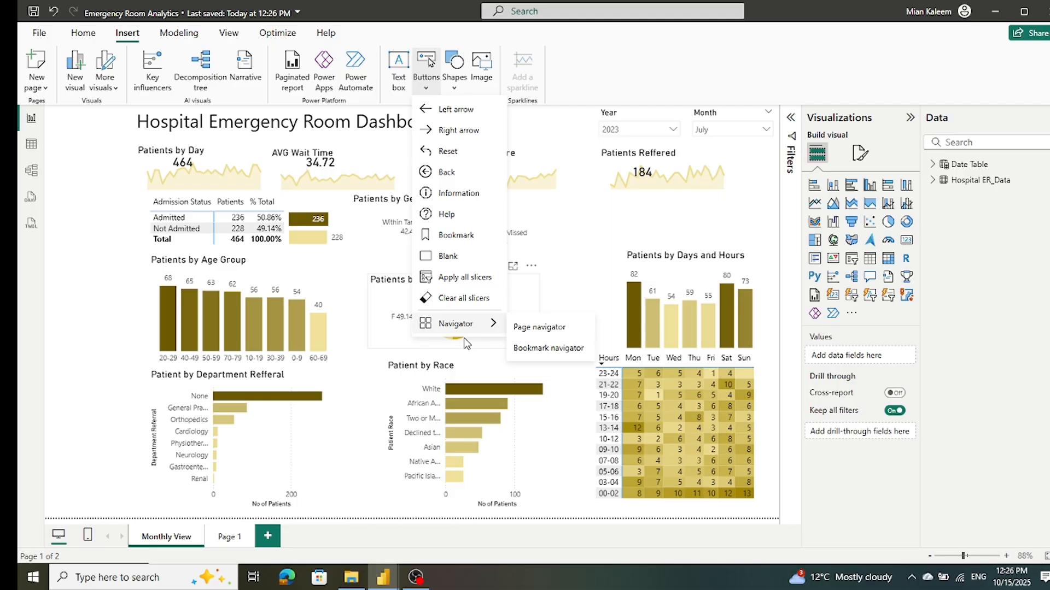
{"action": "left_click", "coordinate": [102, 261]}
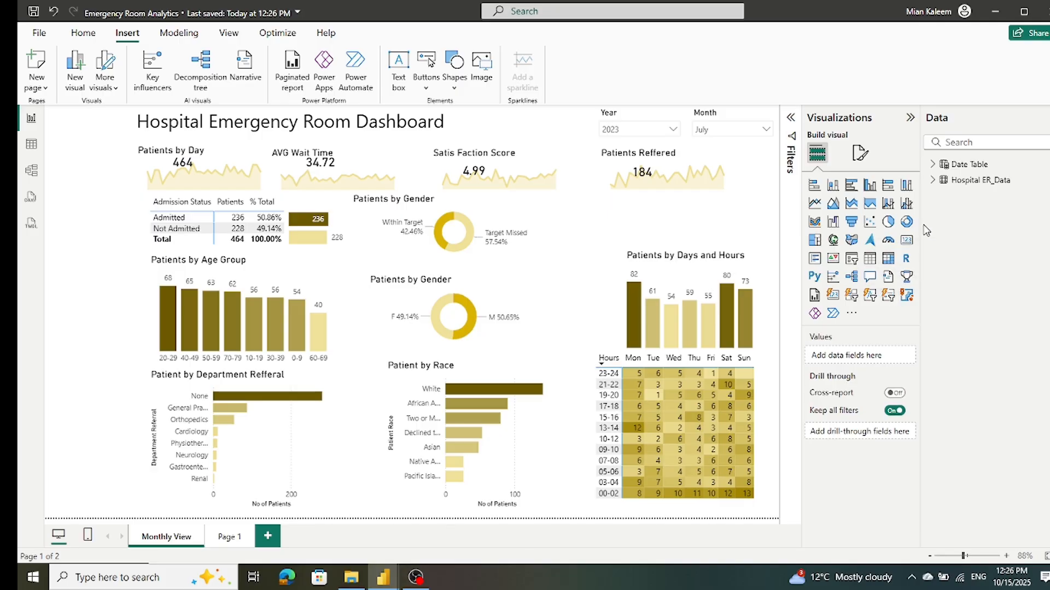
{"action": "left_click", "coordinate": [430, 70]}
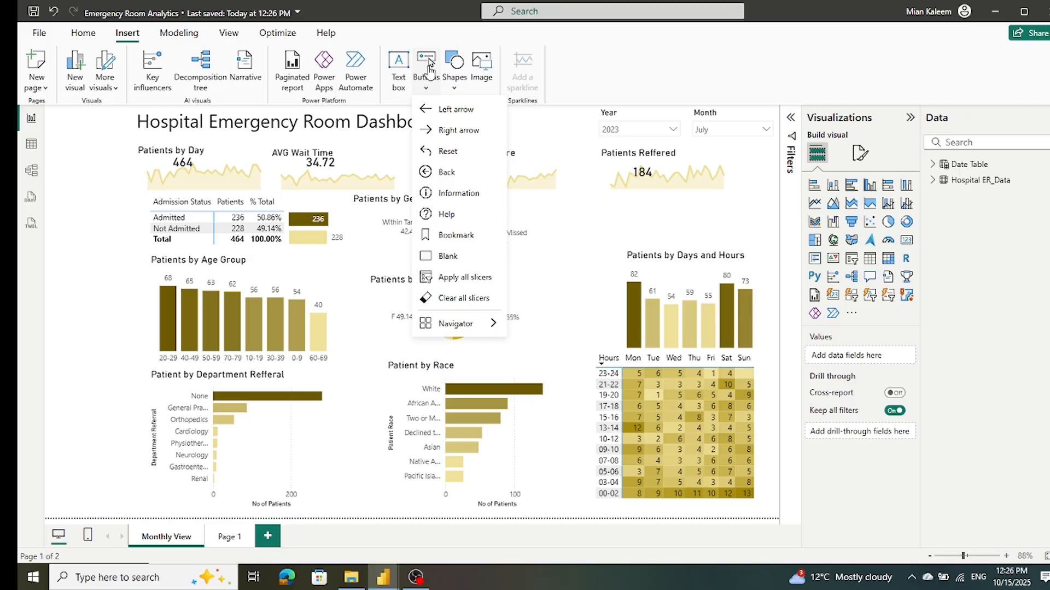
{"action": "mouse_move", "coordinate": [447, 330]}
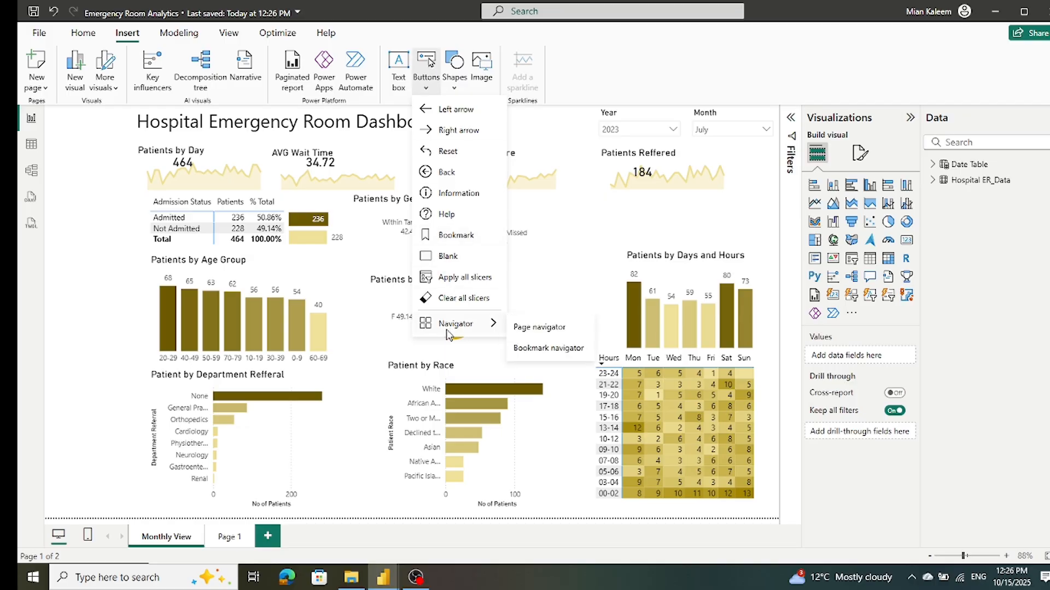
{"action": "left_click", "coordinate": [553, 330]}
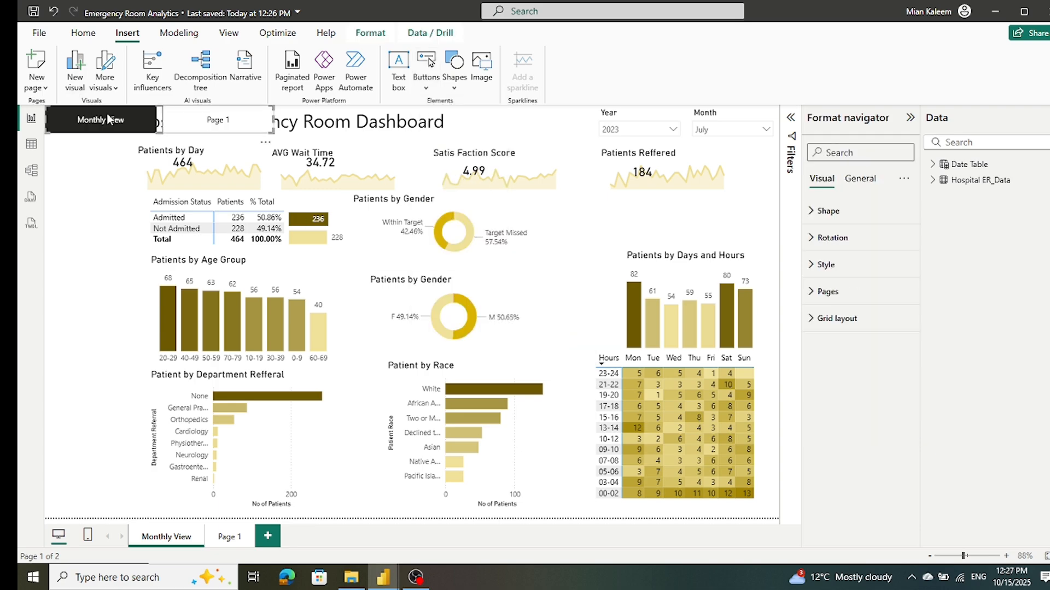
{"action": "left_click_drag", "start_coordinate": [272, 119], "coordinate": [123, 140]}
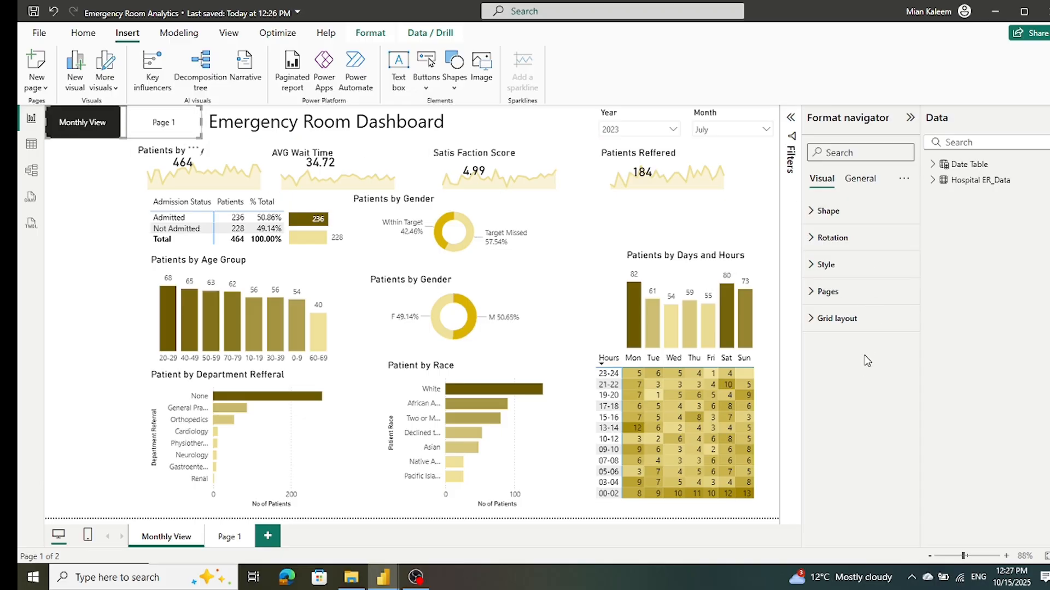
Step: Hide the Monthly View entry in its page navigator and narrow the navigator to fit beside the report title
{"action": "left_click", "coordinate": [865, 186]}
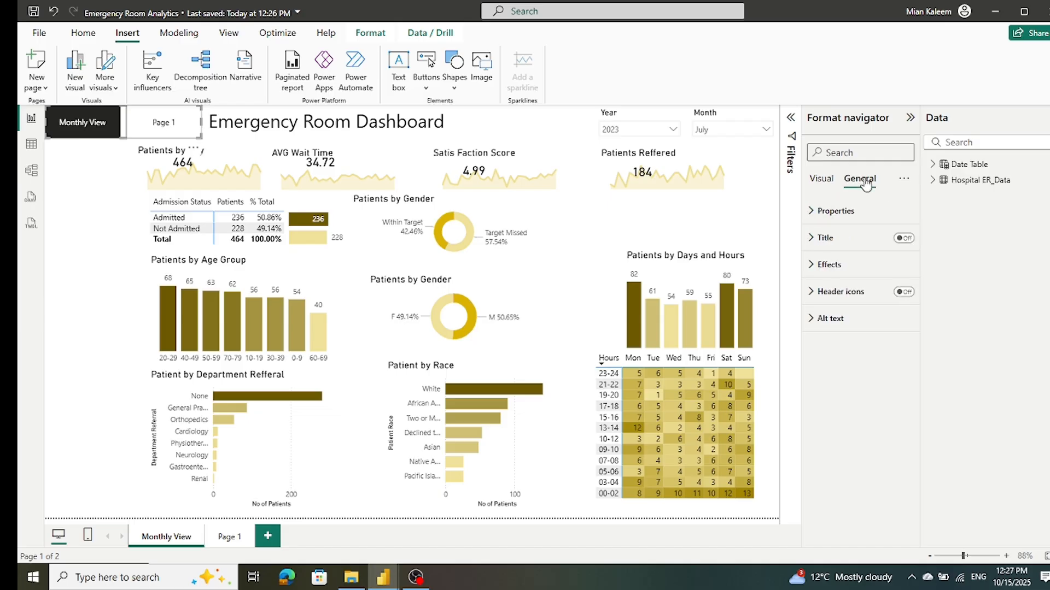
{"action": "left_click", "coordinate": [828, 181]}
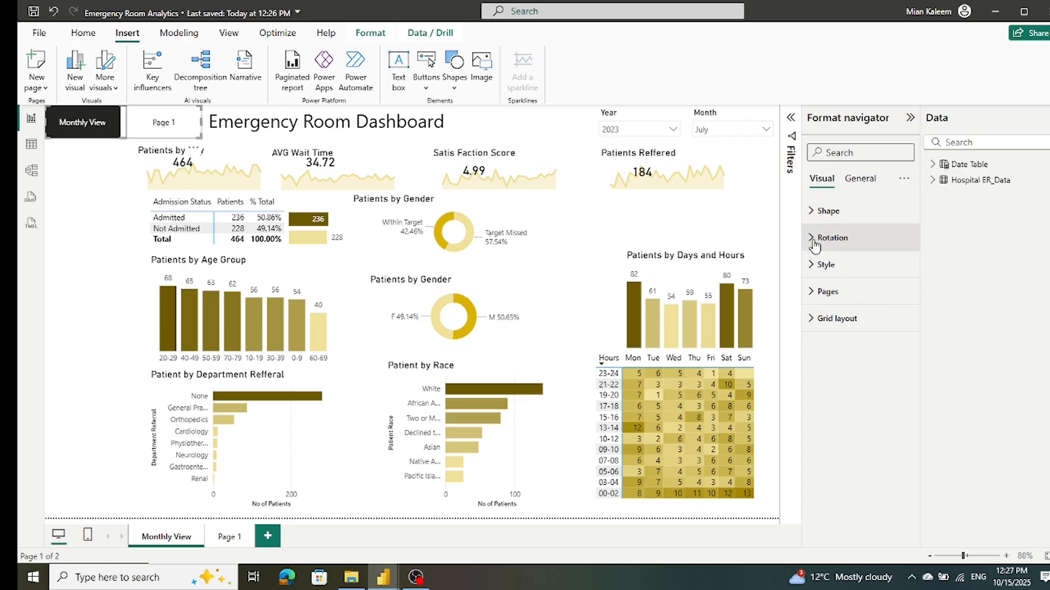
{"action": "left_click", "coordinate": [813, 293]}
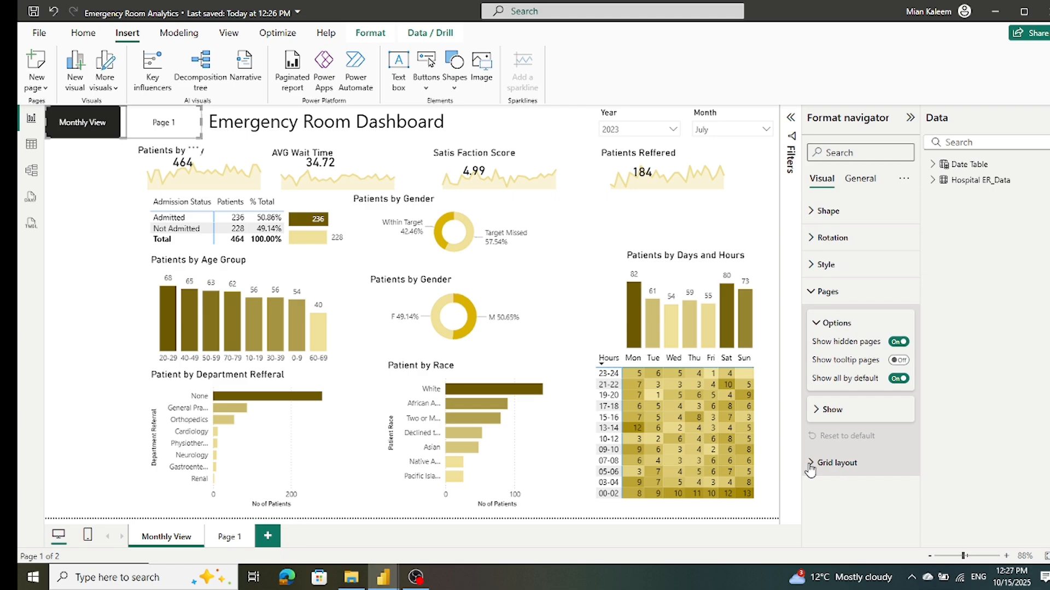
{"action": "left_click", "coordinate": [818, 411]}
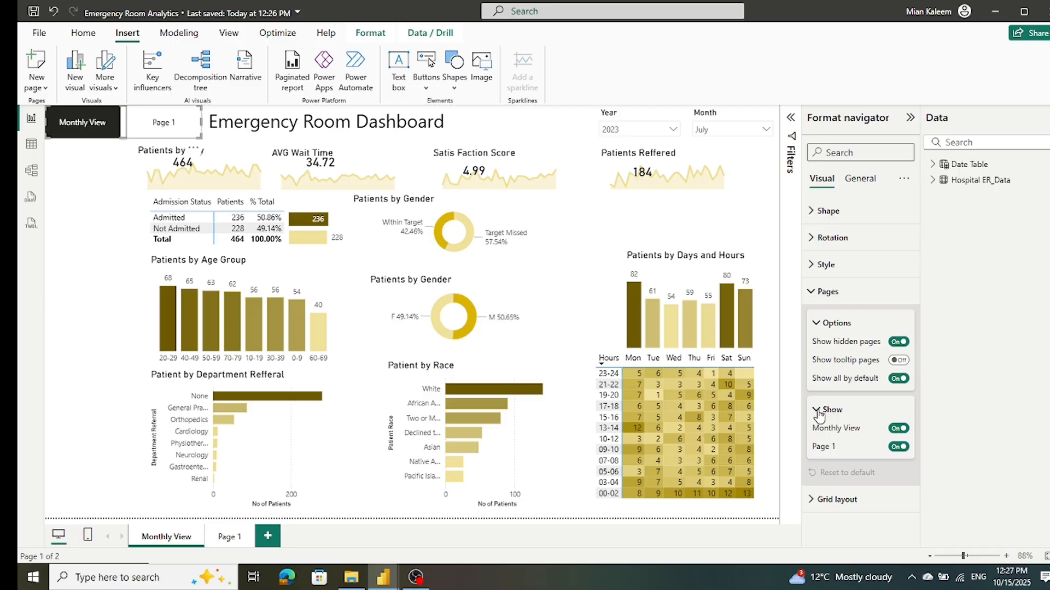
{"action": "left_click", "coordinate": [898, 429]}
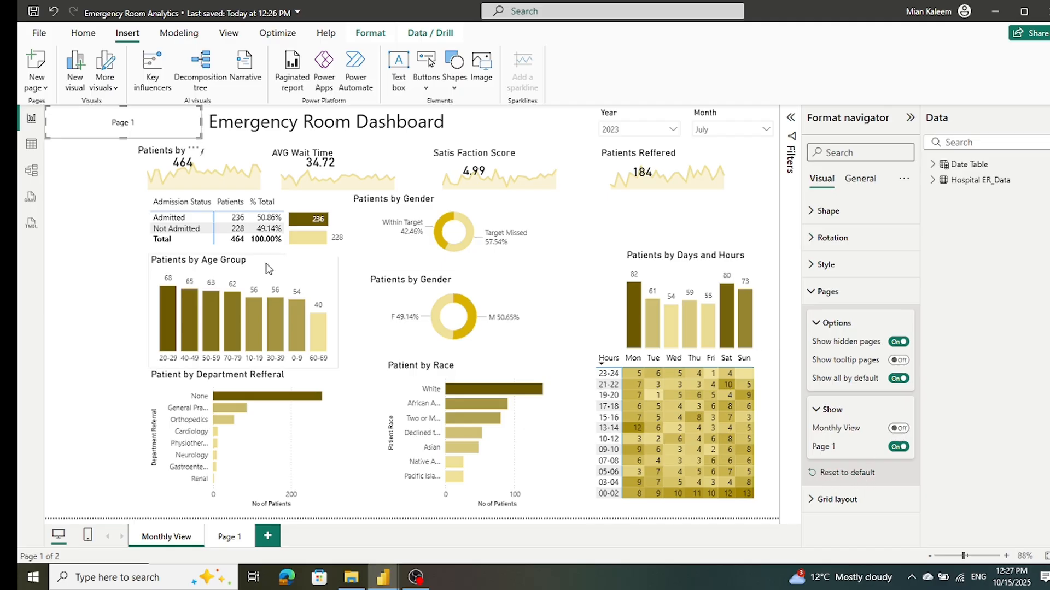
{"action": "left_click_drag", "start_coordinate": [198, 123], "coordinate": [133, 134]}
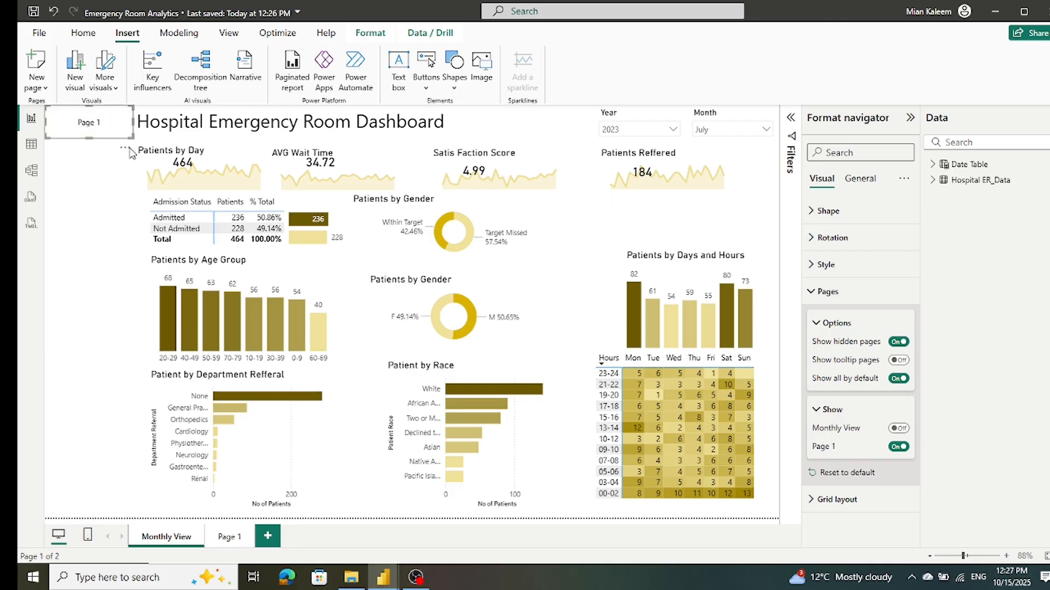
Step: Rename the report page Page 1 as Patient Details
{"action": "double_click", "coordinate": [222, 537]}
{"action": "type", "text": "Patie"}
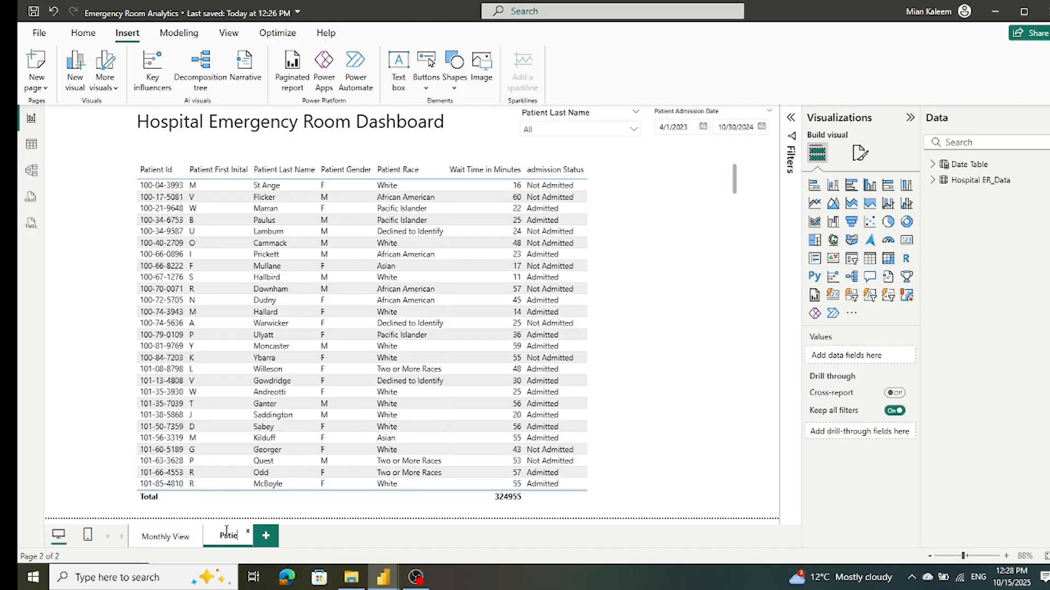
{"action": "type", "text": "nt Datails"}
{"action": "left_click", "coordinate": [368, 539]}
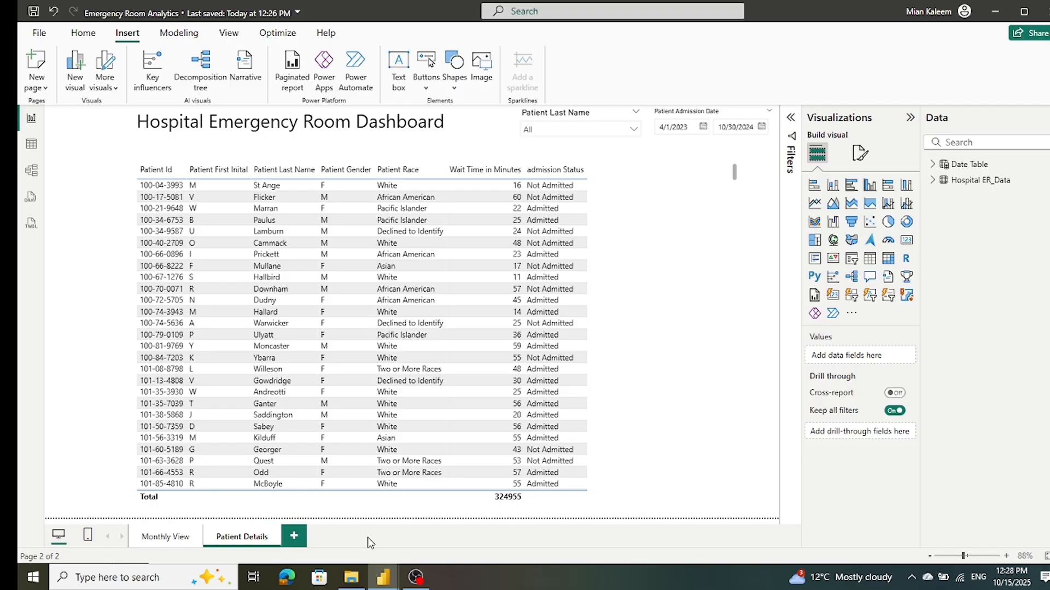
Step: Go to Patient Details through the Monthly View page's navigator and insert a page navigator there
{"action": "left_click", "coordinate": [156, 542]}
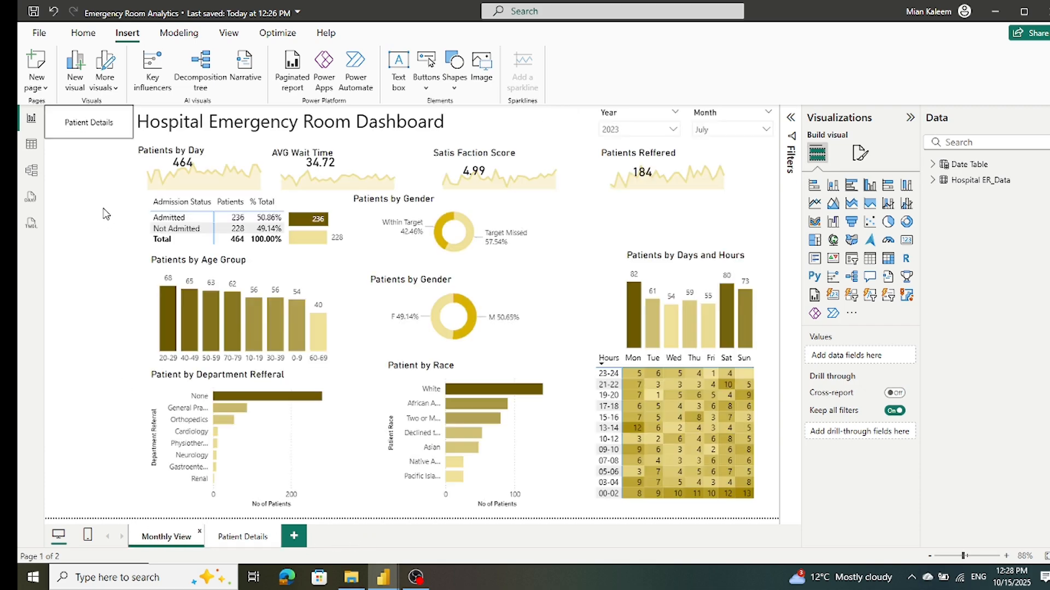
{"action": "left_click", "coordinate": [90, 125], "text": "ctrl"}
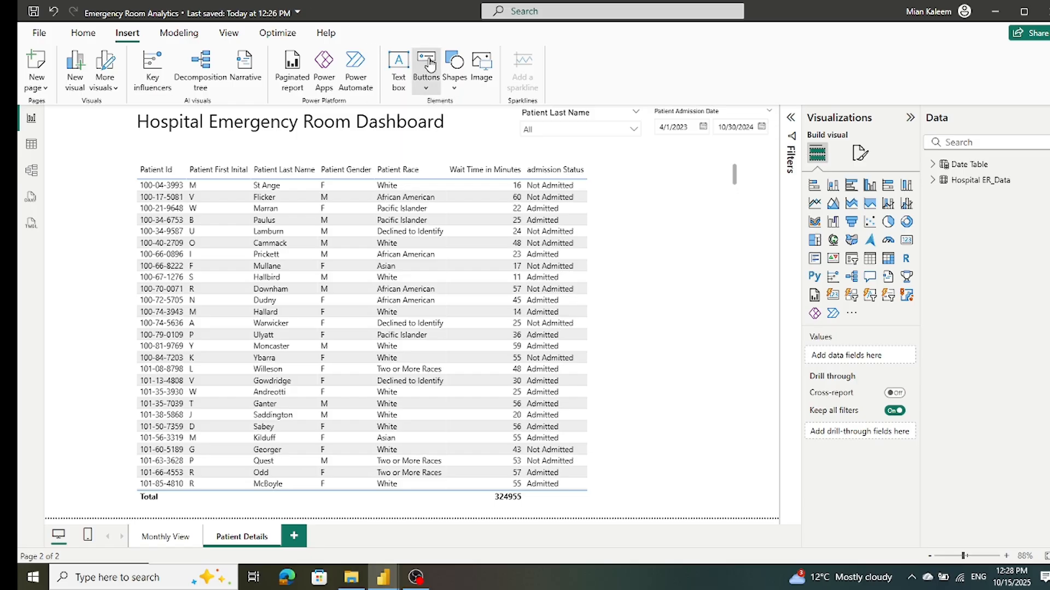
{"action": "left_click", "coordinate": [430, 64]}
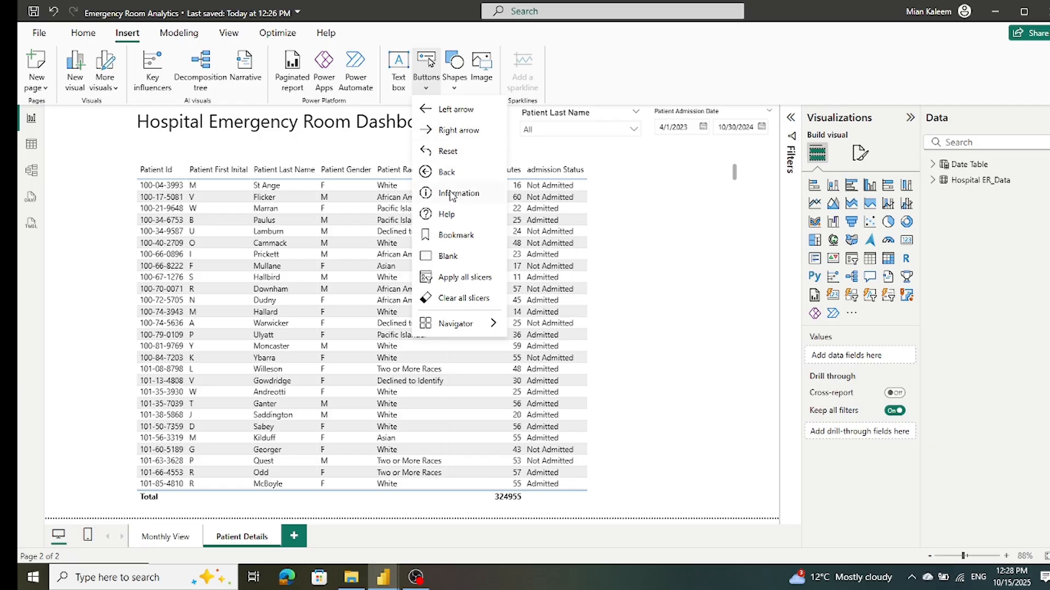
{"action": "mouse_move", "coordinate": [447, 328]}
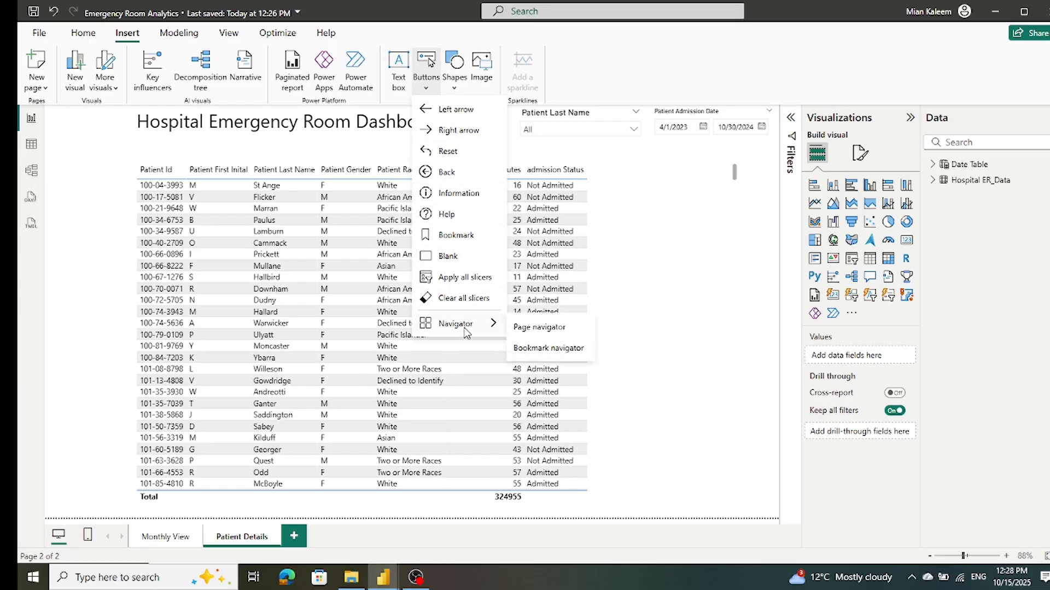
{"action": "left_click", "coordinate": [551, 328]}
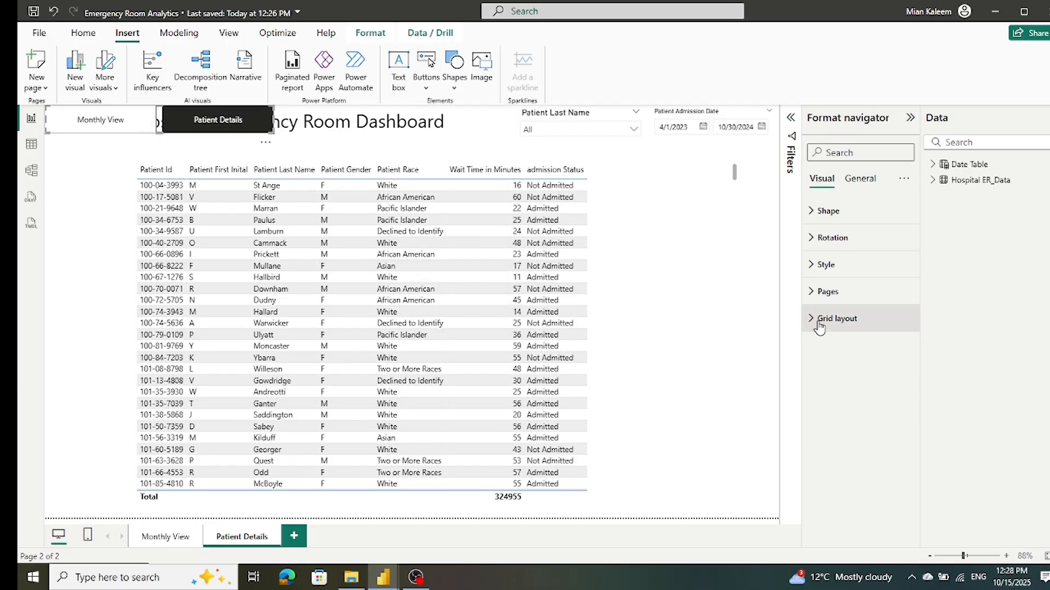
Step: Hide the Patient Details entry in the new page navigator, leaving hidden pages shown
{"action": "left_click", "coordinate": [820, 294]}
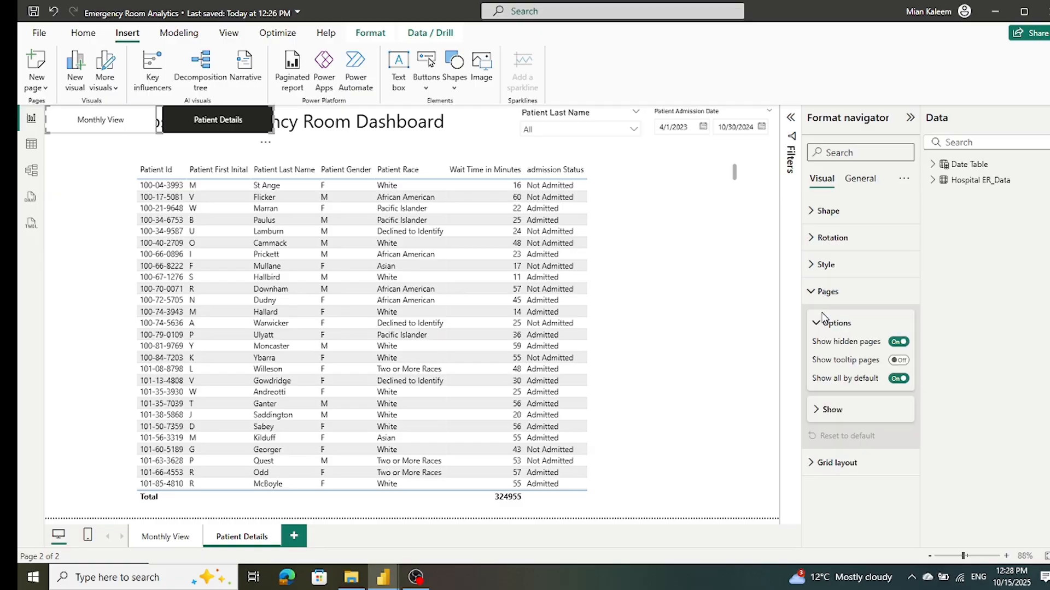
{"action": "left_click", "coordinate": [897, 341]}
{"action": "left_click", "coordinate": [897, 341]}
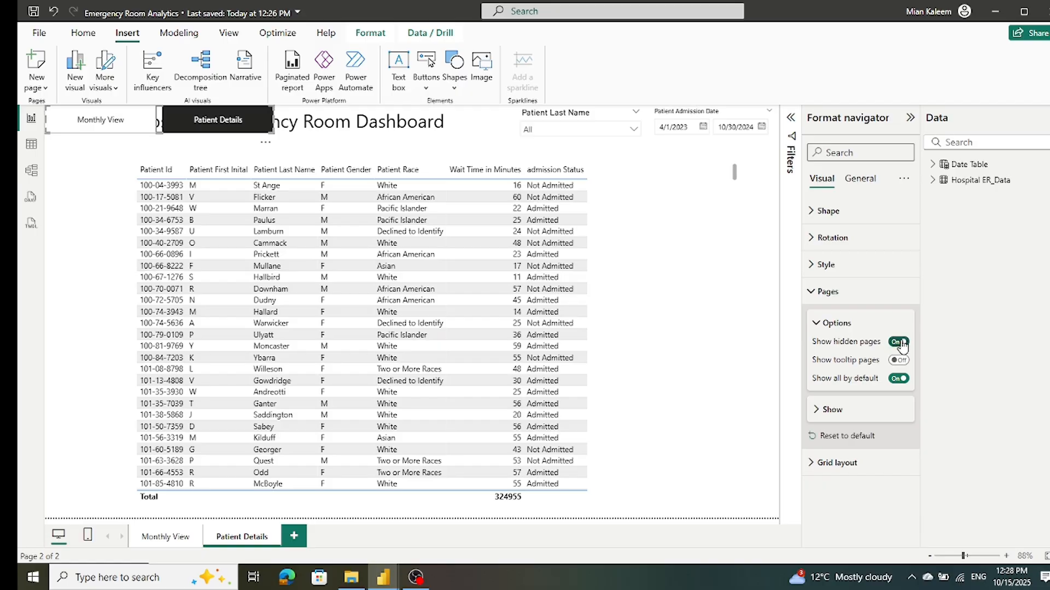
{"action": "left_click", "coordinate": [818, 413]}
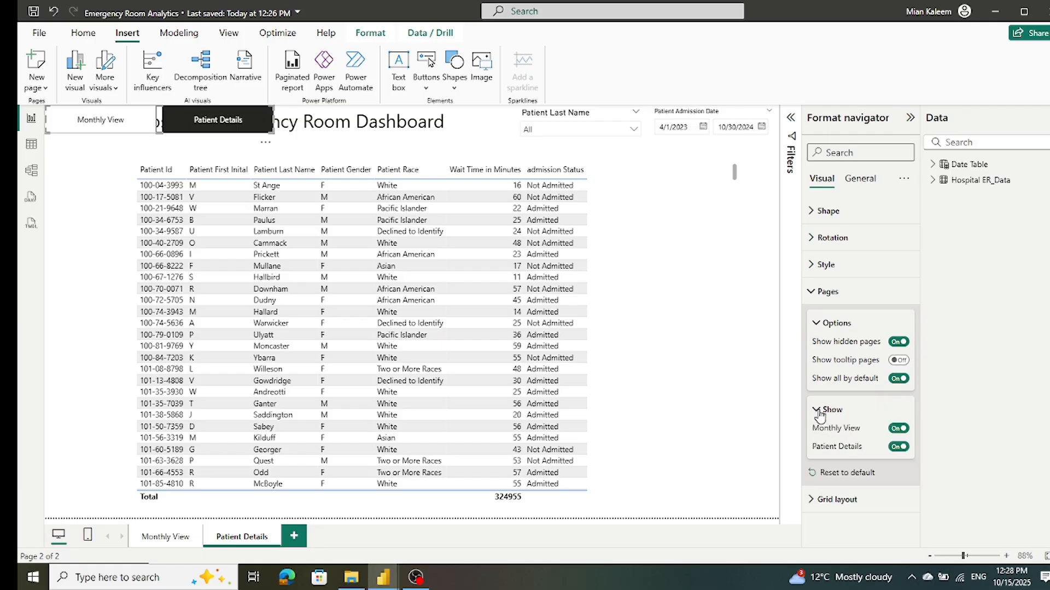
{"action": "left_click", "coordinate": [897, 447]}
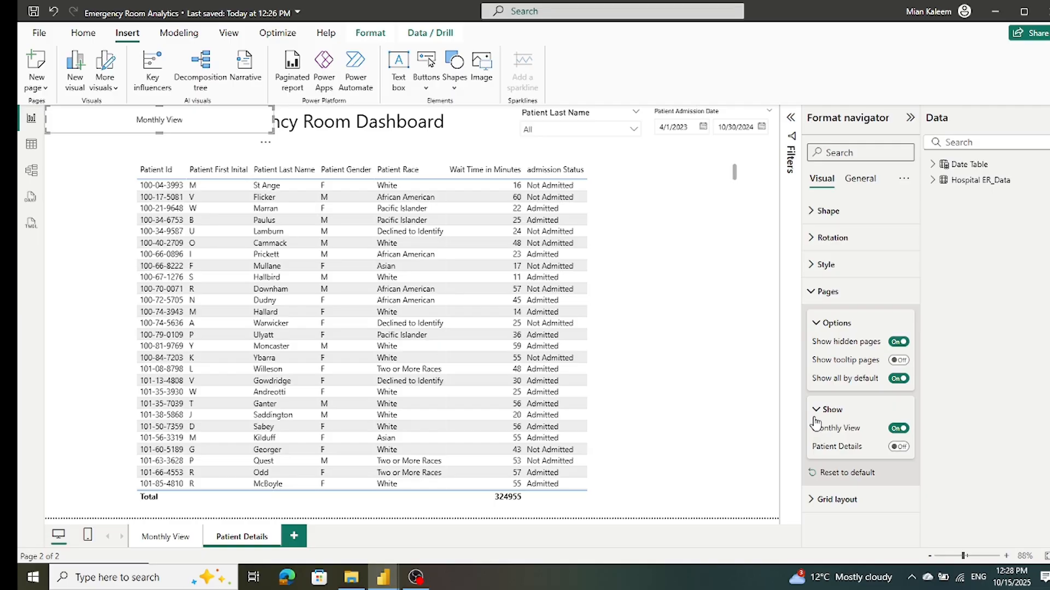
{"action": "left_click", "coordinate": [77, 251]}
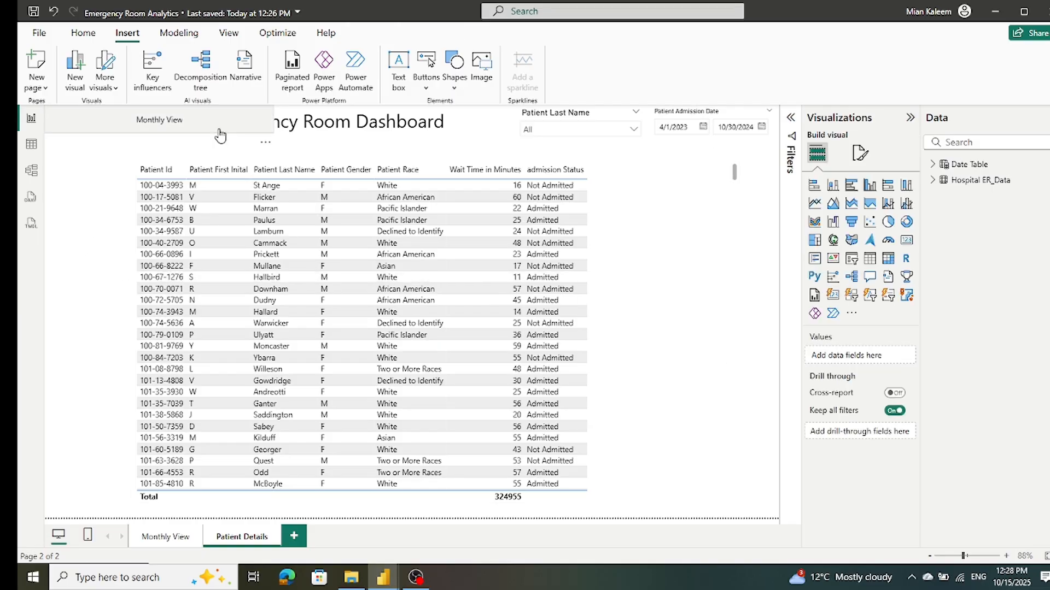
Step: Reshape the page navigators on Patient Details and Monthly View into tall, narrow blocks filling the margin beside the report content
{"action": "left_click", "coordinate": [253, 127]}
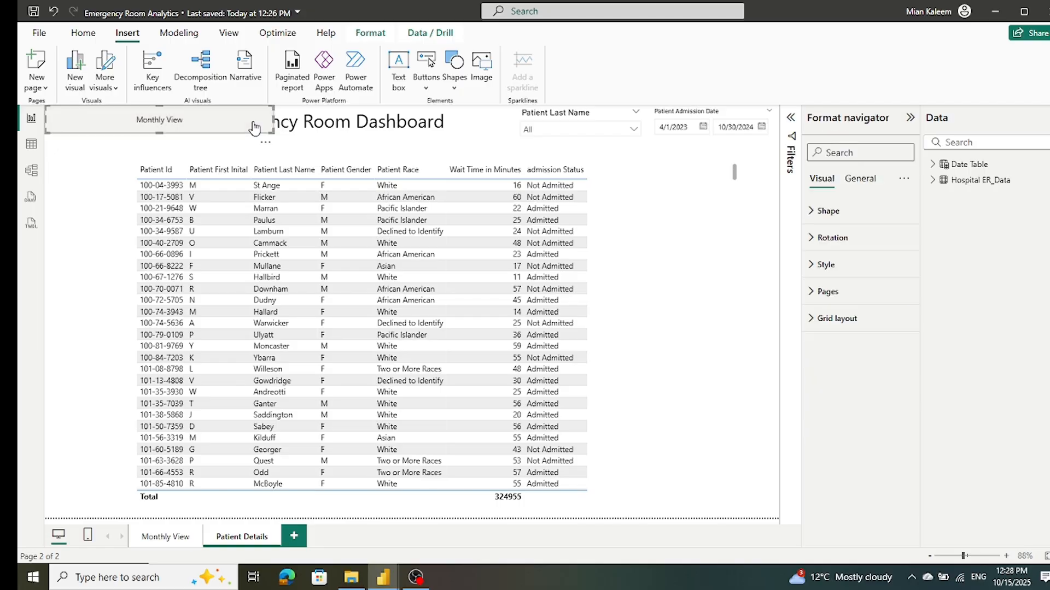
{"action": "left_click_drag", "start_coordinate": [274, 123], "coordinate": [26, 492]}
{"action": "left_click", "coordinate": [161, 536]}
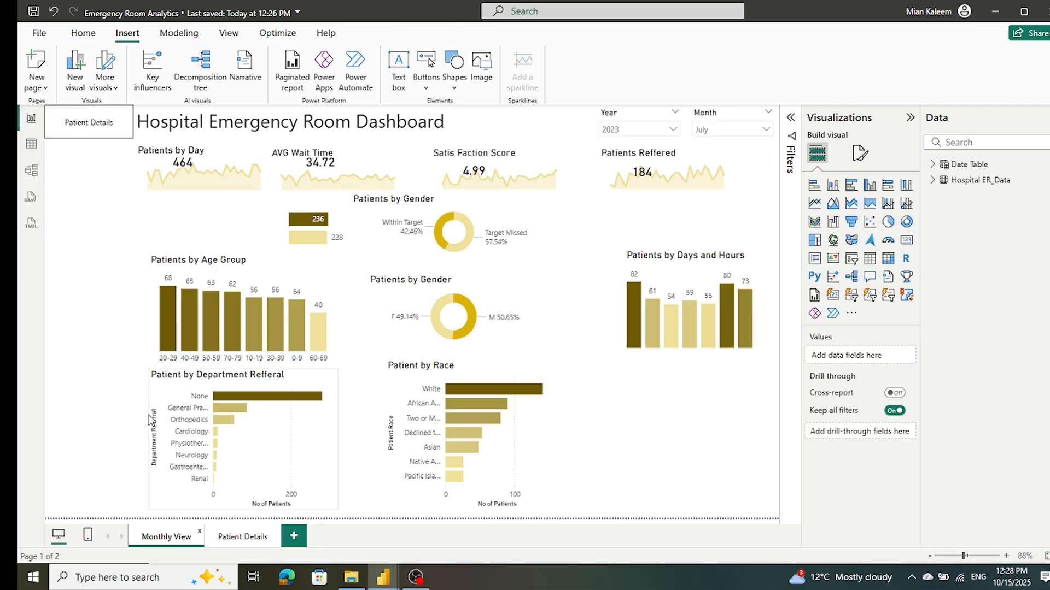
{"action": "left_click", "coordinate": [84, 140]}
{"action": "left_click_drag", "start_coordinate": [86, 141], "coordinate": [44, 510]}
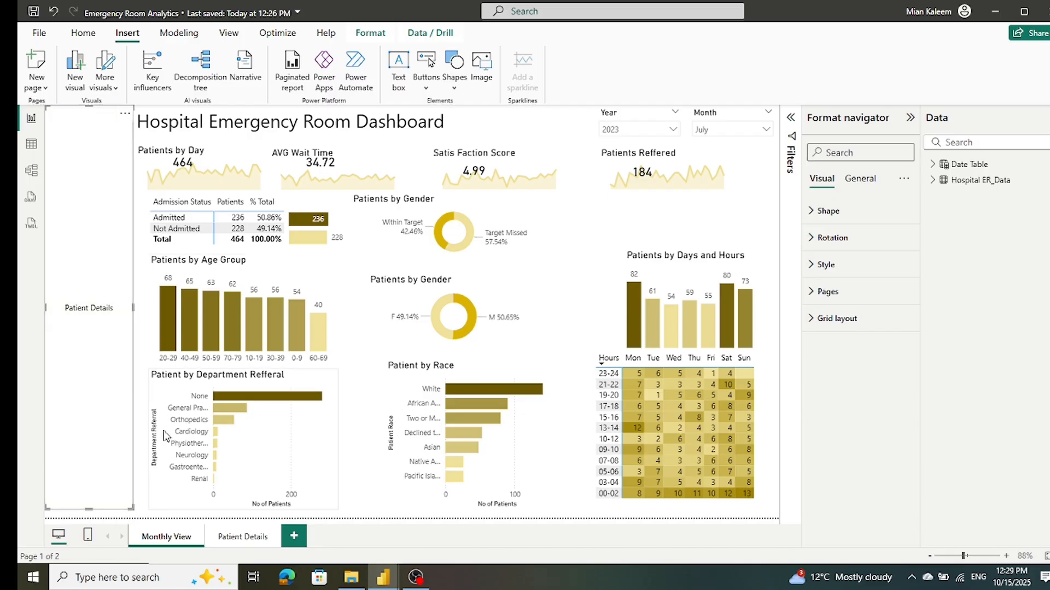
Step: Test the navigators by going to Patient Details and back to Monthly View, and save the report
{"action": "left_click", "coordinate": [83, 310], "text": "ctrl"}
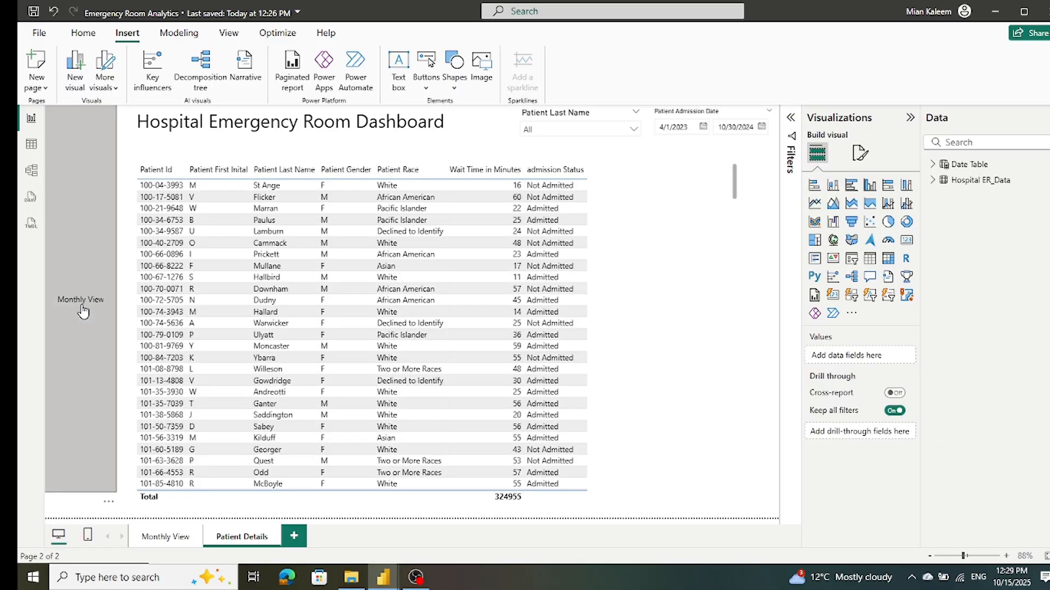
{"action": "left_click", "coordinate": [82, 310], "text": "ctrl"}
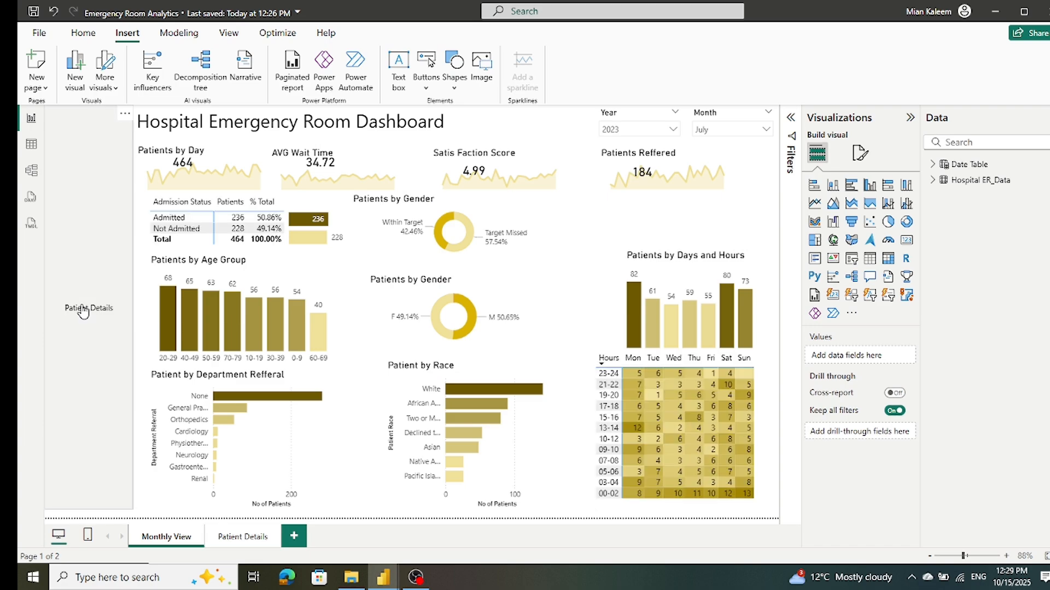
{"action": "left_click", "coordinate": [33, 11]}
{"action": "left_click", "coordinate": [545, 501]}
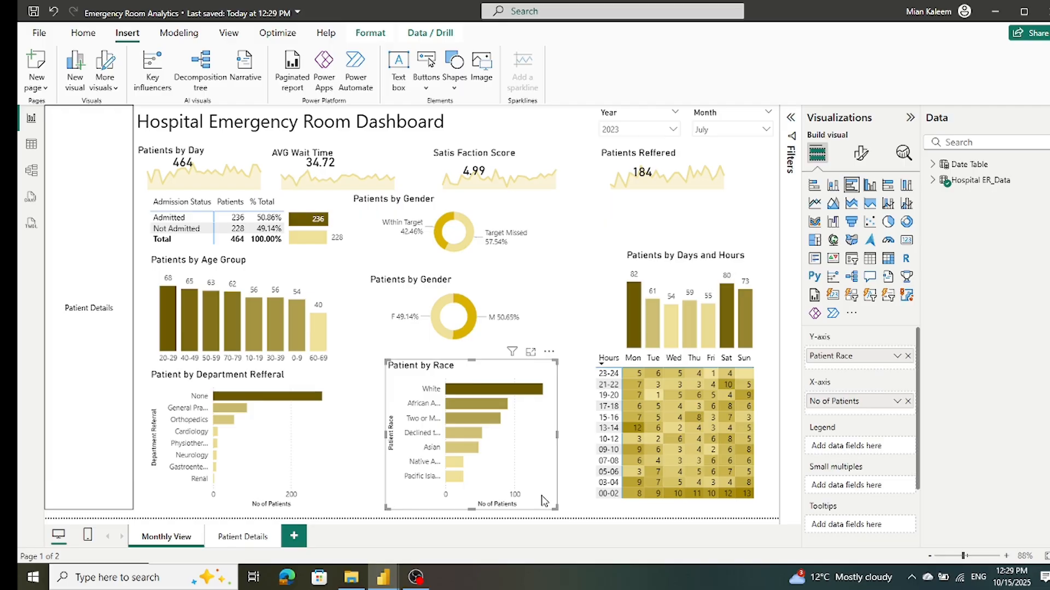
Step: Align the Patient by Race bar chart and both Patients by Gender donut charts in one column, narrowing the upper wait-time donut's frame to match
{"action": "left_click_drag", "start_coordinate": [544, 501], "coordinate": [548, 500]}
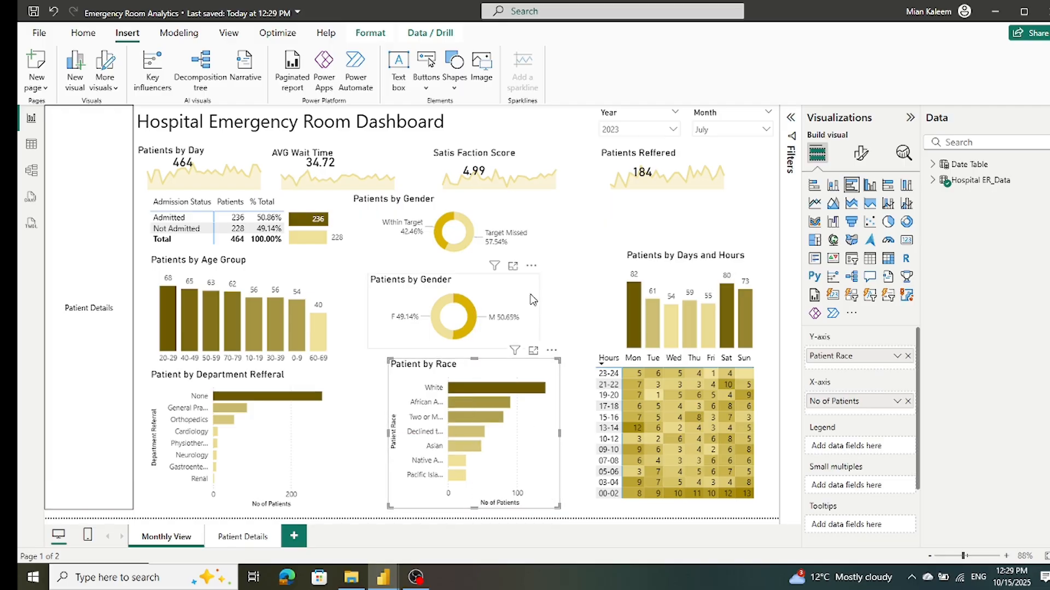
{"action": "left_click_drag", "start_coordinate": [530, 299], "coordinate": [550, 297]}
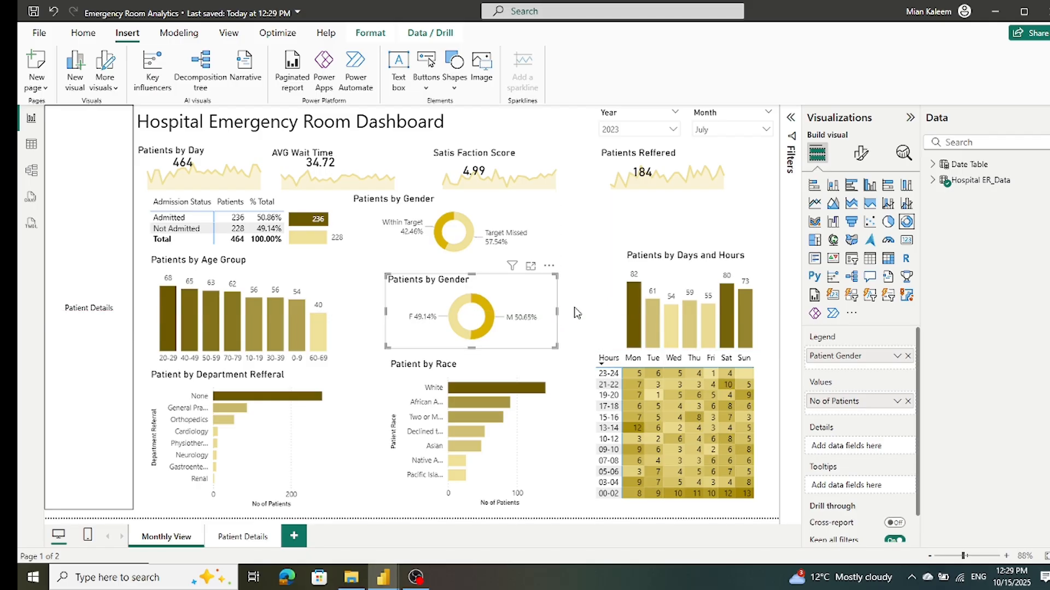
{"action": "mouse_move", "coordinate": [556, 312]}
{"action": "left_mouse_down"}
{"action": "mouse_move", "coordinate": [564, 317]}
{"action": "mouse_move", "coordinate": [558, 311]}
{"action": "left_mouse_up"}
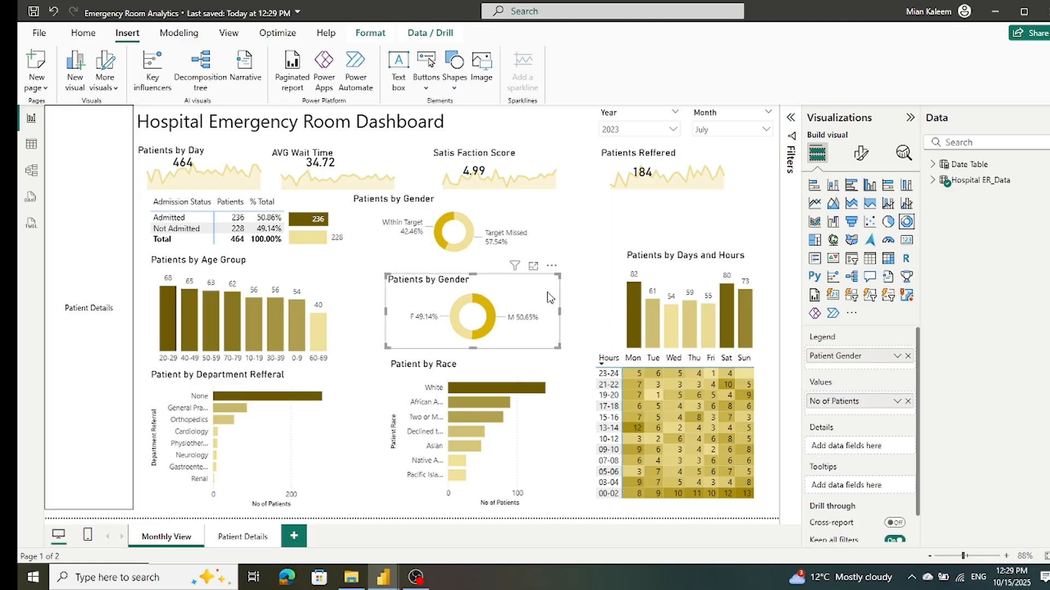
{"action": "left_click", "coordinate": [538, 230]}
{"action": "left_click_drag", "start_coordinate": [351, 232], "coordinate": [388, 229]}
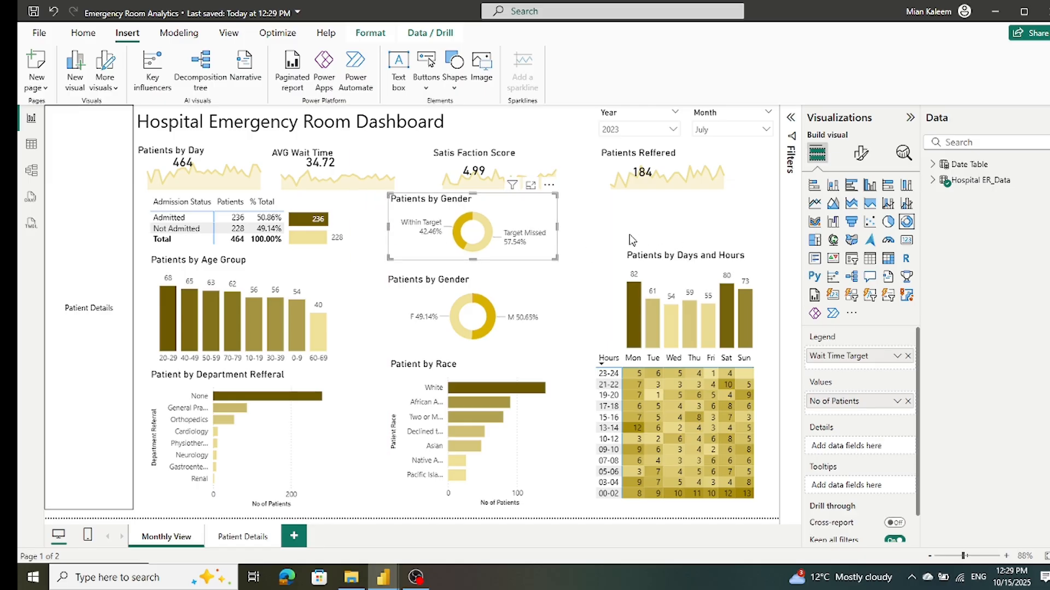
{"action": "left_click", "coordinate": [574, 235]}
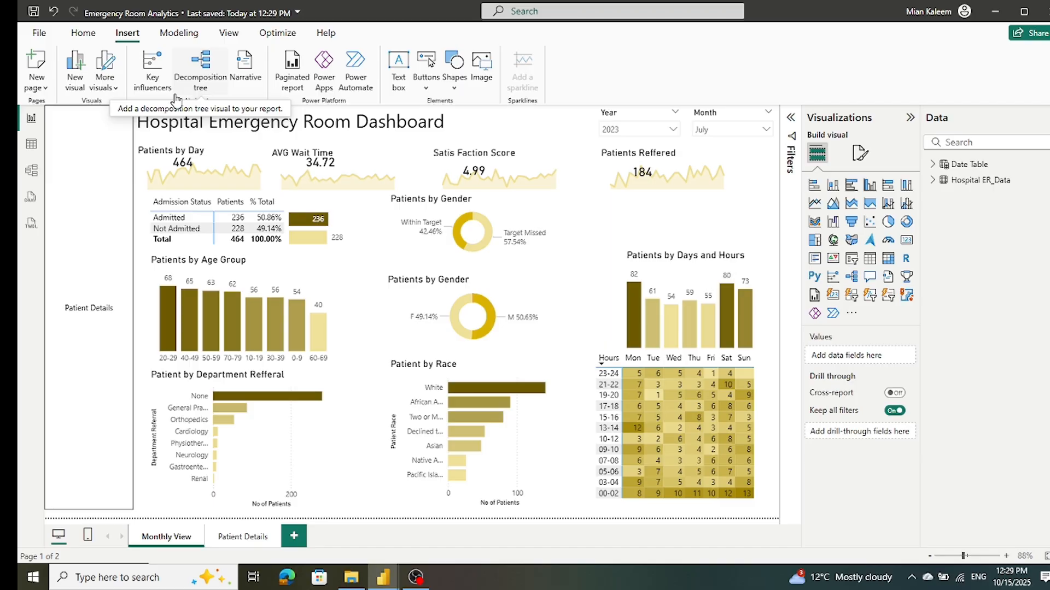
Step: Review the Patient Details page and return to the Monthly View page
{"action": "left_click", "coordinate": [251, 538]}
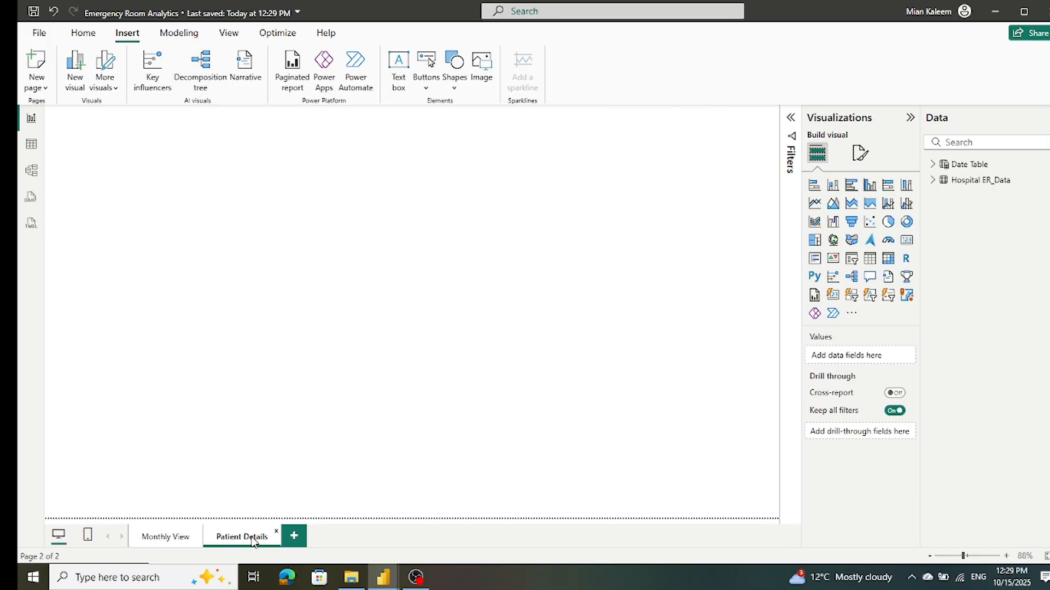
{"action": "left_click", "coordinate": [161, 539]}
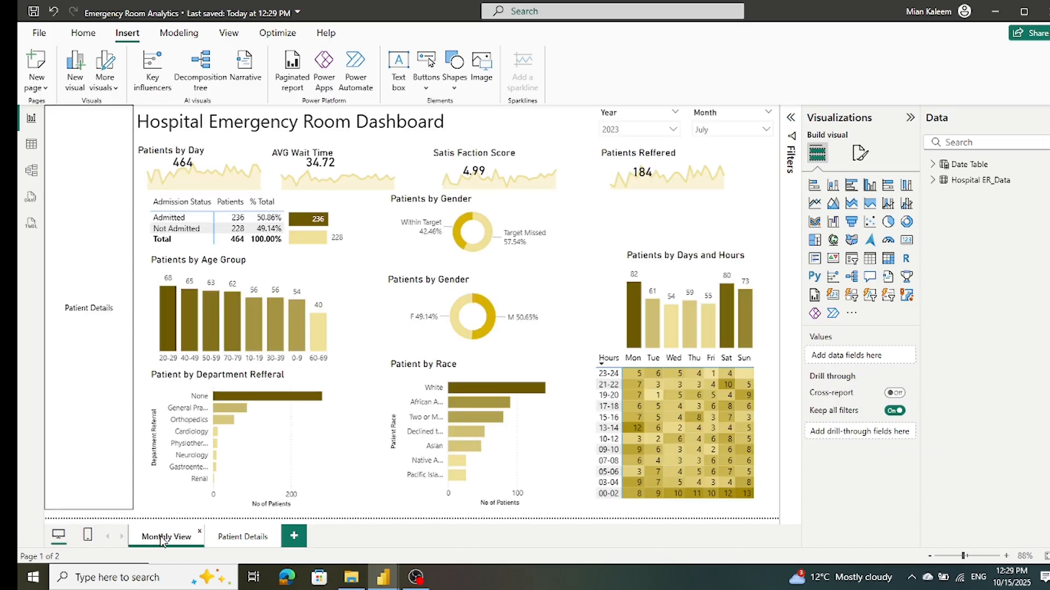